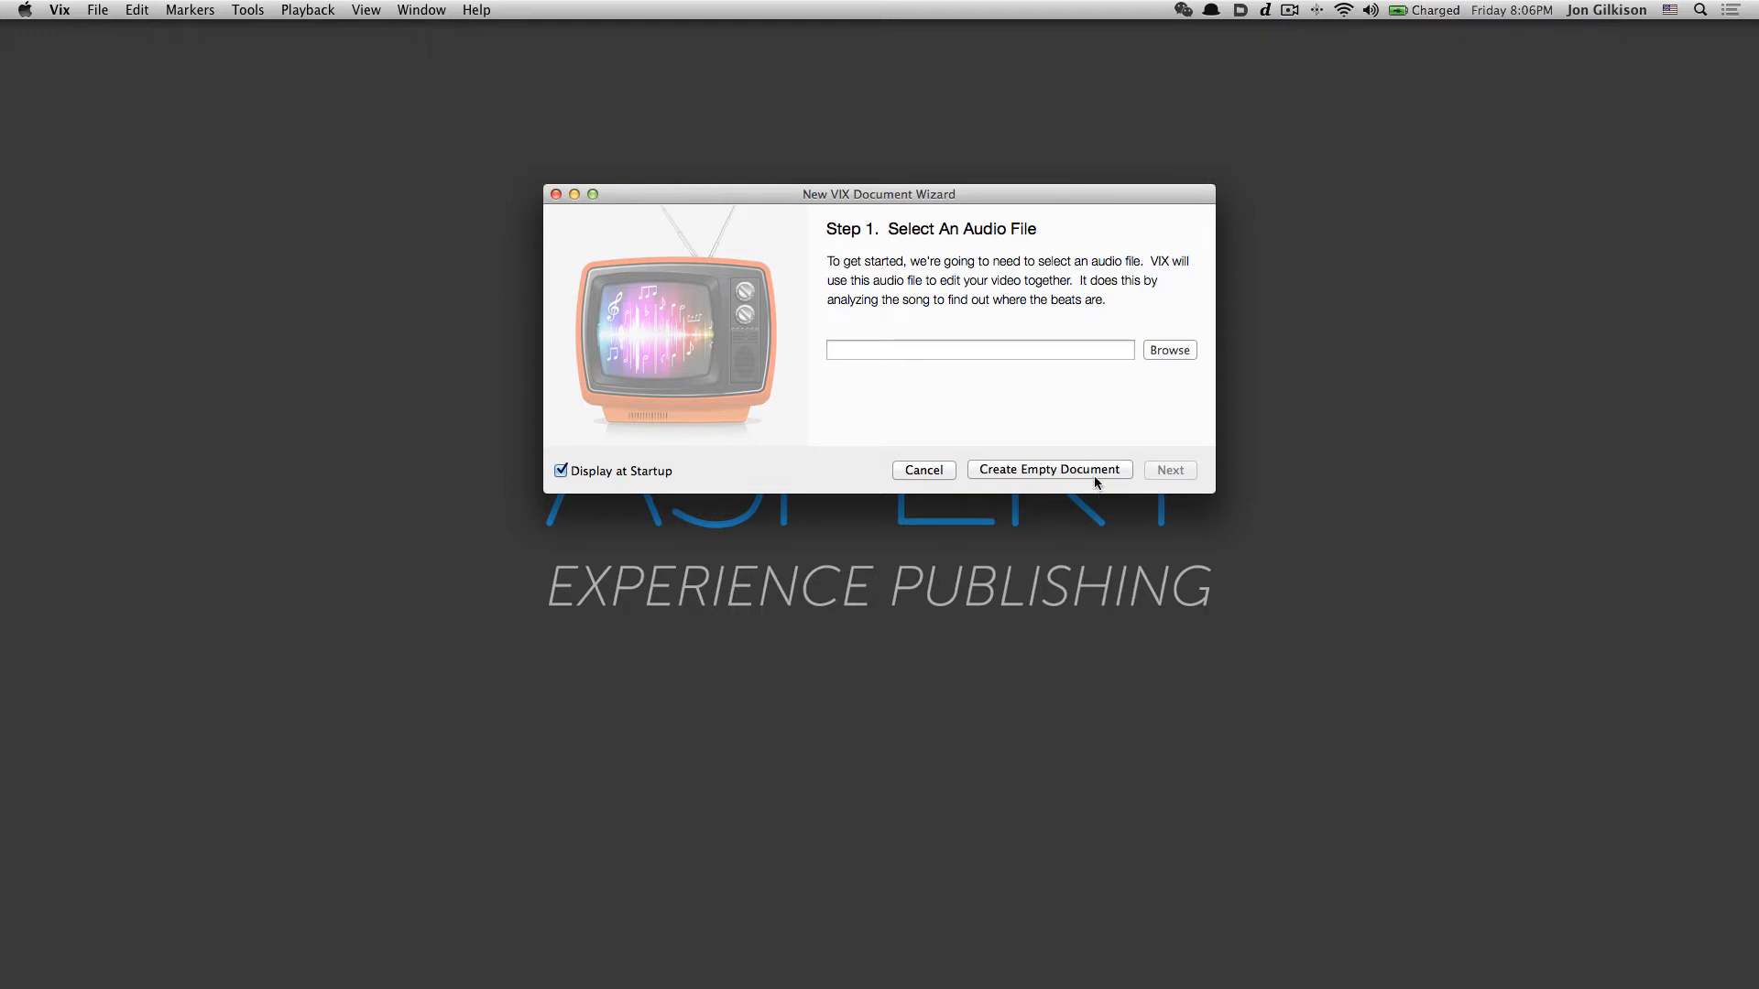
Choose the 02 Butterfly .m4a track as the document's audio file, previewing it briefly, and continue to the video selection
{"action": "left_click", "coordinate": [1172, 353]}
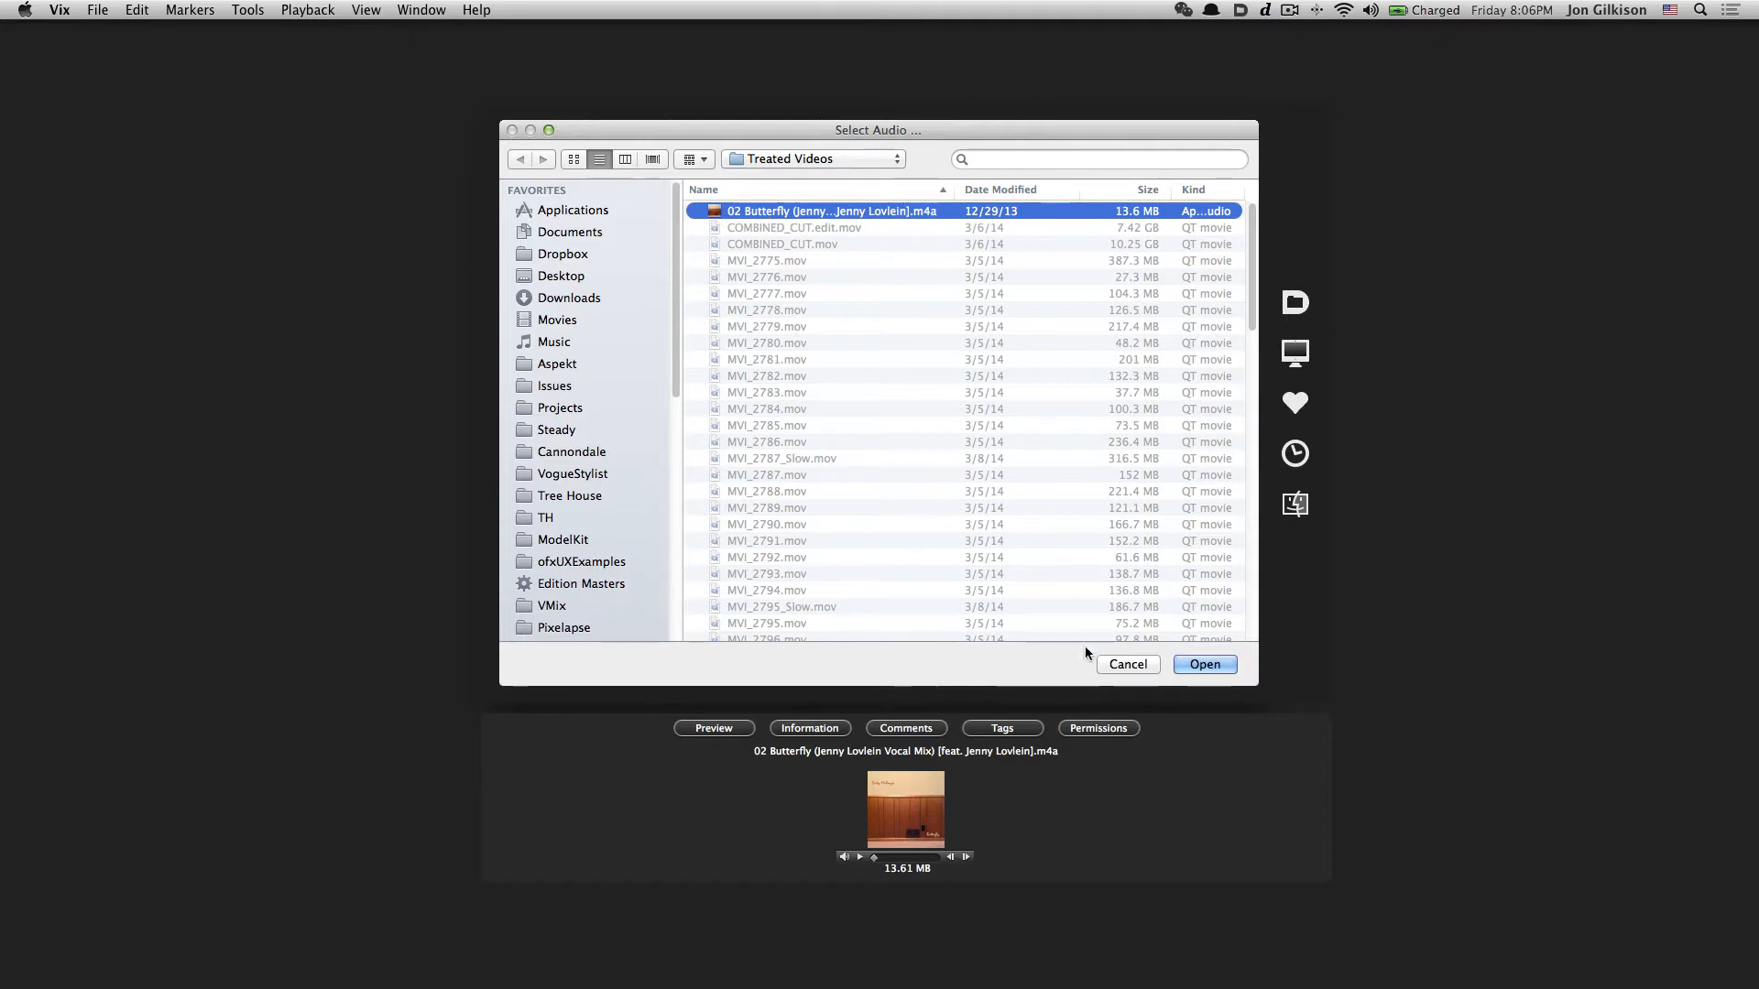
{"action": "left_click", "coordinate": [859, 857]}
{"action": "left_click", "coordinate": [859, 857]}
{"action": "left_click", "coordinate": [1206, 665]}
{"action": "left_click", "coordinate": [1168, 469]}
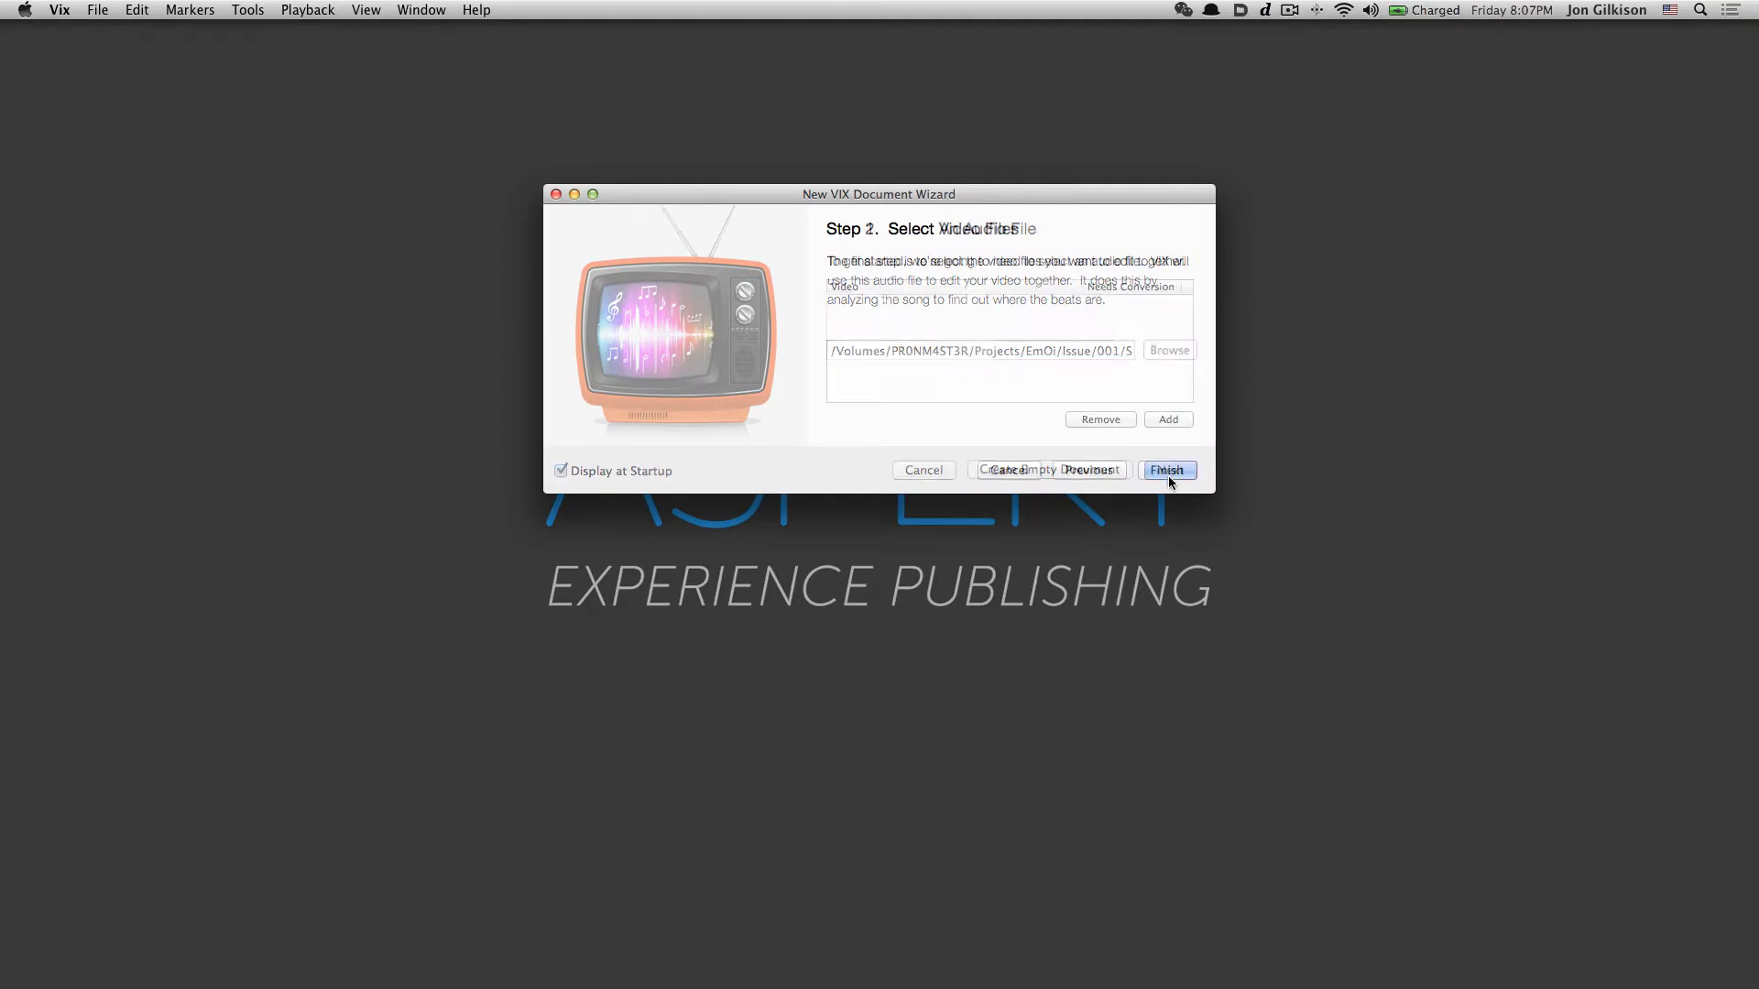
Start adding videos and select MVI_2787_Slow.mov, MVI_2795_Slow.mov, MVI_2797_Slow.mov, MVI_2800_Slow.mov and MVI_2803_Slow.mov from the Treated Videos folder
{"action": "left_click", "coordinate": [1169, 420]}
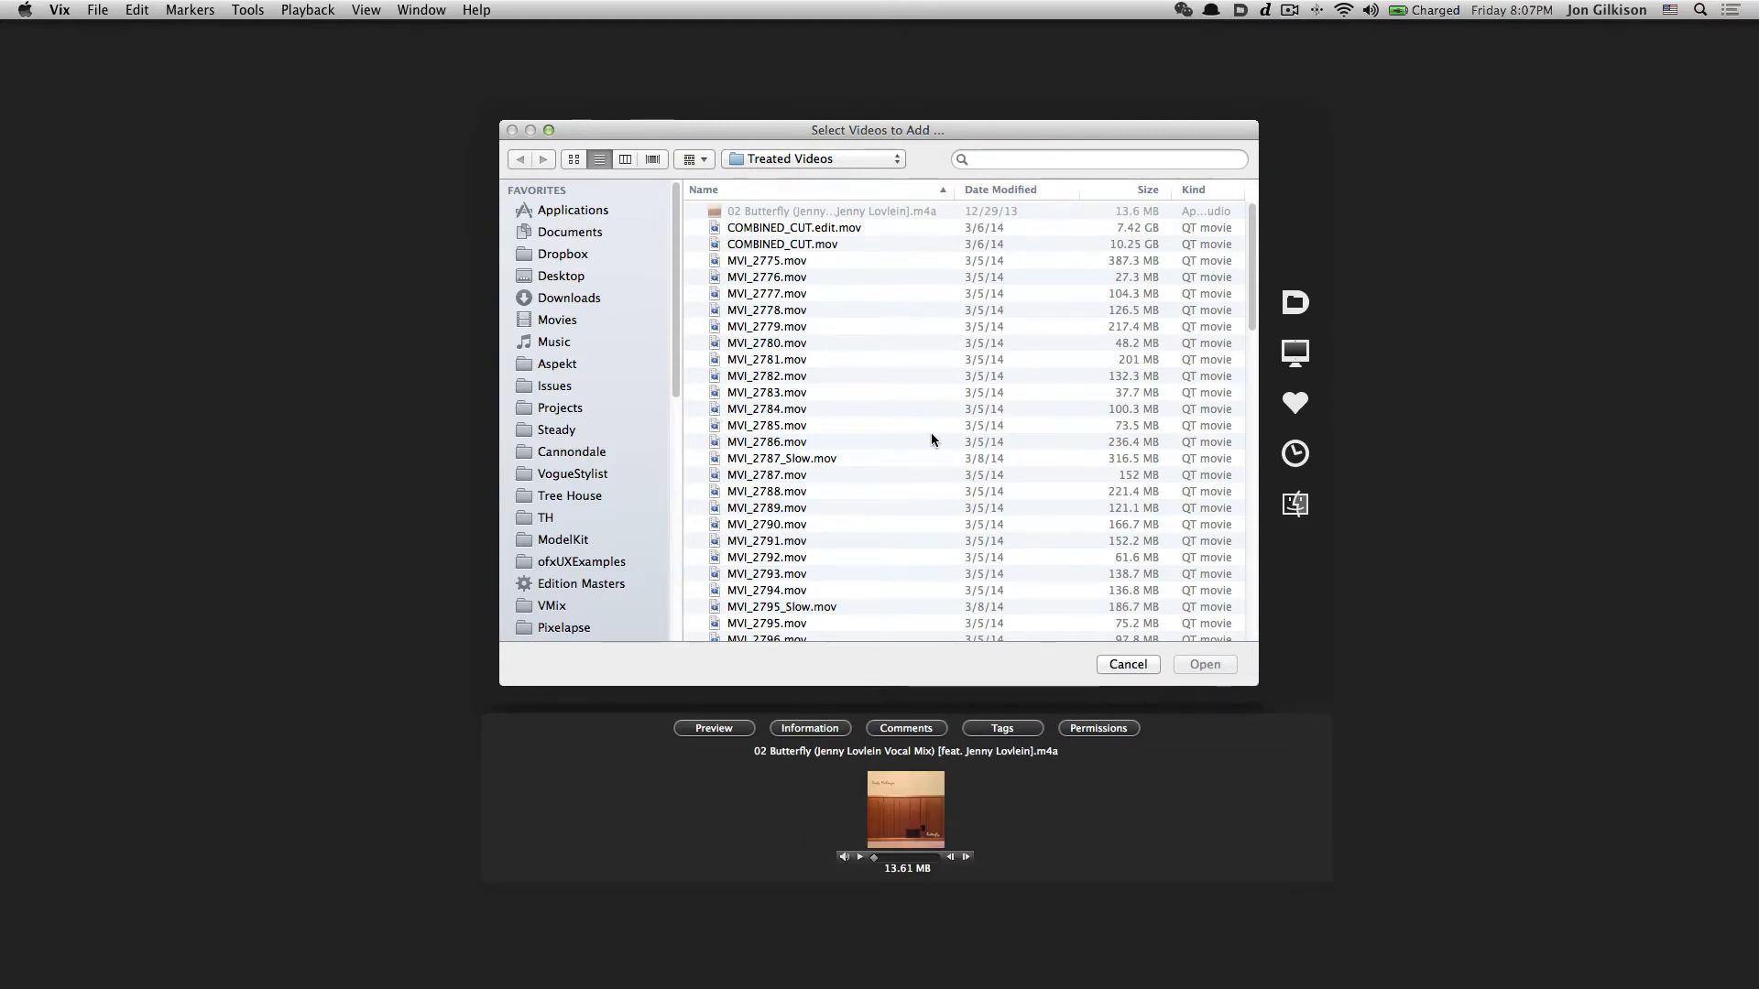
{"action": "scroll", "coordinate": [934, 385], "scroll_direction": "down", "scroll_amount": 15}
{"action": "scroll", "coordinate": [934, 389], "scroll_direction": "up", "scroll_amount": 15}
{"action": "left_click", "coordinate": [810, 459]}
{"action": "scroll", "coordinate": [895, 617], "scroll_direction": "down", "scroll_amount": 5}
{"action": "left_click", "coordinate": [829, 517], "text": "super"}
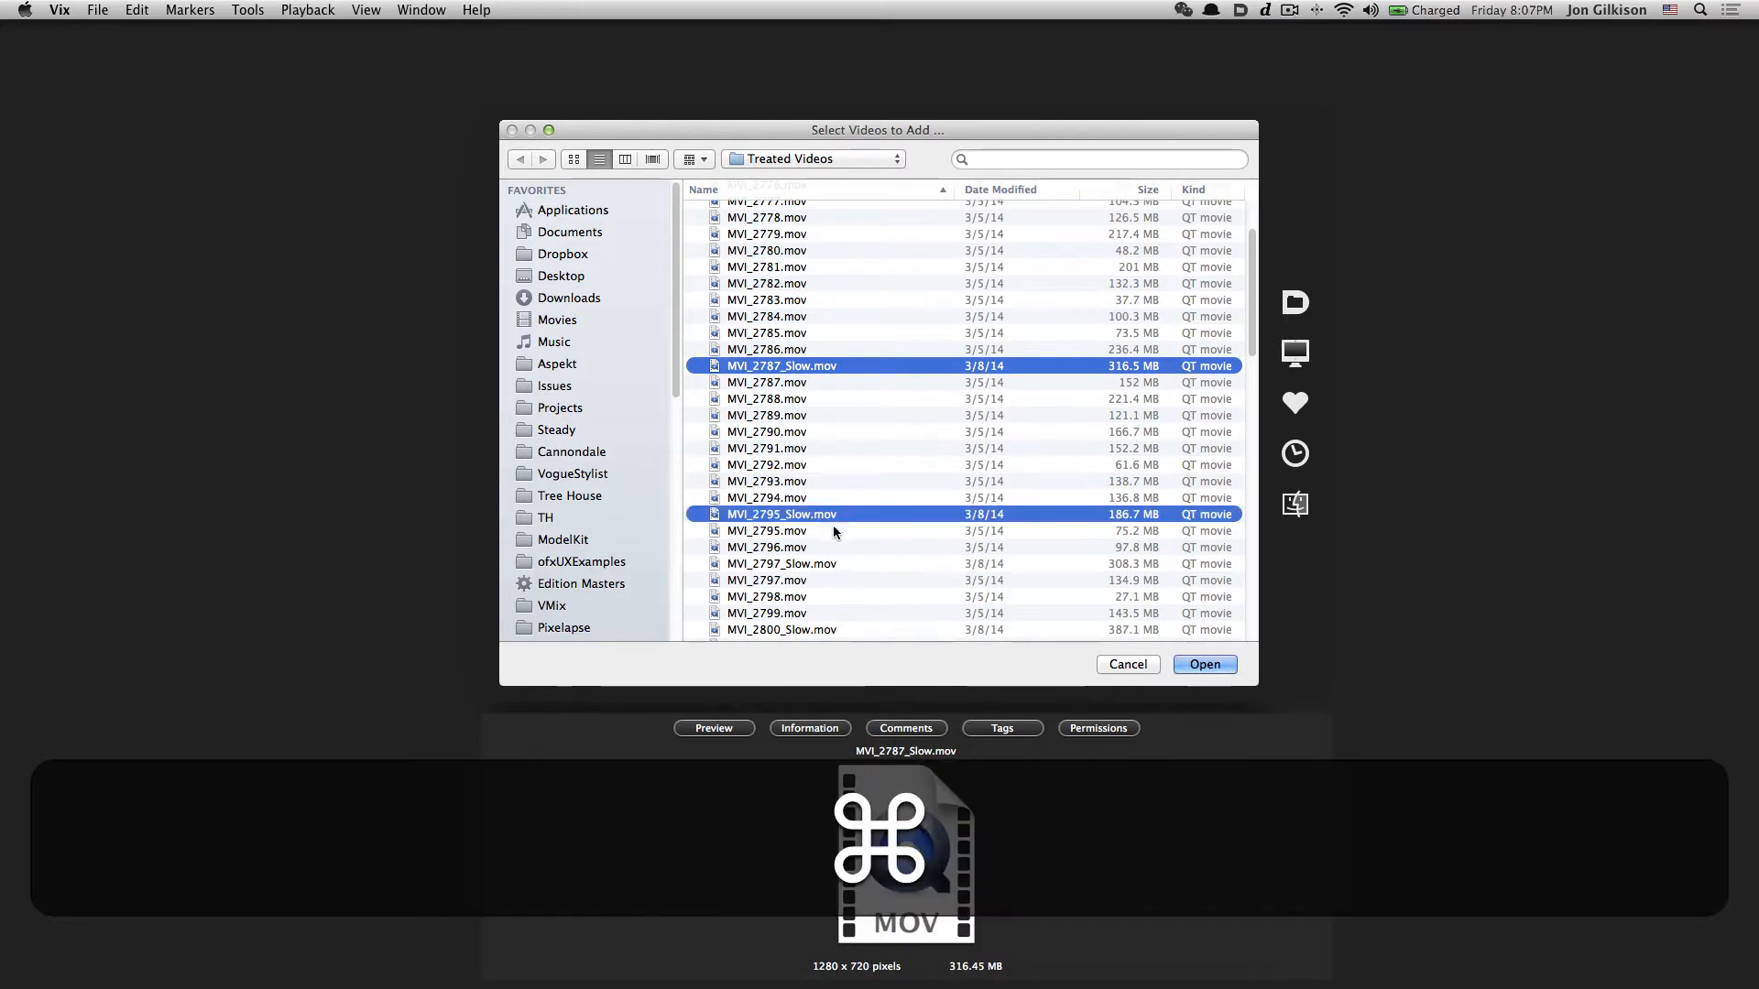
{"action": "scroll", "coordinate": [983, 585], "scroll_direction": "down", "scroll_amount": 3}
{"action": "left_click", "coordinate": [805, 438], "text": "super"}
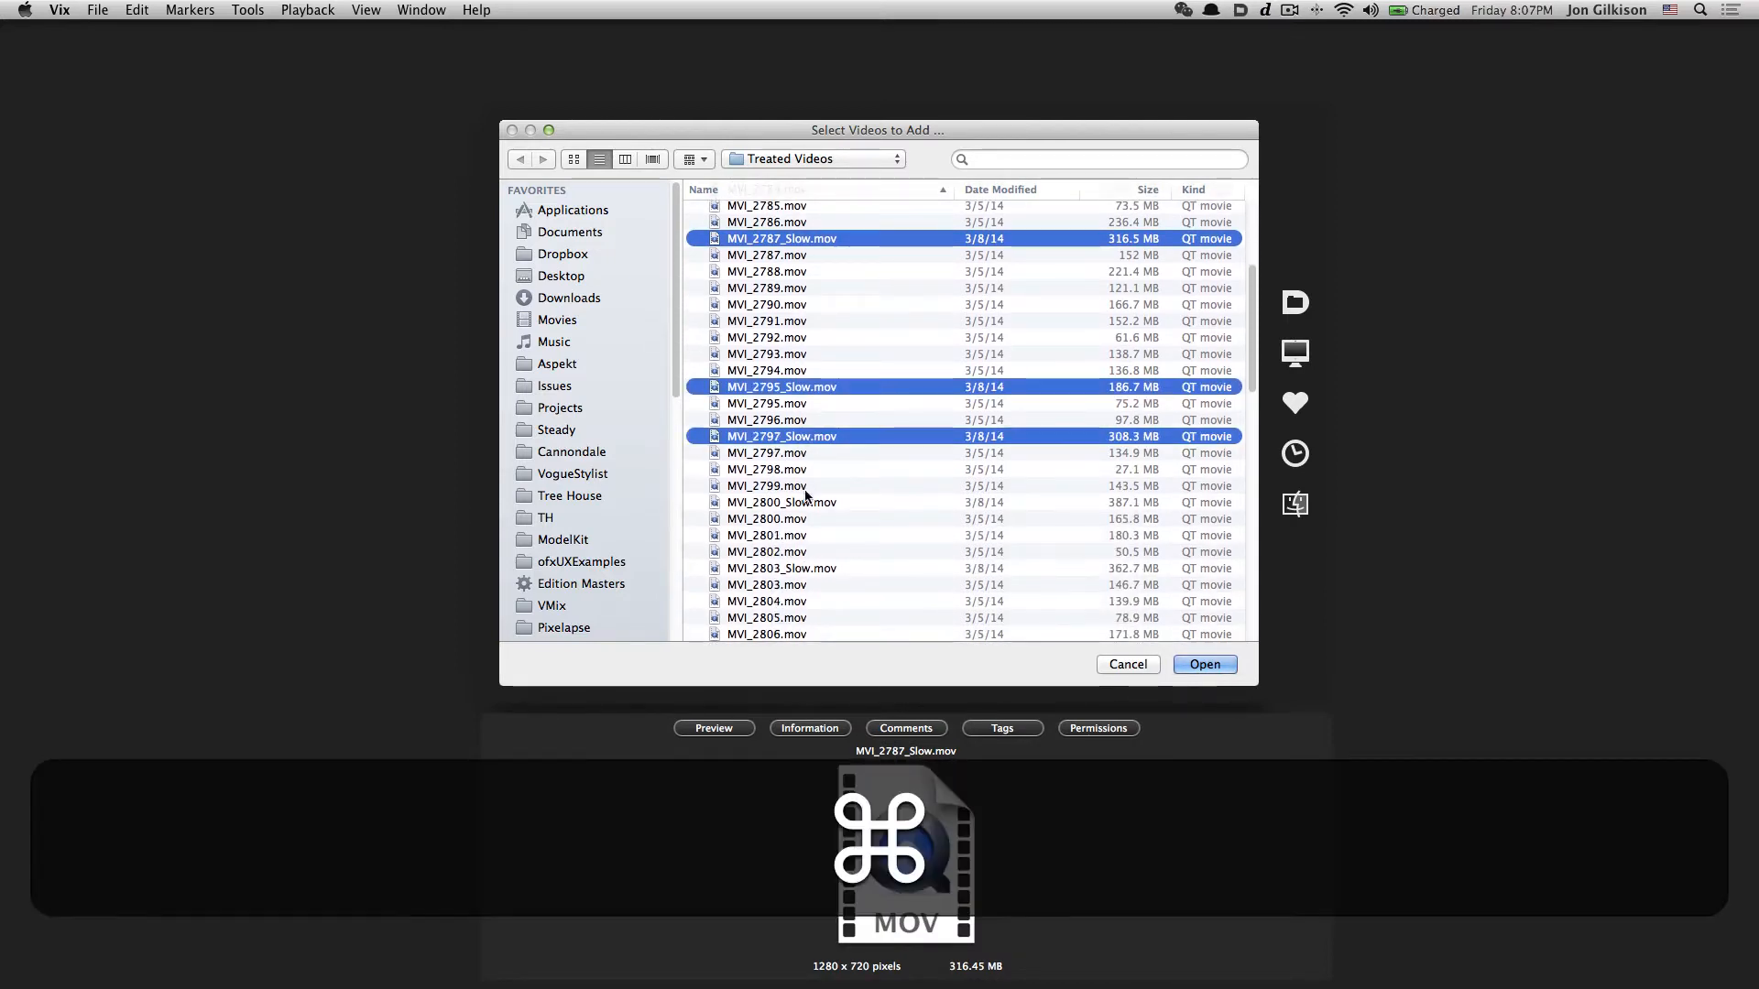
{"action": "left_click", "coordinate": [807, 500], "text": "super"}
{"action": "left_click", "coordinate": [825, 570], "text": "super"}
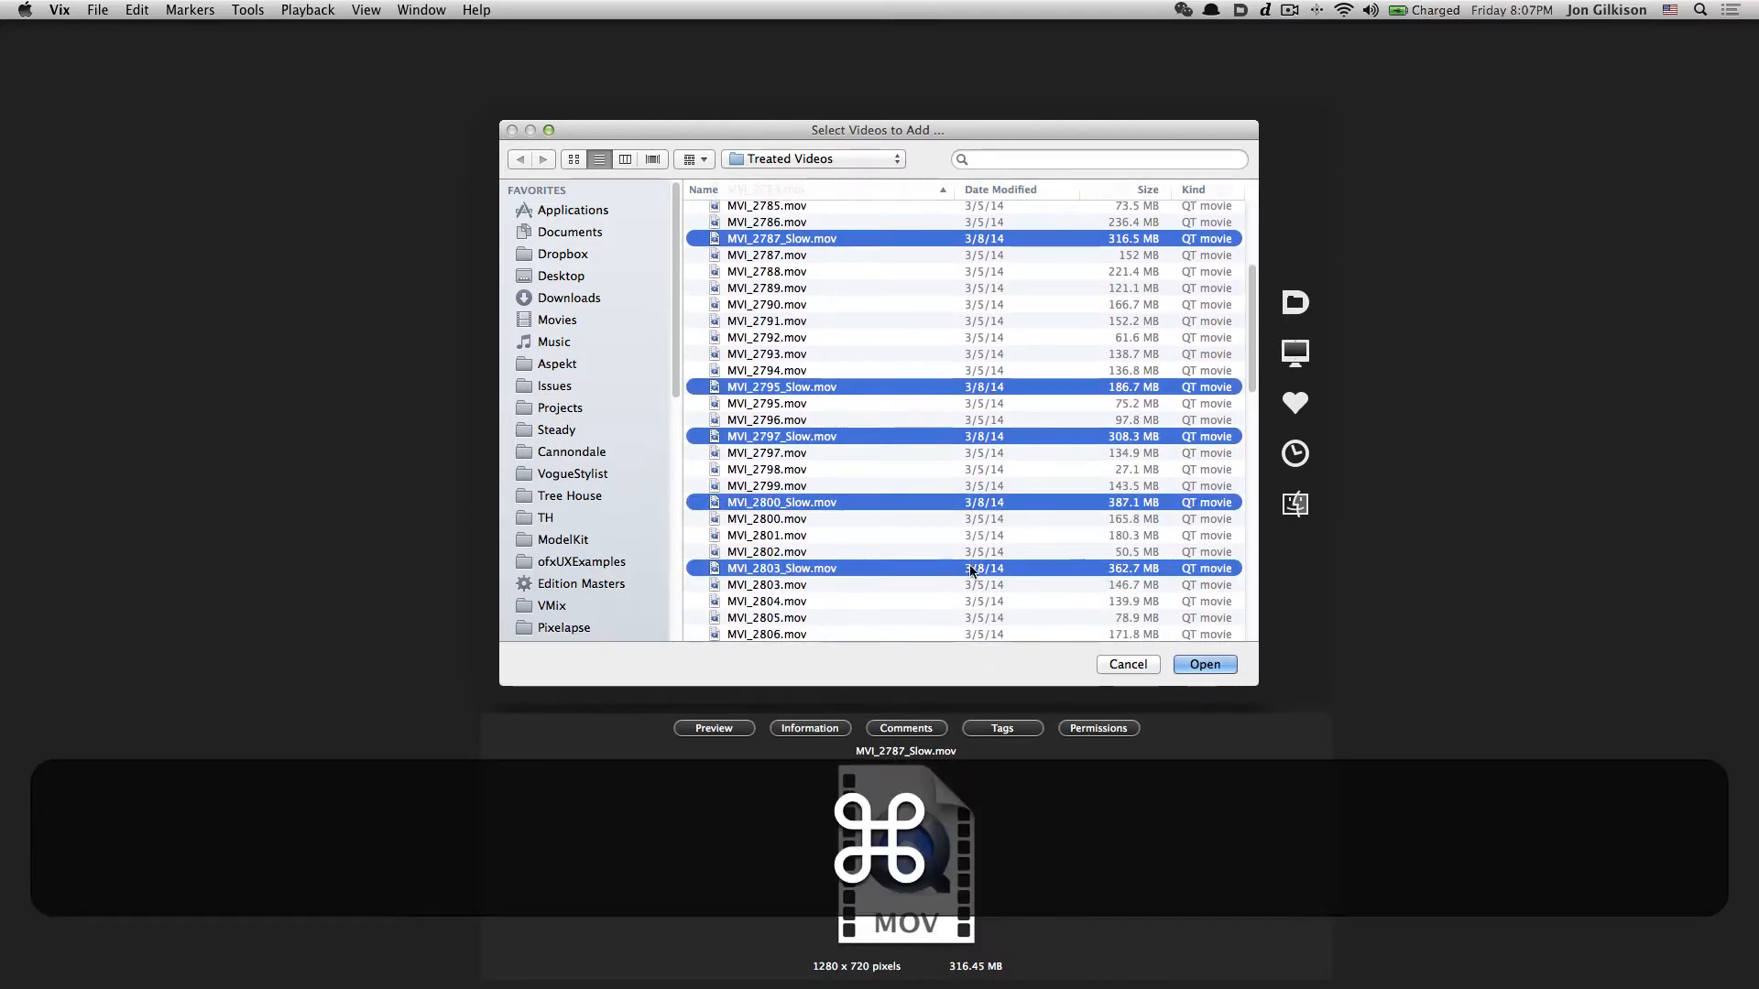
Extend the selection with MVI_2813_Slow.mov, MVI_2829_Slow.mov and MVI_2835_Slow.mov, review it and add all selected videos to the wizard
{"action": "scroll", "coordinate": [916, 568], "scroll_direction": "down", "scroll_amount": 3}
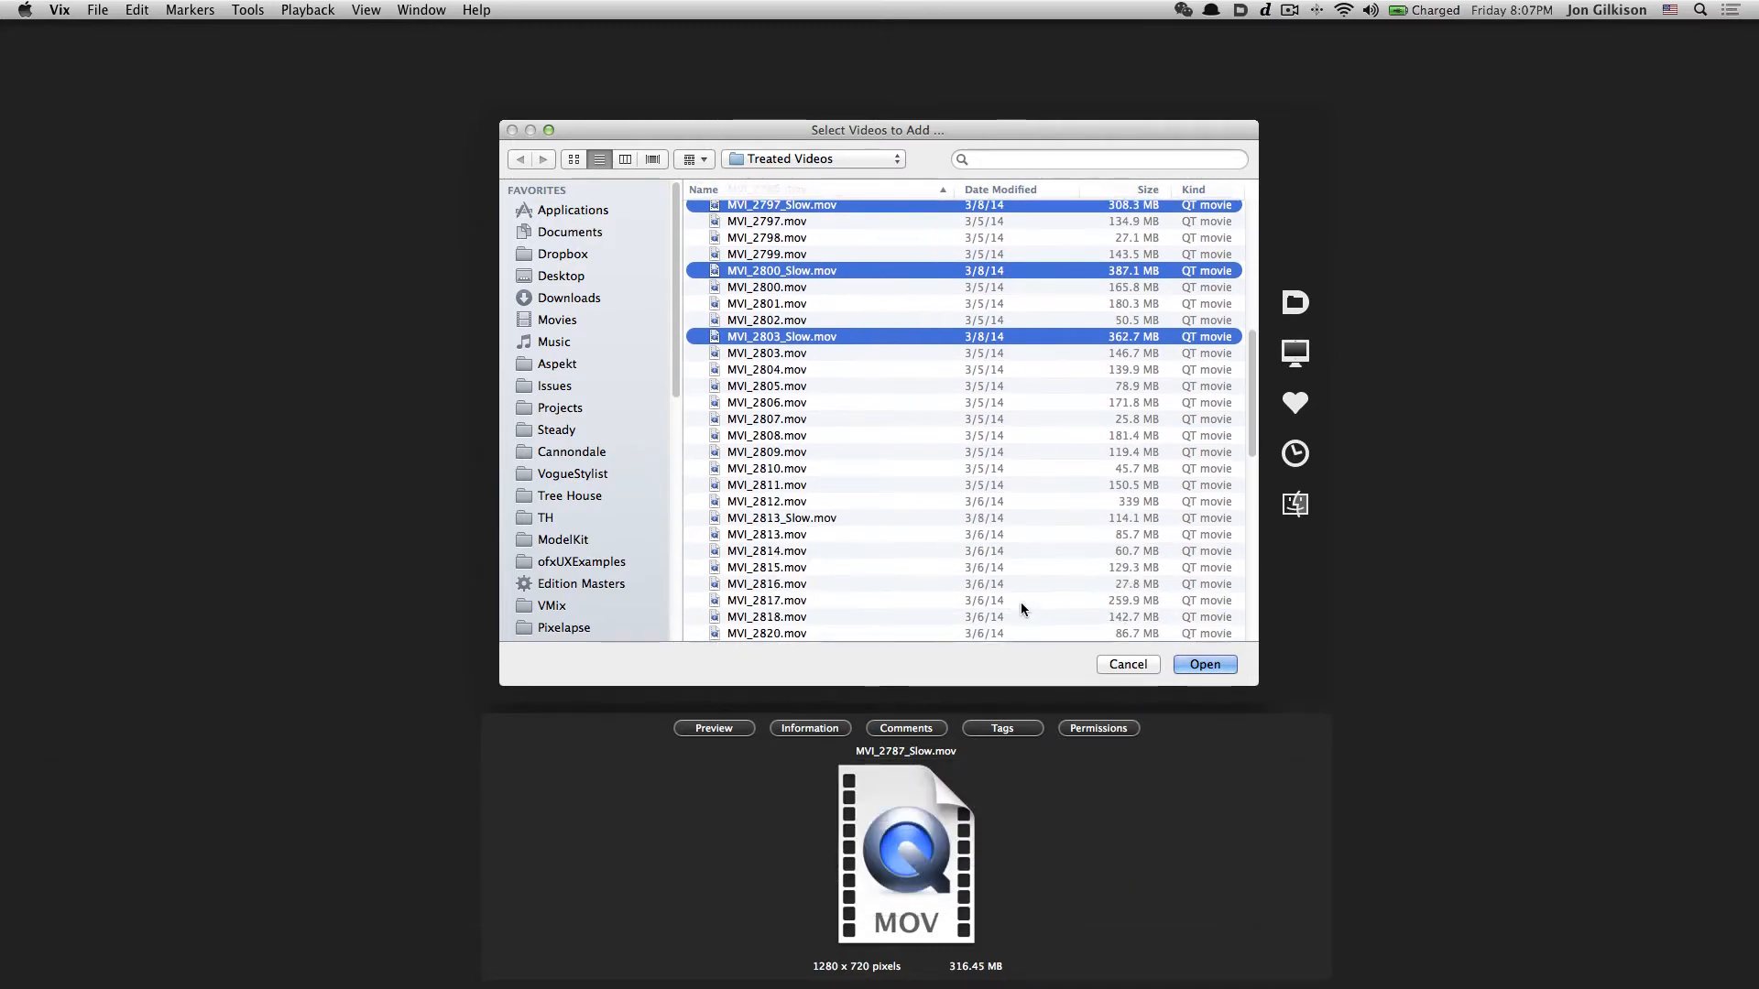
{"action": "left_click", "coordinate": [1075, 517], "text": "super"}
{"action": "scroll", "coordinate": [1075, 515], "scroll_direction": "down", "scroll_amount": 3}
{"action": "scroll", "coordinate": [989, 549], "scroll_direction": "down", "scroll_amount": 2}
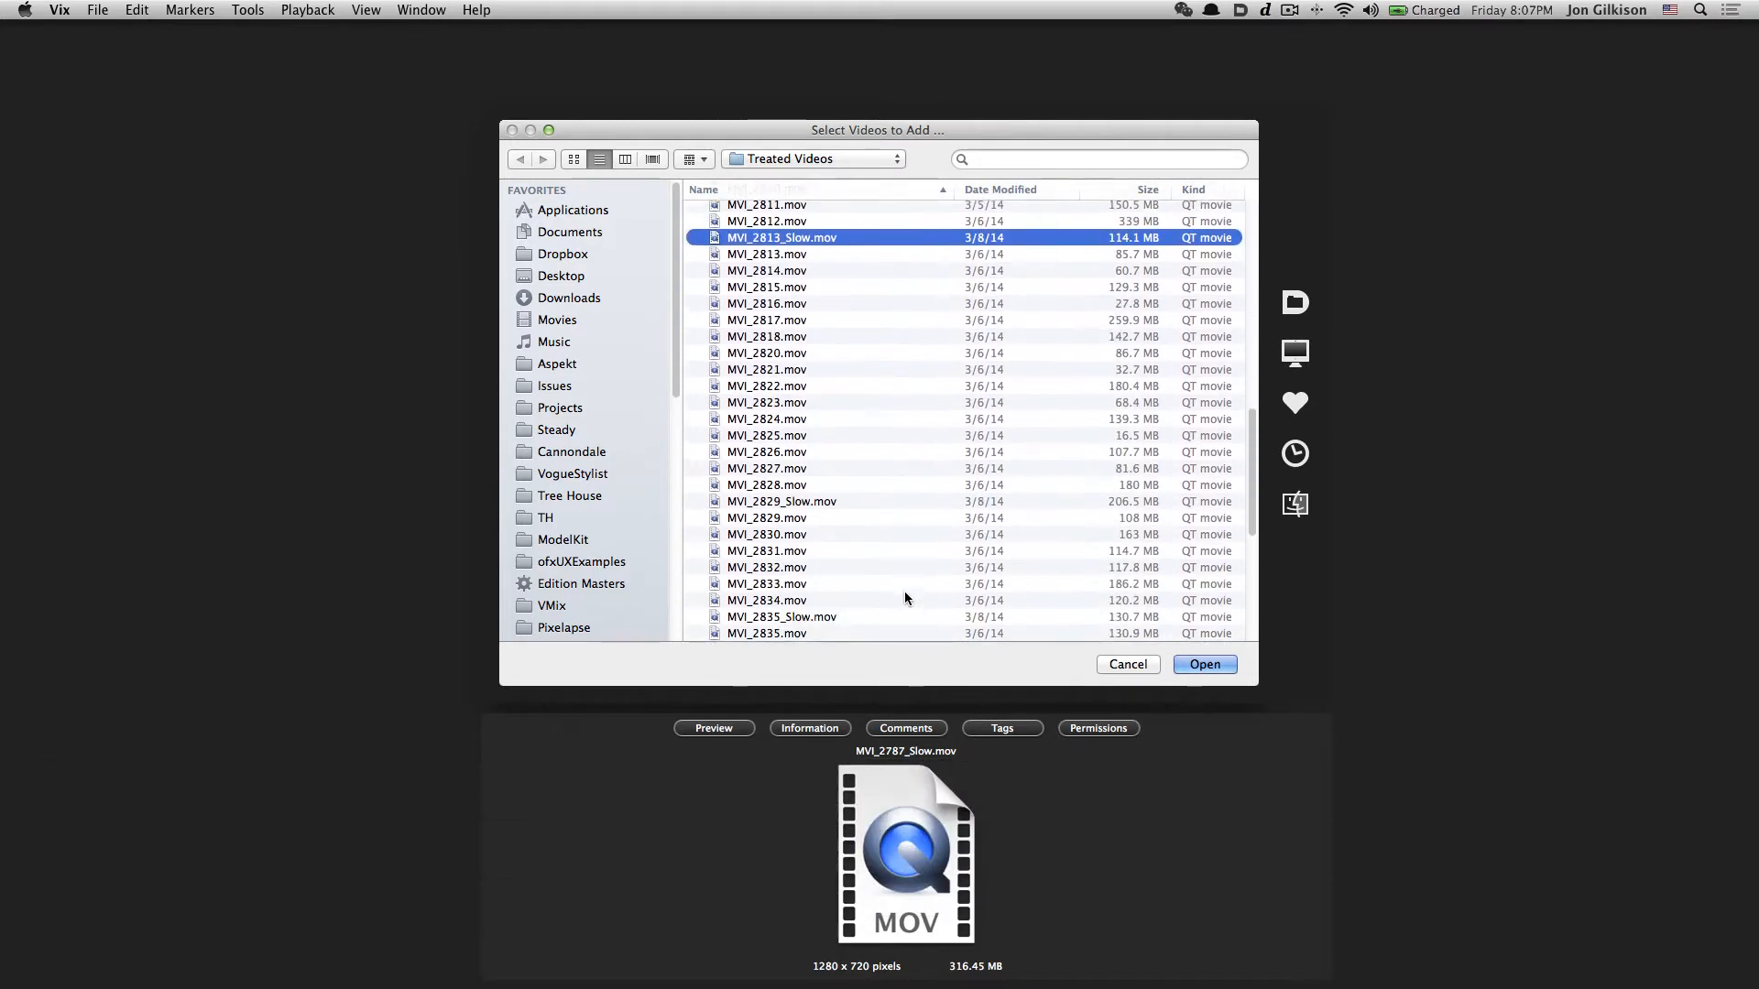
{"action": "left_click", "coordinate": [786, 502], "text": "super"}
{"action": "left_click", "coordinate": [817, 617], "text": "super"}
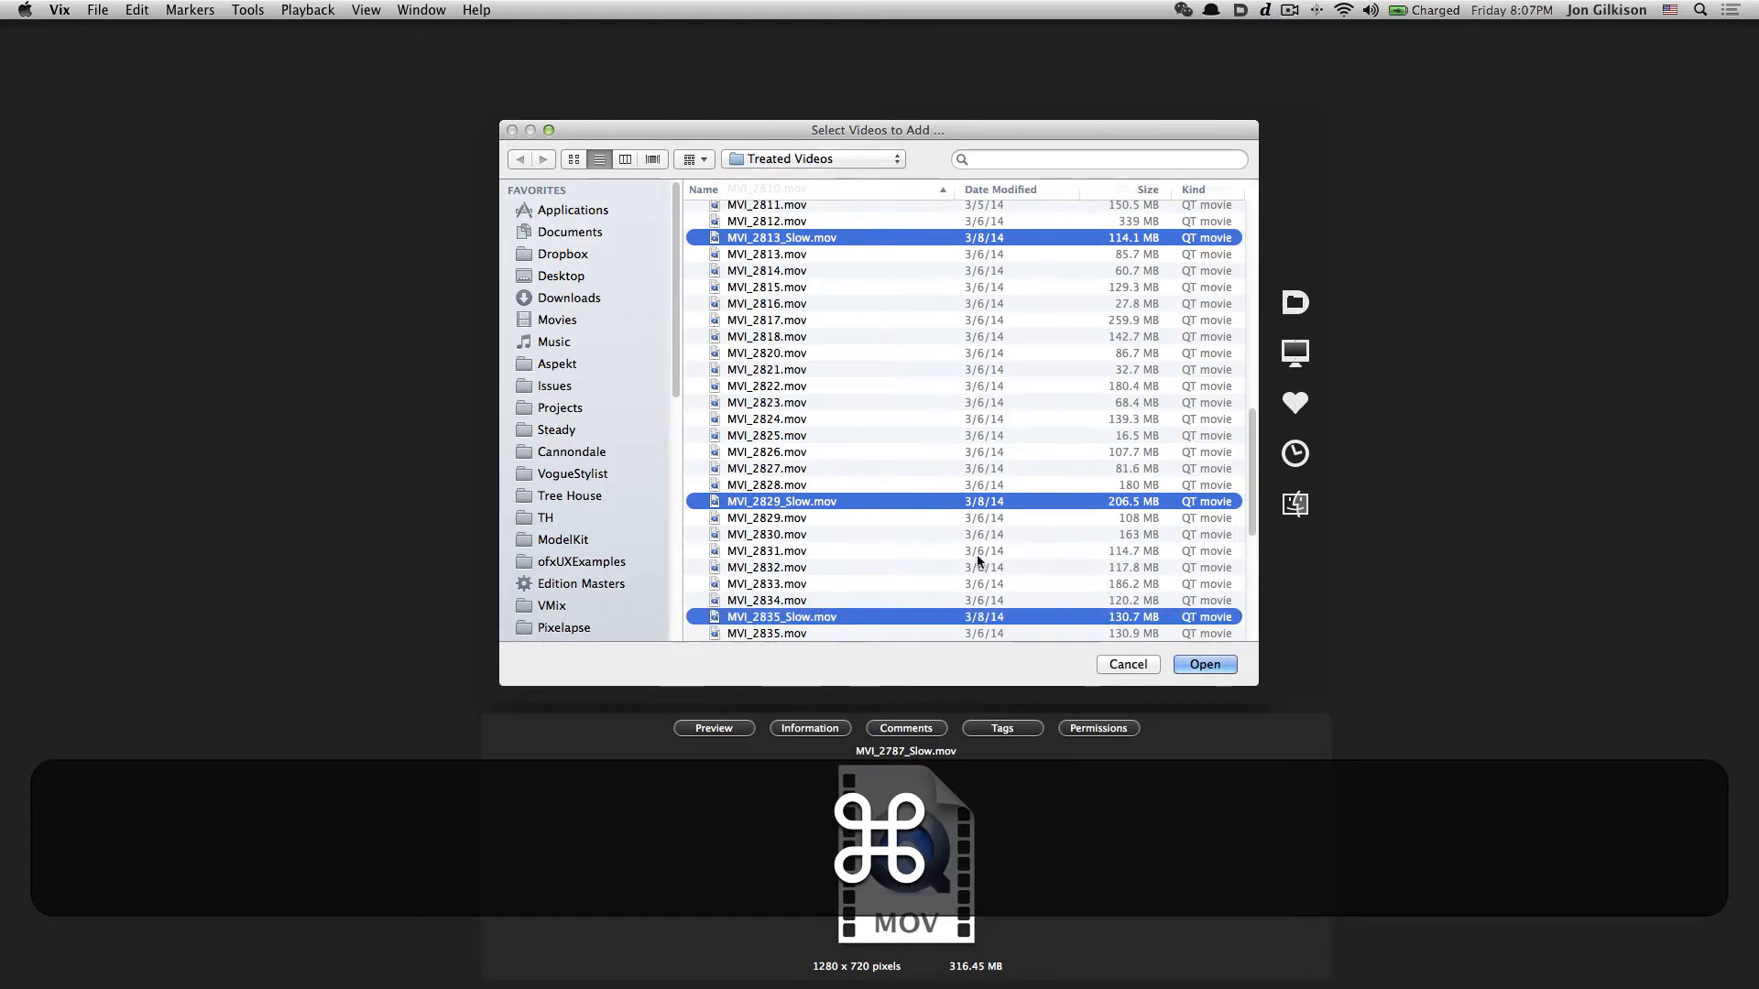
{"action": "scroll", "coordinate": [987, 526], "scroll_direction": "down", "scroll_amount": 7}
{"action": "scroll", "coordinate": [986, 527], "scroll_direction": "up", "scroll_amount": 15}
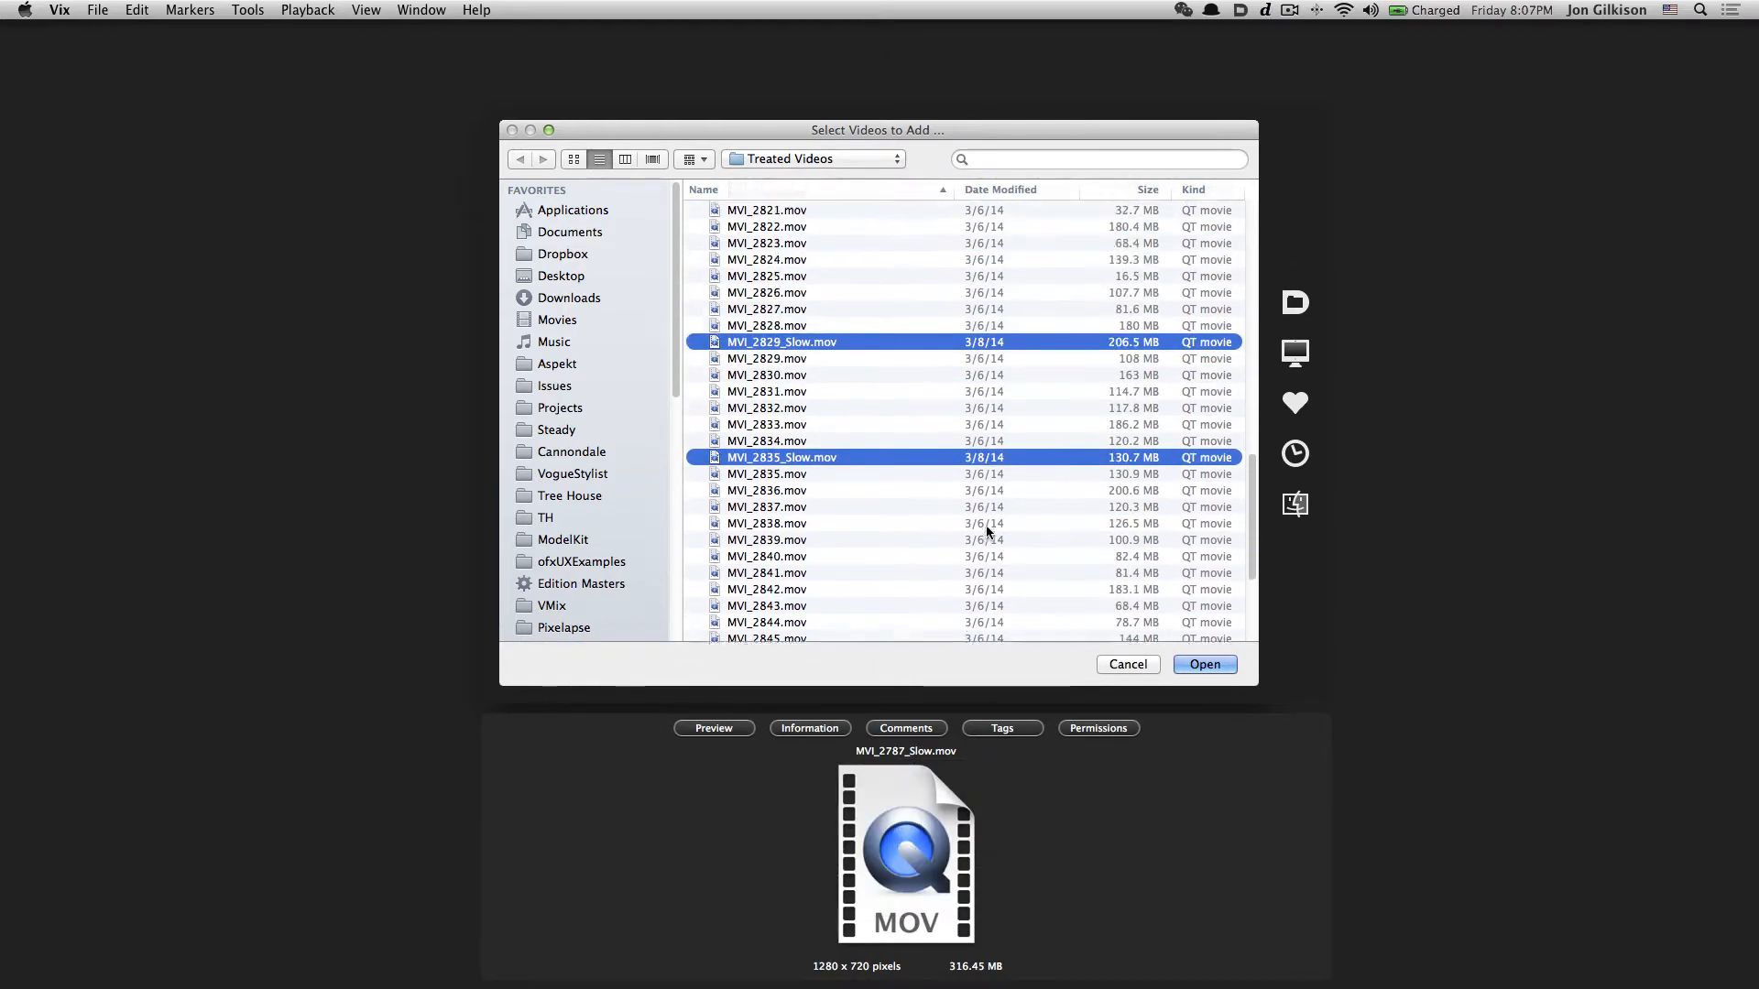
{"action": "scroll", "coordinate": [866, 458], "scroll_direction": "up", "scroll_amount": 8}
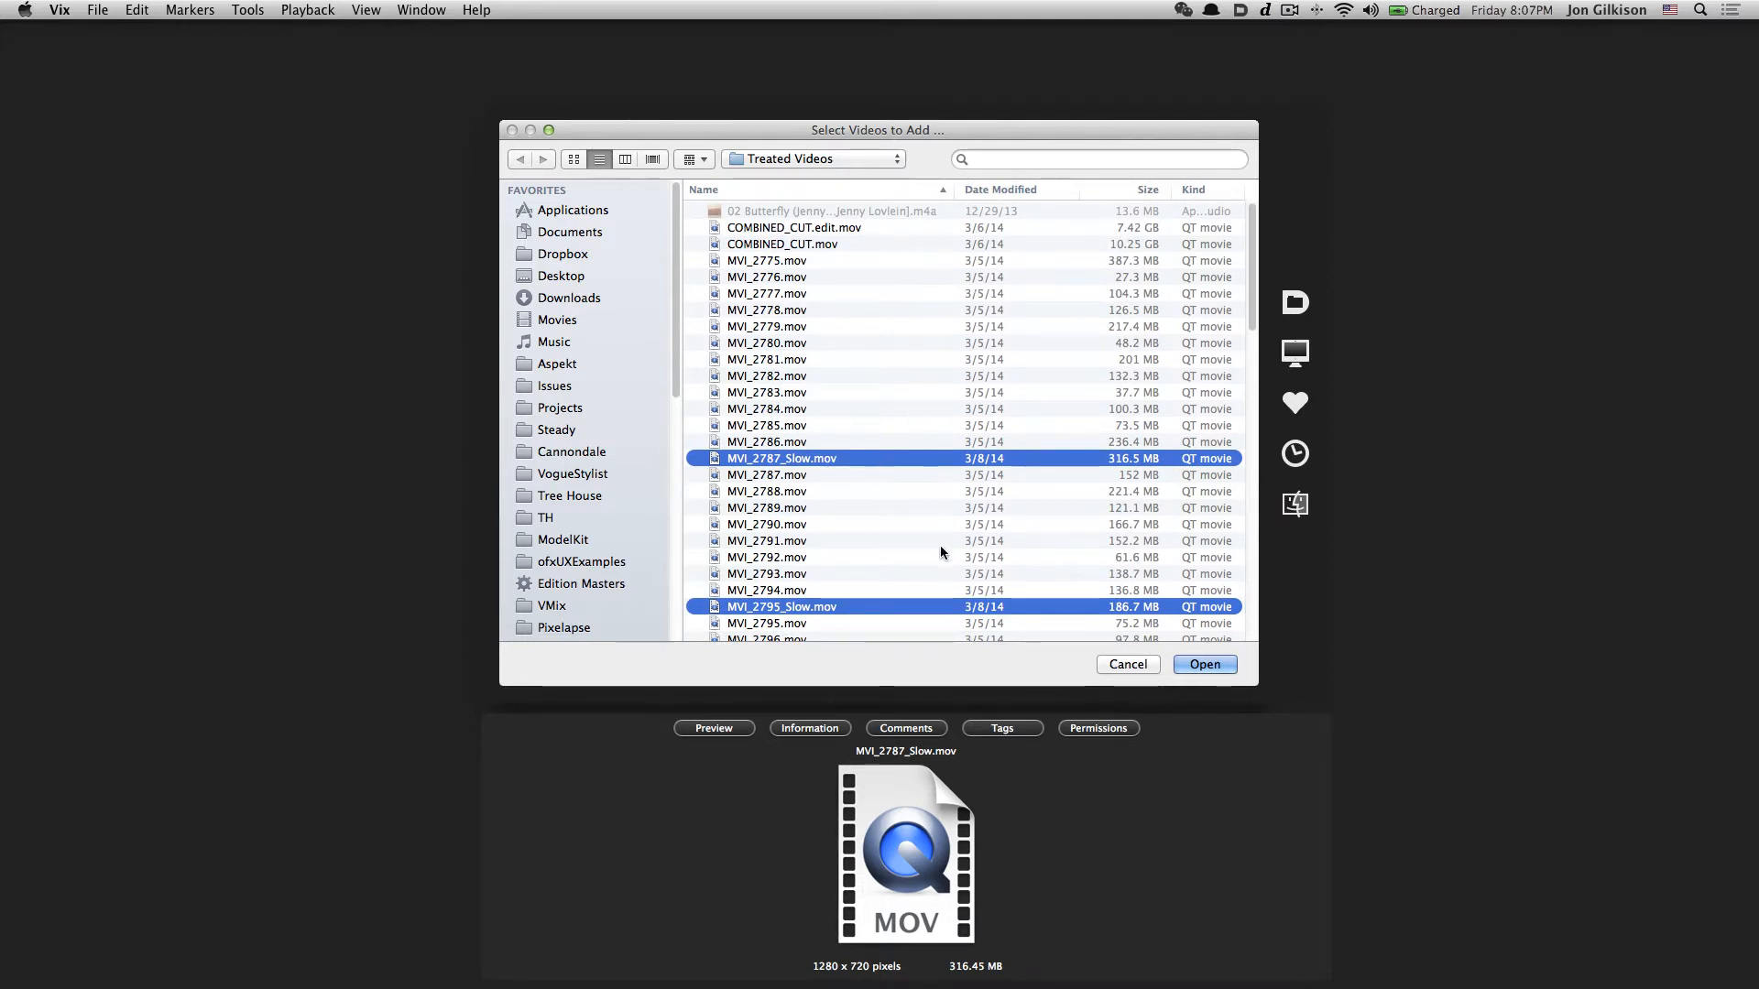
{"action": "scroll", "coordinate": [941, 548], "scroll_direction": "down", "scroll_amount": 5}
{"action": "scroll", "coordinate": [943, 547], "scroll_direction": "down", "scroll_amount": 5}
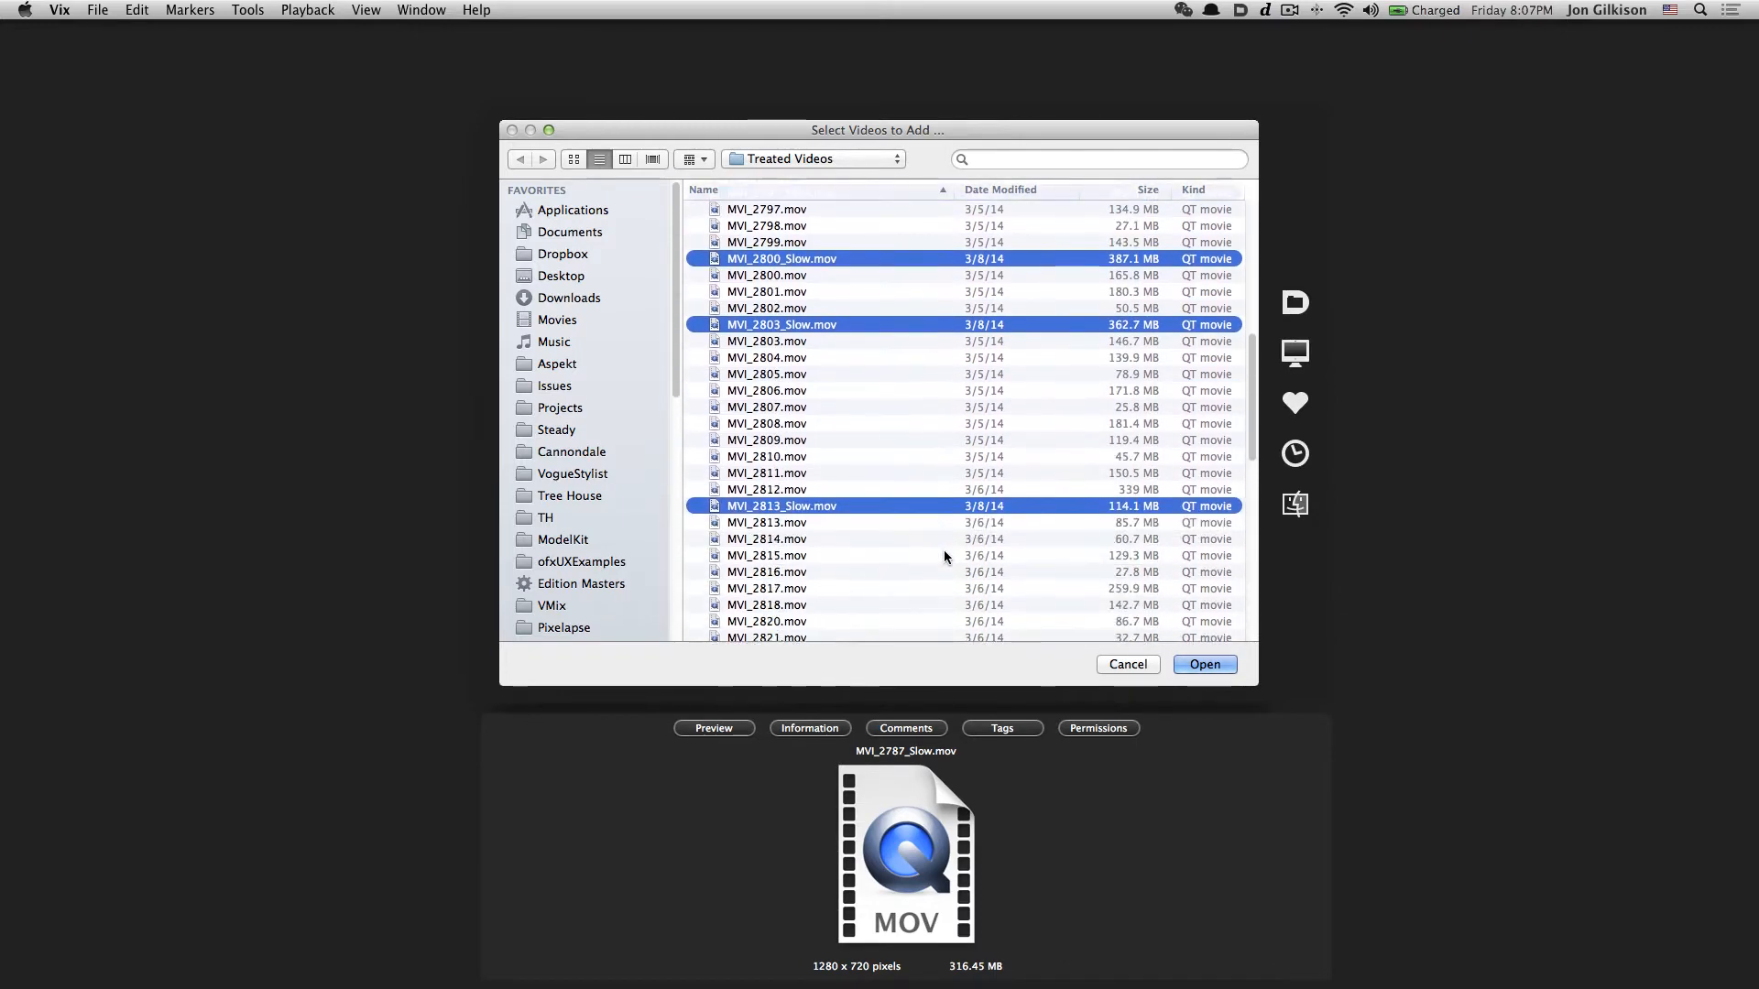
{"action": "scroll", "coordinate": [944, 555], "scroll_direction": "up", "scroll_amount": 10}
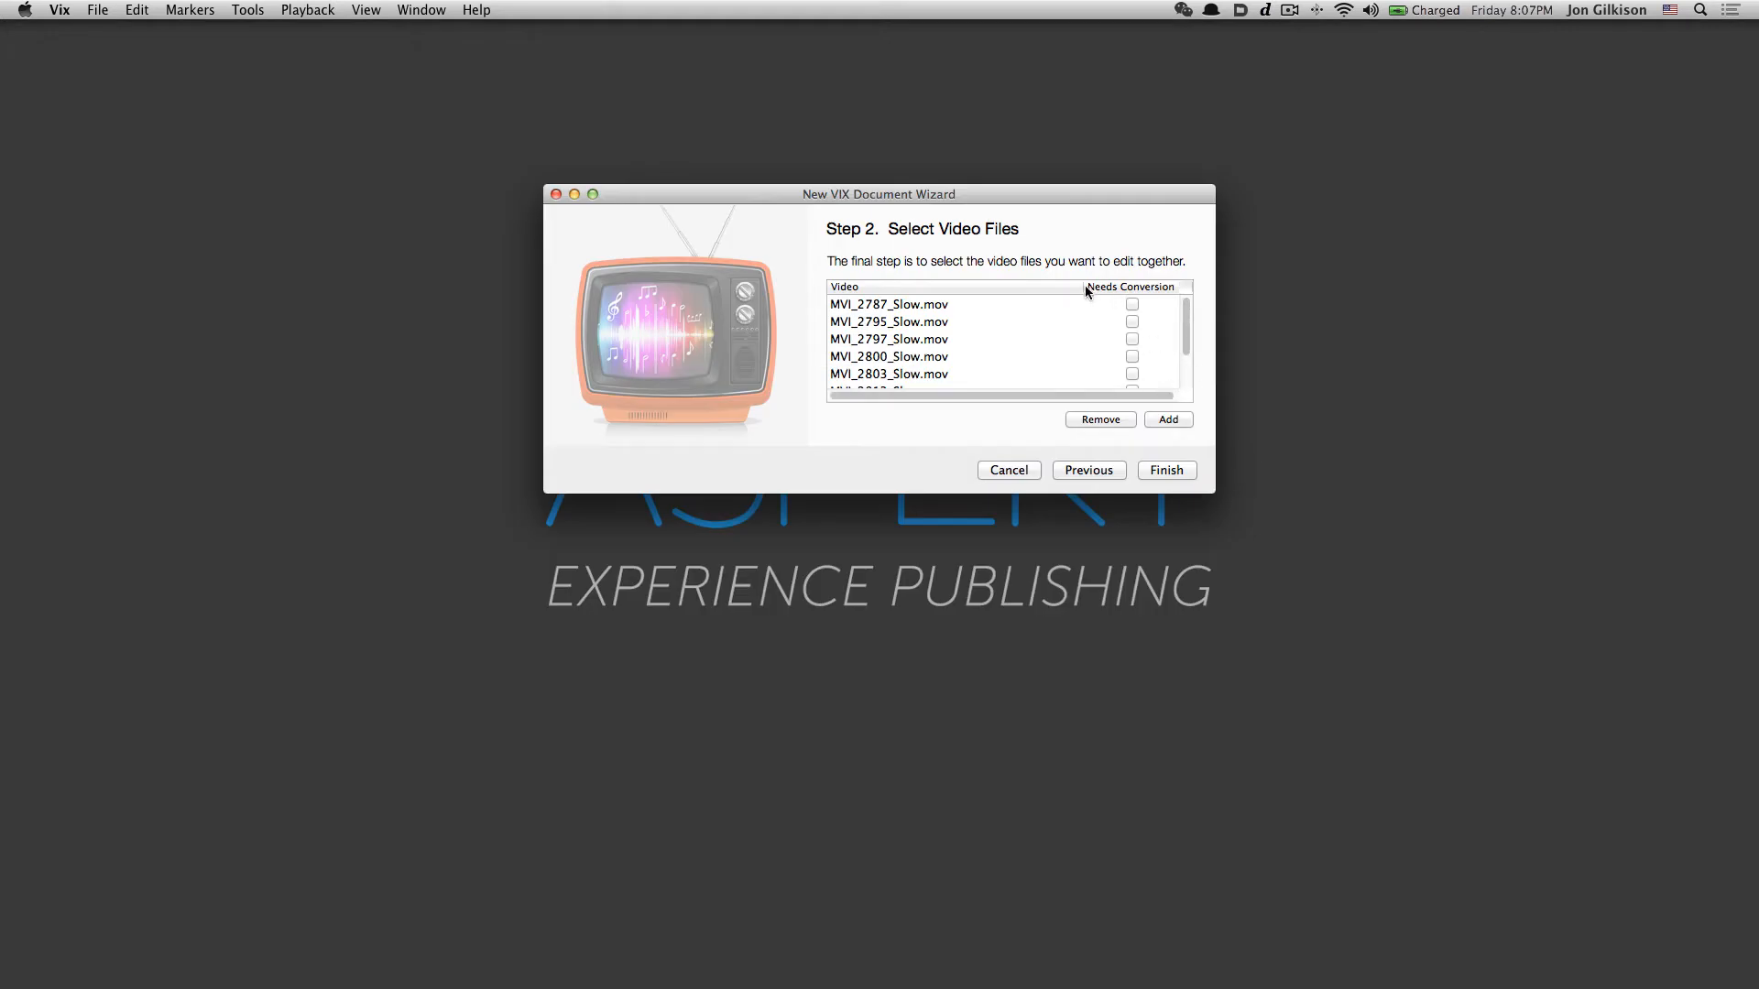
Widen the Needs Conversion column, check the listed videos for conversion needs and finish the wizard to create the document
{"action": "left_click_drag", "start_coordinate": [1083, 286], "coordinate": [1072, 287]}
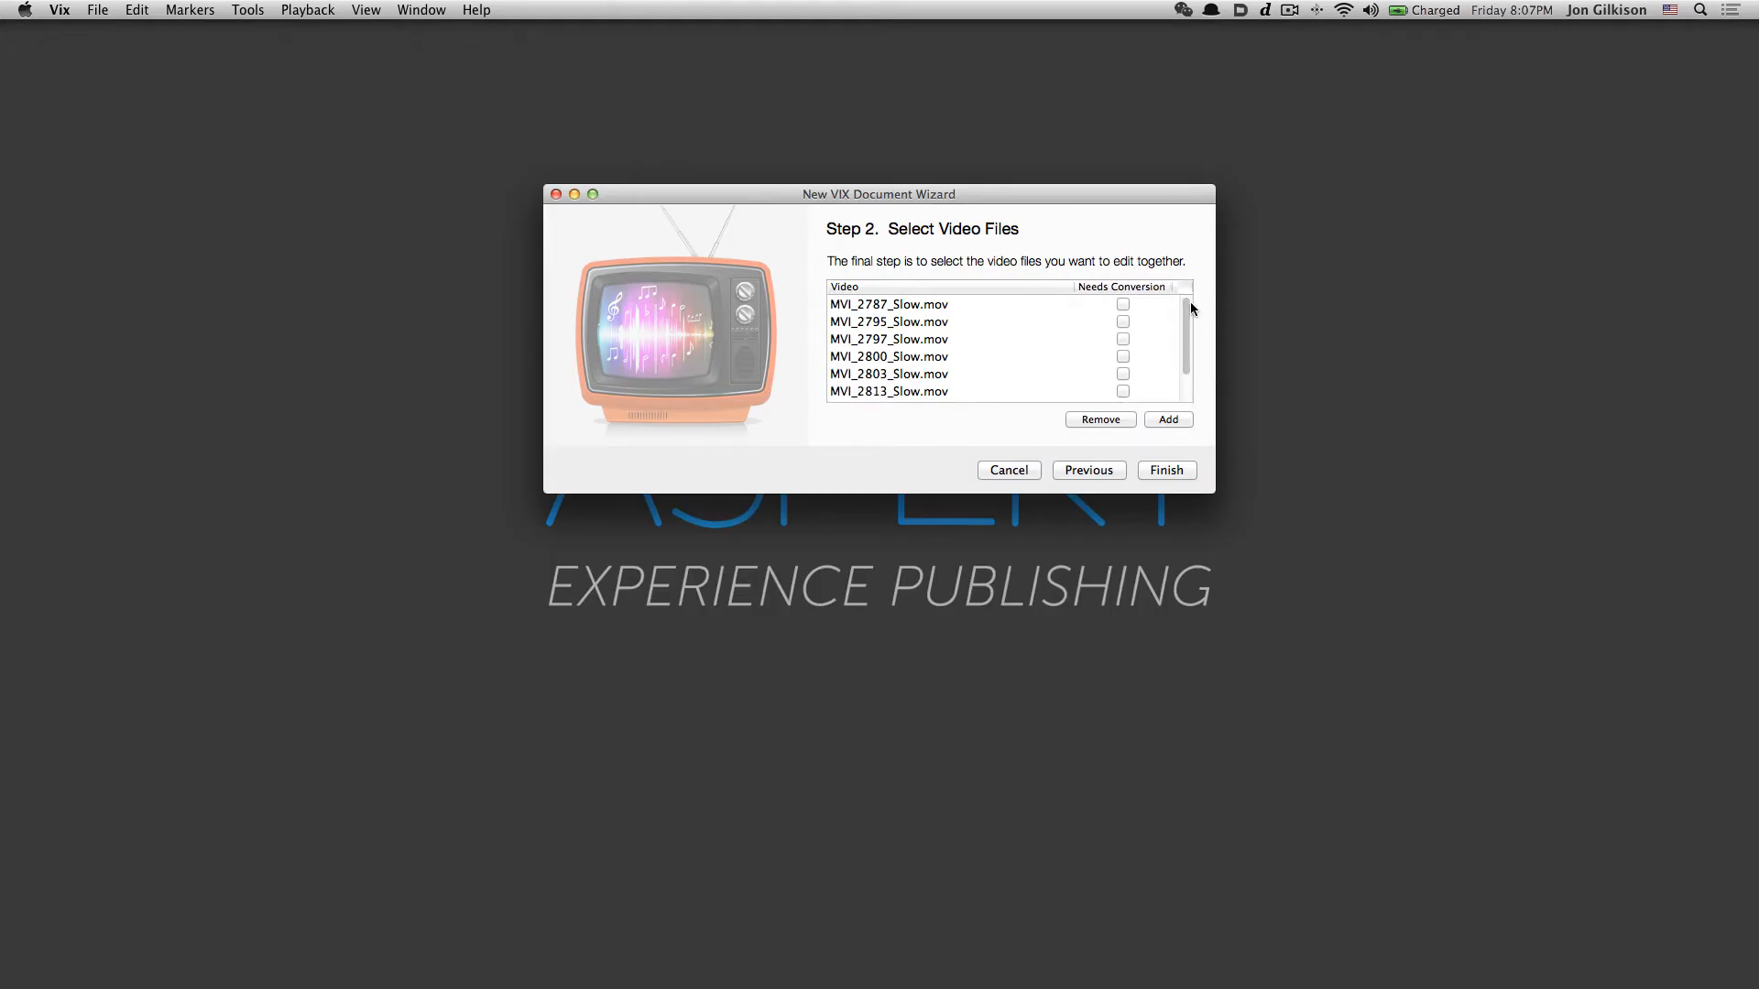
{"action": "mouse_move", "coordinate": [1186, 356]}
{"action": "left_mouse_down"}
{"action": "mouse_move", "coordinate": [1189, 379]}
{"action": "mouse_move", "coordinate": [1187, 341]}
{"action": "mouse_move", "coordinate": [1184, 376]}
{"action": "left_mouse_up"}
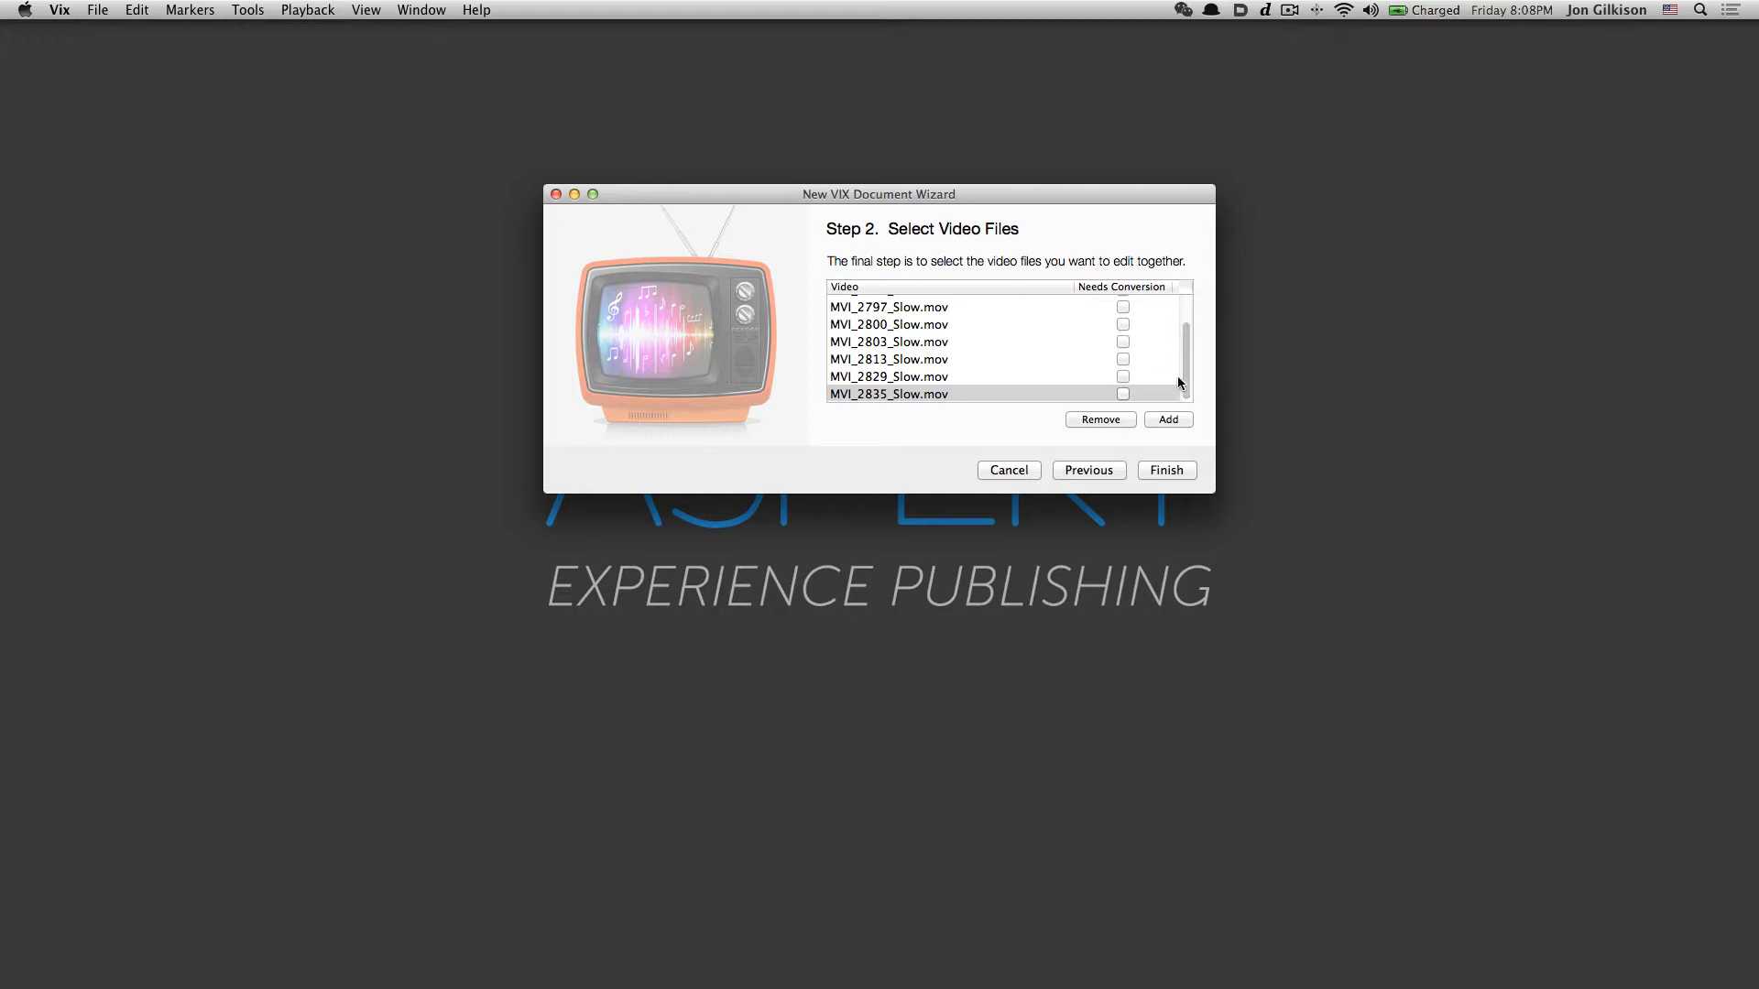
{"action": "scroll", "coordinate": [1179, 376], "scroll_direction": "up", "scroll_amount": 2}
{"action": "scroll", "coordinate": [1177, 371], "scroll_direction": "down", "scroll_amount": 2}
{"action": "scroll", "coordinate": [1173, 357], "scroll_direction": "up", "scroll_amount": 2}
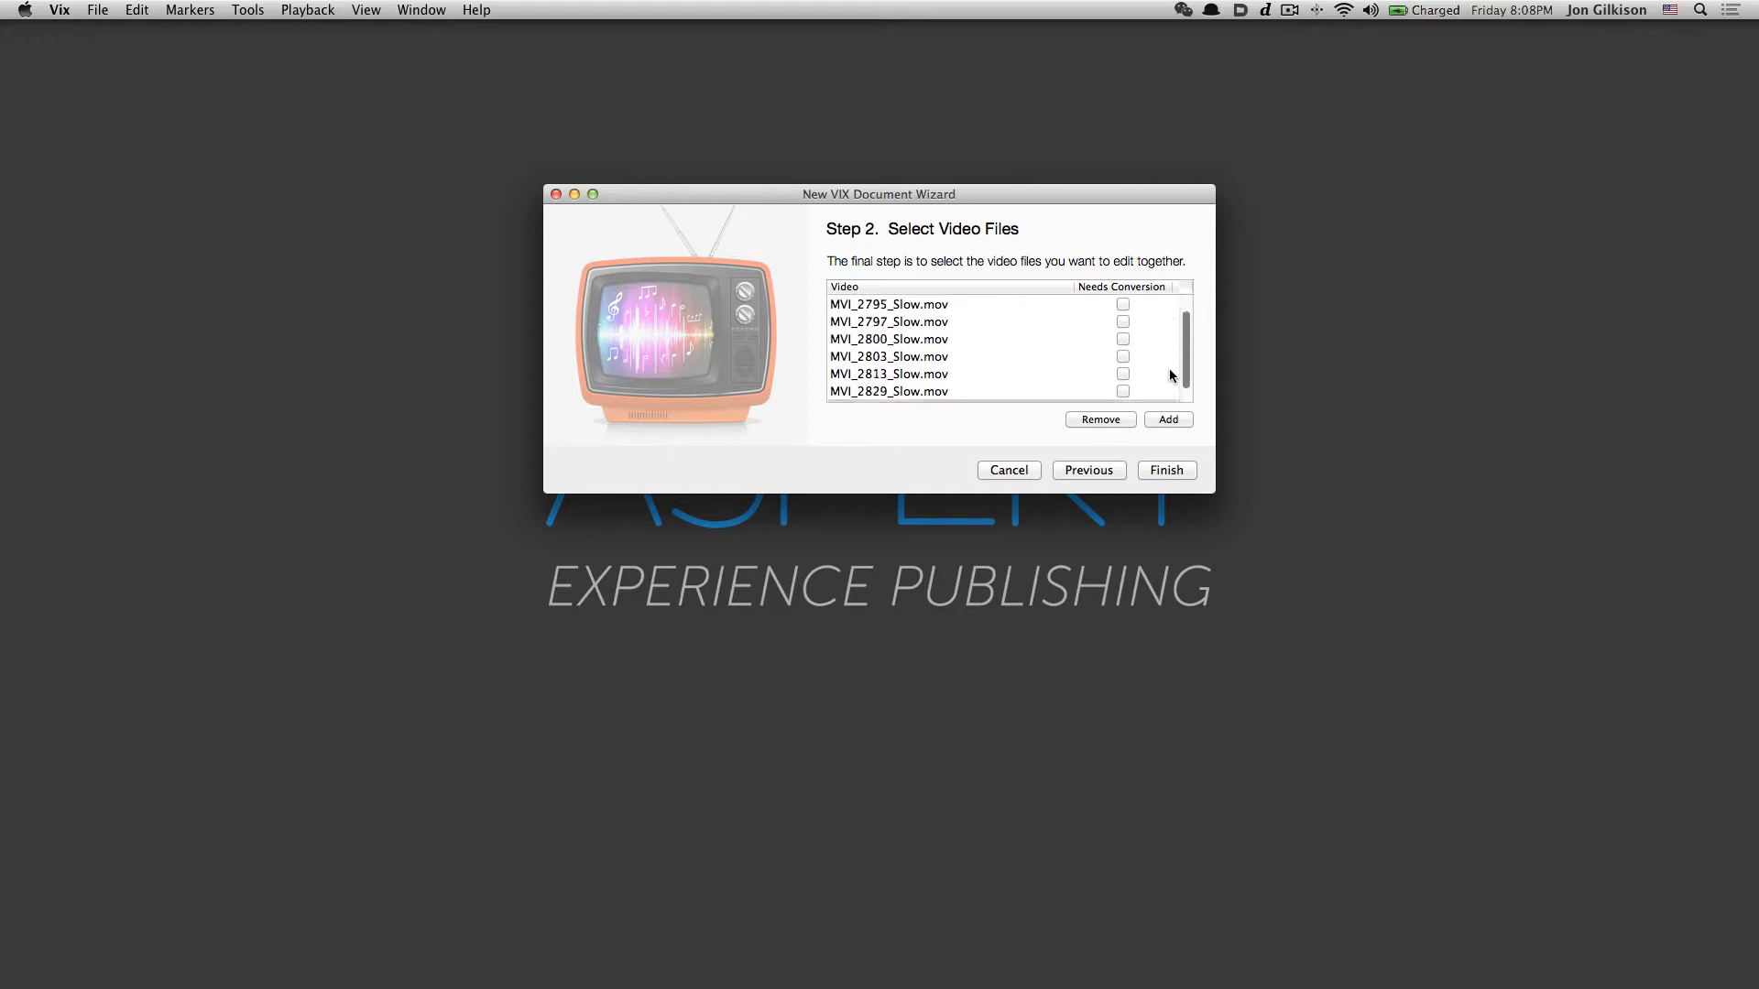
{"action": "scroll", "coordinate": [1169, 376], "scroll_direction": "down", "scroll_amount": 2}
{"action": "scroll", "coordinate": [1180, 385], "scroll_direction": "up", "scroll_amount": 2}
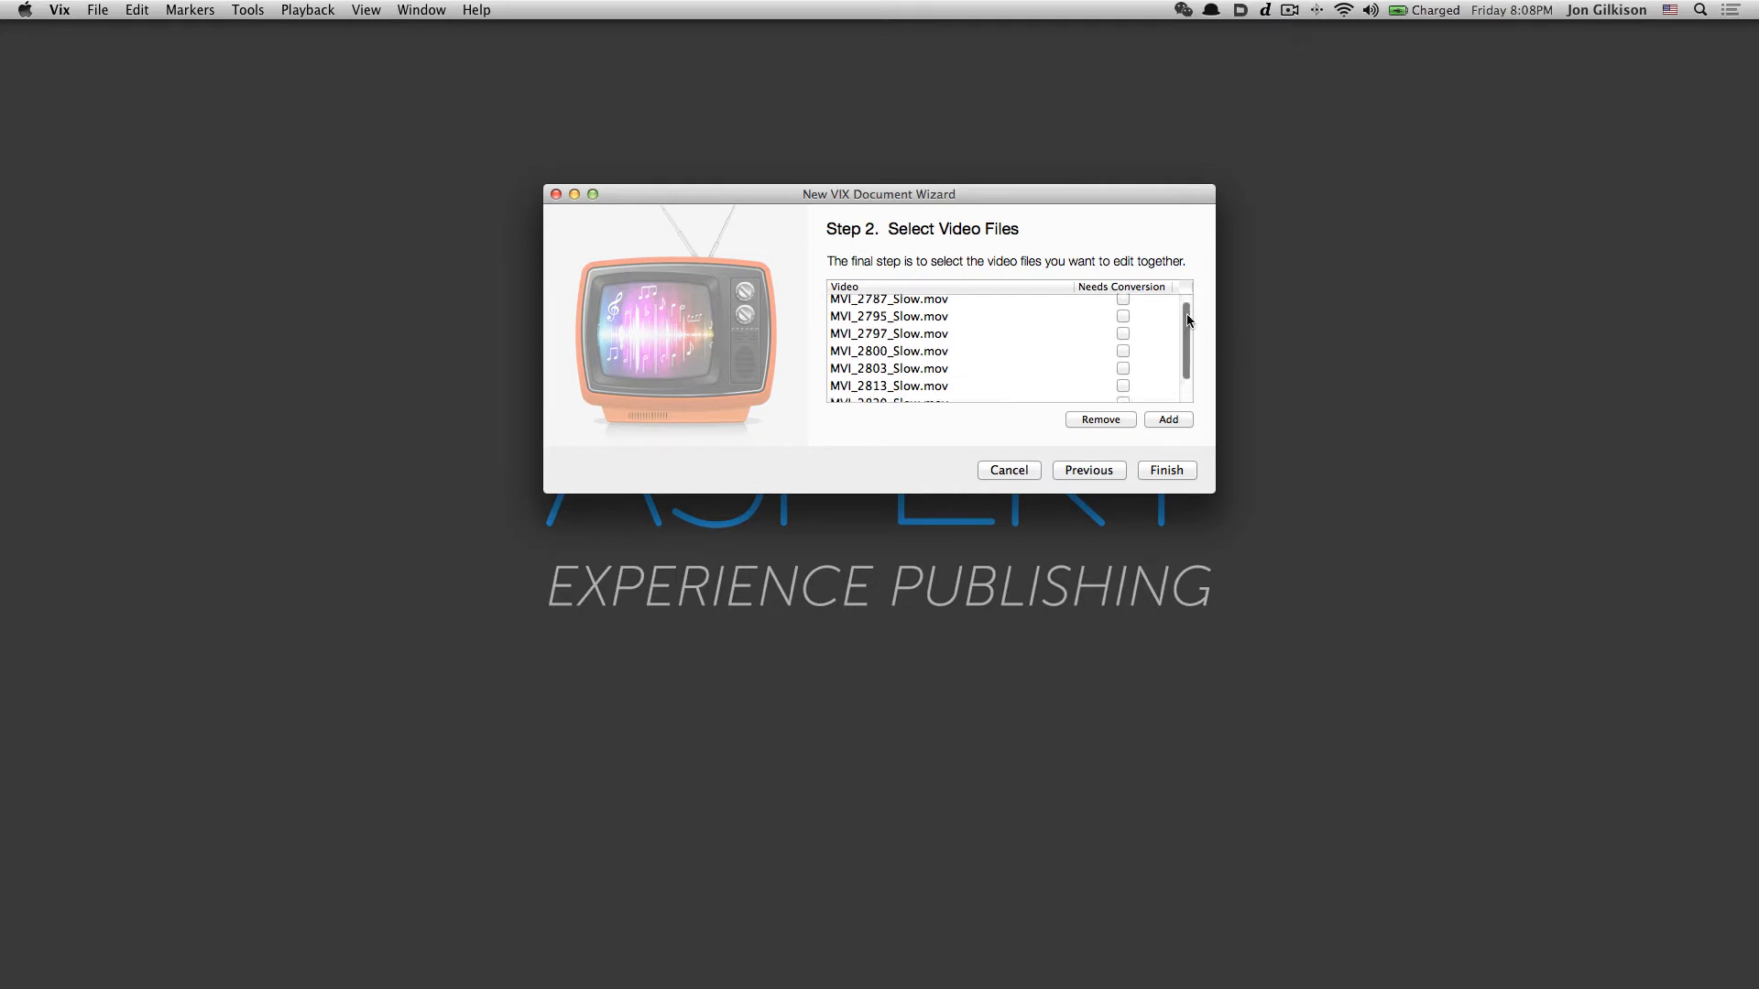
{"action": "left_click", "coordinate": [1163, 472]}
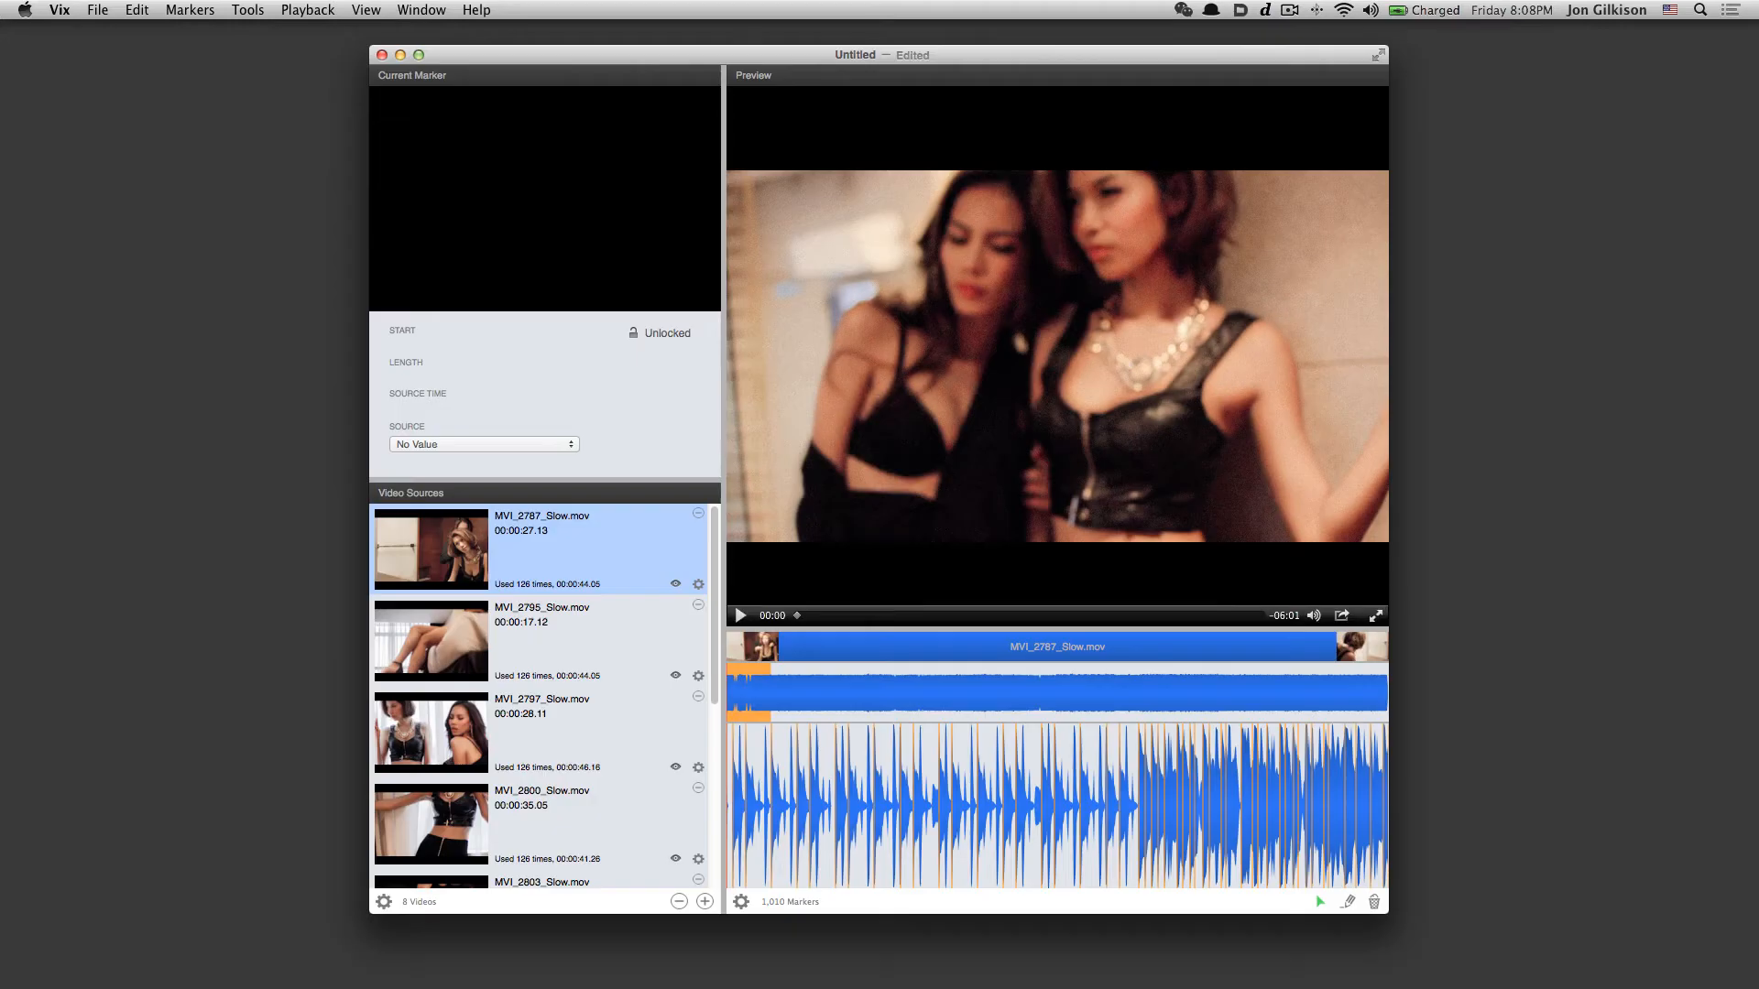
Enlarge the document window and play the generated edit from the start for about 8 seconds
{"action": "left_click", "coordinate": [419, 55]}
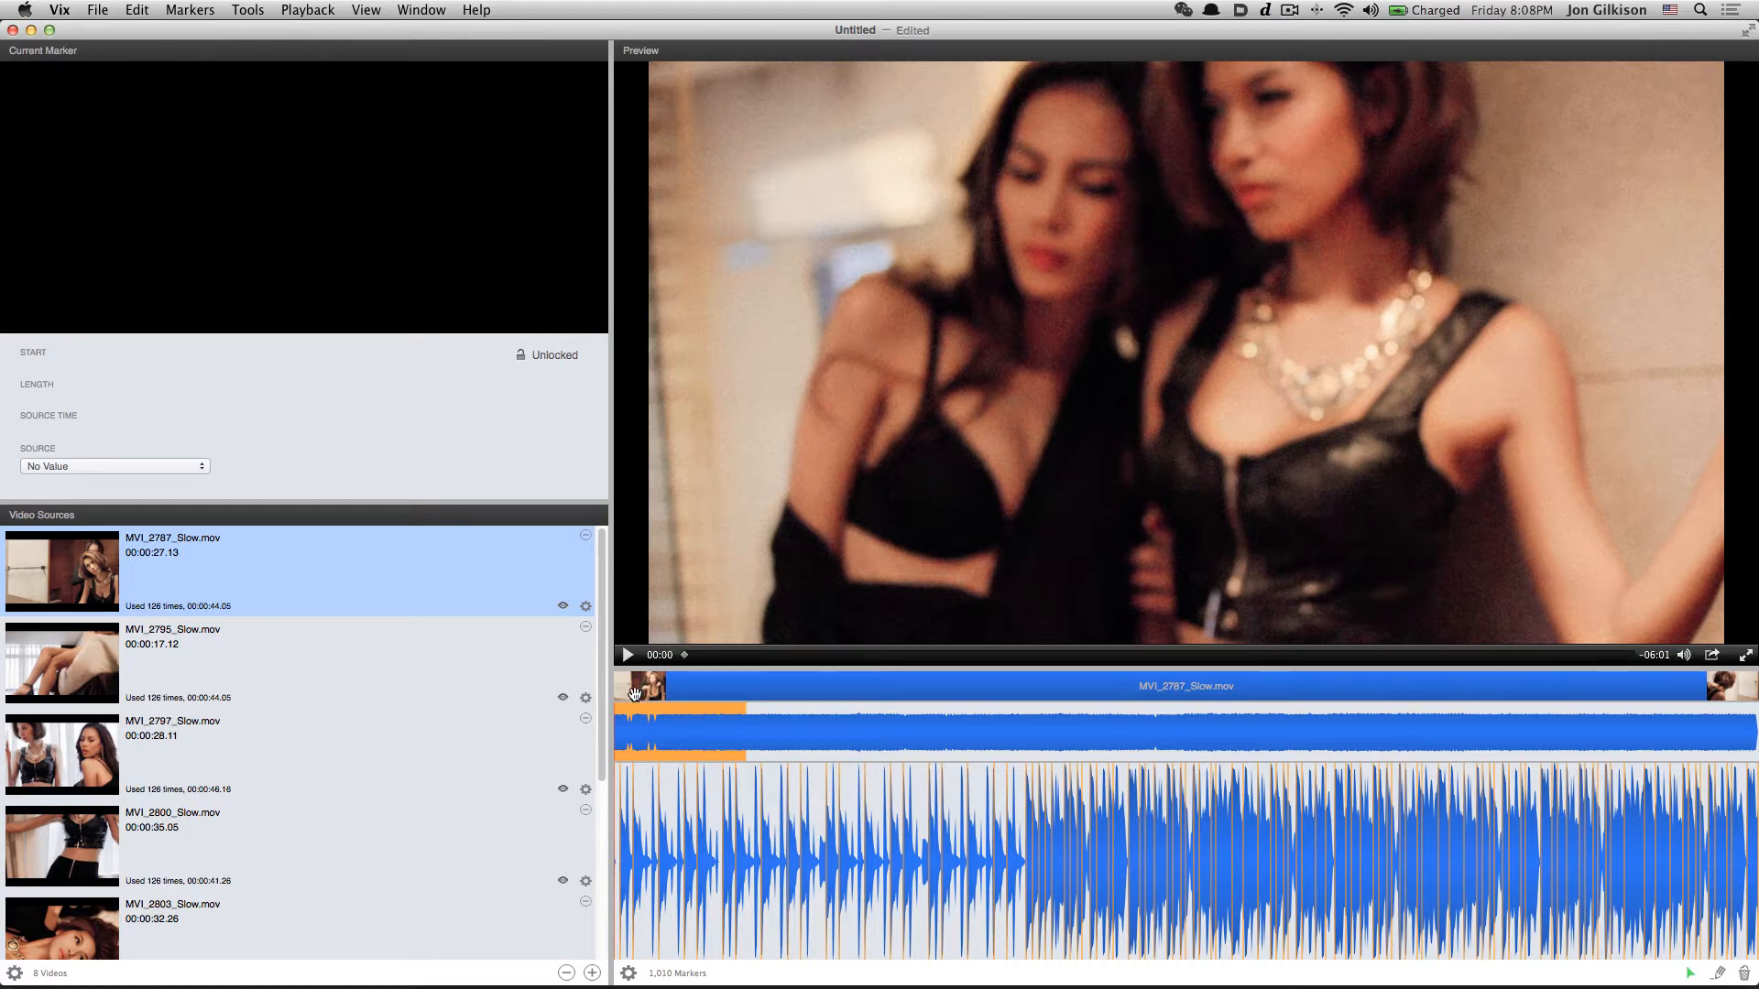
{"action": "left_click", "coordinate": [628, 655]}
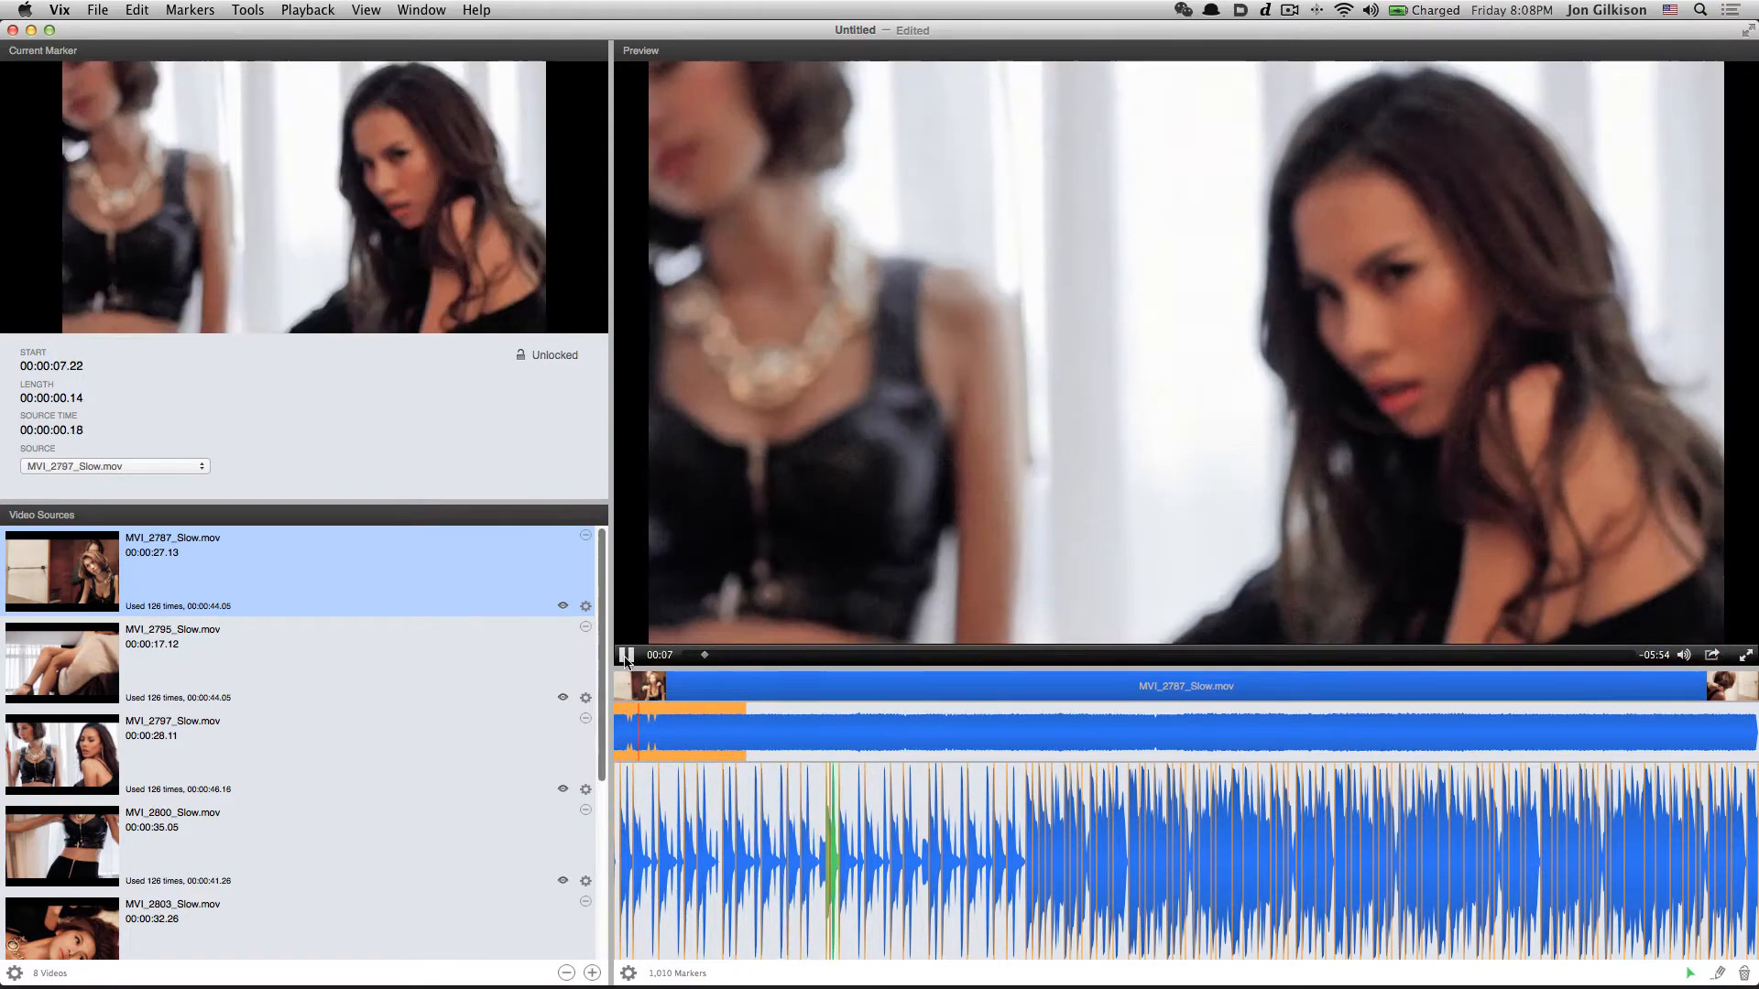
{"action": "left_click", "coordinate": [627, 655]}
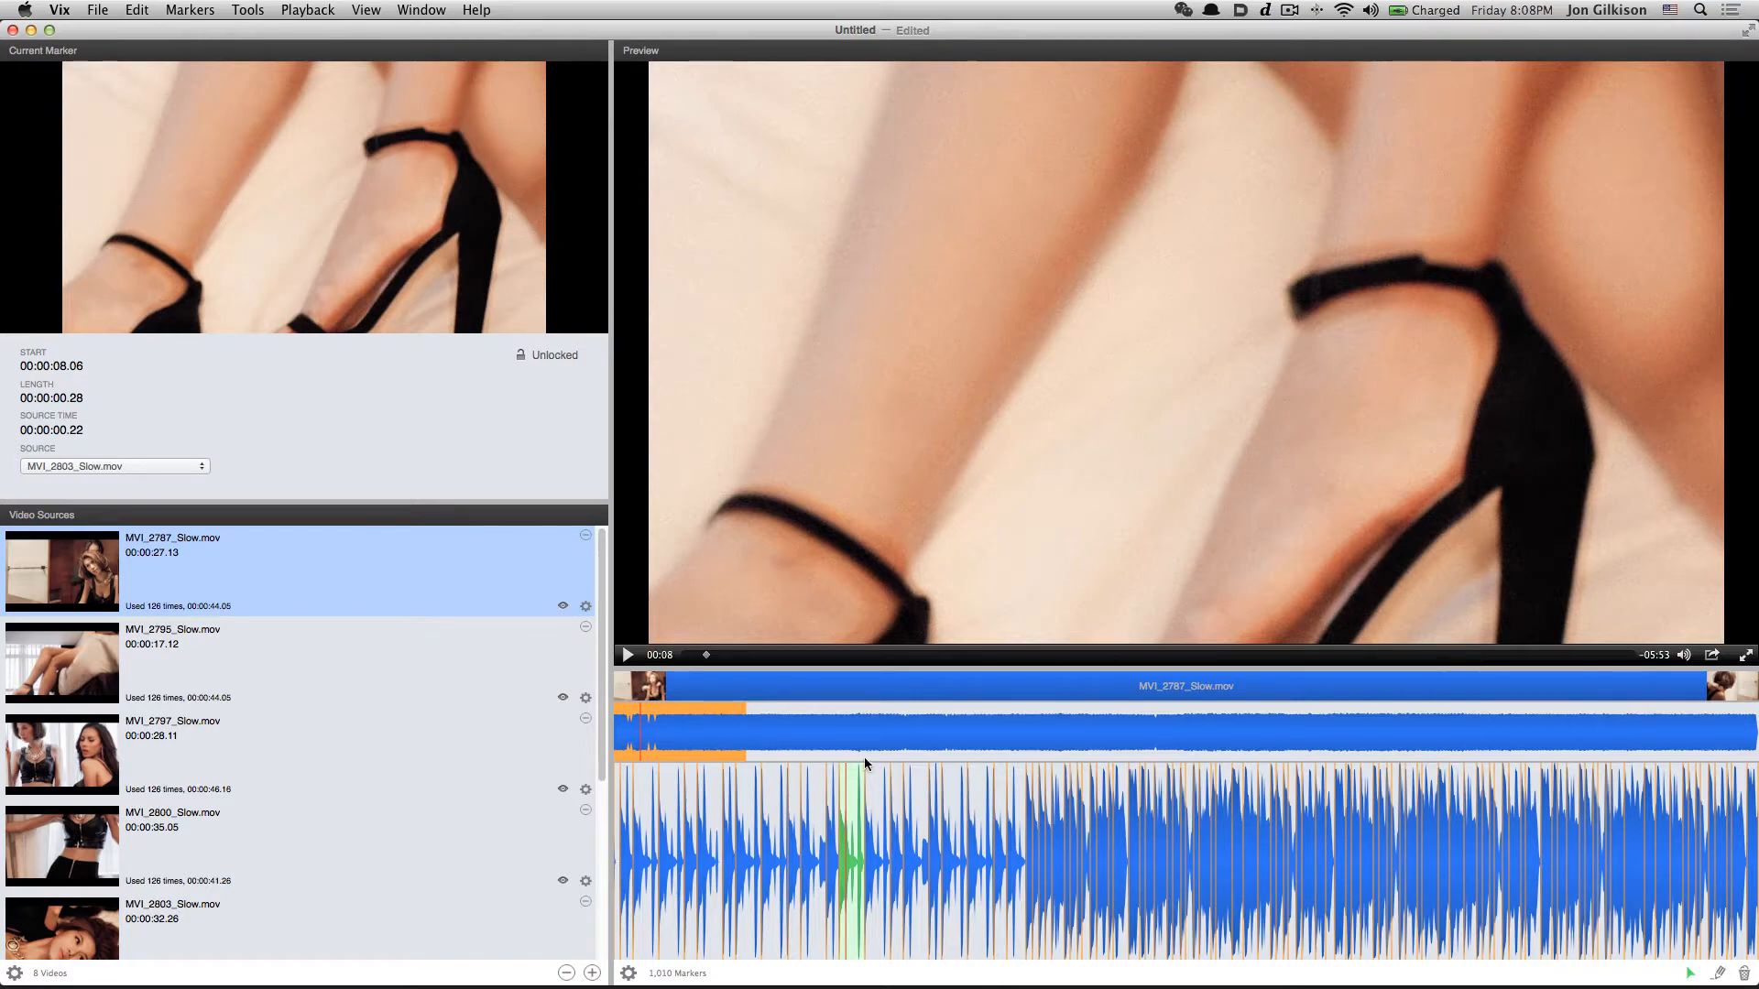
Zoom into the song's waveform to examine the beat markers, and look at the Beat Detector's Low, Mid and High settings
{"action": "left_click_drag", "start_coordinate": [718, 740], "coordinate": [653, 887]}
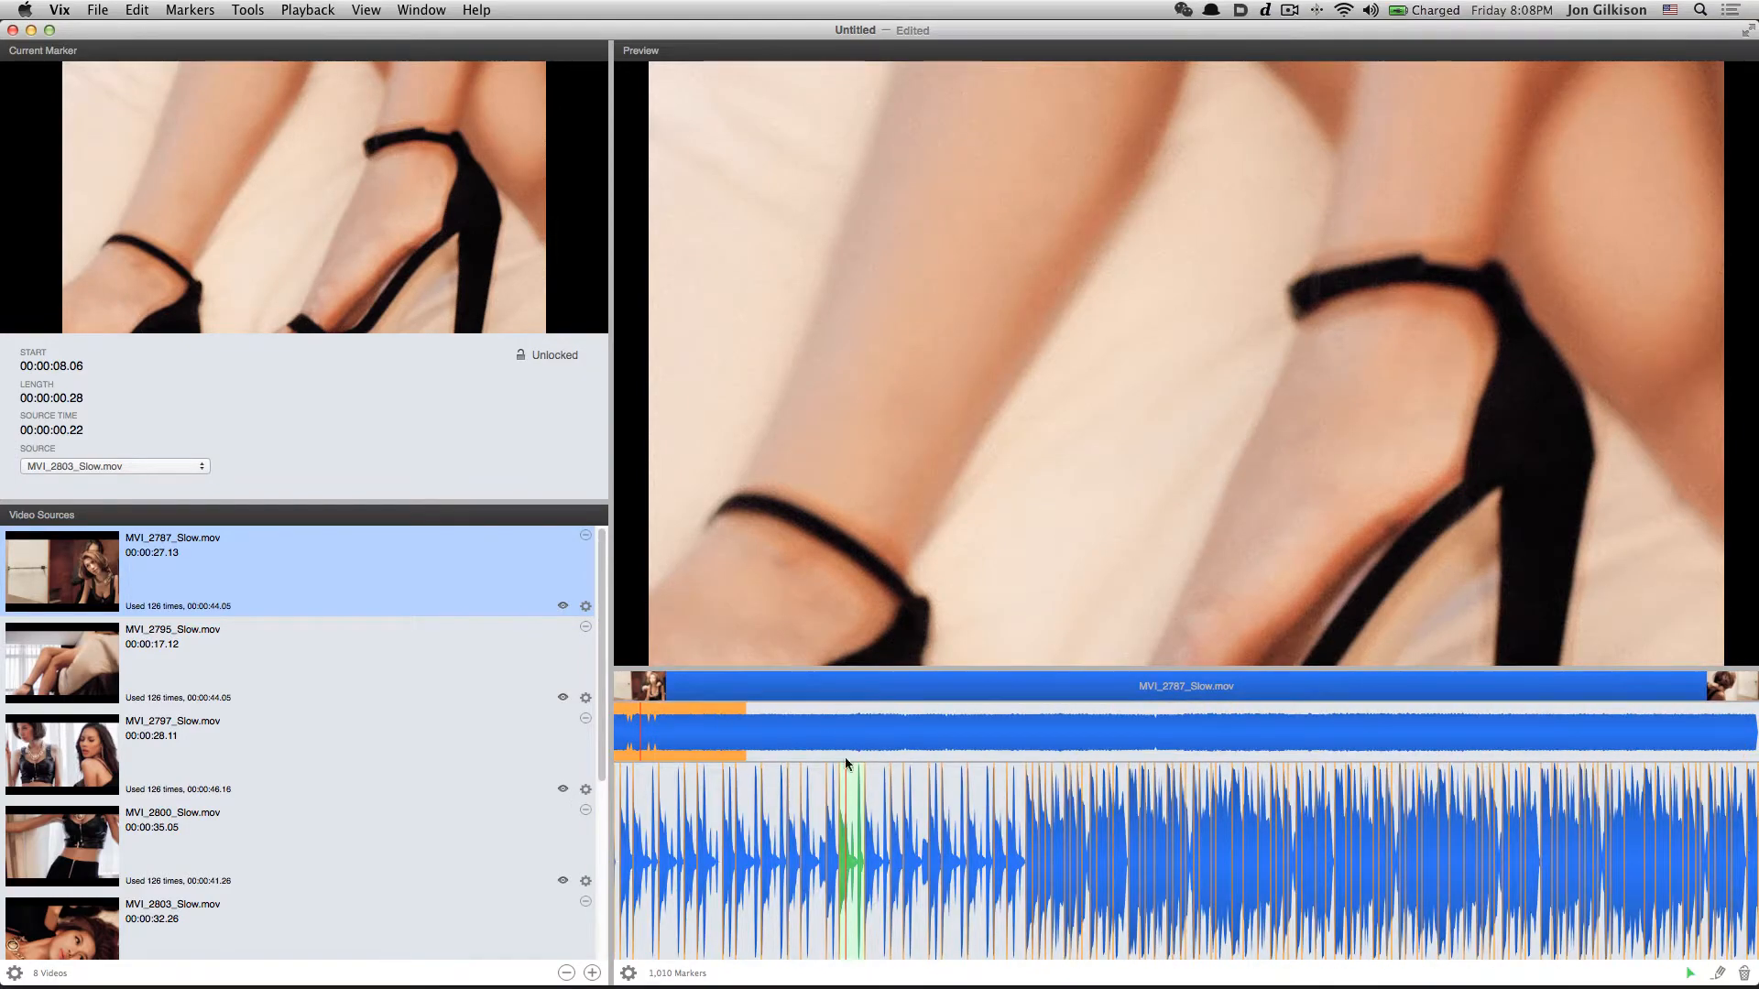
{"action": "left_click_drag", "start_coordinate": [668, 730], "coordinate": [657, 632]}
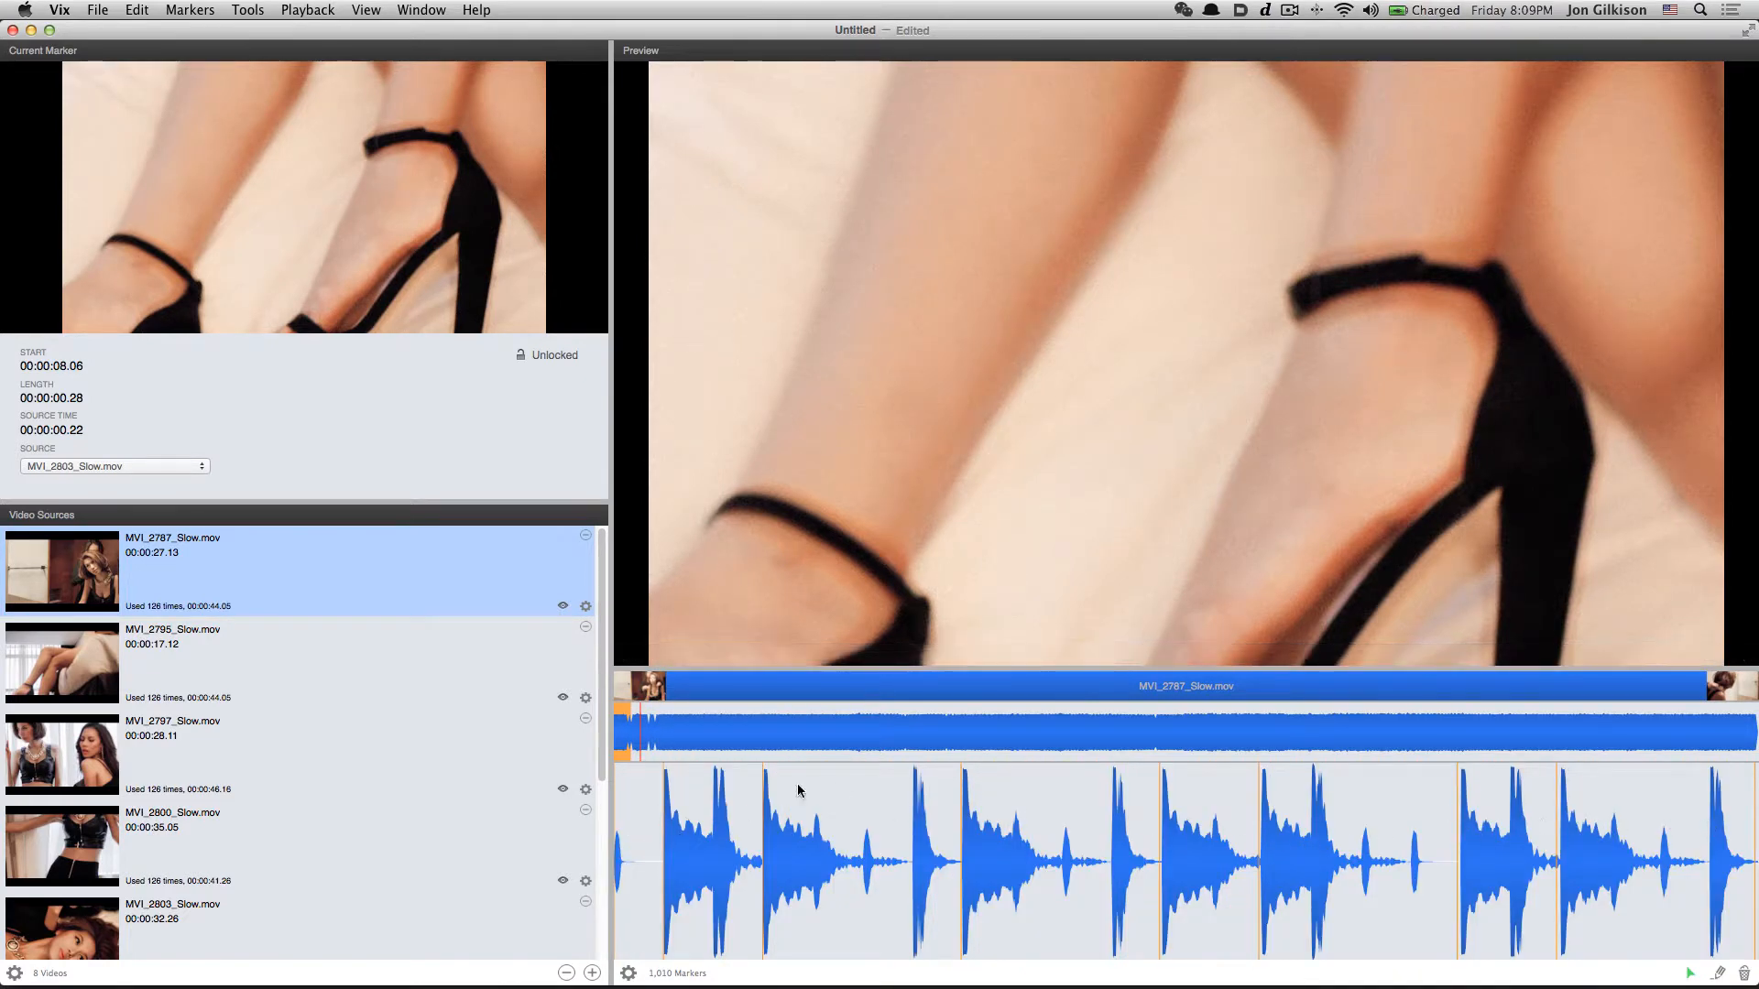
{"action": "left_click_drag", "start_coordinate": [622, 740], "coordinate": [721, 740]}
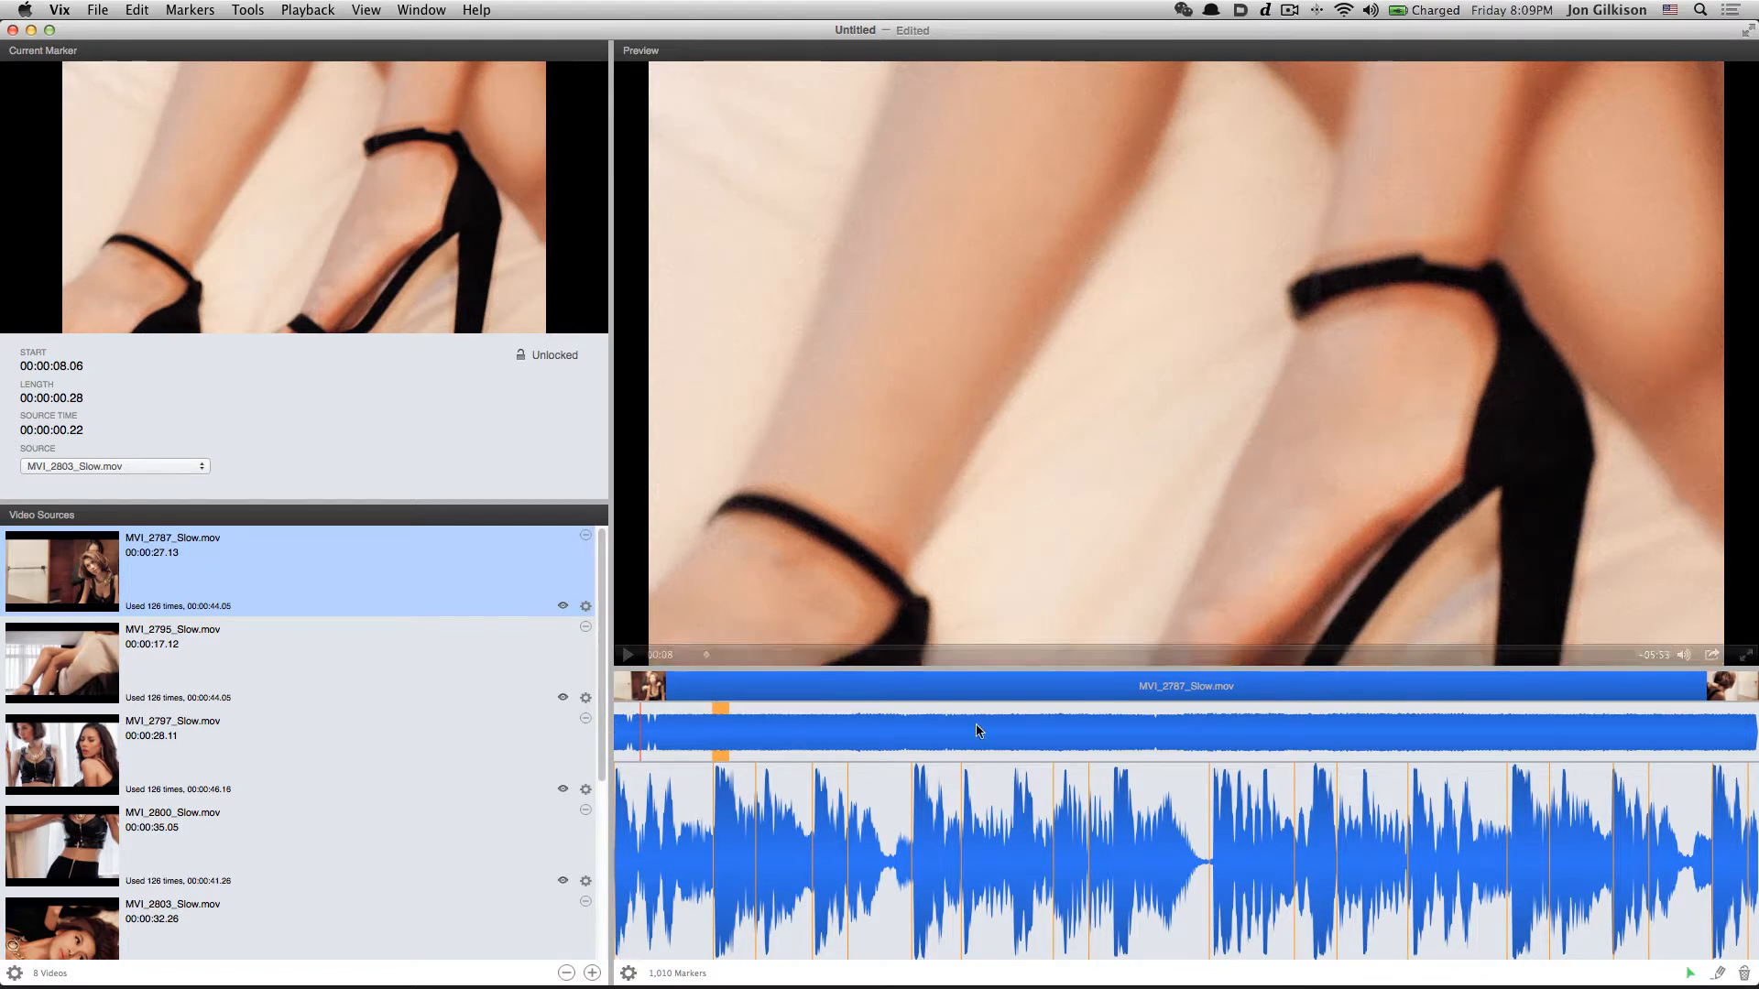
{"action": "left_click", "coordinate": [628, 973]}
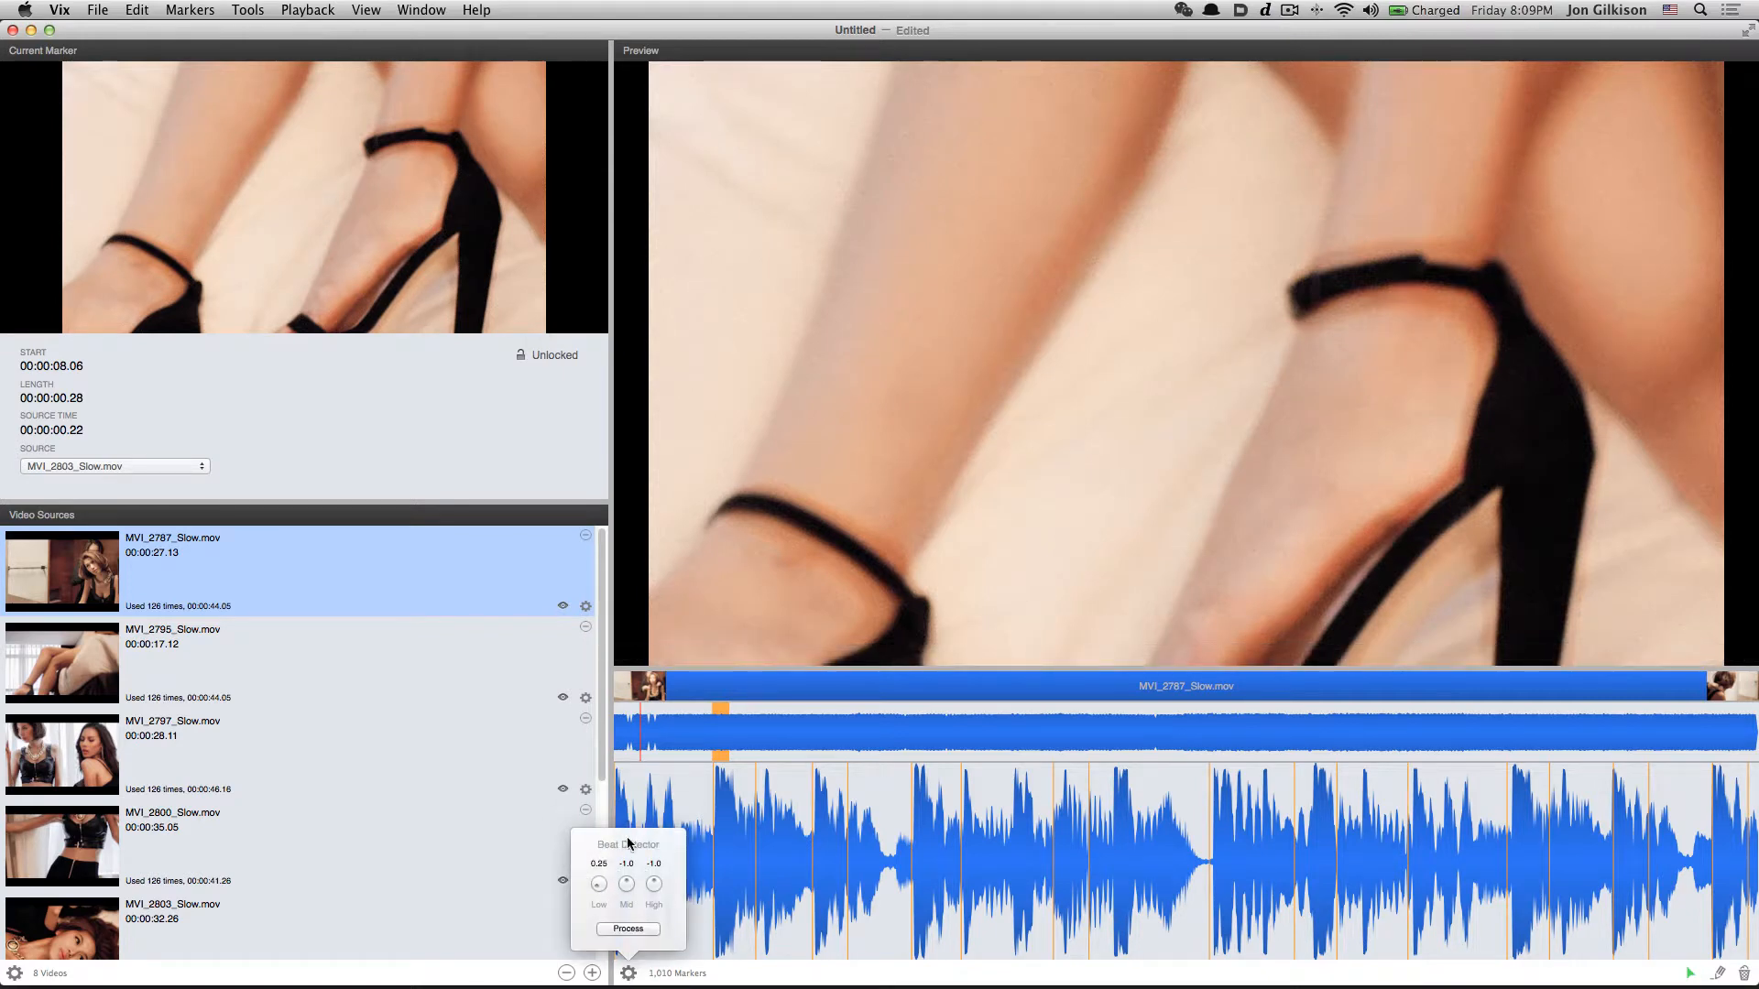
{"action": "left_click", "coordinate": [628, 974]}
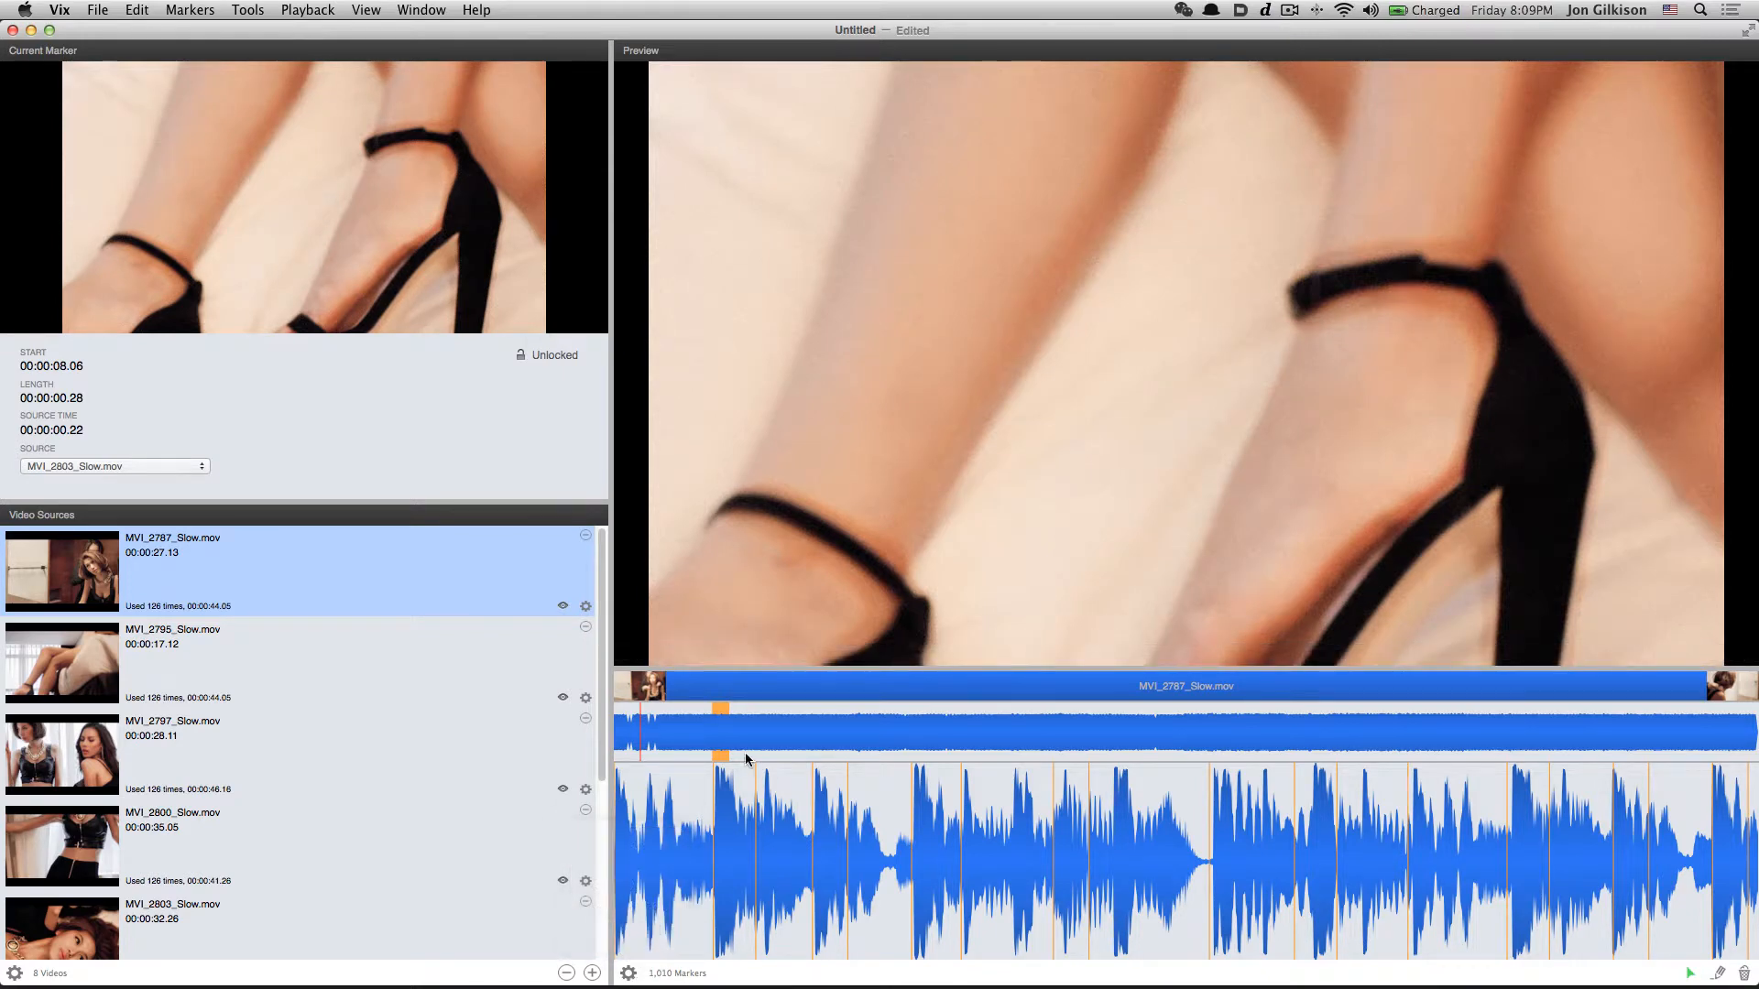
Zoom the waveform in around the current marker at 00:00:08.06 and look through the video sources available for it
{"action": "left_click_drag", "start_coordinate": [729, 737], "coordinate": [963, 740]}
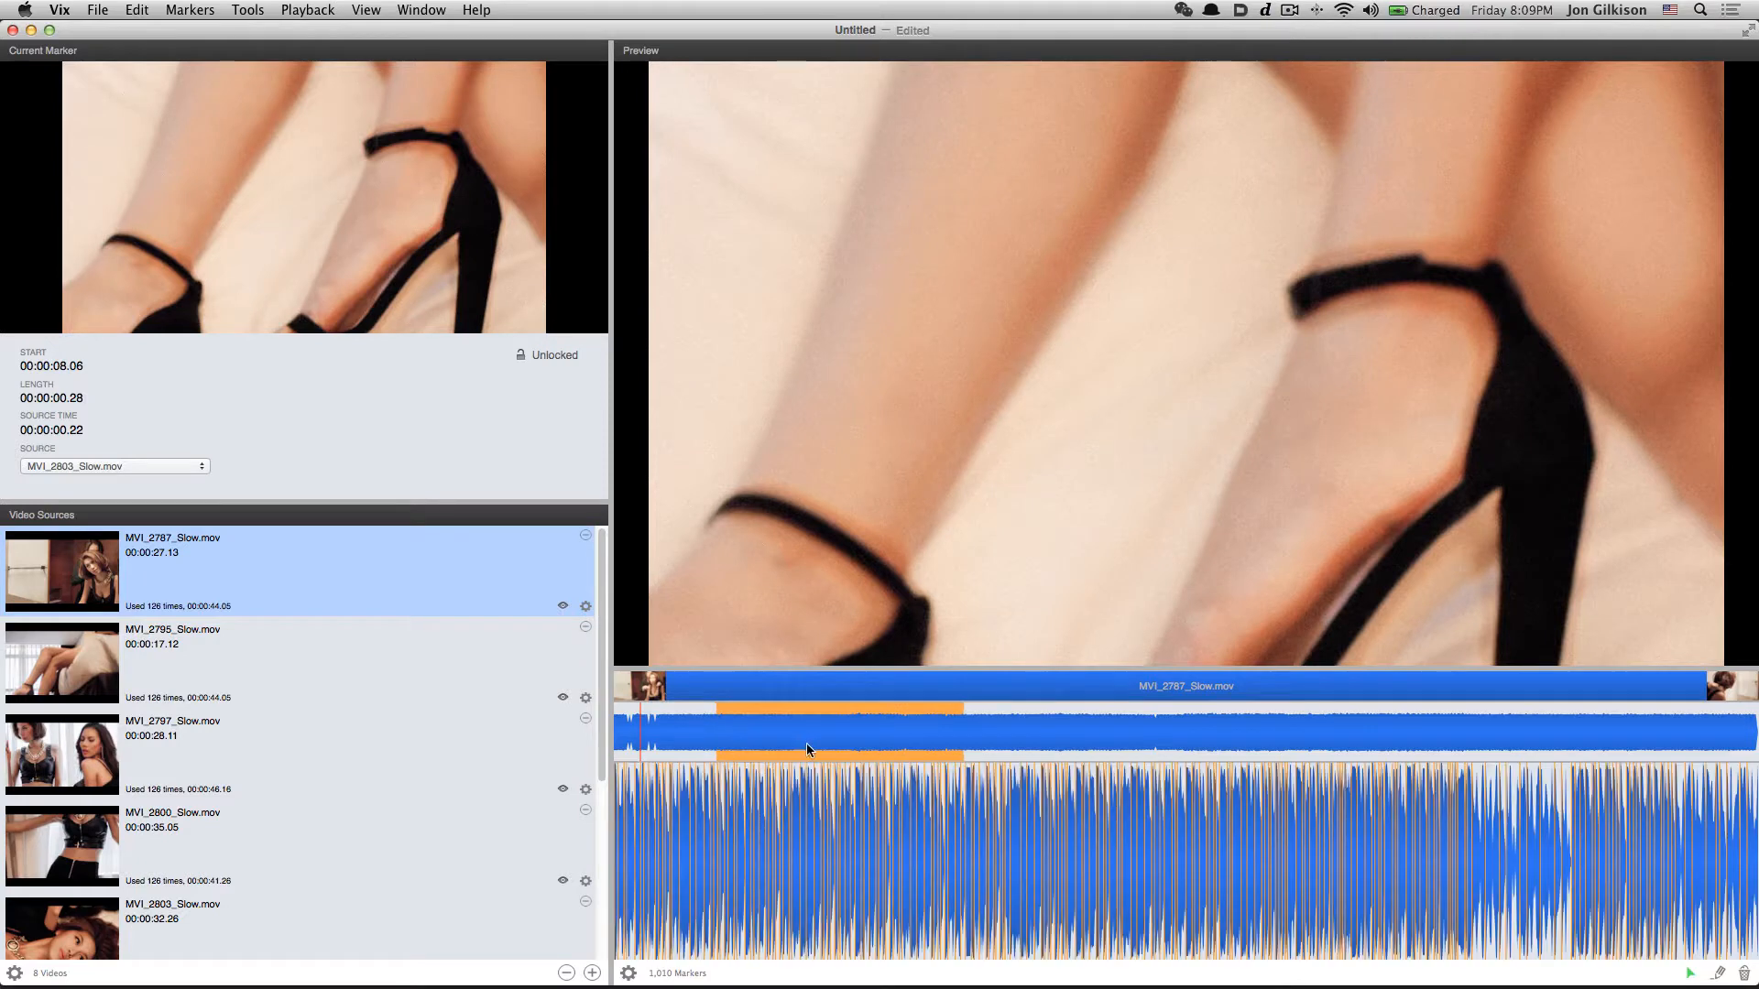
{"action": "left_click_drag", "start_coordinate": [800, 742], "coordinate": [687, 739]}
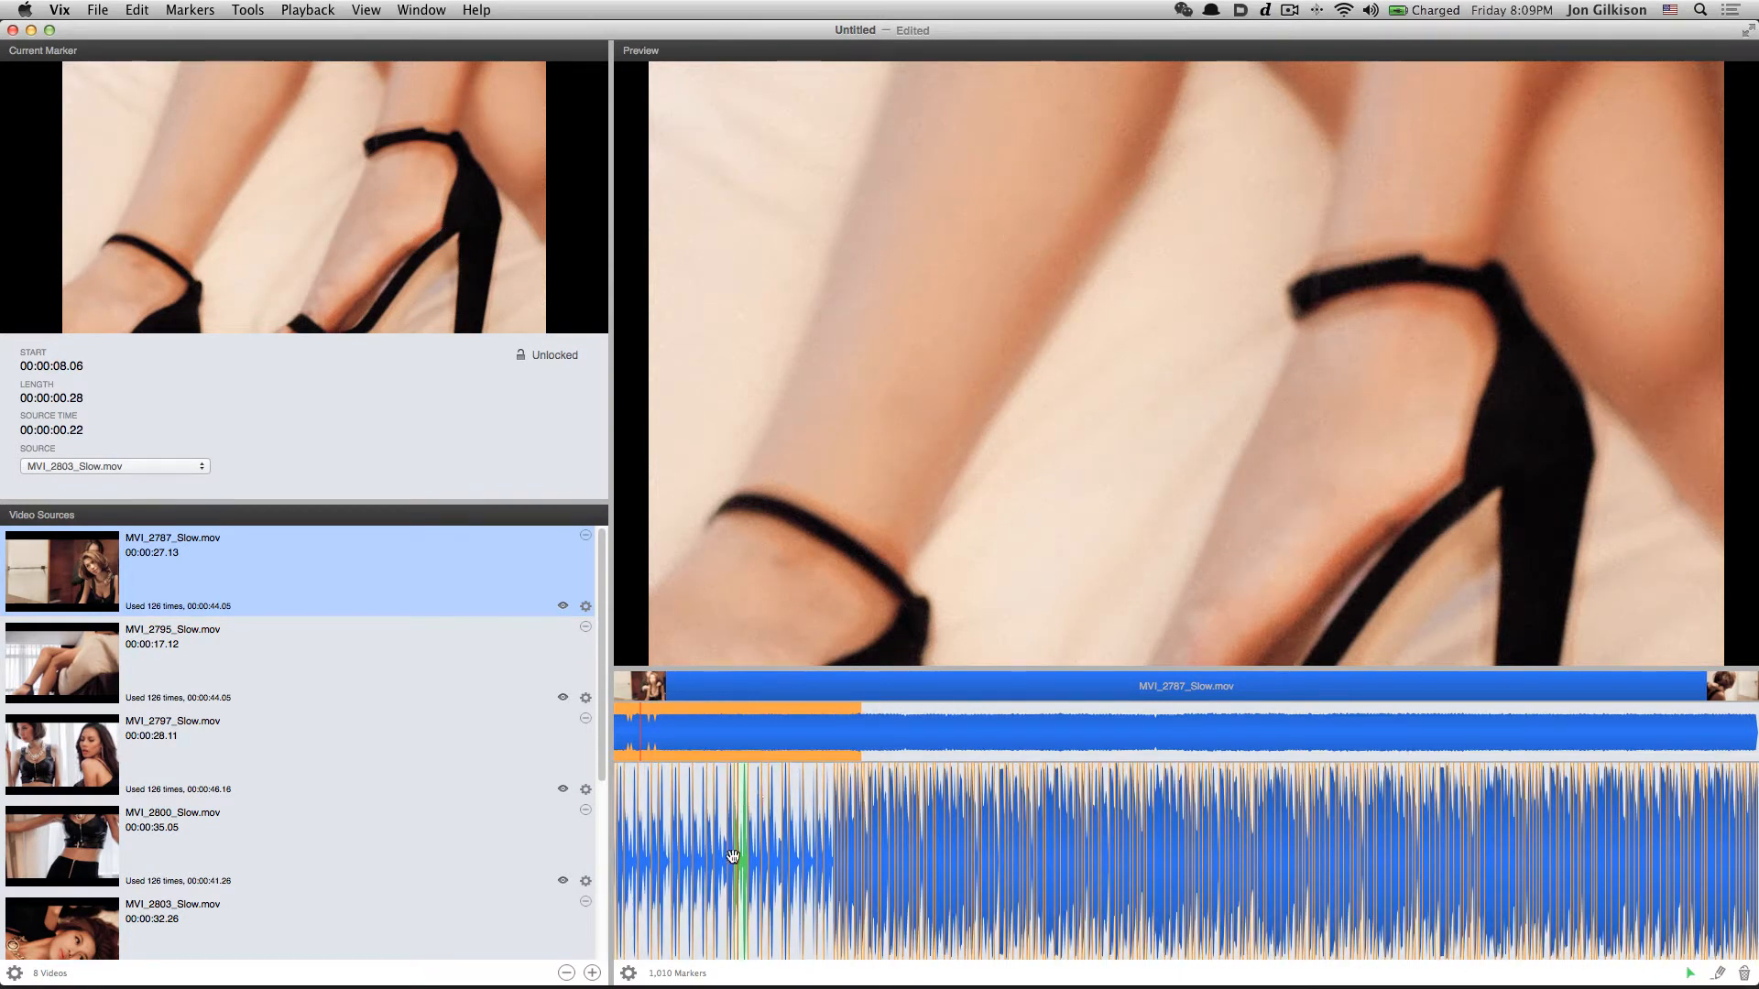
{"action": "left_click_drag", "start_coordinate": [693, 730], "coordinate": [691, 549]}
{"action": "mouse_move", "coordinate": [629, 730]}
{"action": "left_mouse_down"}
{"action": "mouse_move", "coordinate": [711, 730]}
{"action": "mouse_move", "coordinate": [644, 731]}
{"action": "left_mouse_up"}
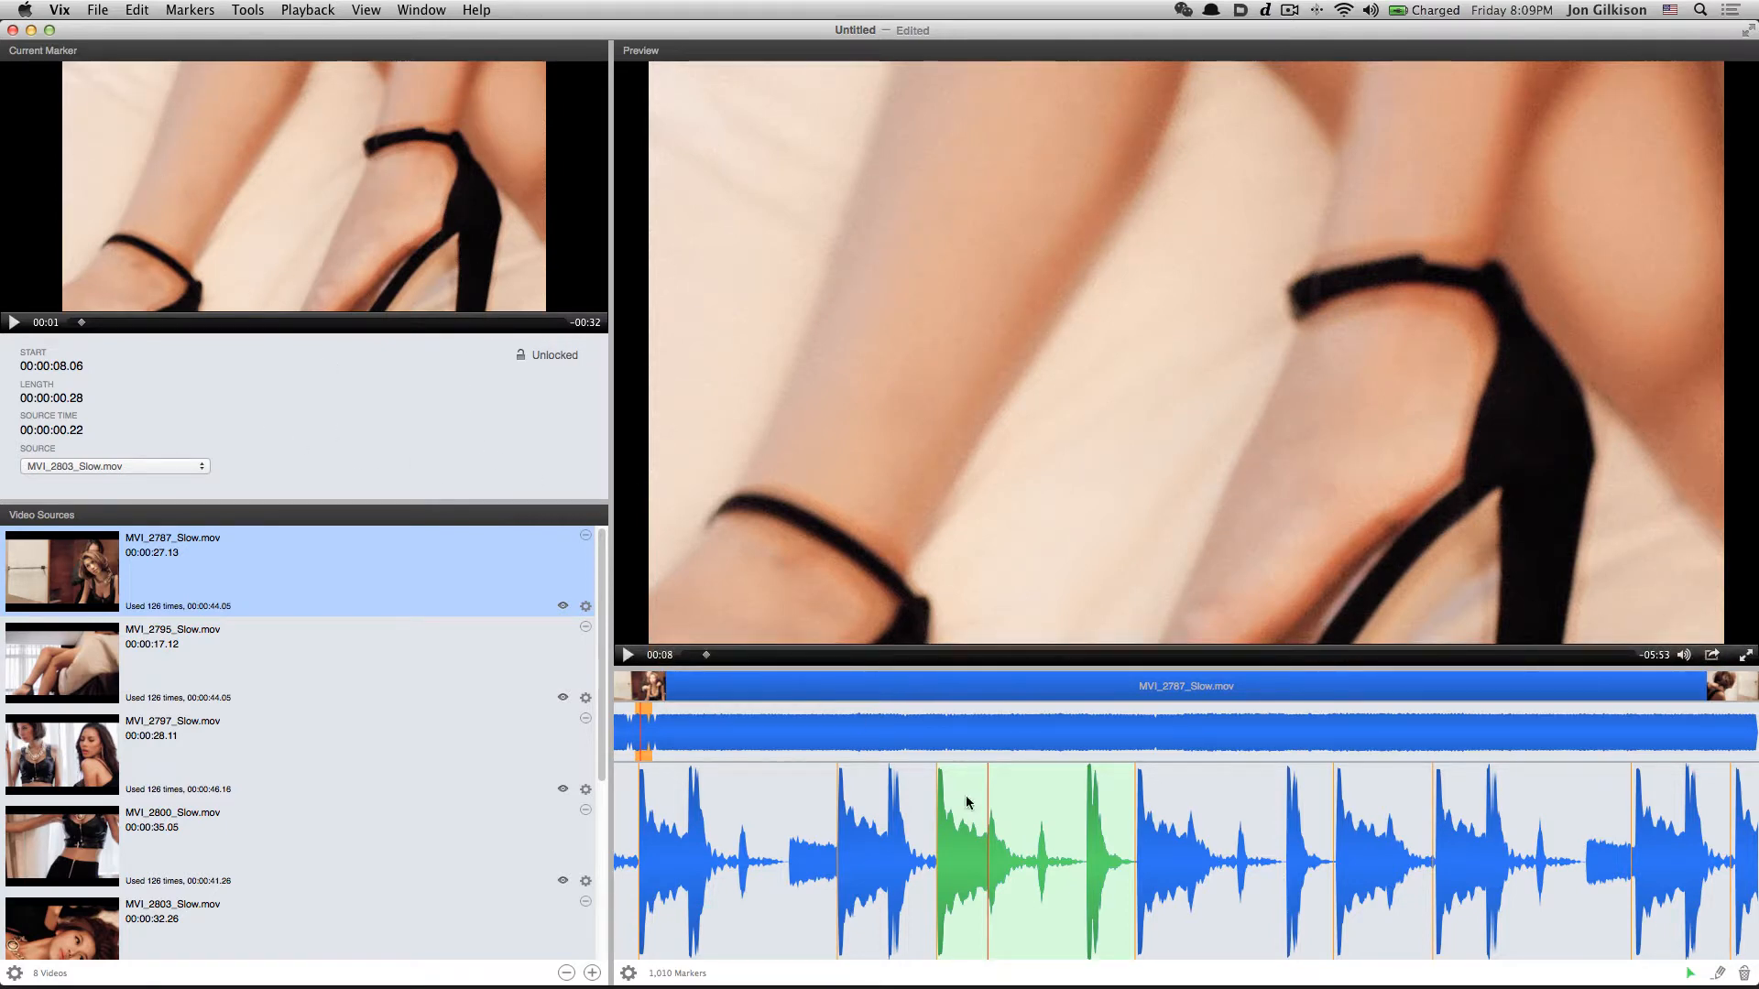
{"action": "left_click", "coordinate": [133, 467]}
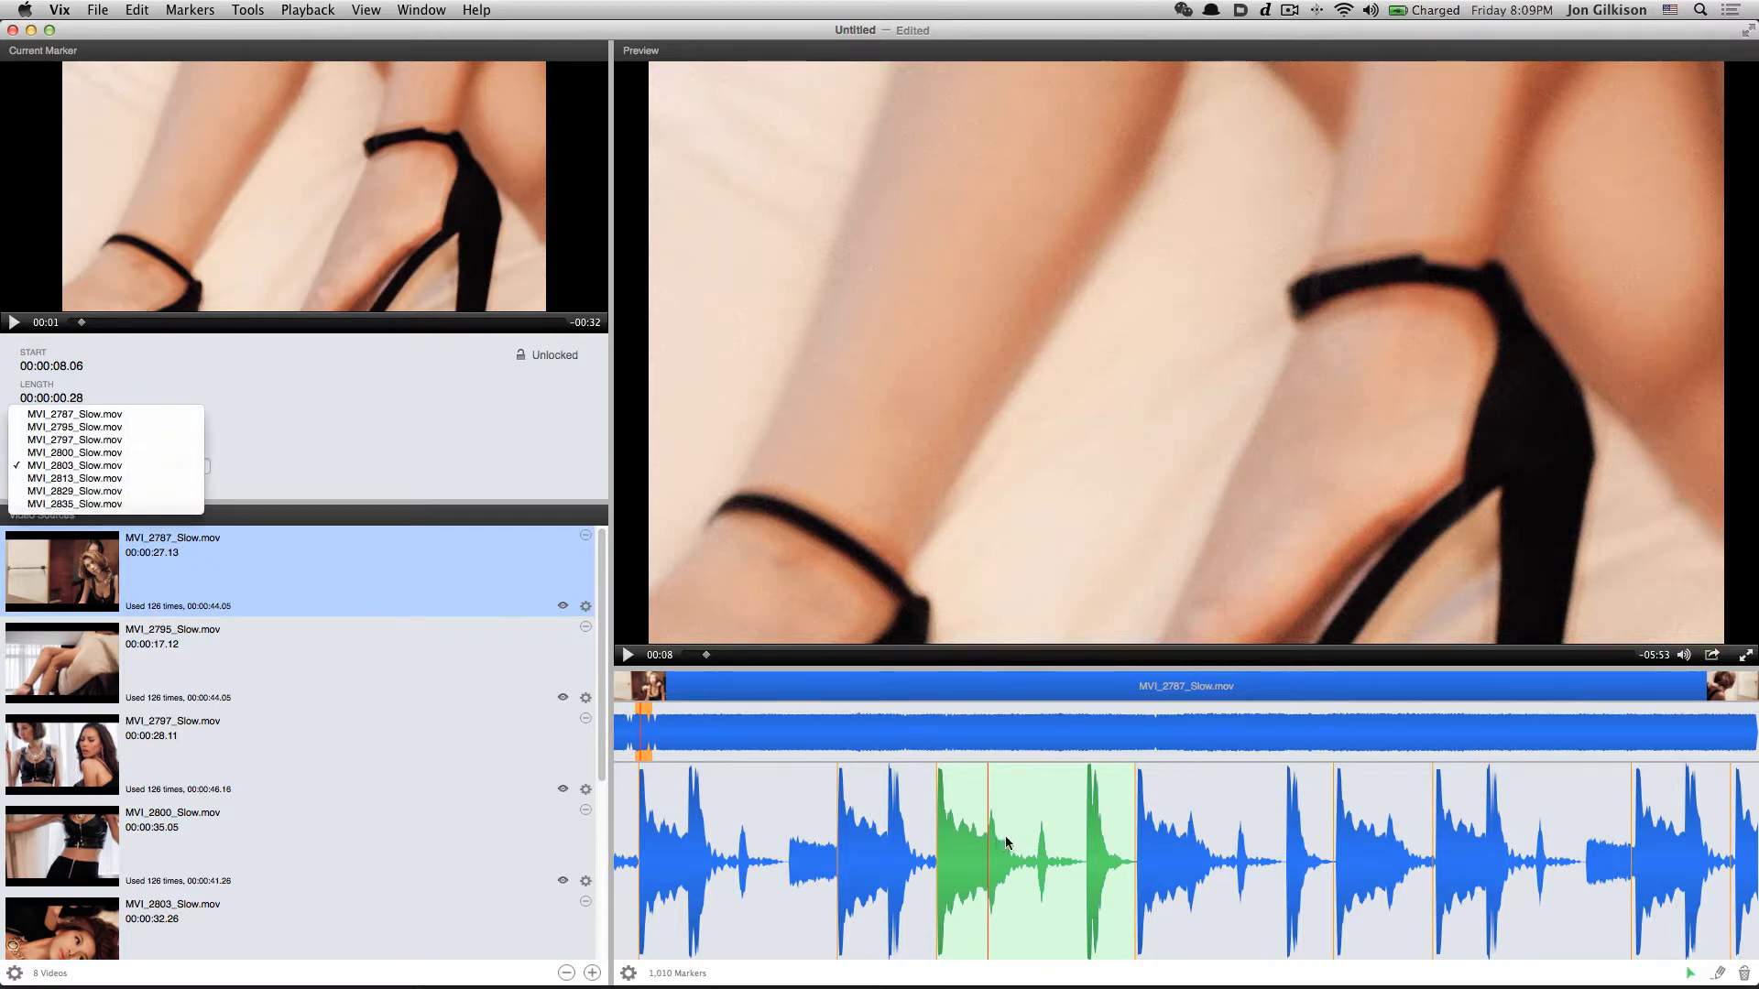
{"action": "left_click", "coordinate": [261, 357]}
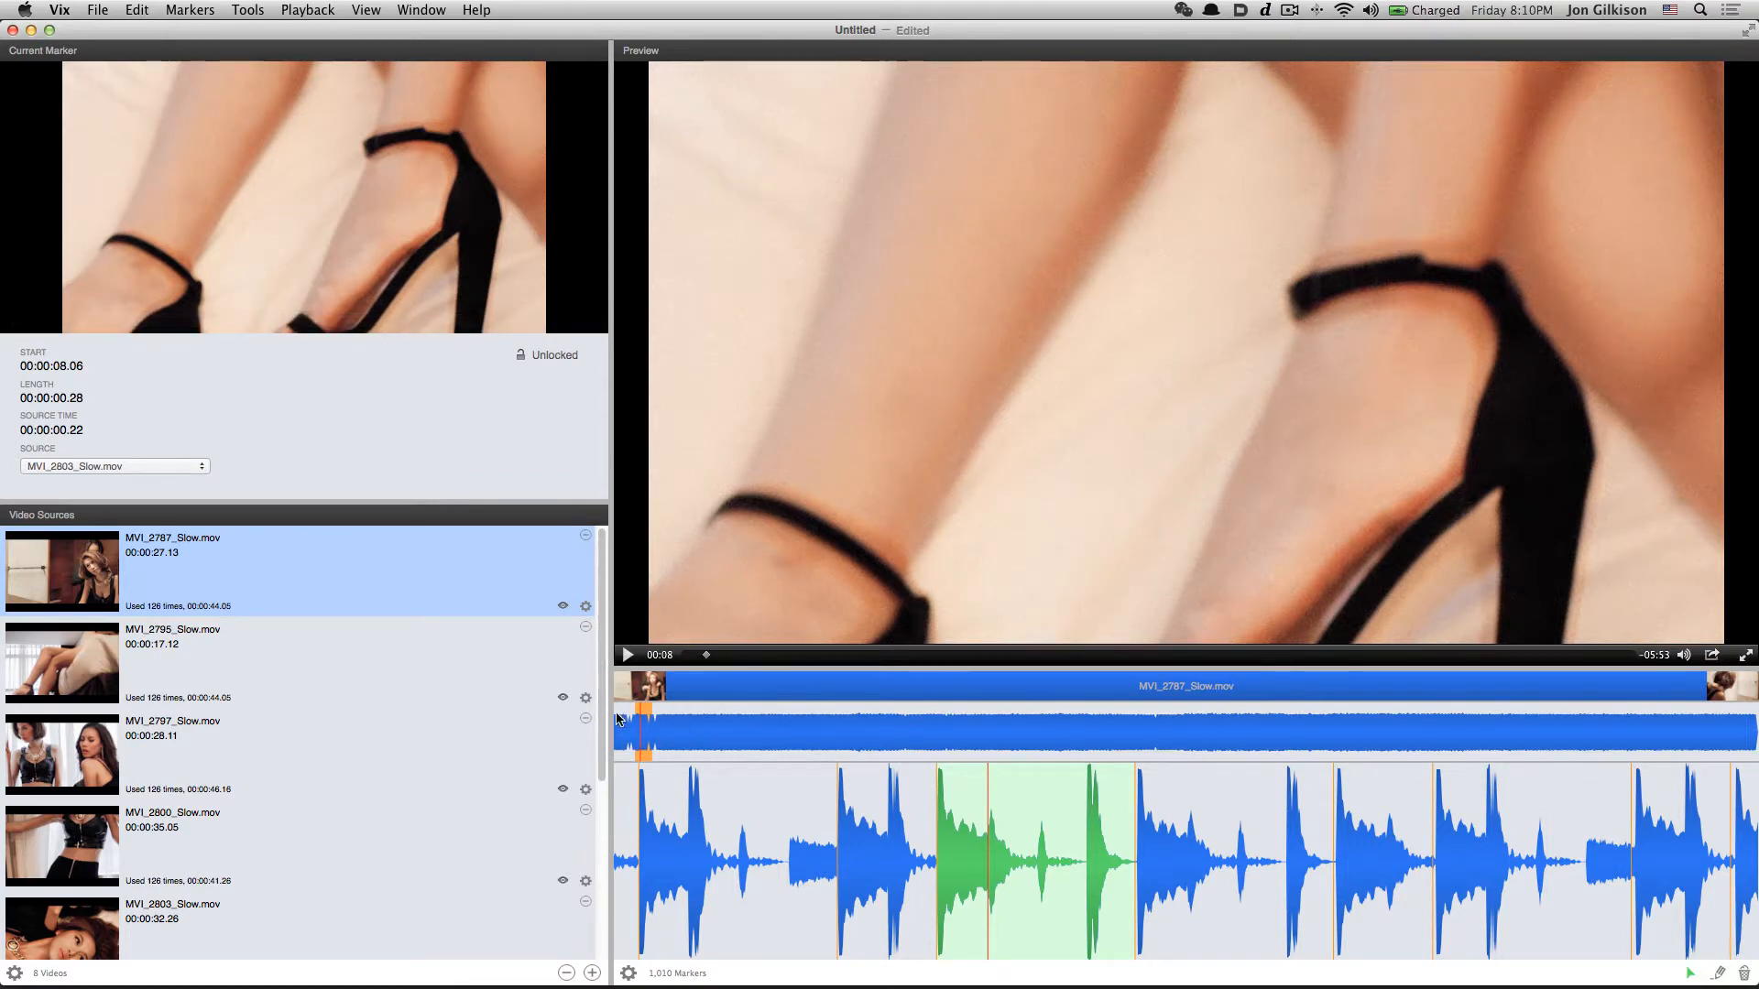
Examine the waveform through to the song's end, return the playhead to the start and play the edit with the opening section zoomed in
{"action": "mouse_move", "coordinate": [618, 720]}
{"action": "left_mouse_down"}
{"action": "mouse_move", "coordinate": [1145, 726]}
{"action": "mouse_move", "coordinate": [1500, 683]}
{"action": "mouse_move", "coordinate": [792, 754]}
{"action": "mouse_move", "coordinate": [812, 617]}
{"action": "mouse_move", "coordinate": [817, 811]}
{"action": "mouse_move", "coordinate": [841, 797]}
{"action": "mouse_move", "coordinate": [837, 647]}
{"action": "mouse_move", "coordinate": [840, 827]}
{"action": "mouse_move", "coordinate": [970, 726]}
{"action": "mouse_move", "coordinate": [1503, 706]}
{"action": "mouse_move", "coordinate": [1650, 671]}
{"action": "left_mouse_up"}
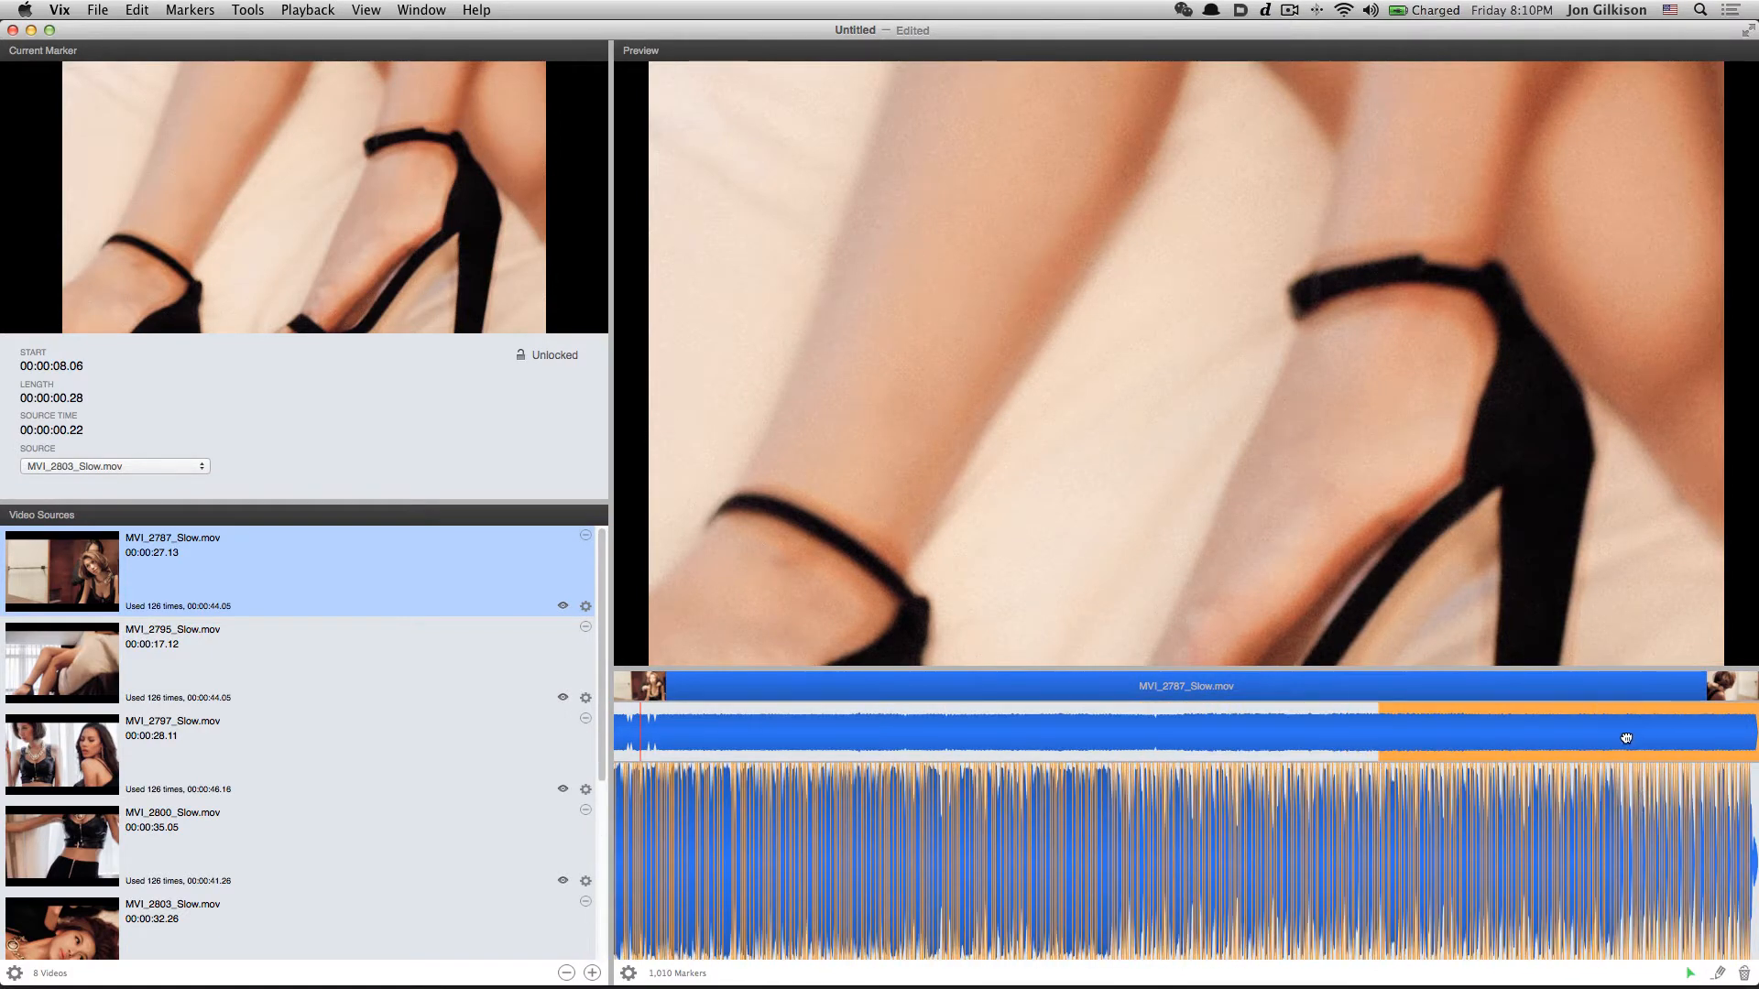
{"action": "mouse_move", "coordinate": [1627, 739]}
{"action": "left_mouse_down"}
{"action": "mouse_move", "coordinate": [1209, 743]}
{"action": "mouse_move", "coordinate": [655, 829]}
{"action": "left_mouse_up"}
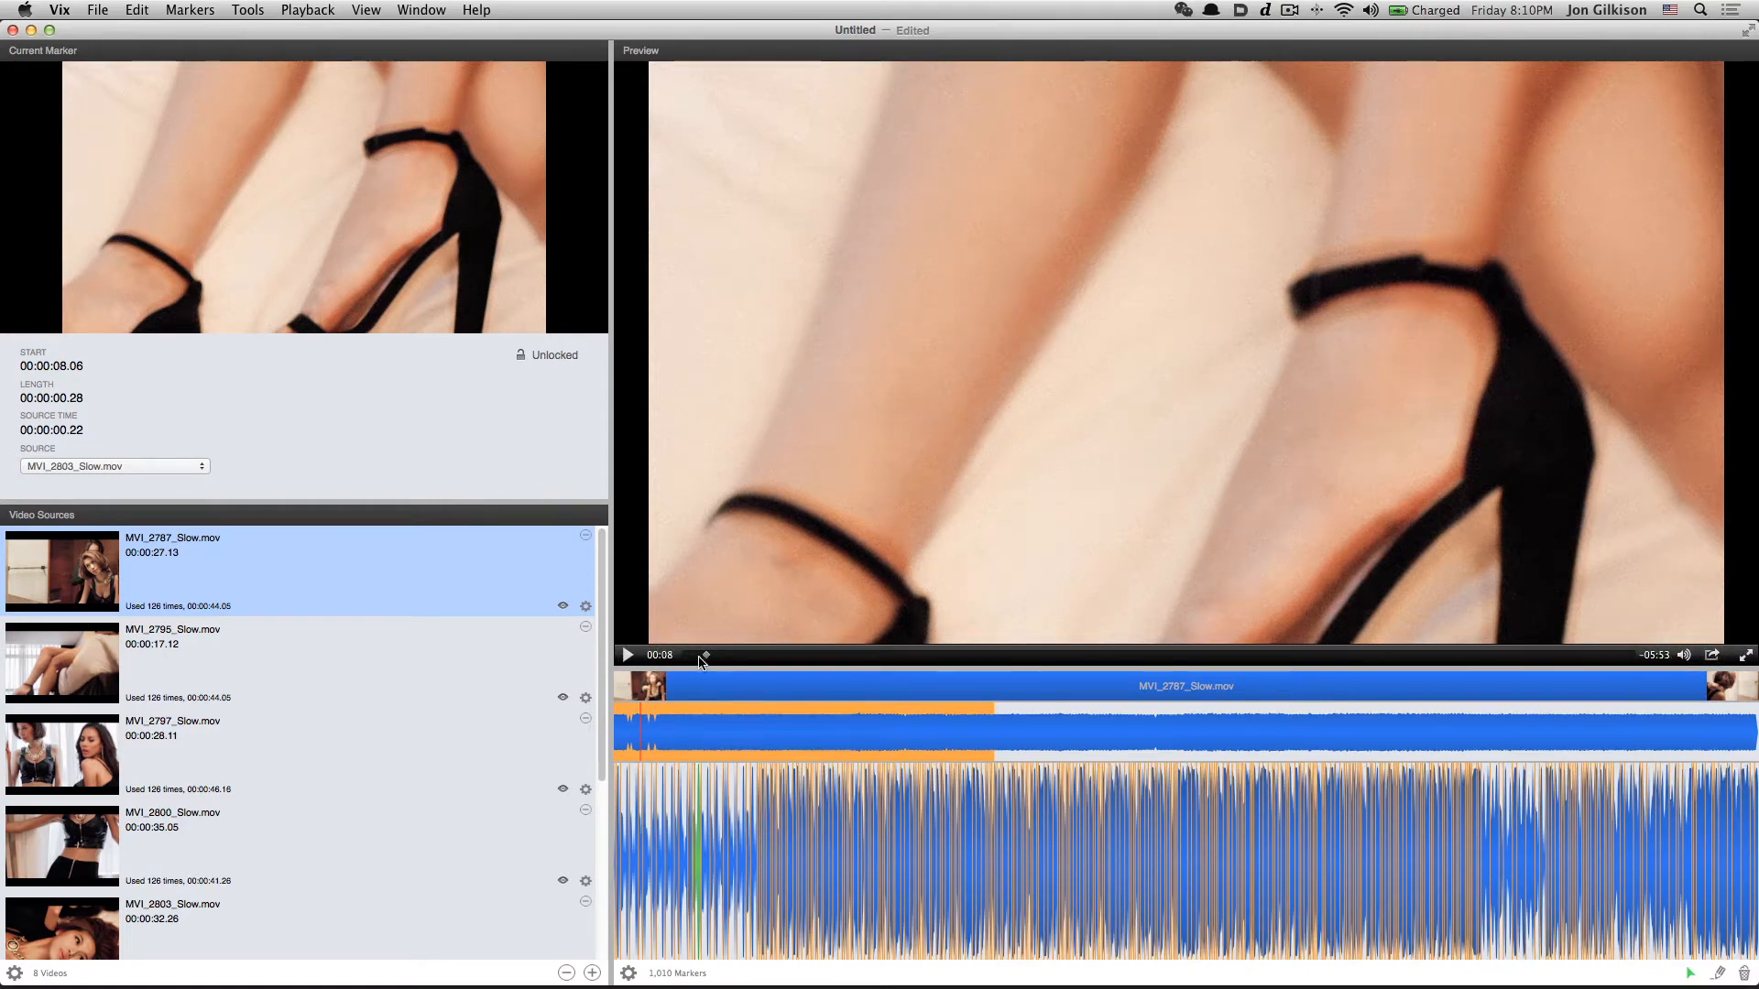
{"action": "left_click_drag", "start_coordinate": [705, 655], "coordinate": [677, 659]}
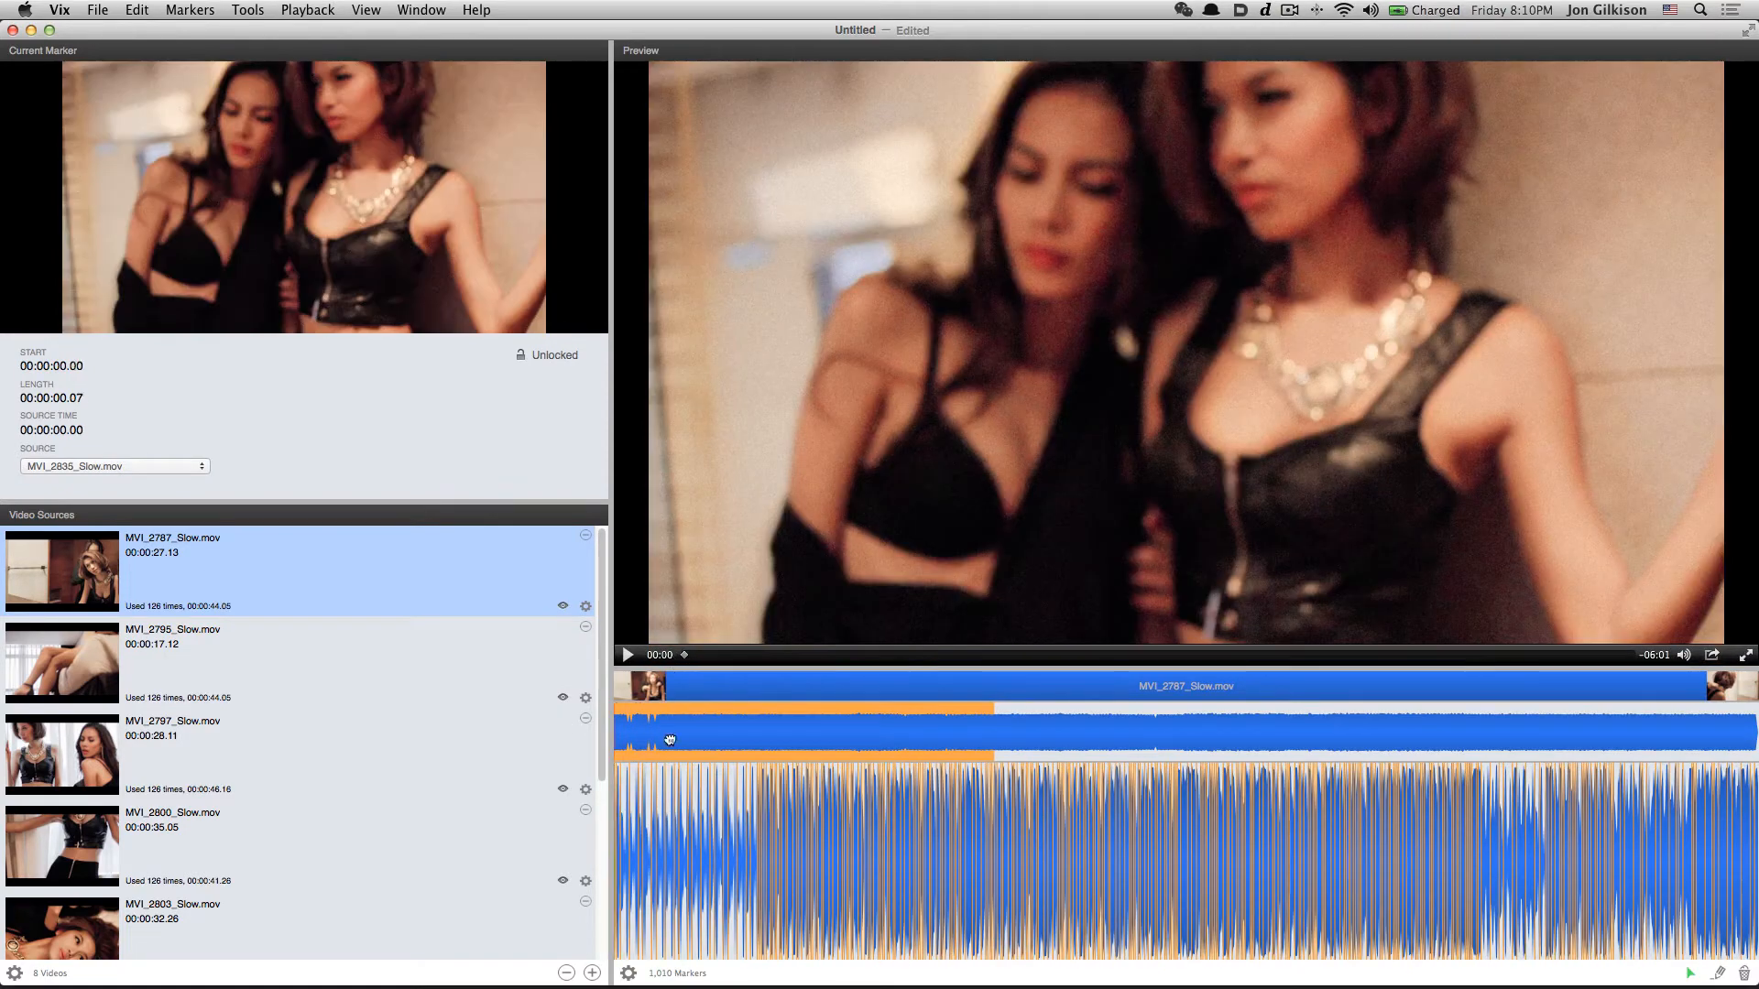
{"action": "mouse_move", "coordinate": [670, 740]}
{"action": "left_mouse_down"}
{"action": "mouse_move", "coordinate": [1503, 729]}
{"action": "mouse_move", "coordinate": [1380, 715]}
{"action": "mouse_move", "coordinate": [553, 773]}
{"action": "left_mouse_up"}
{"action": "mouse_move", "coordinate": [668, 738]}
{"action": "left_mouse_down"}
{"action": "mouse_move", "coordinate": [637, 473]}
{"action": "mouse_move", "coordinate": [621, 663]}
{"action": "left_mouse_up"}
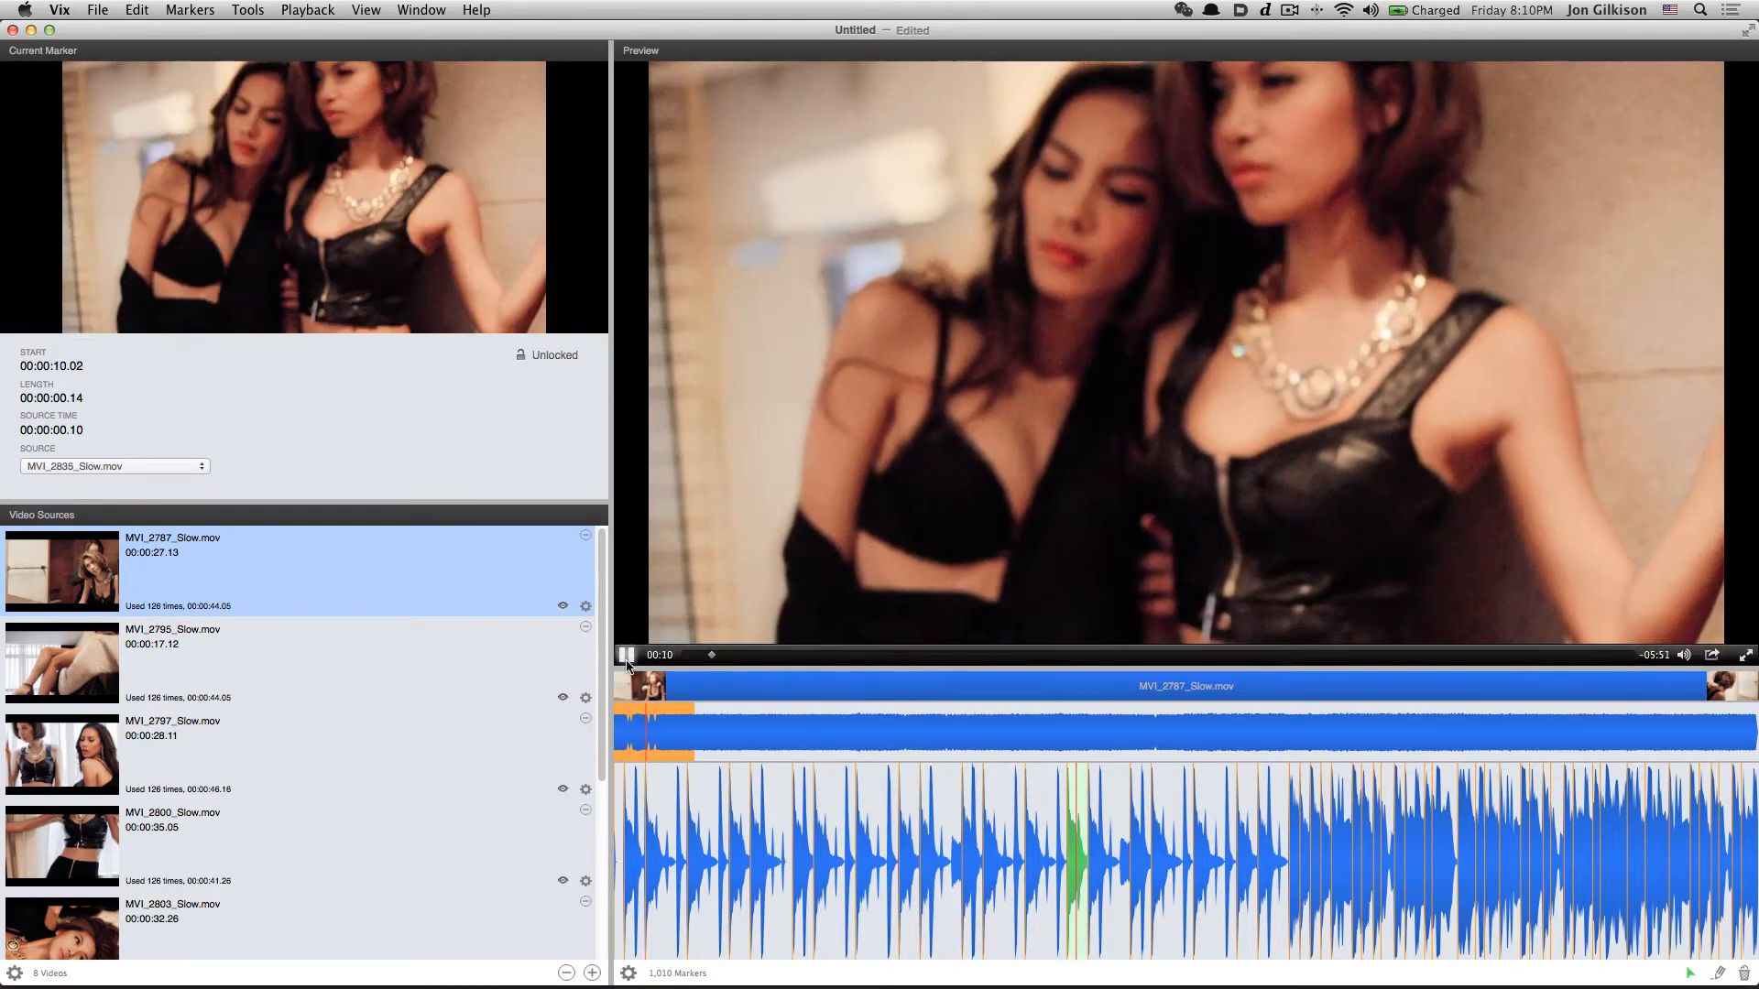
Pause the edit at about 10 seconds, look through the video sources and return the playhead to the start
{"action": "left_click", "coordinate": [627, 654]}
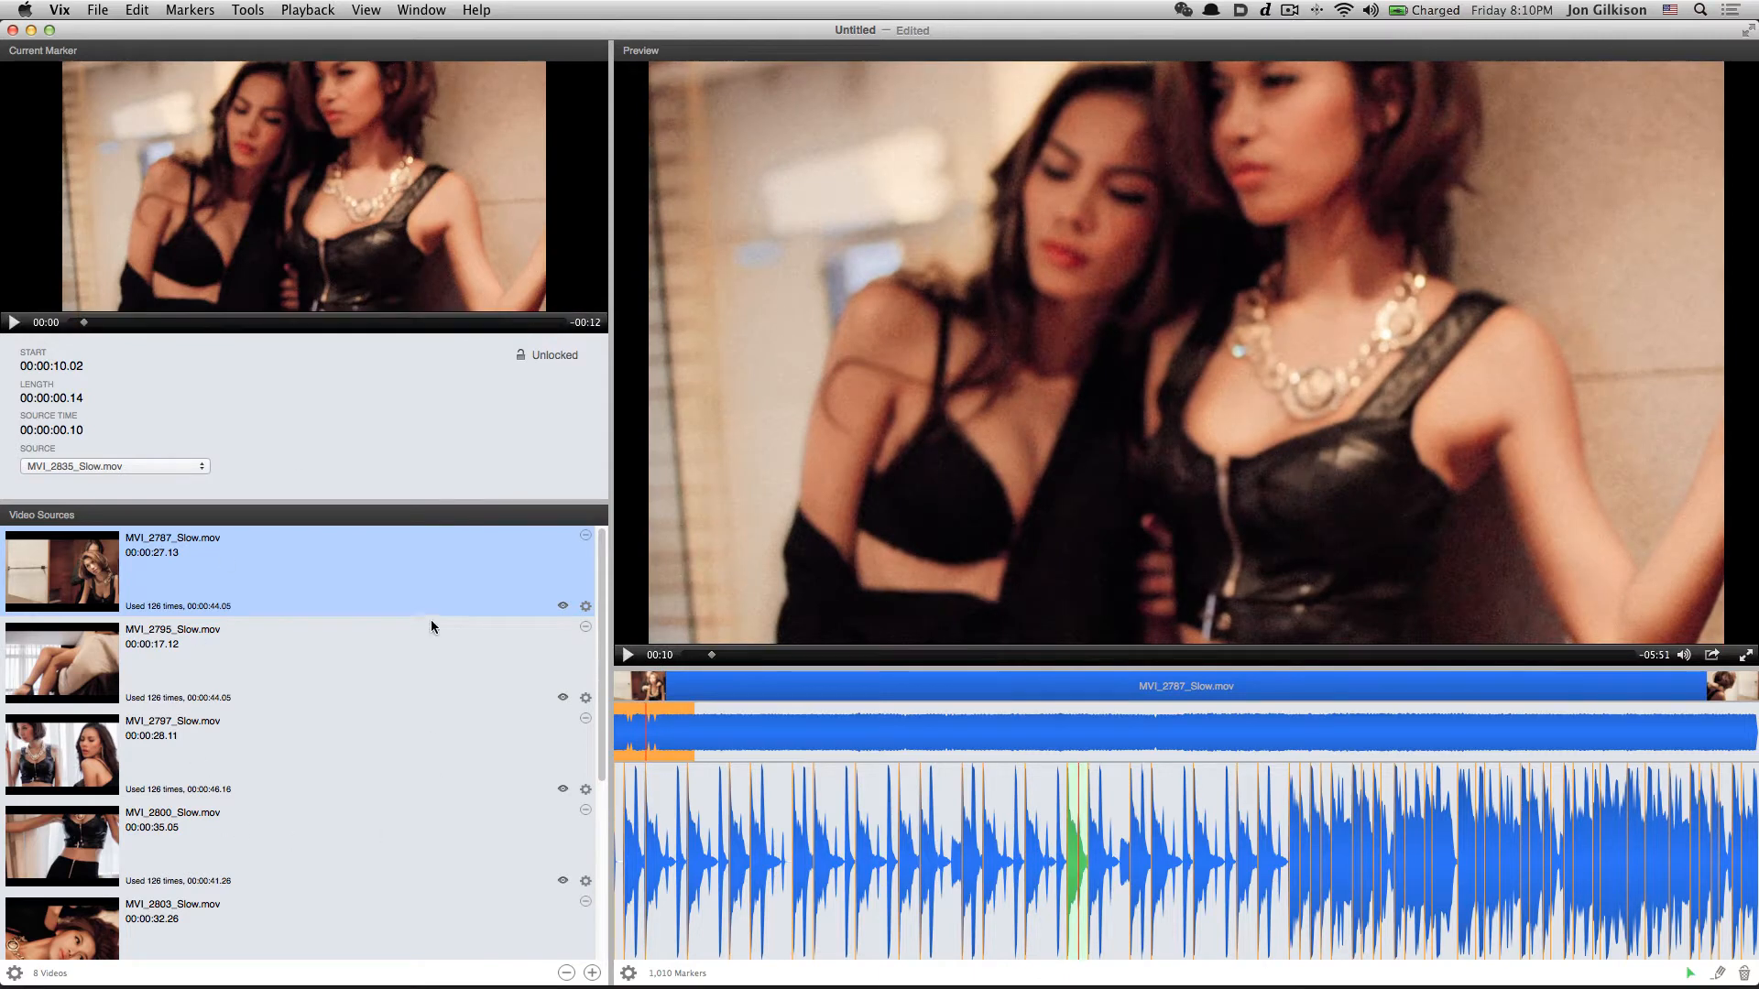
{"action": "scroll", "coordinate": [388, 863], "scroll_direction": "down", "scroll_amount": 5}
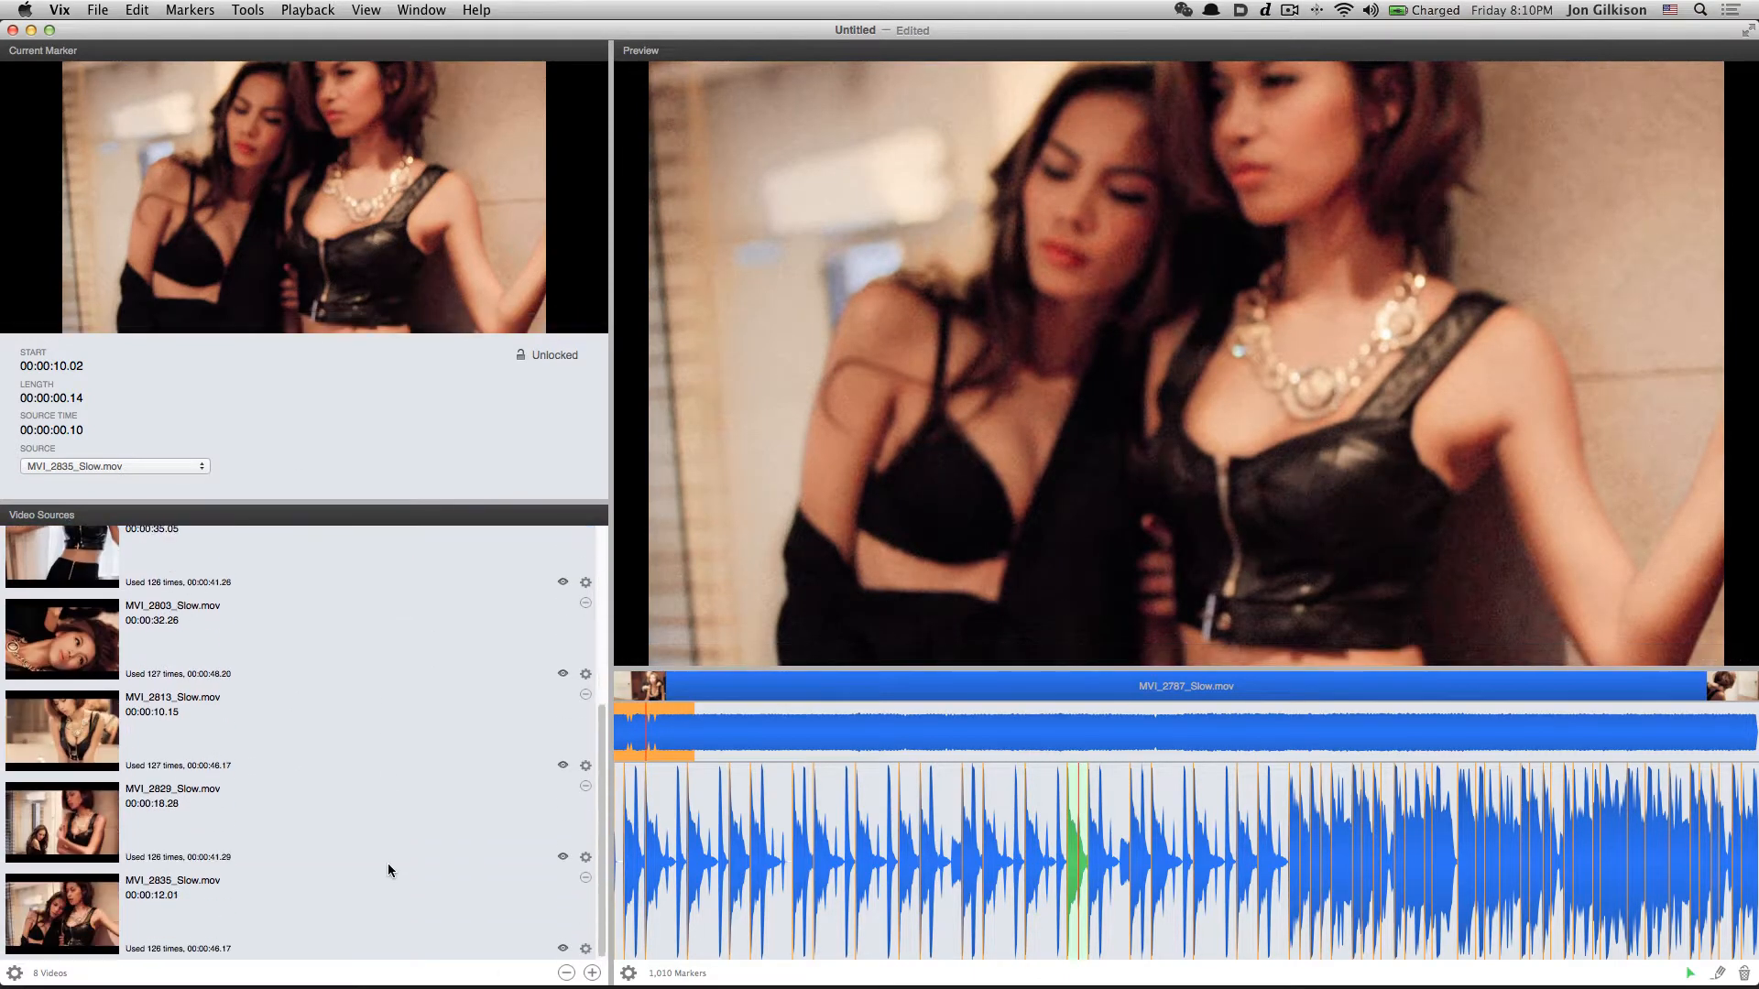
{"action": "scroll", "coordinate": [388, 870], "scroll_direction": "up", "scroll_amount": 5}
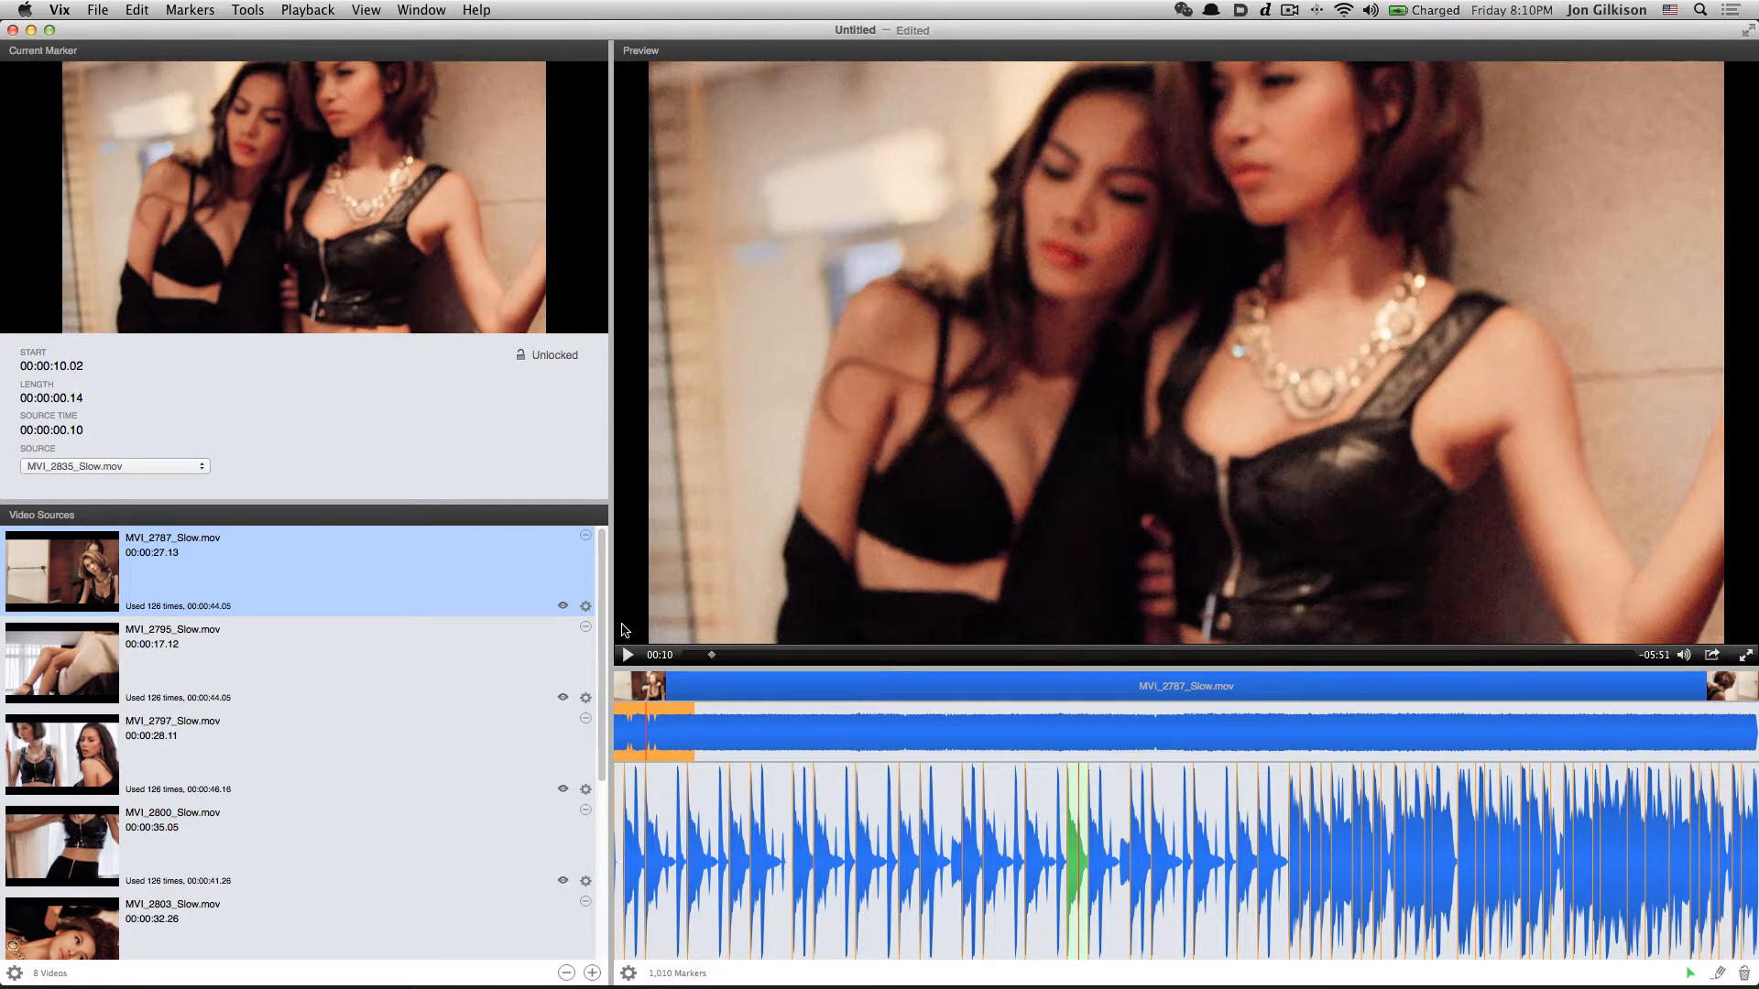
{"action": "scroll", "coordinate": [302, 863], "scroll_direction": "down", "scroll_amount": 5}
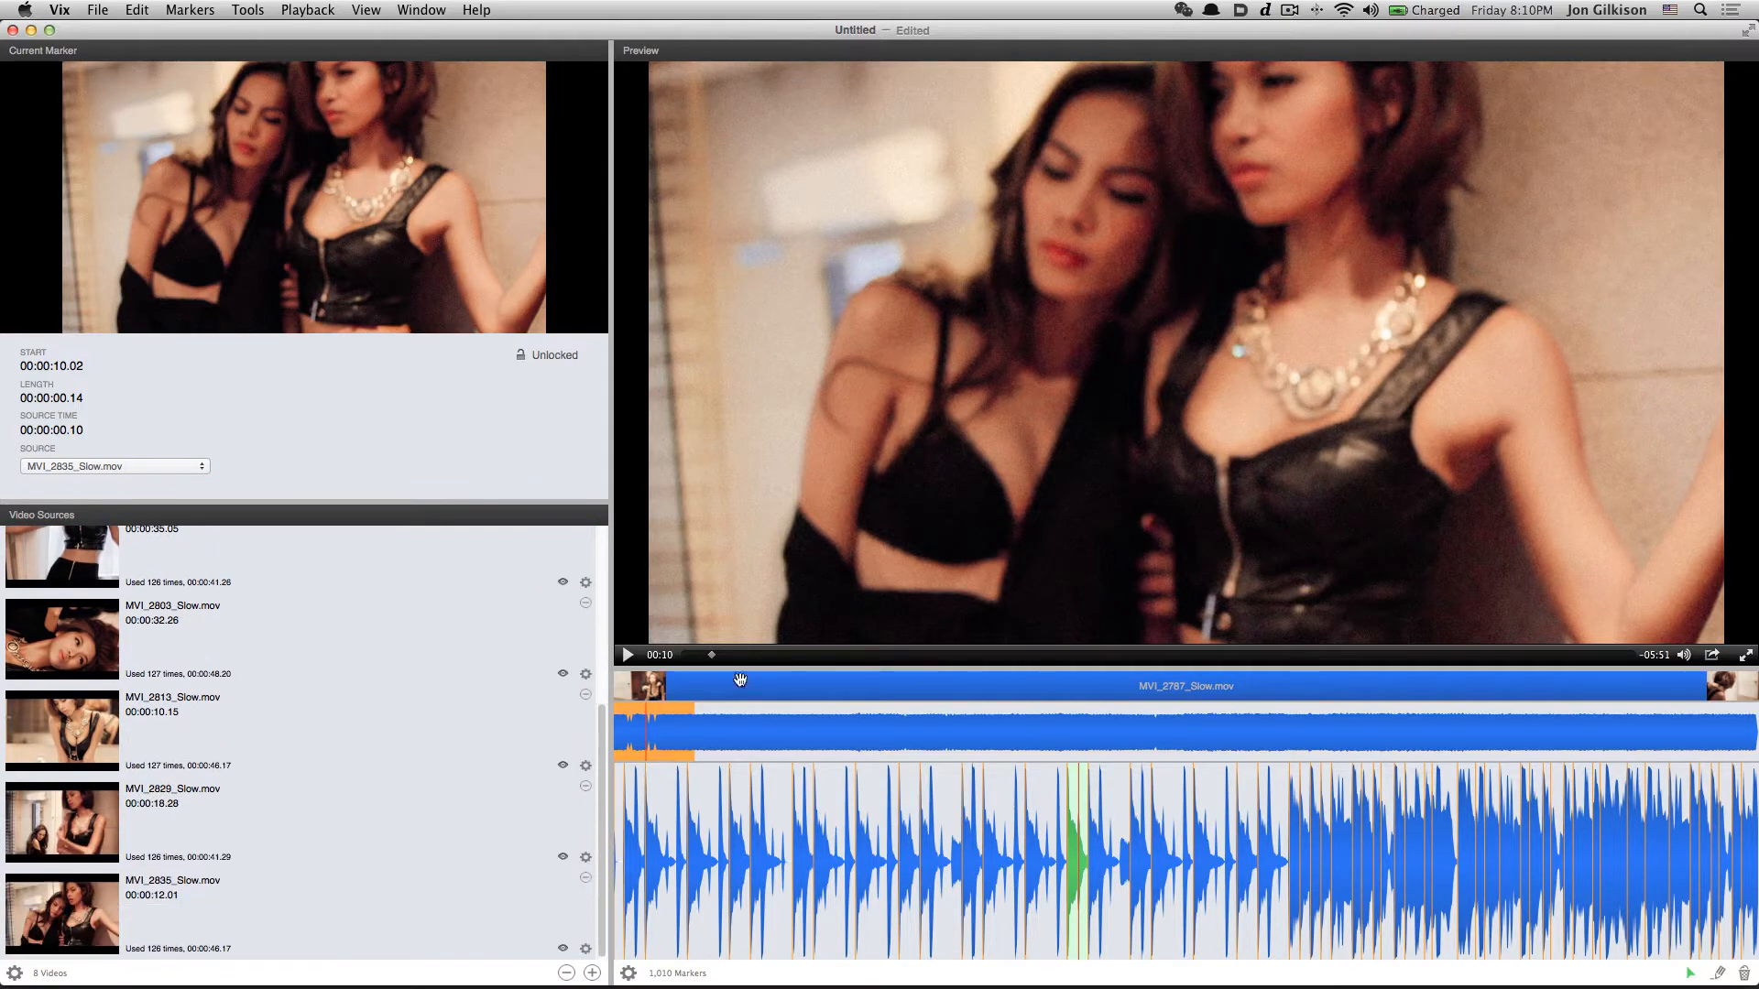
{"action": "left_click_drag", "start_coordinate": [712, 655], "coordinate": [646, 659]}
Examine the full list of video sources from MVI_2787_Slow.mov to MVI_2835_Slow.mov
{"action": "scroll", "coordinate": [284, 713], "scroll_direction": "up", "scroll_amount": 5}
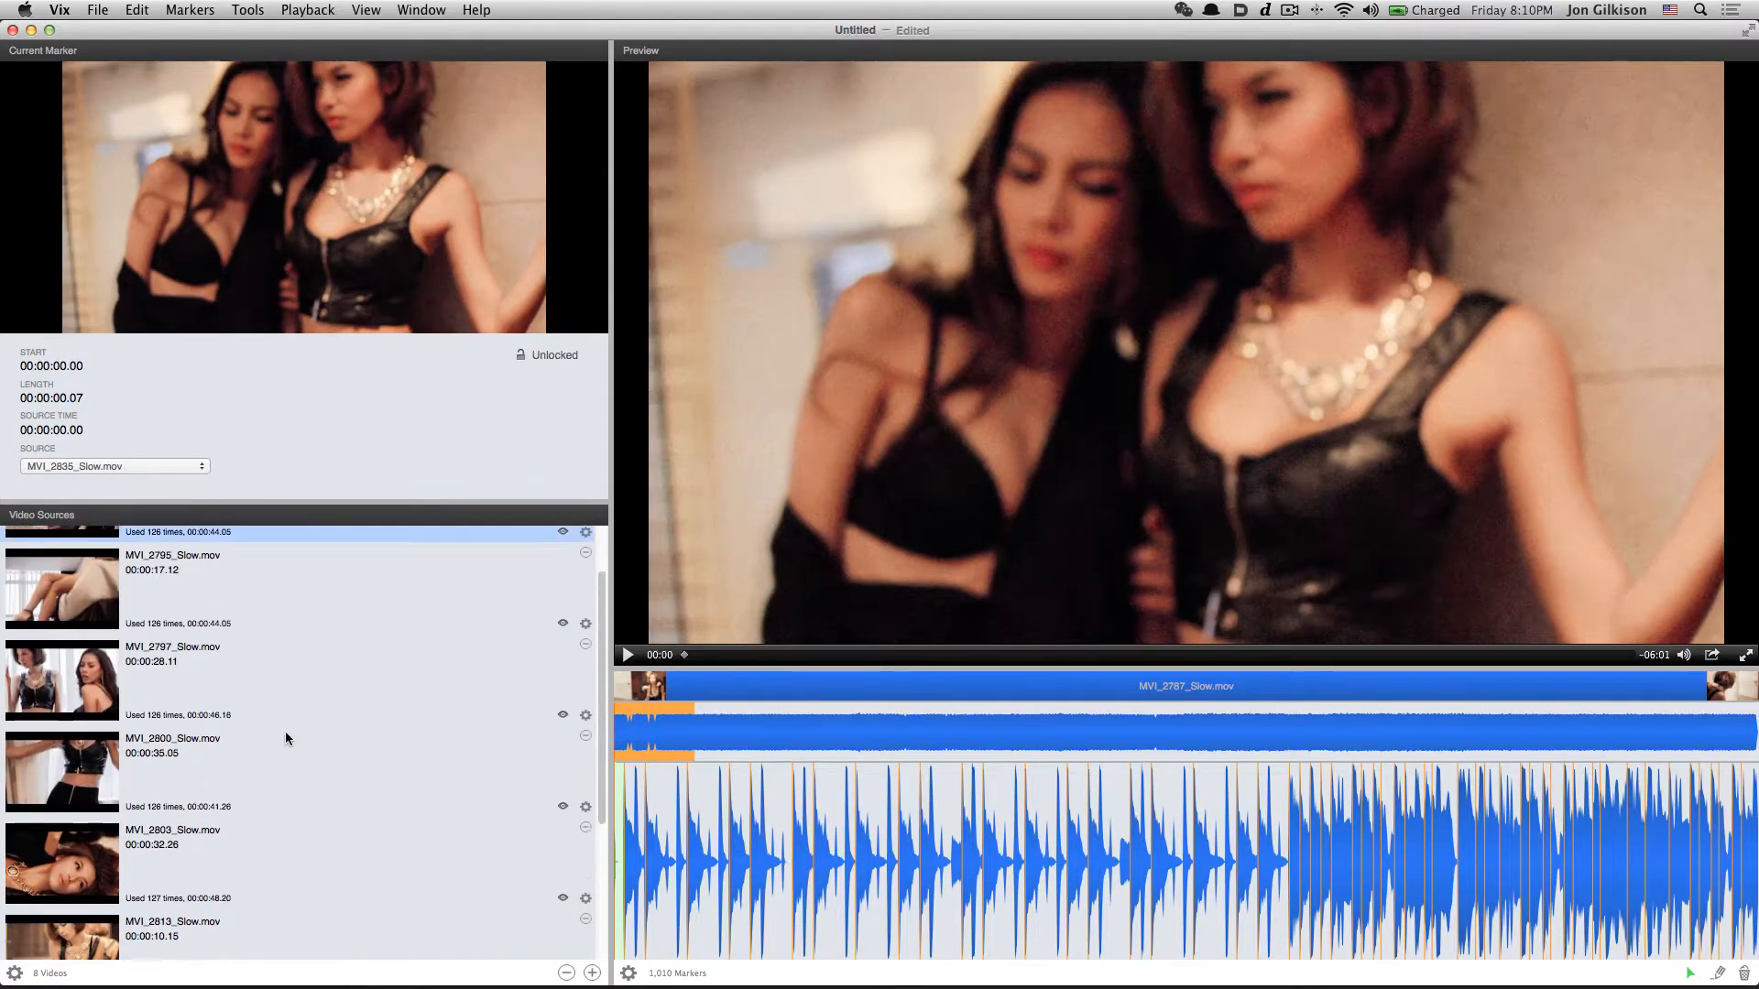
{"action": "scroll", "coordinate": [231, 824], "scroll_direction": "down", "scroll_amount": 5}
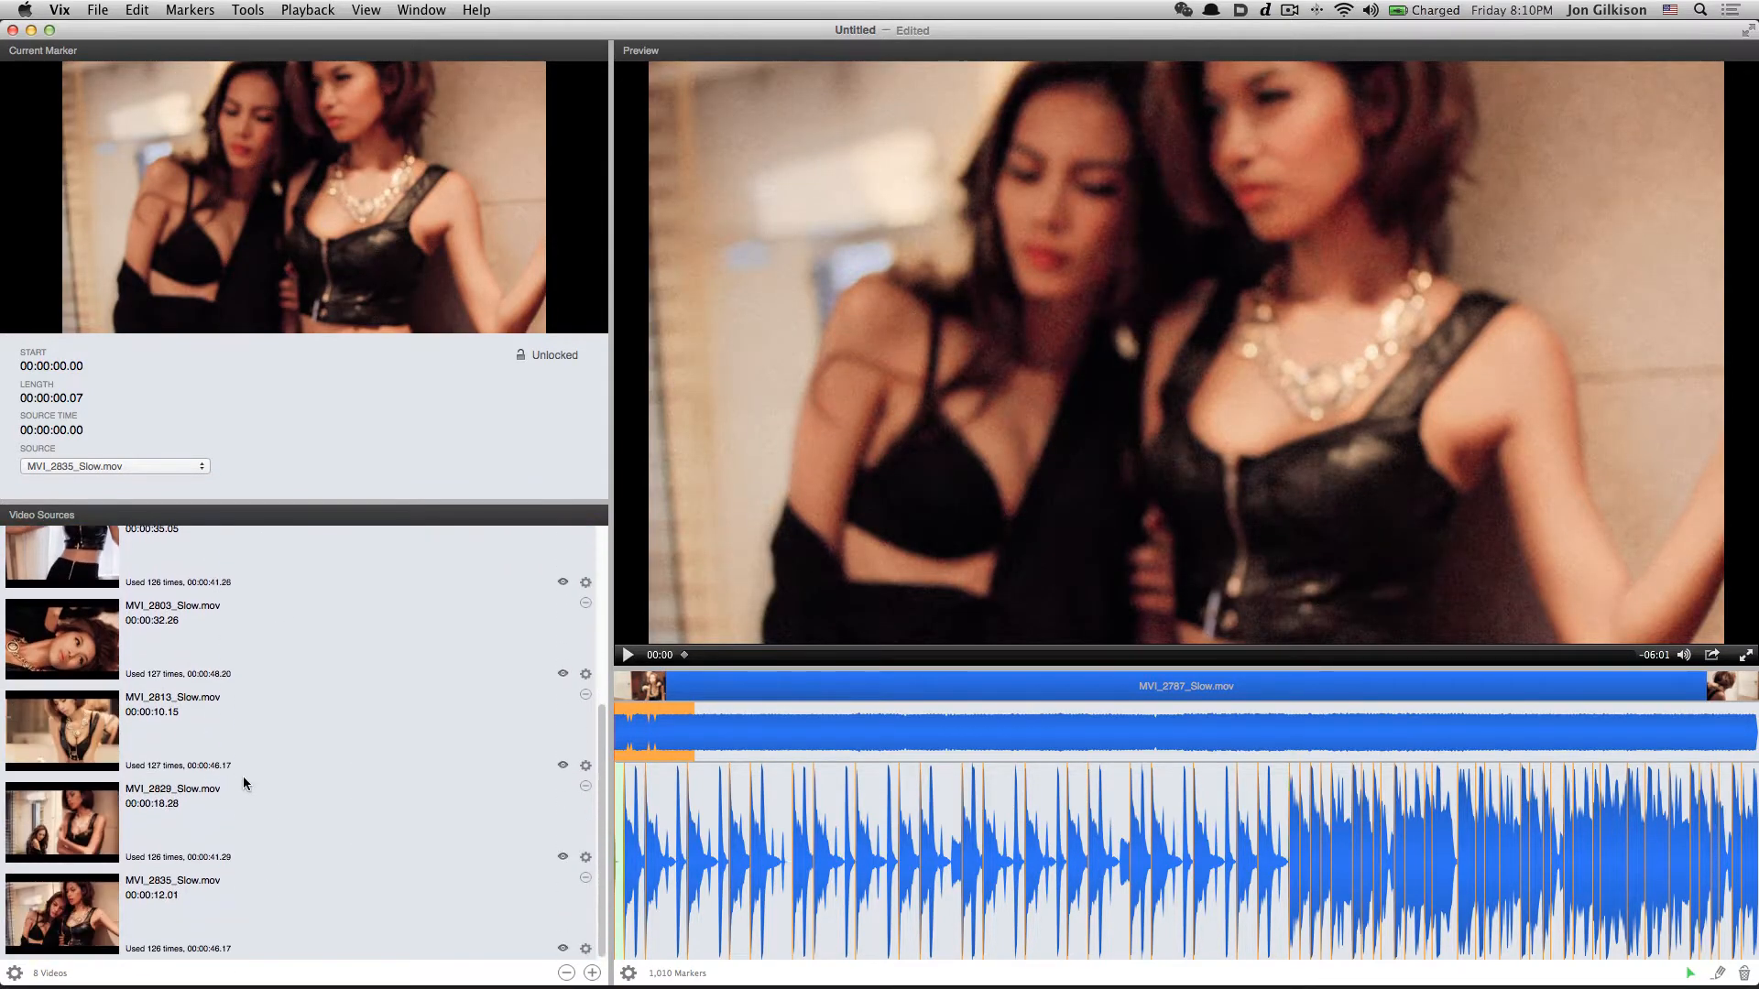
{"action": "scroll", "coordinate": [244, 777], "scroll_direction": "up", "scroll_amount": 5}
{"action": "scroll", "coordinate": [190, 783], "scroll_direction": "down", "scroll_amount": 3}
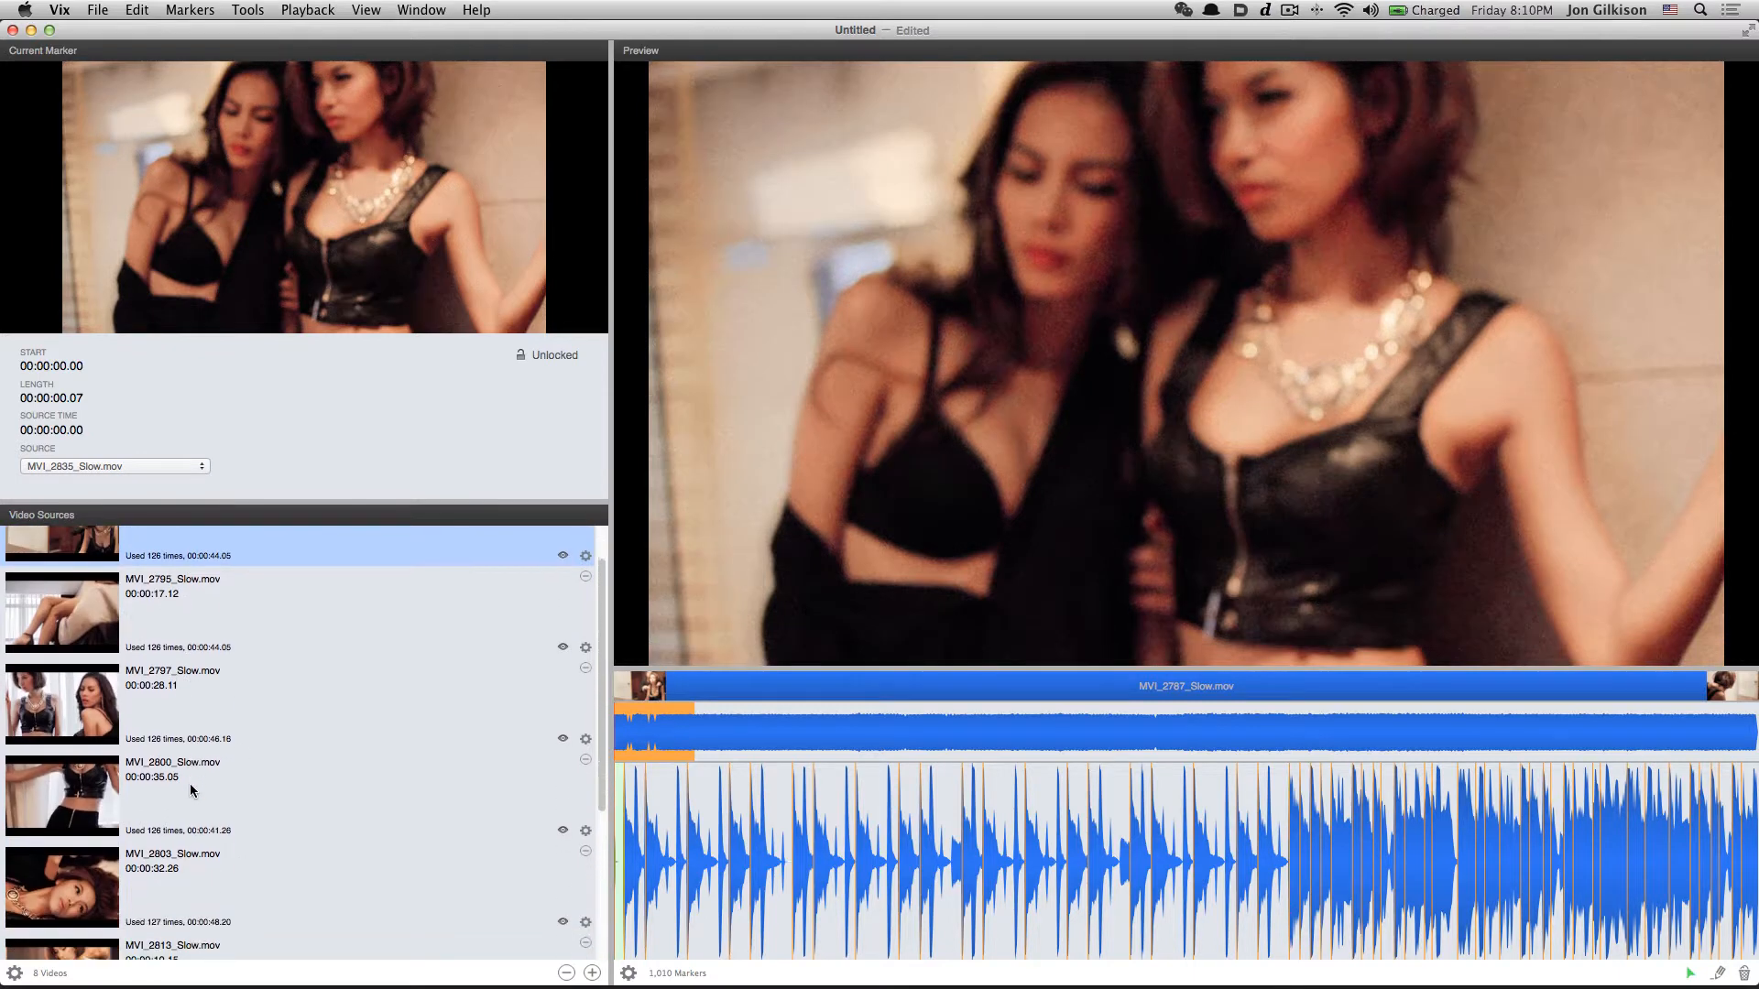
{"action": "scroll", "coordinate": [229, 898], "scroll_direction": "down", "scroll_amount": 3}
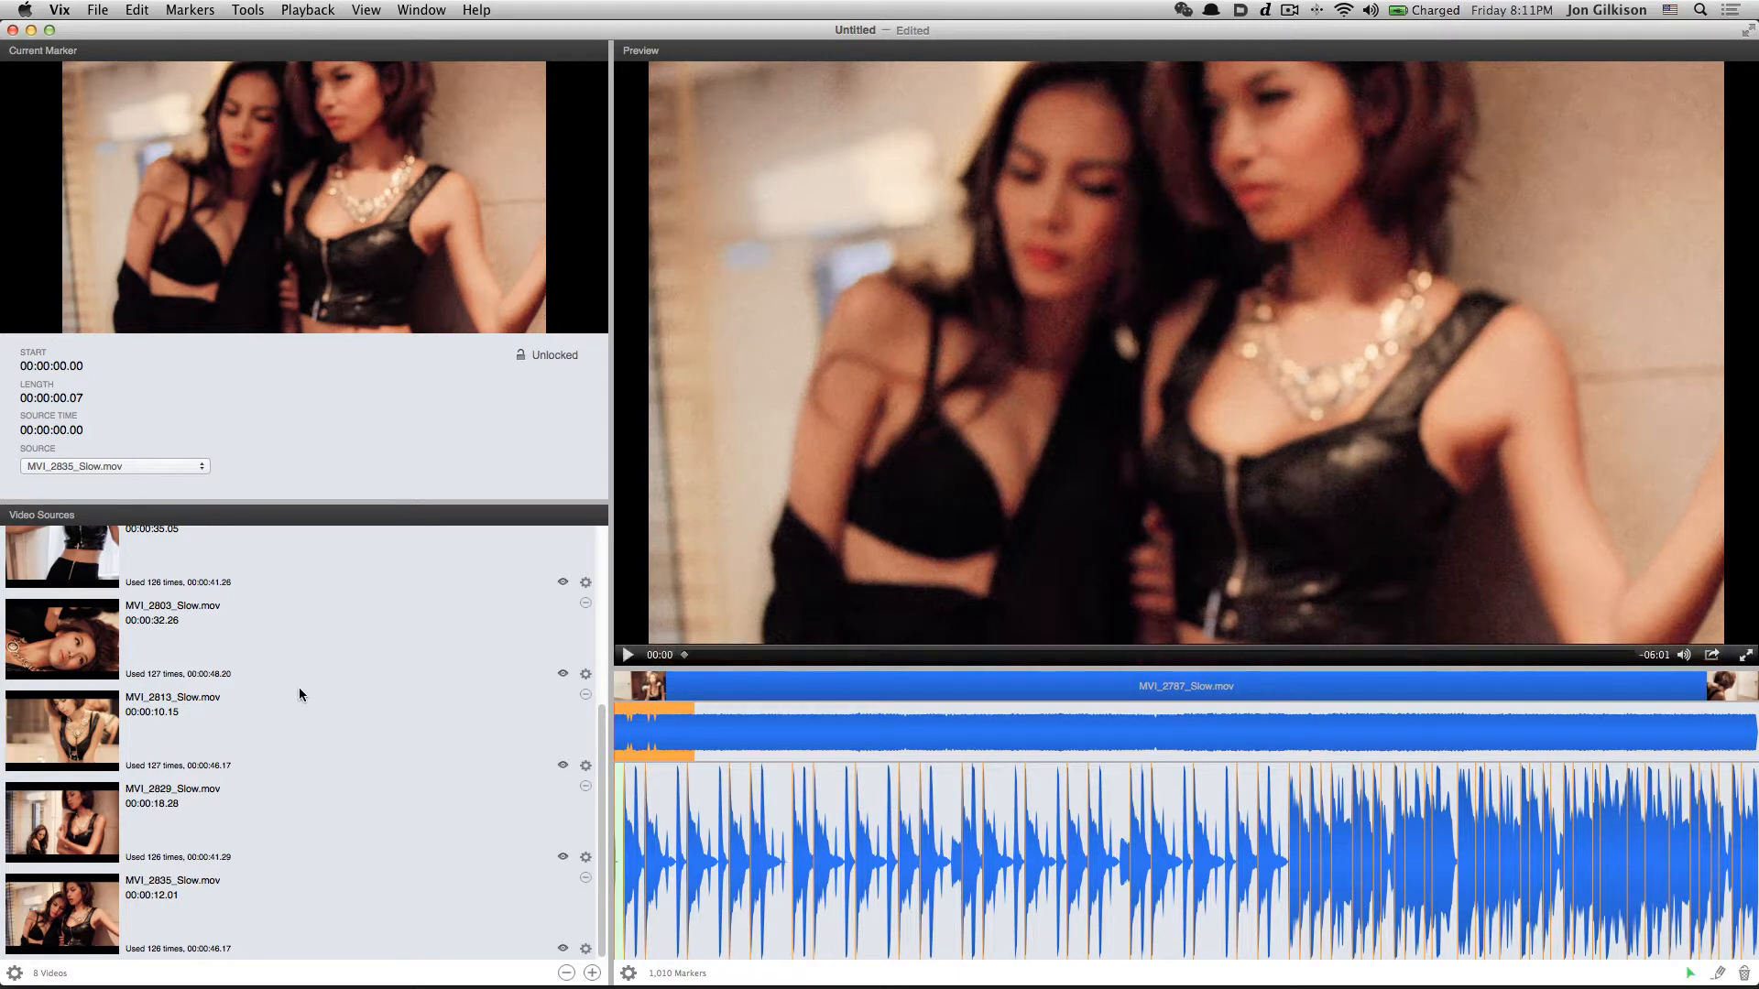
{"action": "scroll", "coordinate": [344, 775], "scroll_direction": "up", "scroll_amount": 8}
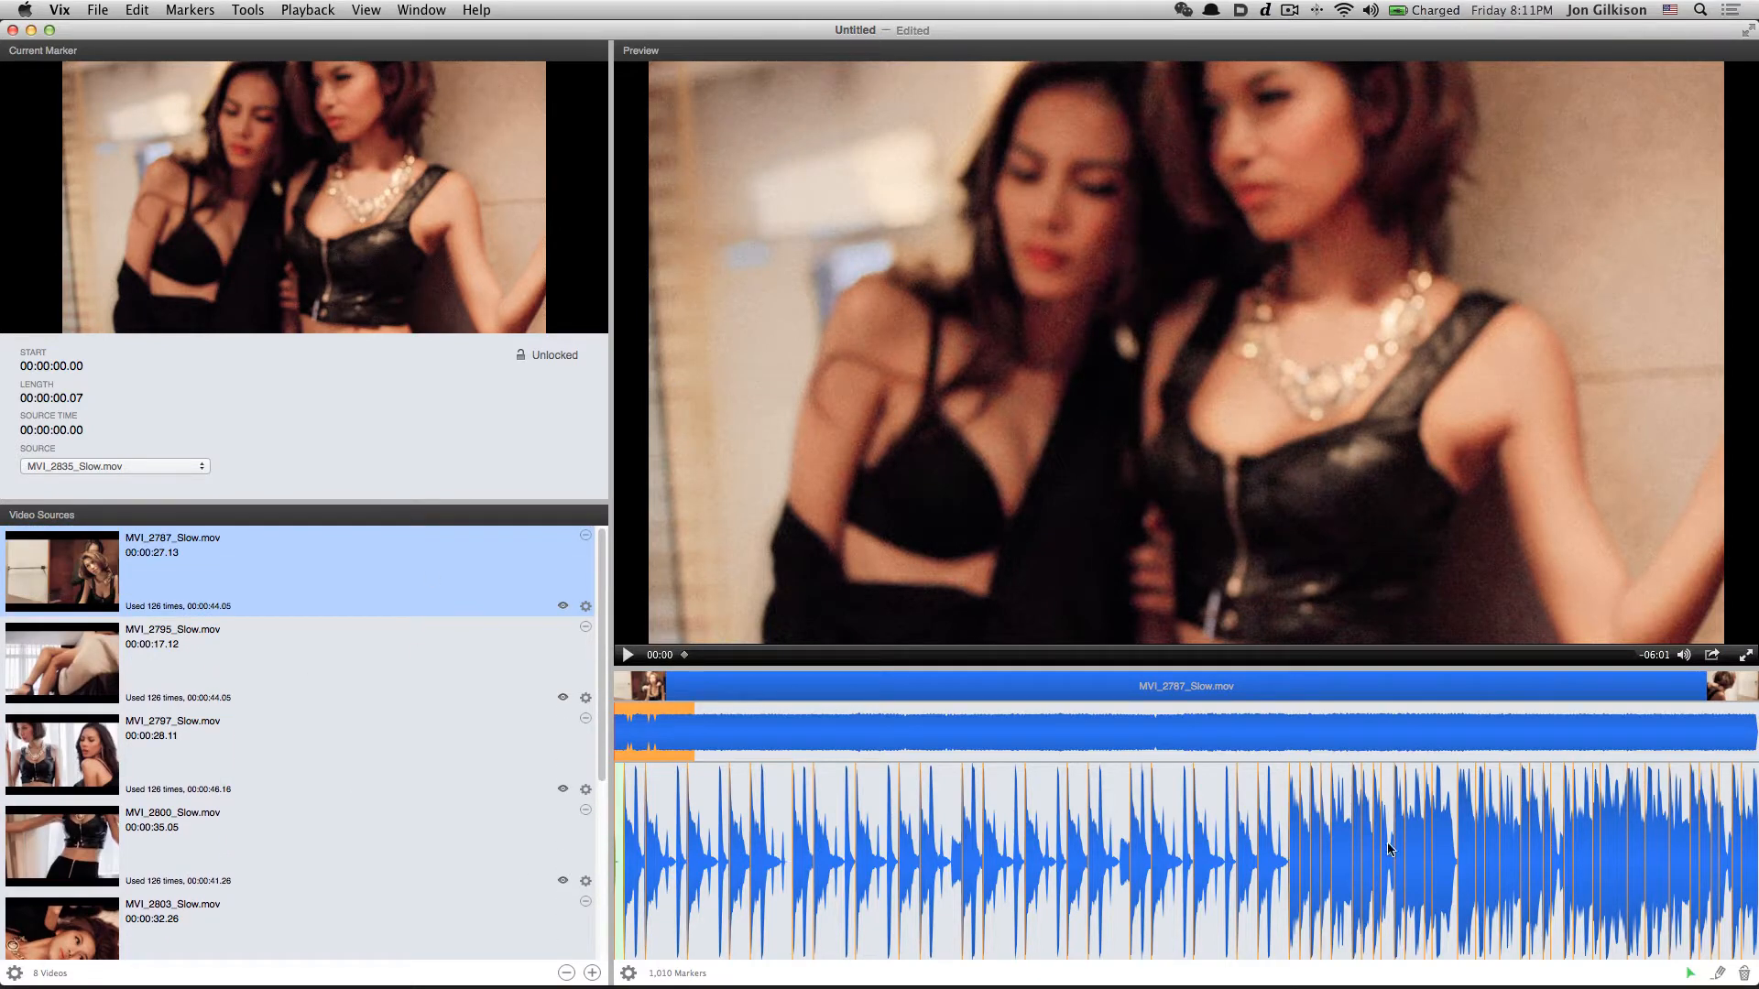
Set the video sequence mode to Sequential and play the edit from the start for about 21 seconds
{"action": "left_click", "coordinate": [14, 974]}
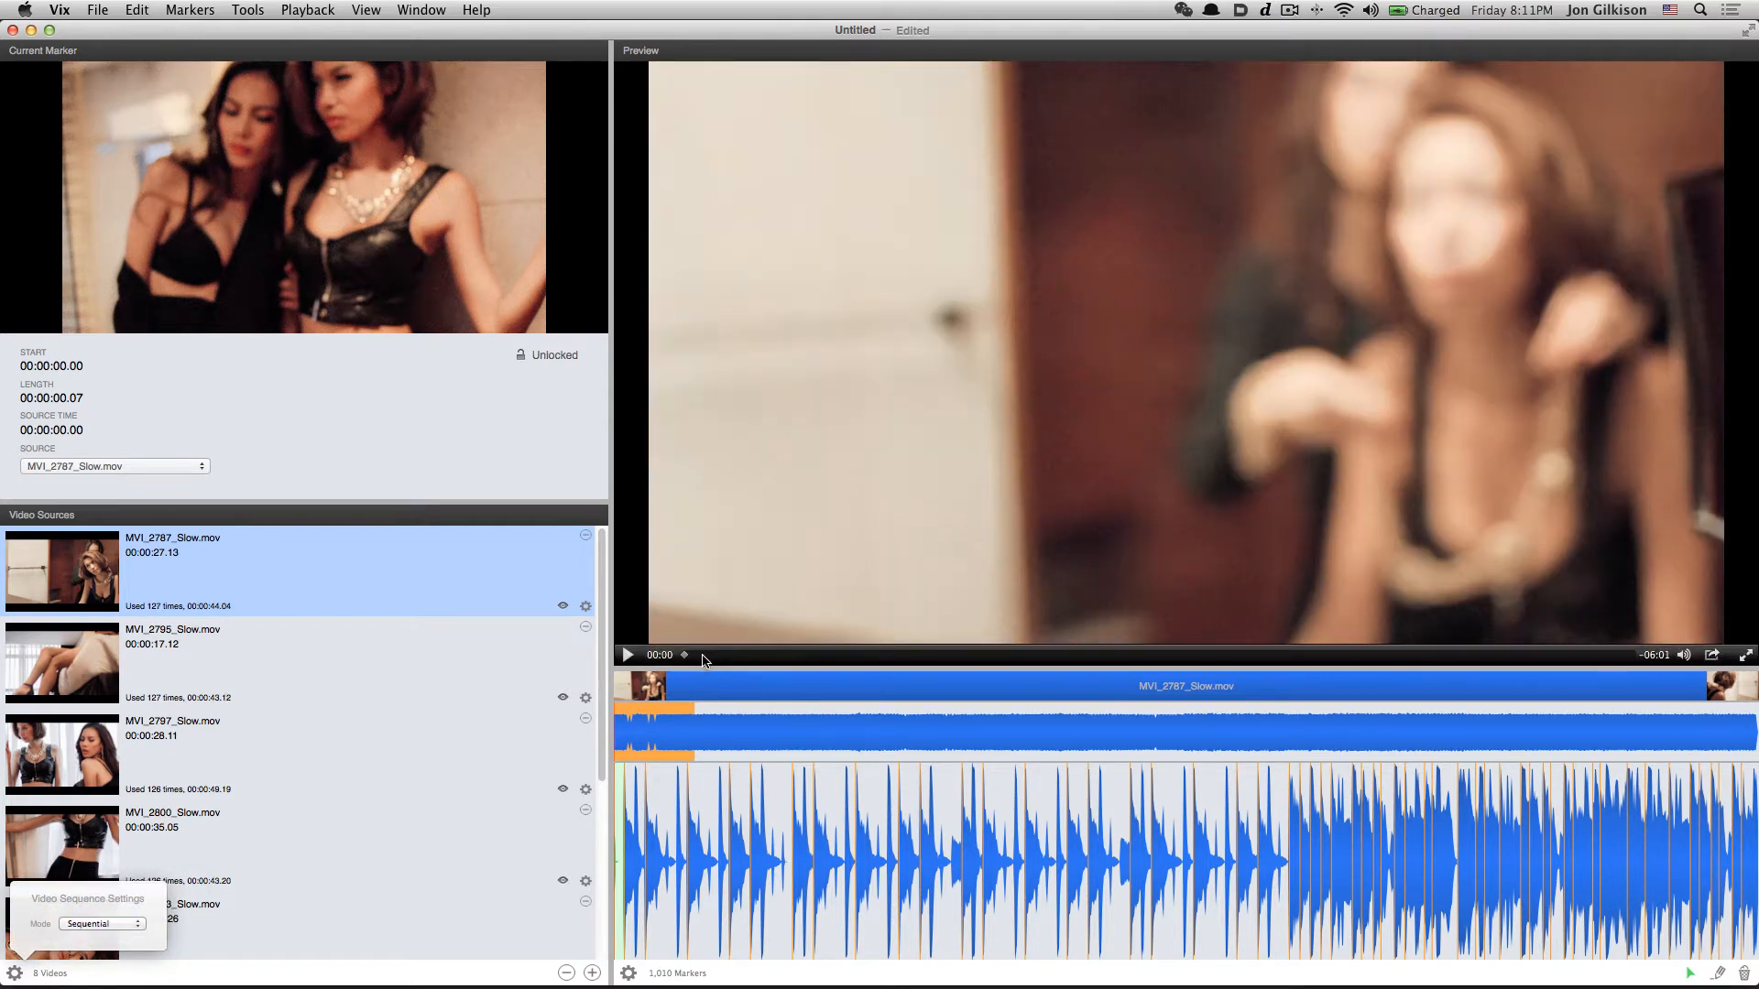
{"action": "left_click", "coordinate": [682, 653]}
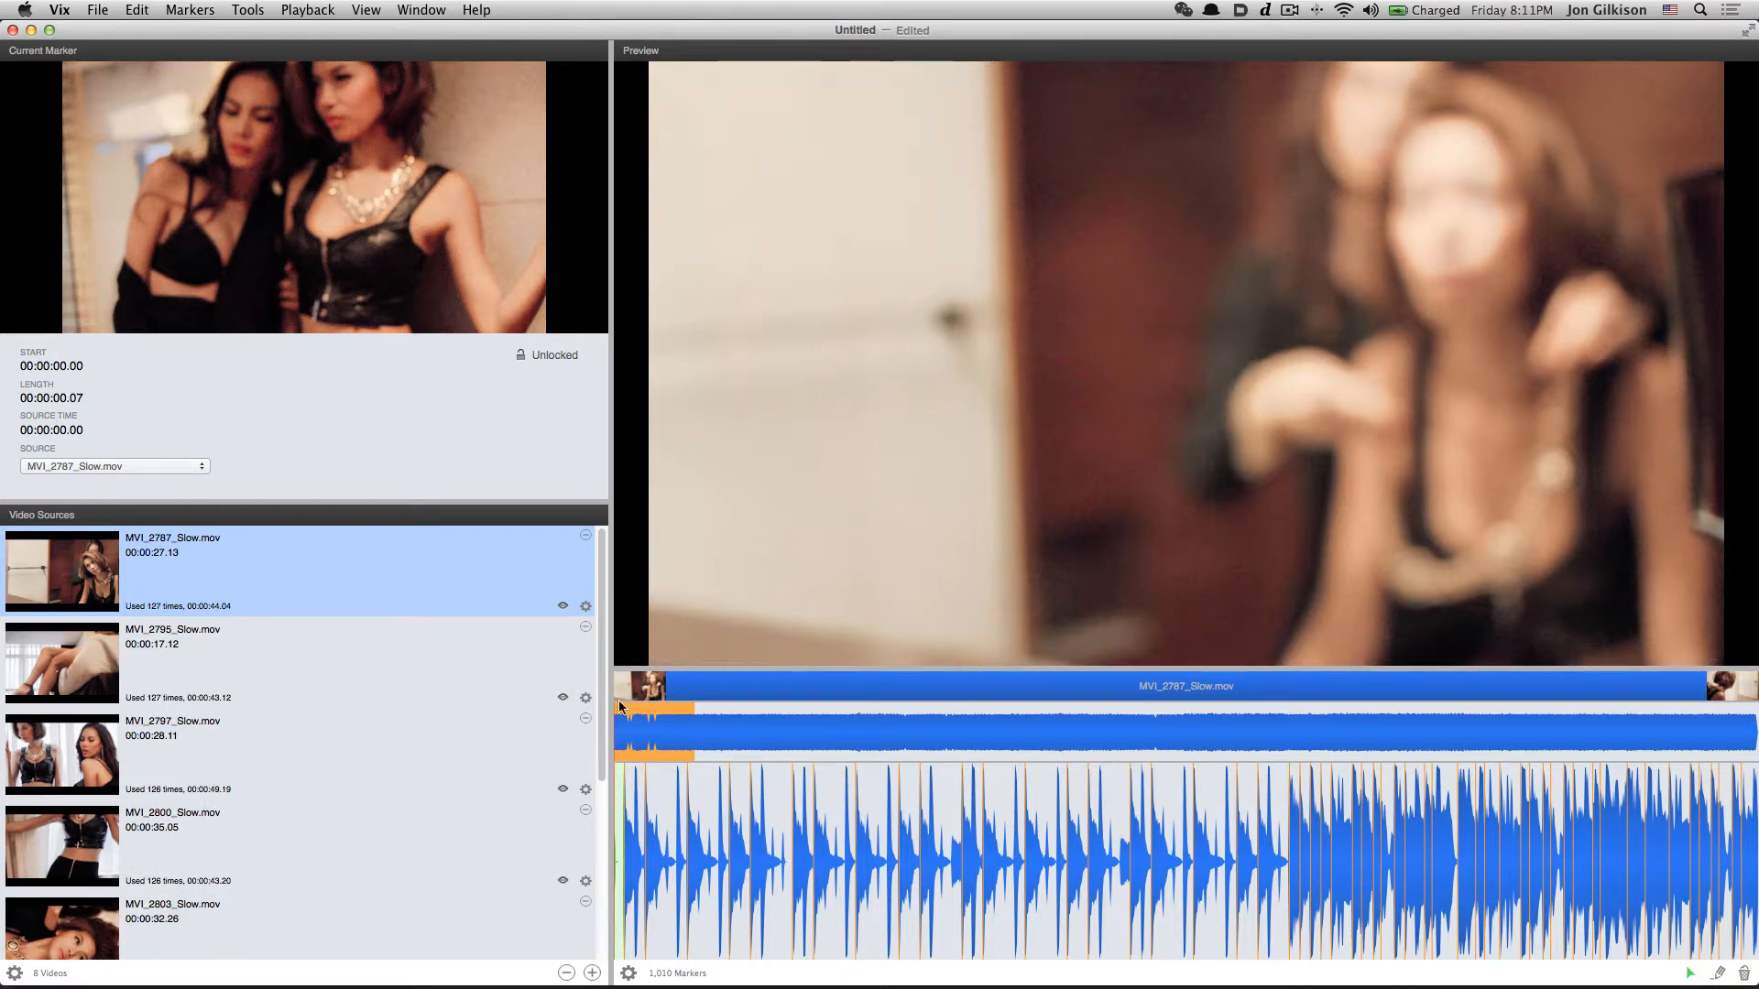
{"action": "left_click", "coordinate": [626, 654]}
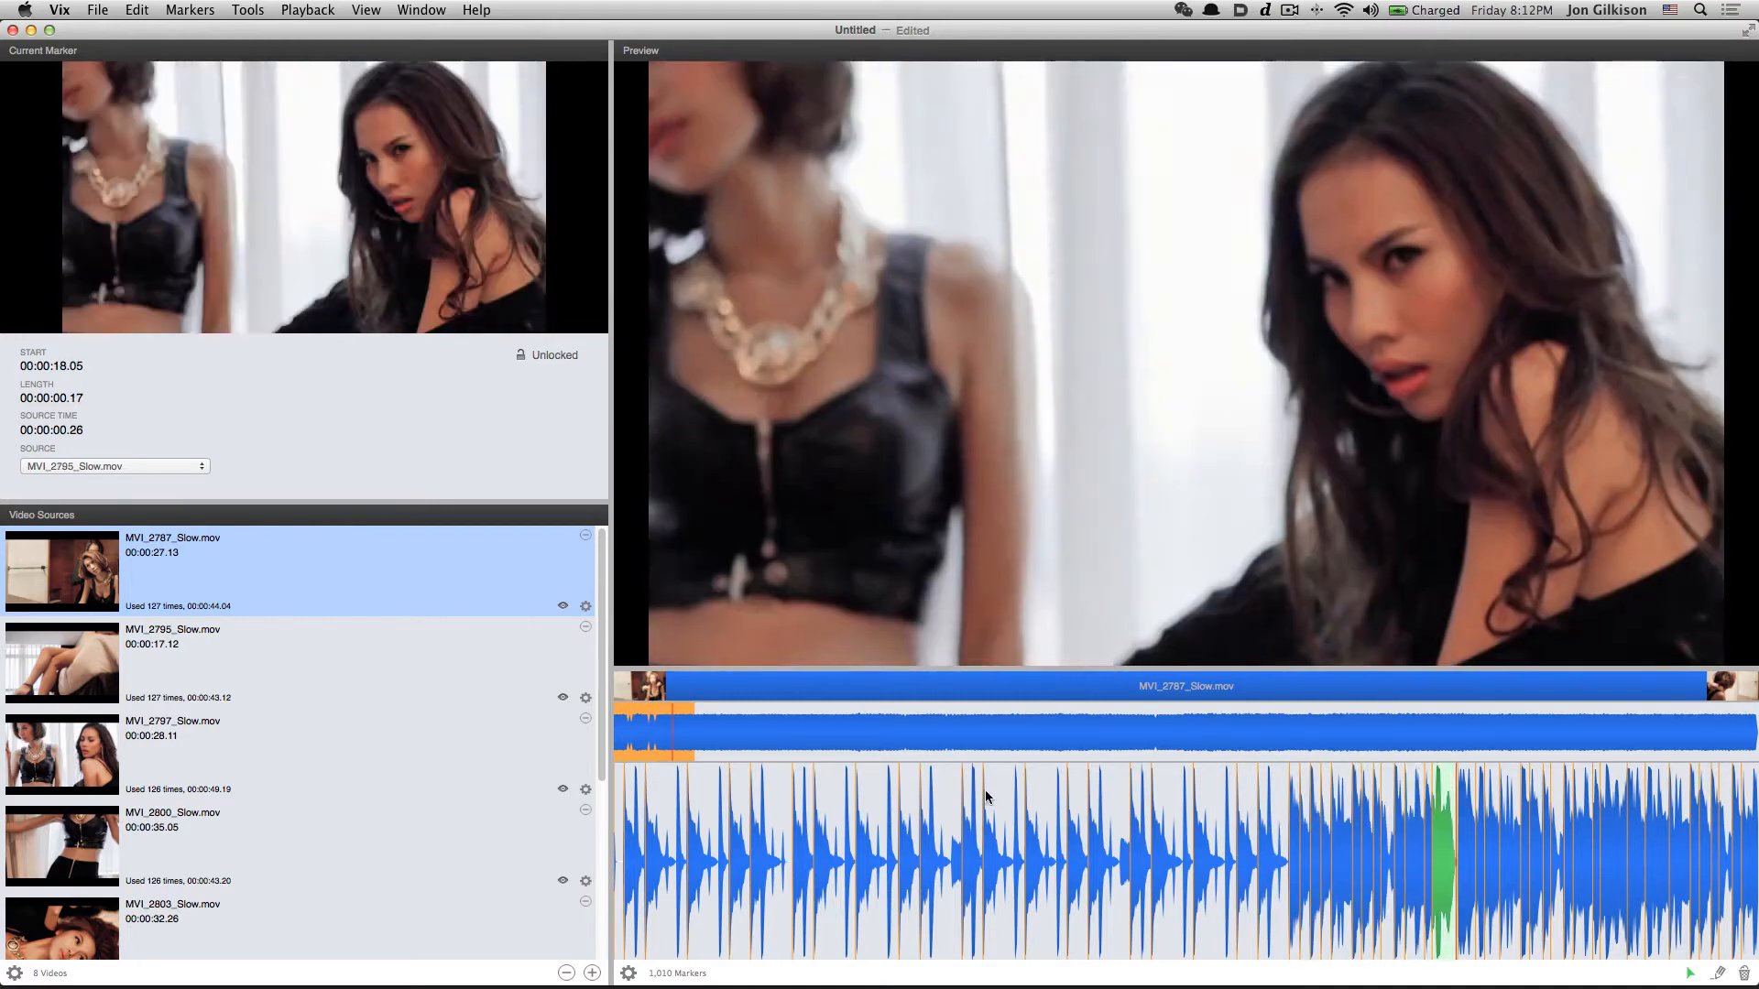
{"action": "mouse_move", "coordinate": [768, 653]}
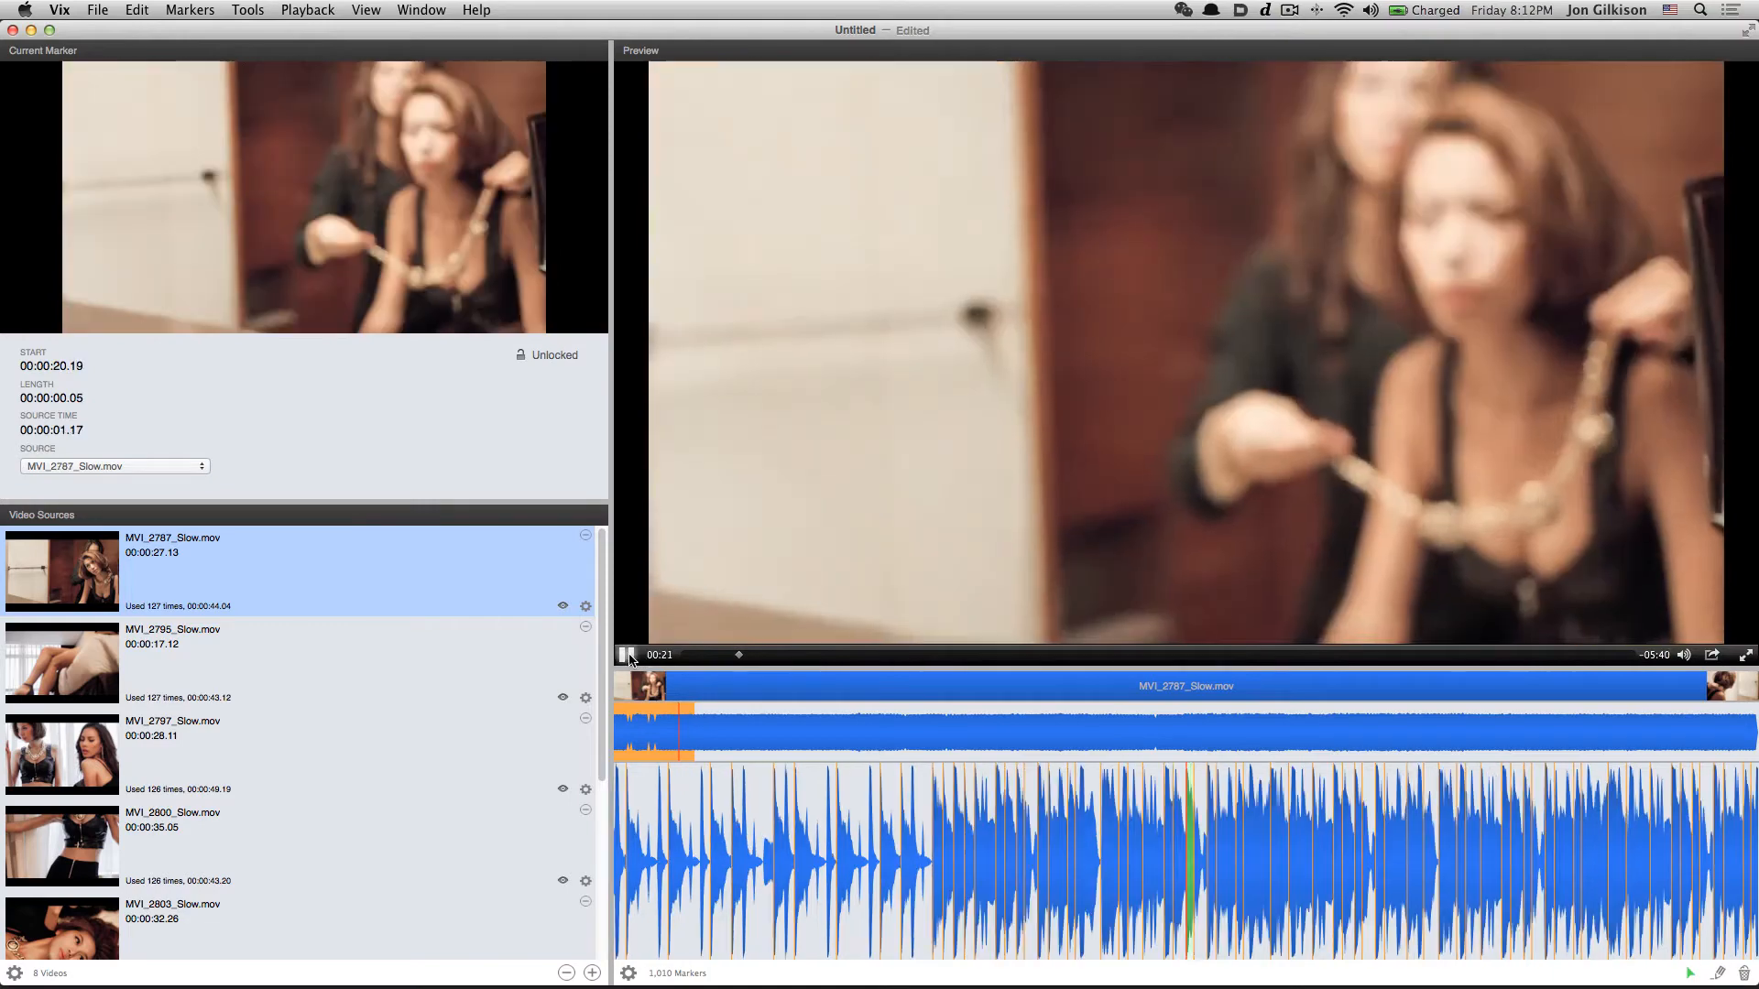
{"action": "left_click", "coordinate": [627, 654]}
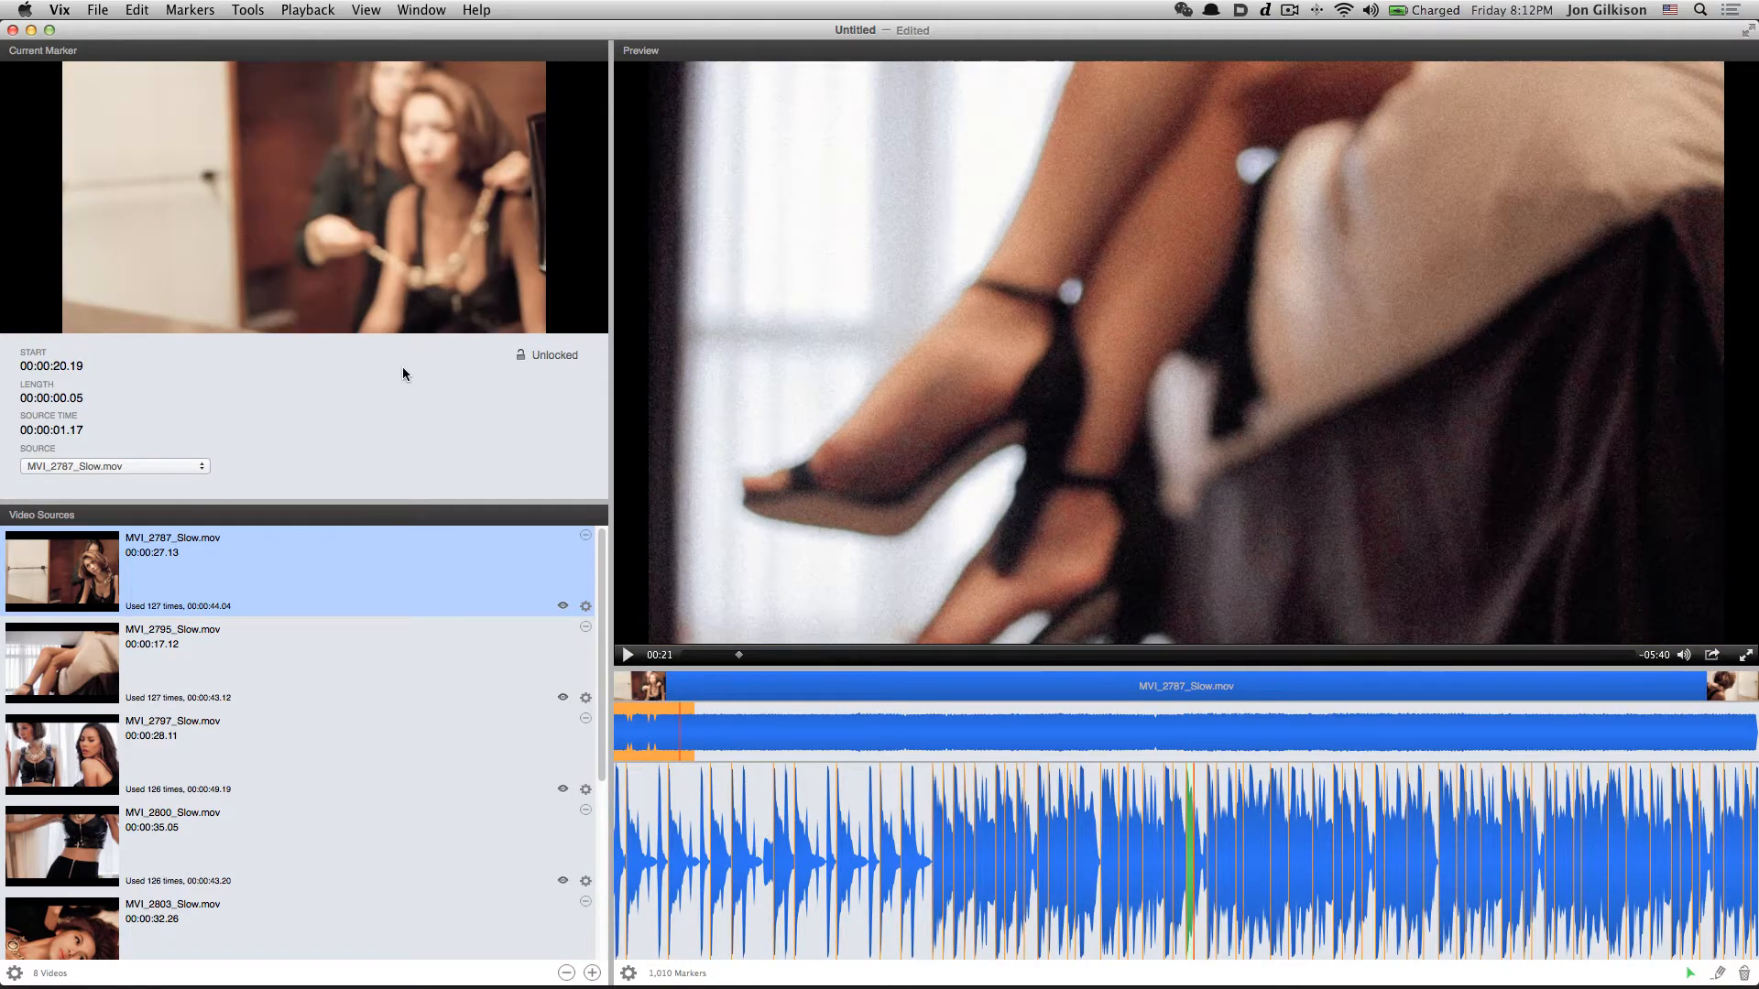
Compare the order of the video sources with the played sequence and return the playhead to the start
{"action": "scroll", "coordinate": [273, 782], "scroll_direction": "down", "scroll_amount": 5}
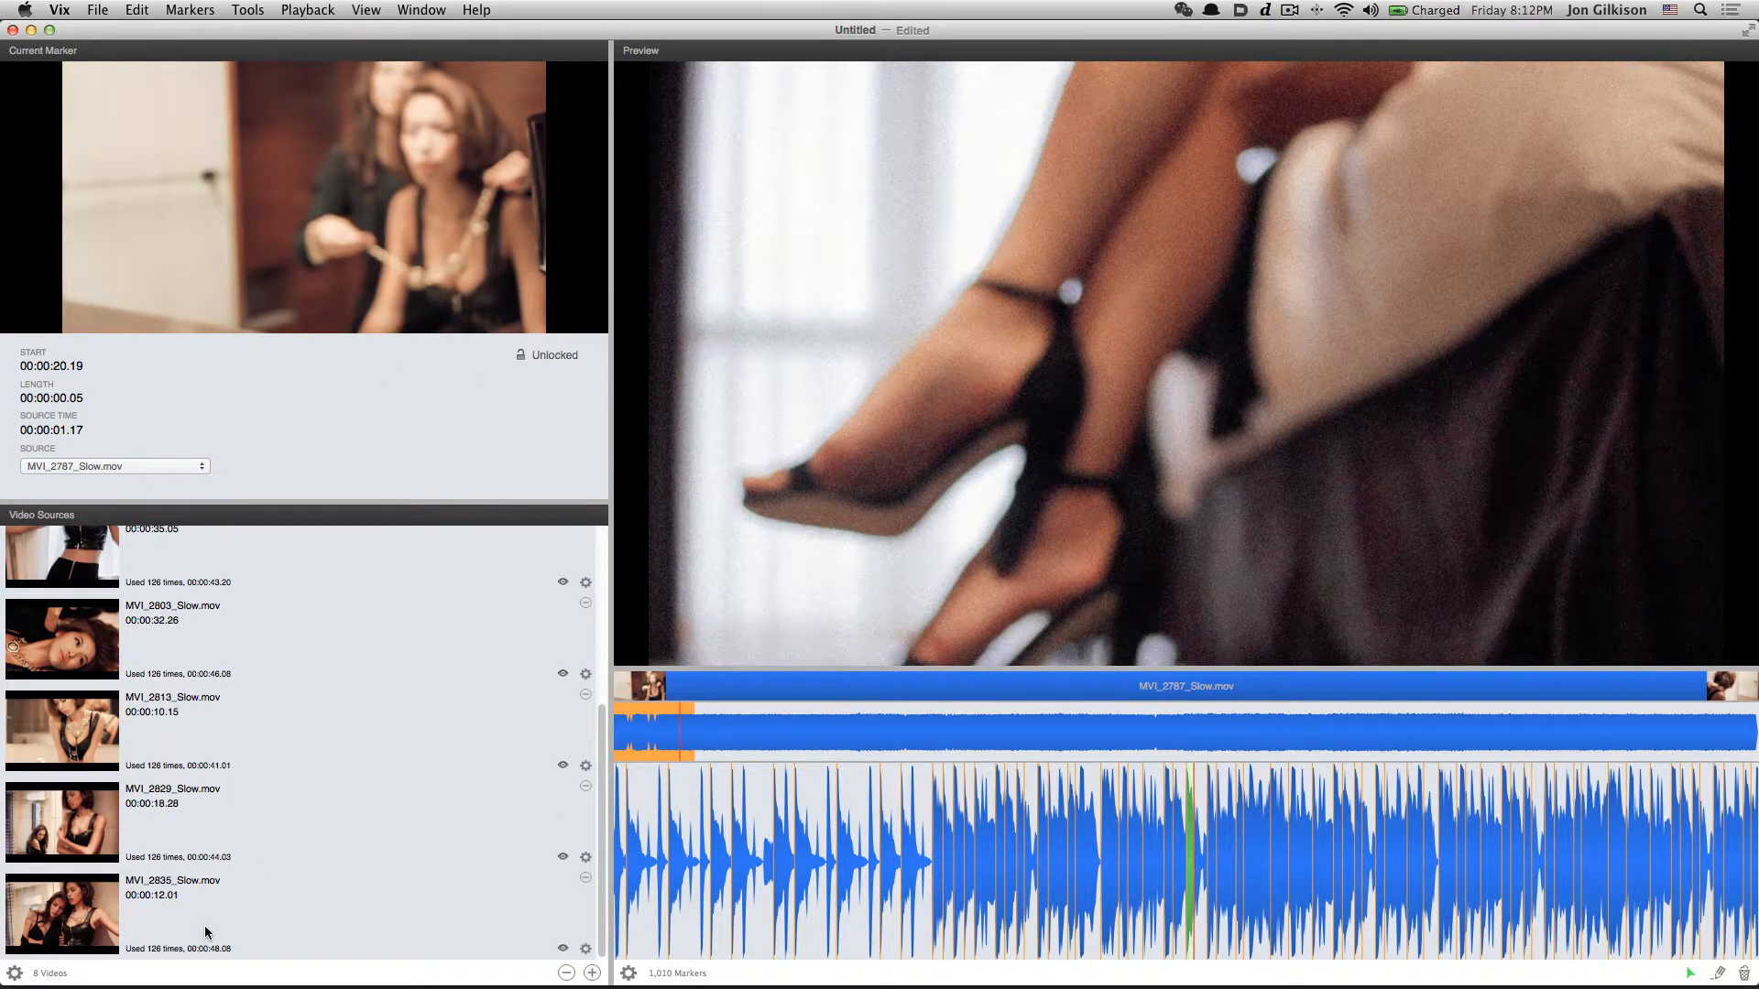
{"action": "scroll", "coordinate": [206, 932], "scroll_direction": "up", "scroll_amount": 5}
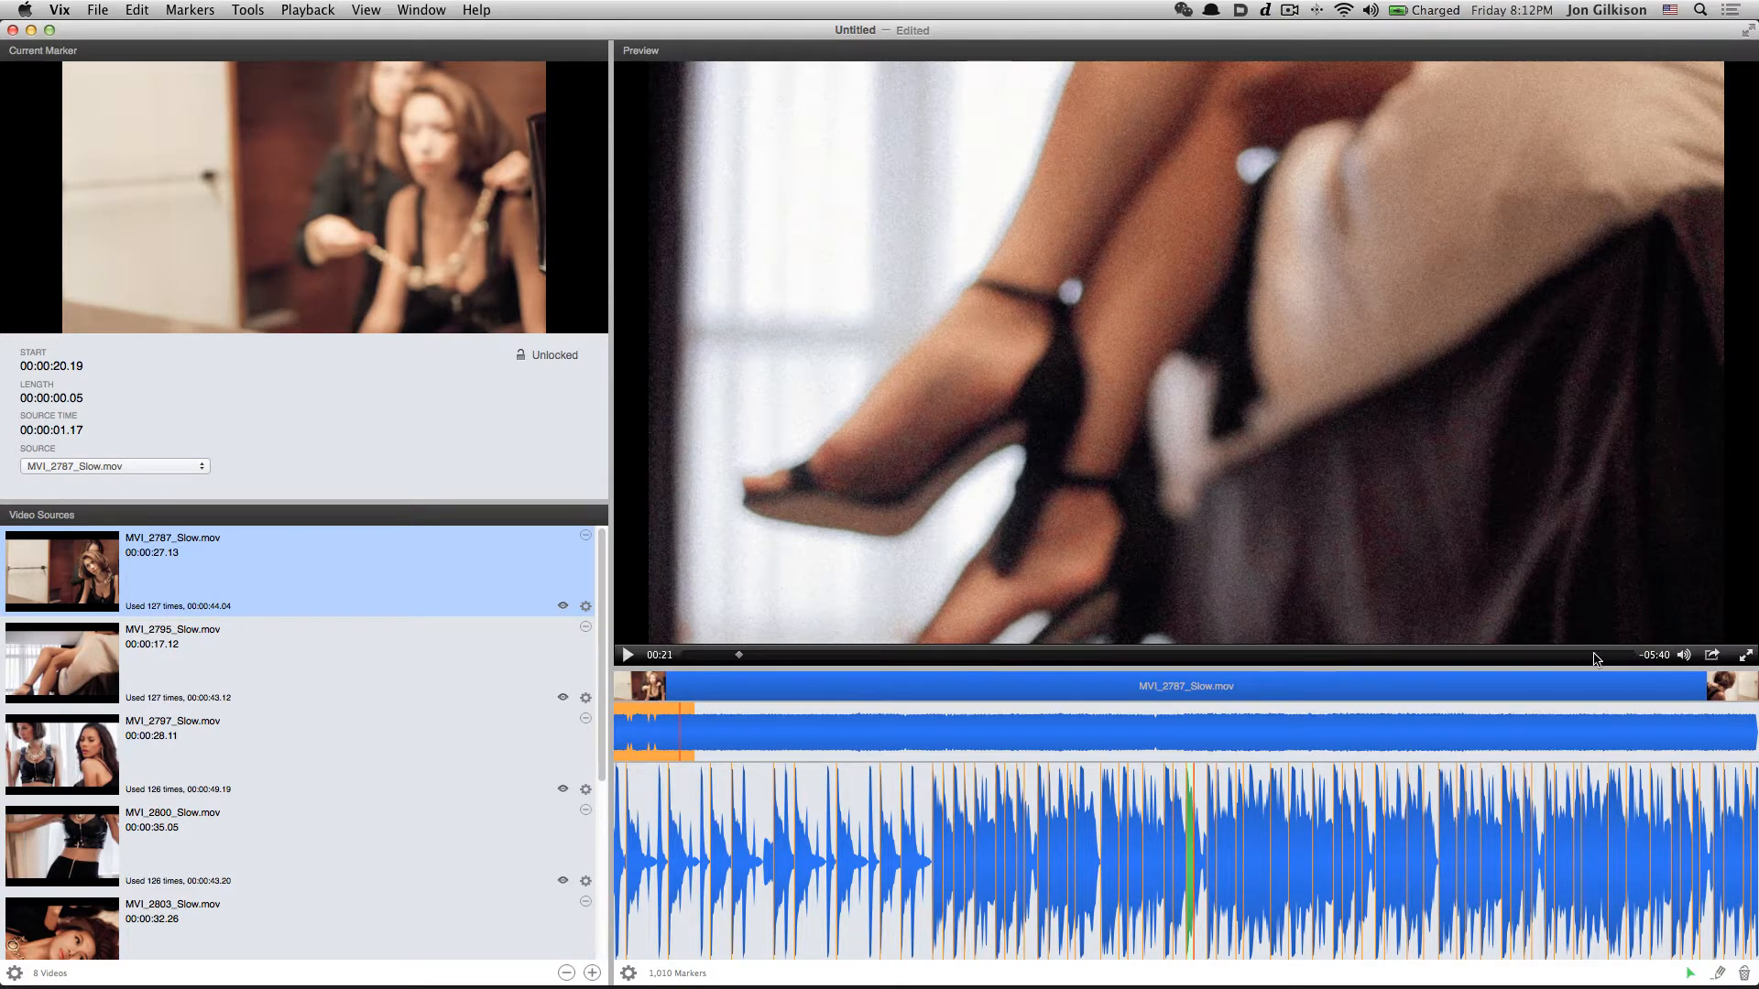
{"action": "left_click_drag", "start_coordinate": [708, 655], "coordinate": [740, 656]}
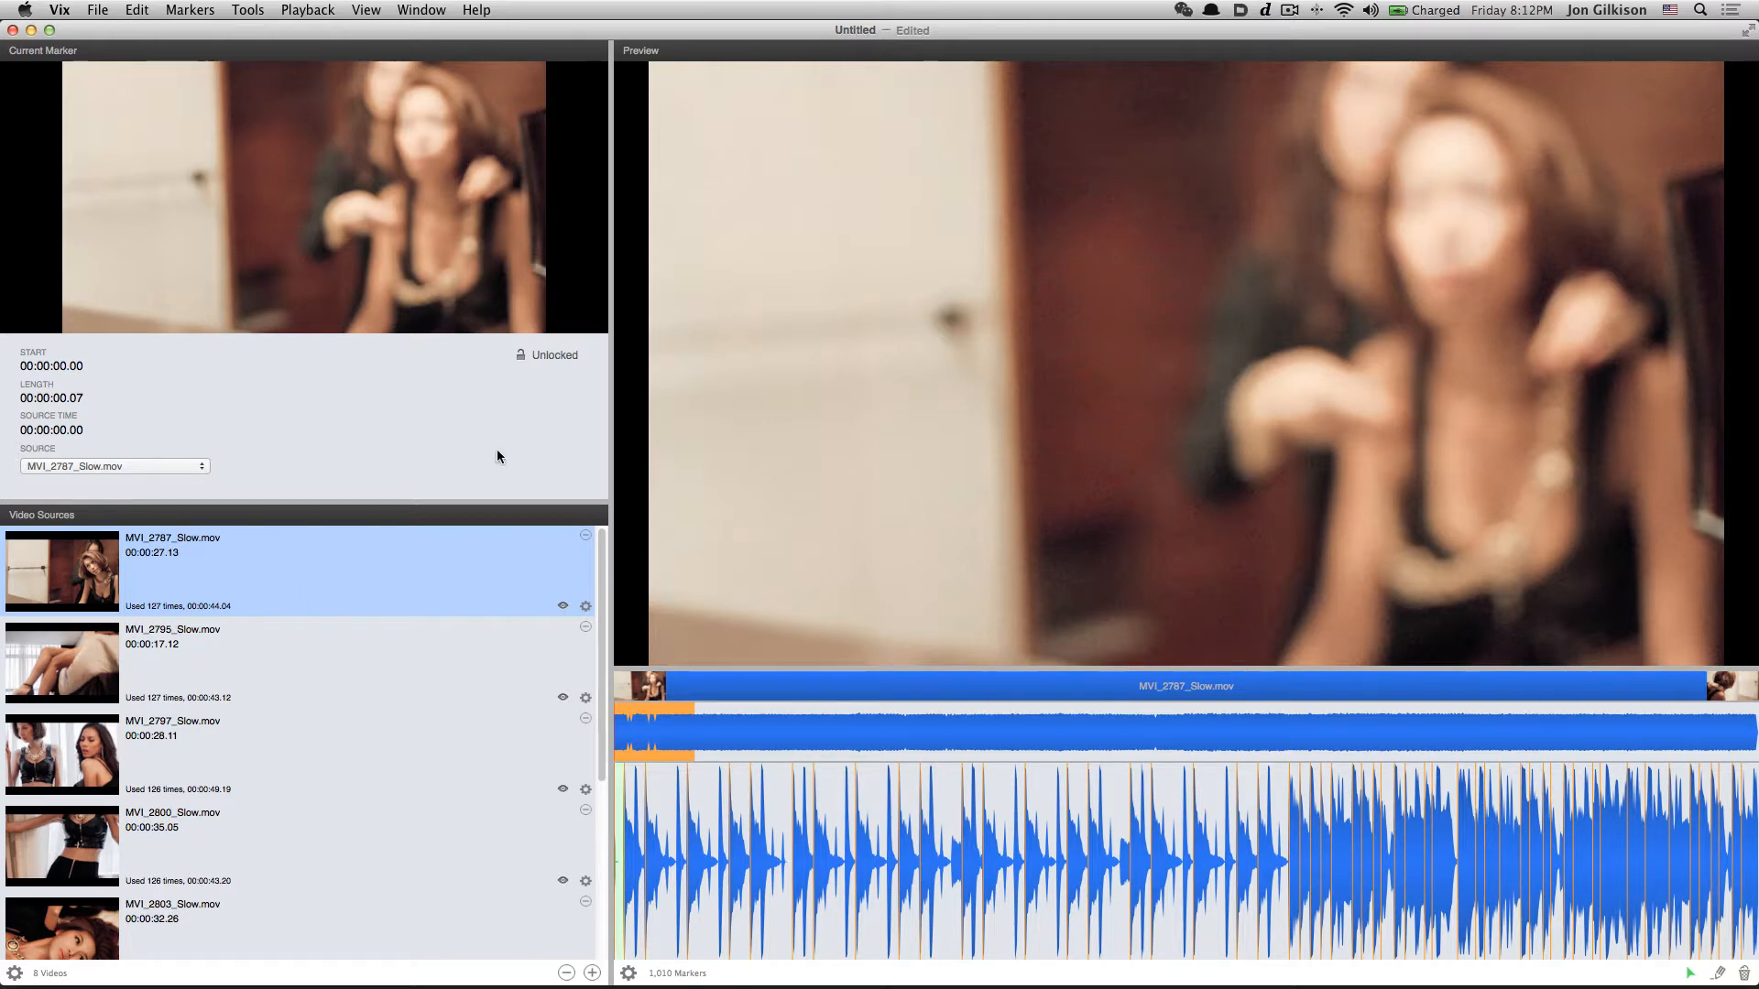
Remove every video source except MVI_2787_Slow.mov from the project
{"action": "left_click", "coordinate": [585, 628]}
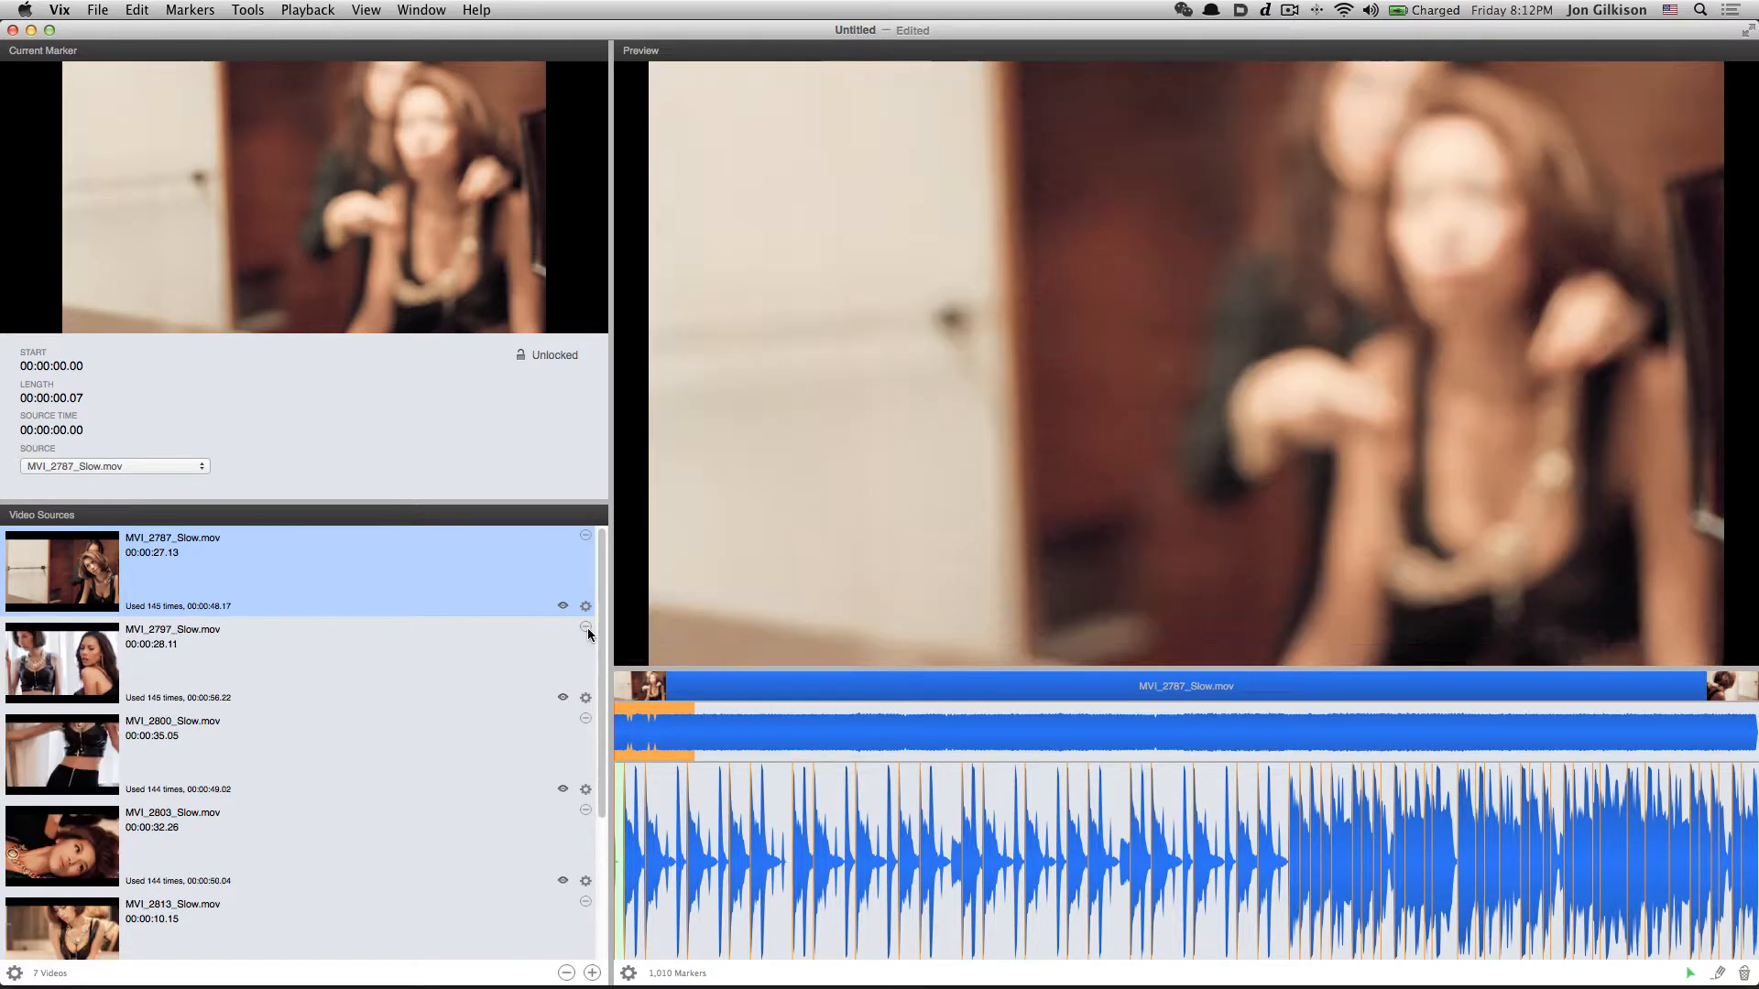
{"action": "left_click", "coordinate": [586, 627]}
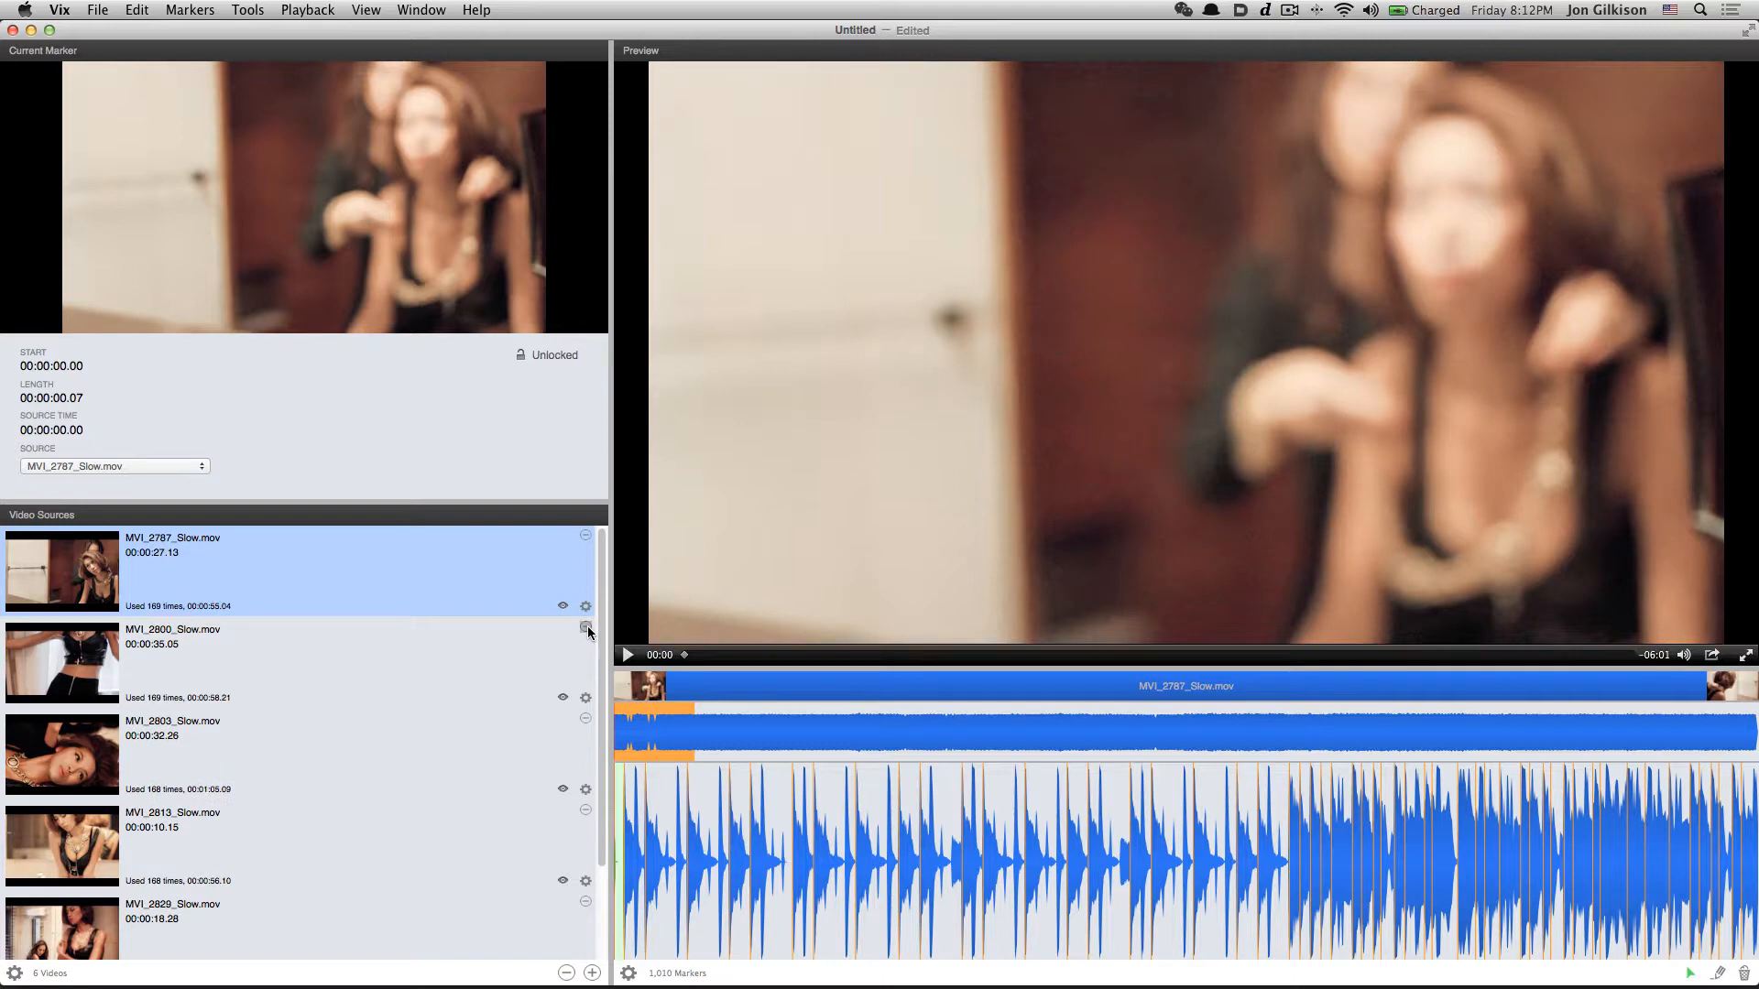
{"action": "left_click", "coordinate": [585, 628]}
{"action": "left_click", "coordinate": [586, 628]}
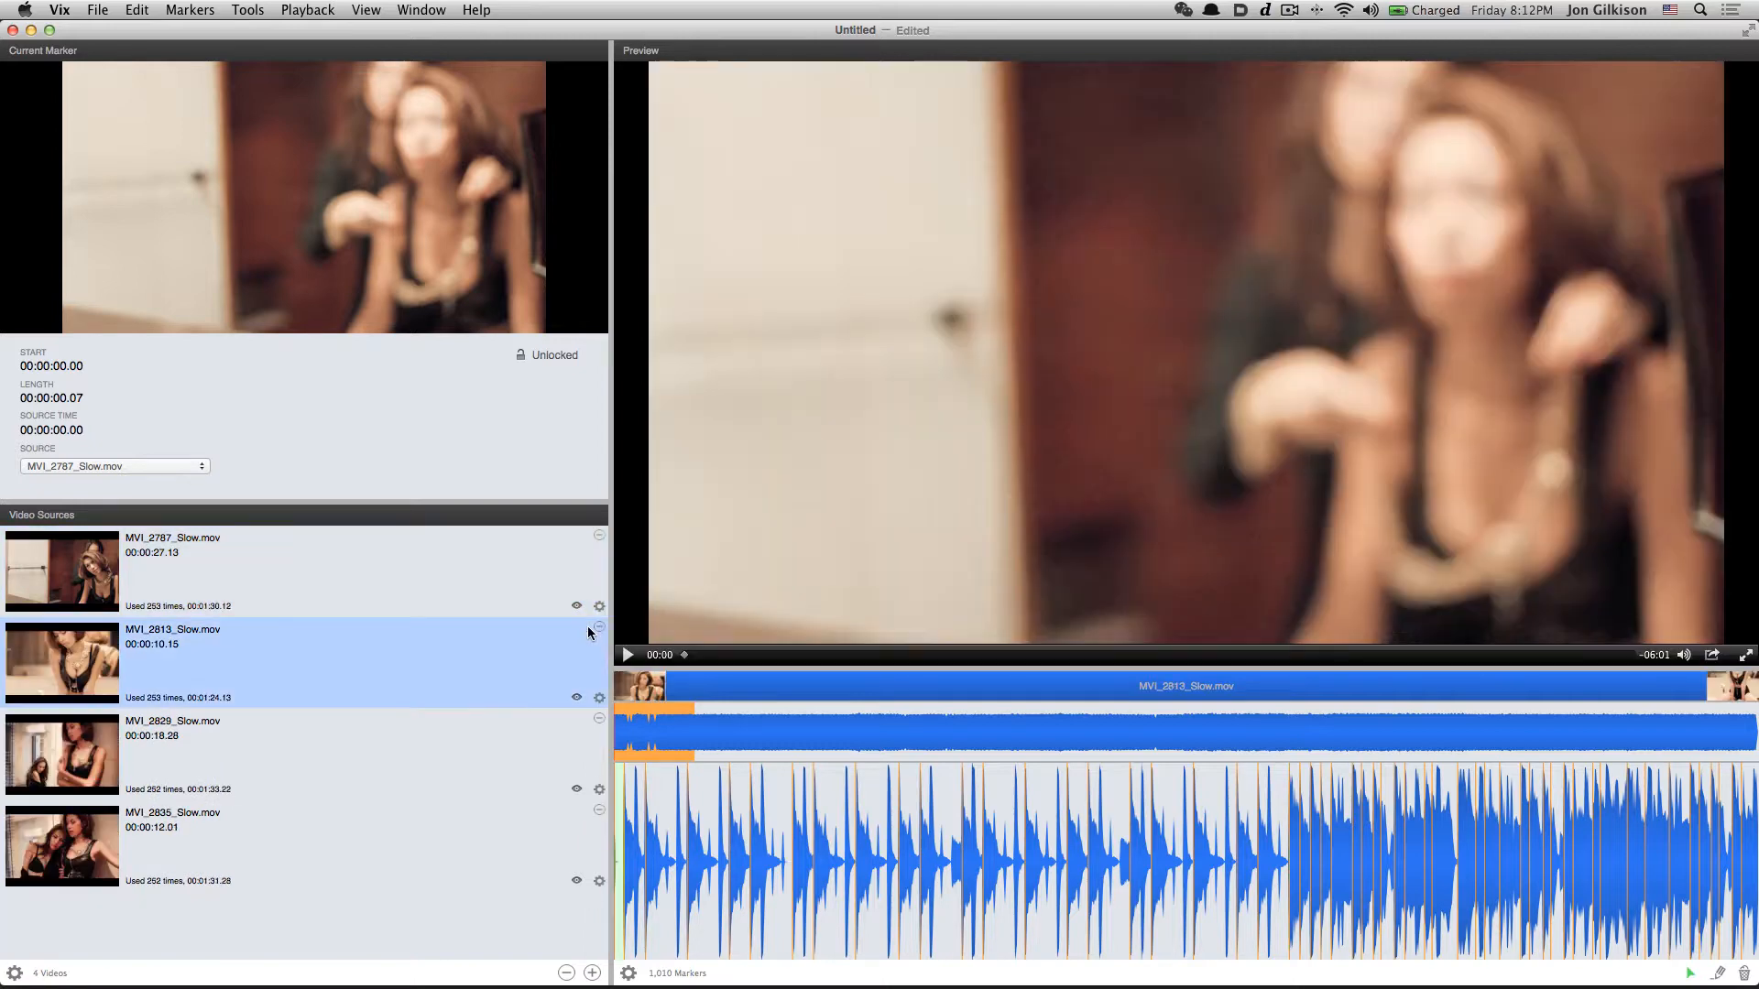
{"action": "left_click", "coordinate": [601, 628]}
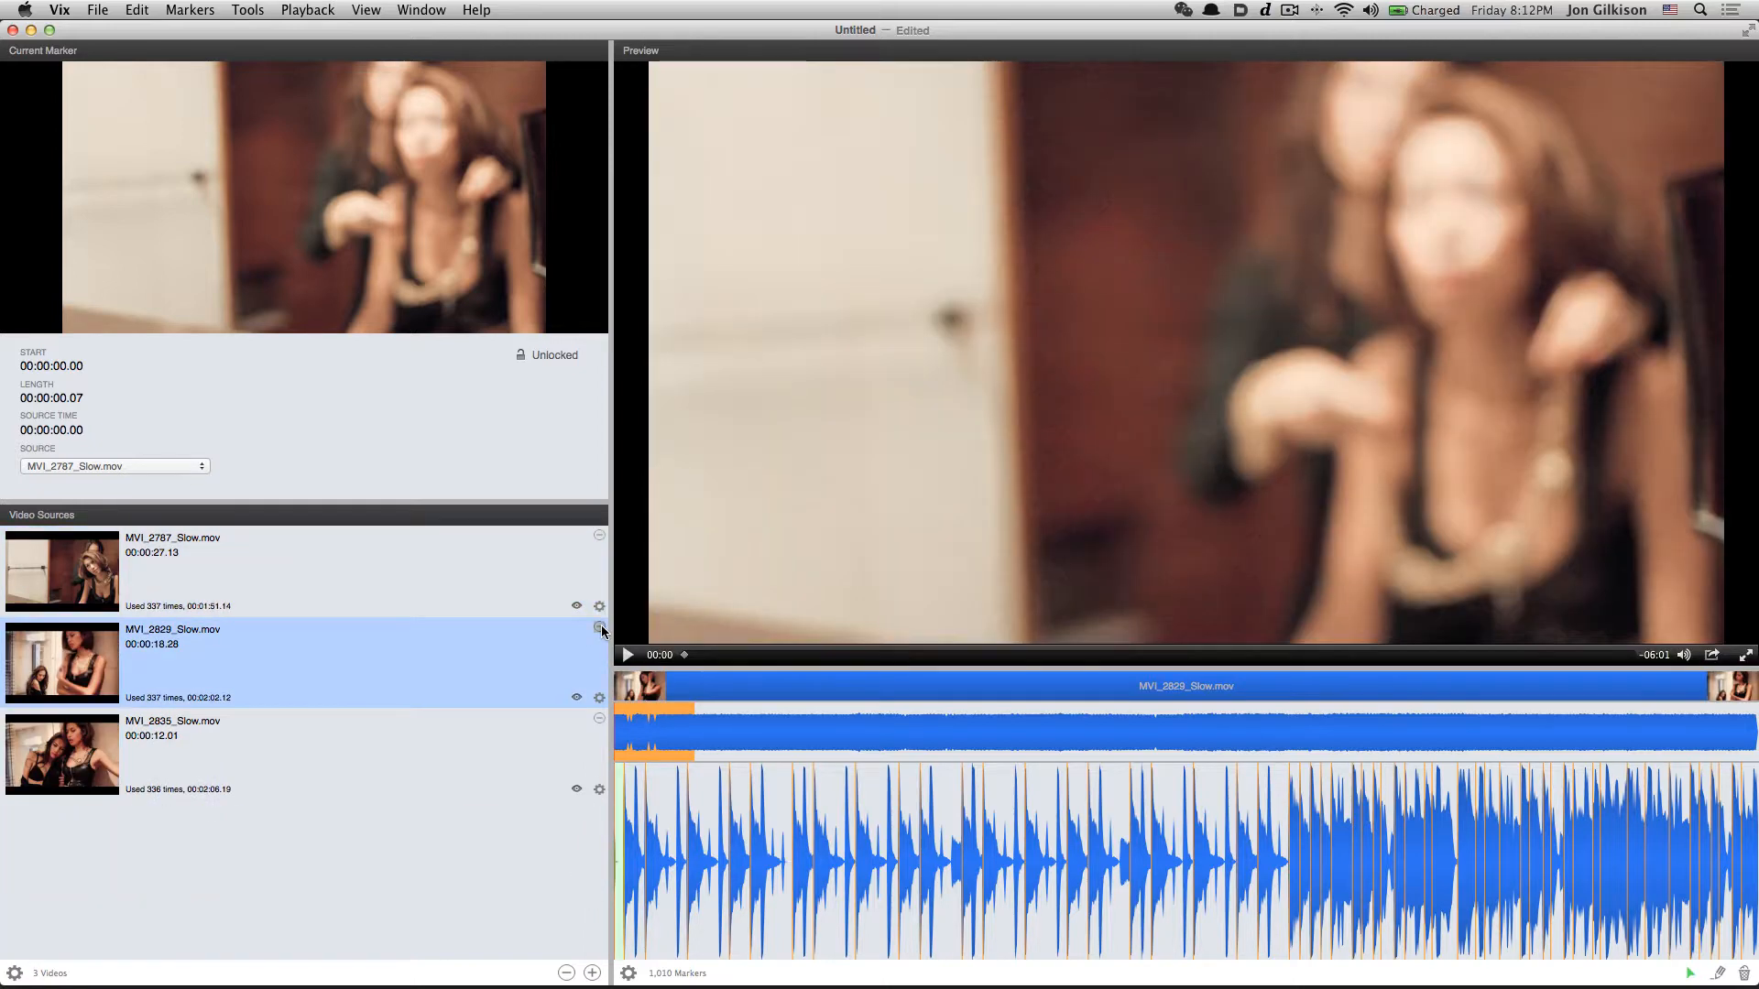
{"action": "left_click", "coordinate": [601, 628]}
{"action": "left_click", "coordinate": [601, 627]}
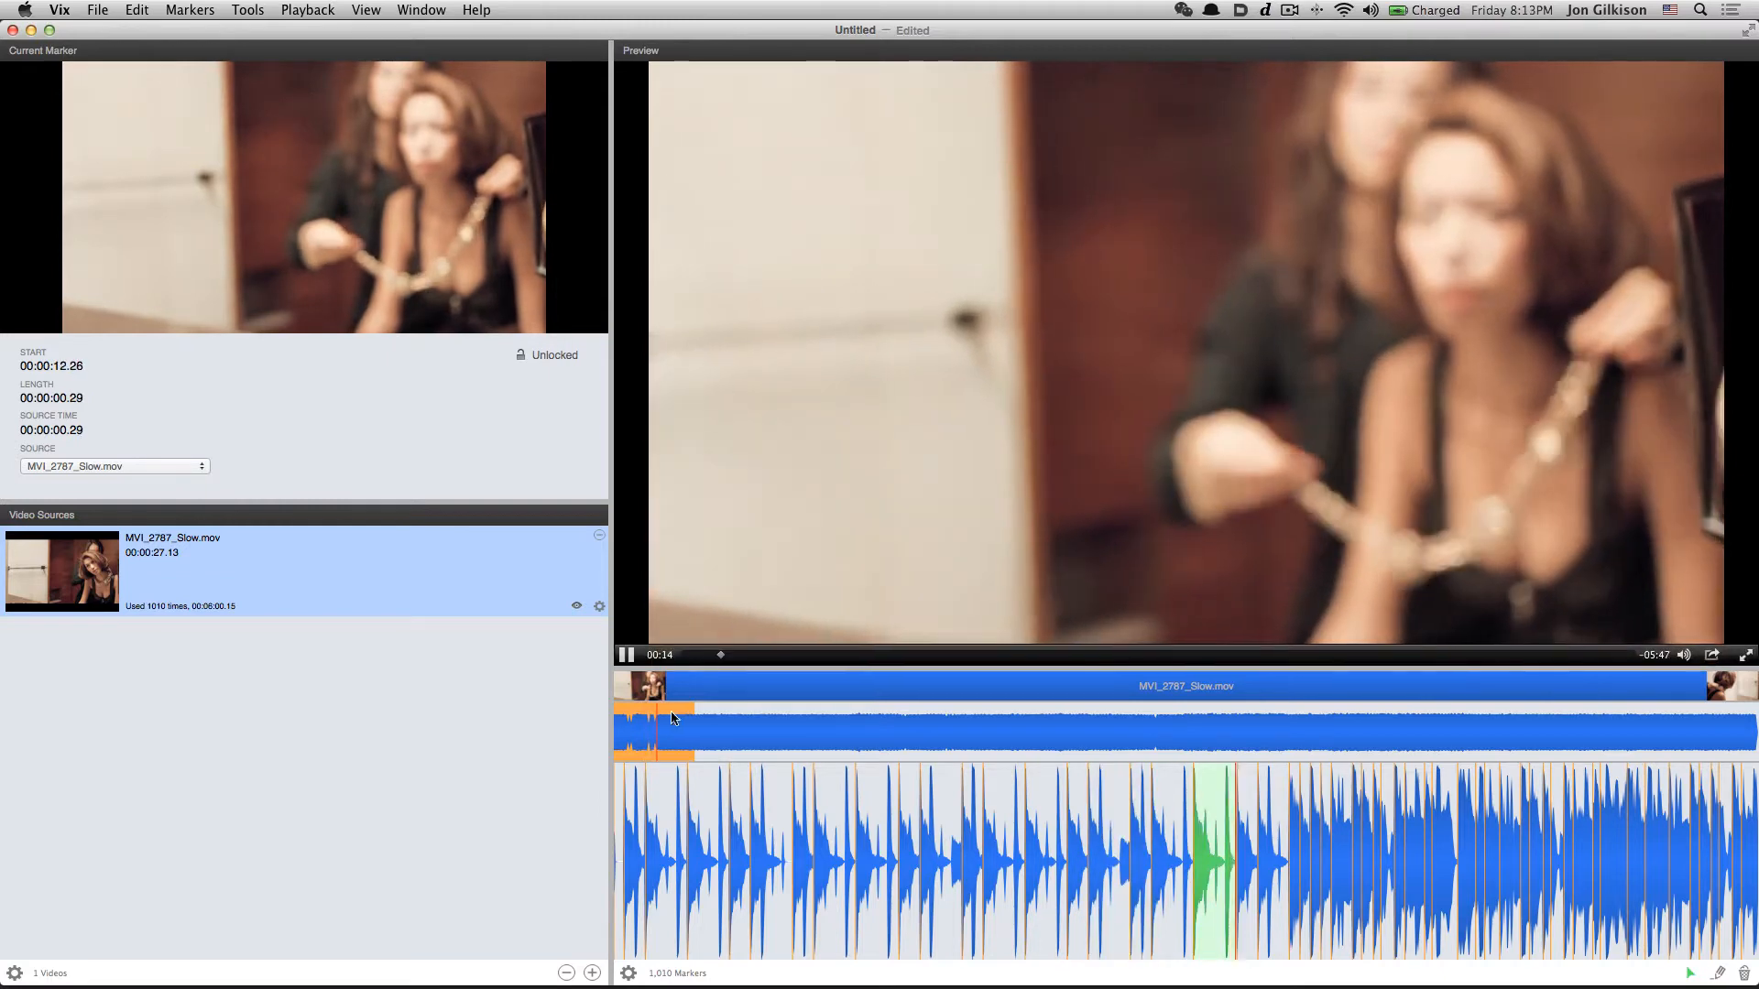
Play the single-clip edit up to about 18 seconds, pause it and return the playhead to the start
{"action": "key", "text": "space"}
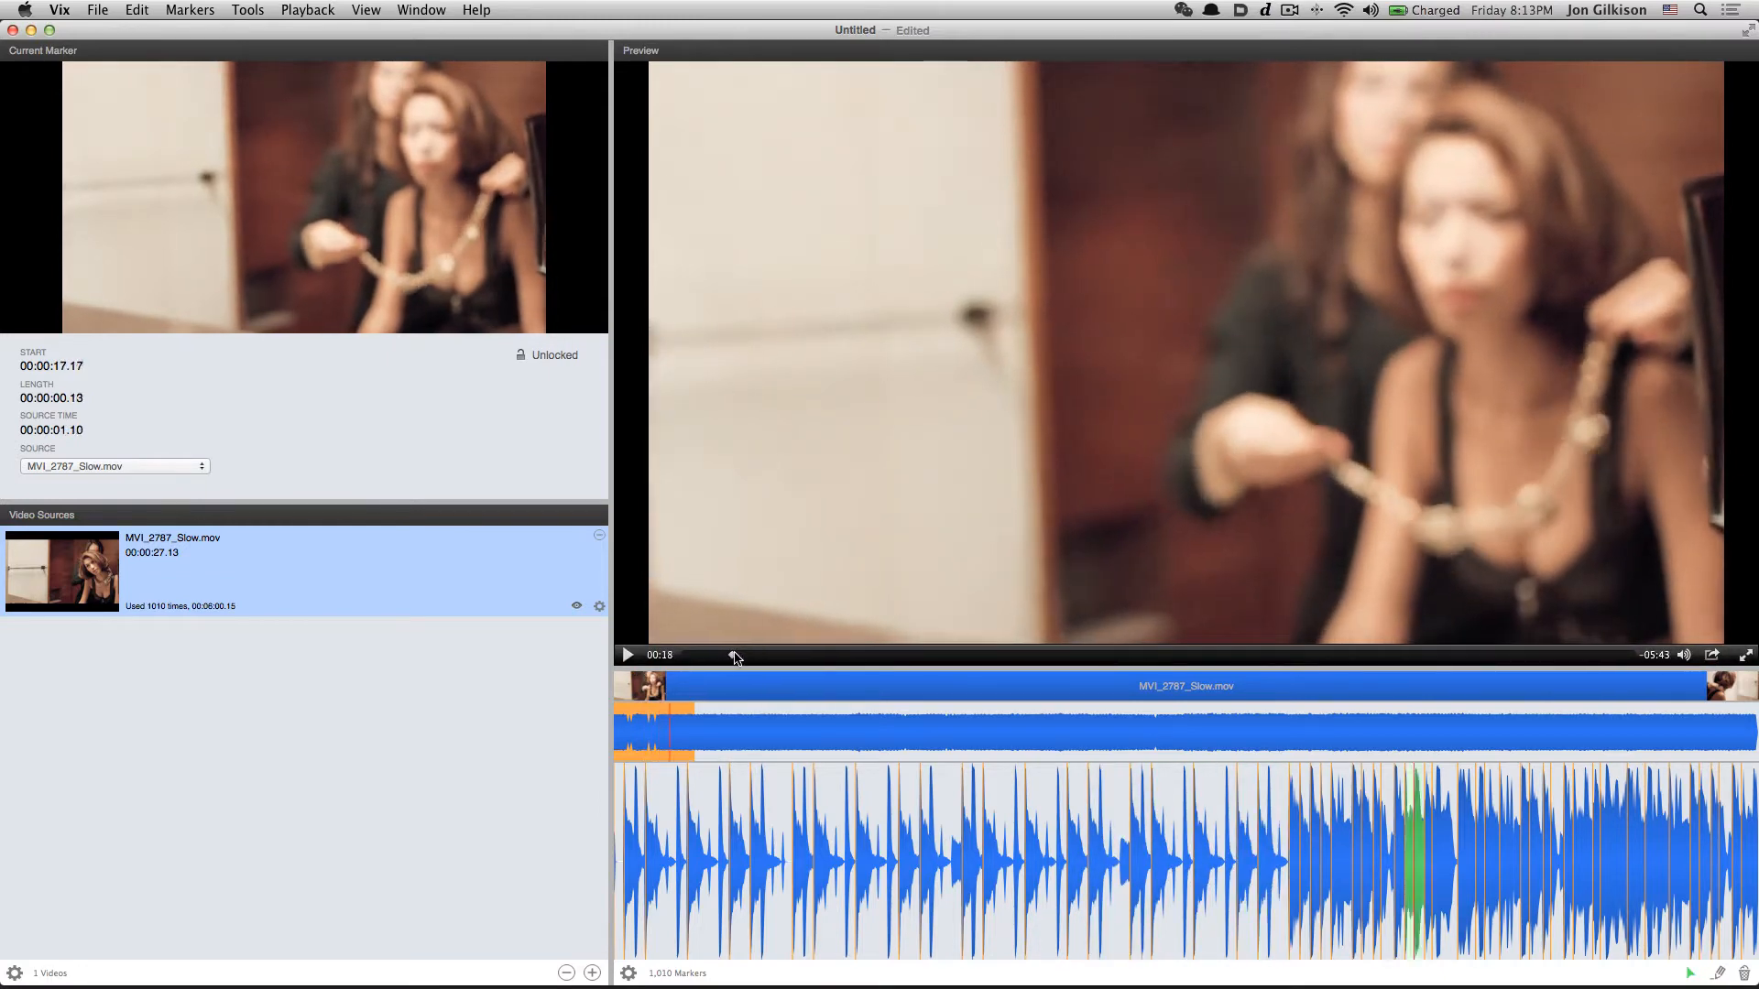
{"action": "mouse_move", "coordinate": [735, 657]}
{"action": "left_mouse_down"}
{"action": "mouse_move", "coordinate": [1637, 661]}
{"action": "mouse_move", "coordinate": [787, 596]}
{"action": "mouse_move", "coordinate": [668, 623]}
{"action": "left_mouse_up"}
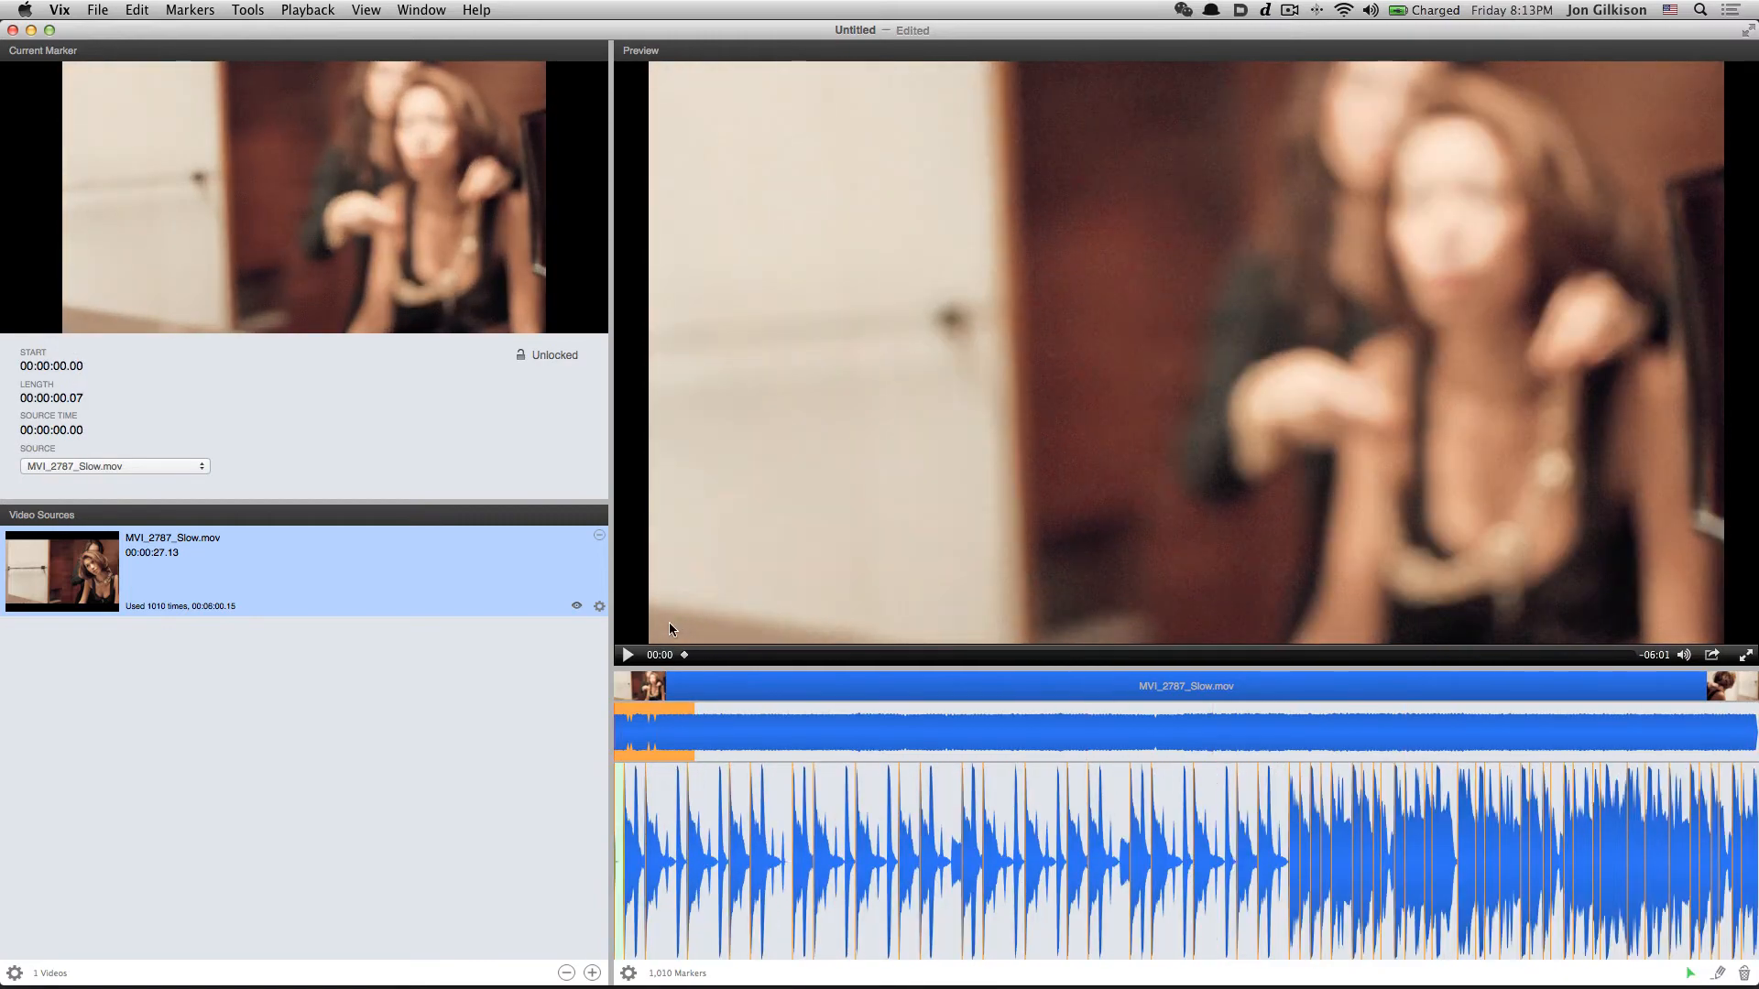
Set the usage mode of MVI_2787_Slow.mov to Looped and keep the playhead at the start of the edit
{"action": "left_click", "coordinate": [599, 608]}
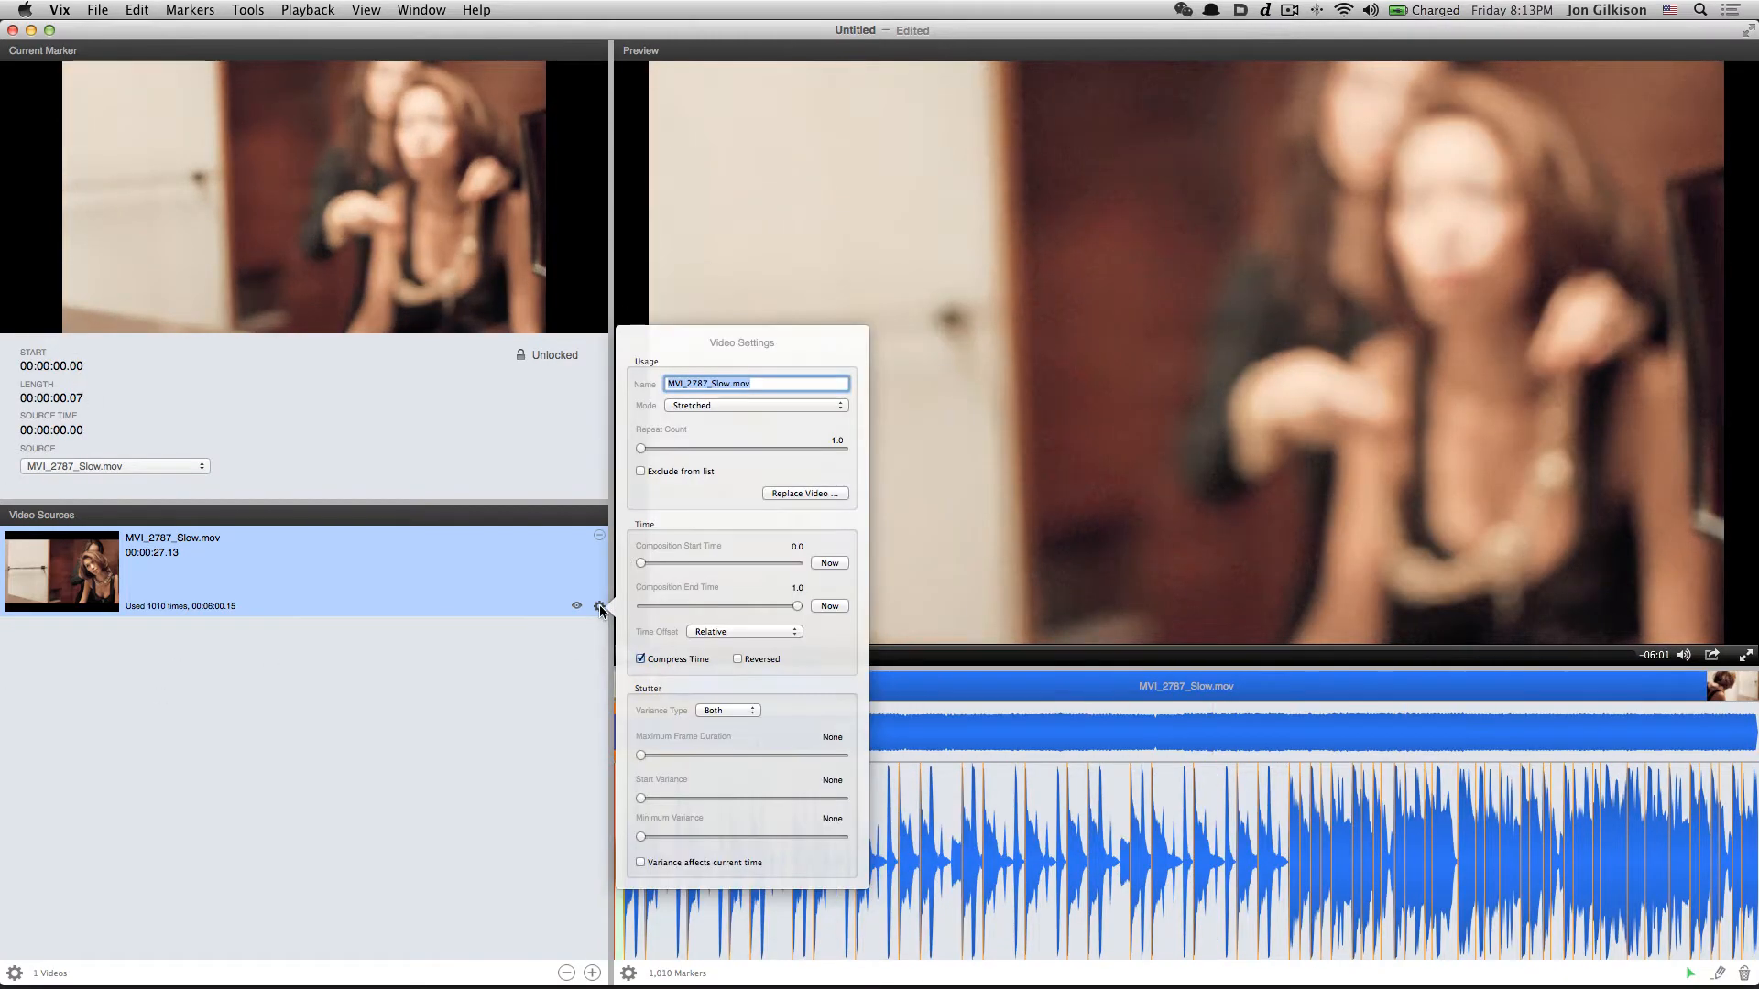
{"action": "left_click", "coordinate": [730, 403]}
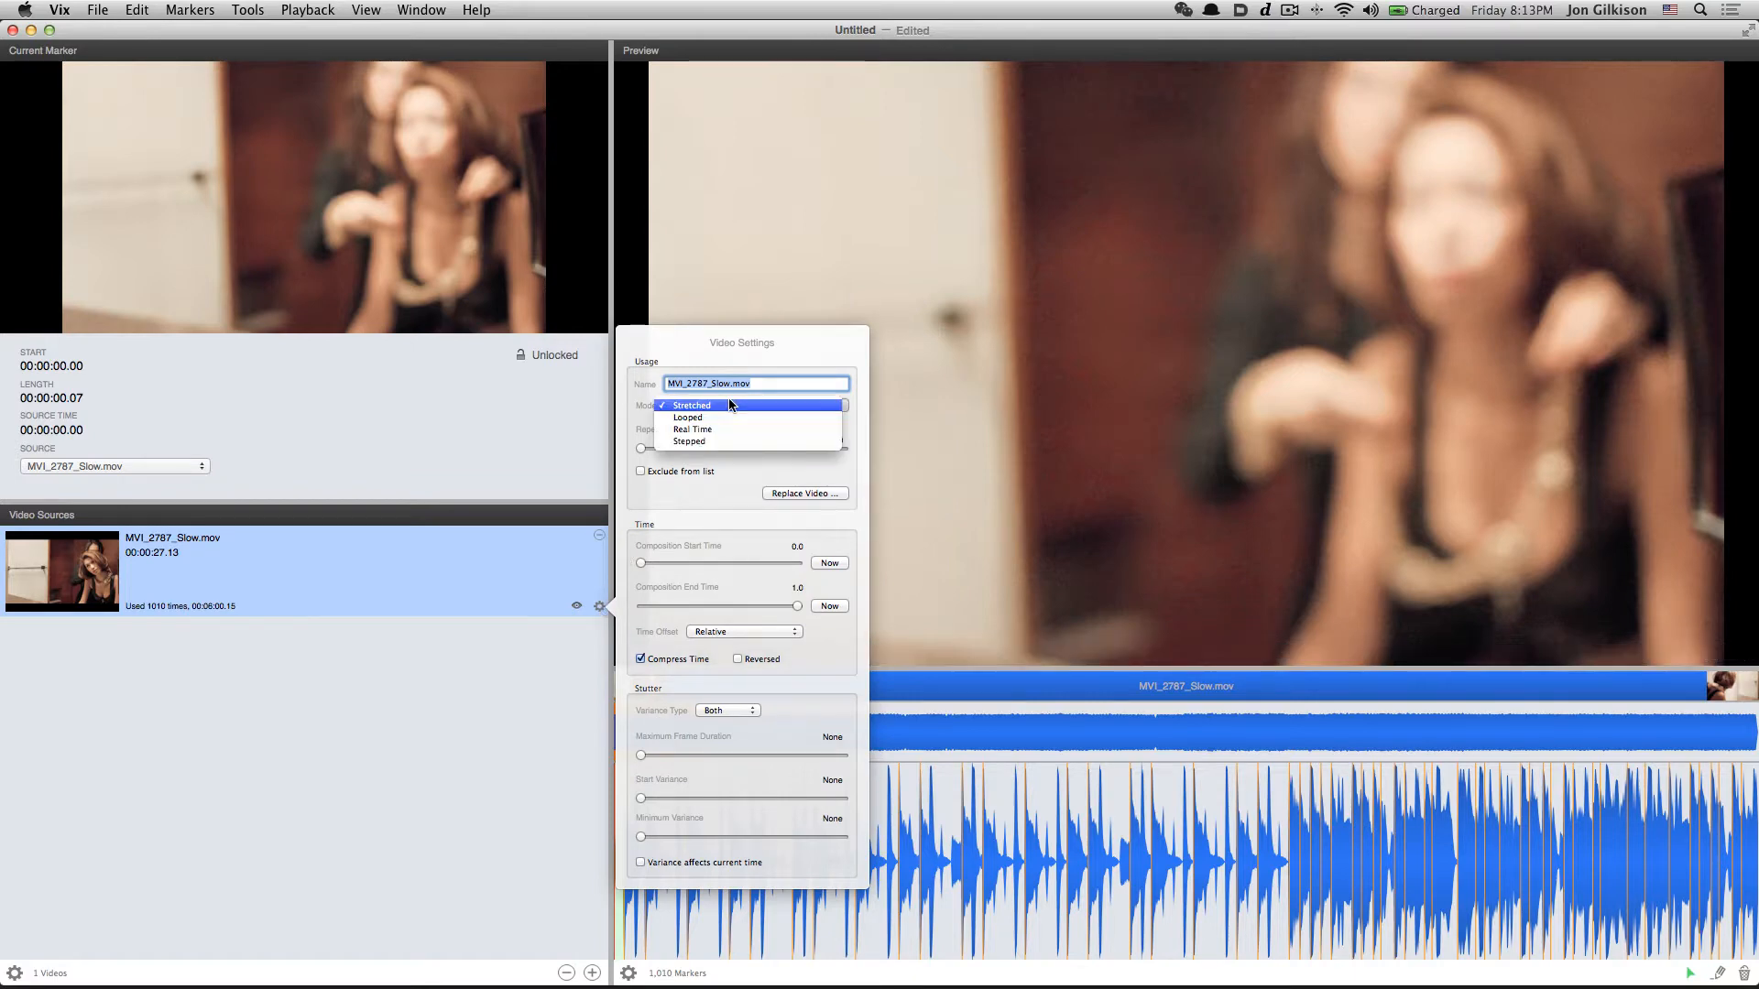
{"action": "left_click", "coordinate": [728, 417]}
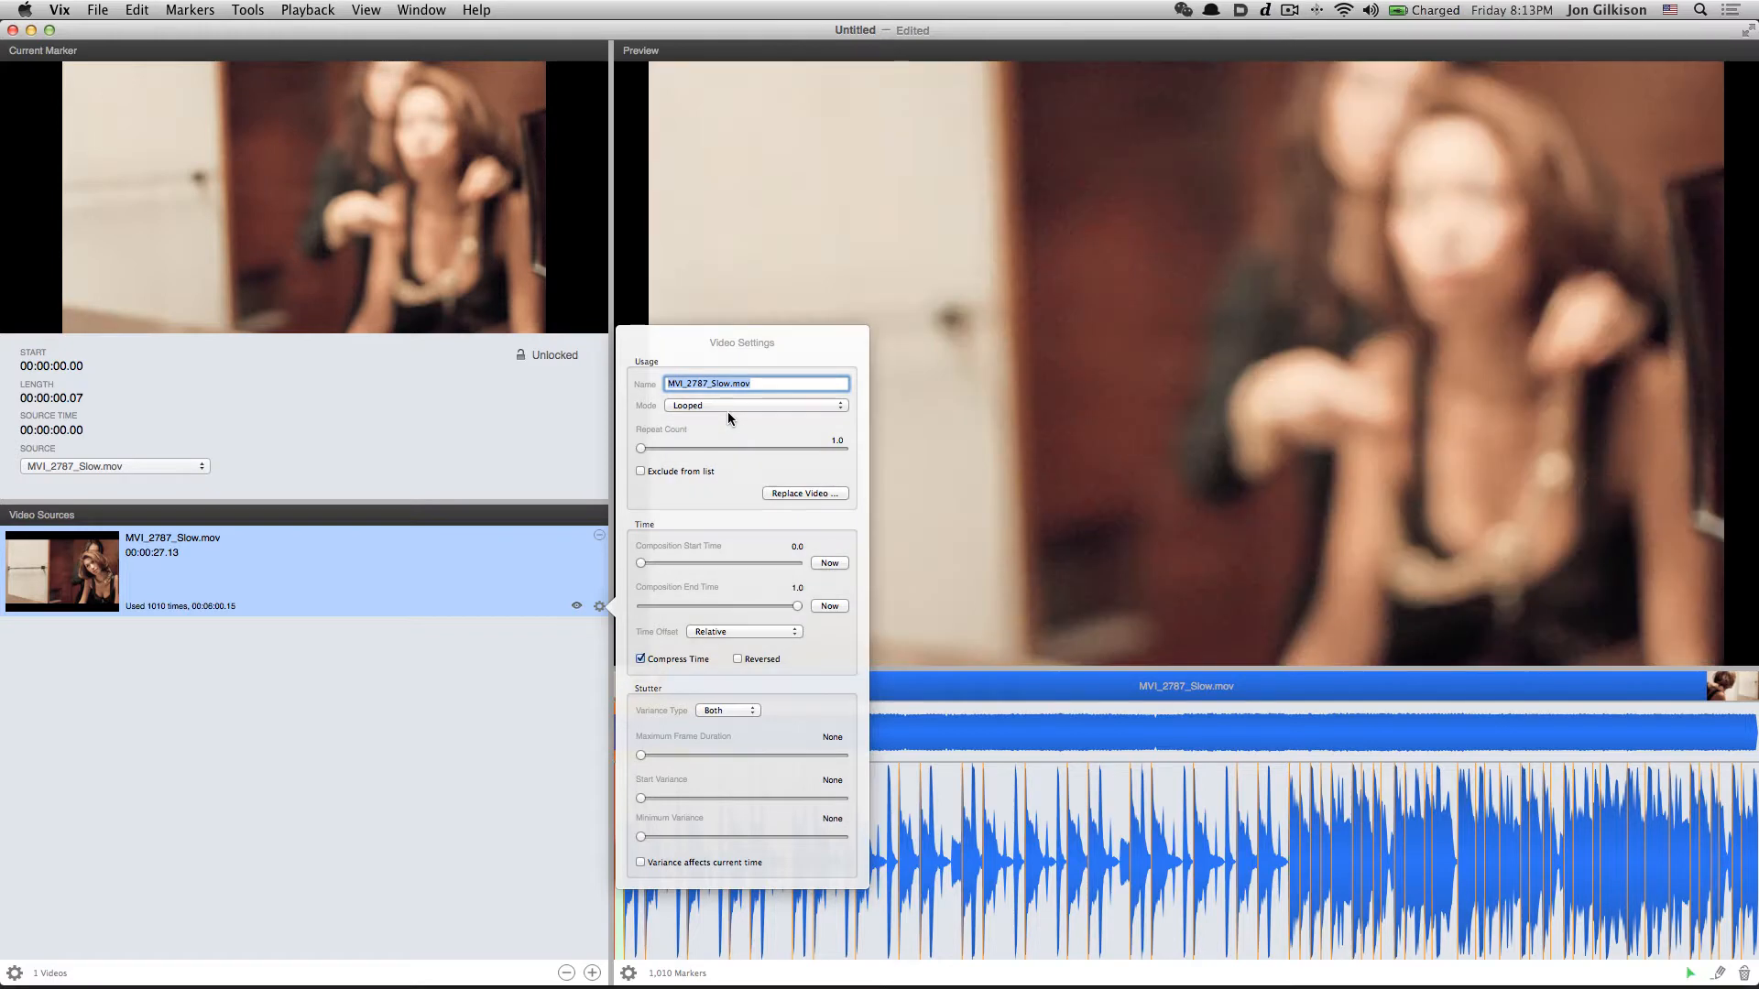
{"action": "left_click", "coordinate": [409, 806]}
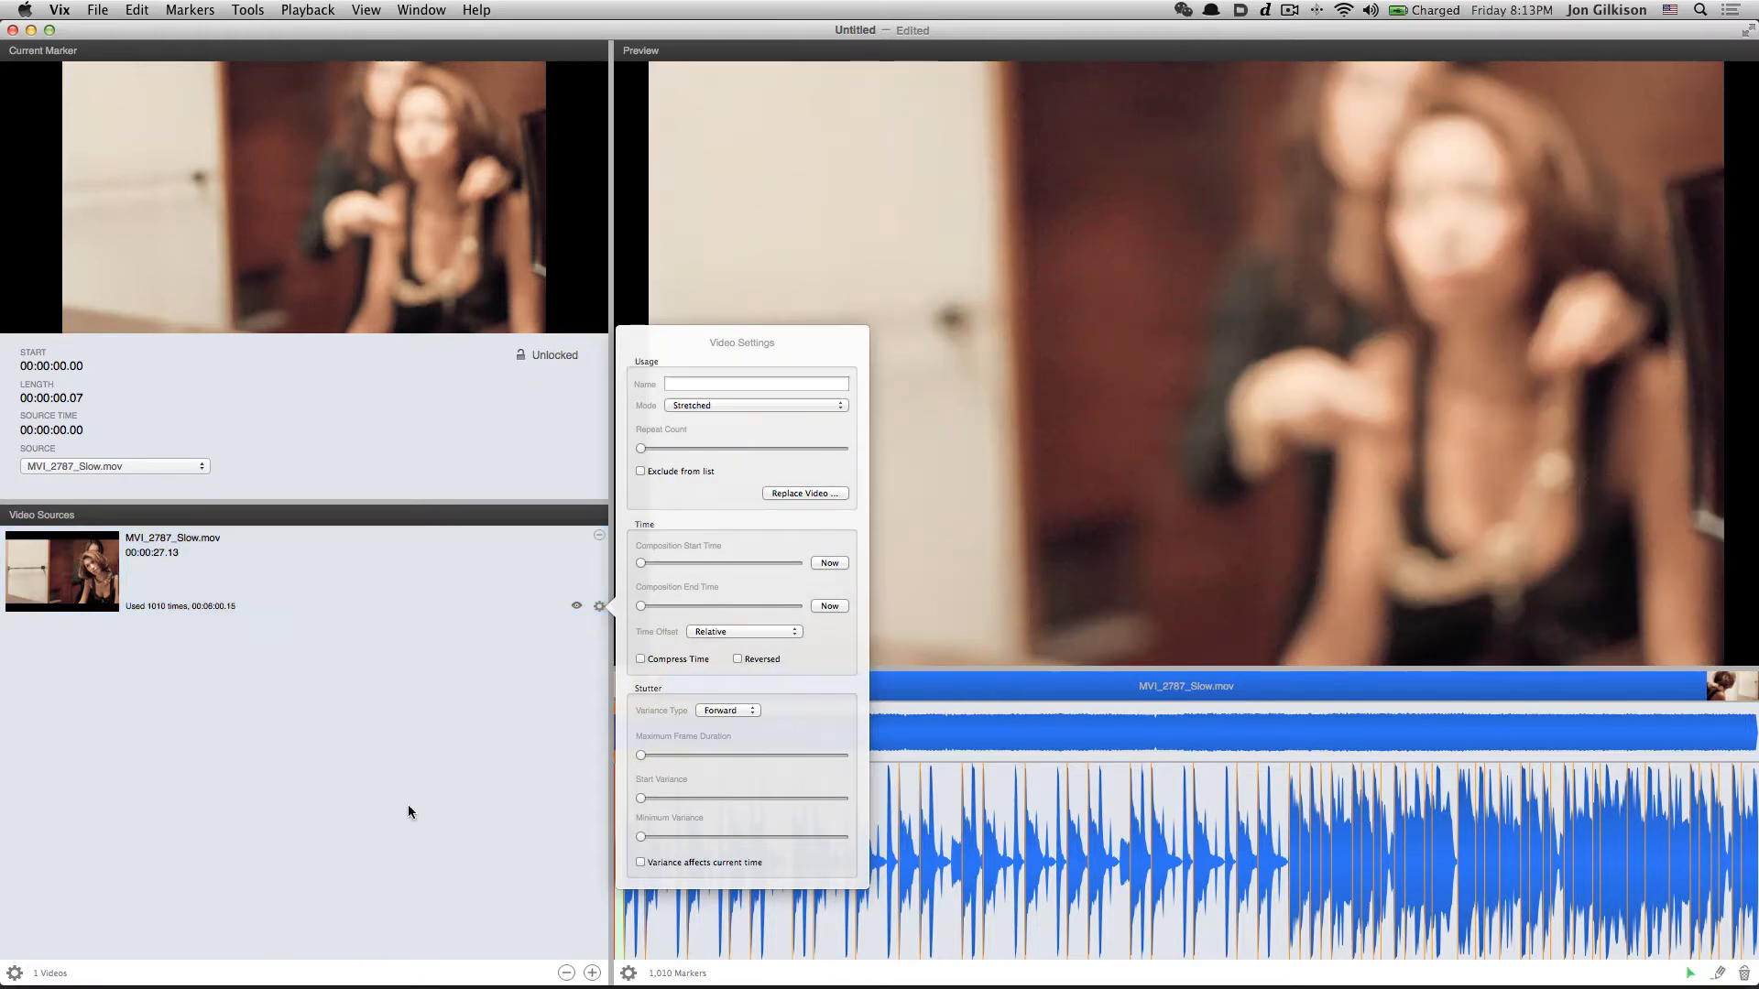
{"action": "mouse_move", "coordinate": [682, 656]}
{"action": "left_mouse_down"}
{"action": "mouse_move", "coordinate": [755, 655]}
{"action": "mouse_move", "coordinate": [833, 612]}
{"action": "mouse_move", "coordinate": [948, 607]}
{"action": "mouse_move", "coordinate": [660, 605]}
{"action": "left_mouse_up"}
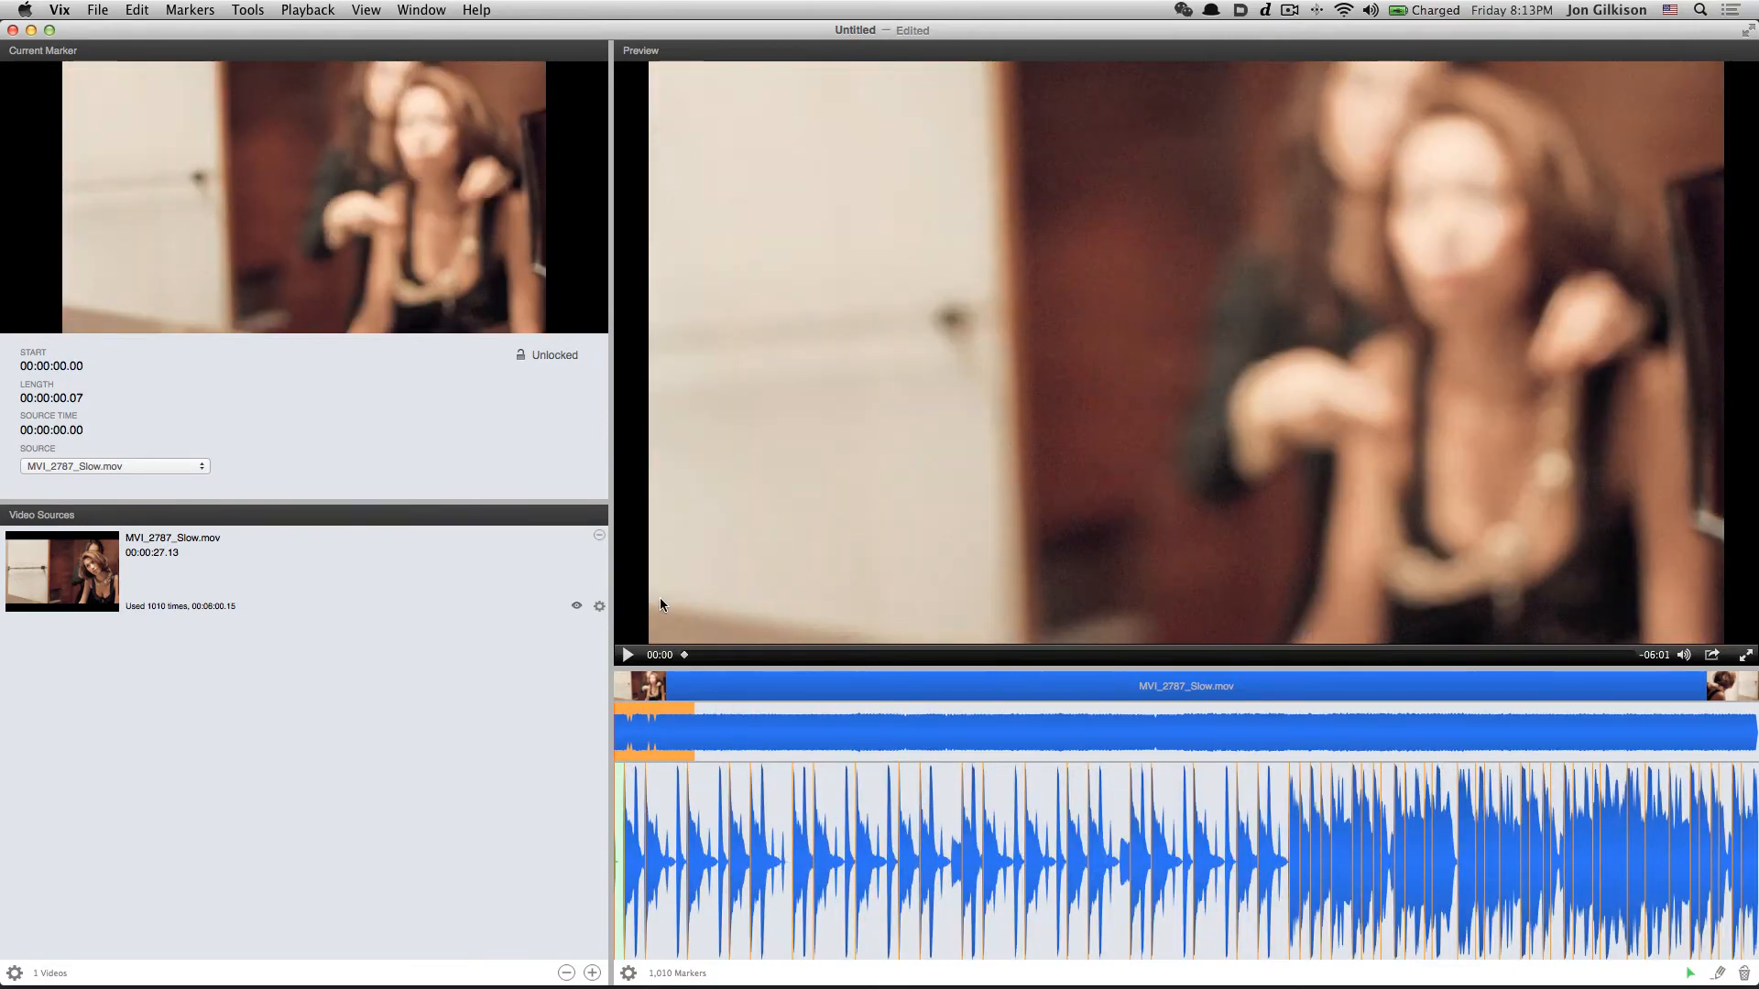
Look at the usage modes available for MVI_2787_Slow.mov without changing its setting, keeping the playhead at the start
{"action": "left_click", "coordinate": [599, 609]}
{"action": "left_click", "coordinate": [698, 406]}
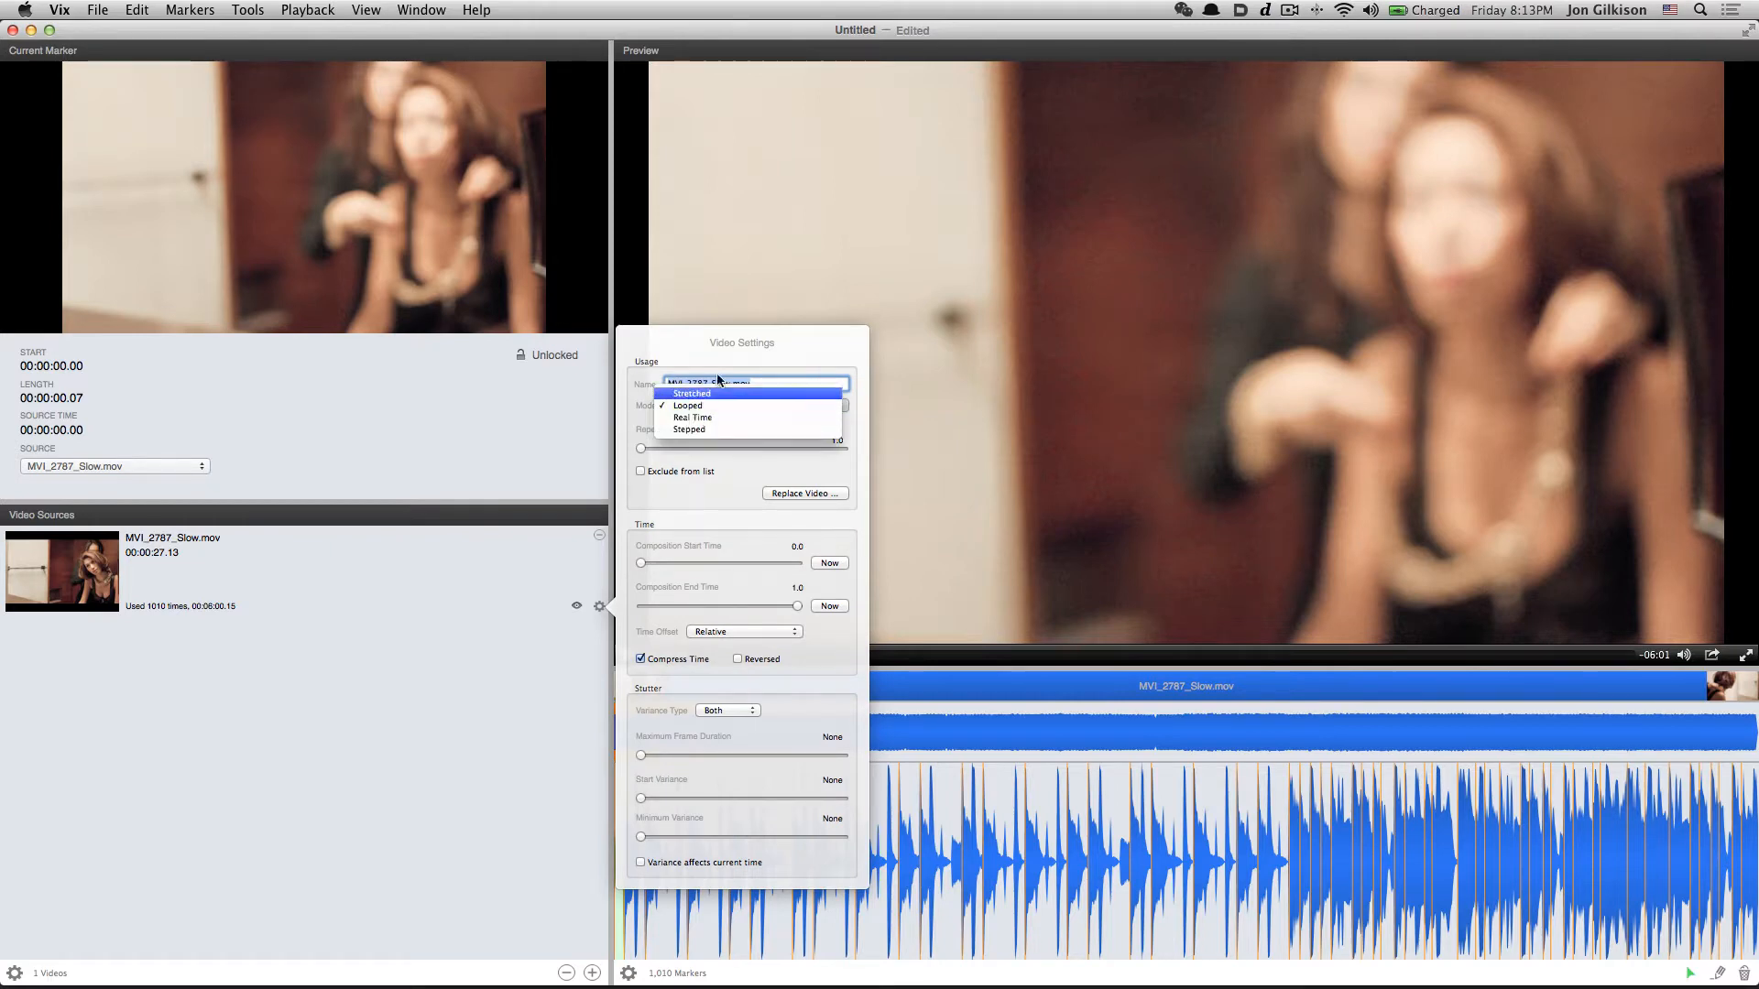
{"action": "left_click", "coordinate": [685, 494]}
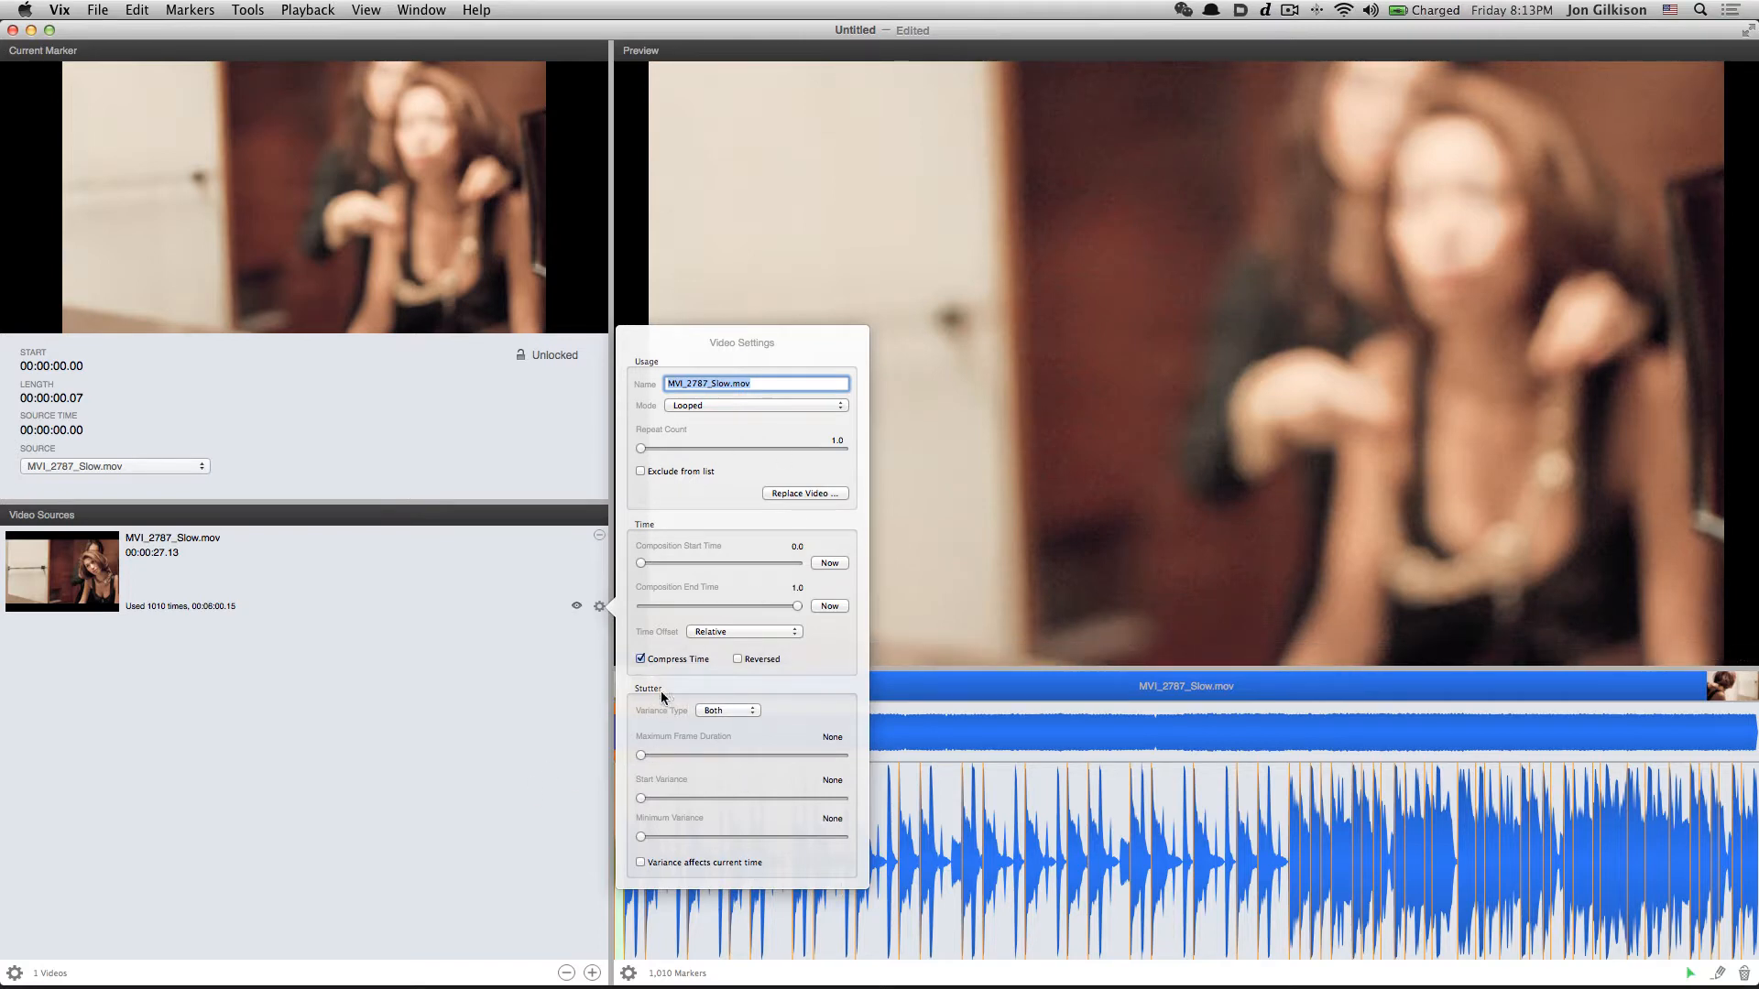
{"action": "left_click", "coordinate": [453, 748]}
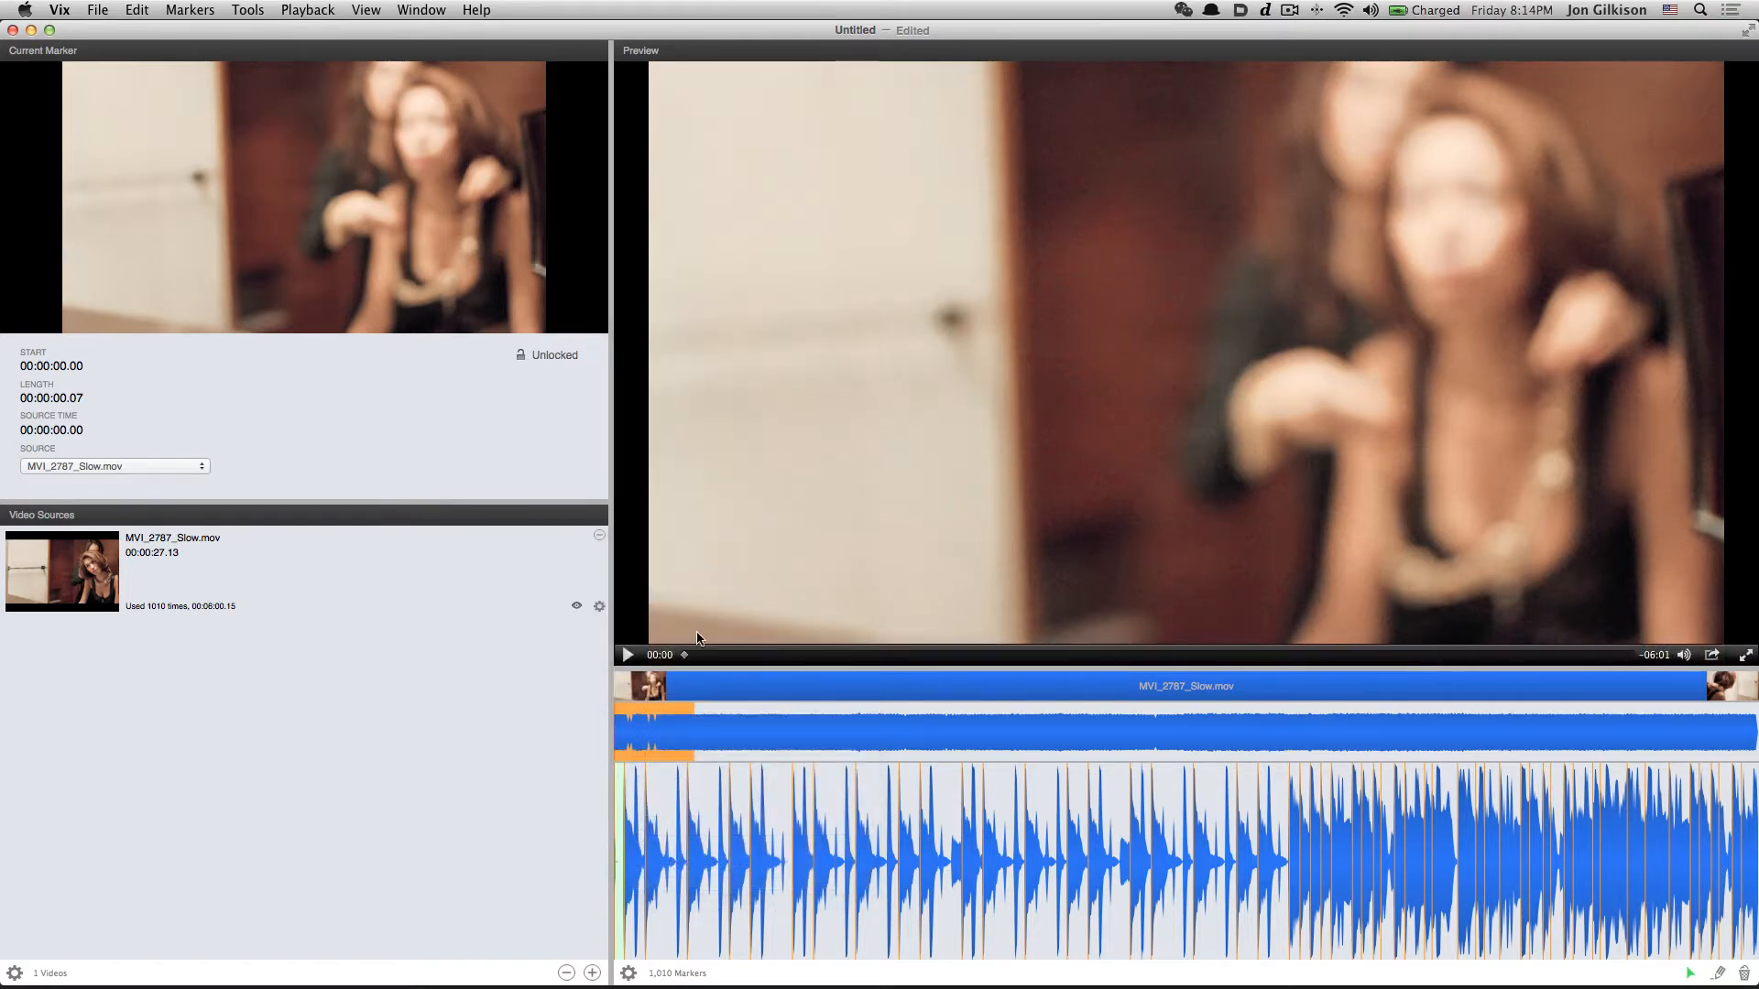
{"action": "mouse_move", "coordinate": [687, 655]}
{"action": "left_mouse_down"}
{"action": "mouse_move", "coordinate": [878, 656]}
{"action": "mouse_move", "coordinate": [619, 665]}
{"action": "left_mouse_up"}
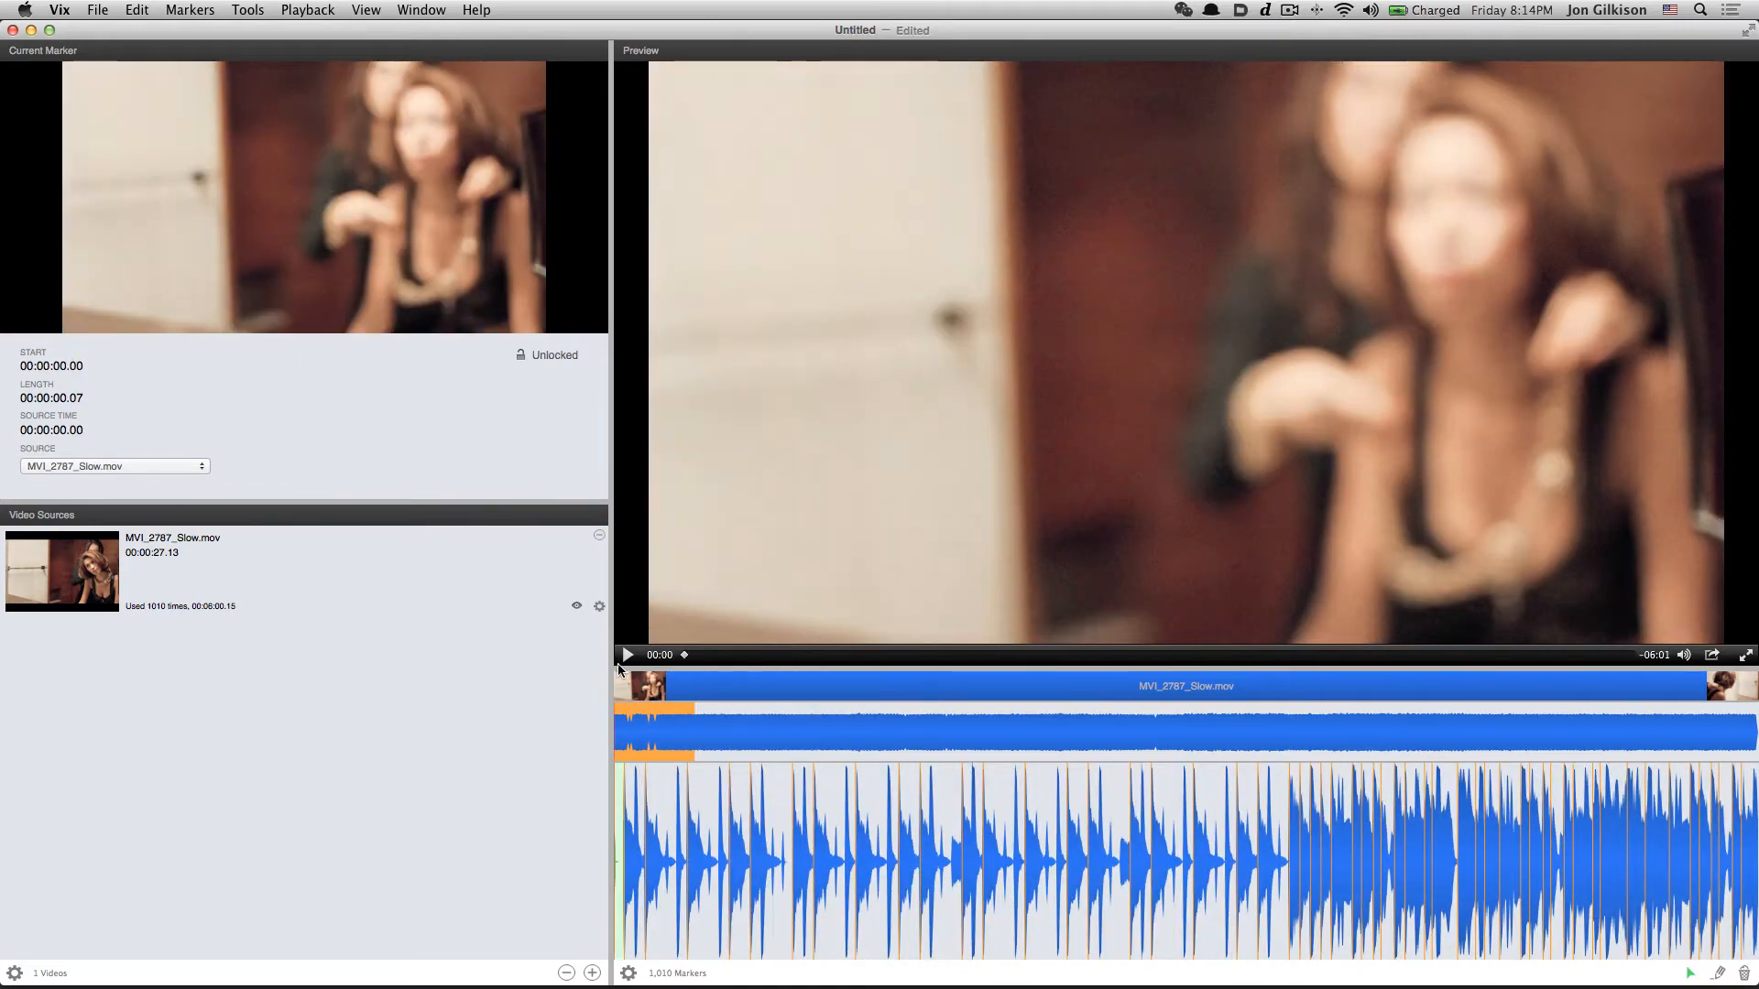
Set the usage mode of MVI_2787_Slow.mov to Stretched
{"action": "left_click", "coordinate": [598, 607]}
{"action": "left_click", "coordinate": [682, 404]}
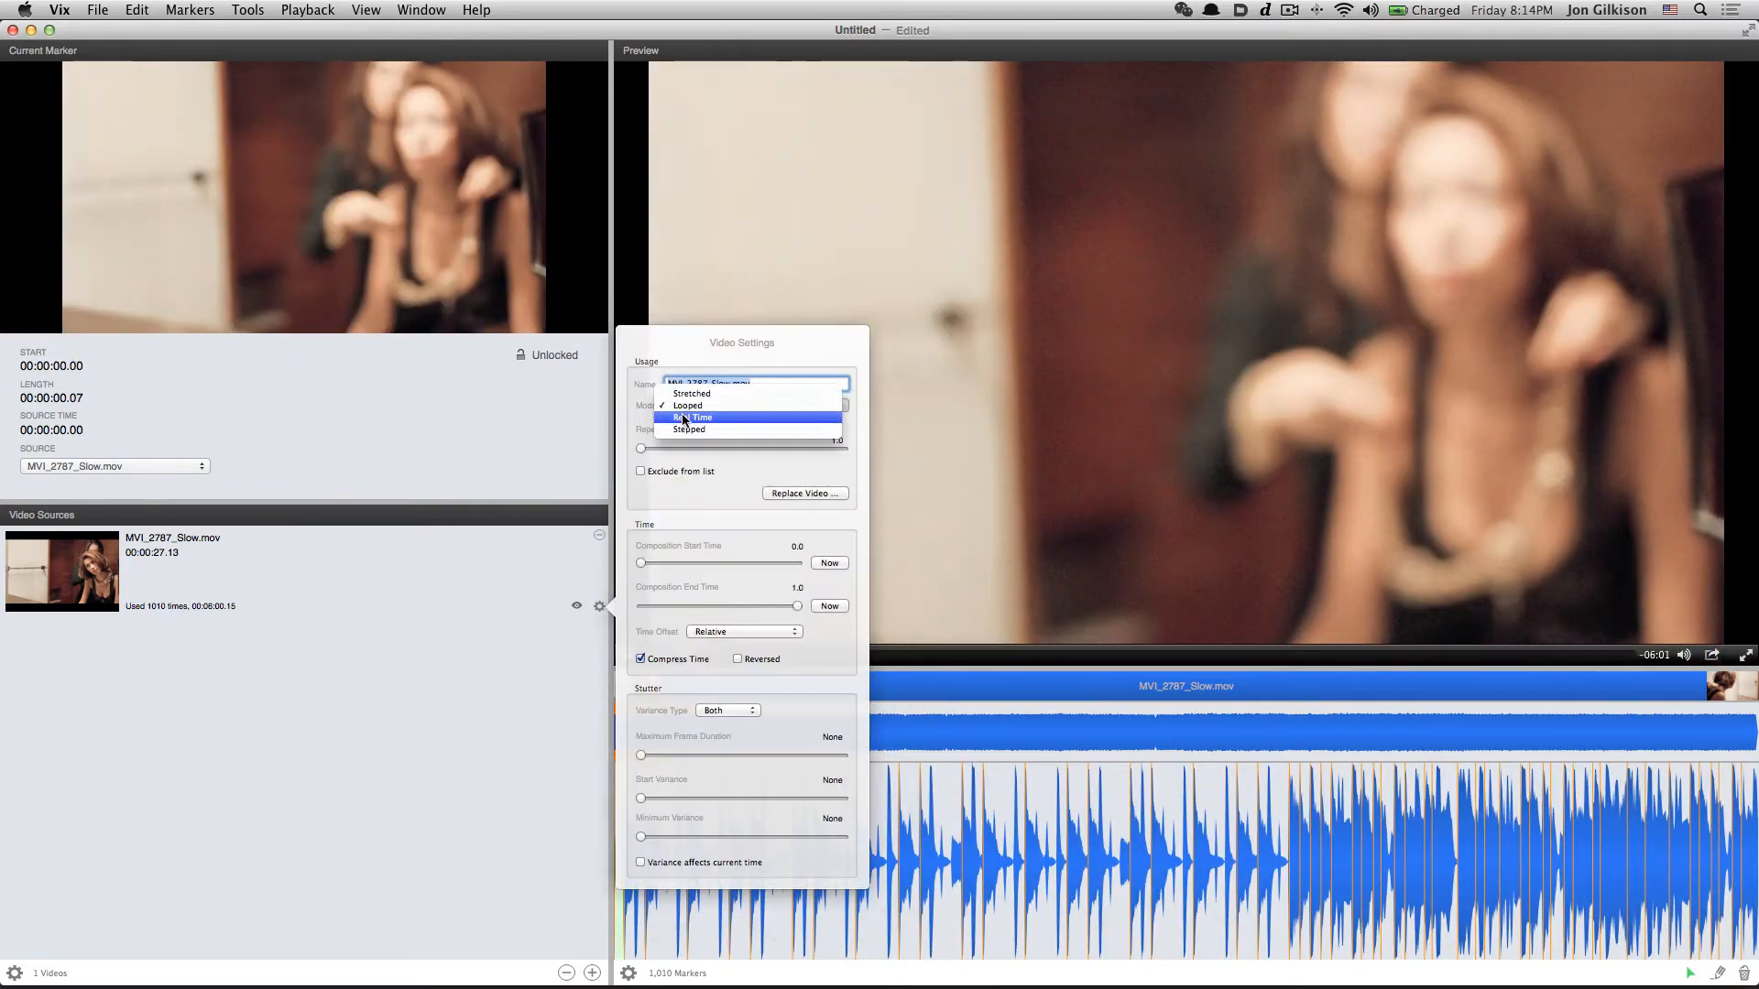
{"action": "left_click", "coordinate": [692, 394]}
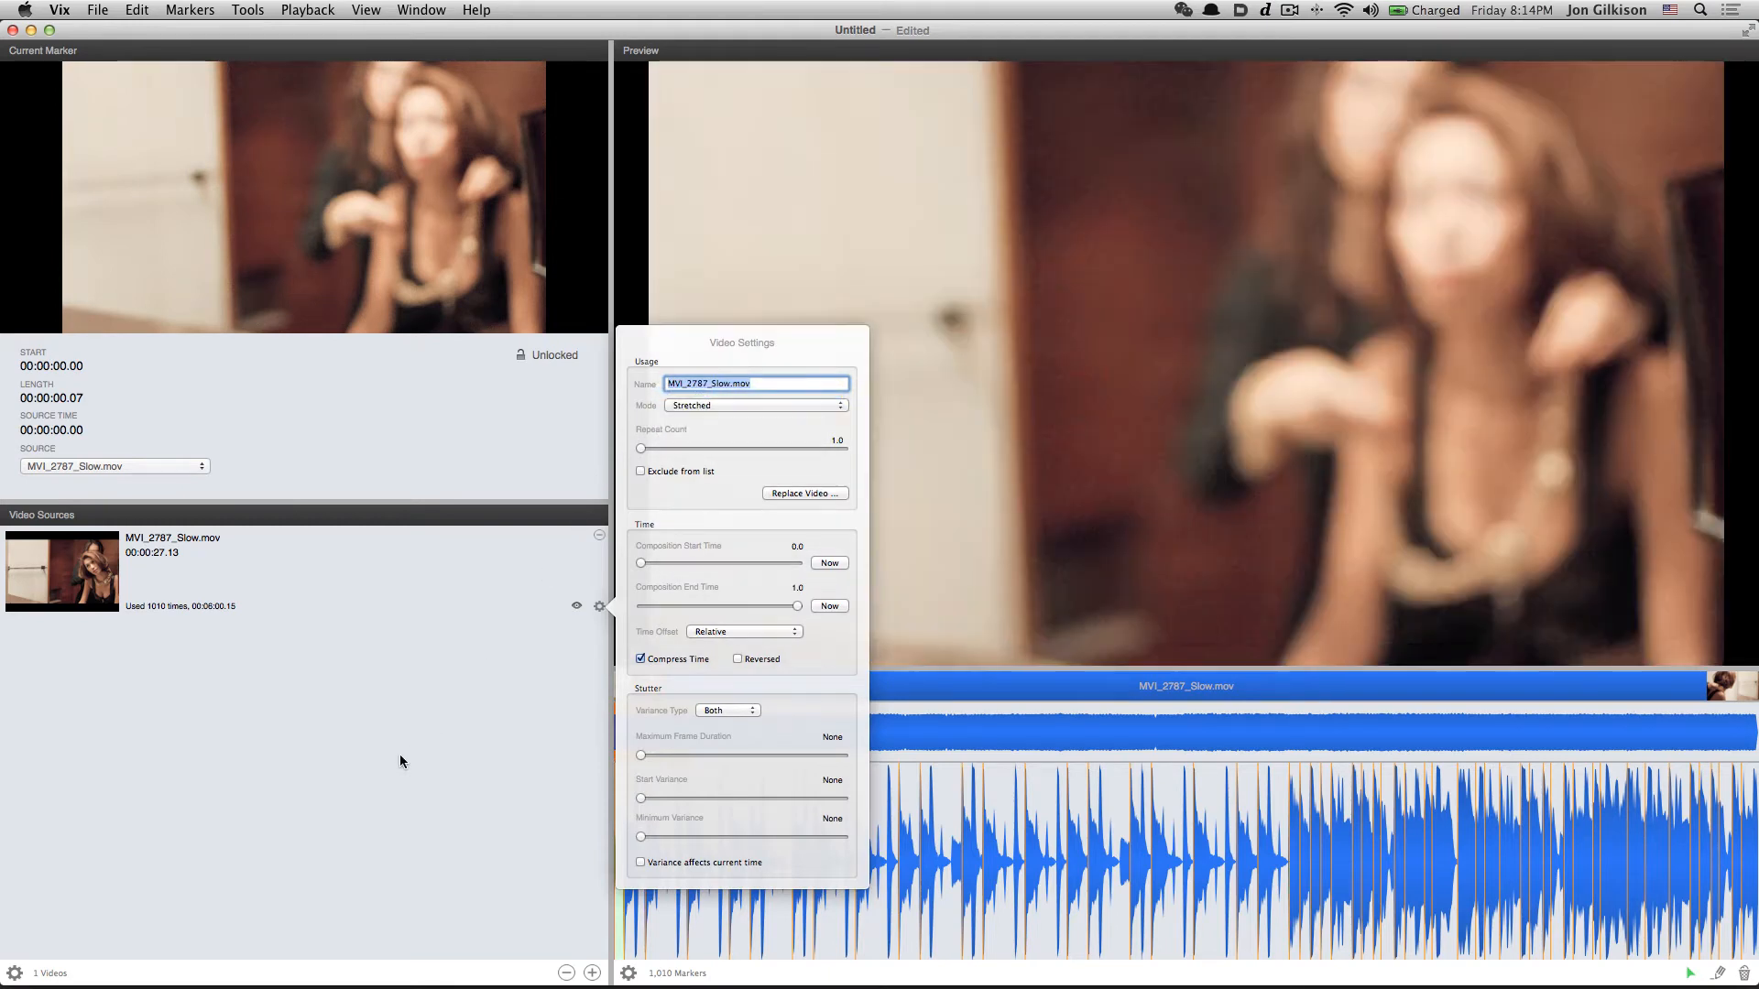
Play the edit with the stretched clip to about 5 seconds, pause it and return the playhead to the start
{"action": "left_click", "coordinate": [410, 793]}
{"action": "mouse_move", "coordinate": [681, 667]}
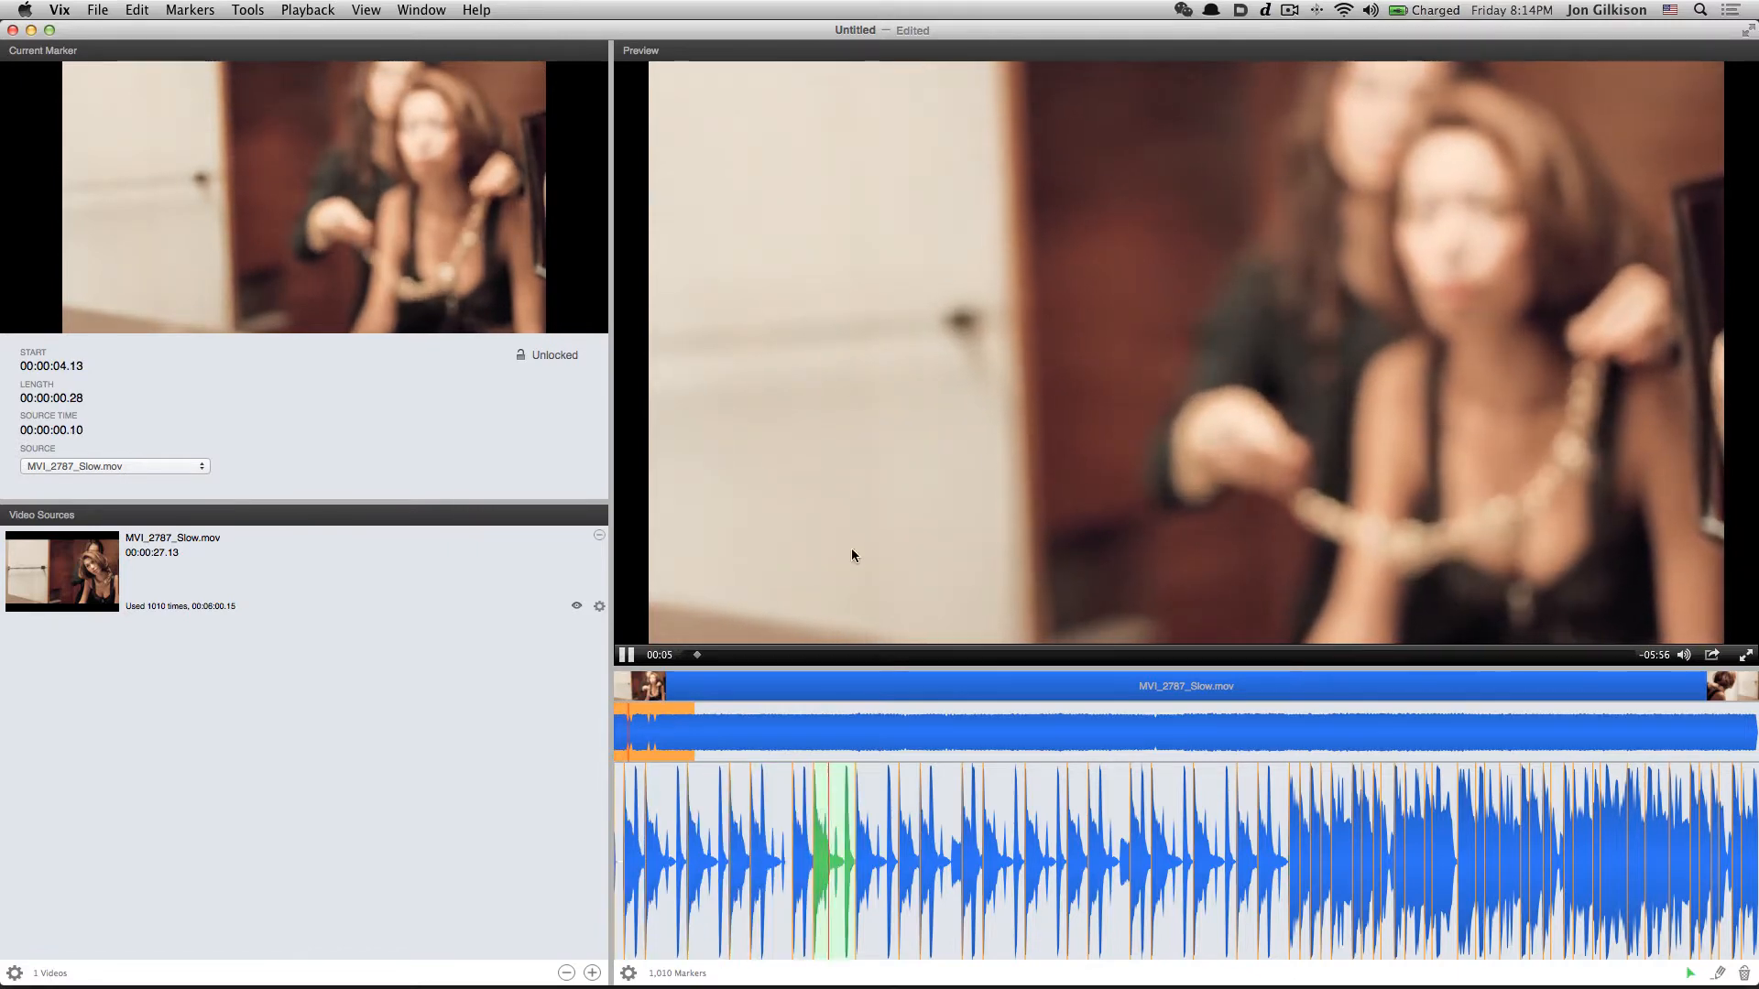
{"action": "left_click", "coordinate": [631, 655]}
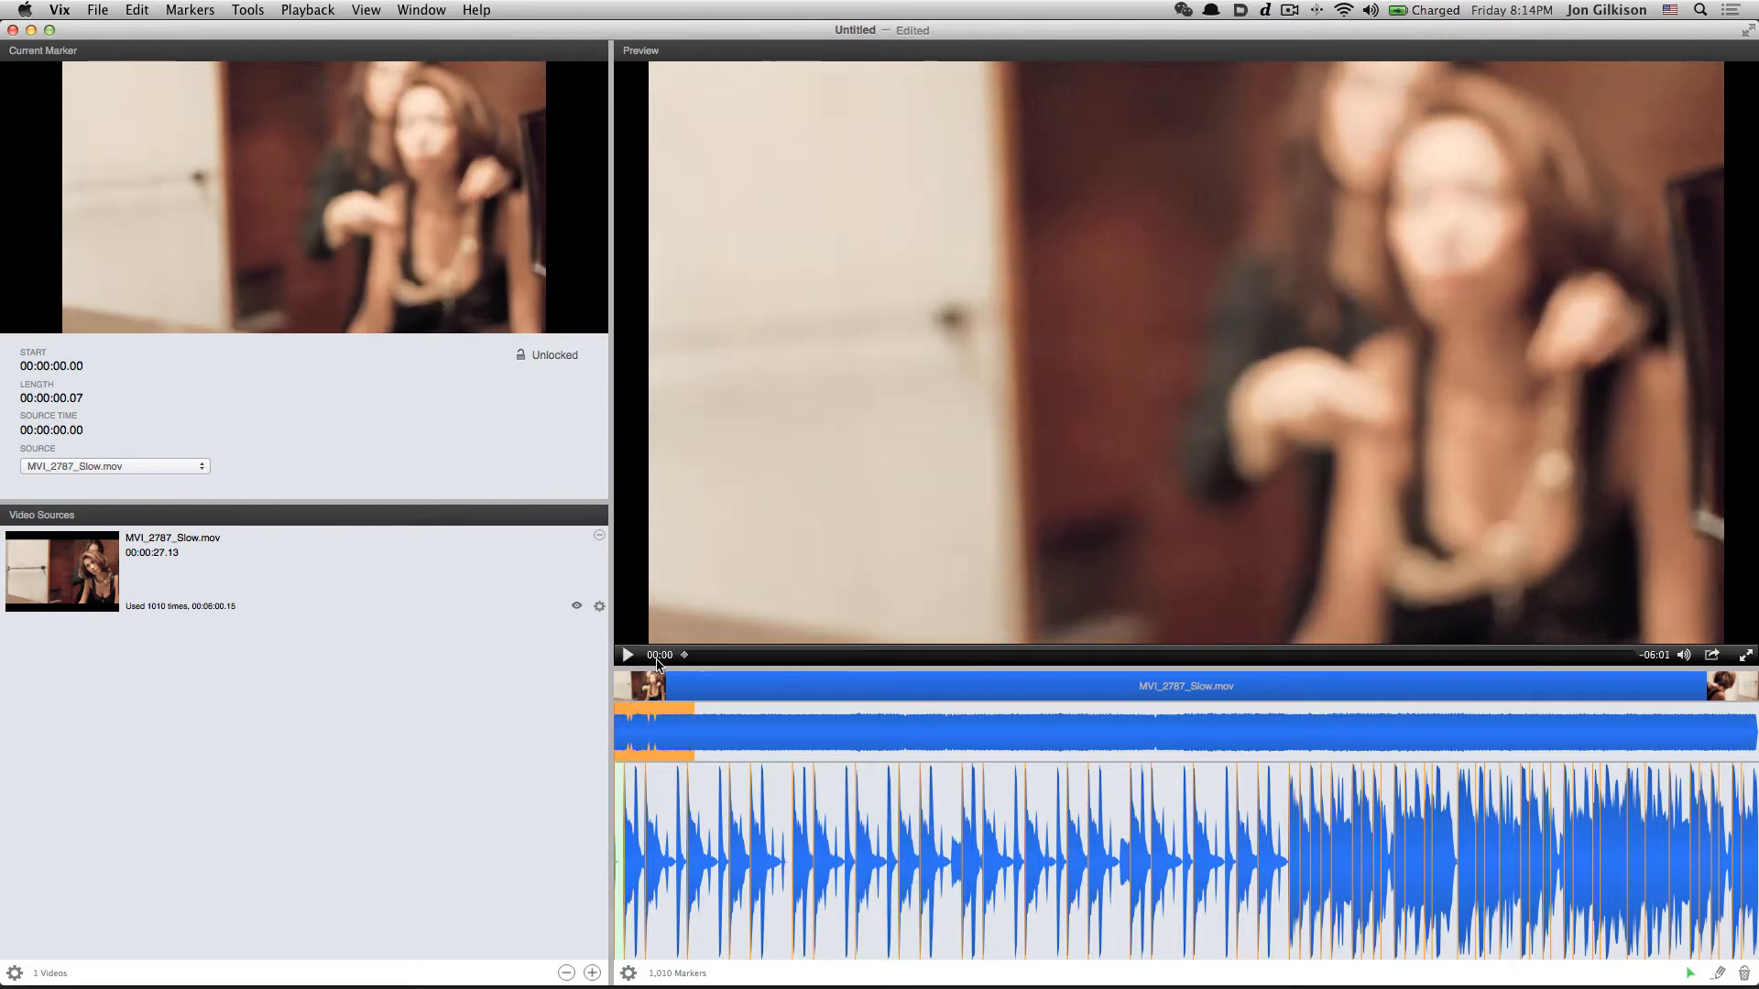
Set the stutter start variance of MVI_2787_Slow.mov to 240 and its minimum variance to 90, and play the edit to about 24 seconds
{"action": "left_click", "coordinate": [600, 607]}
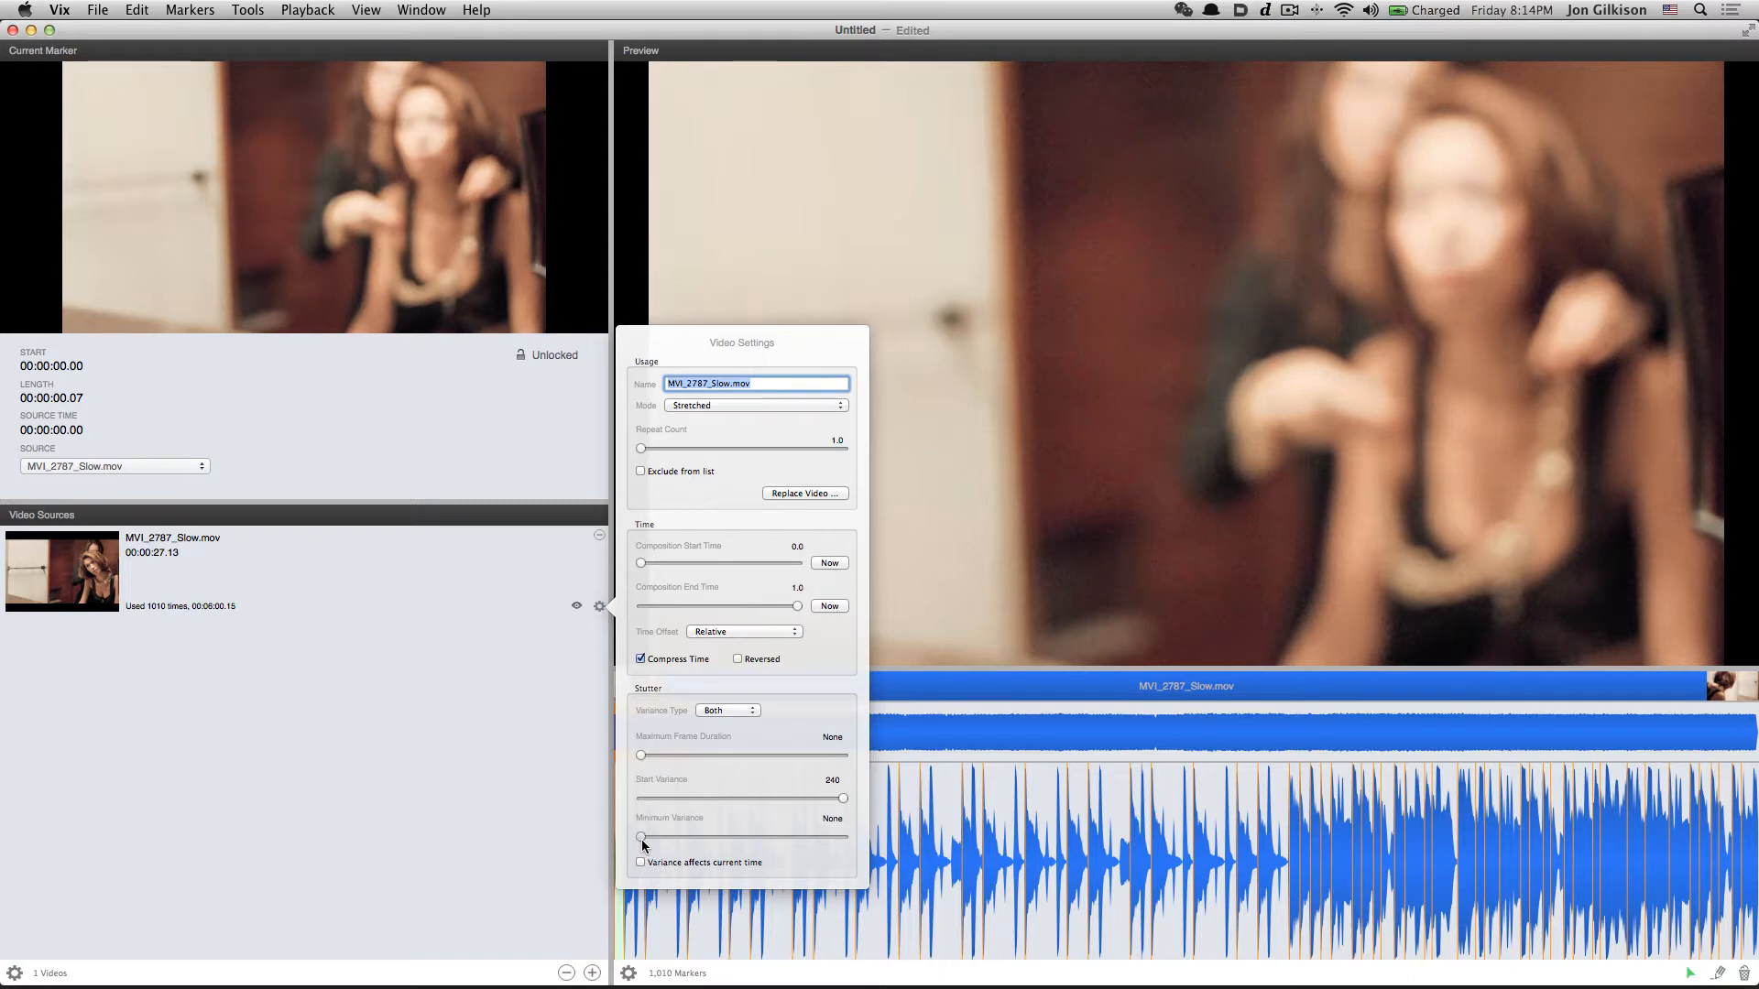
{"action": "left_click_drag", "start_coordinate": [643, 841], "coordinate": [717, 843]}
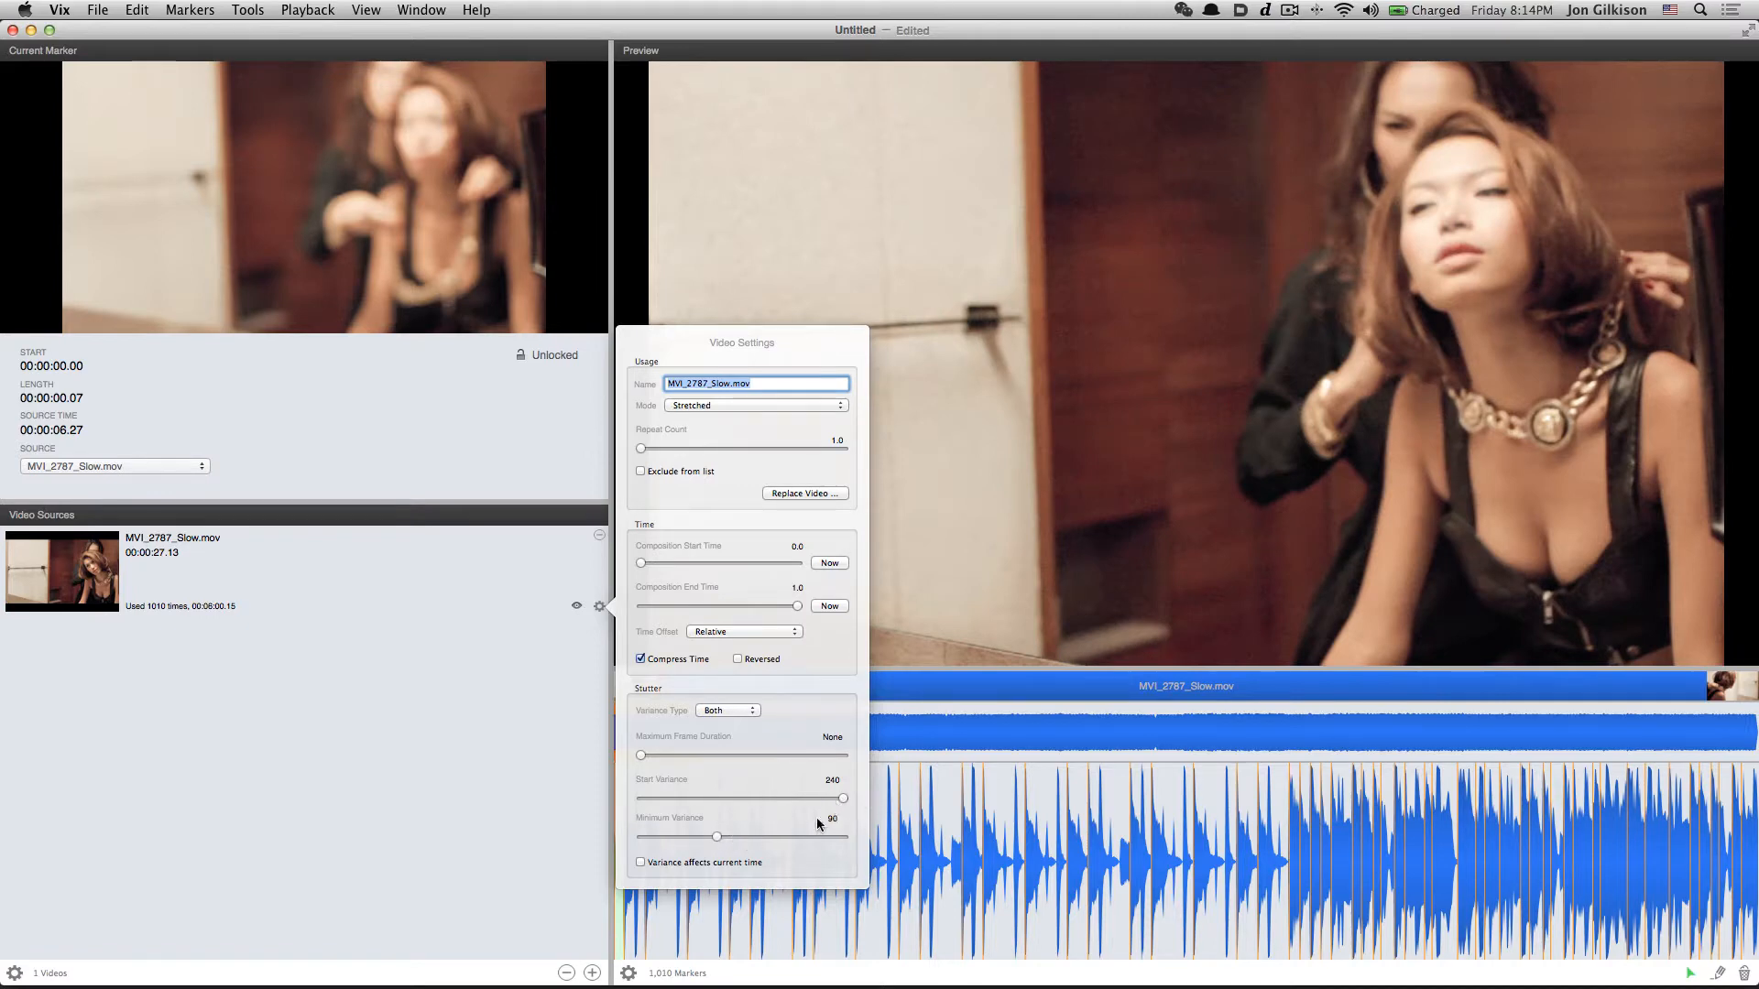
{"action": "left_click", "coordinate": [496, 863]}
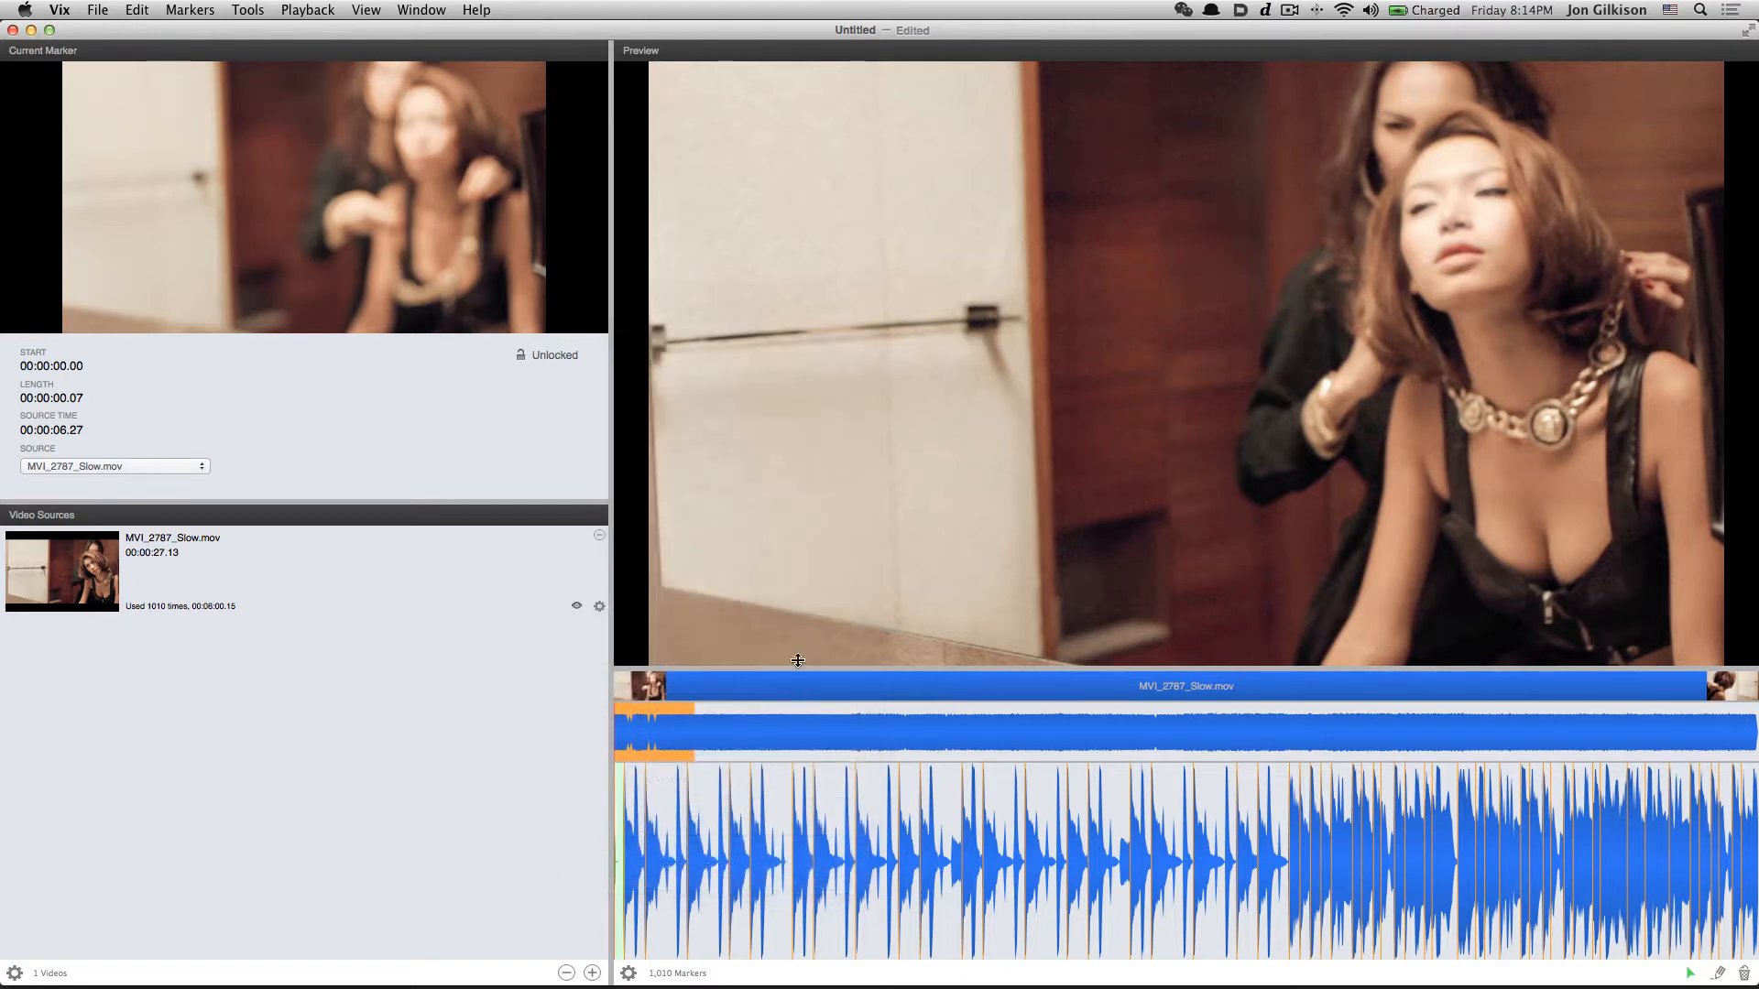
{"action": "left_click", "coordinate": [627, 656]}
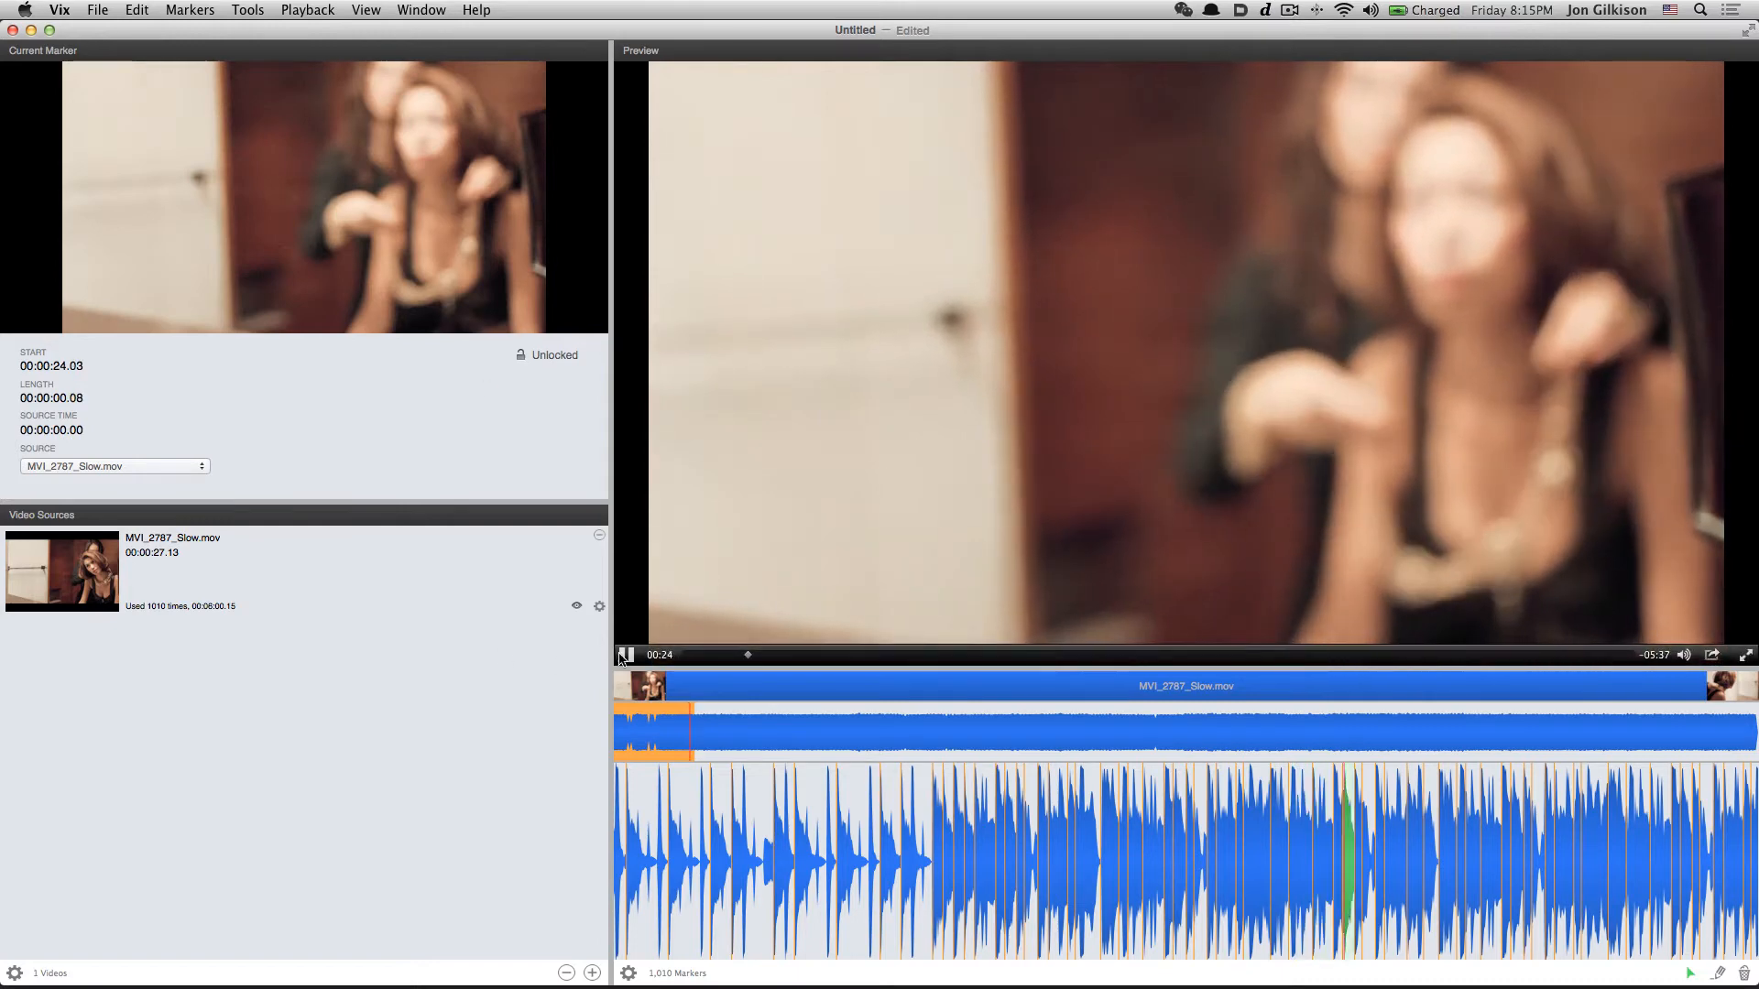
{"action": "key", "text": "space"}
Set the stutter variance type of MVI_2787_Slow.mov to Forward and play the edit to about 30 seconds
{"action": "left_click", "coordinate": [599, 607]}
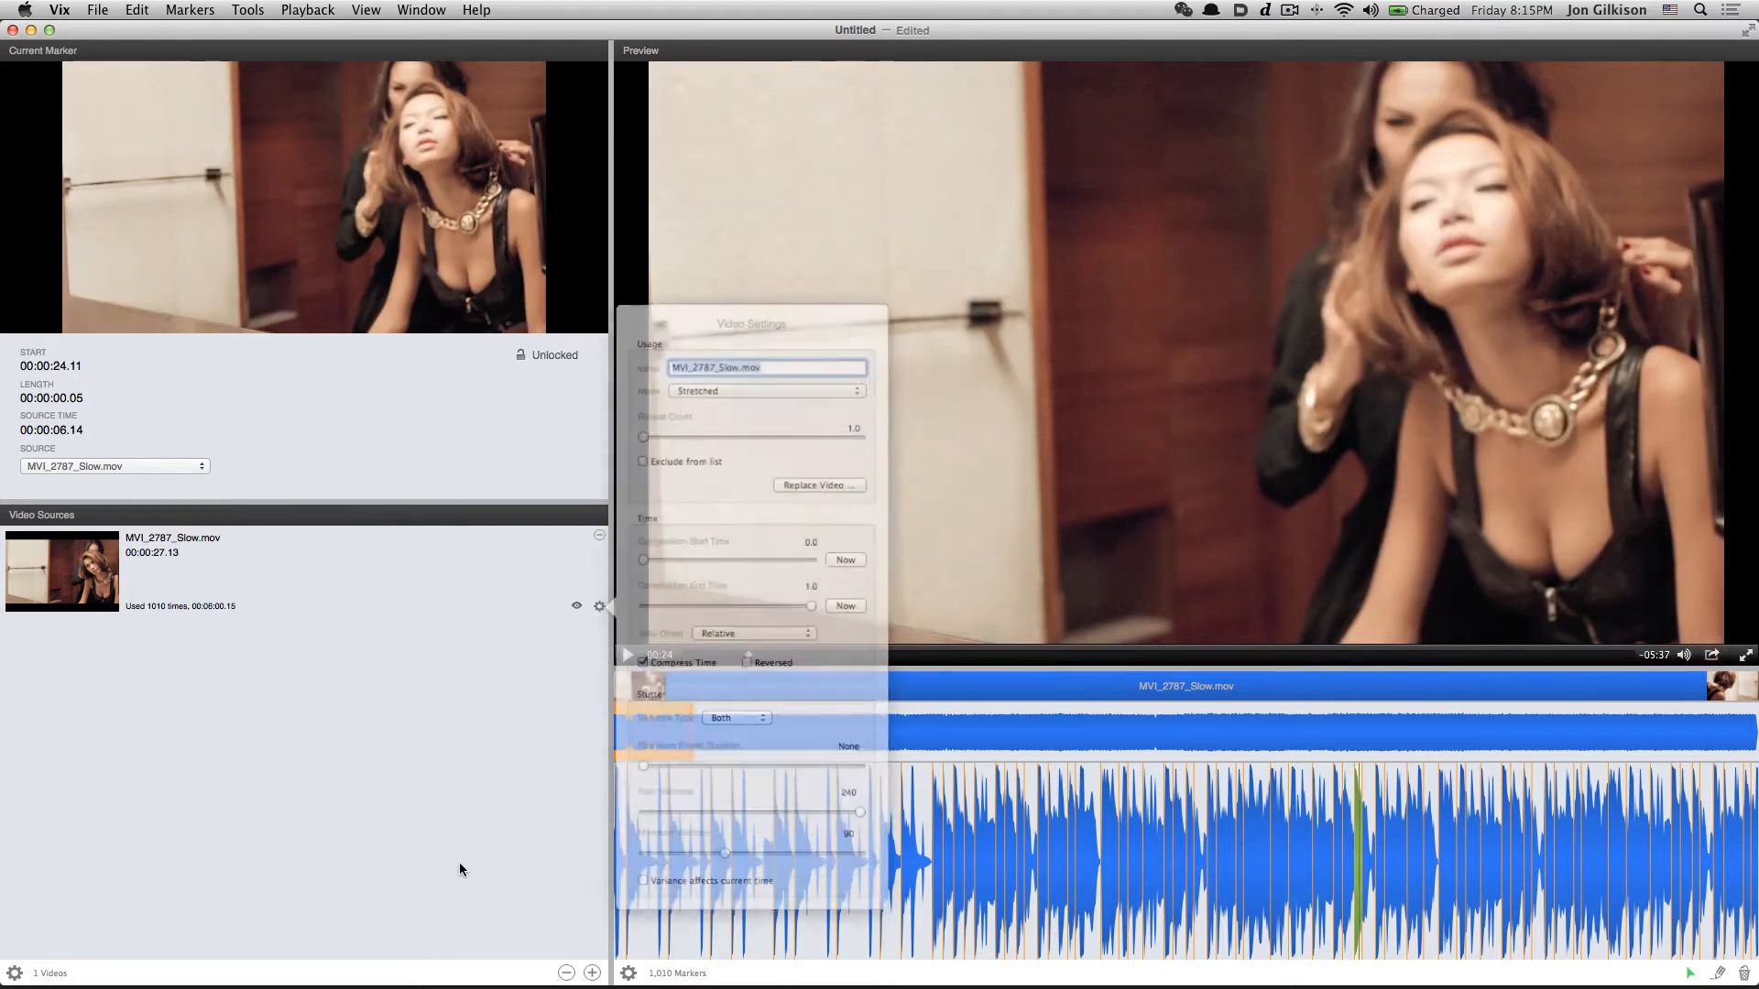
{"action": "left_click", "coordinate": [728, 711]}
{"action": "left_click", "coordinate": [731, 713]}
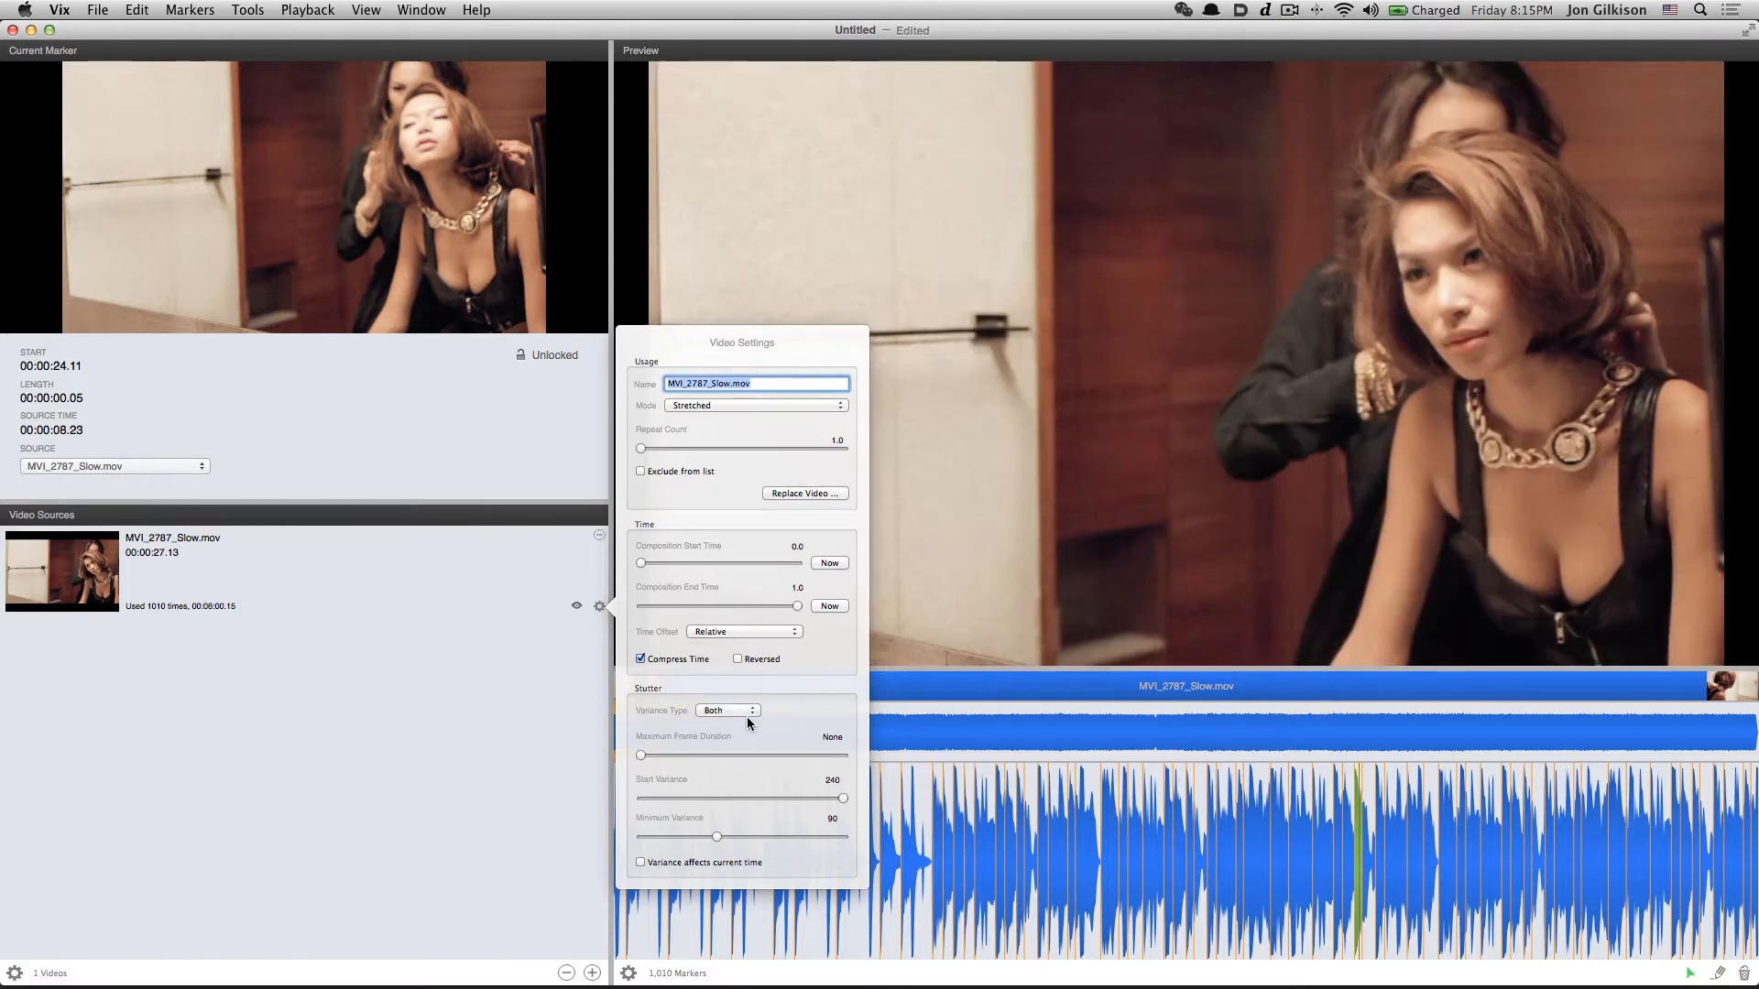
{"action": "left_click", "coordinate": [746, 714]}
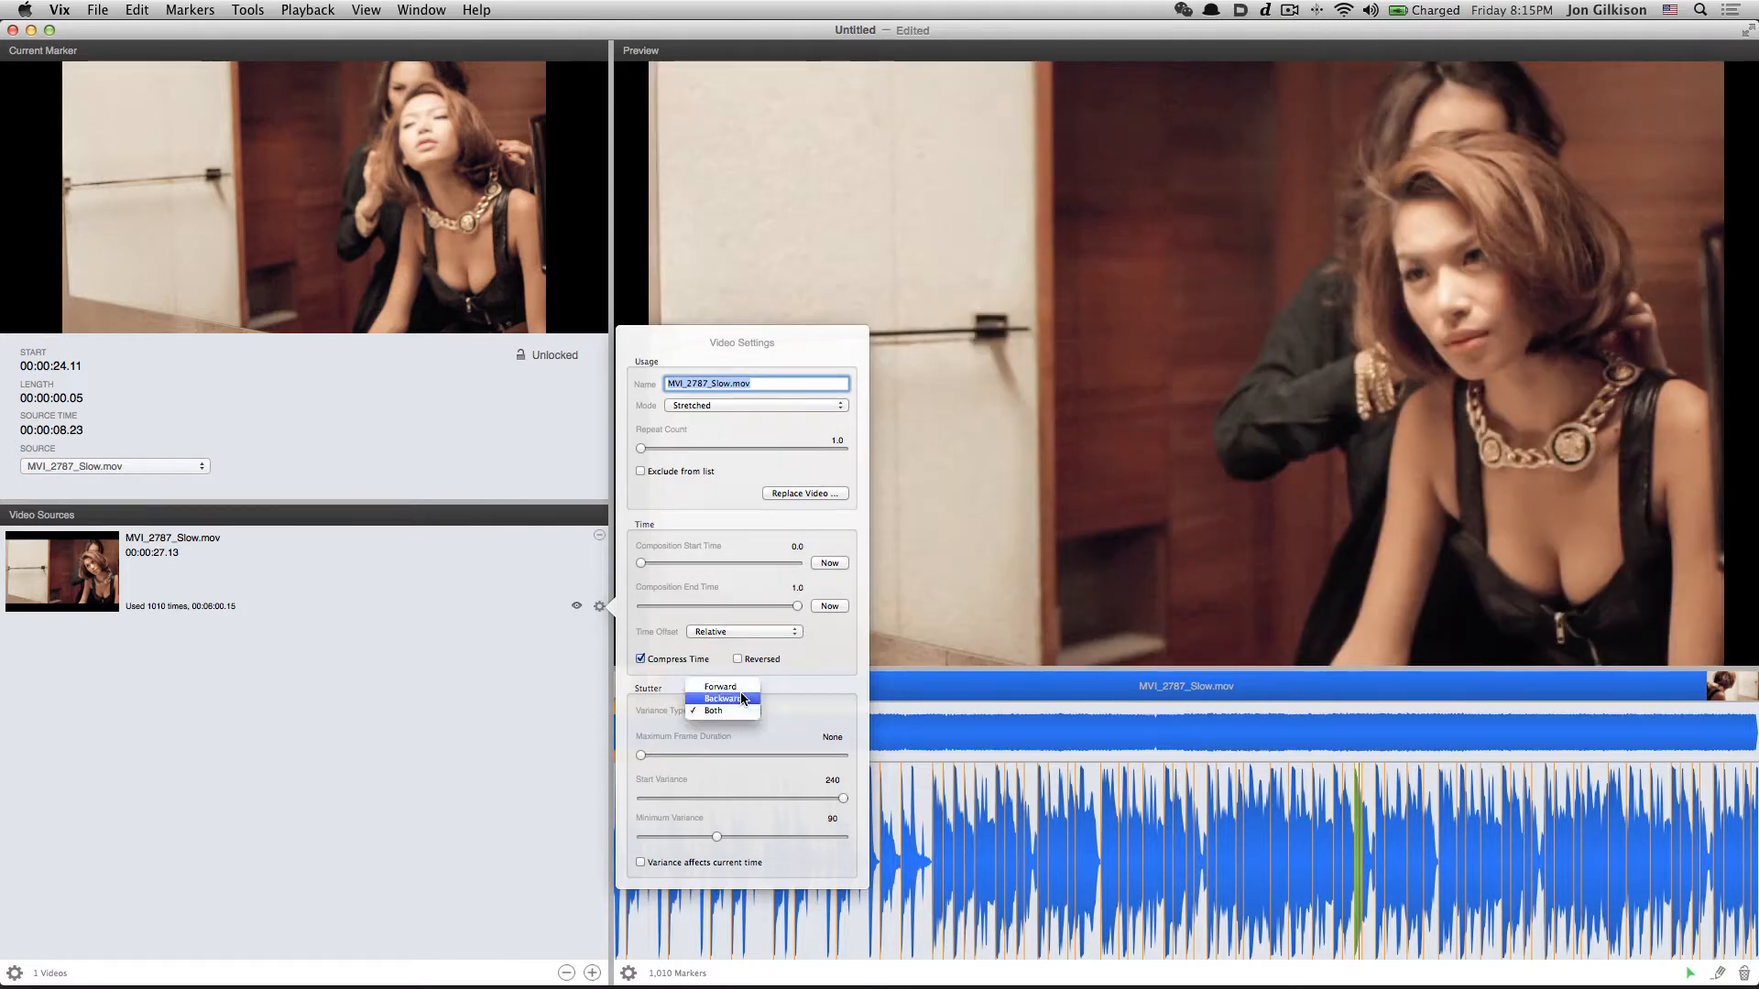
{"action": "left_click", "coordinate": [736, 687]}
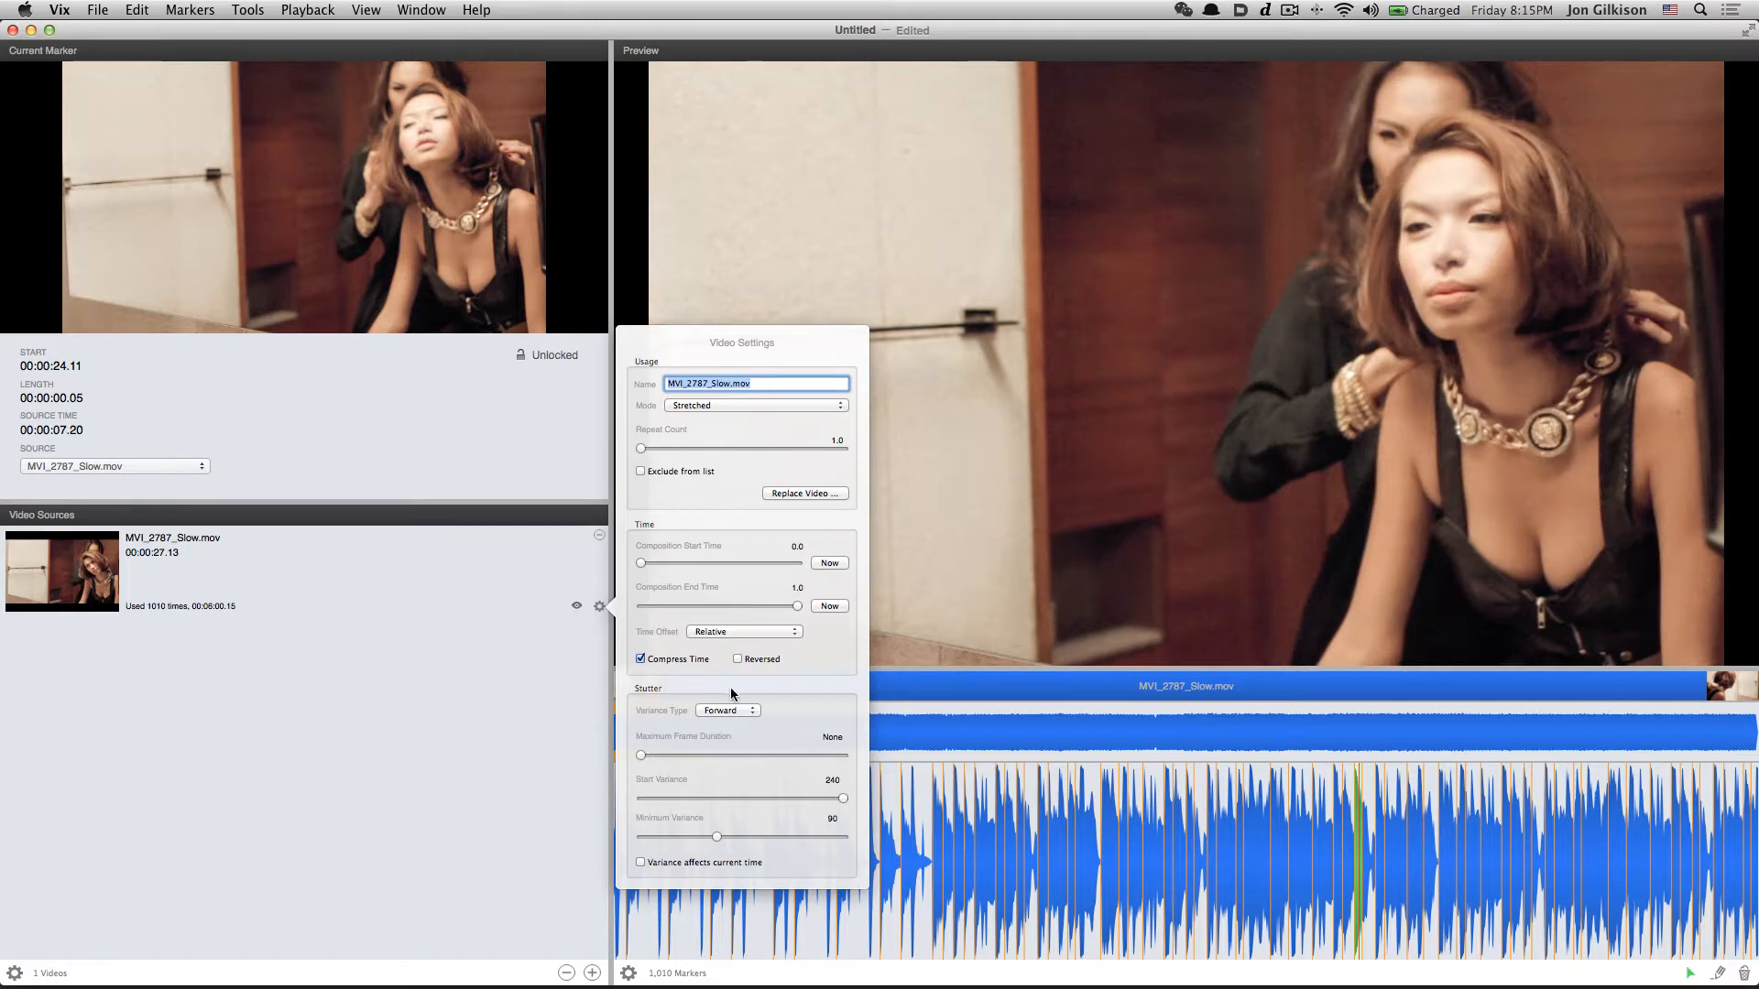
{"action": "left_click", "coordinate": [442, 729]}
{"action": "mouse_move", "coordinate": [672, 648]}
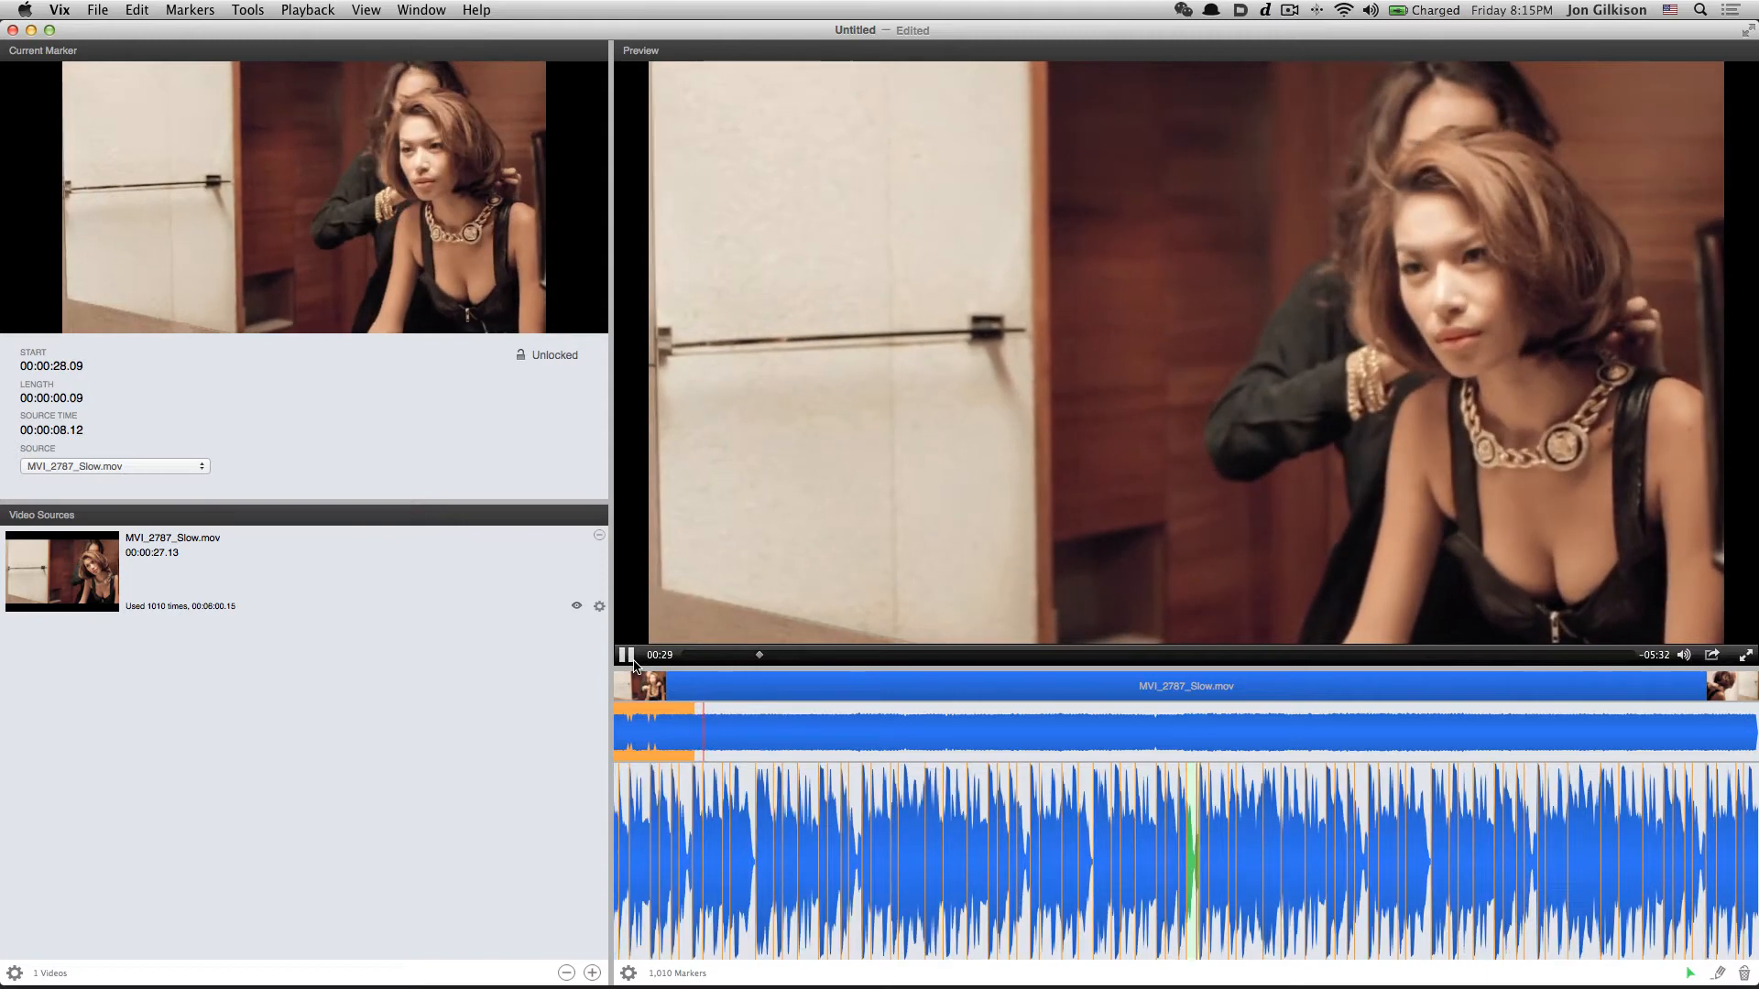
{"action": "left_click", "coordinate": [628, 656]}
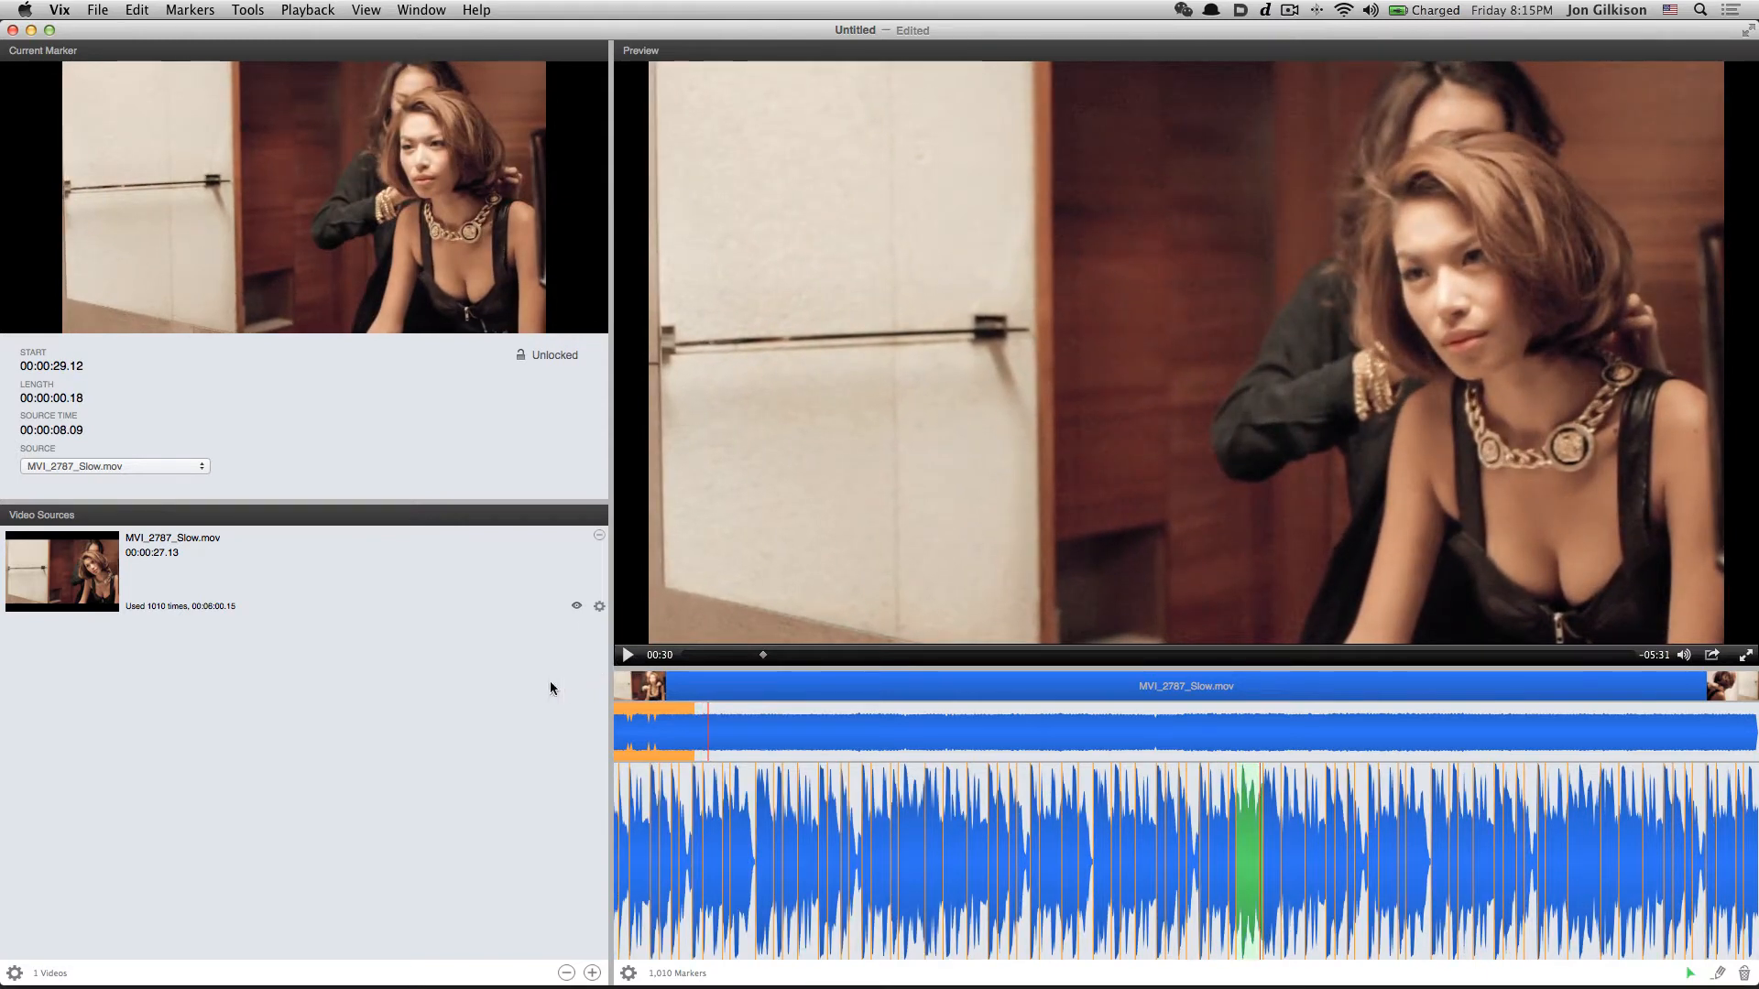
Set the stutter variance type of MVI_2787_Slow.mov to Backward and play the edit from near the start to about 12 seconds
{"action": "left_click", "coordinate": [598, 607]}
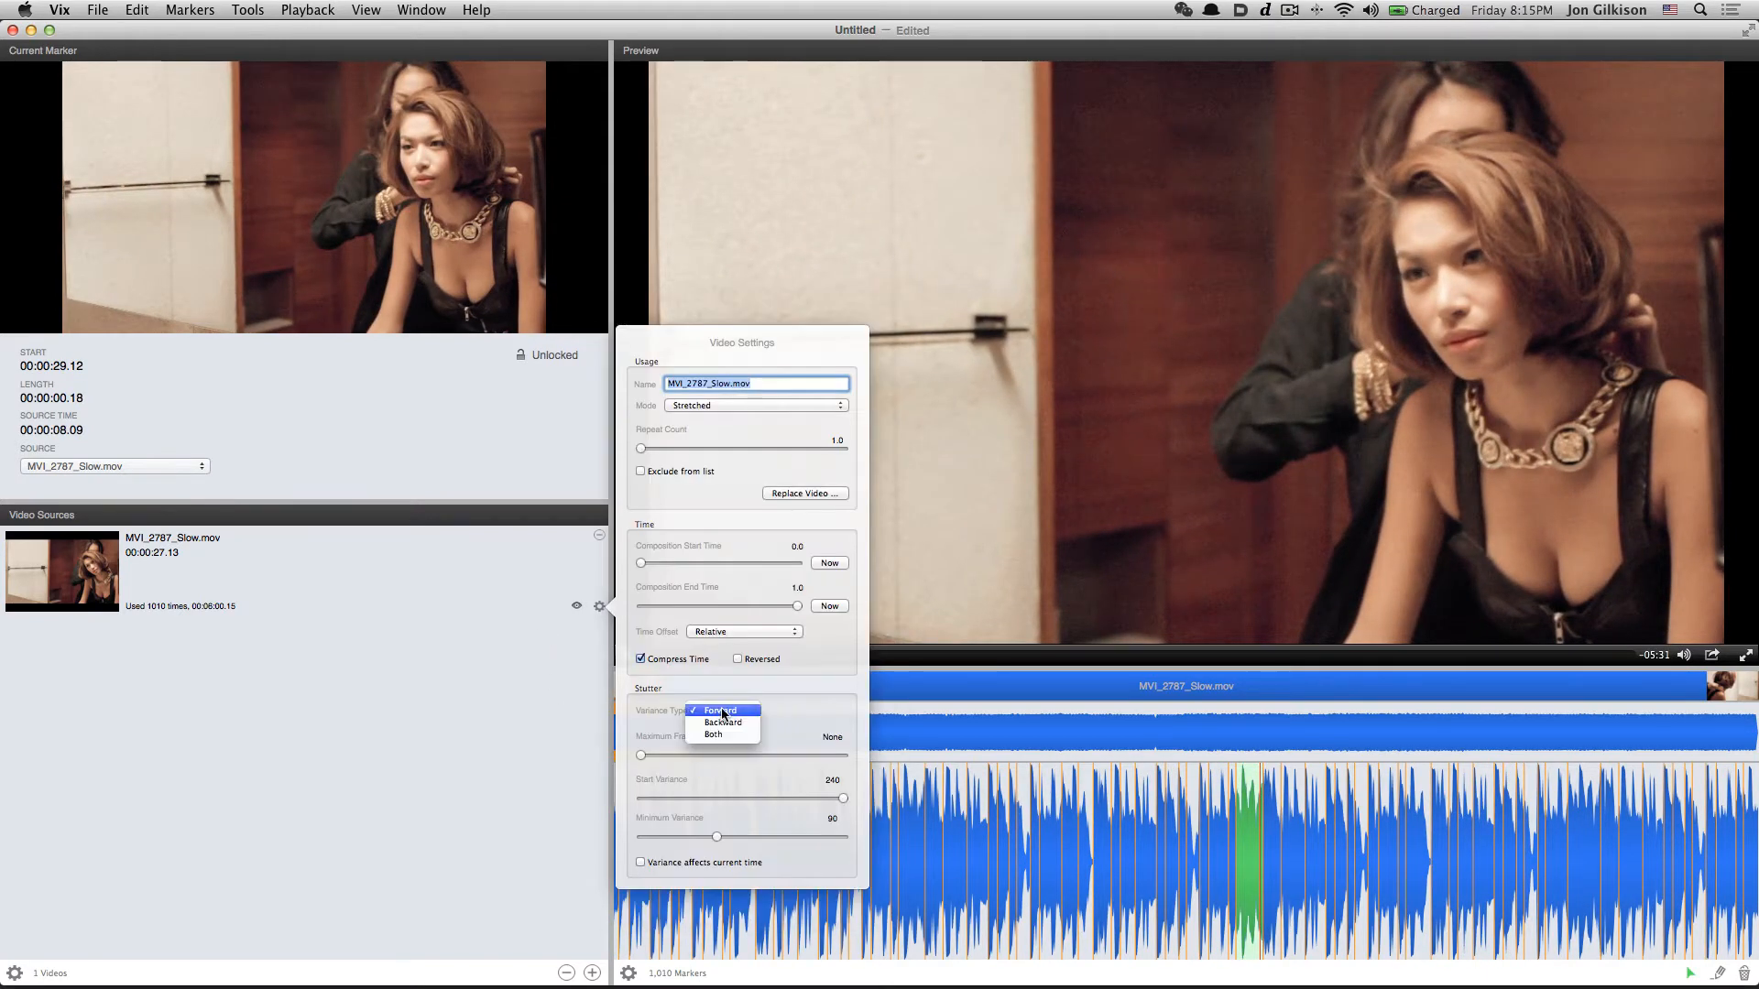
{"action": "left_click", "coordinate": [482, 745]}
{"action": "left_click", "coordinate": [482, 745]}
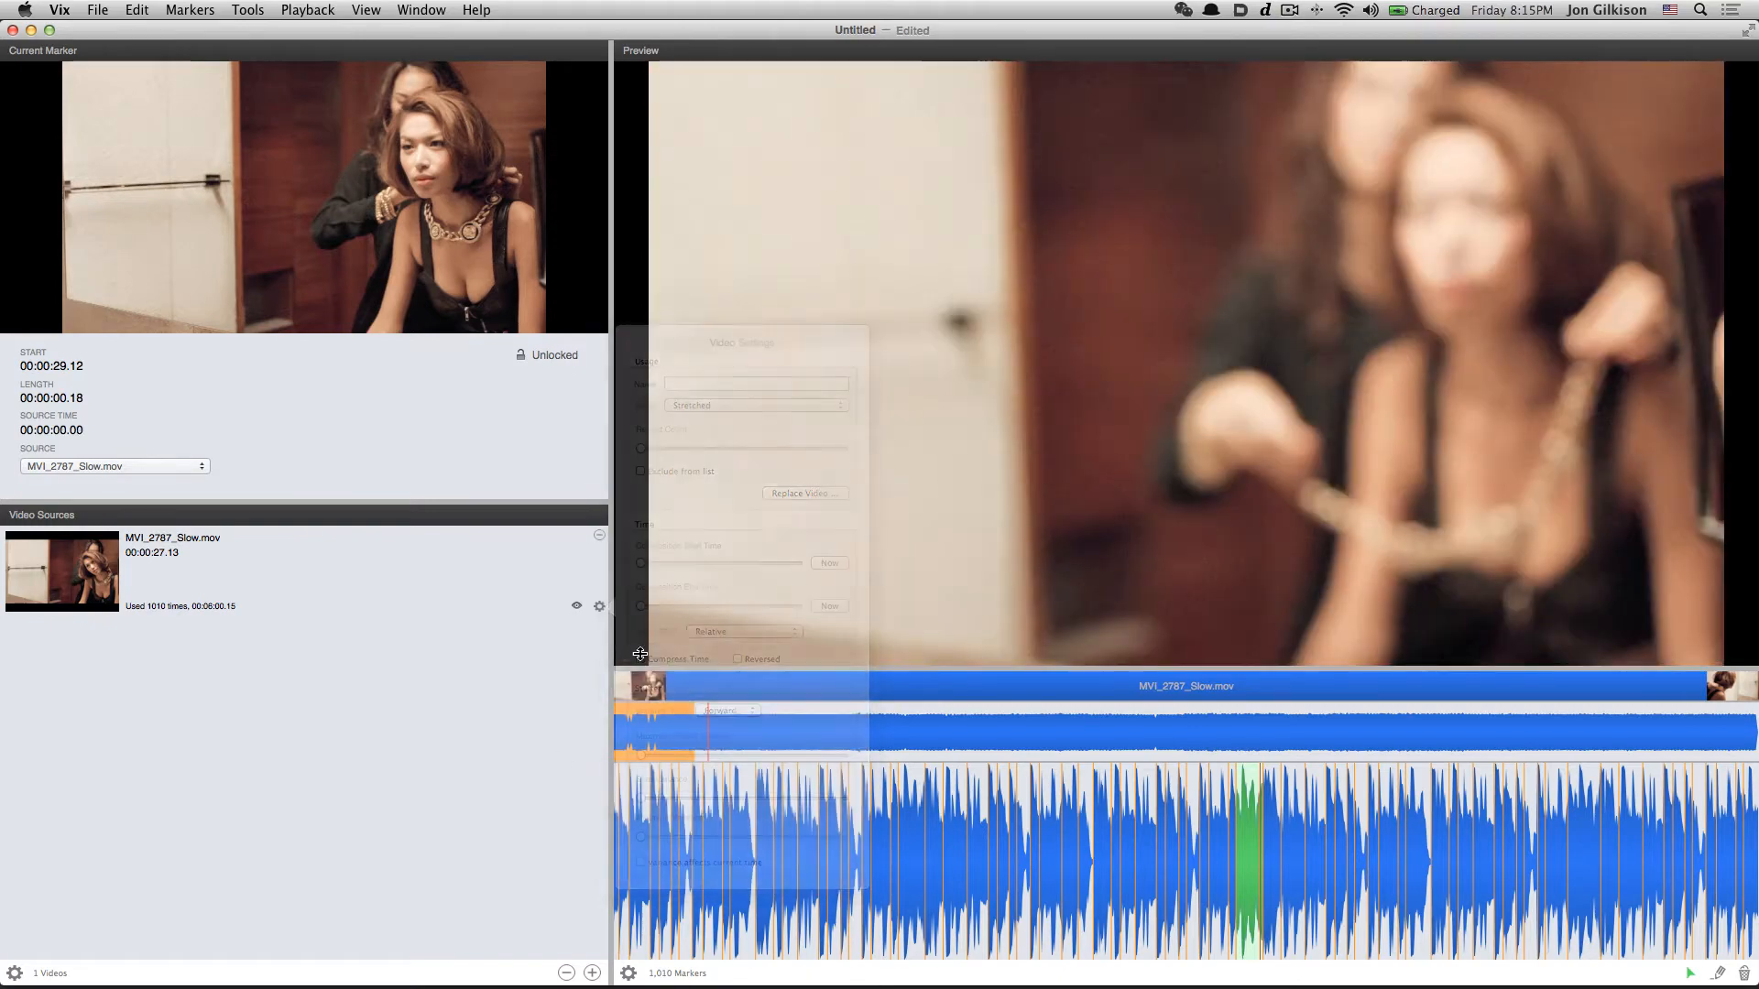
{"action": "left_click_drag", "start_coordinate": [757, 656], "coordinate": [675, 657]}
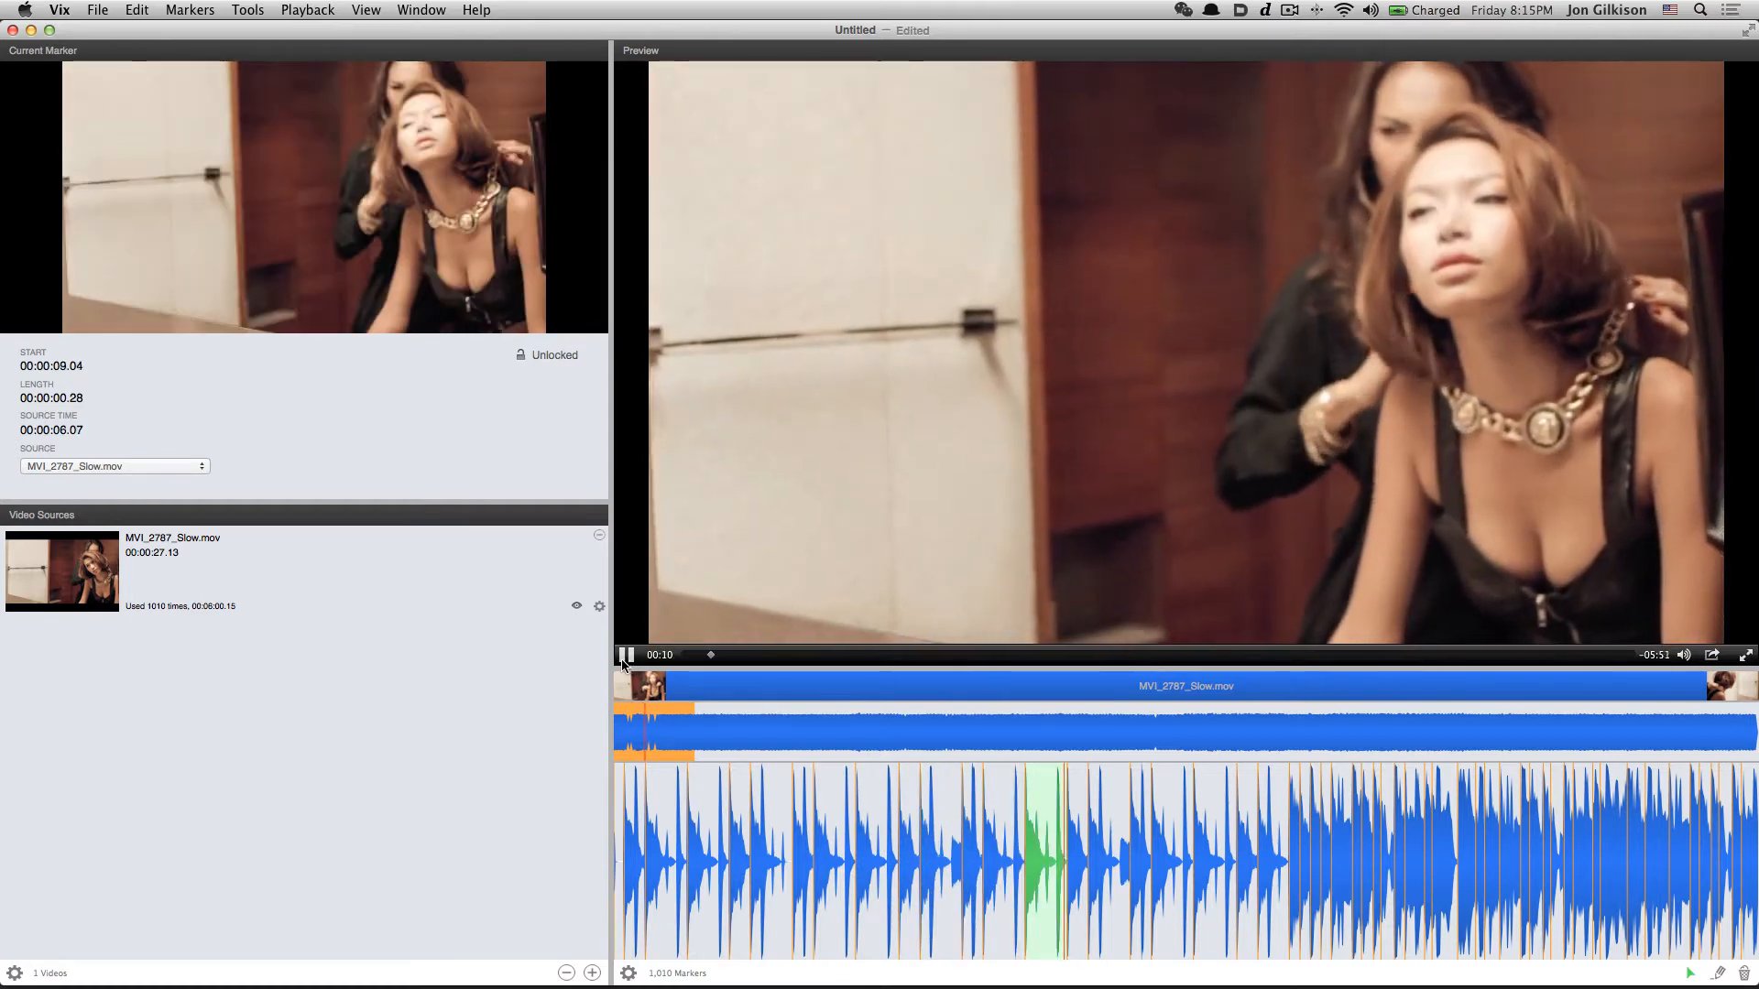
{"action": "left_click", "coordinate": [625, 656]}
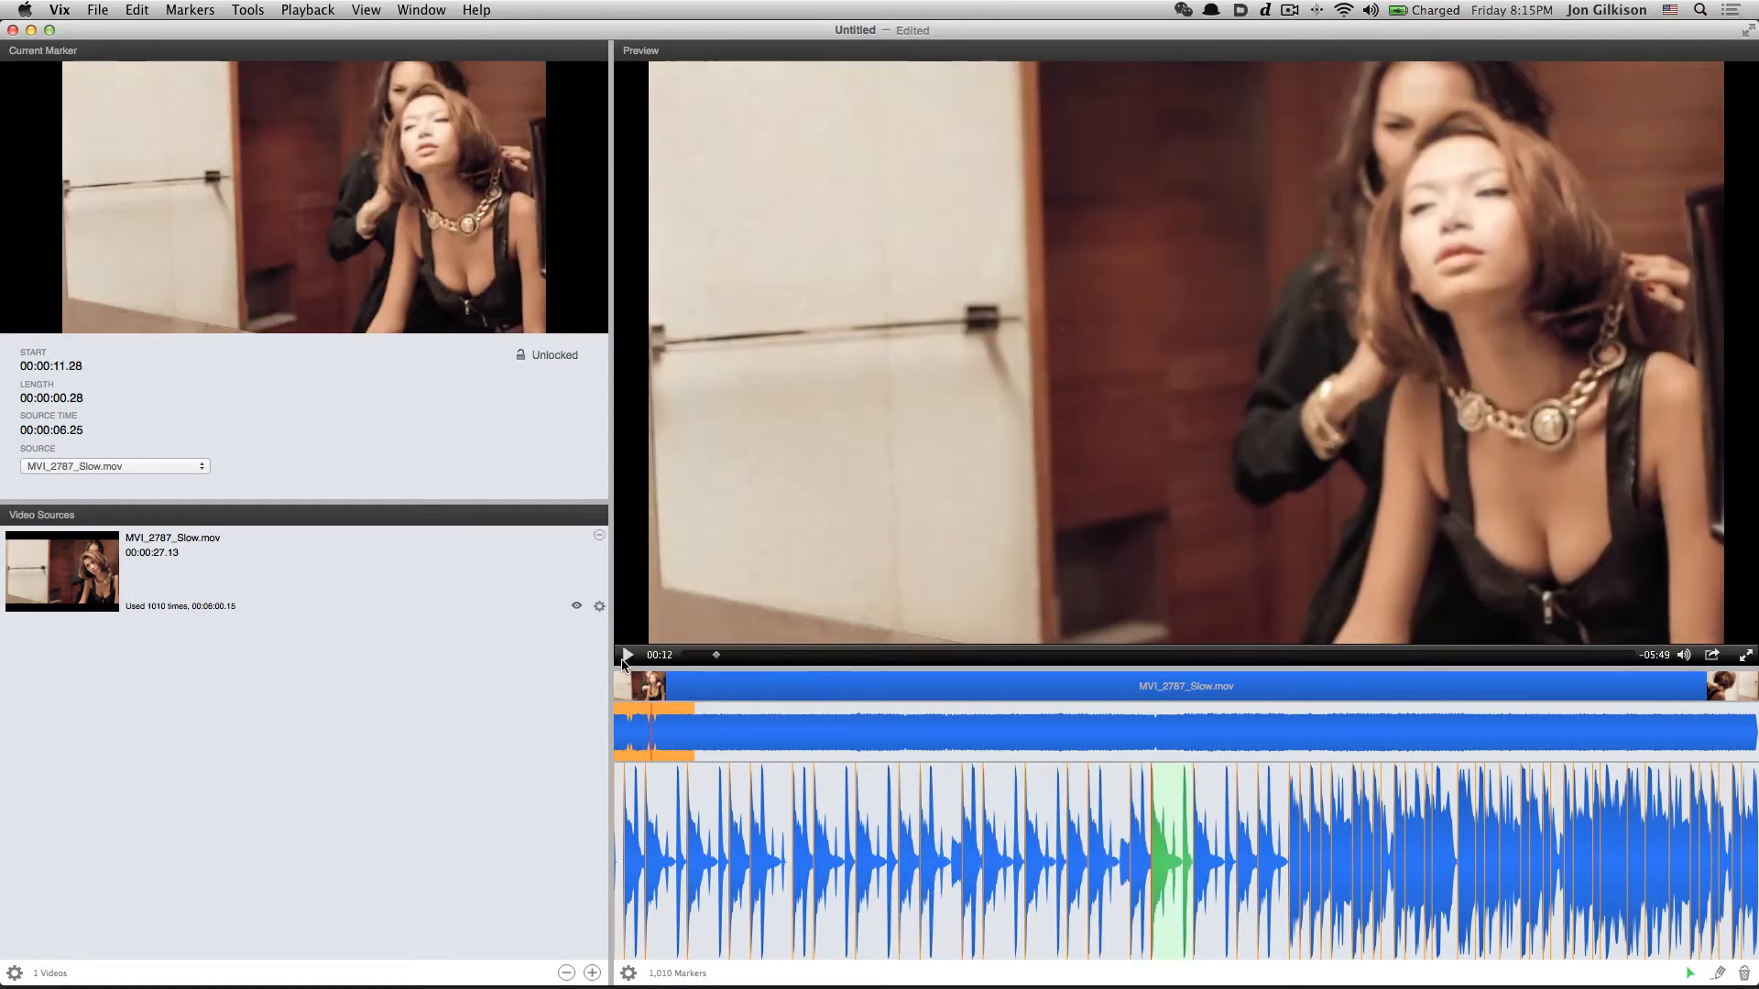
Close the settings of MVI_2787_Slow.mov unchanged and remove the clip from the video sources
{"action": "left_click", "coordinate": [601, 610]}
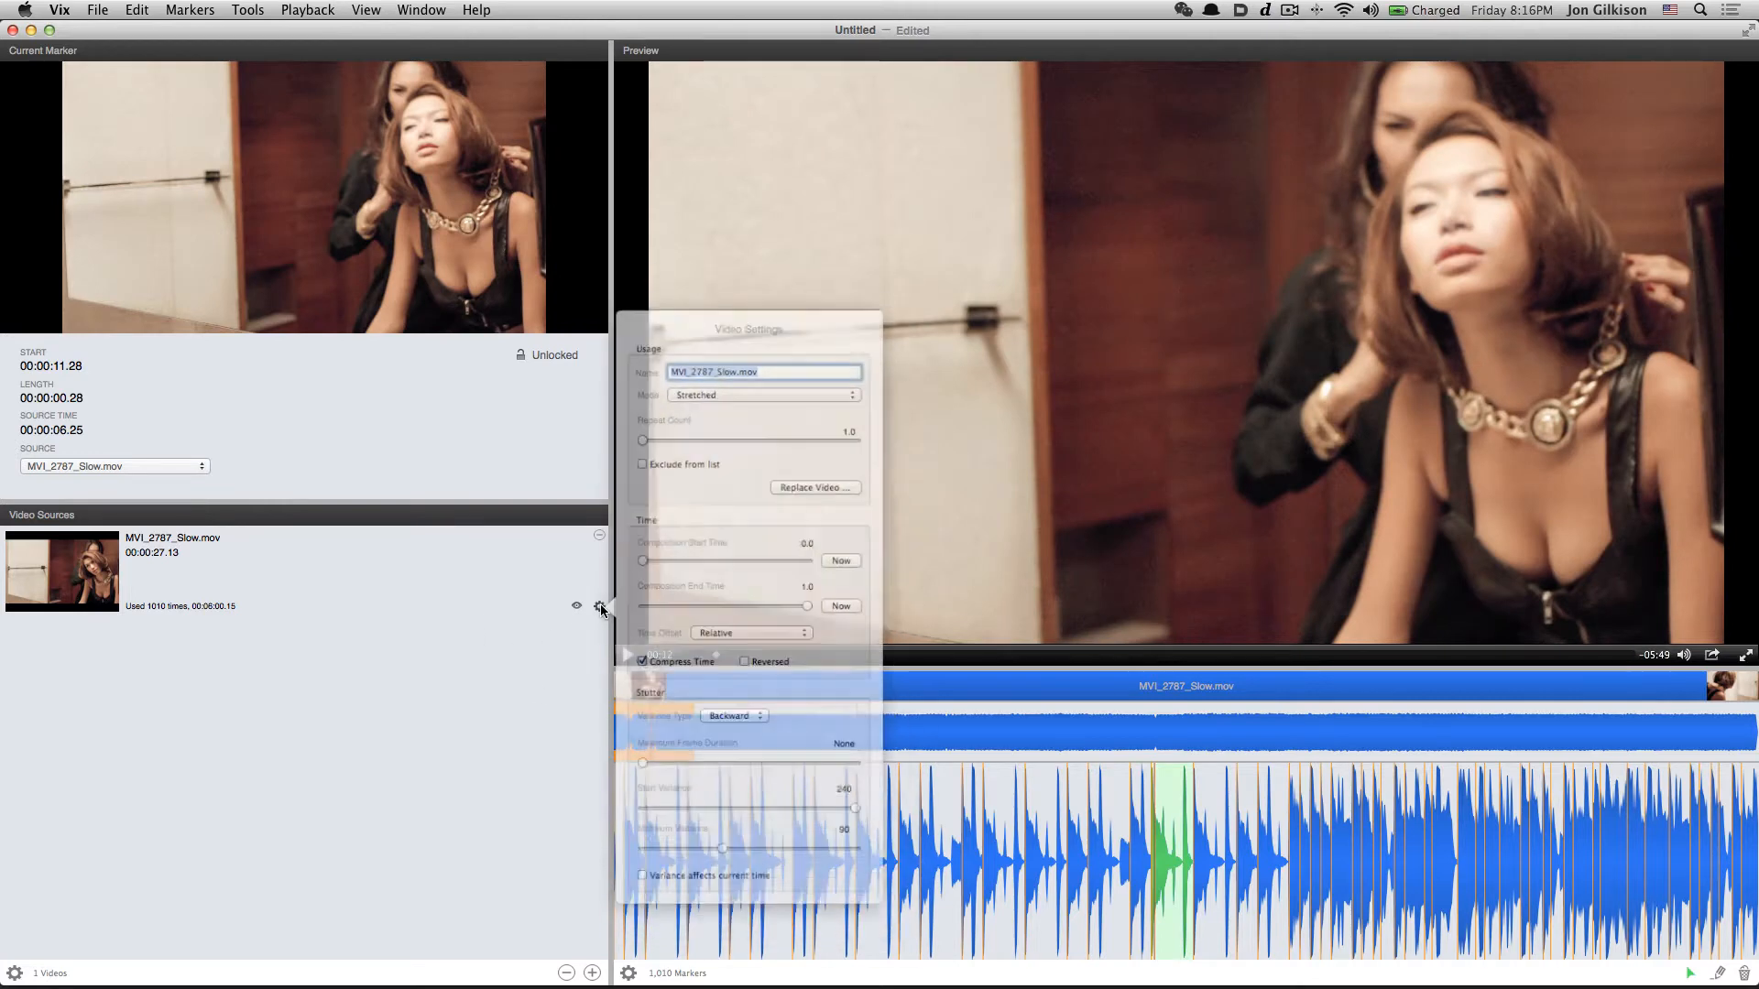
{"action": "left_click", "coordinate": [605, 607]}
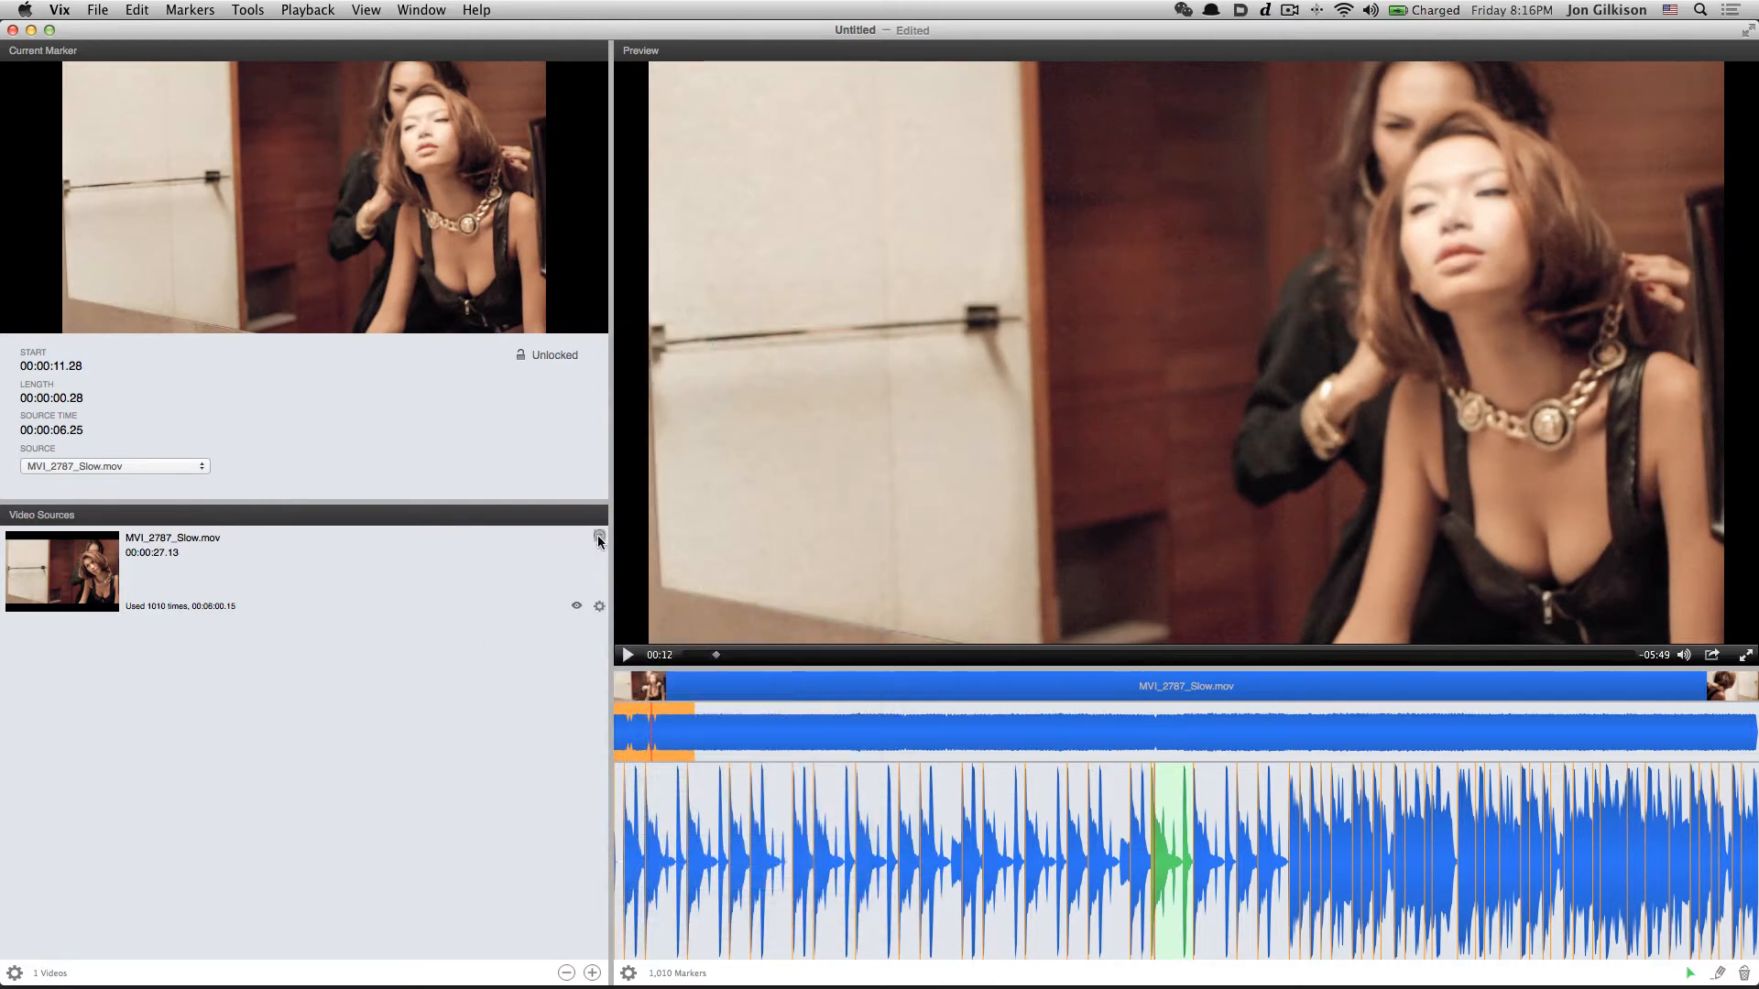
{"action": "left_click", "coordinate": [599, 536]}
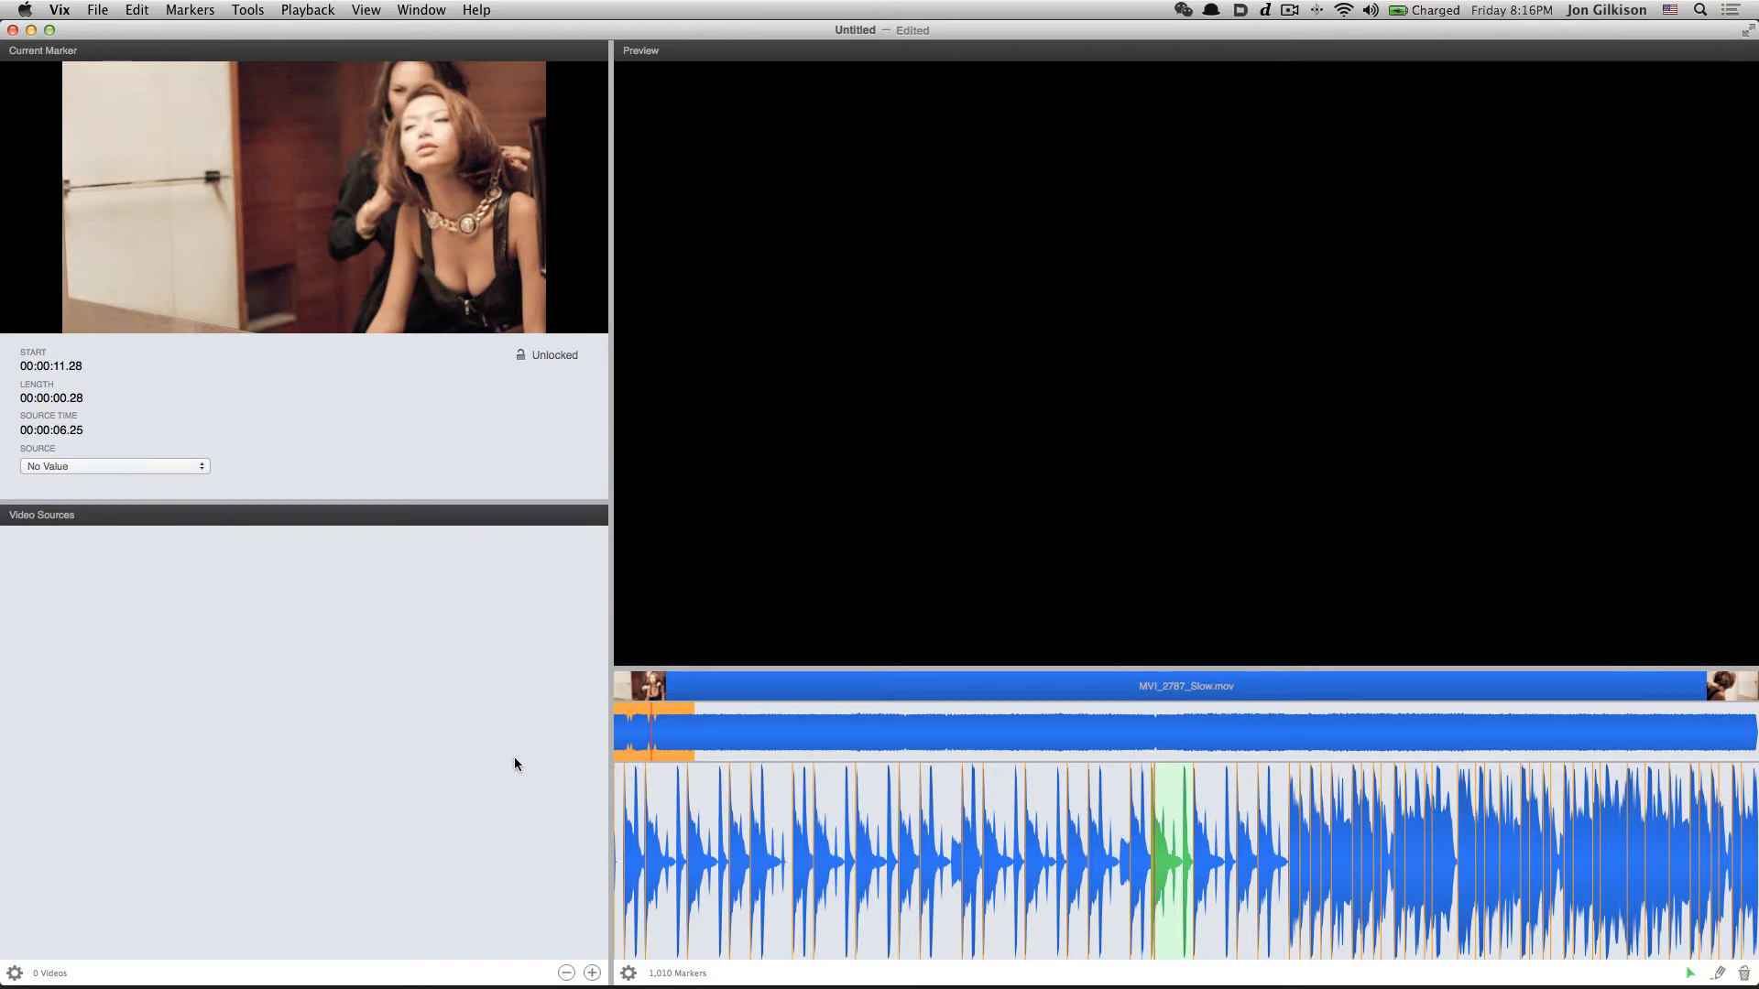
Start adding videos from the Treated Videos folder, selecting MVI_2787_Slow.mov, MVI_2795_Slow.mov, MVI_2797_Slow.mov, MVI_2800_Slow.mov and MVI_2803_Slow.mov
{"action": "left_click", "coordinate": [592, 973]}
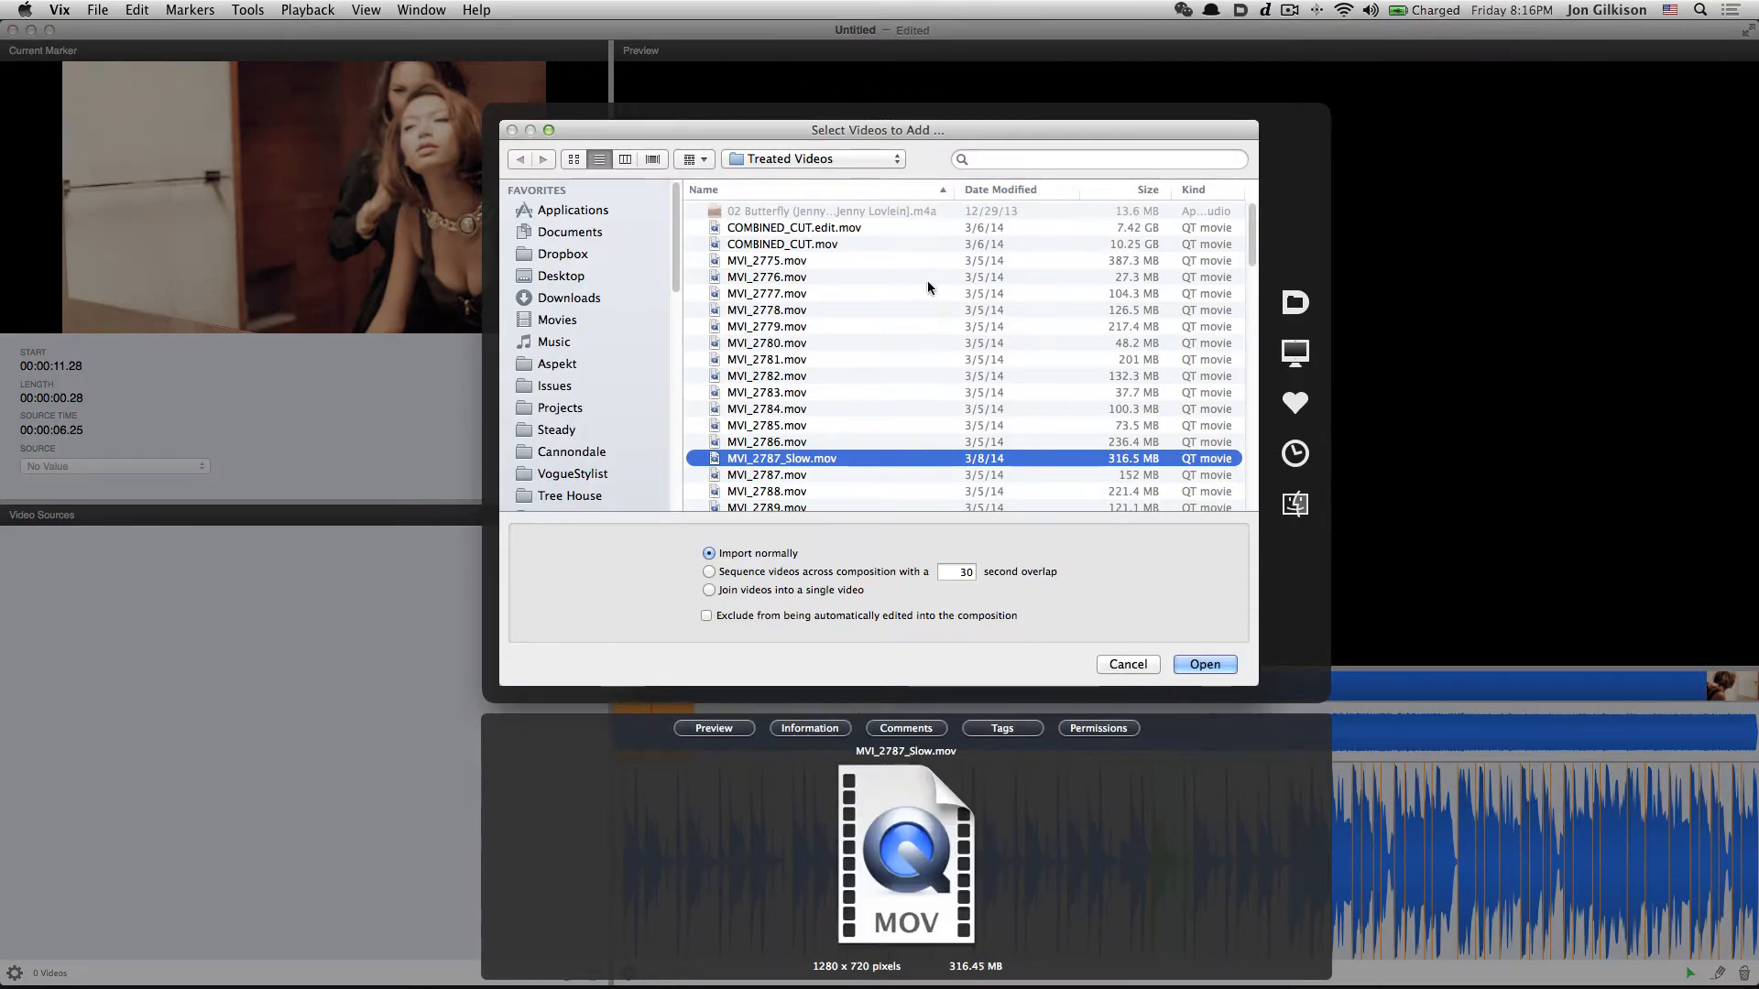
{"action": "scroll", "coordinate": [1008, 364], "scroll_direction": "down", "scroll_amount": 5}
{"action": "scroll", "coordinate": [1008, 363], "scroll_direction": "up", "scroll_amount": 5}
{"action": "scroll", "coordinate": [872, 300], "scroll_direction": "down", "scroll_amount": 3}
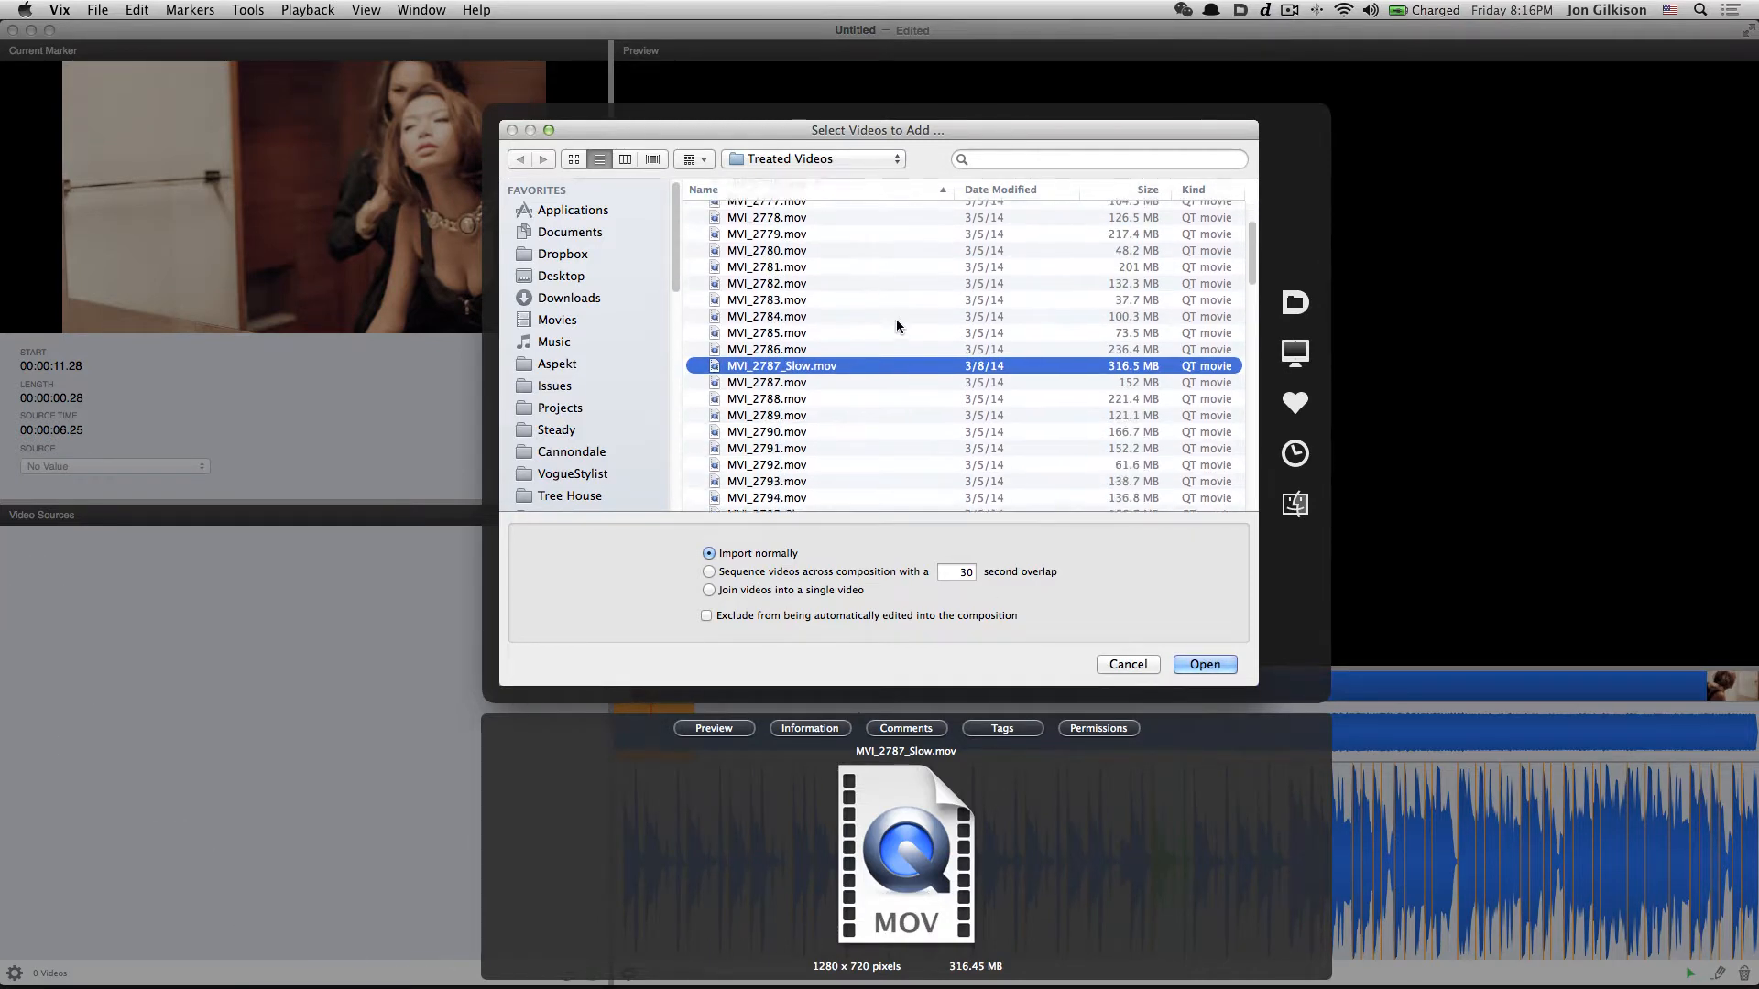
{"action": "scroll", "coordinate": [894, 328], "scroll_direction": "up", "scroll_amount": 3}
{"action": "scroll", "coordinate": [880, 367], "scroll_direction": "down", "scroll_amount": 3}
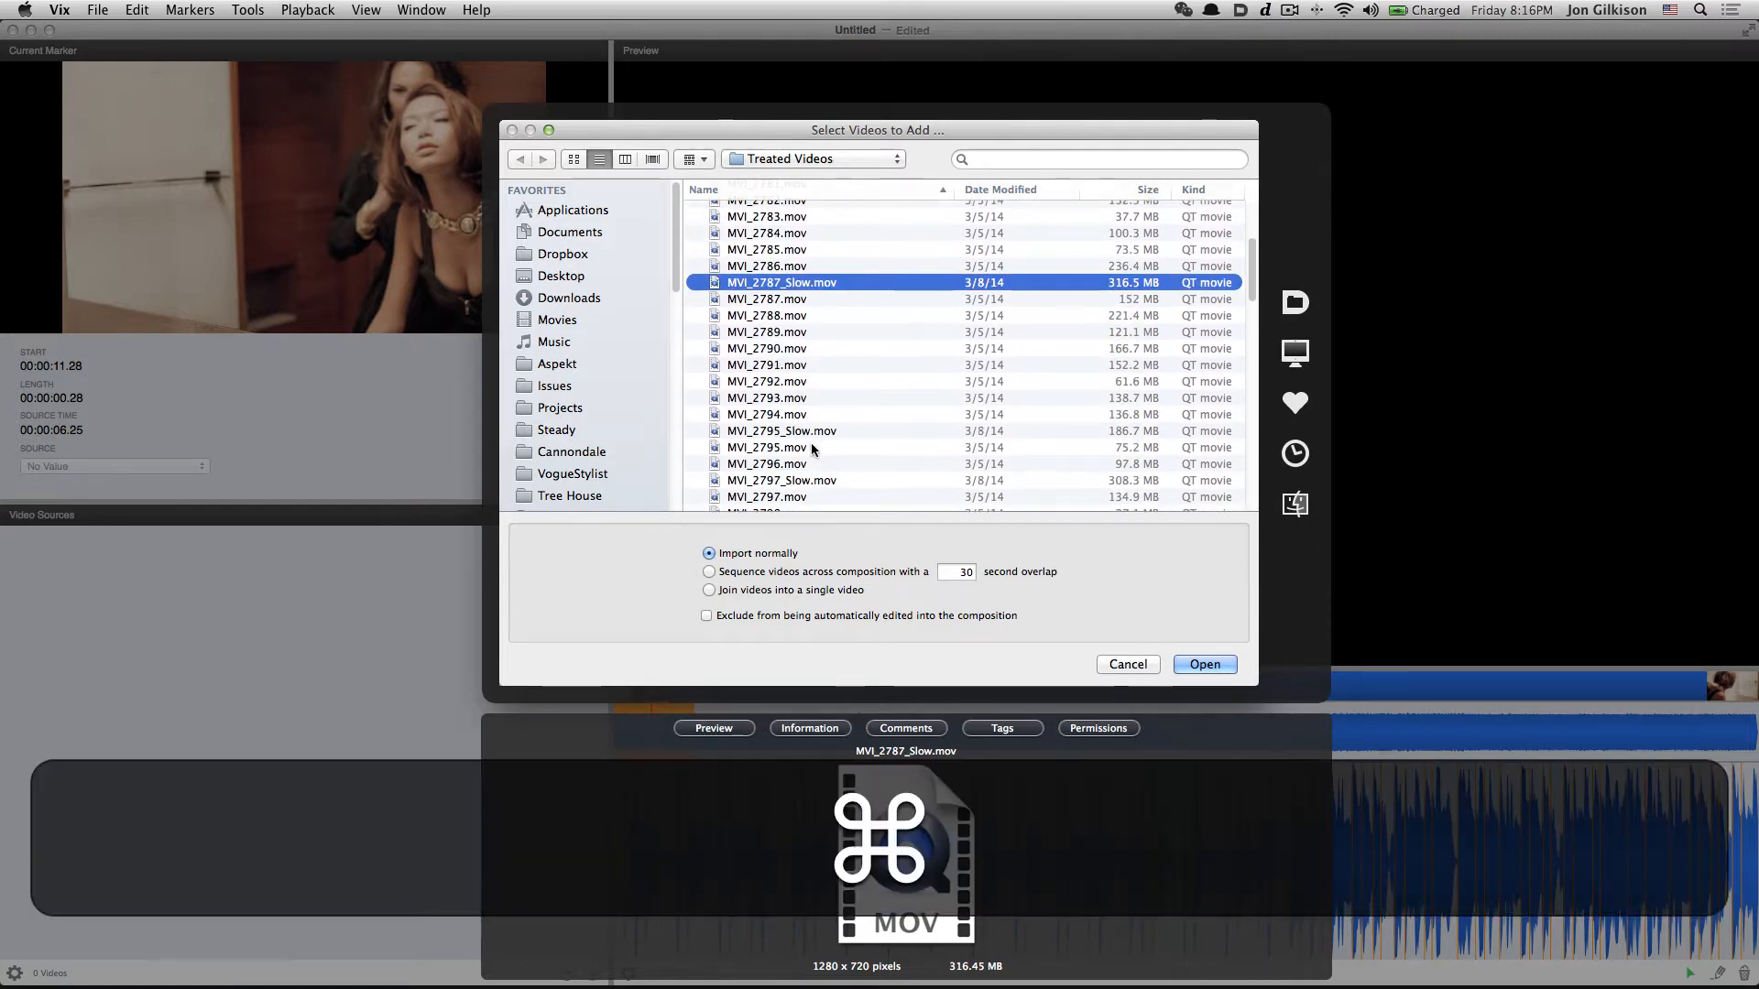
{"action": "left_click", "coordinate": [810, 432], "text": "super"}
{"action": "left_click", "coordinate": [812, 483], "text": "super"}
{"action": "scroll", "coordinate": [816, 481], "scroll_direction": "down", "scroll_amount": 3}
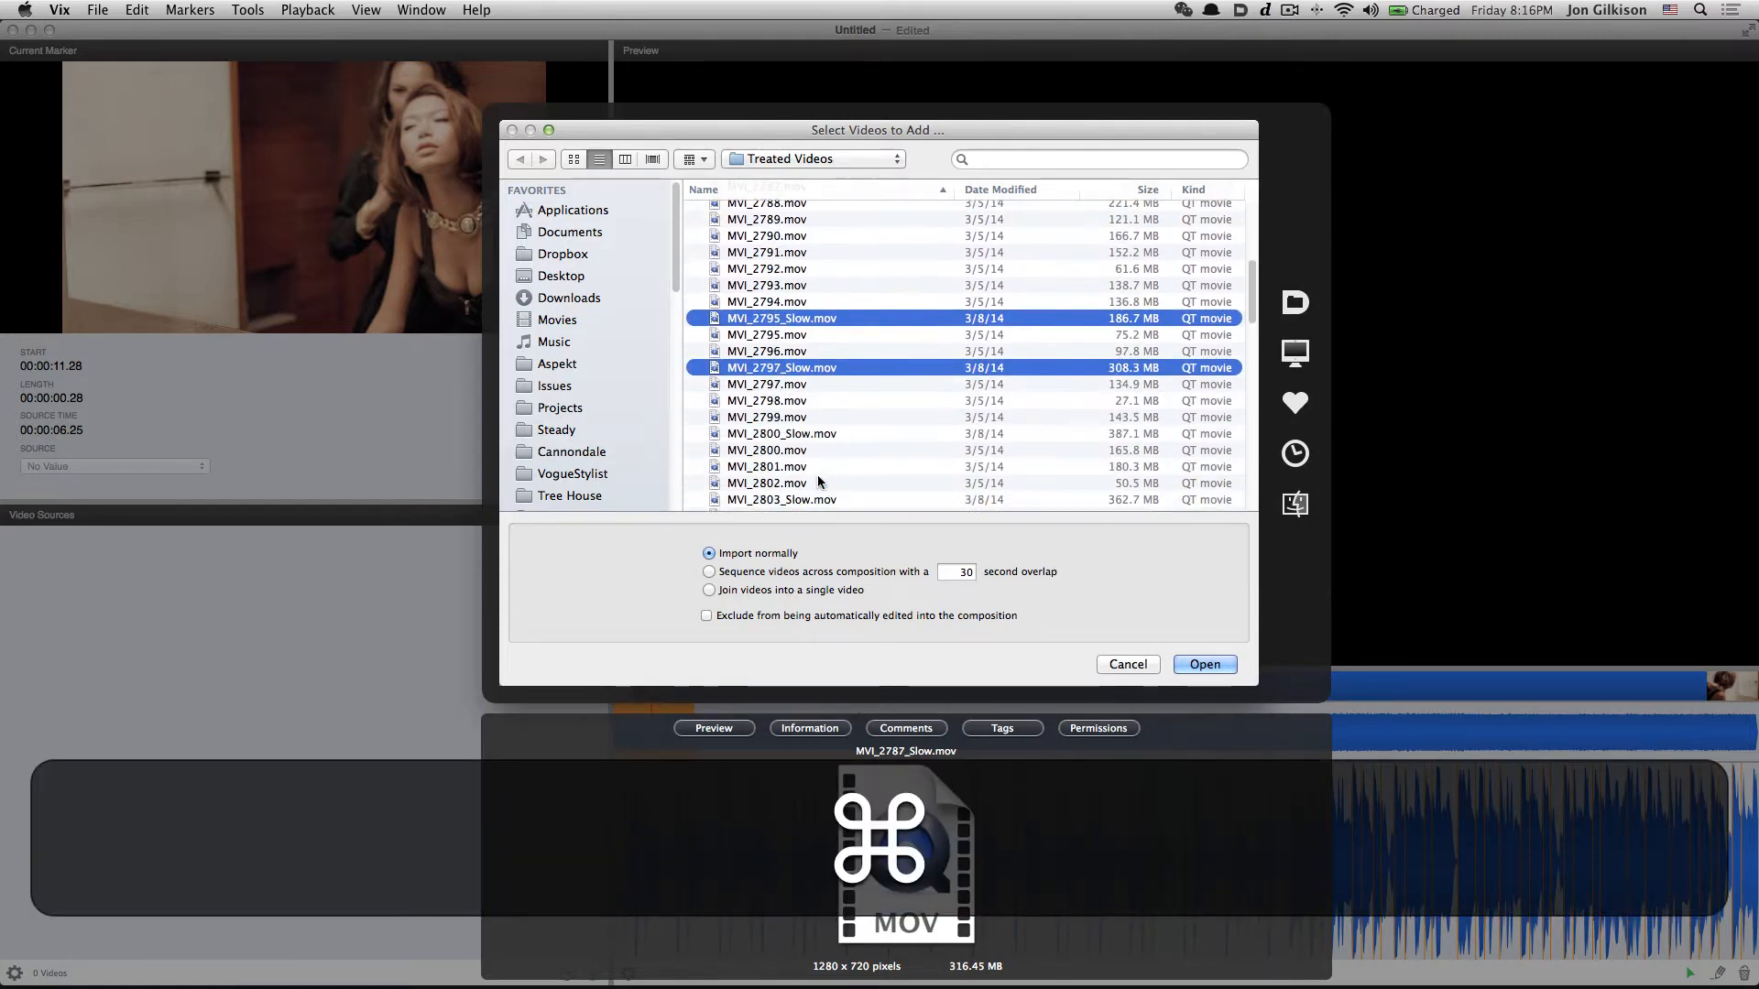
{"action": "left_click", "coordinate": [819, 434], "text": "super"}
{"action": "left_click", "coordinate": [819, 496], "text": "super"}
{"action": "scroll", "coordinate": [818, 494], "scroll_direction": "down", "scroll_amount": 5}
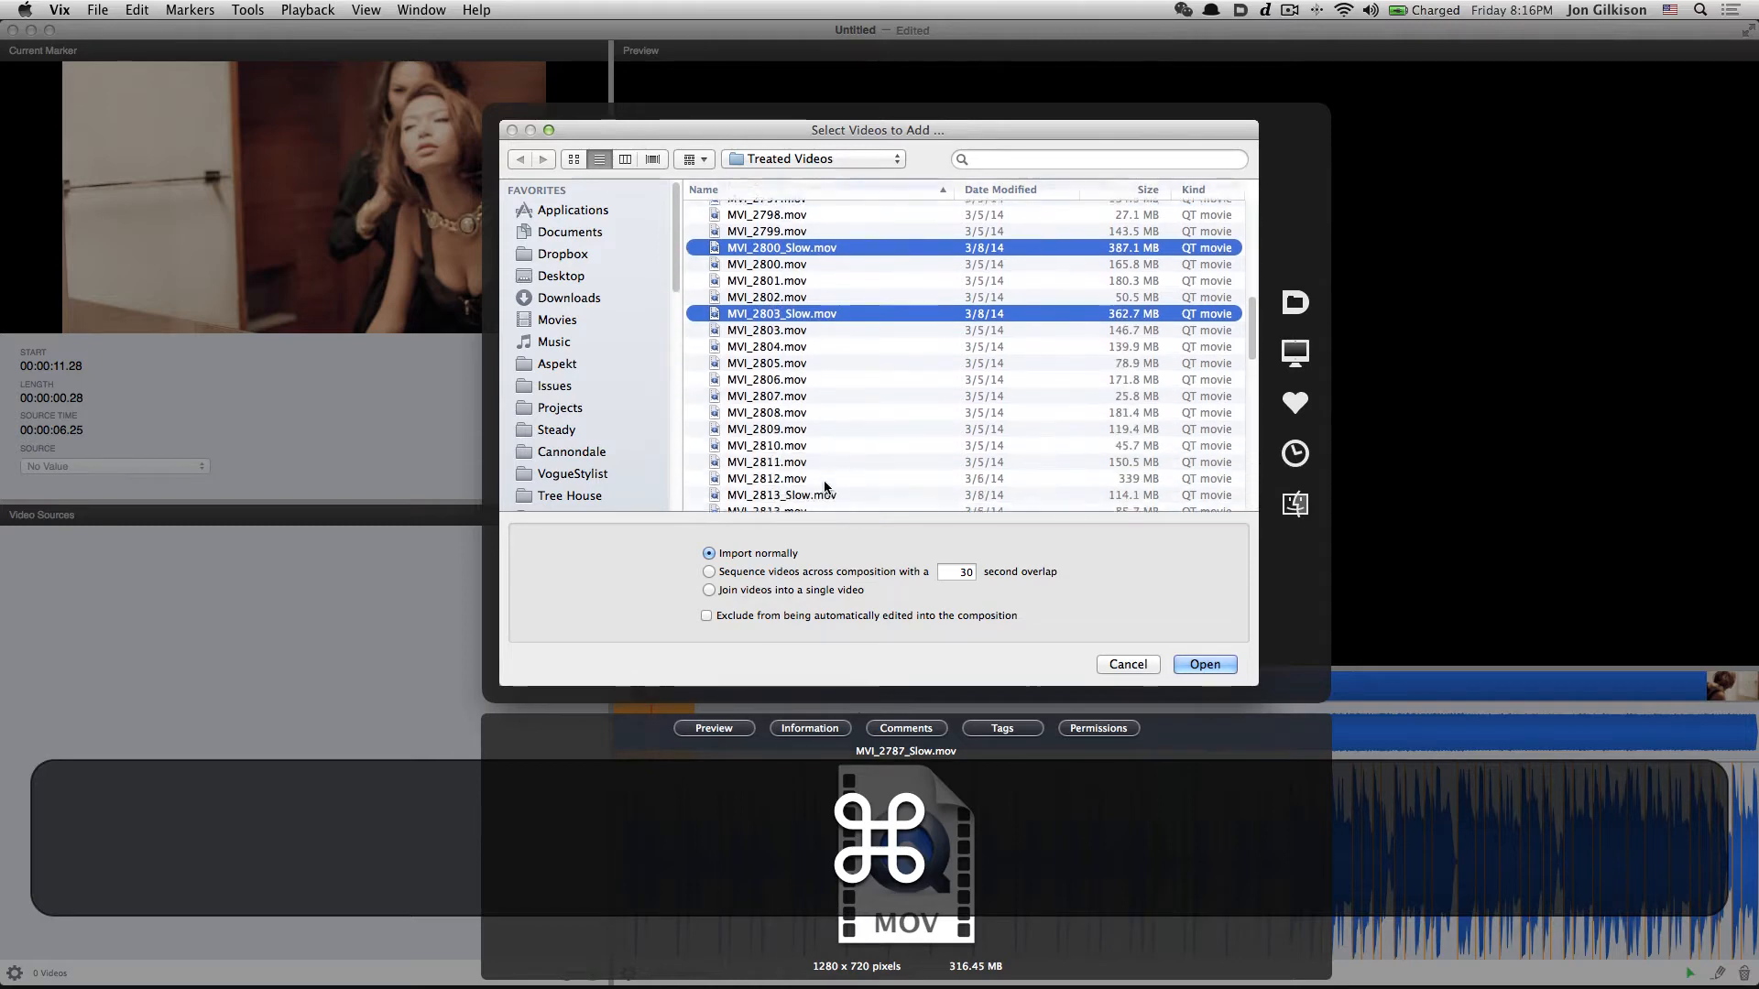
Extend the file selection with MVI_2813_Slow.mov, MVI_2829_Slow.mov and MVI_2835_Slow.mov
{"action": "left_click", "coordinate": [829, 438], "text": "super"}
{"action": "scroll", "coordinate": [829, 436], "scroll_direction": "down", "scroll_amount": 6}
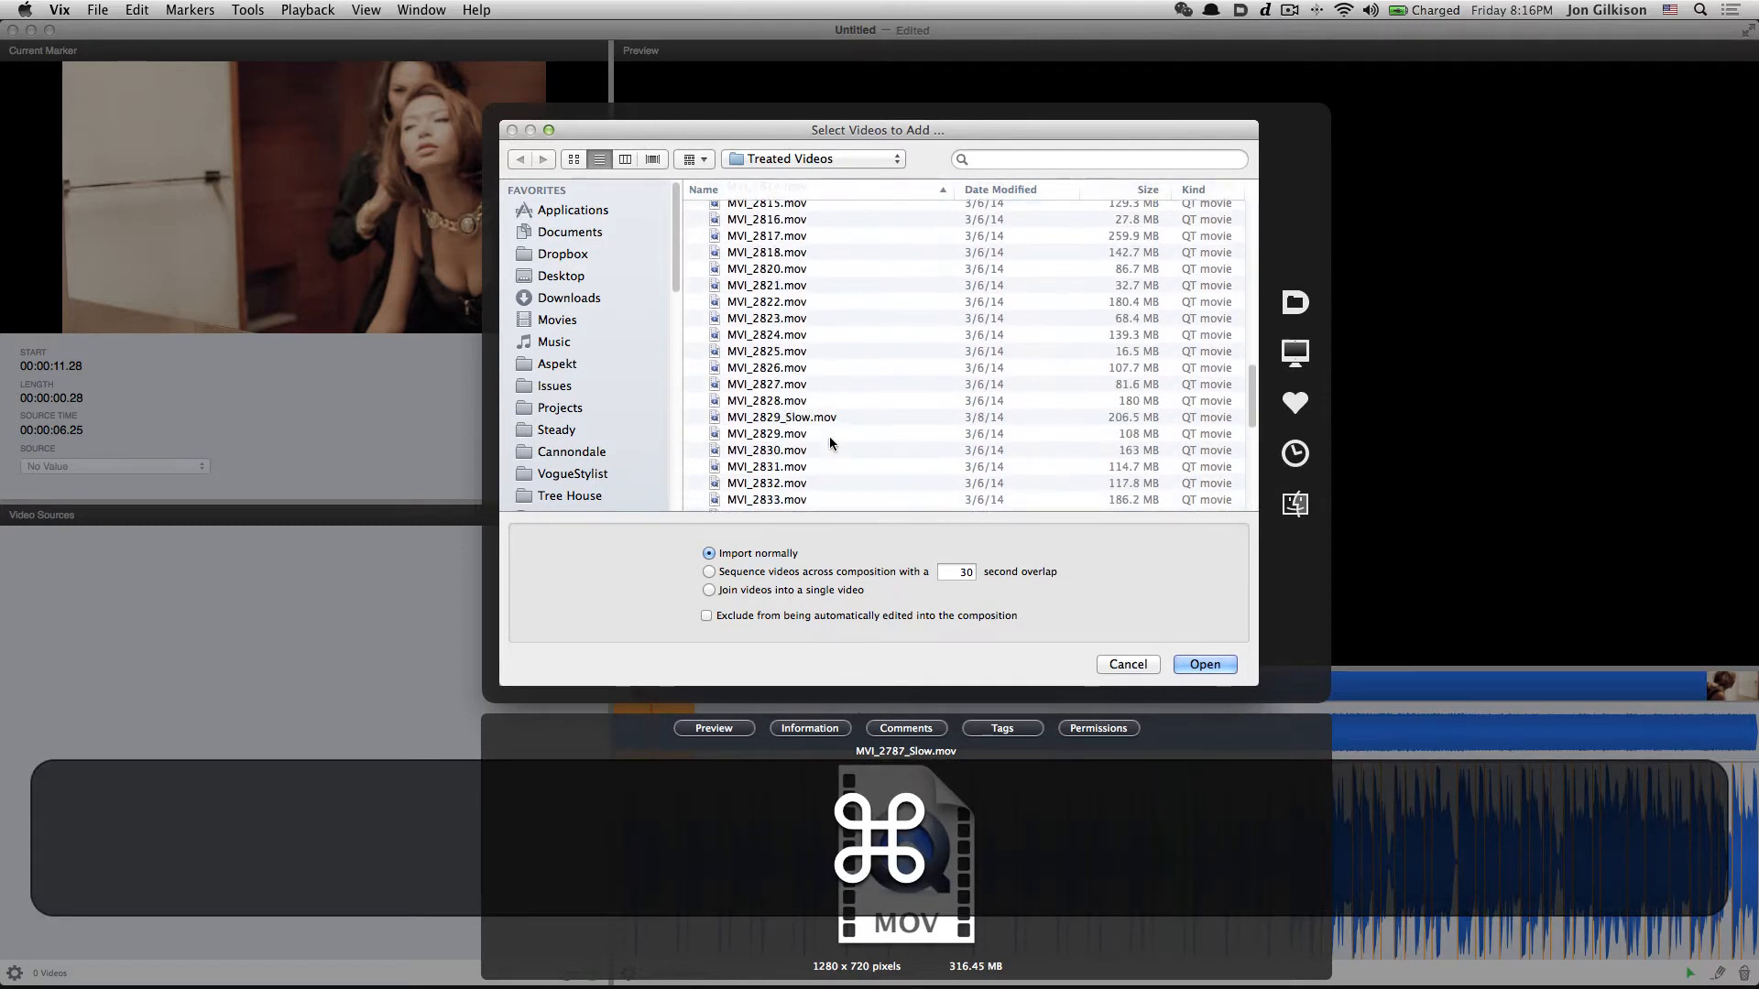
{"action": "left_click", "coordinate": [826, 419], "text": "super"}
{"action": "scroll", "coordinate": [826, 422], "scroll_direction": "down", "scroll_amount": 3}
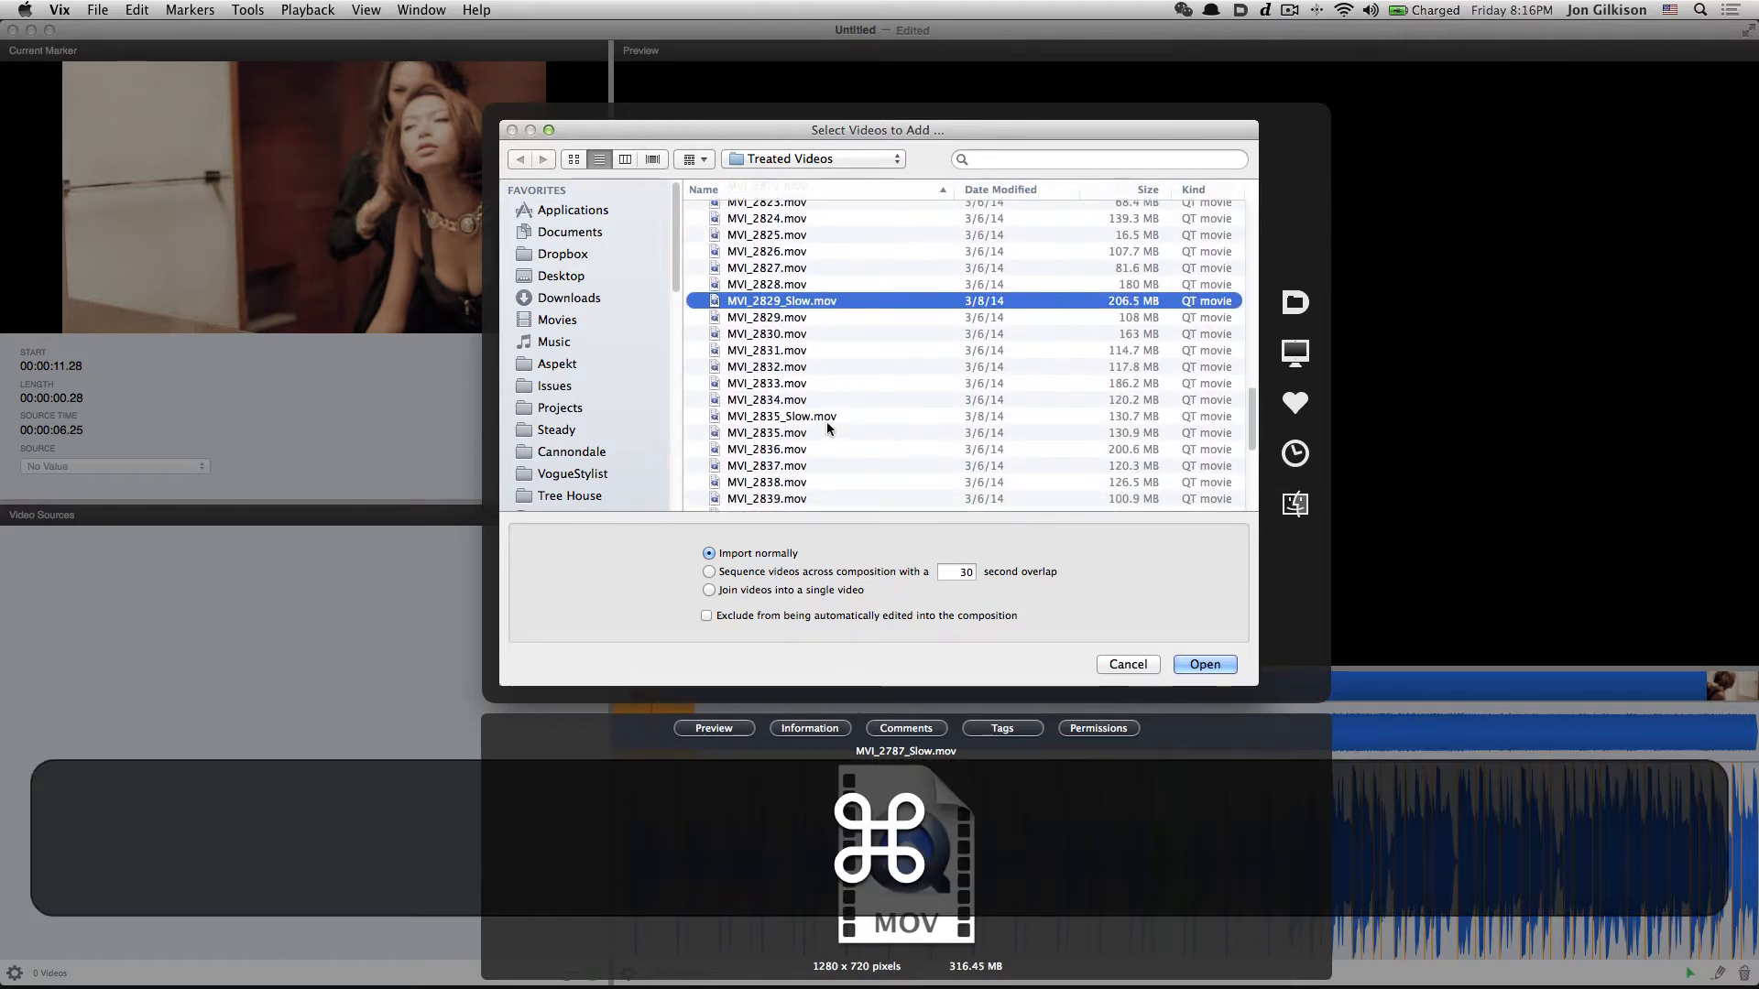
{"action": "left_click", "coordinate": [827, 421], "text": "super"}
Import the selected slow-motion videos sequenced across the composition with a 30 second overlap
{"action": "scroll", "coordinate": [827, 420], "scroll_direction": "down", "scroll_amount": 5}
{"action": "scroll", "coordinate": [827, 419], "scroll_direction": "up", "scroll_amount": 15}
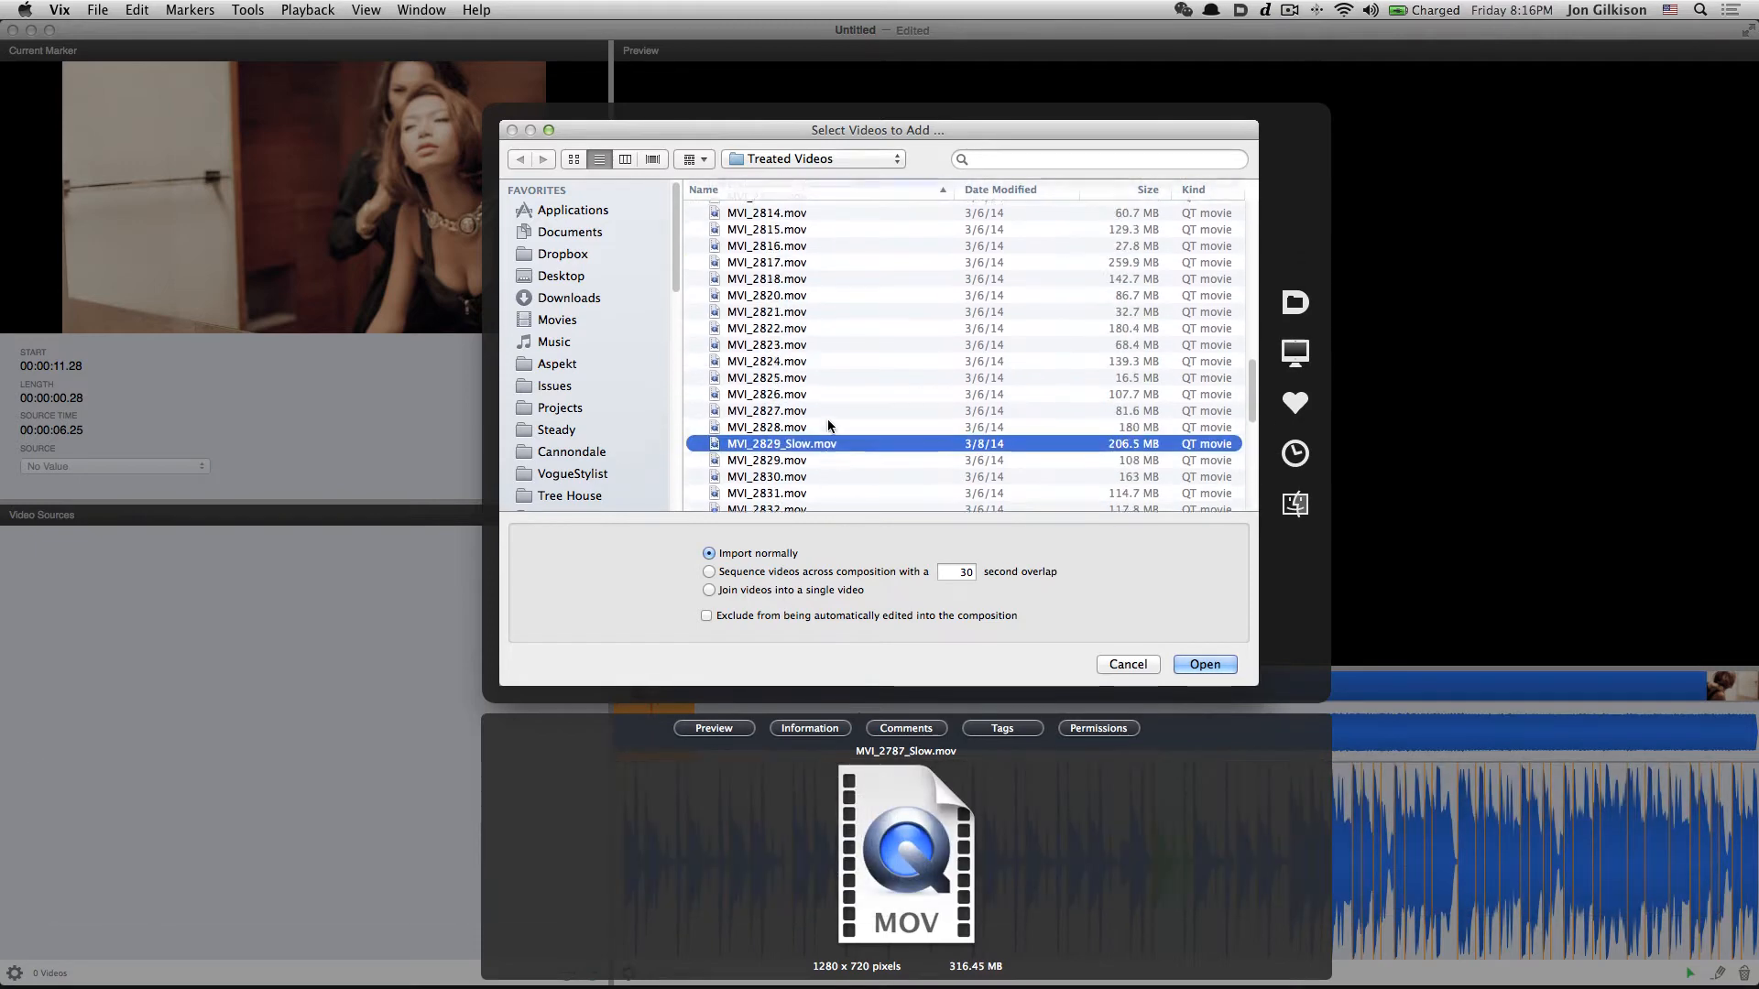
{"action": "left_click", "coordinate": [710, 572]}
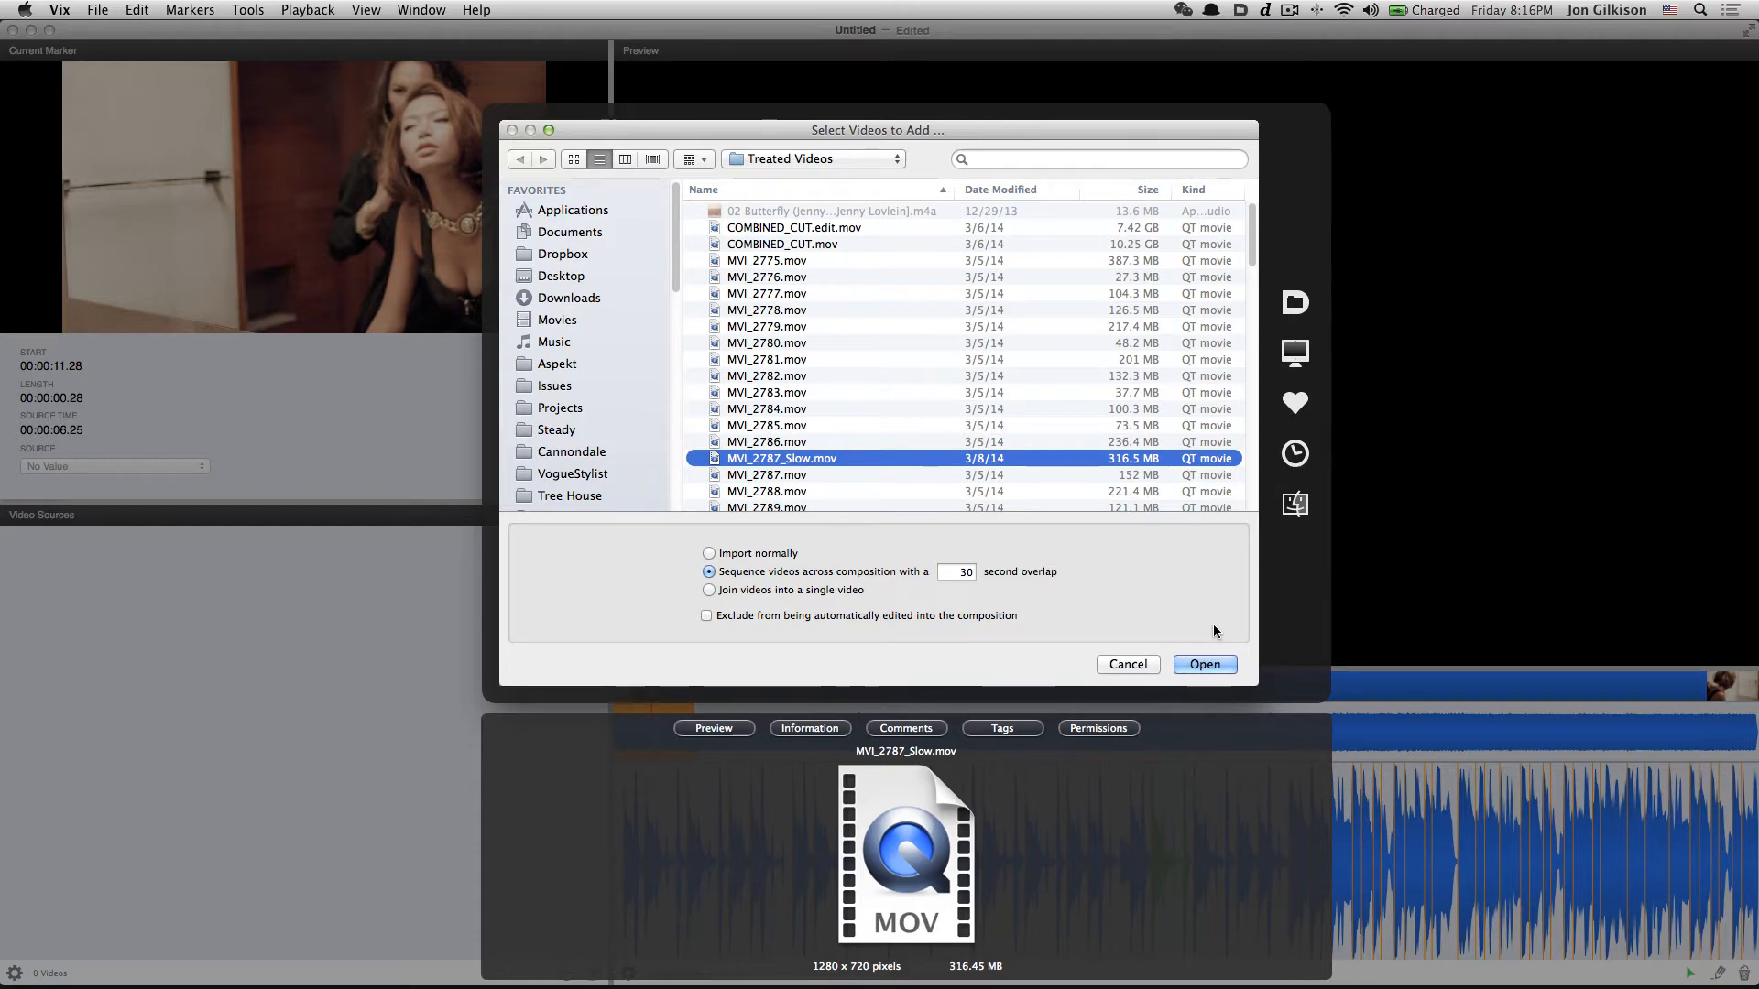
{"action": "left_click", "coordinate": [1207, 664]}
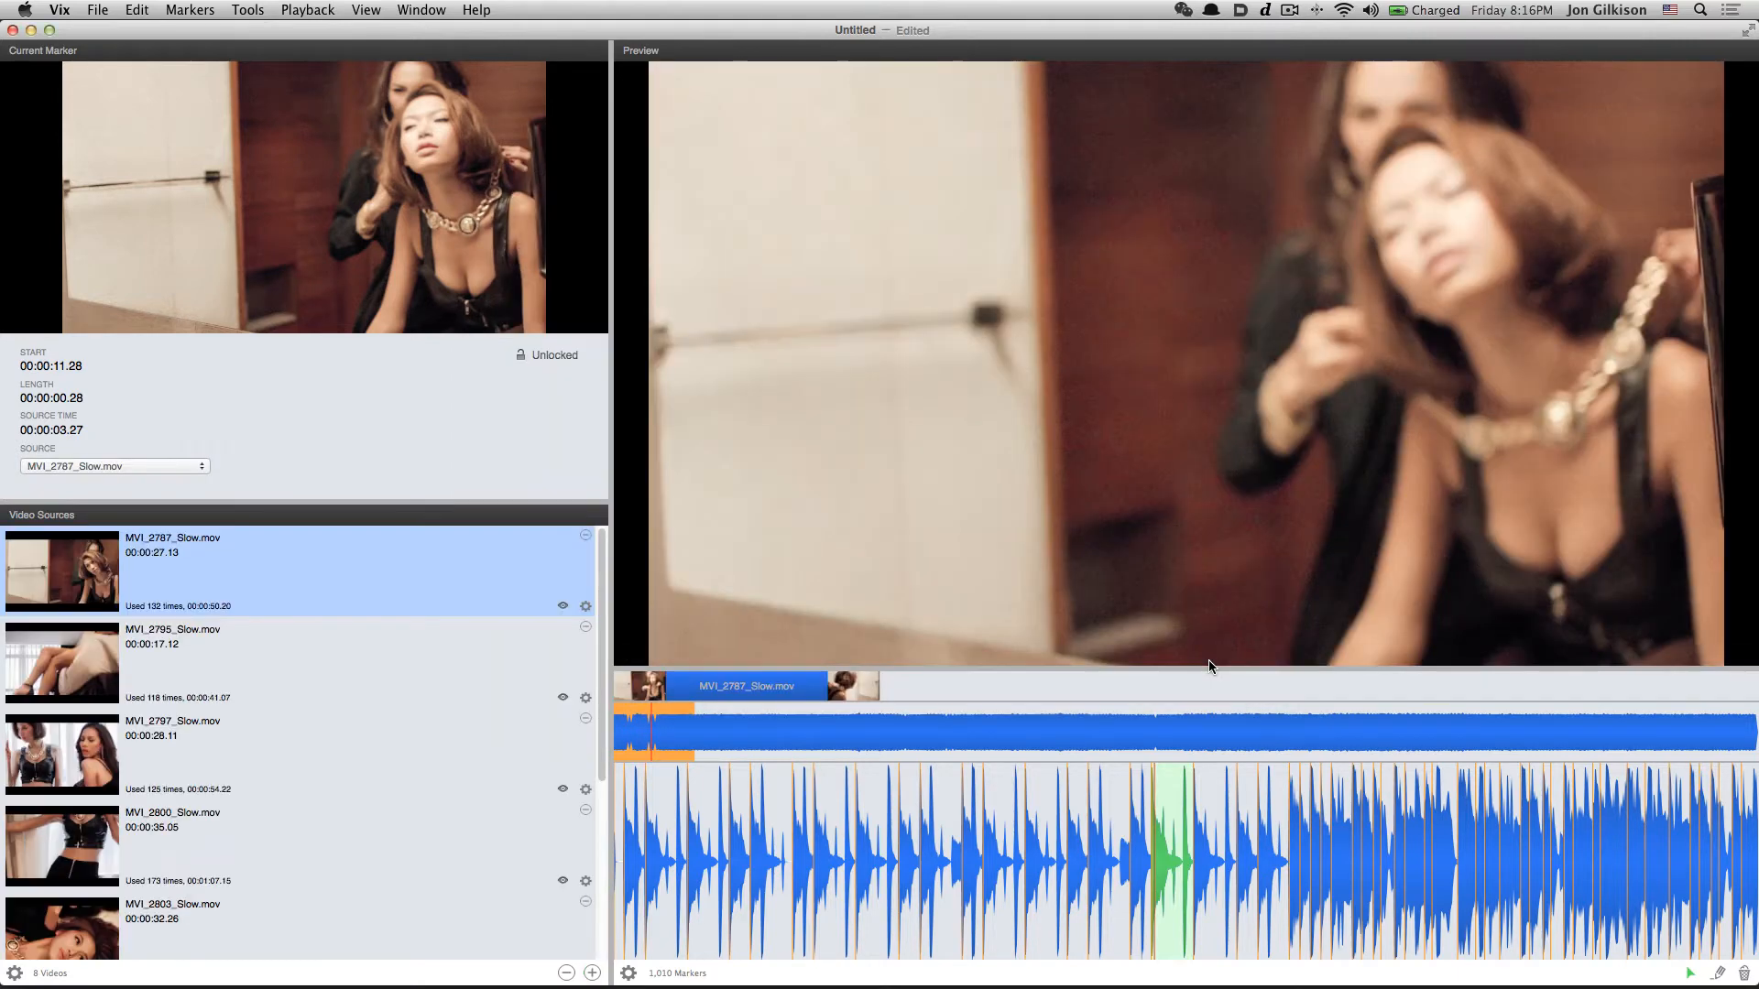
Select the imported clips one after another to examine where each is placed along the composition
{"action": "mouse_move", "coordinate": [952, 341]}
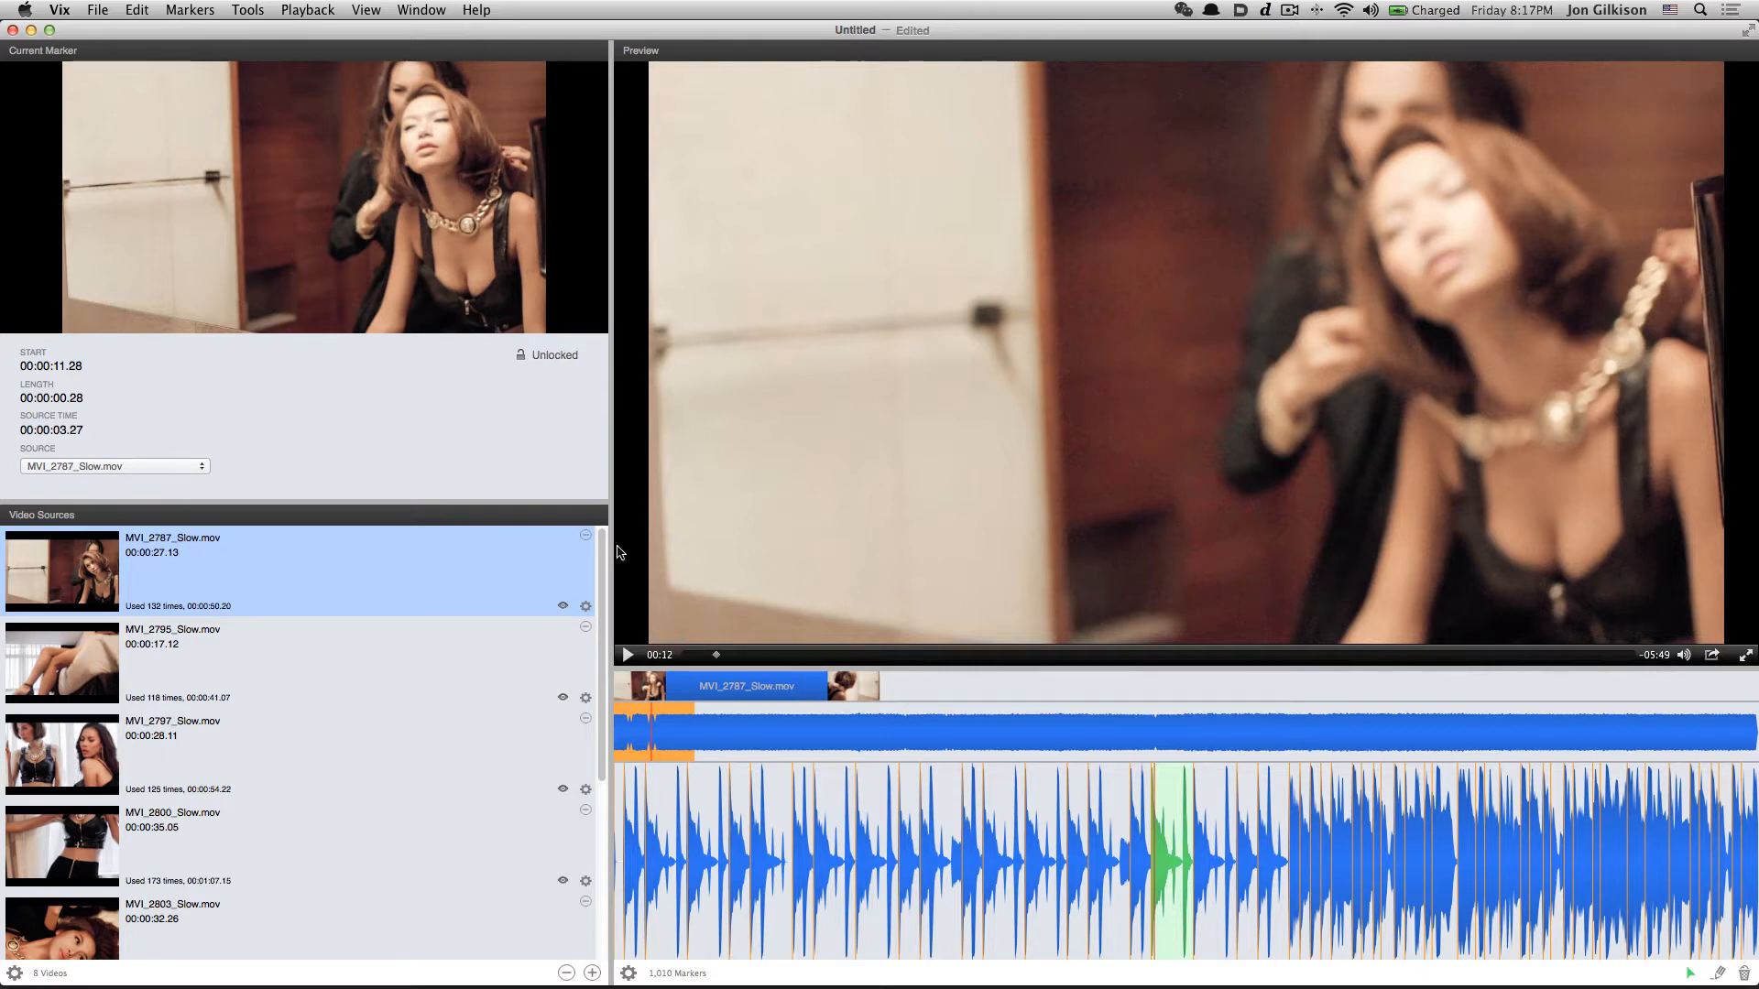
{"action": "left_click", "coordinate": [256, 673]}
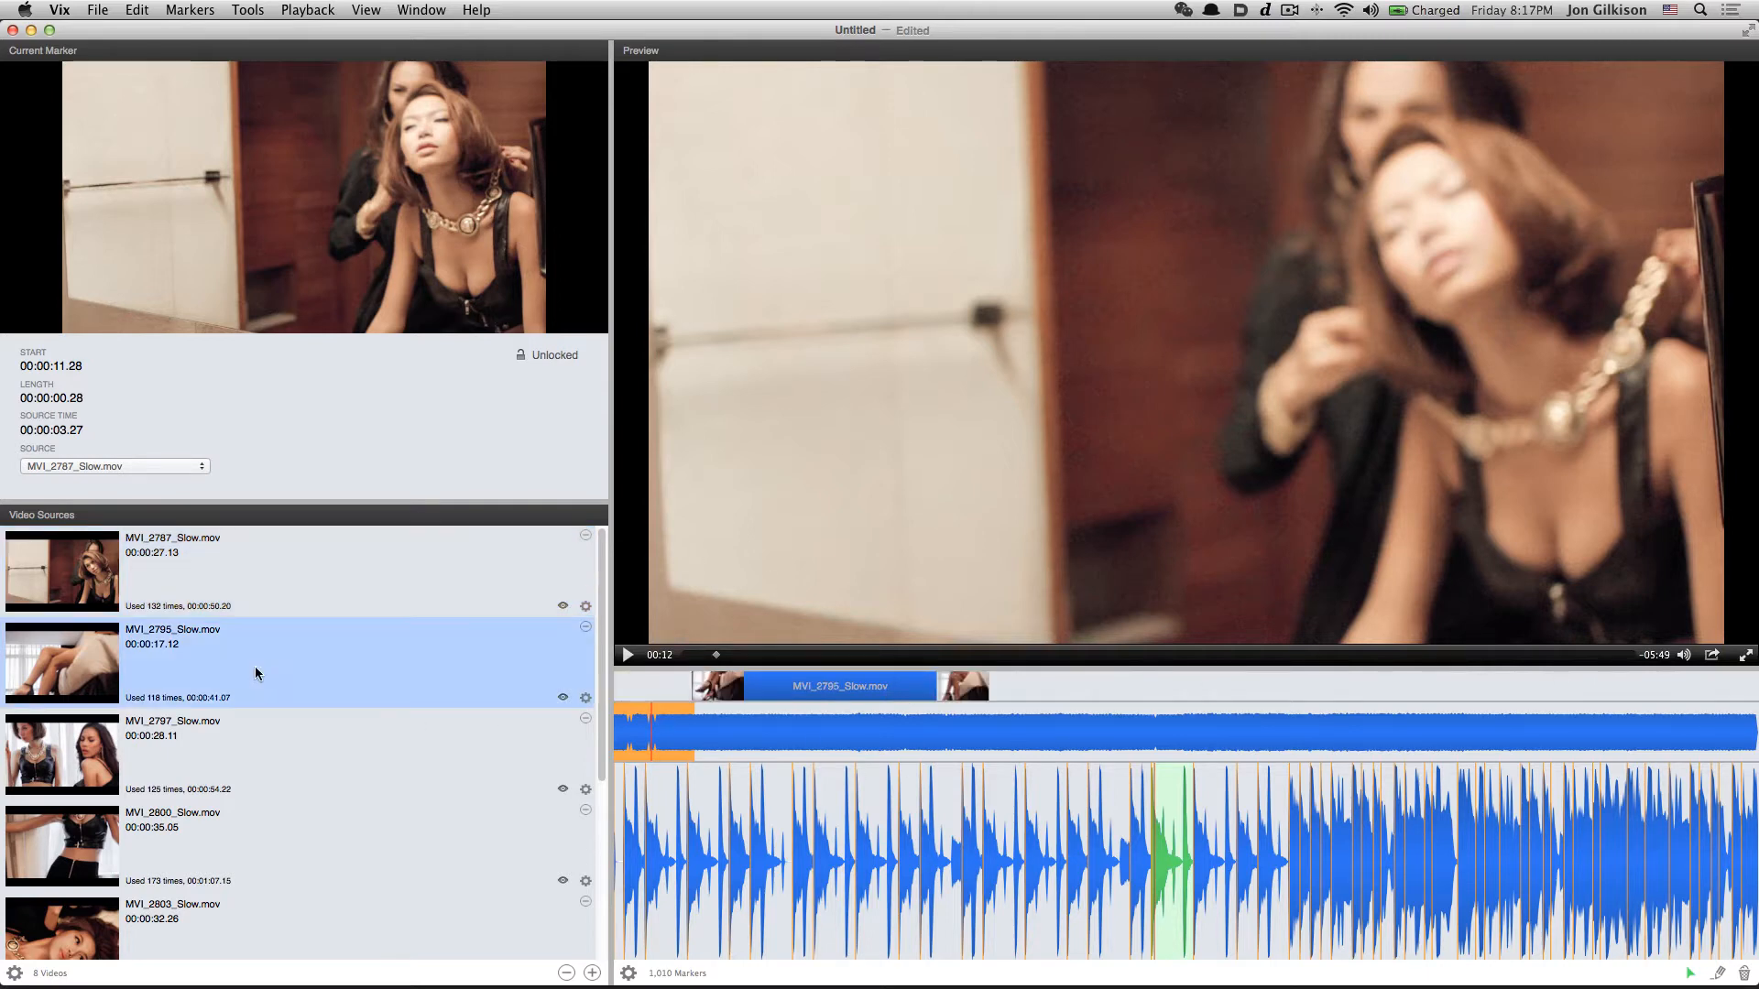
{"action": "left_click", "coordinate": [371, 752]}
{"action": "left_click", "coordinate": [345, 826]}
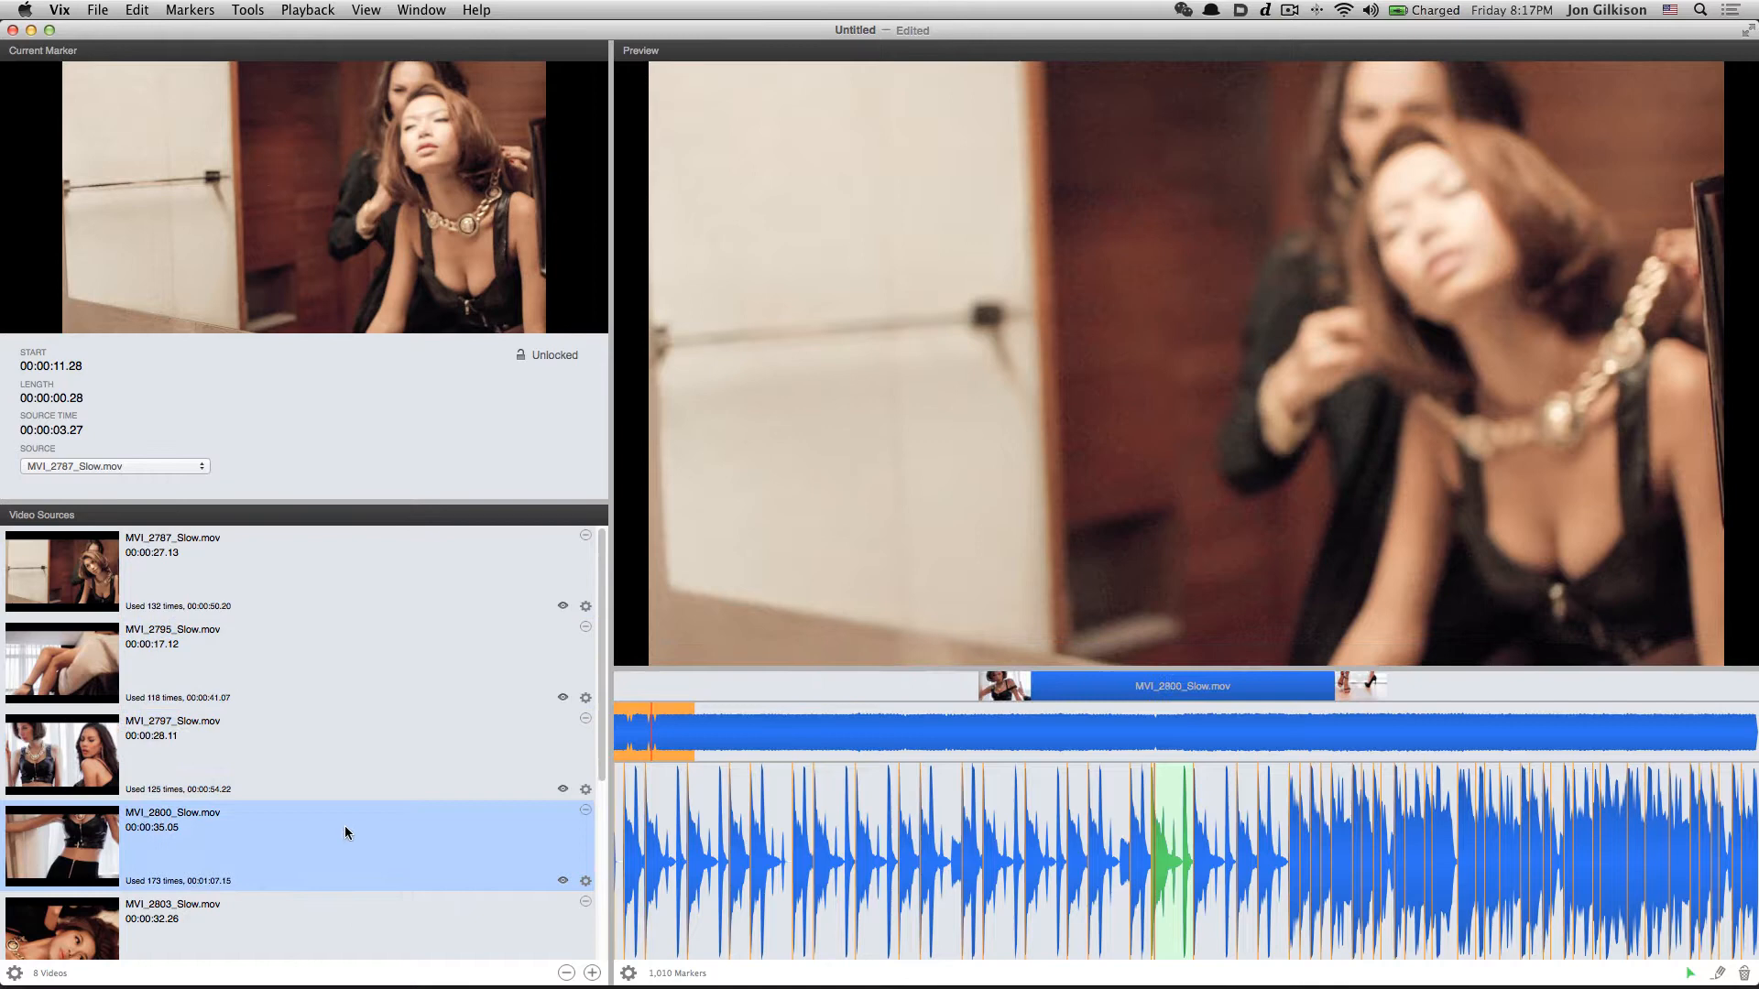
{"action": "left_click", "coordinate": [333, 894]}
{"action": "scroll", "coordinate": [330, 884], "scroll_direction": "down", "scroll_amount": 3}
{"action": "left_click", "coordinate": [317, 866]}
{"action": "left_click", "coordinate": [319, 932]}
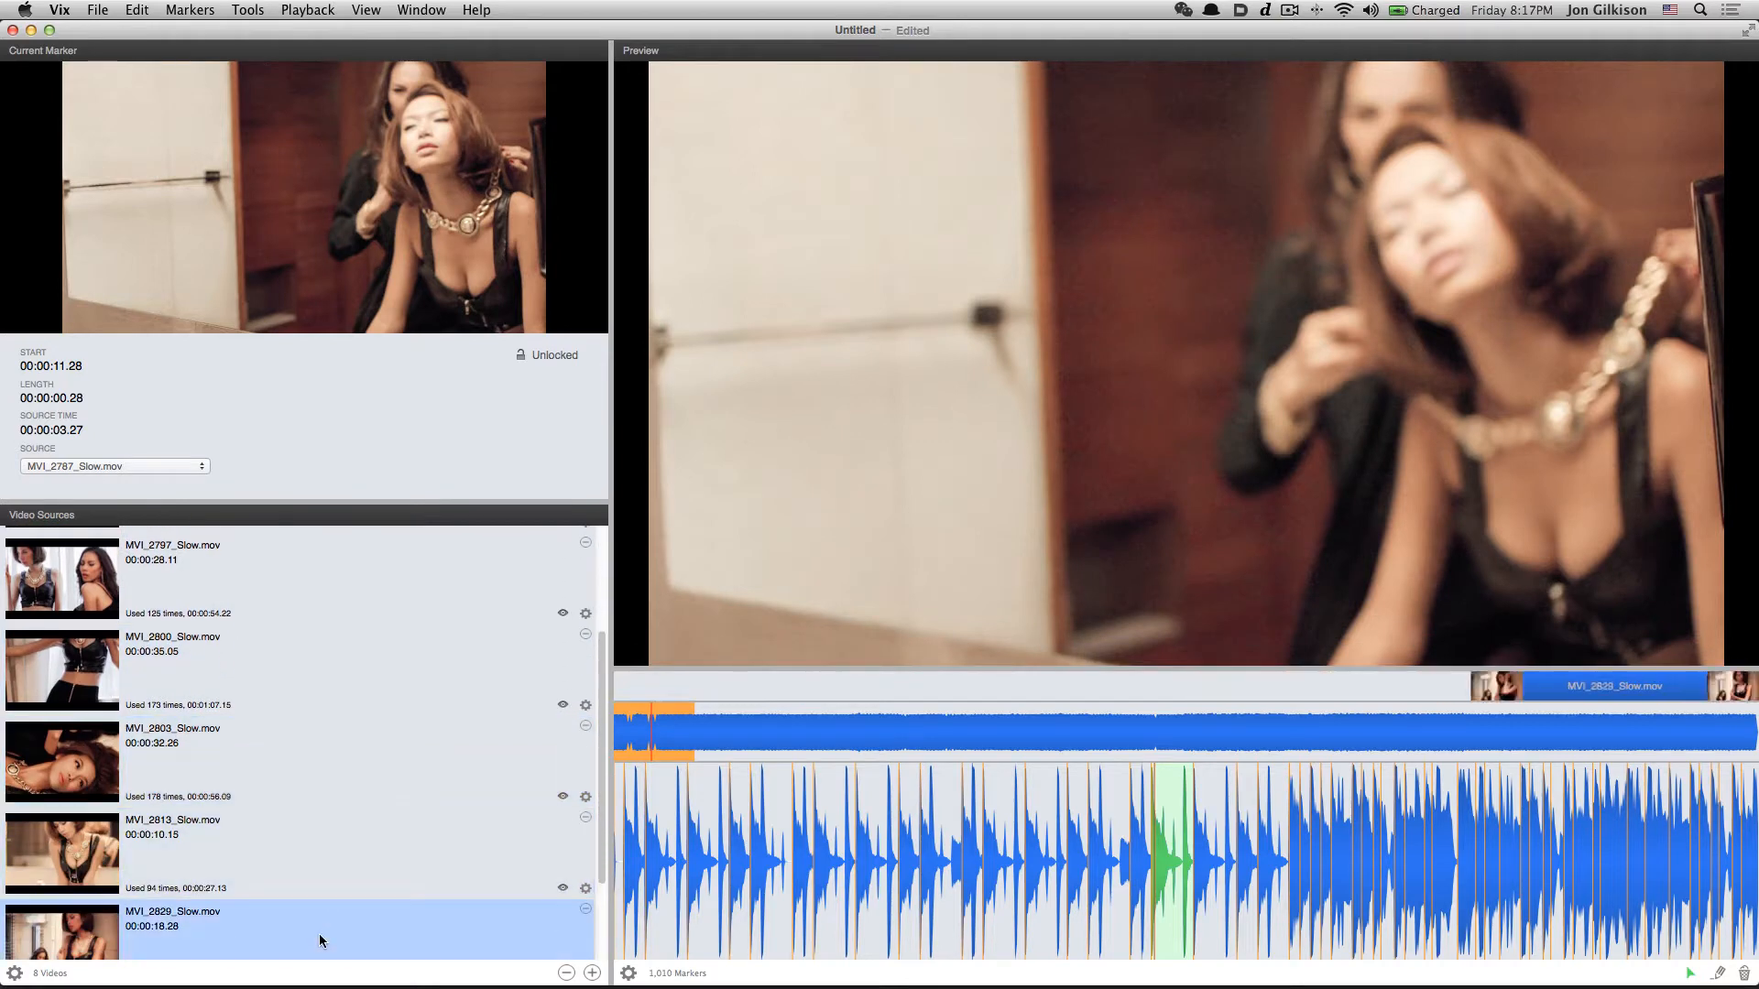
{"action": "scroll", "coordinate": [319, 934], "scroll_direction": "down", "scroll_amount": 3}
{"action": "left_click", "coordinate": [321, 899]}
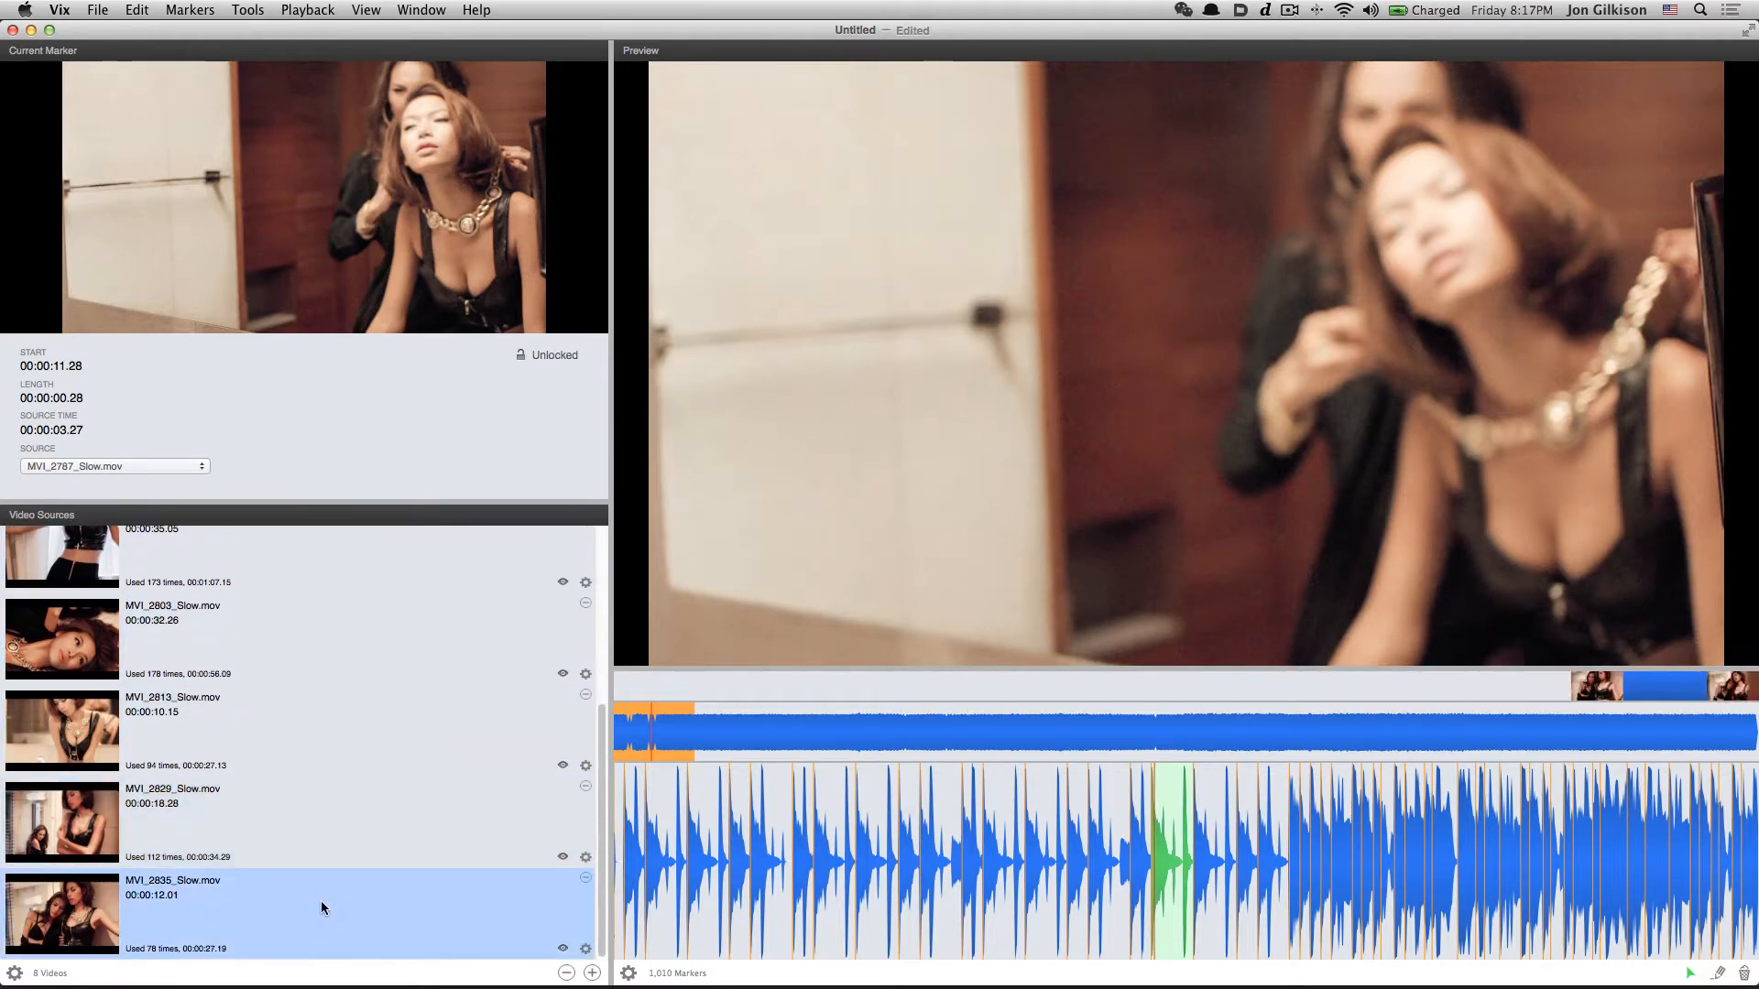
{"action": "left_click", "coordinate": [327, 789]}
{"action": "left_click", "coordinate": [313, 731]}
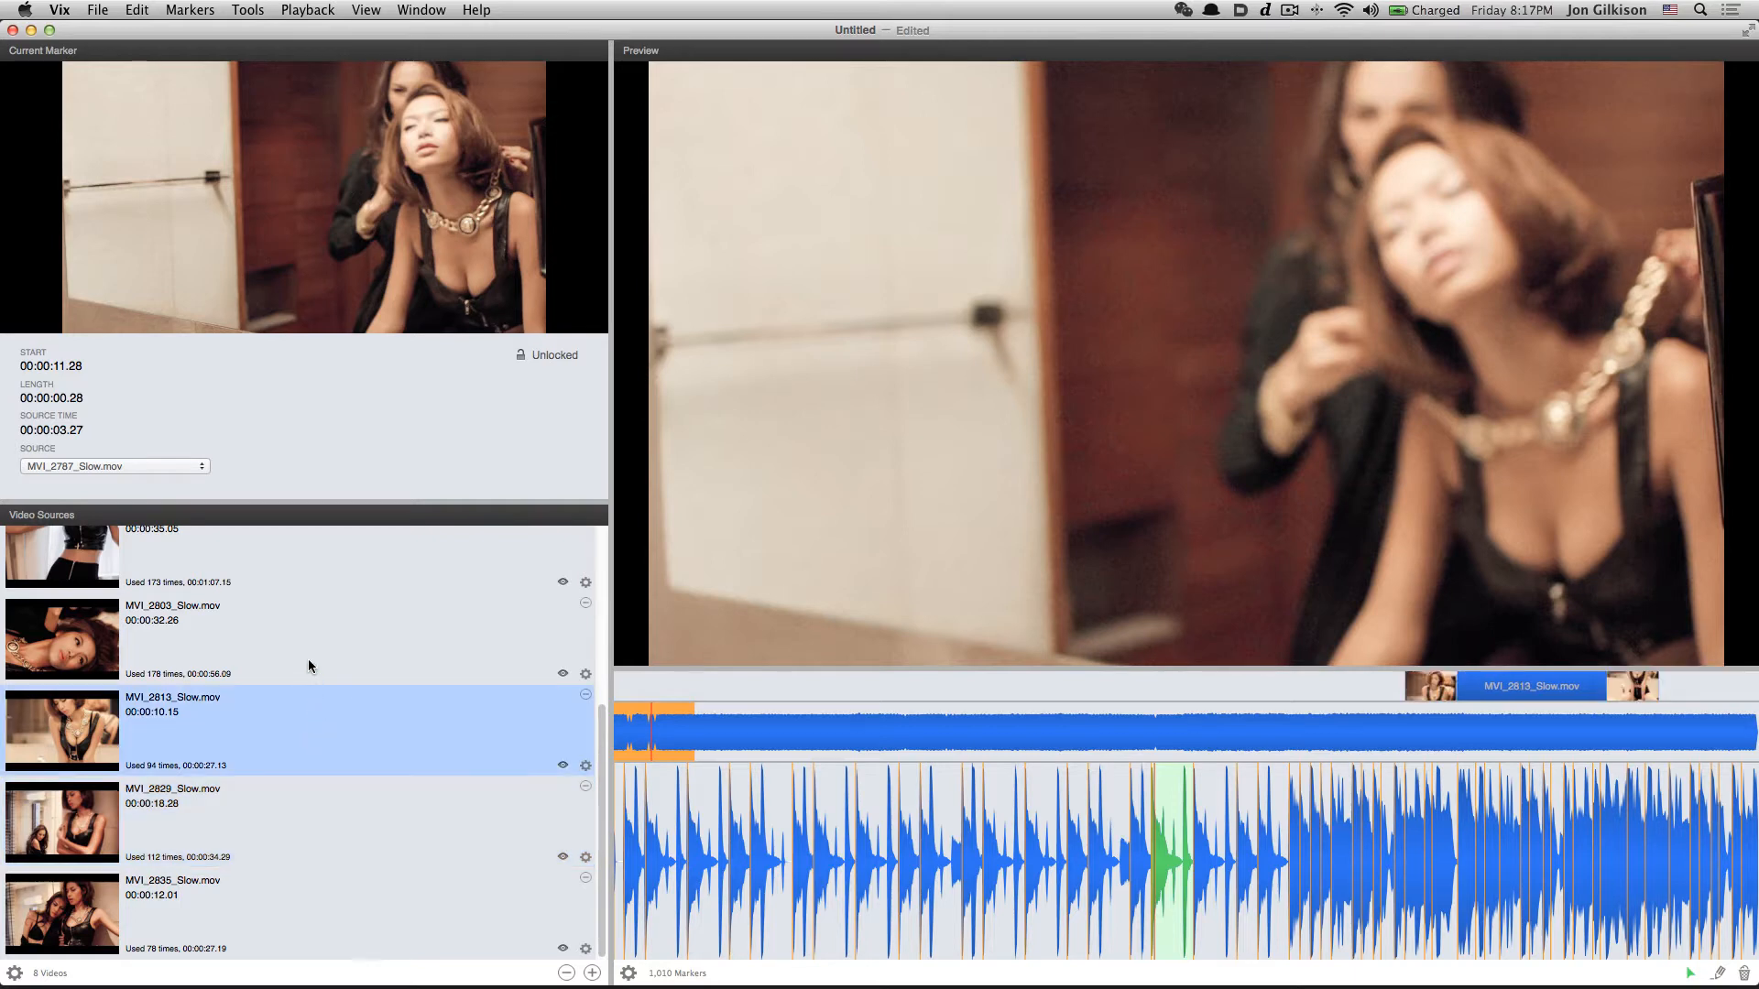
Select the clips in reverse order from MVI_2803_Slow.mov up to MVI_2787_Slow.mov to examine their ranges along the composition
{"action": "left_click", "coordinate": [308, 658]}
{"action": "scroll", "coordinate": [295, 894], "scroll_direction": "up", "scroll_amount": 1}
{"action": "scroll", "coordinate": [293, 870], "scroll_direction": "up", "scroll_amount": 3}
{"action": "left_click", "coordinate": [285, 738]}
{"action": "left_click", "coordinate": [278, 646]}
{"action": "left_click", "coordinate": [271, 570]}
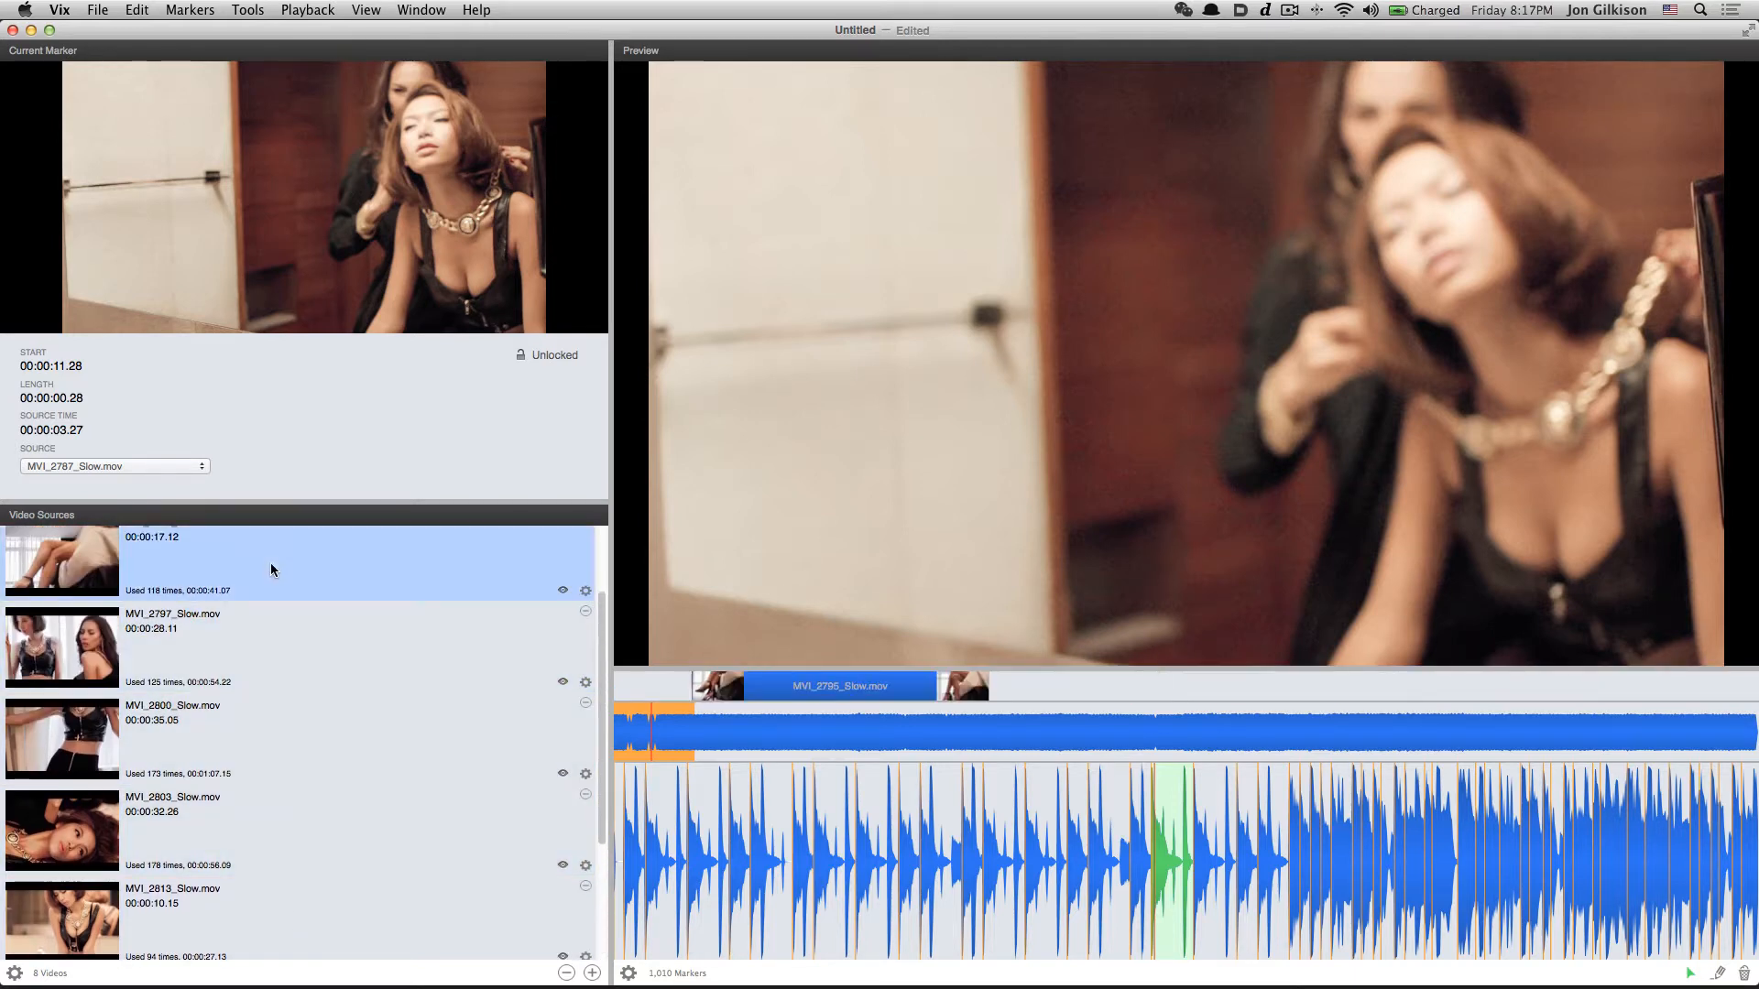
{"action": "scroll", "coordinate": [256, 780], "scroll_direction": "up", "scroll_amount": 2}
{"action": "left_click", "coordinate": [295, 597]}
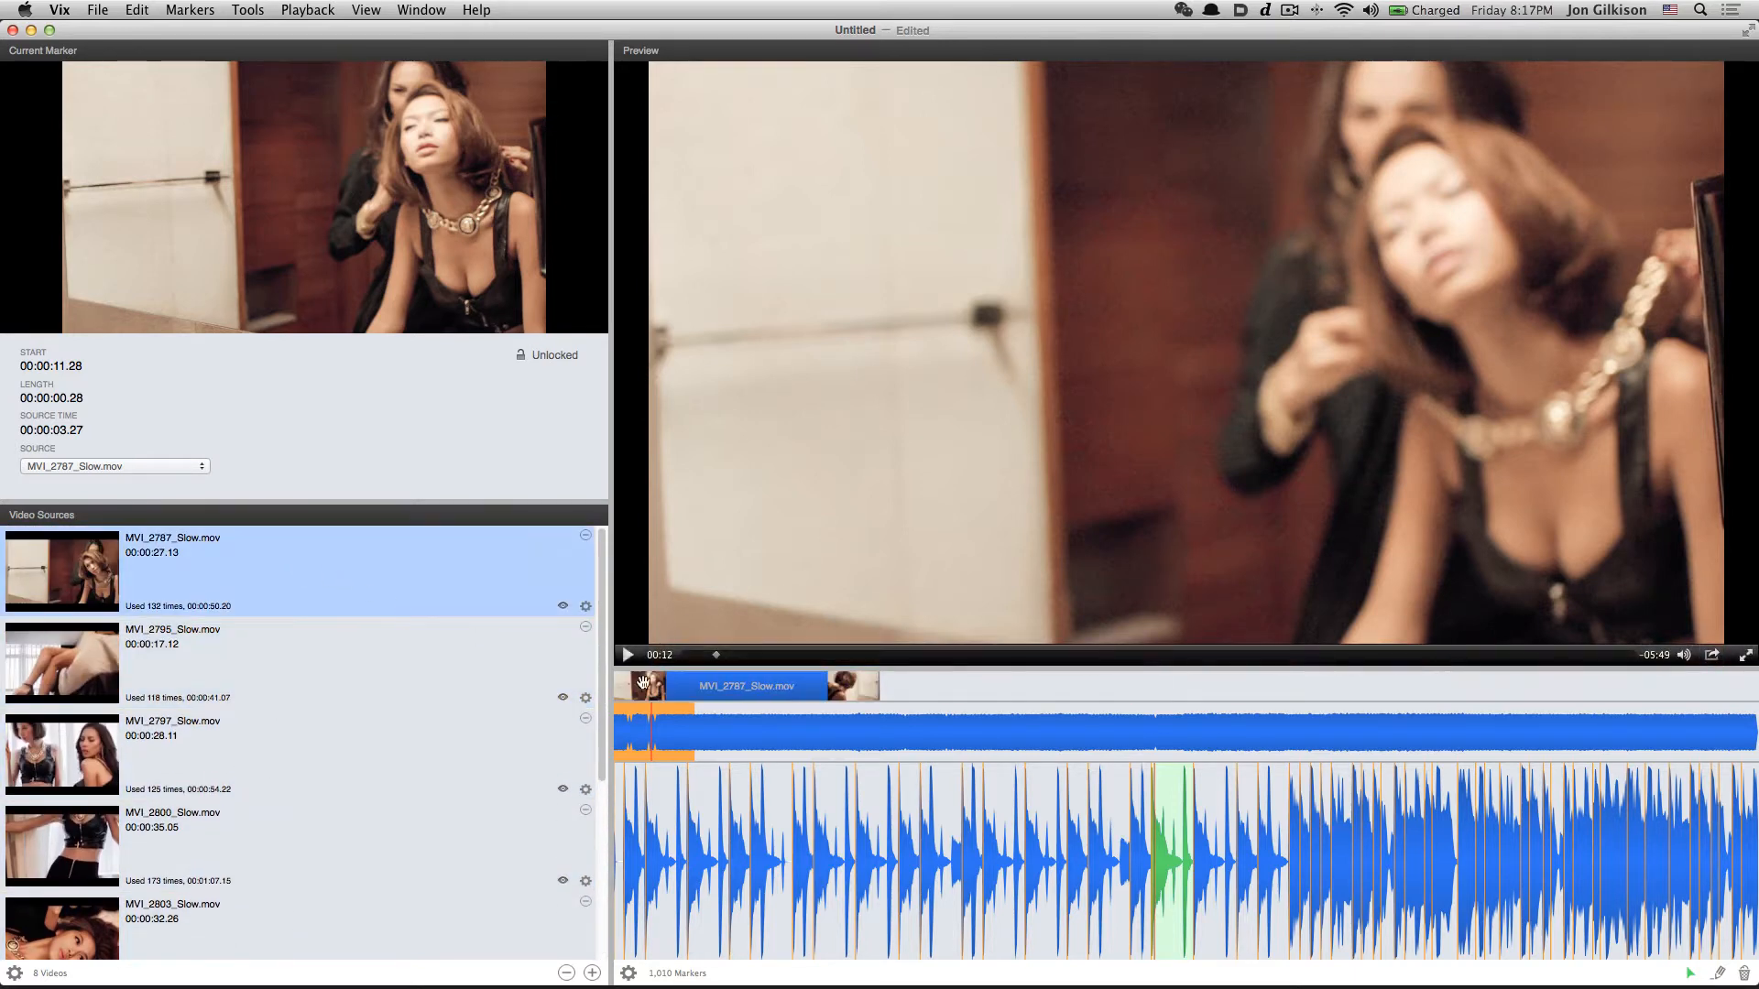
Scrub the composition to 00:27 and back towards 00:10, examining where MVI_2795_Slow.mov and MVI_2797_Slow.mov come in
{"action": "mouse_move", "coordinate": [717, 657]}
{"action": "left_mouse_down"}
{"action": "mouse_move", "coordinate": [682, 657]}
{"action": "mouse_move", "coordinate": [756, 663]}
{"action": "left_mouse_up"}
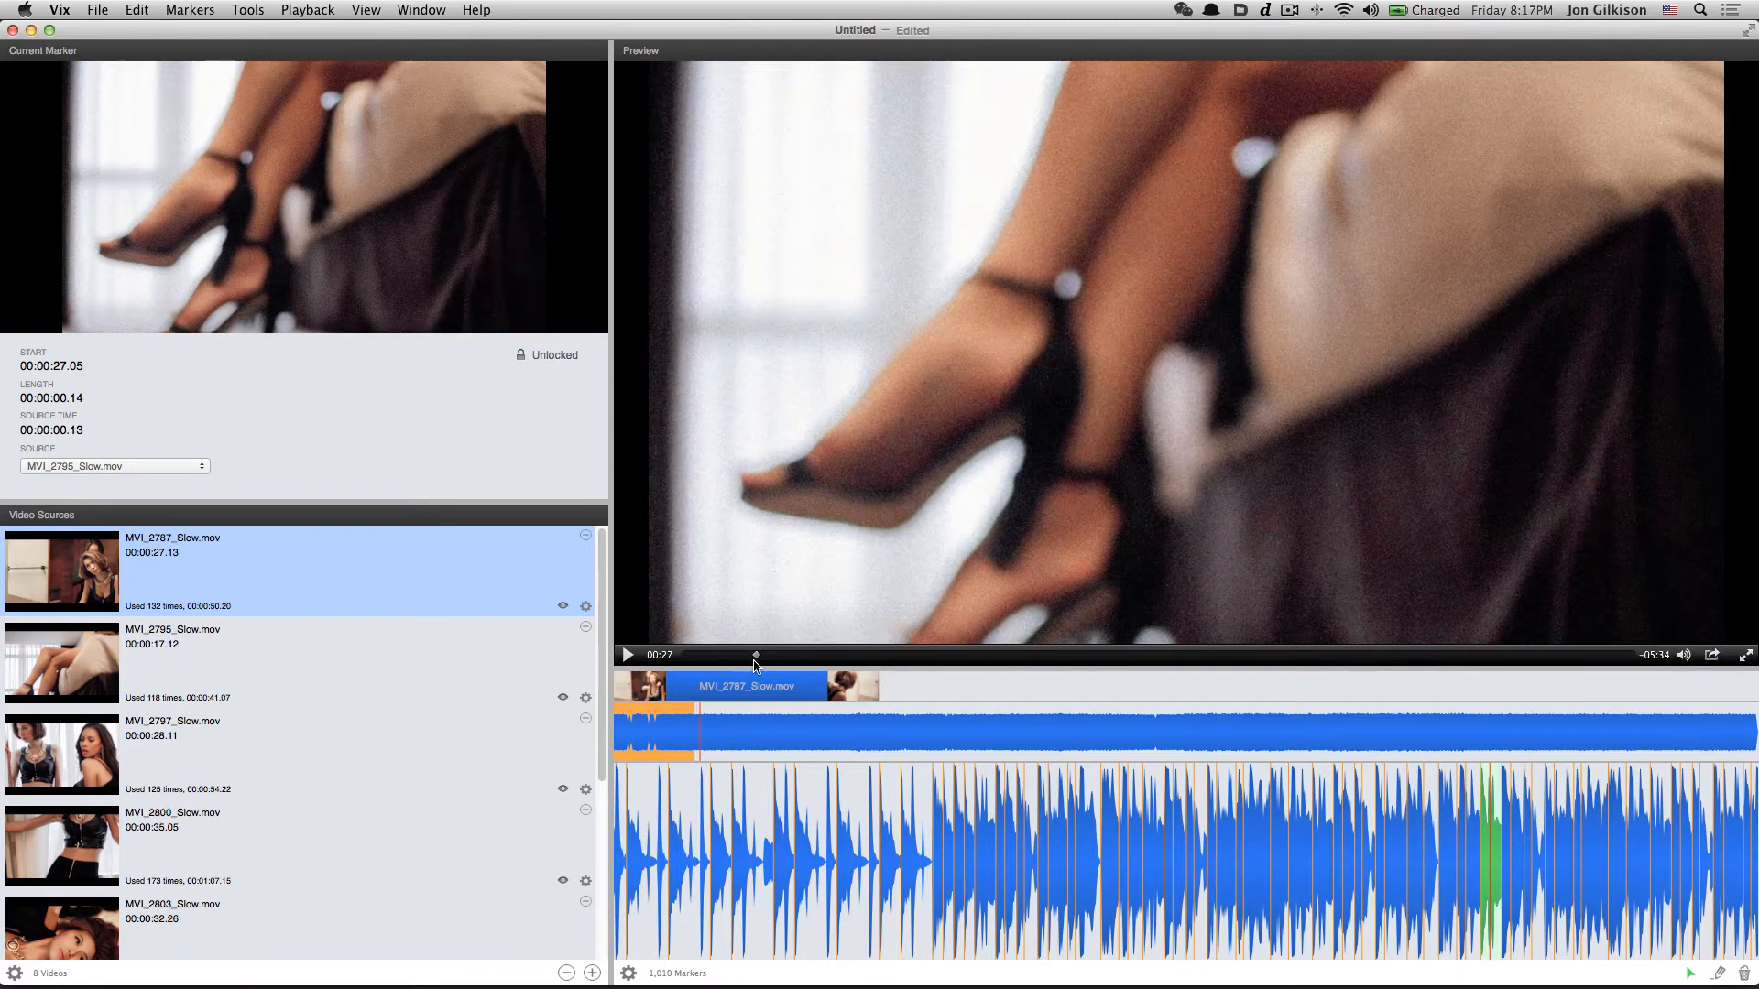
{"action": "left_click", "coordinate": [366, 673]}
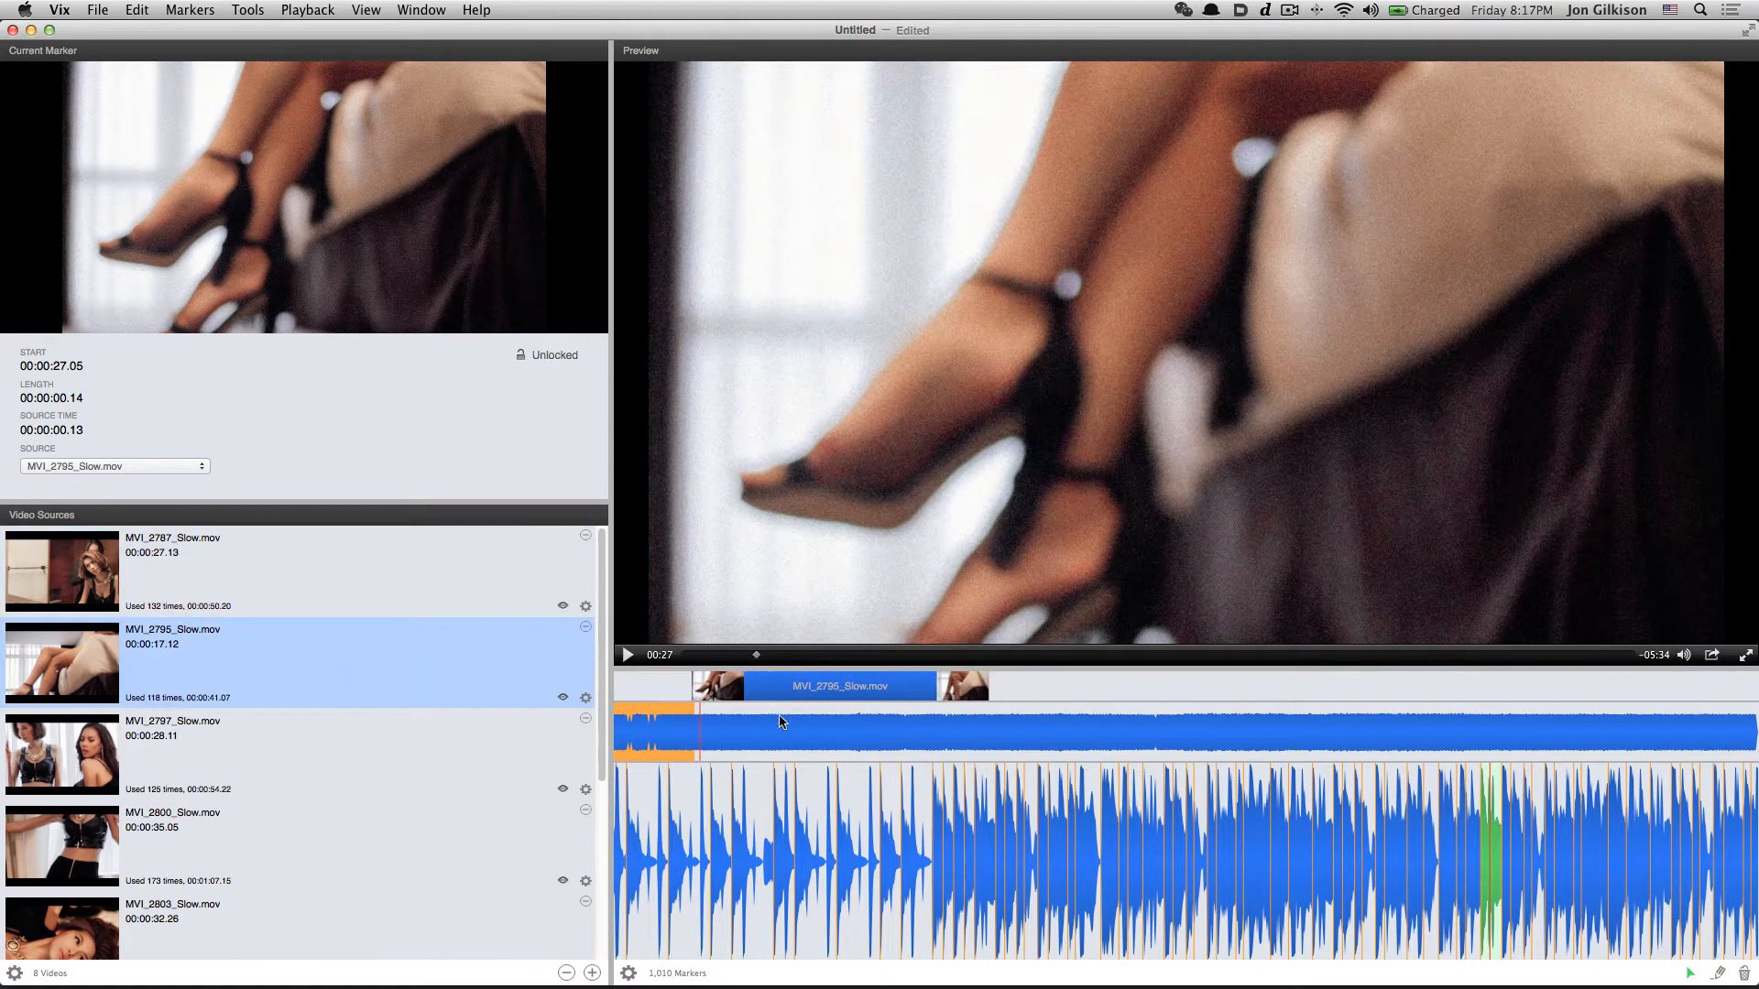
{"action": "mouse_move", "coordinate": [753, 657]}
{"action": "left_mouse_down"}
{"action": "mouse_move", "coordinate": [963, 657]}
{"action": "mouse_move", "coordinate": [557, 602]}
{"action": "left_mouse_up"}
{"action": "left_click", "coordinate": [472, 788]}
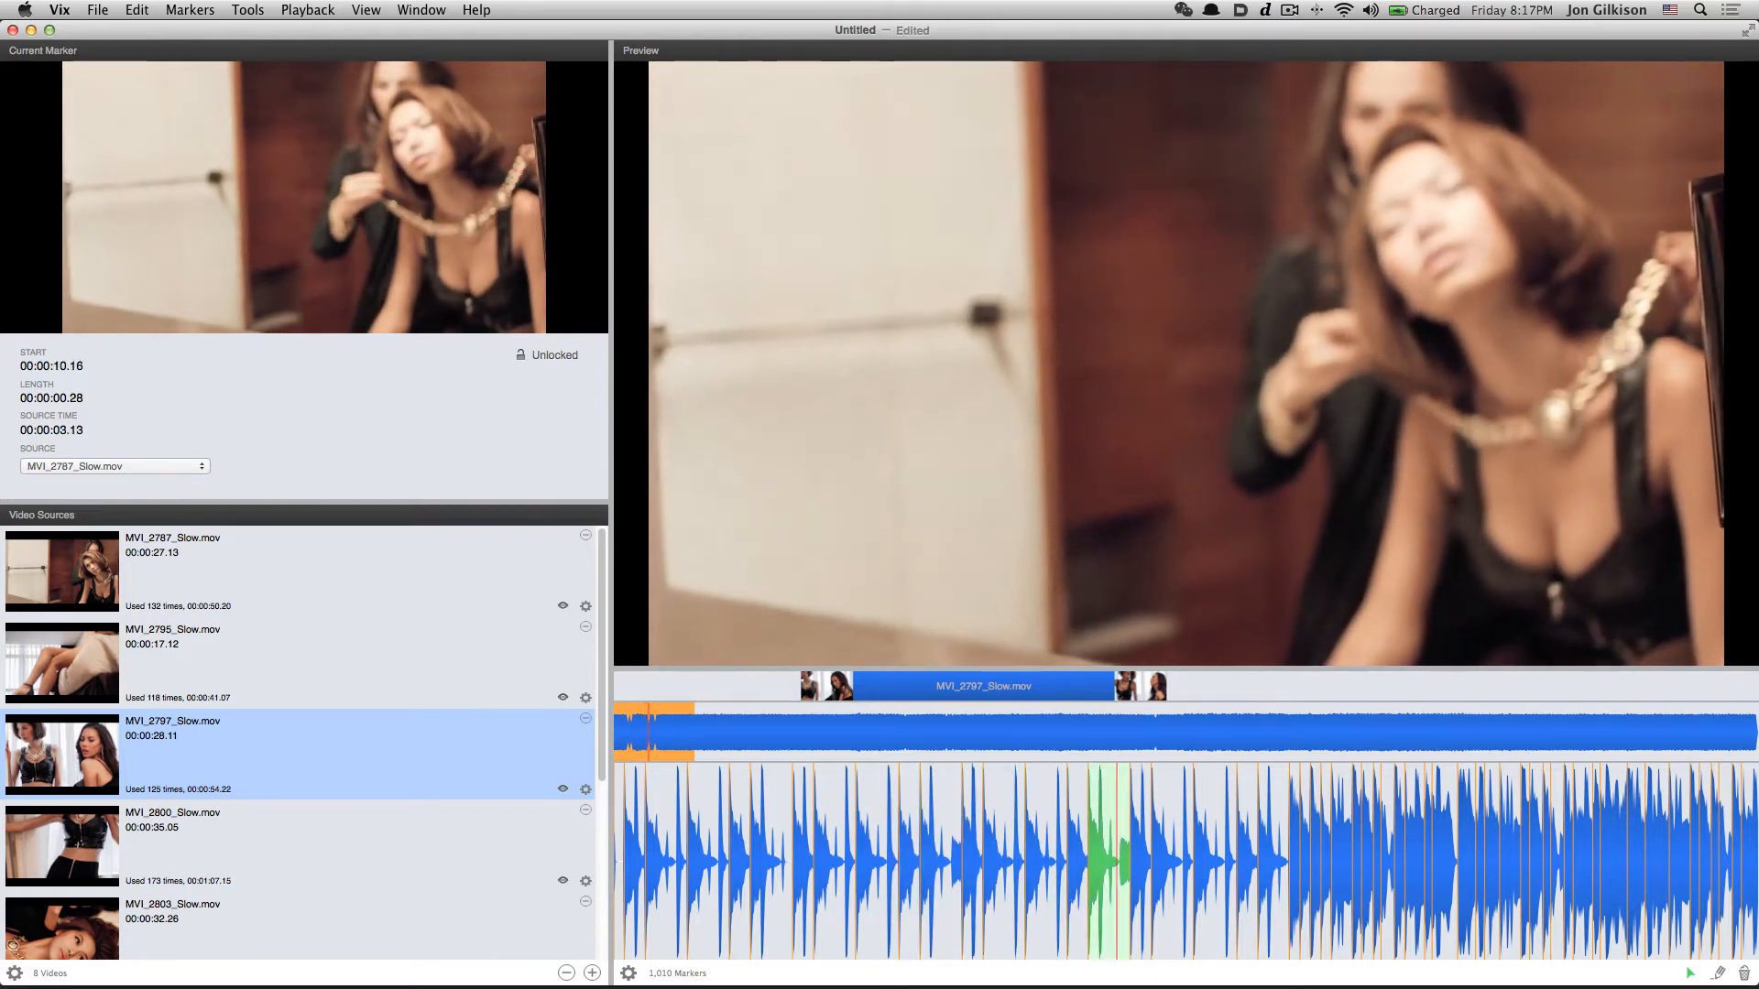
Compare the ranges of MVI_2795_Slow.mov and MVI_2797_Slow.mov during playback and jump ahead to about 01:00
{"action": "left_click", "coordinate": [242, 652]}
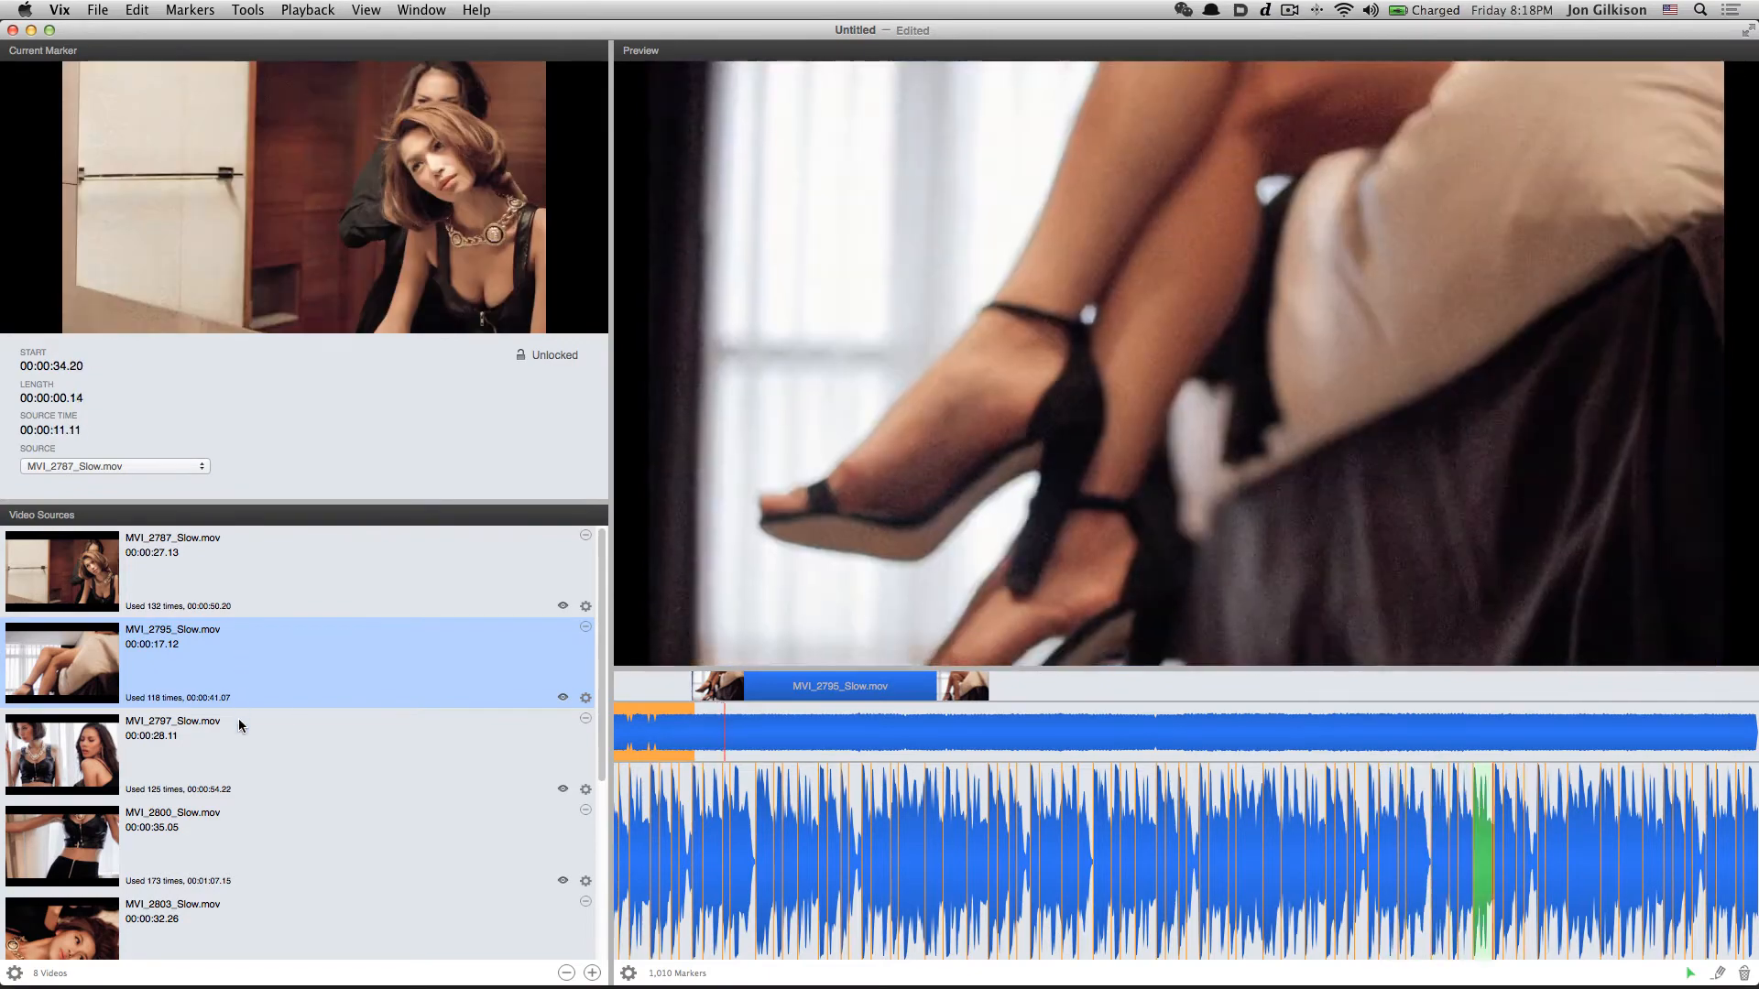
{"action": "left_click", "coordinate": [283, 734]}
{"action": "mouse_move", "coordinate": [836, 656]}
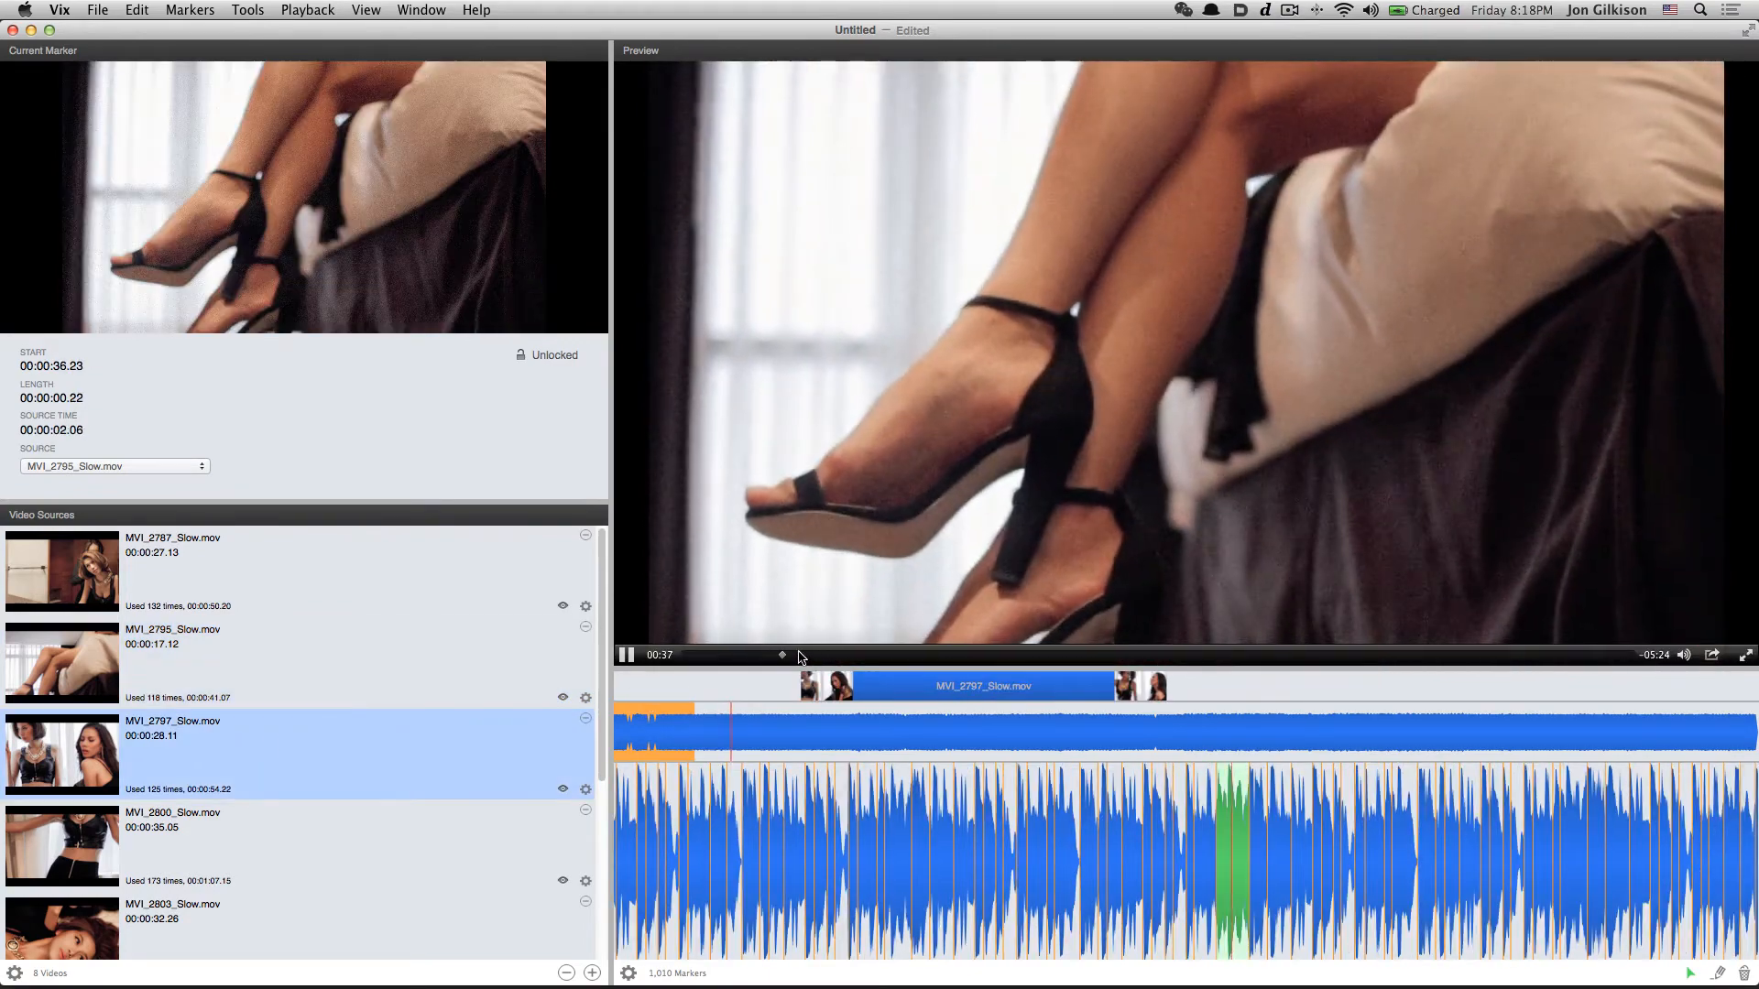
{"action": "left_click_drag", "start_coordinate": [785, 656], "coordinate": [843, 656]}
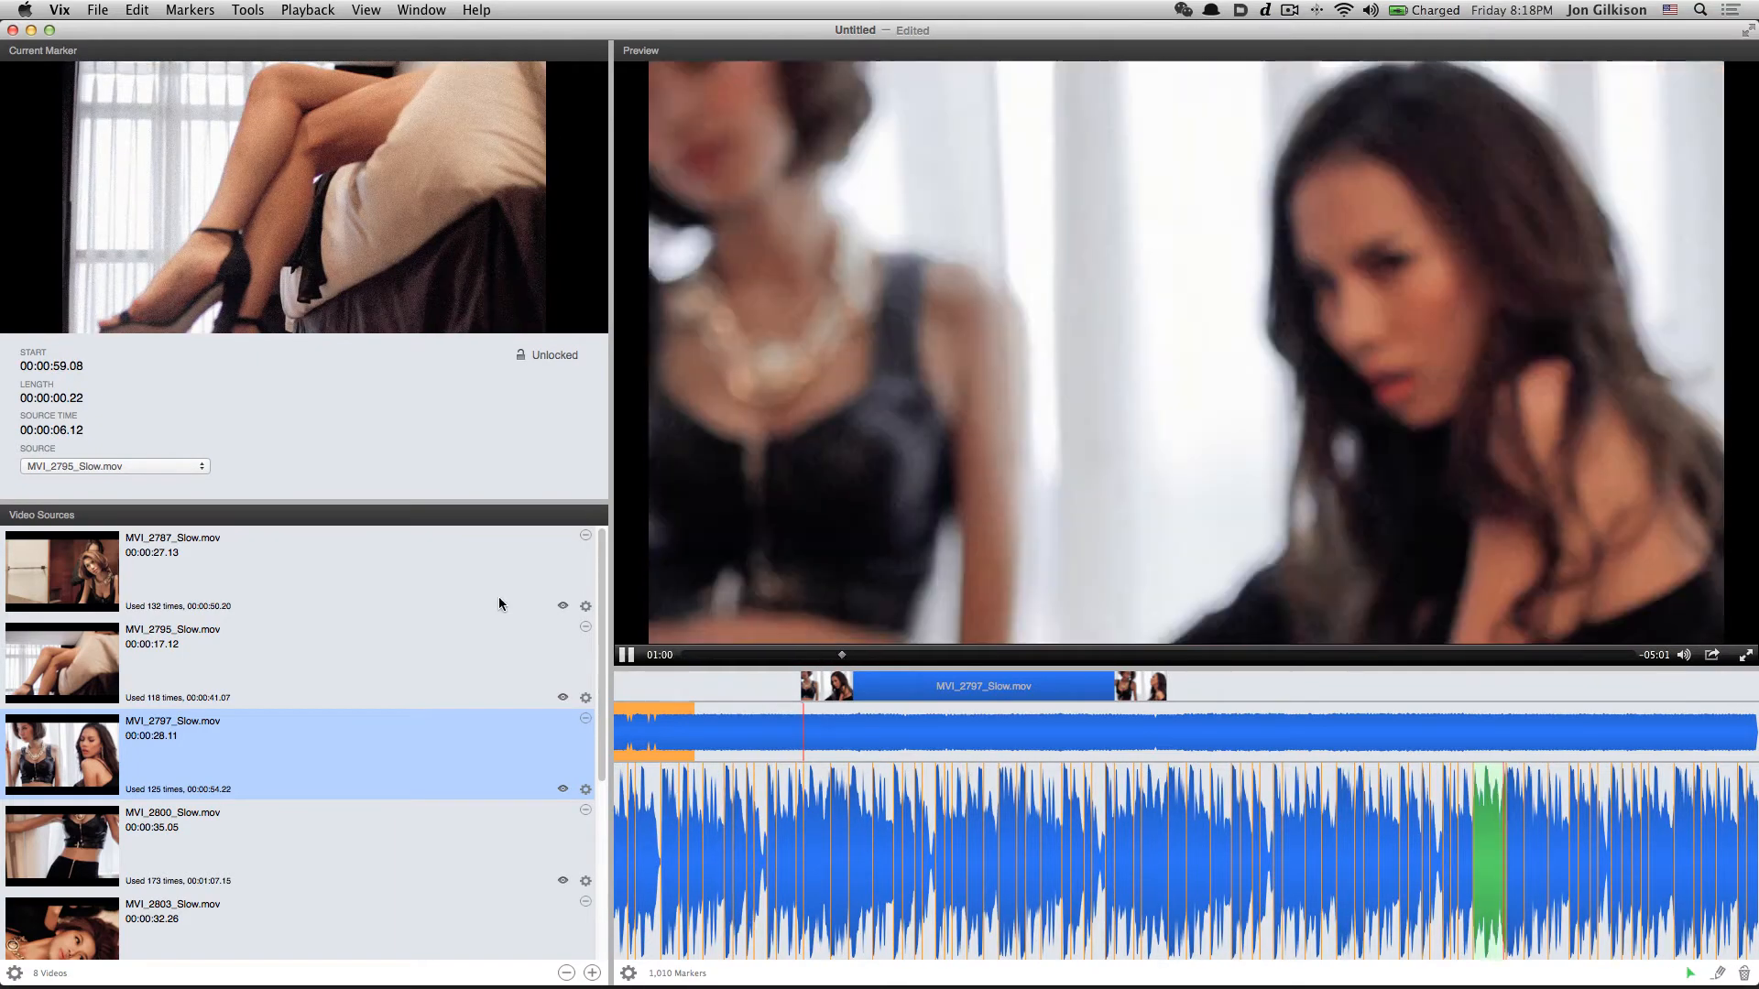
Select MVI_2787_Slow.mov, MVI_2795_Slow.mov and MVI_2797_Slow.mov in turn to examine their overlap, and pause playback at 01:13
{"action": "left_click", "coordinate": [430, 574]}
{"action": "left_click", "coordinate": [418, 669]}
{"action": "left_click", "coordinate": [409, 740]}
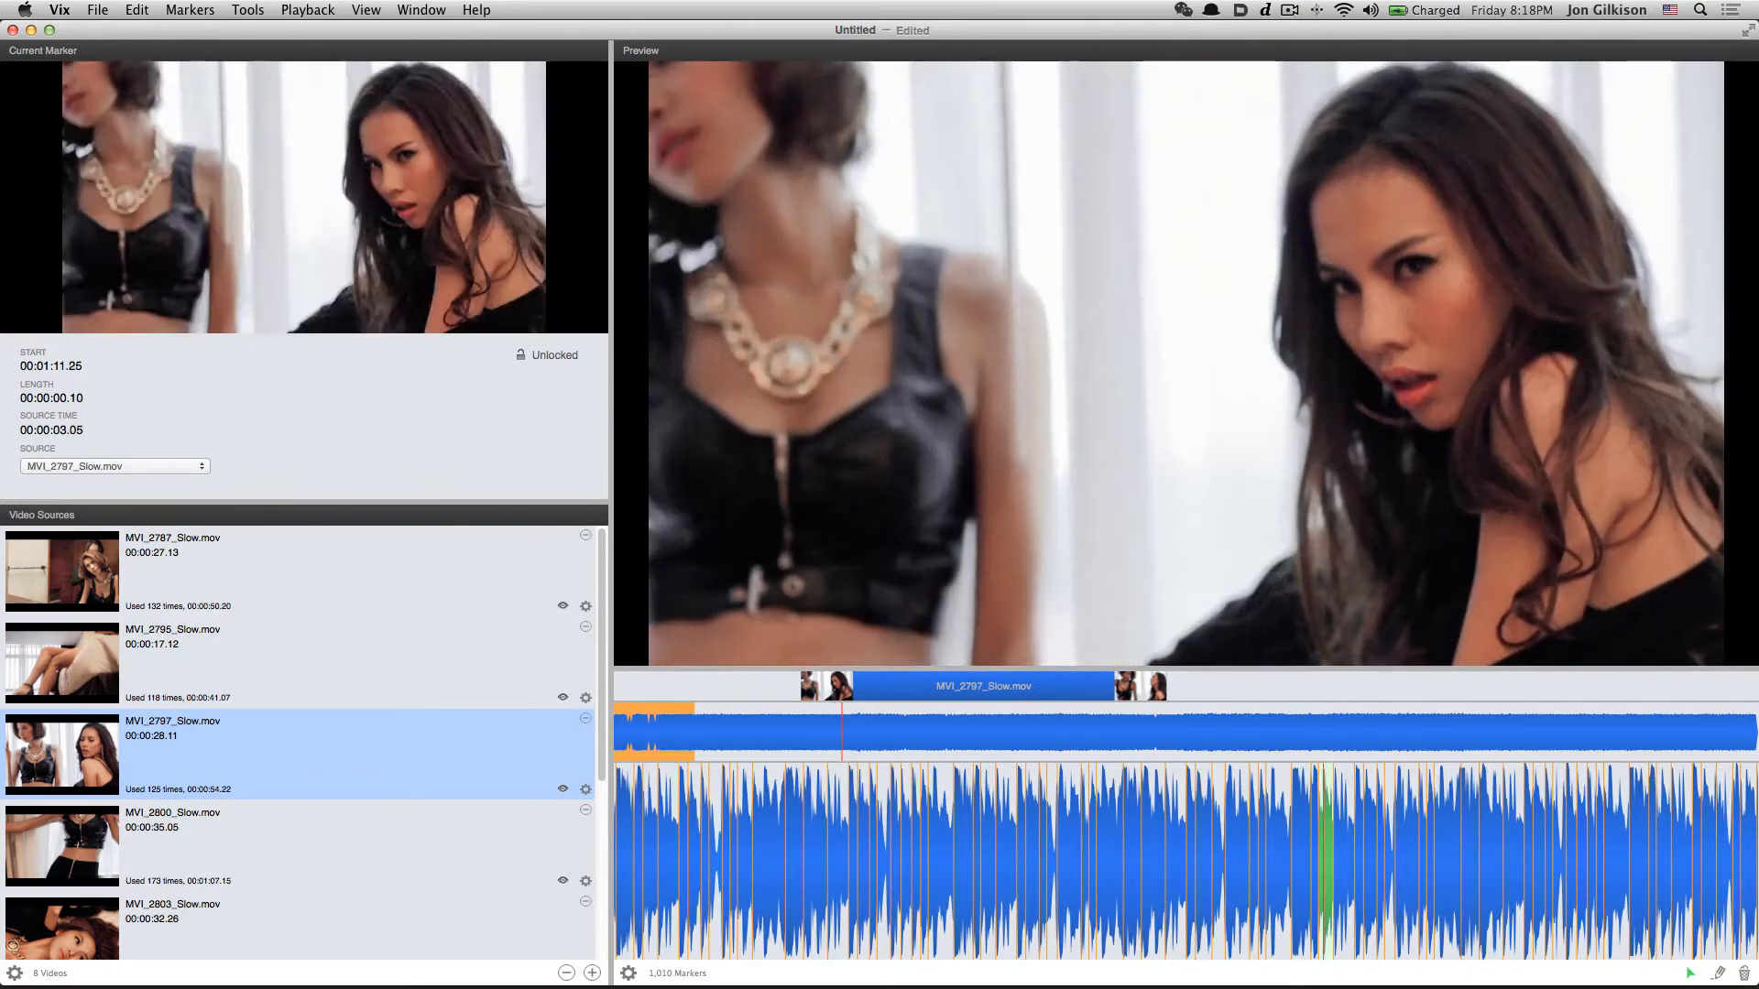
{"action": "mouse_move", "coordinate": [767, 620]}
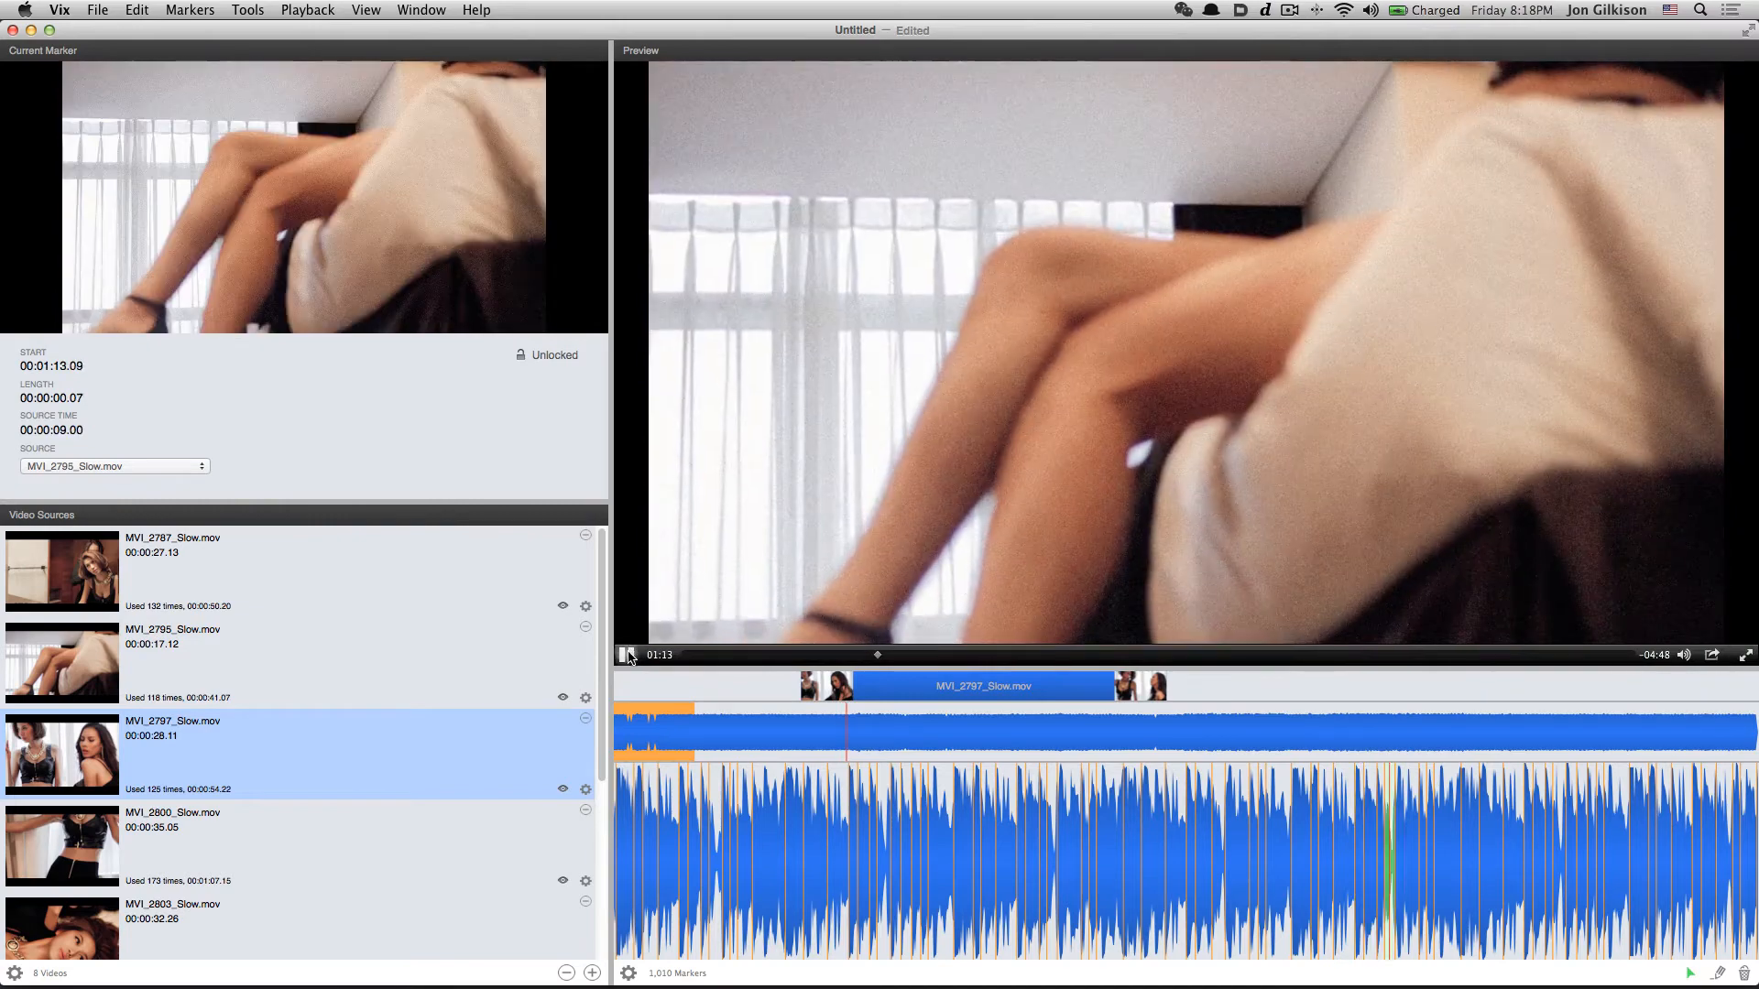
{"action": "left_click", "coordinate": [627, 655]}
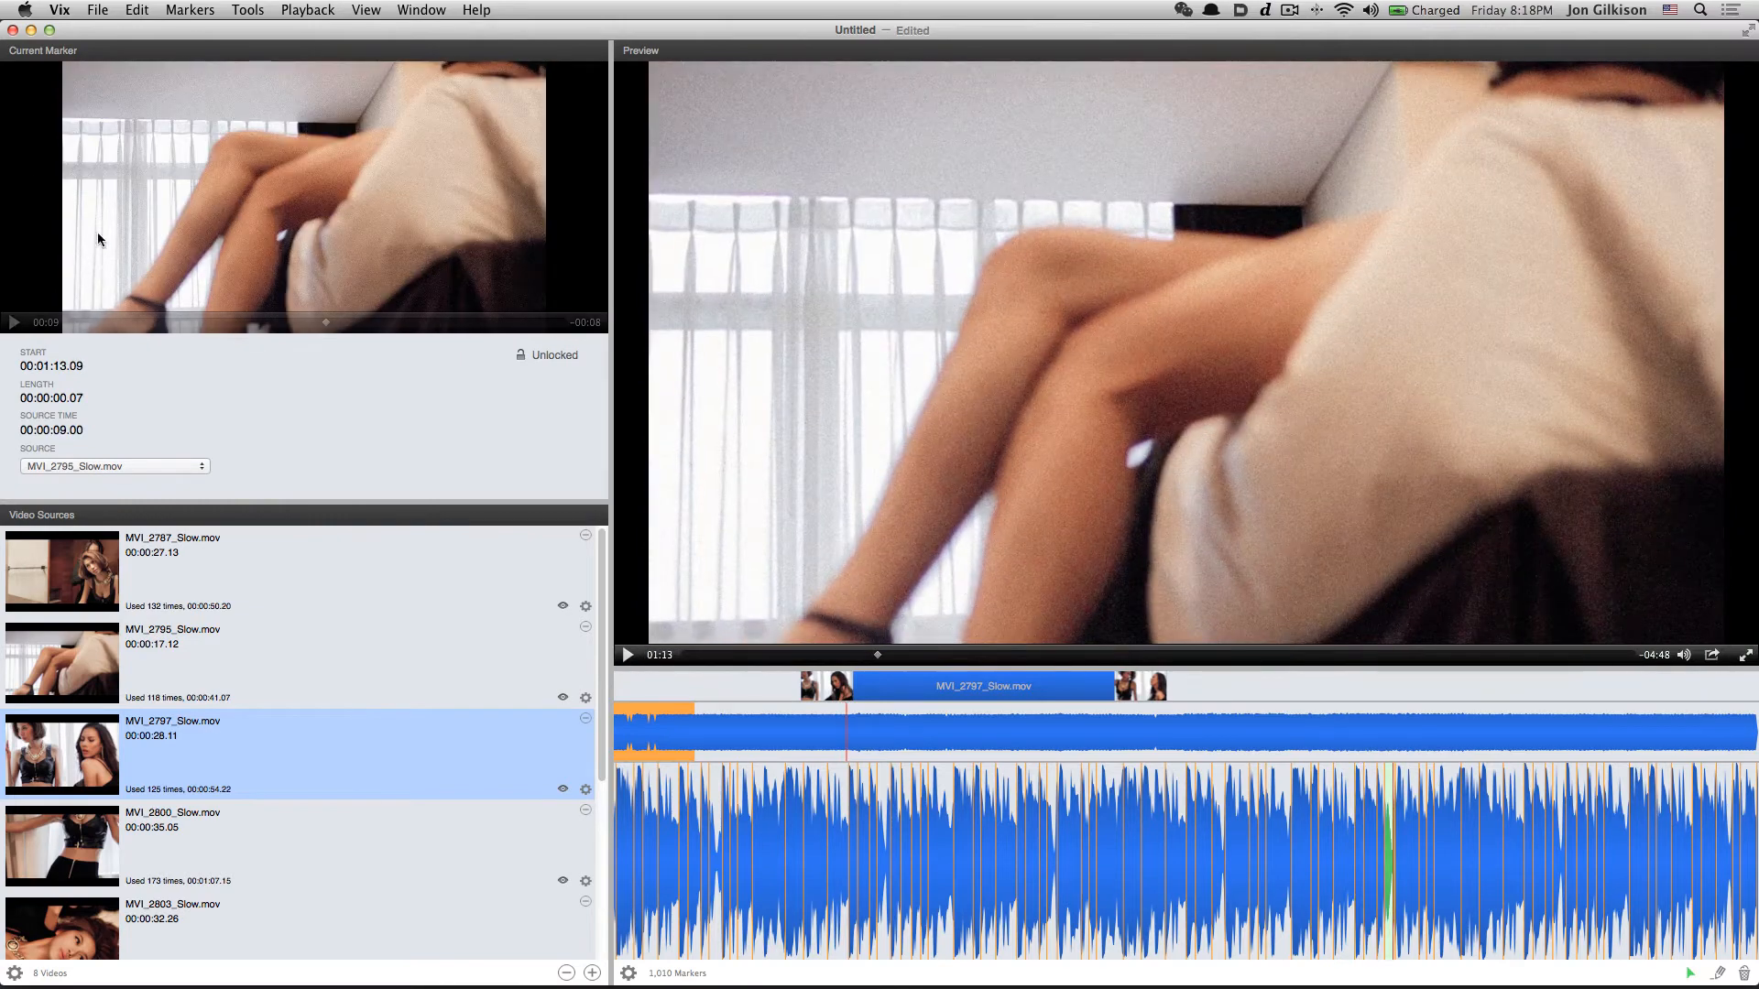
Extend the end of MVI_2787_Slow.mov's range in the composition to about 0.26
{"action": "left_click", "coordinate": [416, 574]}
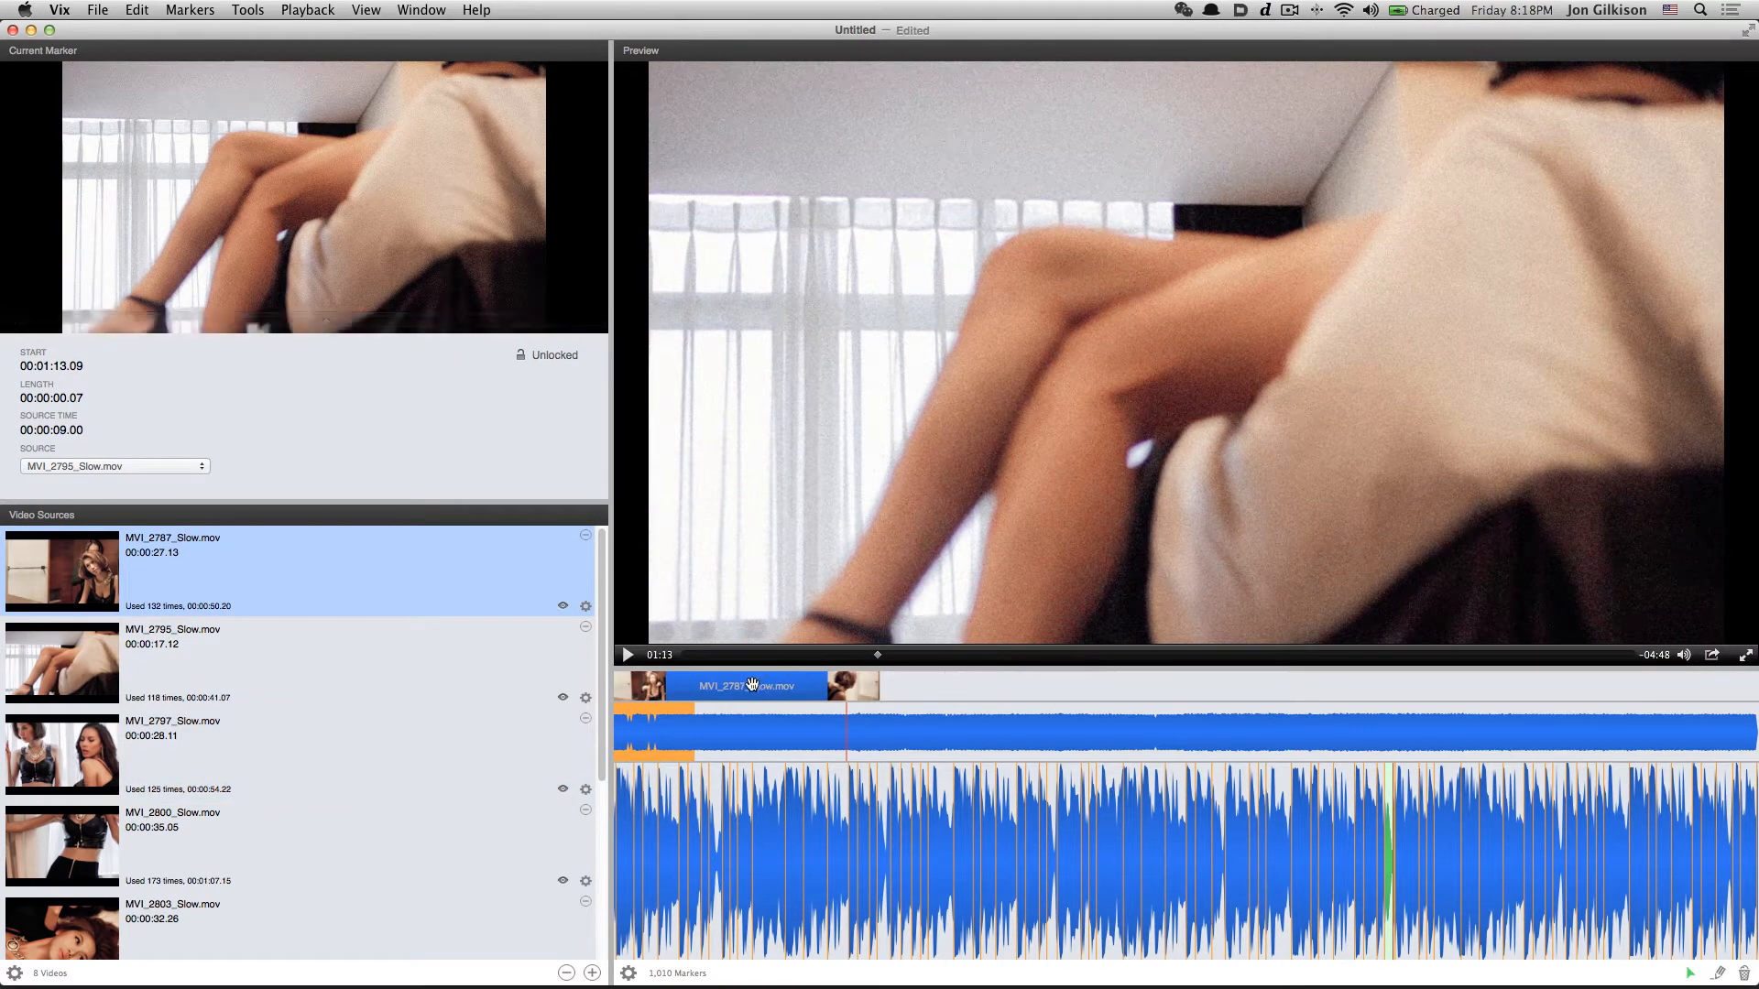
{"action": "left_click_drag", "start_coordinate": [795, 687], "coordinate": [736, 694]}
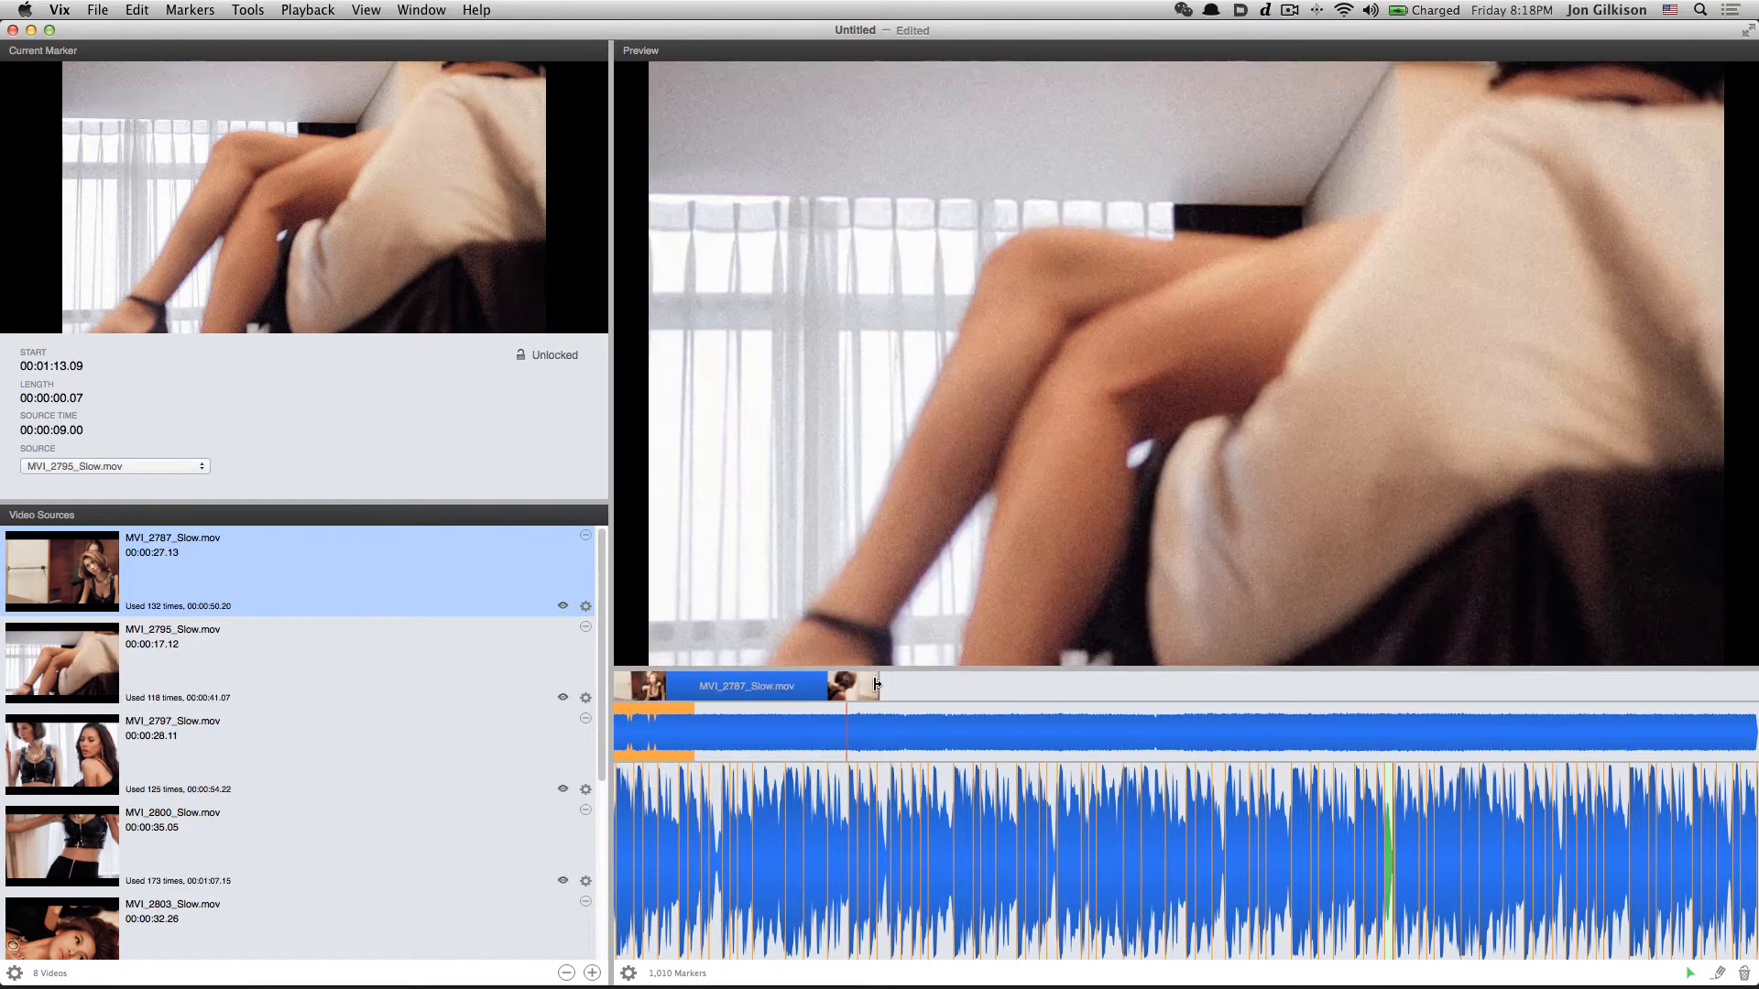
{"action": "left_click_drag", "start_coordinate": [902, 685], "coordinate": [849, 714]}
{"action": "left_click_drag", "start_coordinate": [664, 693], "coordinate": [628, 684]}
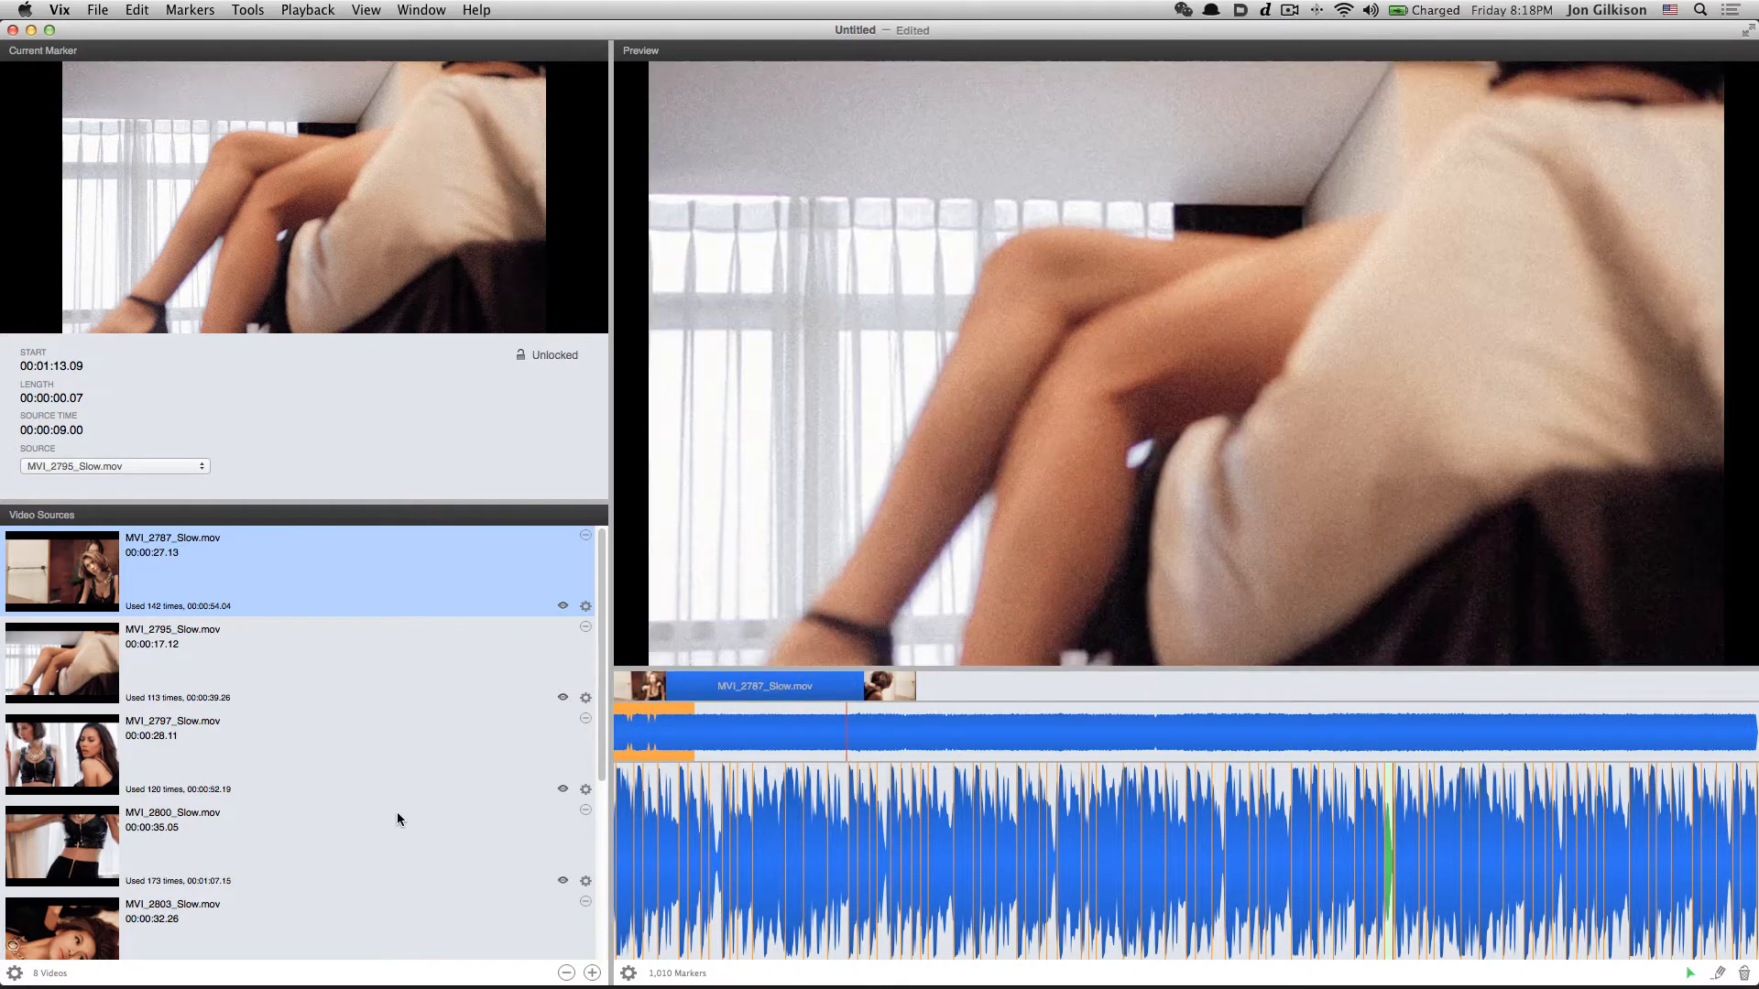
Shift the range of MVI_2803_Slow.mov slightly later along the composition, keeping its length
{"action": "left_click", "coordinate": [157, 654]}
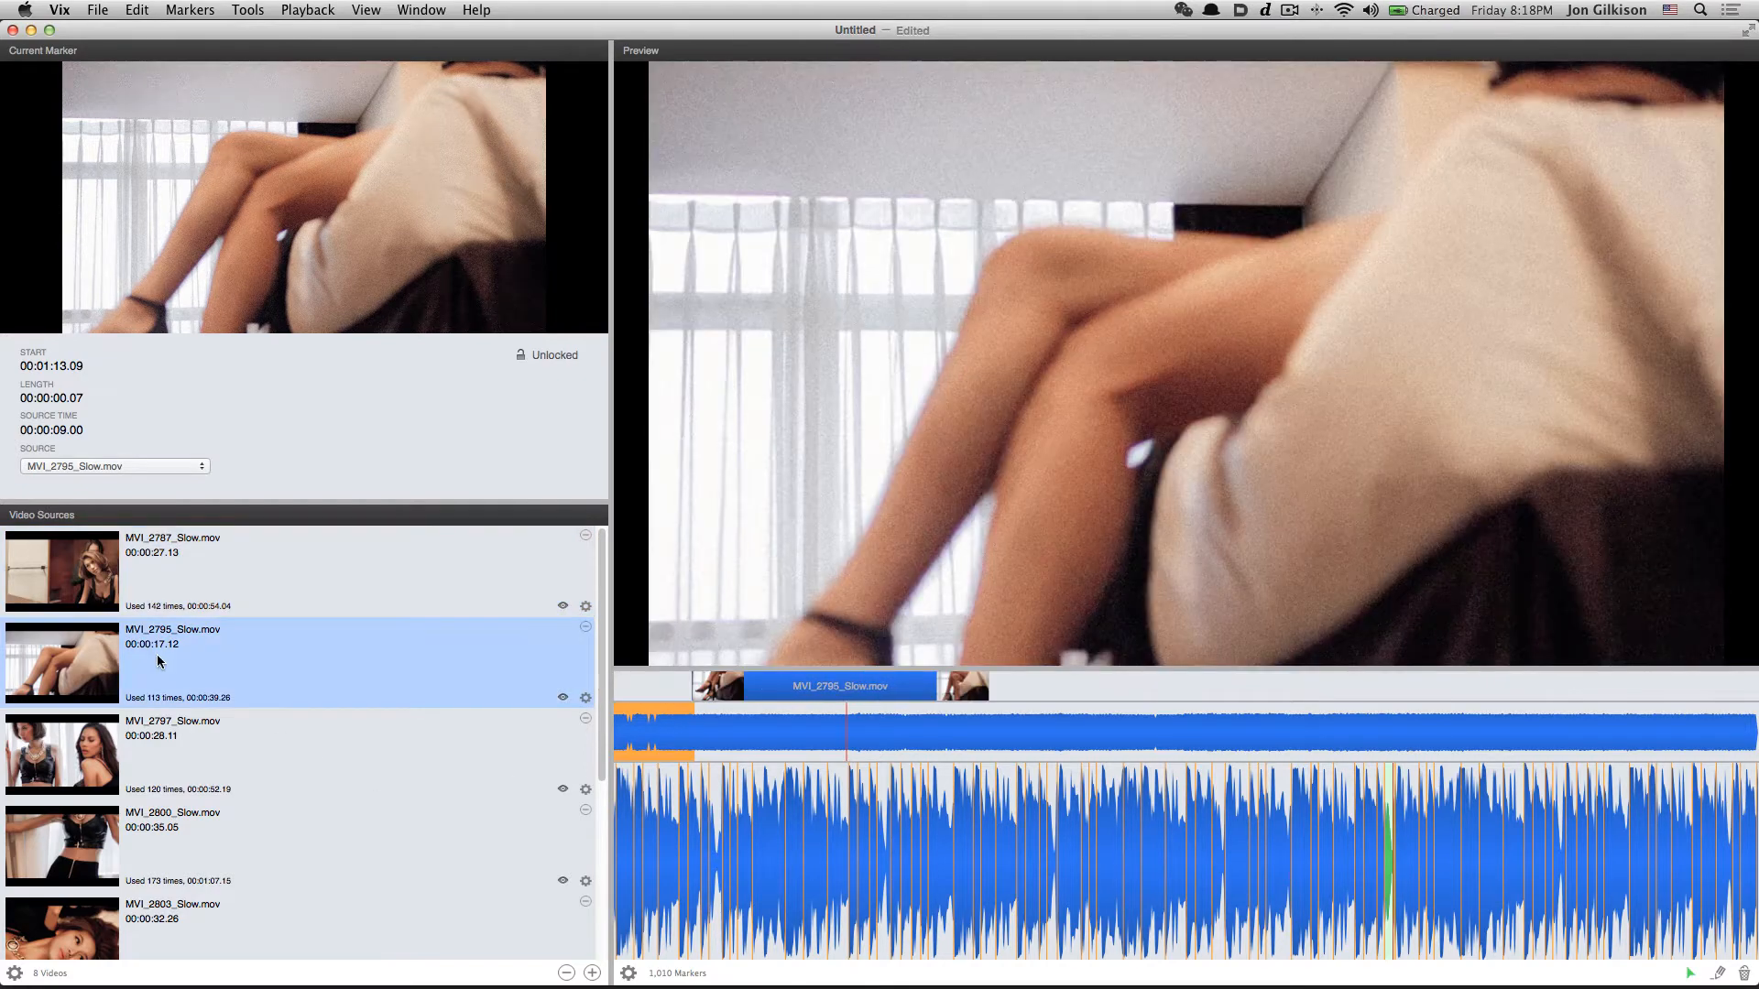
{"action": "left_click", "coordinate": [194, 765]}
{"action": "scroll", "coordinate": [275, 751], "scroll_direction": "down", "scroll_amount": 5}
{"action": "left_click", "coordinate": [382, 679]}
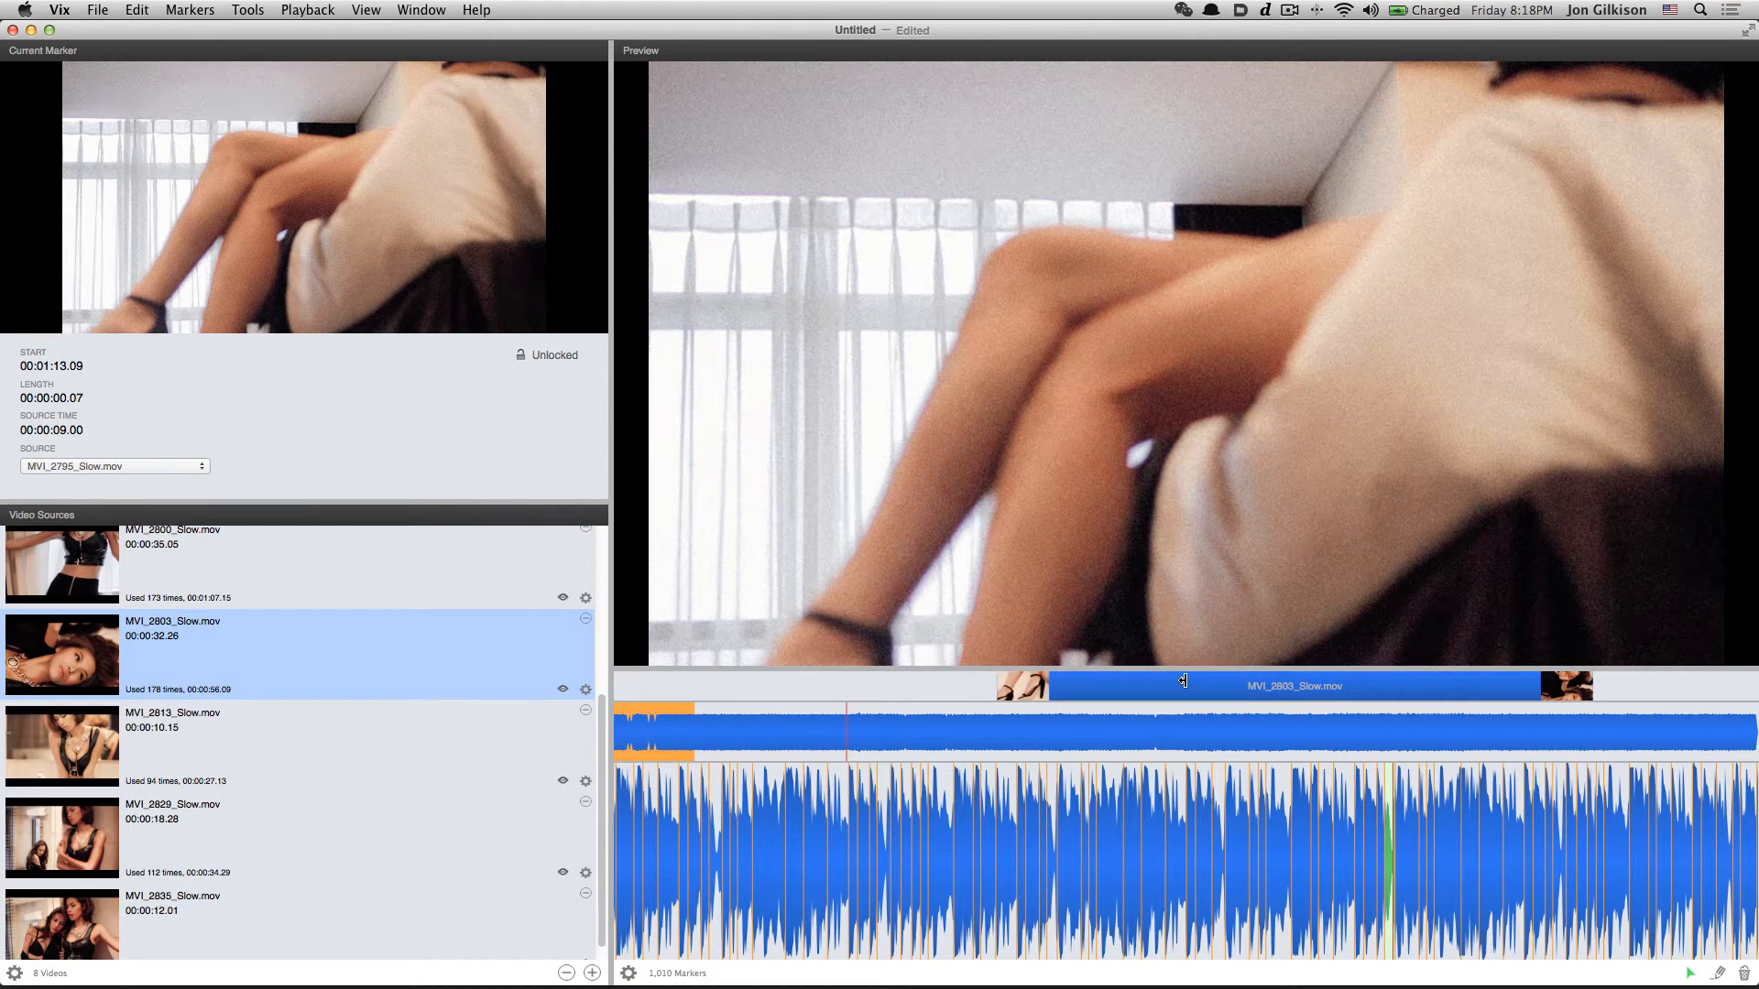
{"action": "left_click_drag", "start_coordinate": [1183, 681], "coordinate": [1195, 686]}
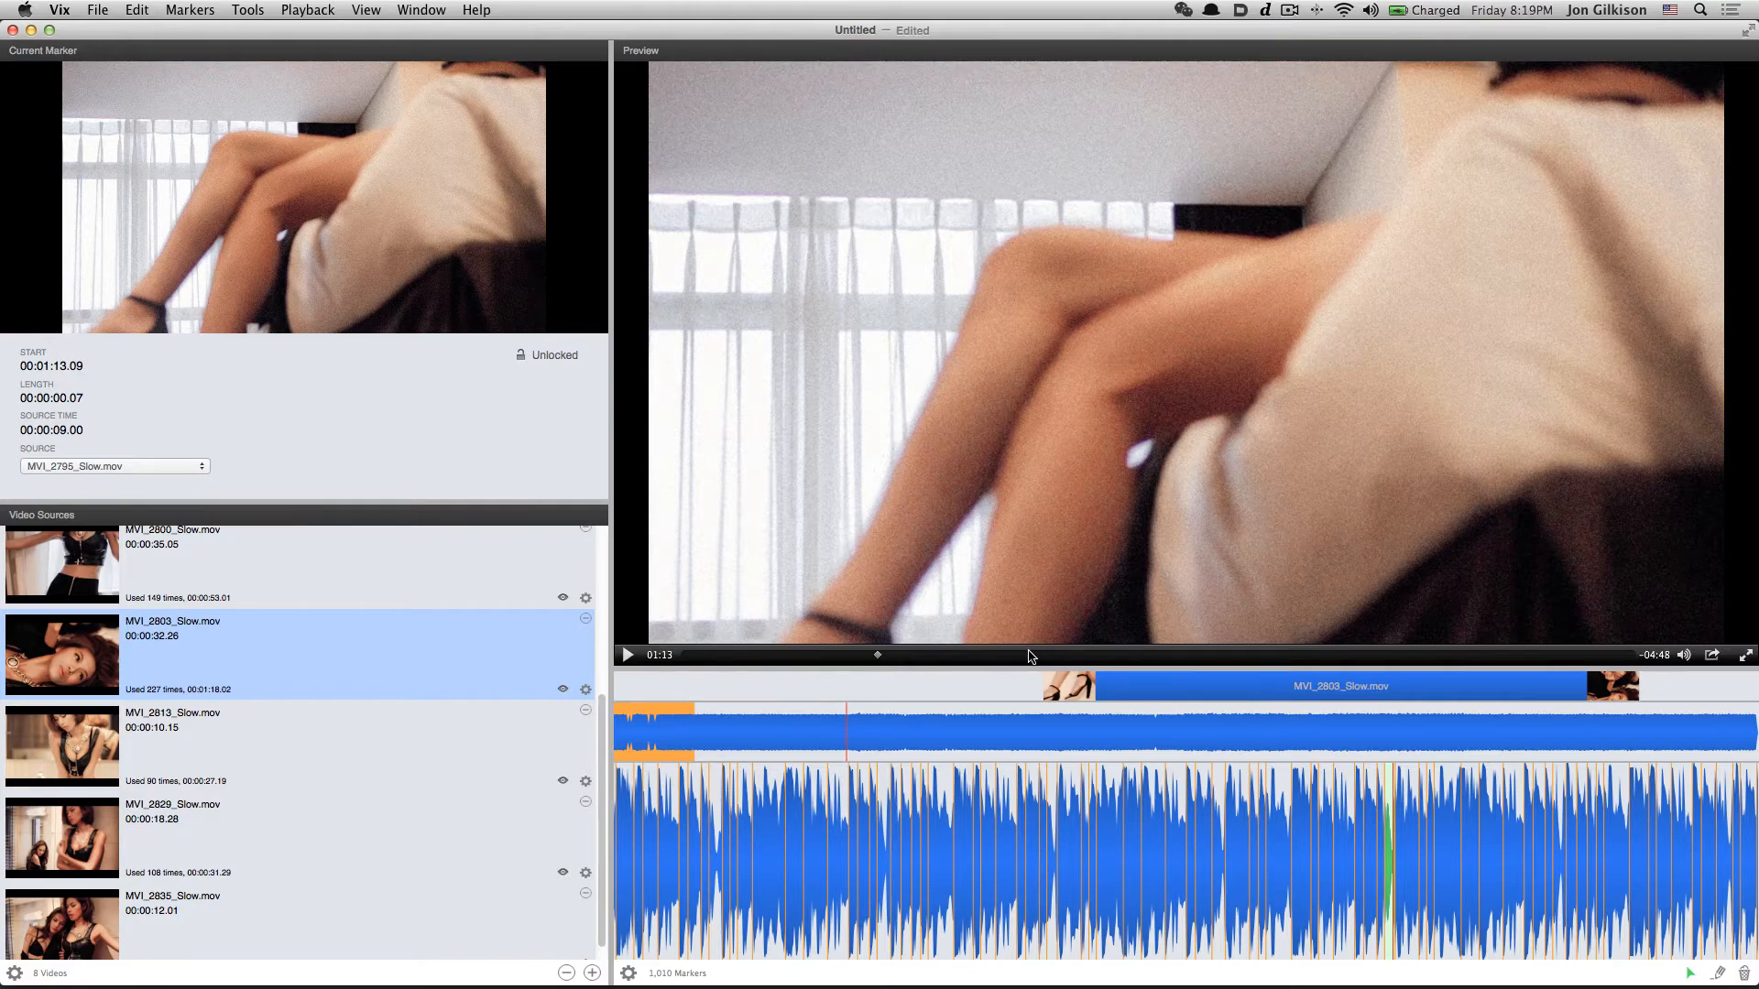
Scrub the composition to about 02:02 and examine the placement of MVI_2813_Slow.mov
{"action": "mouse_move", "coordinate": [1029, 653]}
{"action": "left_mouse_down"}
{"action": "mouse_move", "coordinate": [1221, 667]}
{"action": "mouse_move", "coordinate": [1004, 656]}
{"action": "left_mouse_up"}
{"action": "left_click", "coordinate": [291, 721]}
{"action": "scroll", "coordinate": [298, 848], "scroll_direction": "down", "scroll_amount": 1}
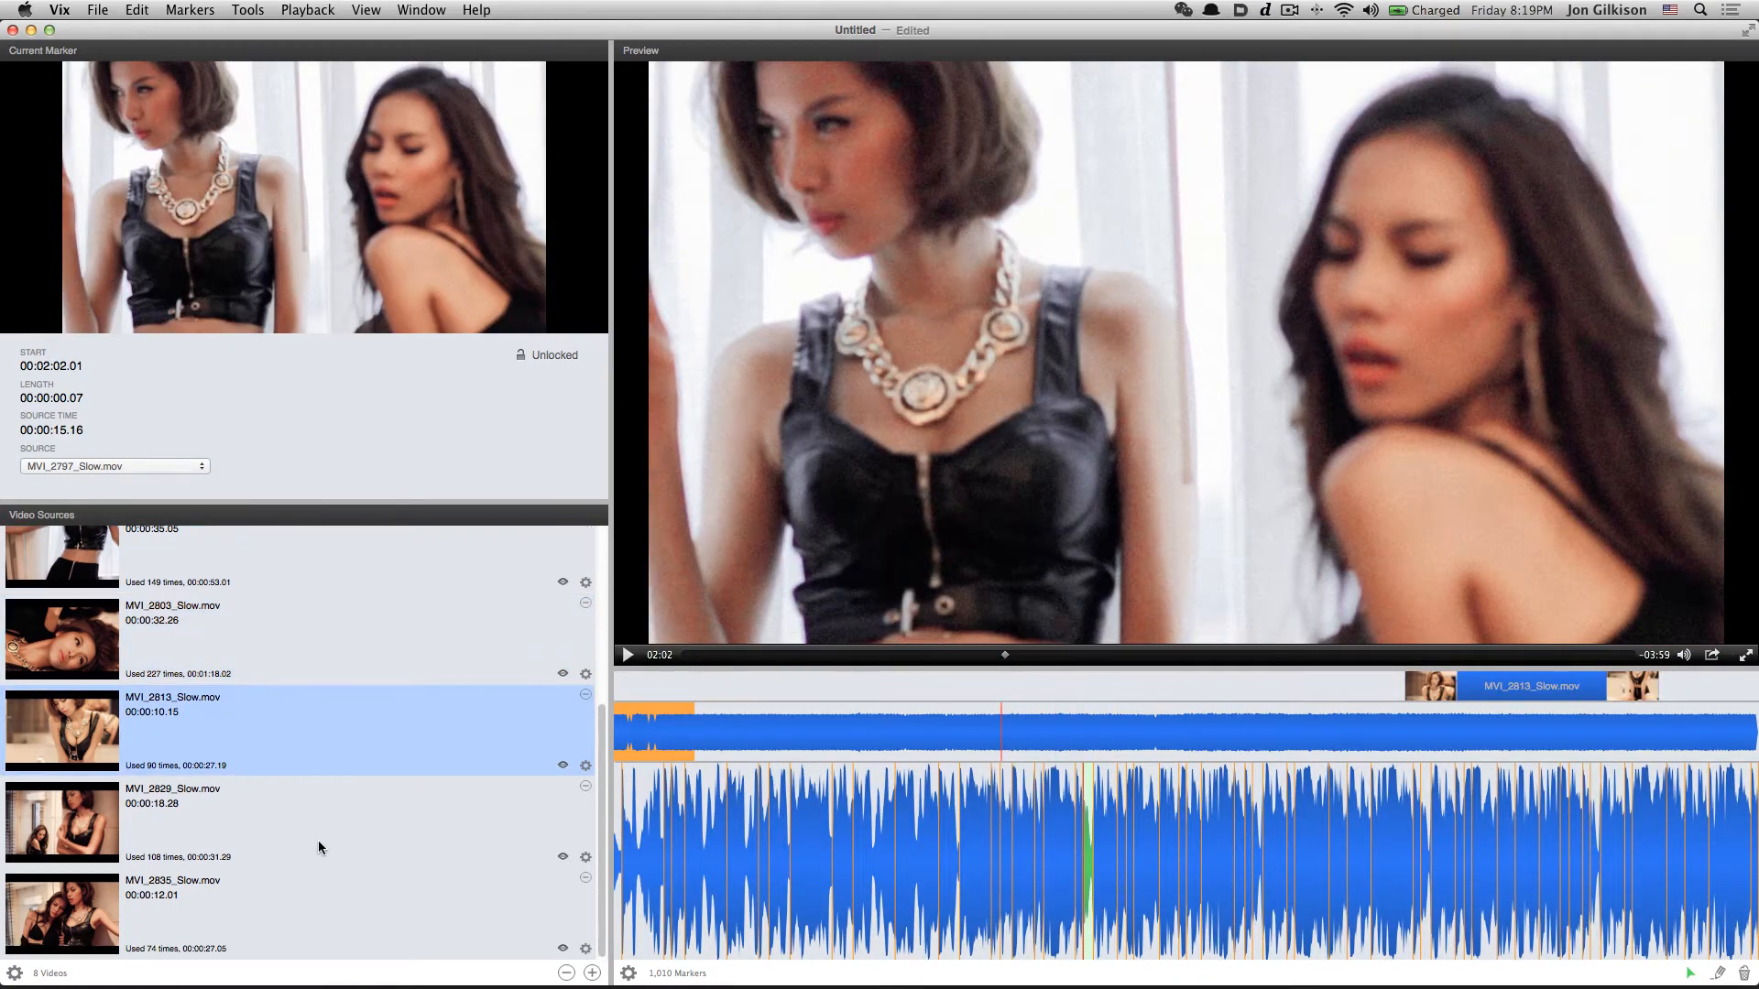
{"action": "scroll", "coordinate": [466, 826], "scroll_direction": "up", "scroll_amount": 5}
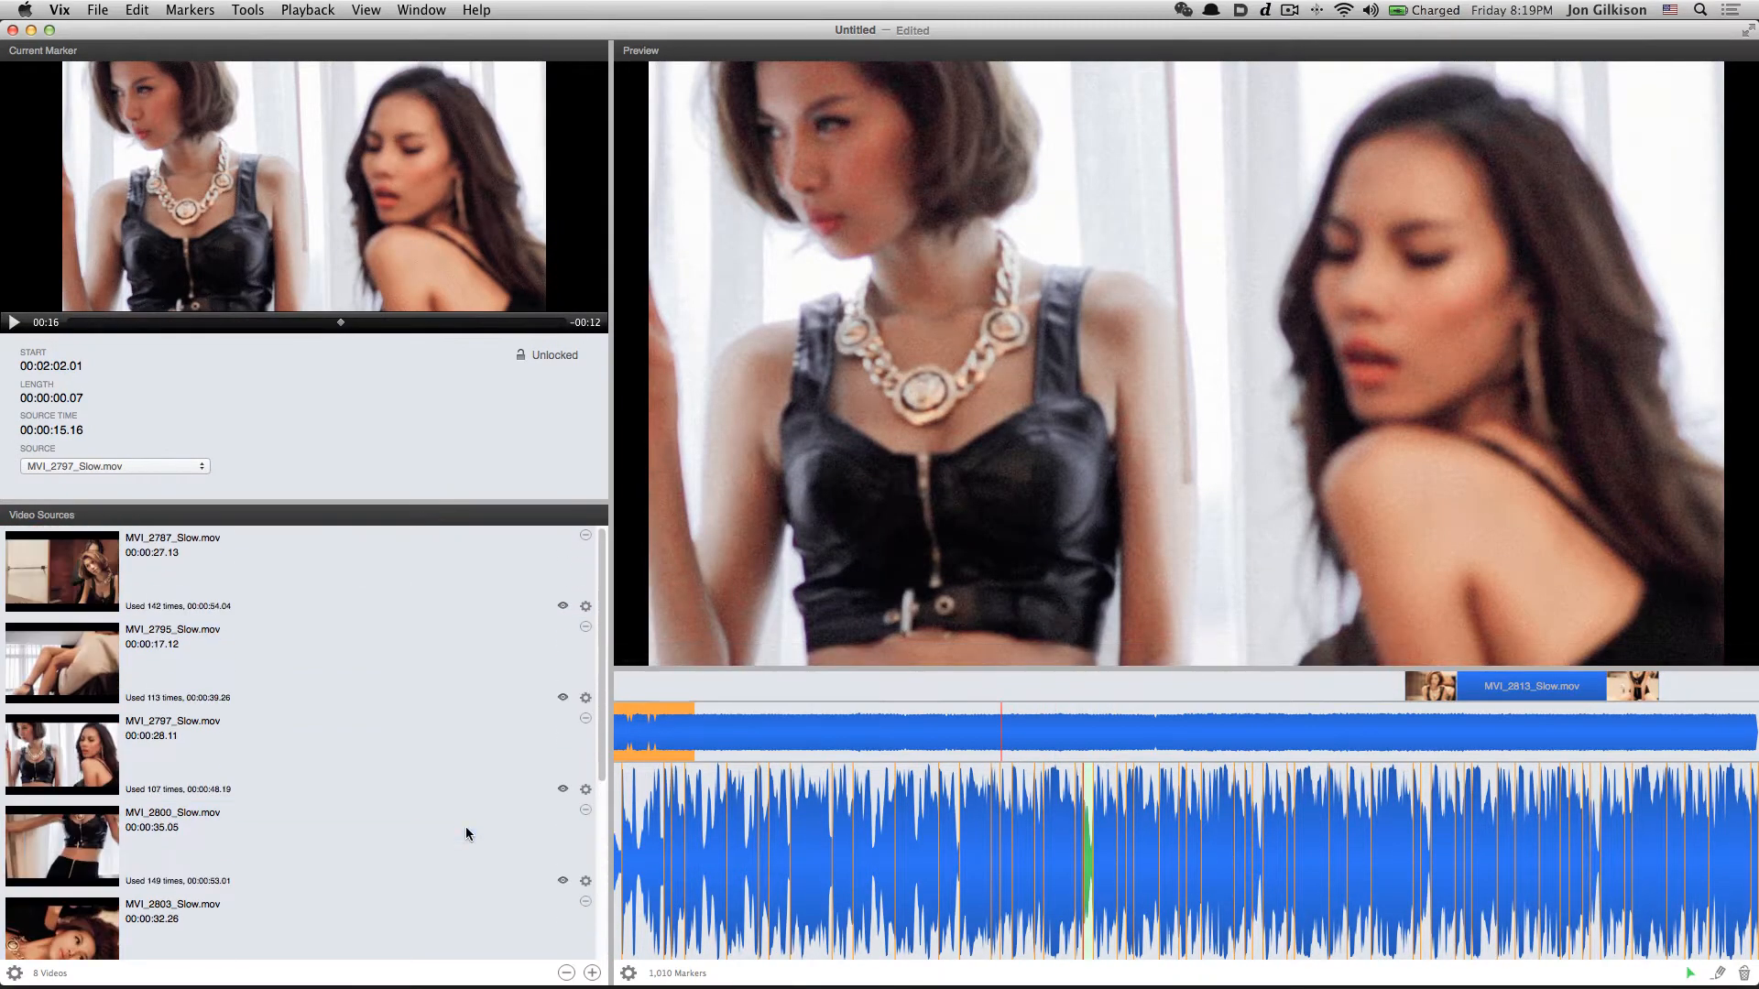
Examine the video settings of MVI_2787_Slow.mov and skim through its source footage in the clip preview
{"action": "left_click", "coordinate": [449, 601]}
{"action": "left_click", "coordinate": [586, 607]}
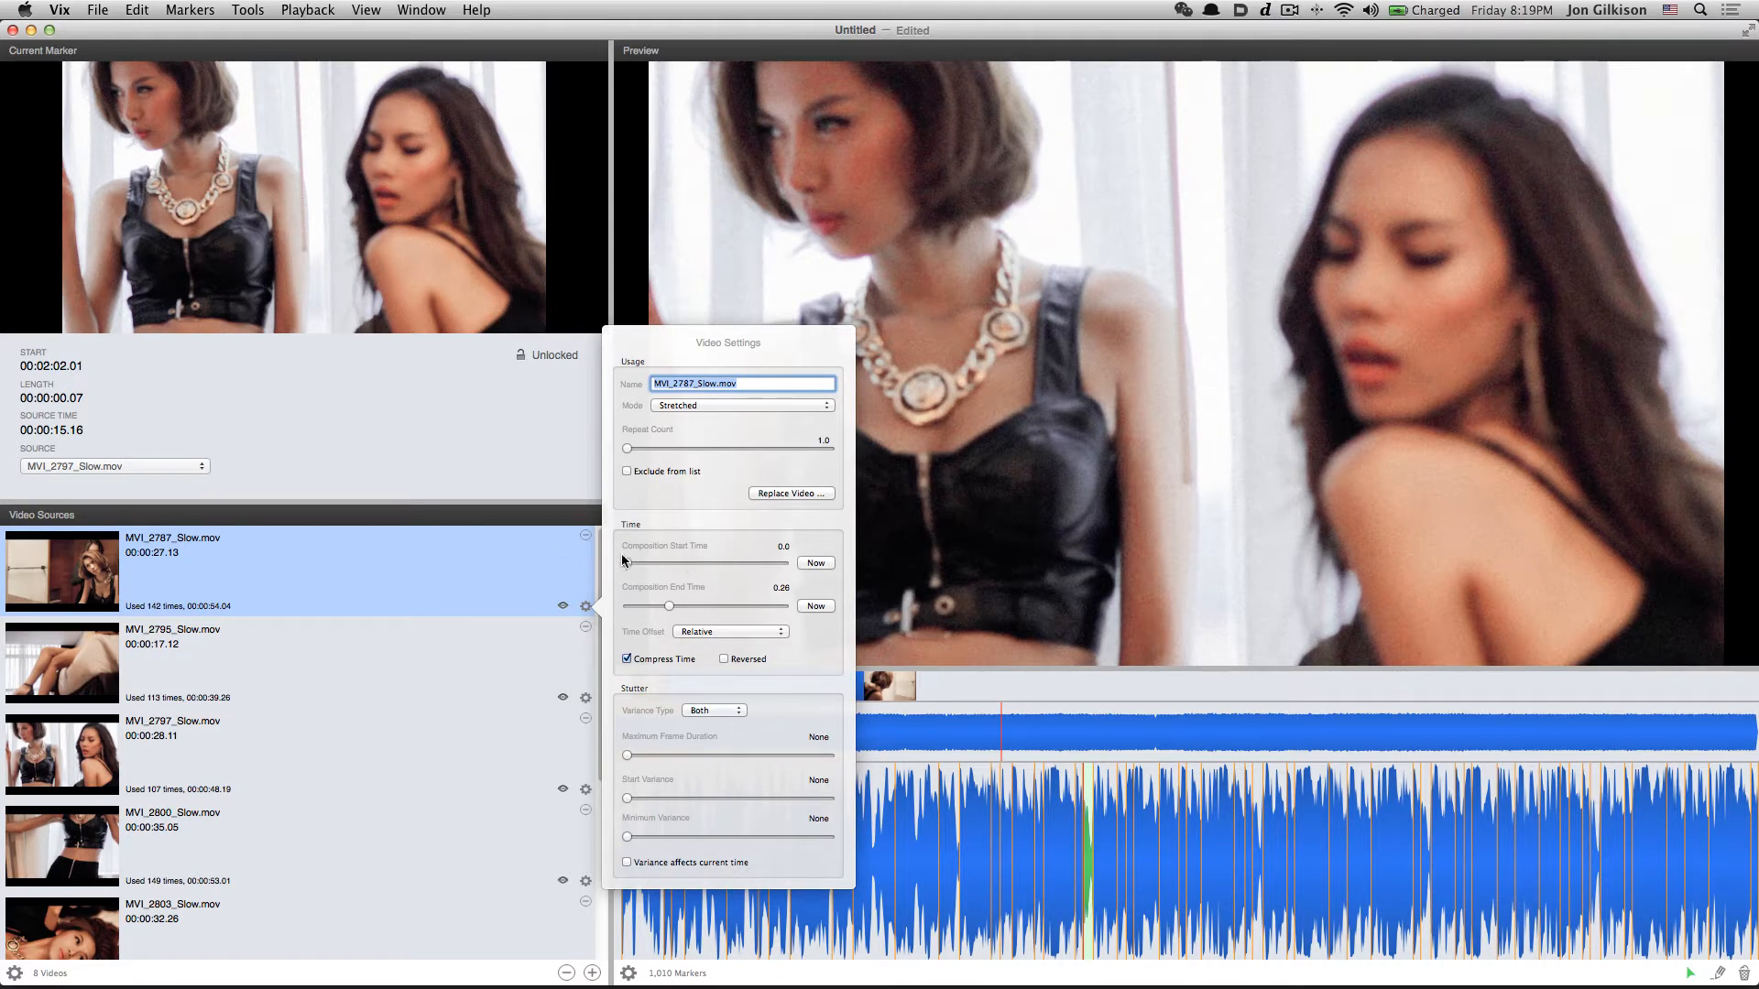
{"action": "left_click", "coordinate": [417, 576]}
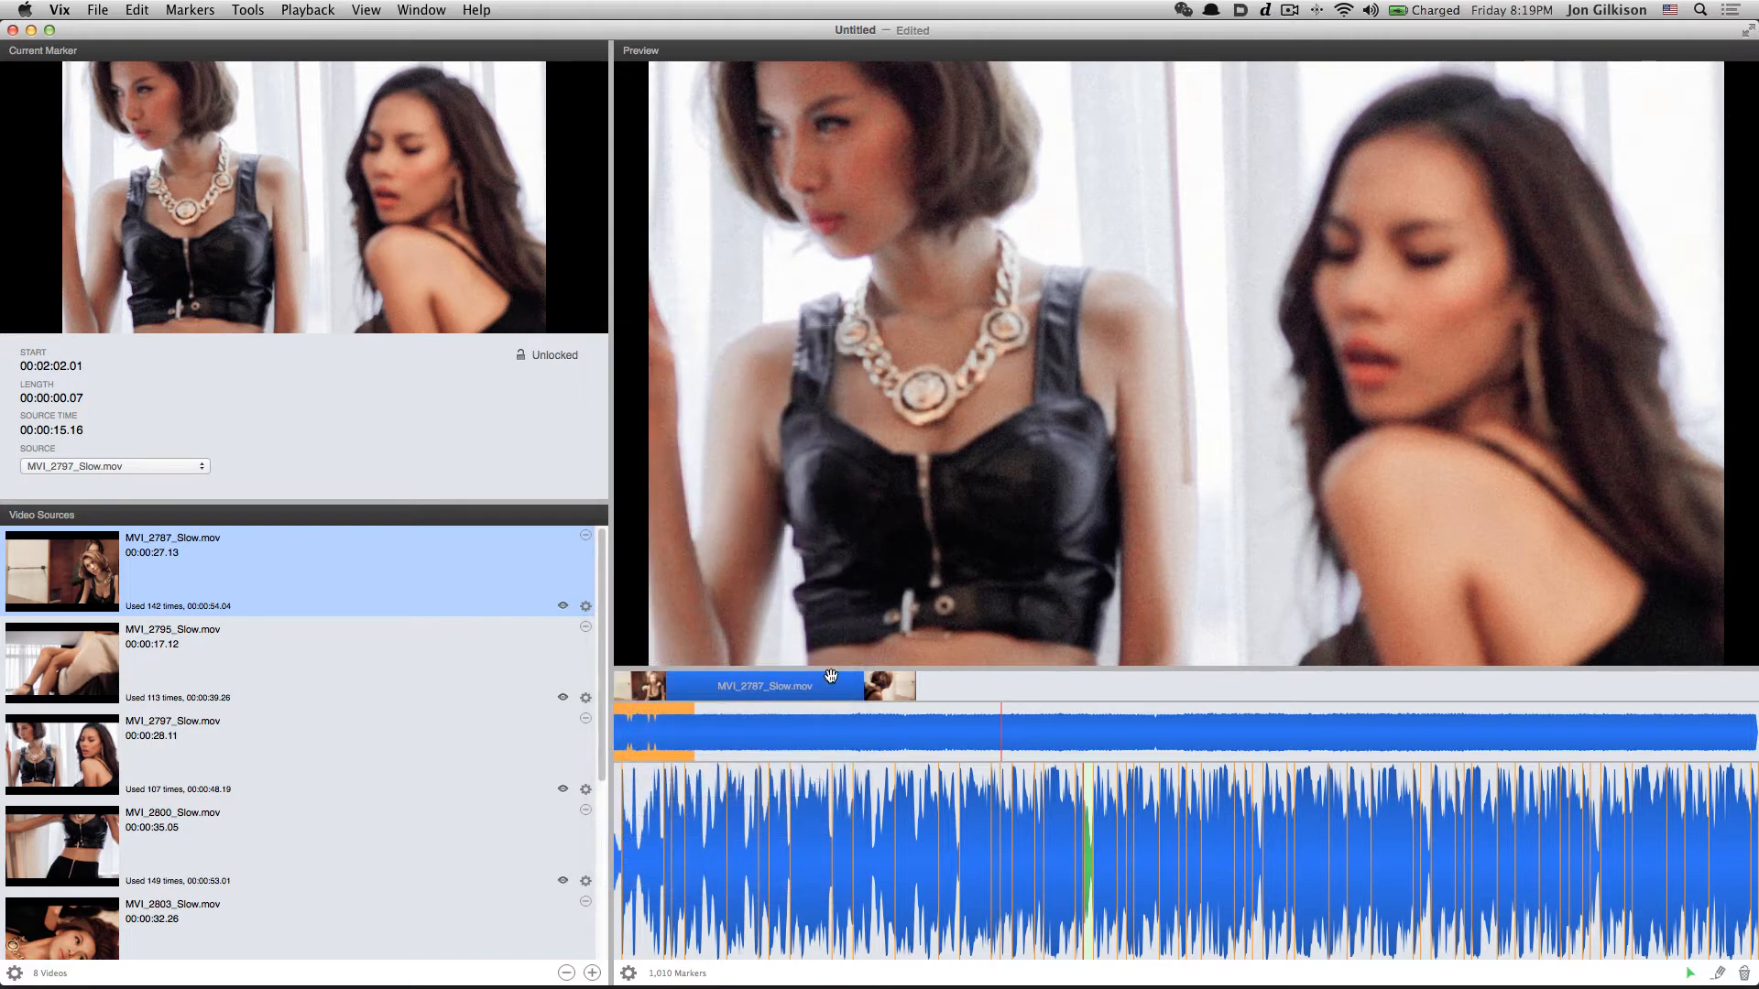
{"action": "mouse_move", "coordinate": [623, 620]}
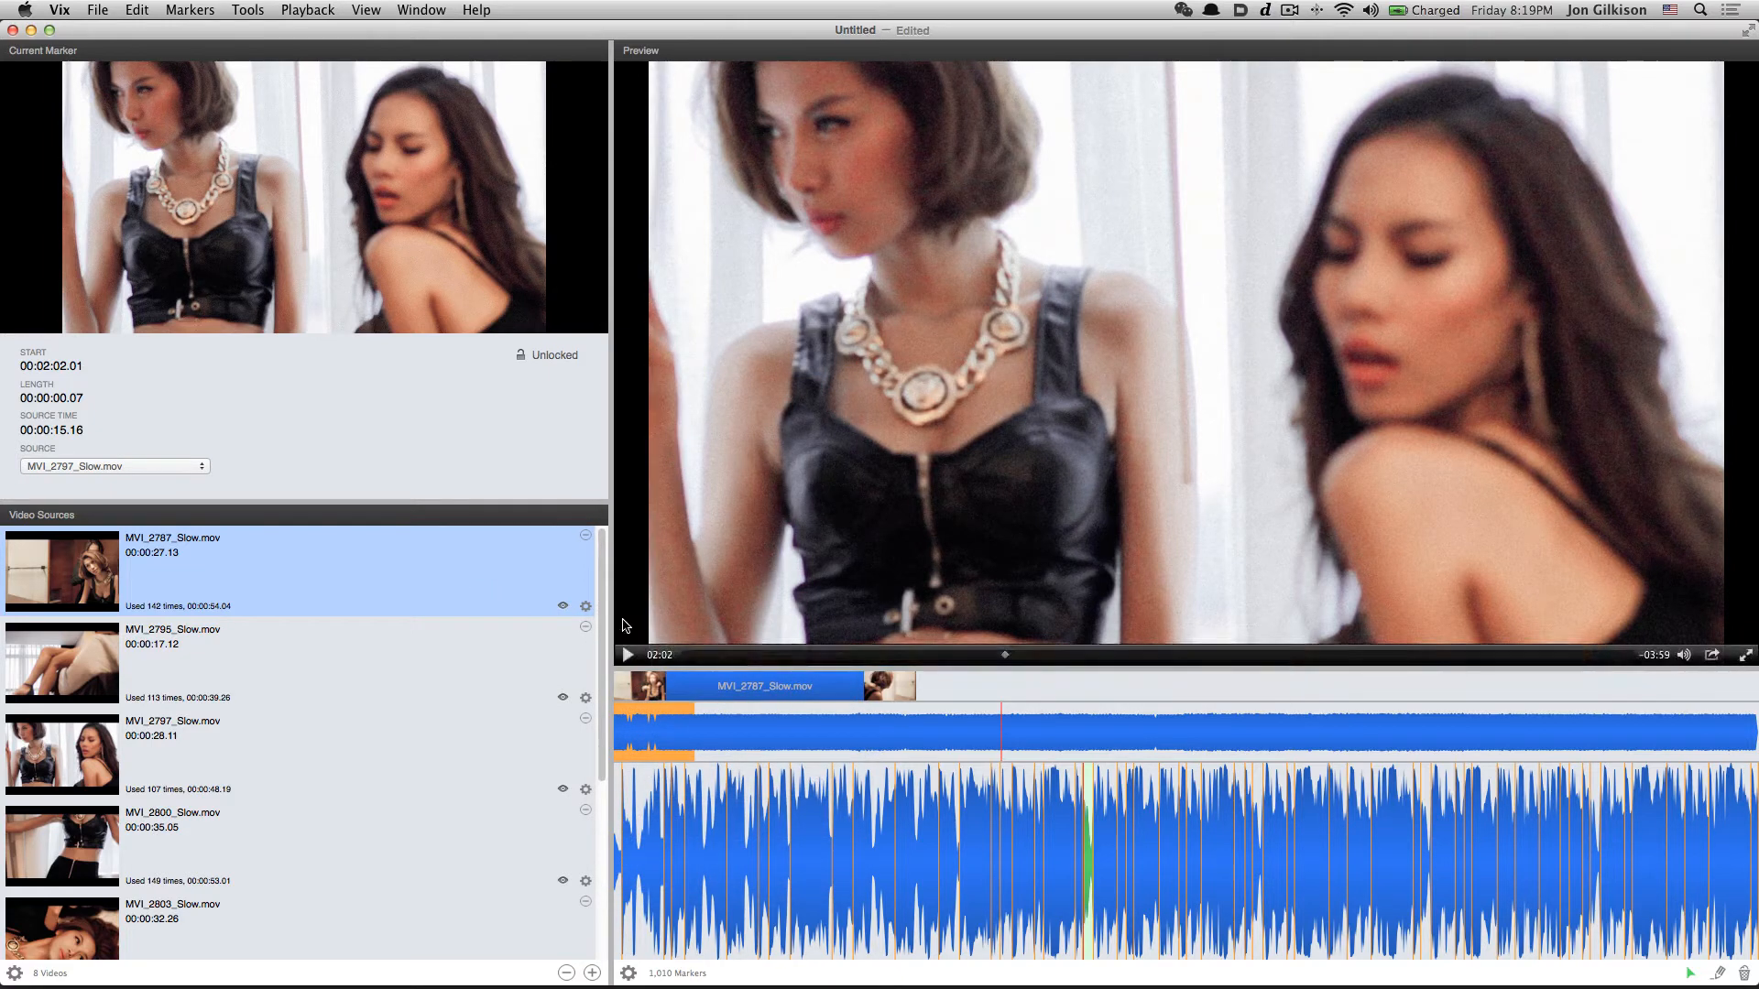
{"action": "left_click", "coordinate": [563, 606]}
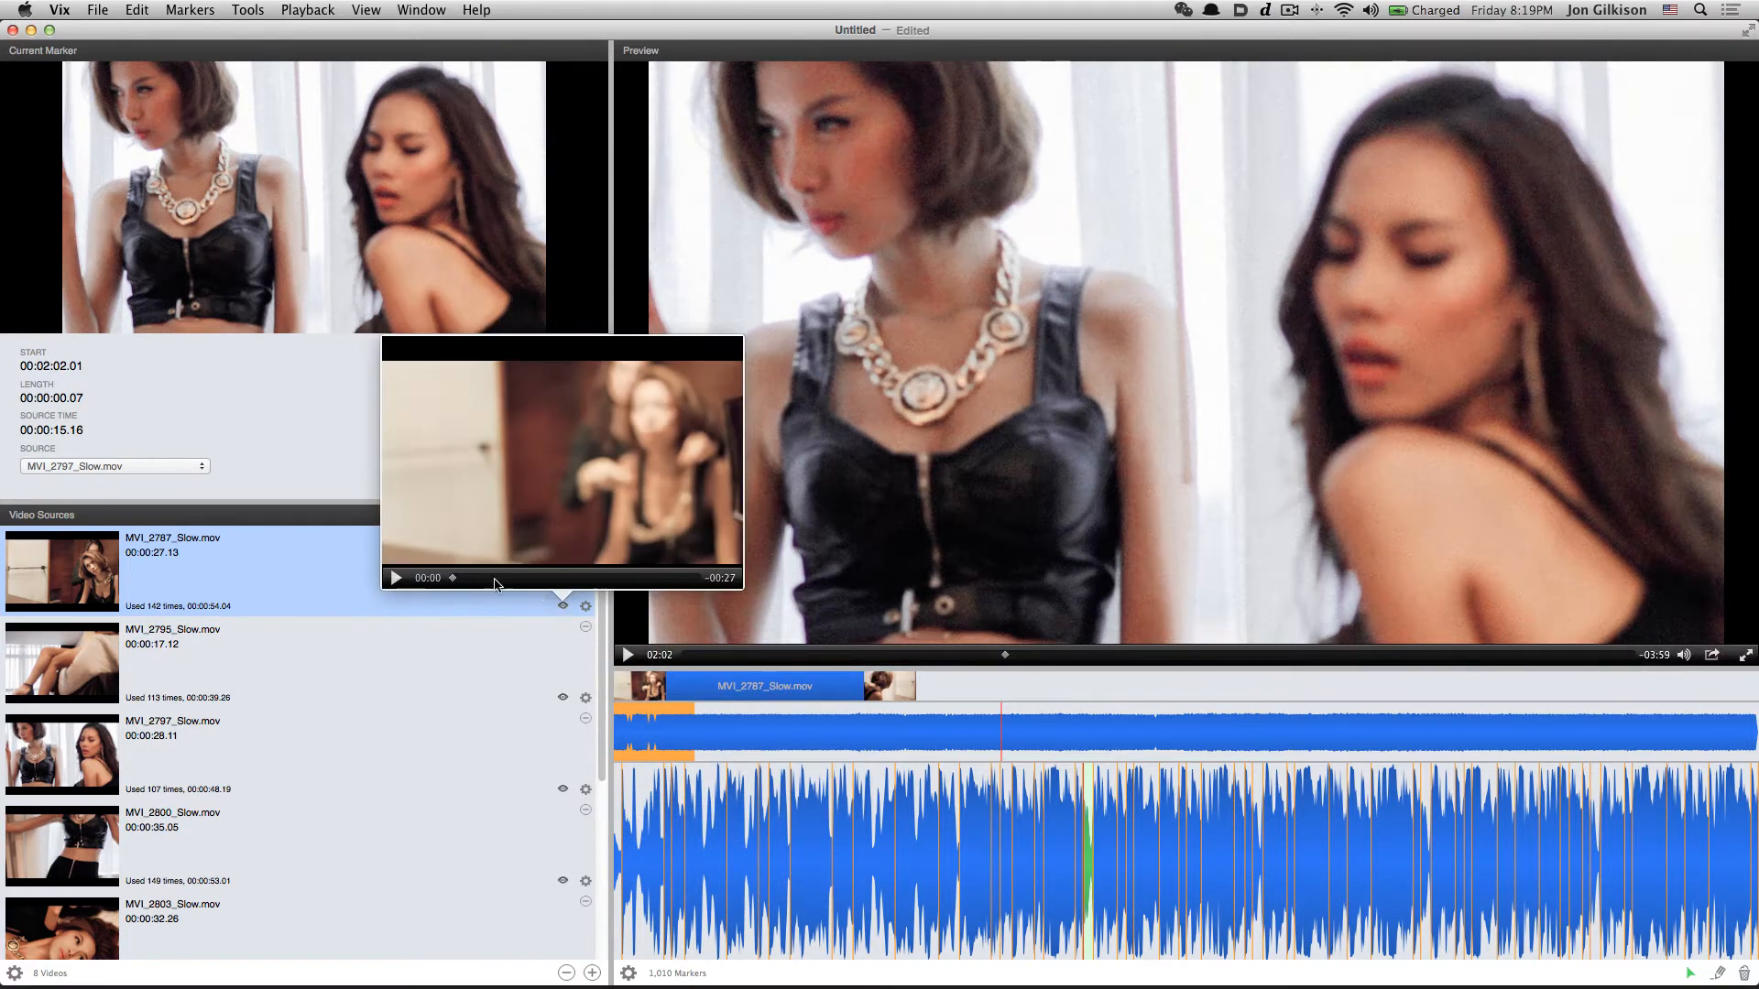
{"action": "mouse_move", "coordinate": [455, 578]}
{"action": "left_mouse_down"}
{"action": "mouse_move", "coordinate": [698, 577]}
{"action": "mouse_move", "coordinate": [465, 577]}
{"action": "left_mouse_up"}
{"action": "left_click_drag", "start_coordinate": [469, 467], "coordinate": [508, 456]}
{"action": "left_click", "coordinate": [299, 599]}
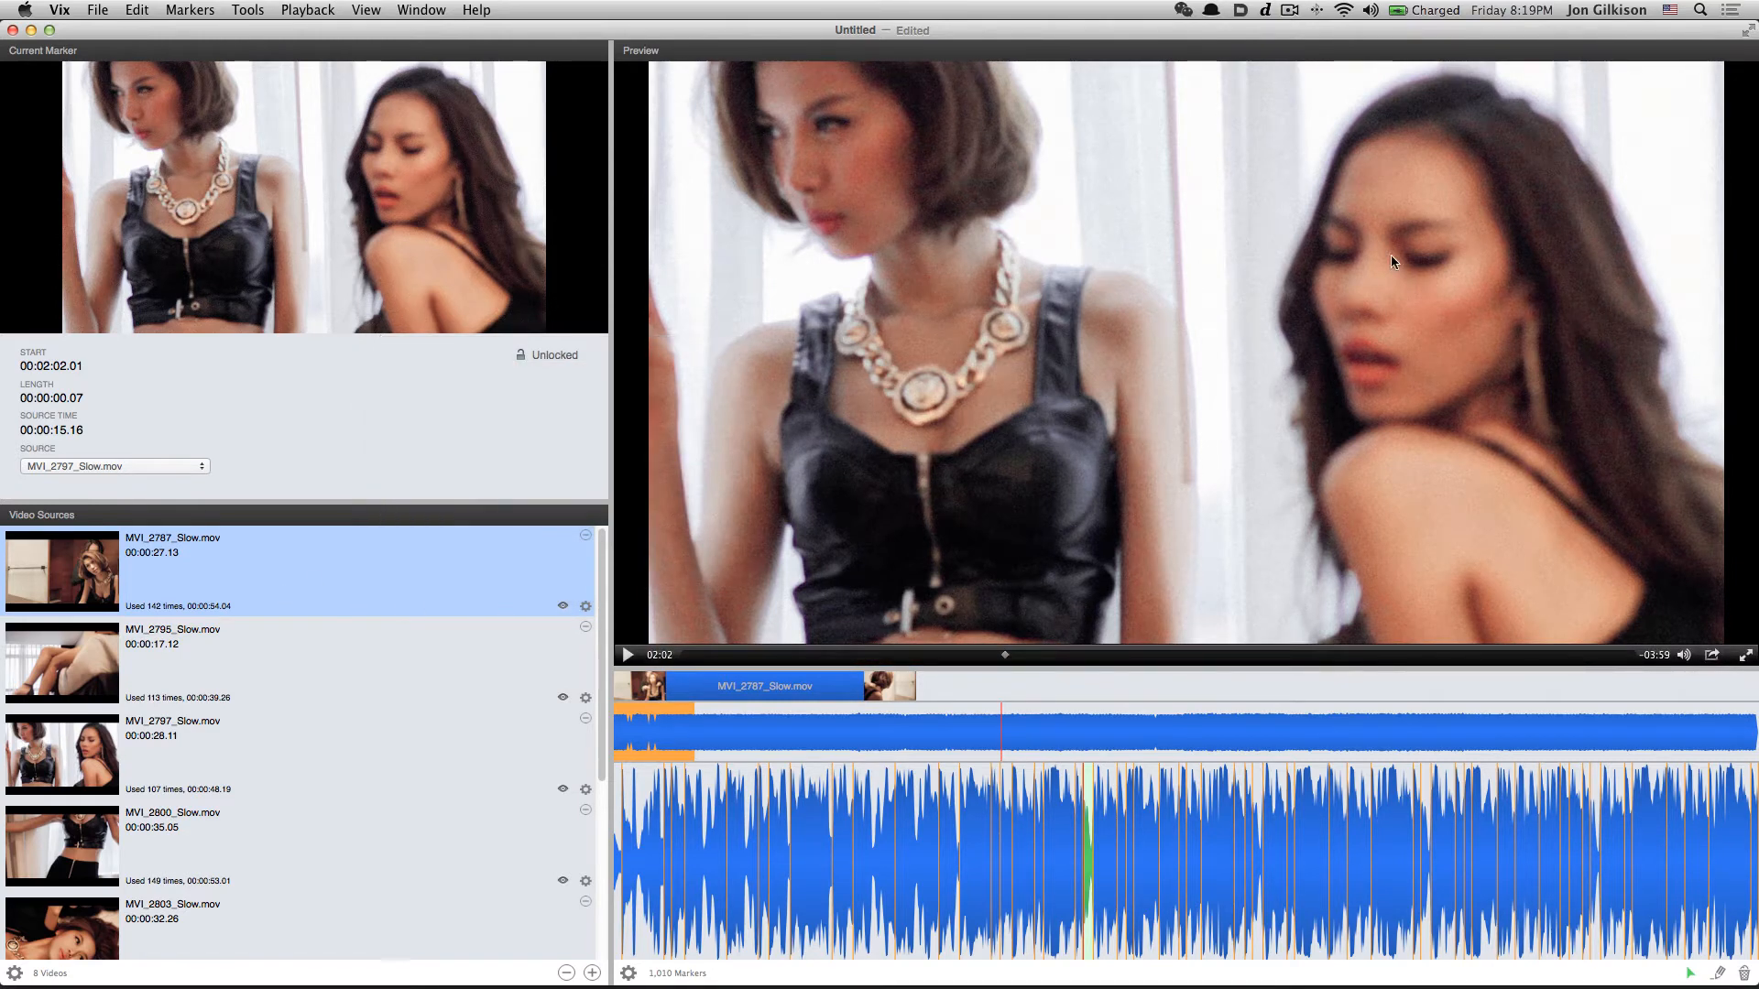
Scrub backward through the composition from about 02:02 to 00:27 to examine how the clips are mixed
{"action": "mouse_move", "coordinate": [1197, 411]}
{"action": "left_mouse_down"}
{"action": "mouse_move", "coordinate": [1141, 423]}
{"action": "mouse_move", "coordinate": [1422, 408]}
{"action": "mouse_move", "coordinate": [1032, 415]}
{"action": "mouse_move", "coordinate": [1127, 468]}
{"action": "left_mouse_up"}
{"action": "mouse_move", "coordinate": [1214, 294]}
{"action": "left_mouse_down"}
{"action": "mouse_move", "coordinate": [1528, 294]}
{"action": "mouse_move", "coordinate": [1199, 308]}
{"action": "mouse_move", "coordinate": [1214, 309]}
{"action": "left_mouse_up"}
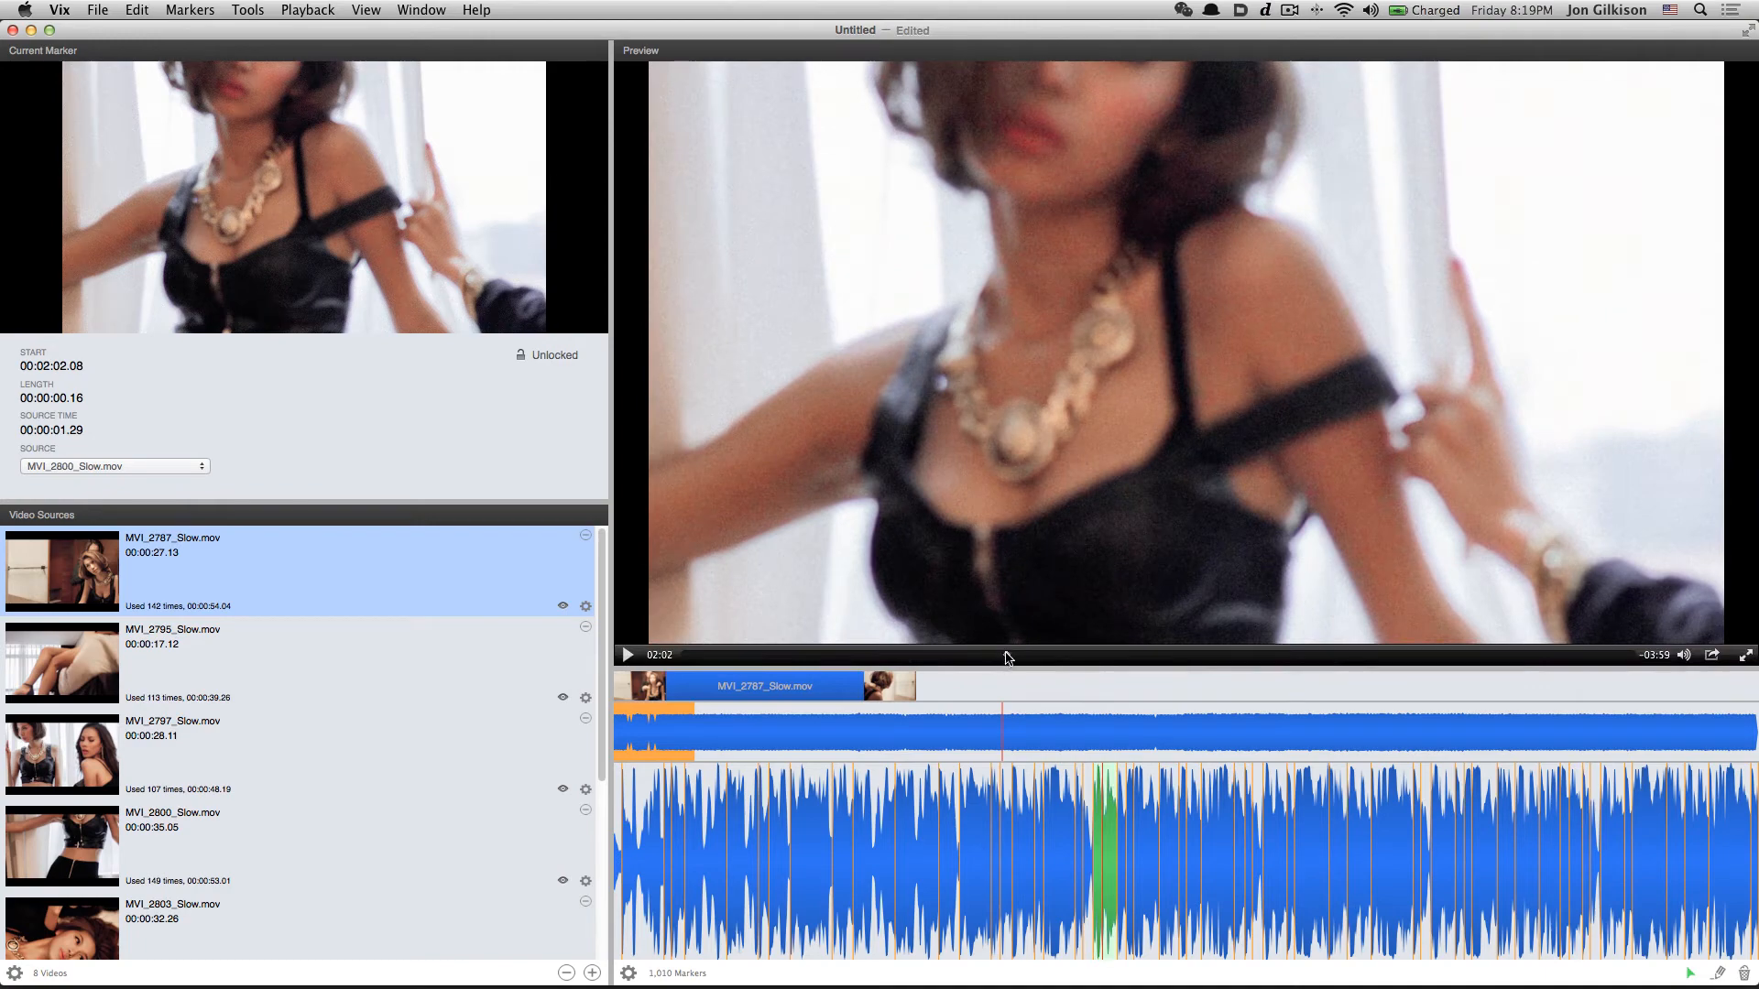
{"action": "mouse_move", "coordinate": [1008, 658]}
{"action": "left_mouse_down"}
{"action": "mouse_move", "coordinate": [1044, 657]}
{"action": "mouse_move", "coordinate": [960, 658]}
{"action": "left_mouse_up"}
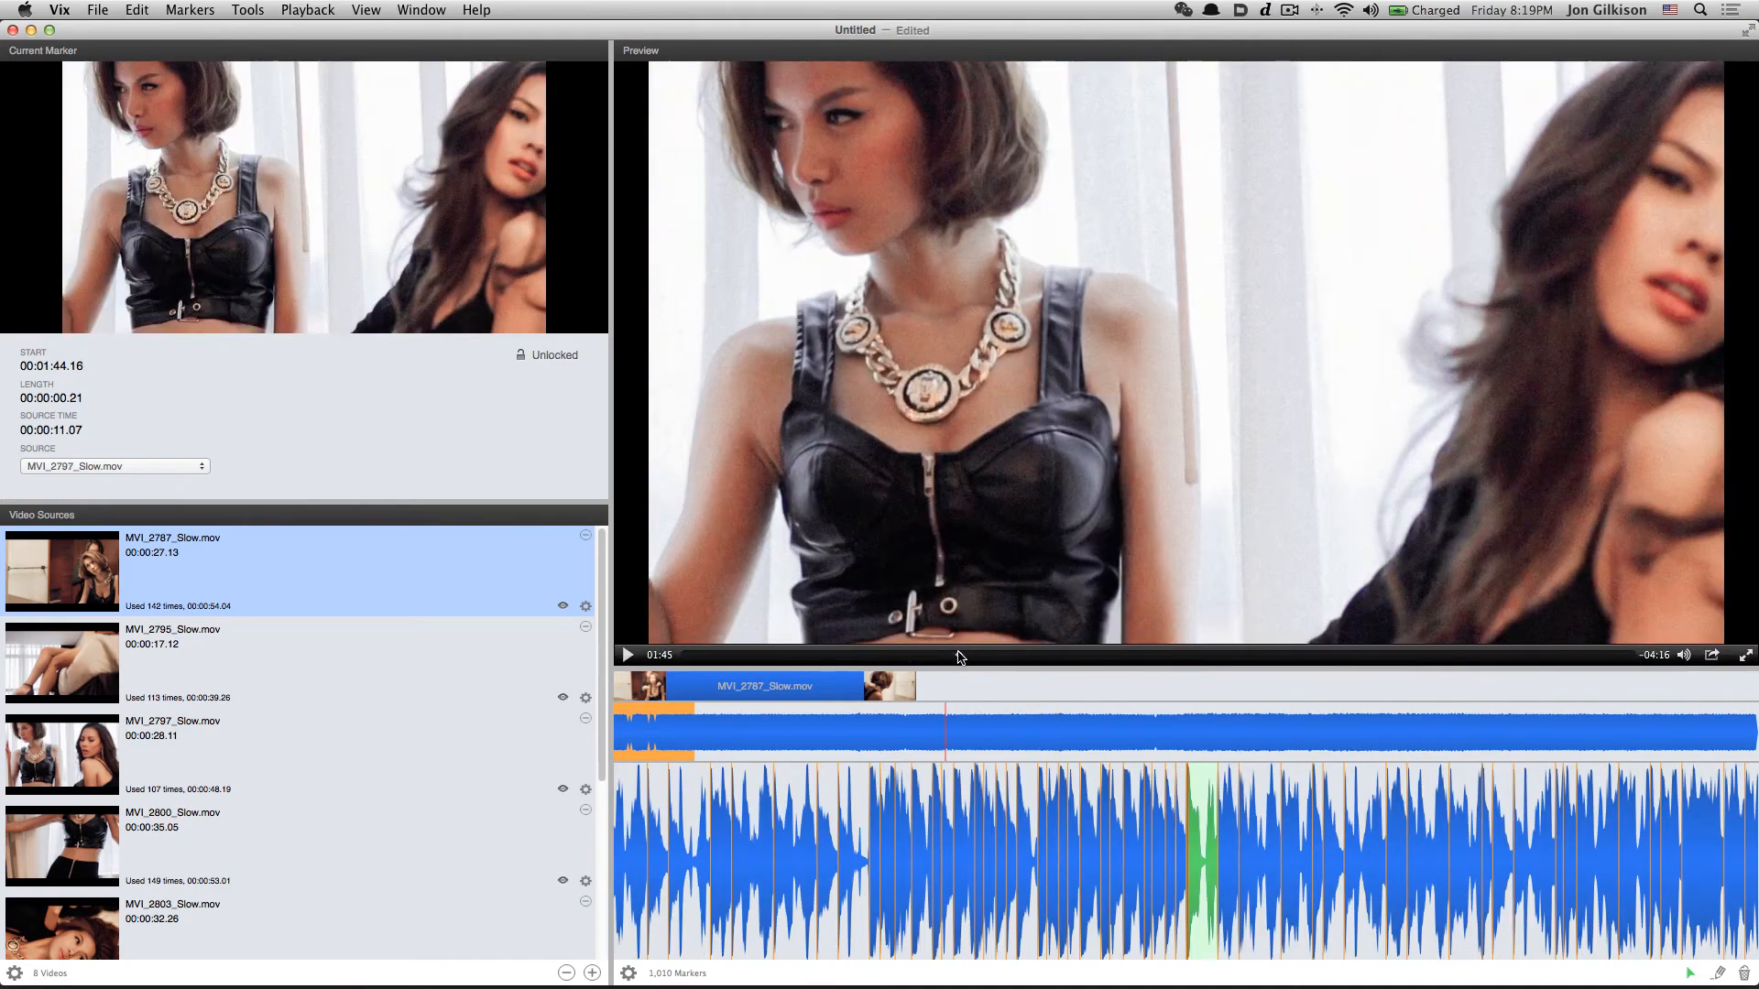
{"action": "mouse_move", "coordinate": [1006, 430]}
{"action": "left_mouse_down"}
{"action": "mouse_move", "coordinate": [1068, 388]}
{"action": "mouse_move", "coordinate": [1230, 392]}
{"action": "left_mouse_up"}
{"action": "mouse_move", "coordinate": [958, 399]}
{"action": "left_mouse_down"}
{"action": "mouse_move", "coordinate": [984, 377]}
{"action": "mouse_move", "coordinate": [1244, 389]}
{"action": "mouse_move", "coordinate": [699, 430]}
{"action": "left_mouse_up"}
{"action": "left_click_drag", "start_coordinate": [854, 590], "coordinate": [1453, 462]}
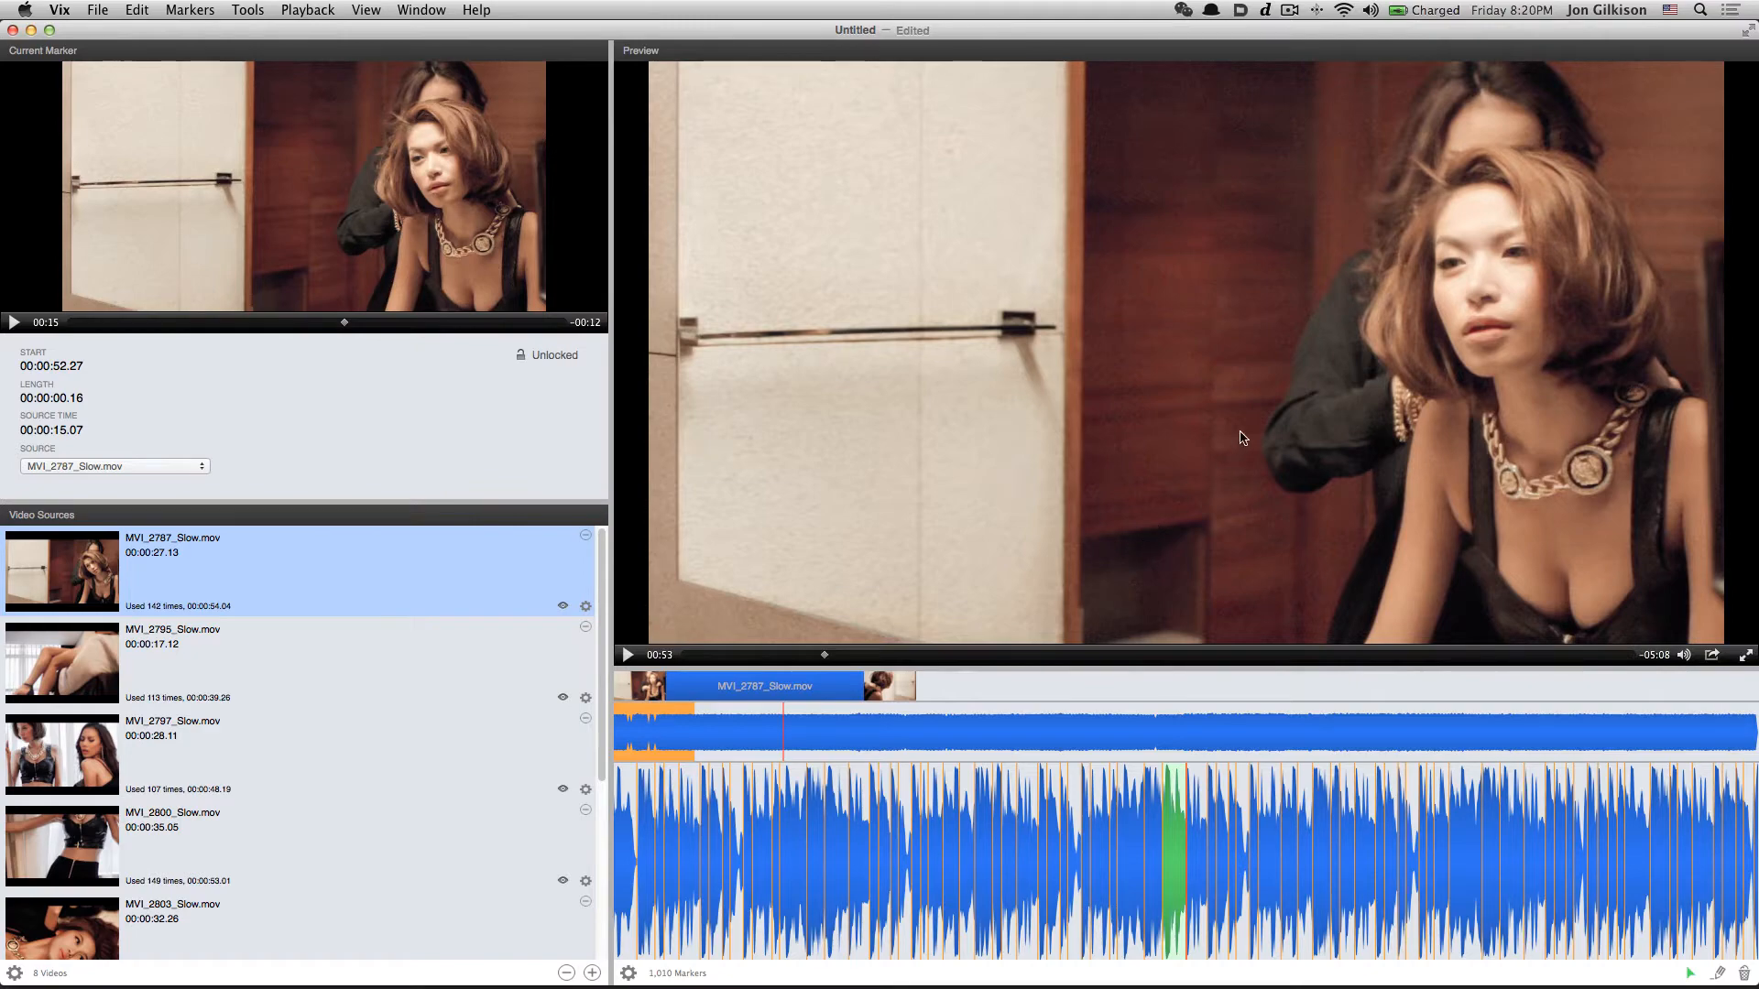
{"action": "left_click_drag", "start_coordinate": [1242, 437], "coordinate": [660, 499]}
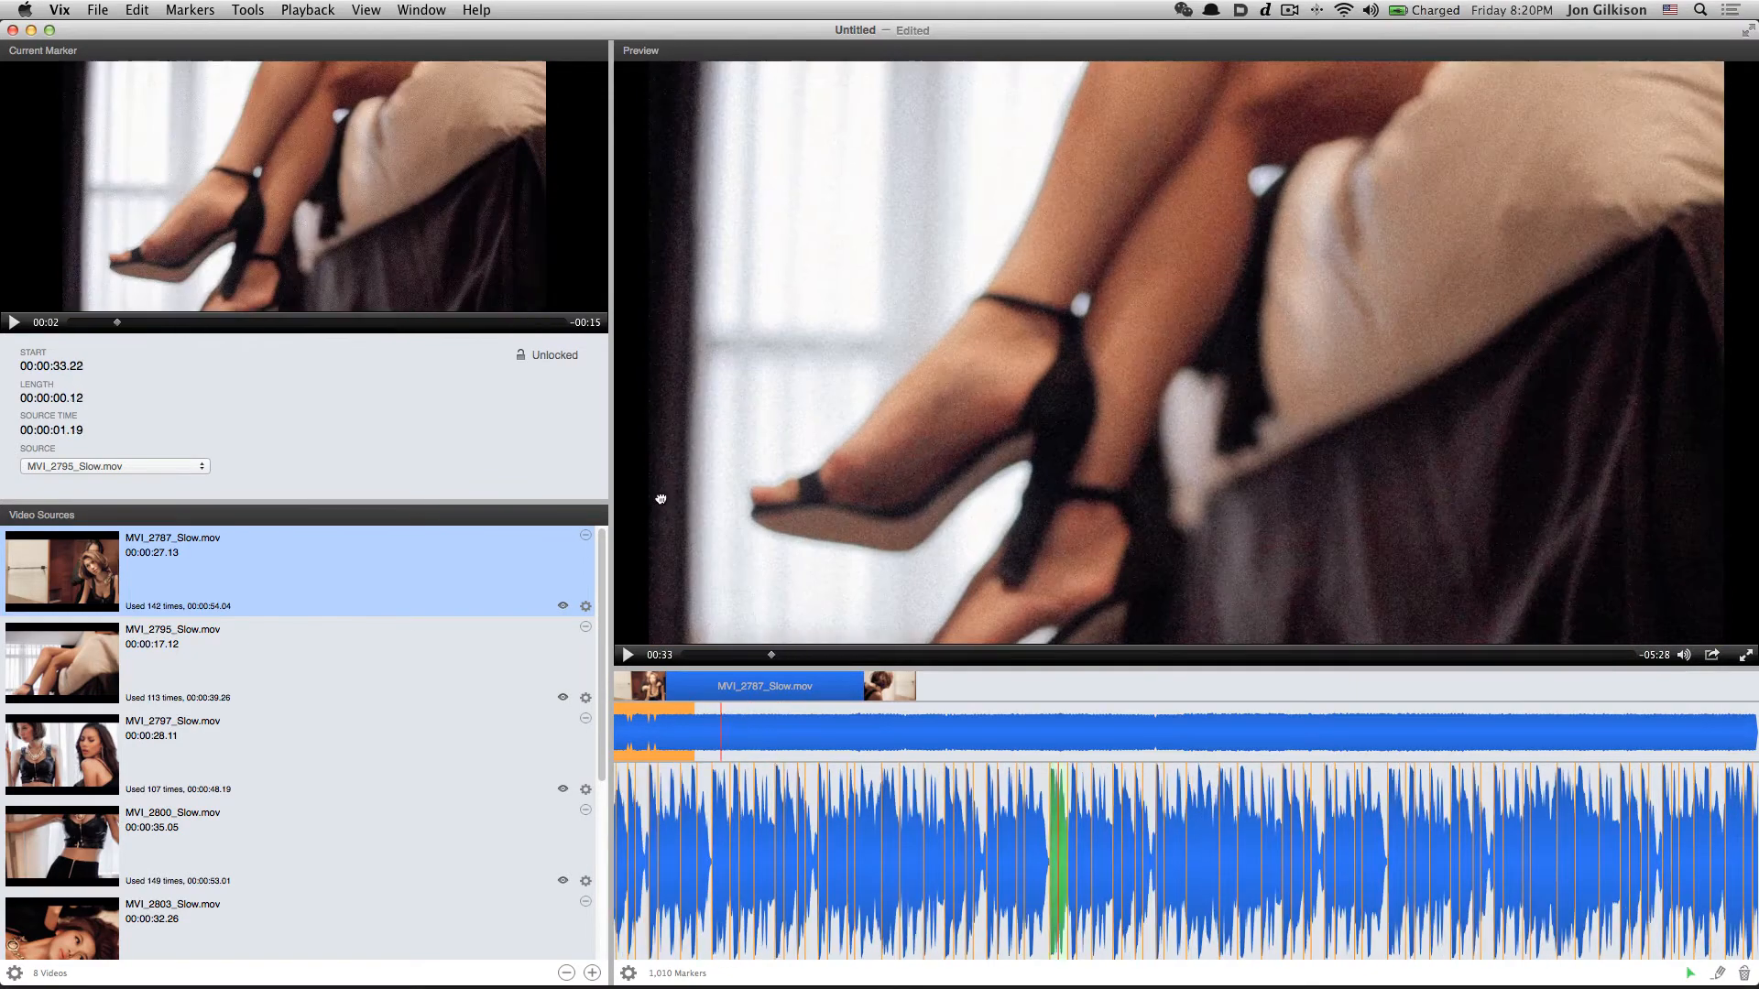
{"action": "left_click_drag", "start_coordinate": [1086, 470], "coordinate": [764, 500]}
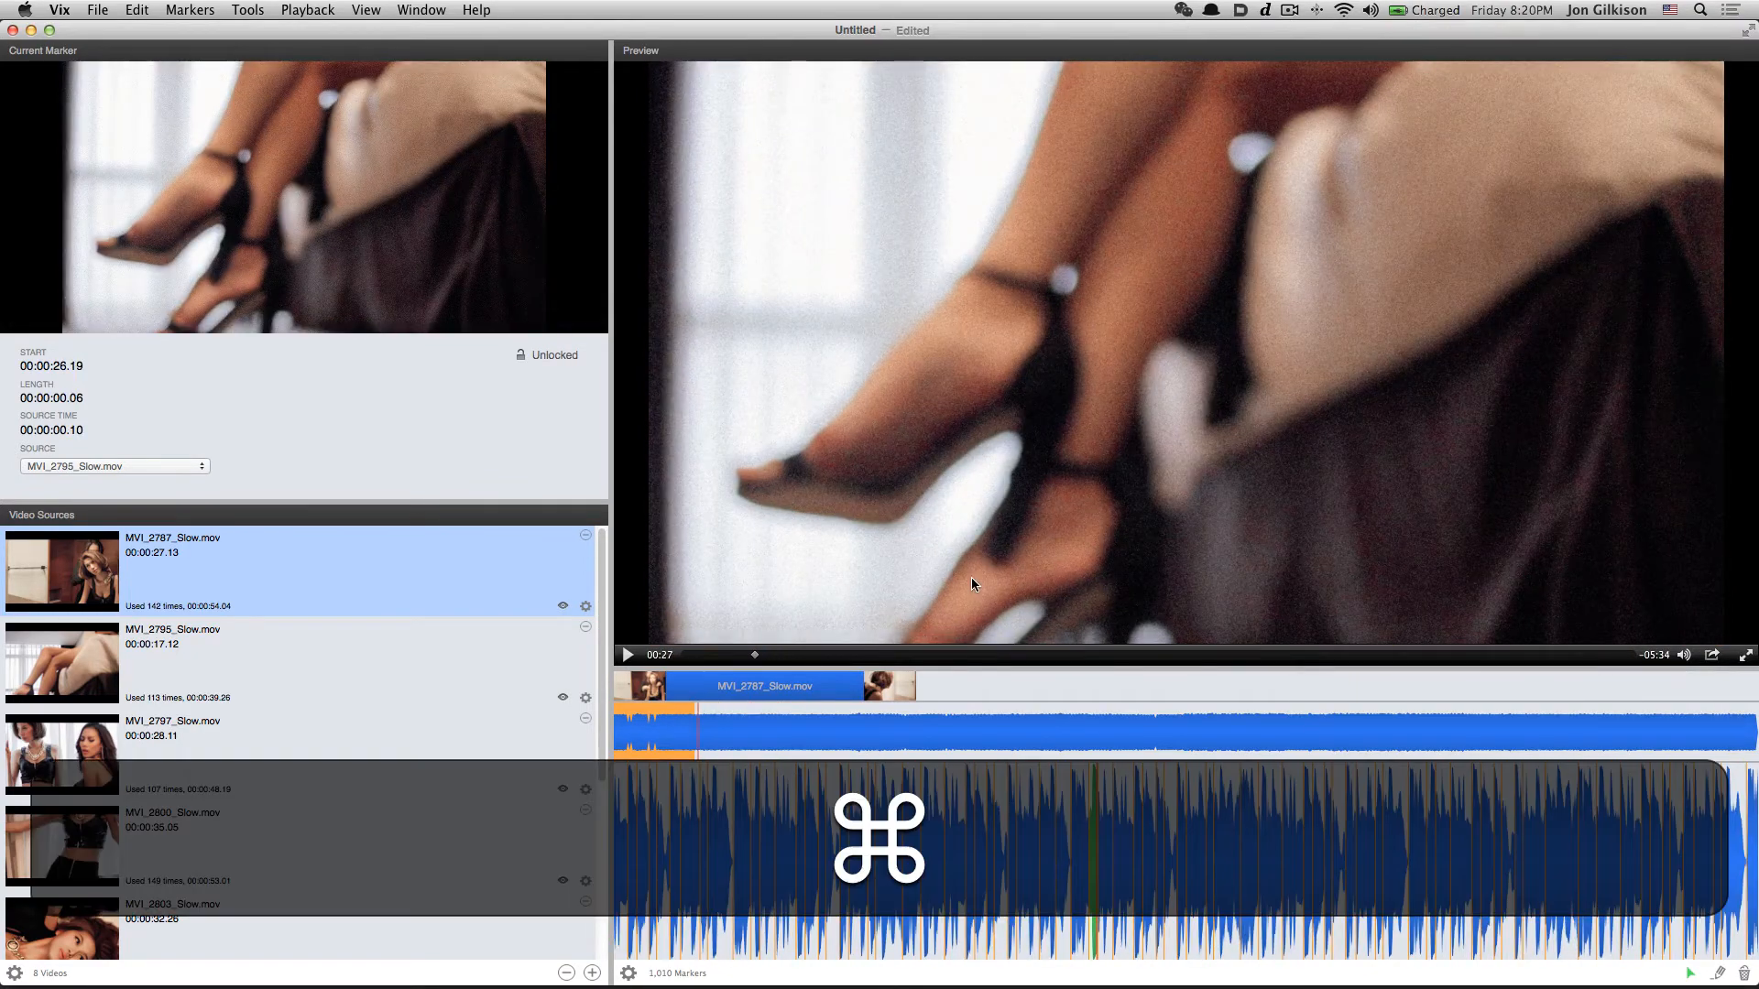
Step backward through the composition marker by marker to about 00:20
{"action": "key", "text": "super+bracketleft"}
{"action": "key", "text": "super+bracketleft"}
{"action": "key", "text": "super+bracketleft"}
{"action": "key", "text": "super+bracketleft"}
{"action": "key", "text": "super+bracketleft"}
{"action": "key", "text": "super+bracketleft"}
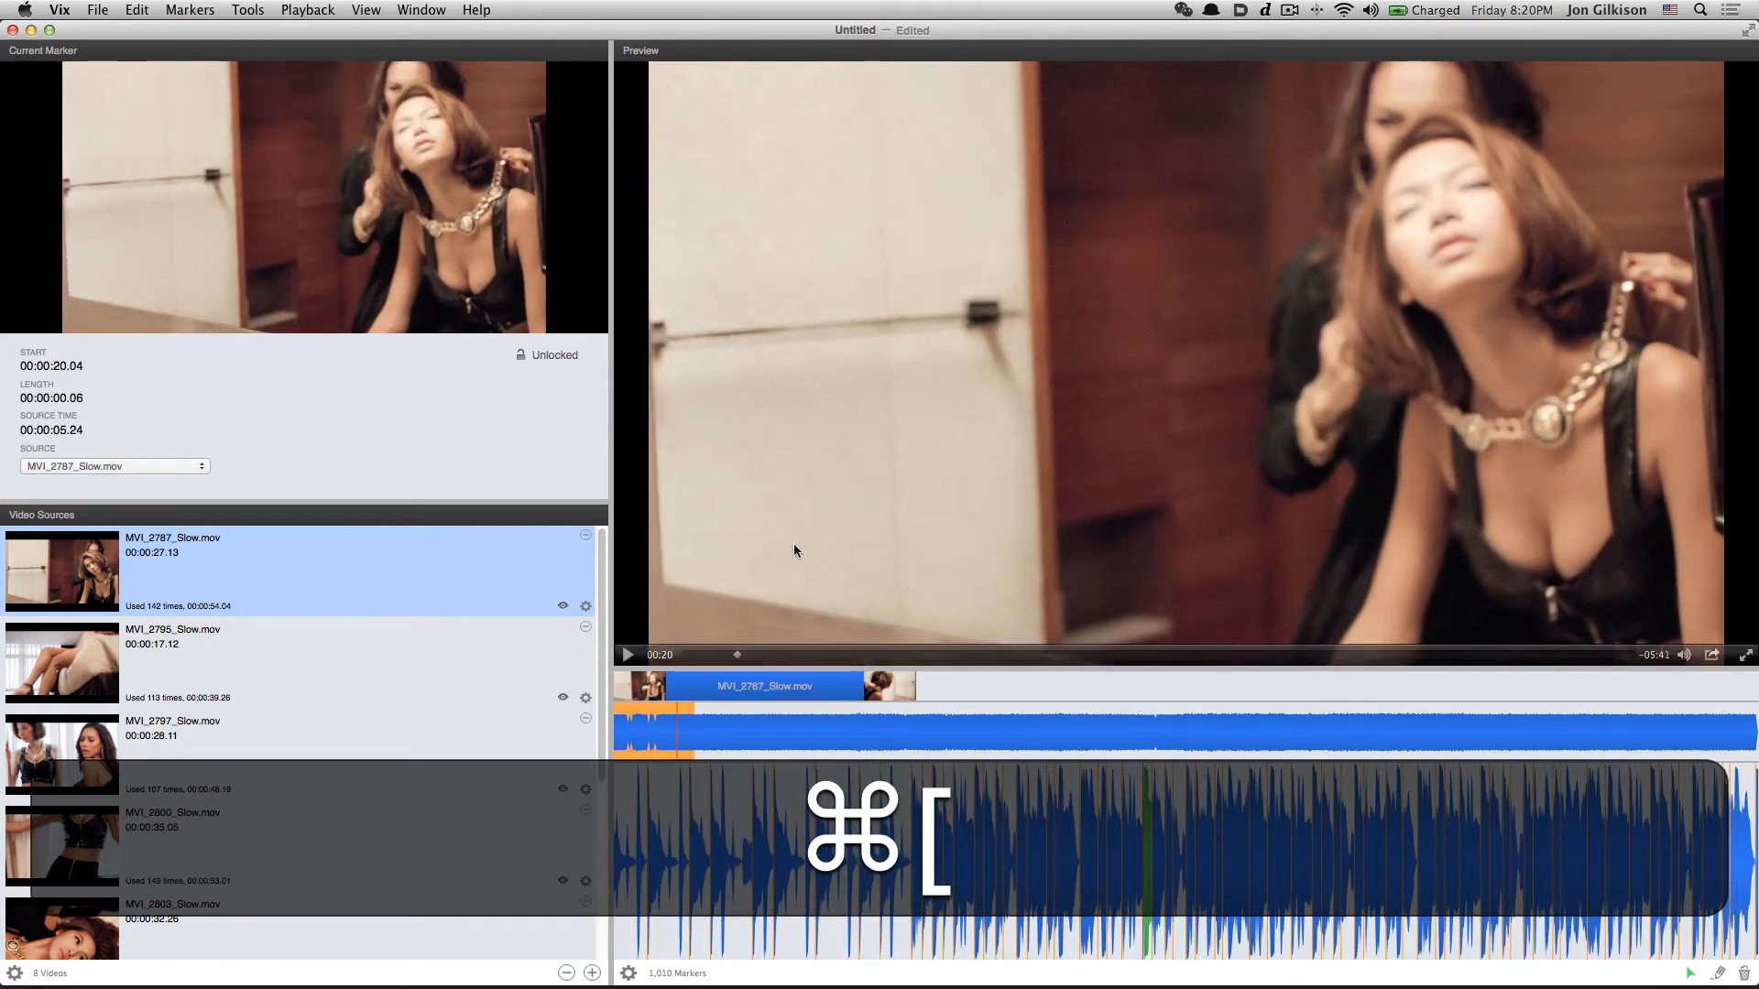
Set MVI_2787_Slow.mov's start variance to 240 and minimum variance to 90, and play the opening up to about 00:10
{"action": "left_click", "coordinate": [585, 606]}
{"action": "left_click_drag", "start_coordinate": [751, 796], "coordinate": [834, 835]}
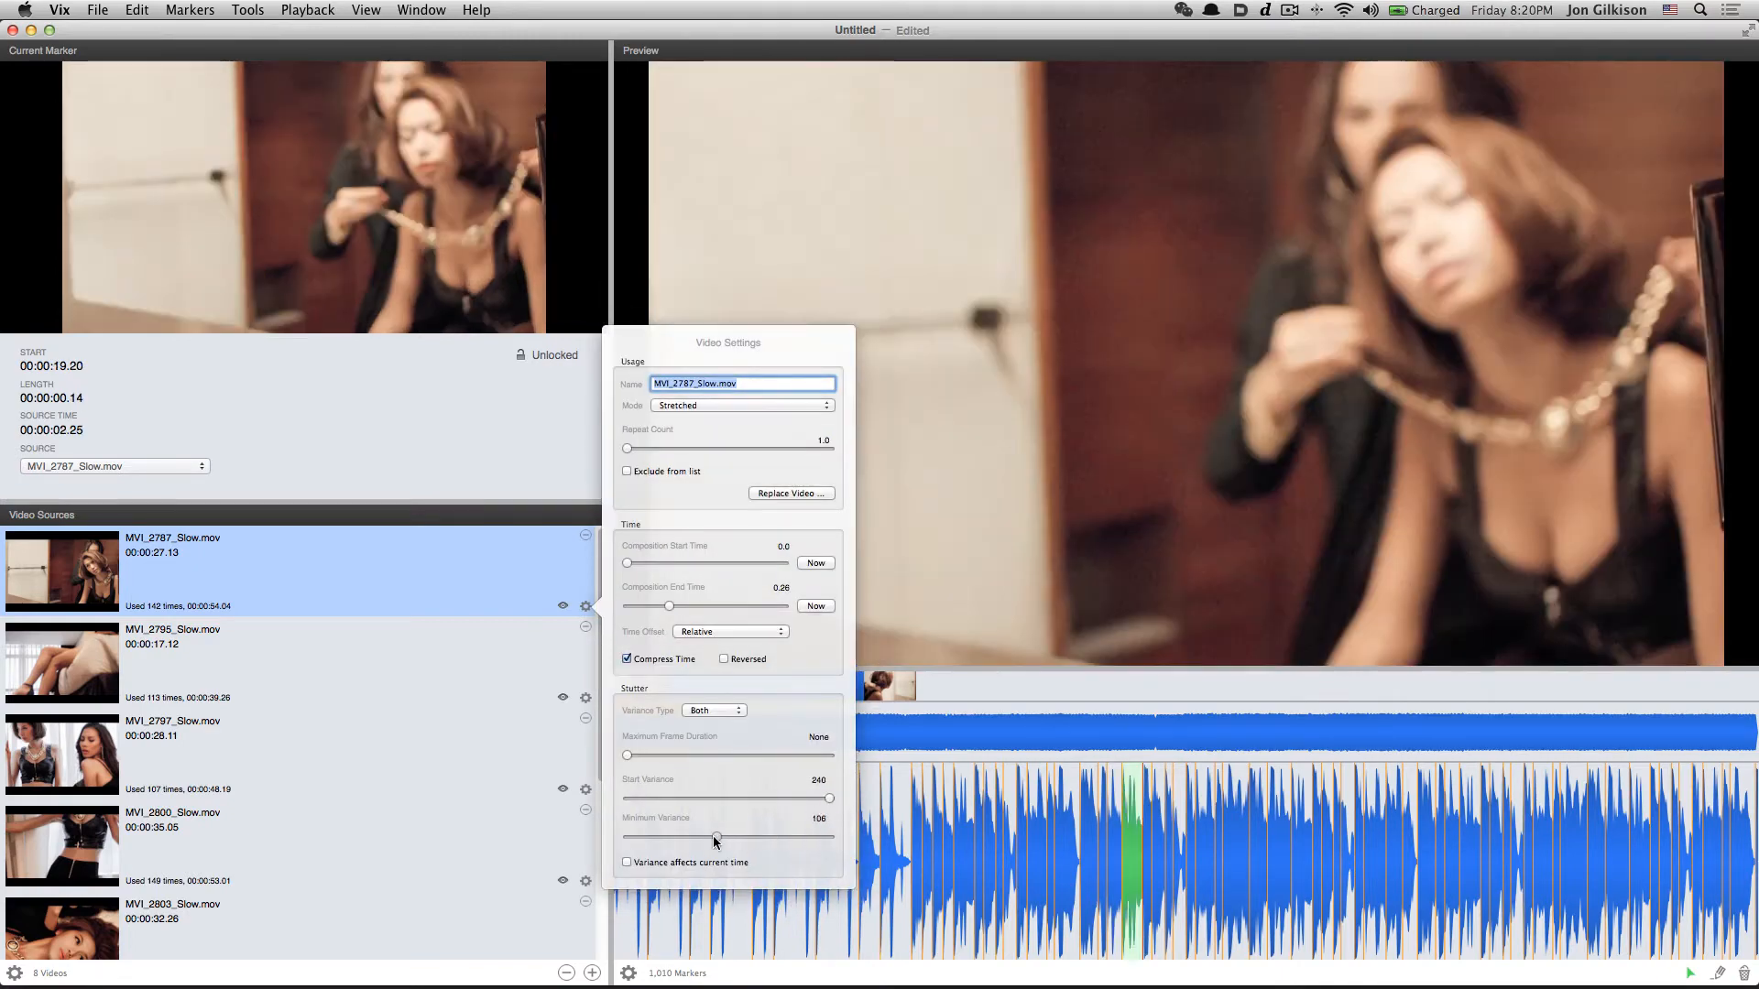
{"action": "left_click_drag", "start_coordinate": [700, 836], "coordinate": [705, 838]}
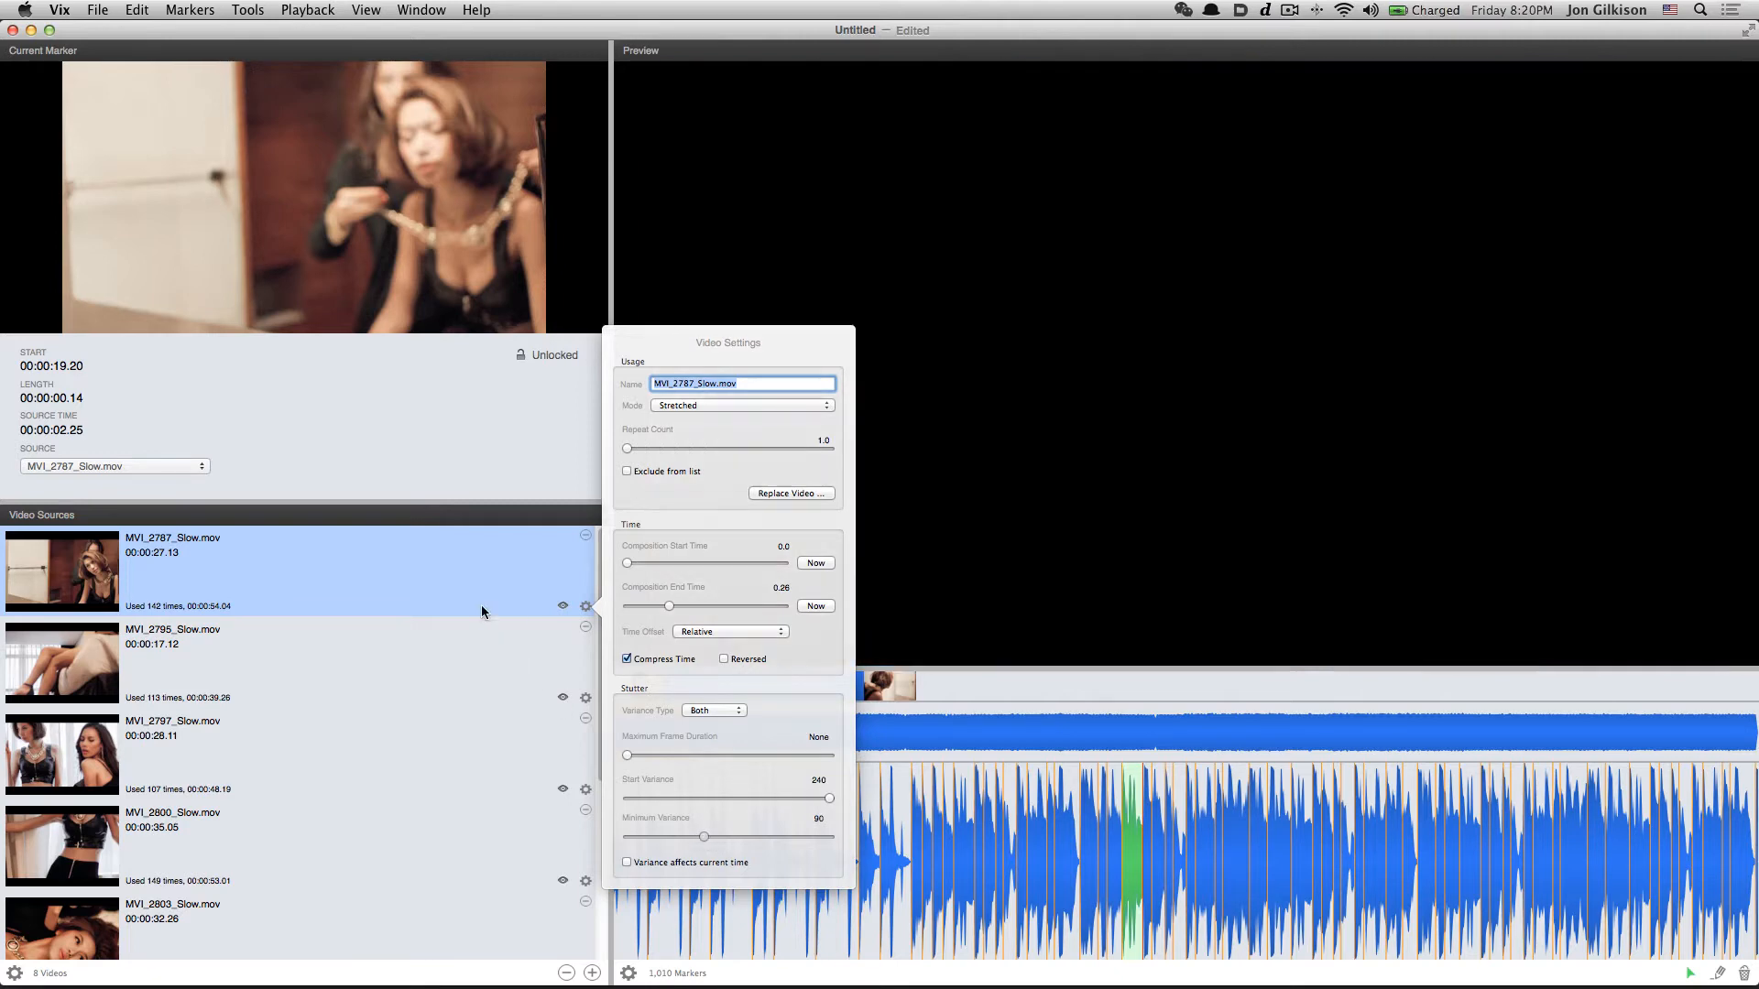
{"action": "left_click", "coordinate": [464, 589]}
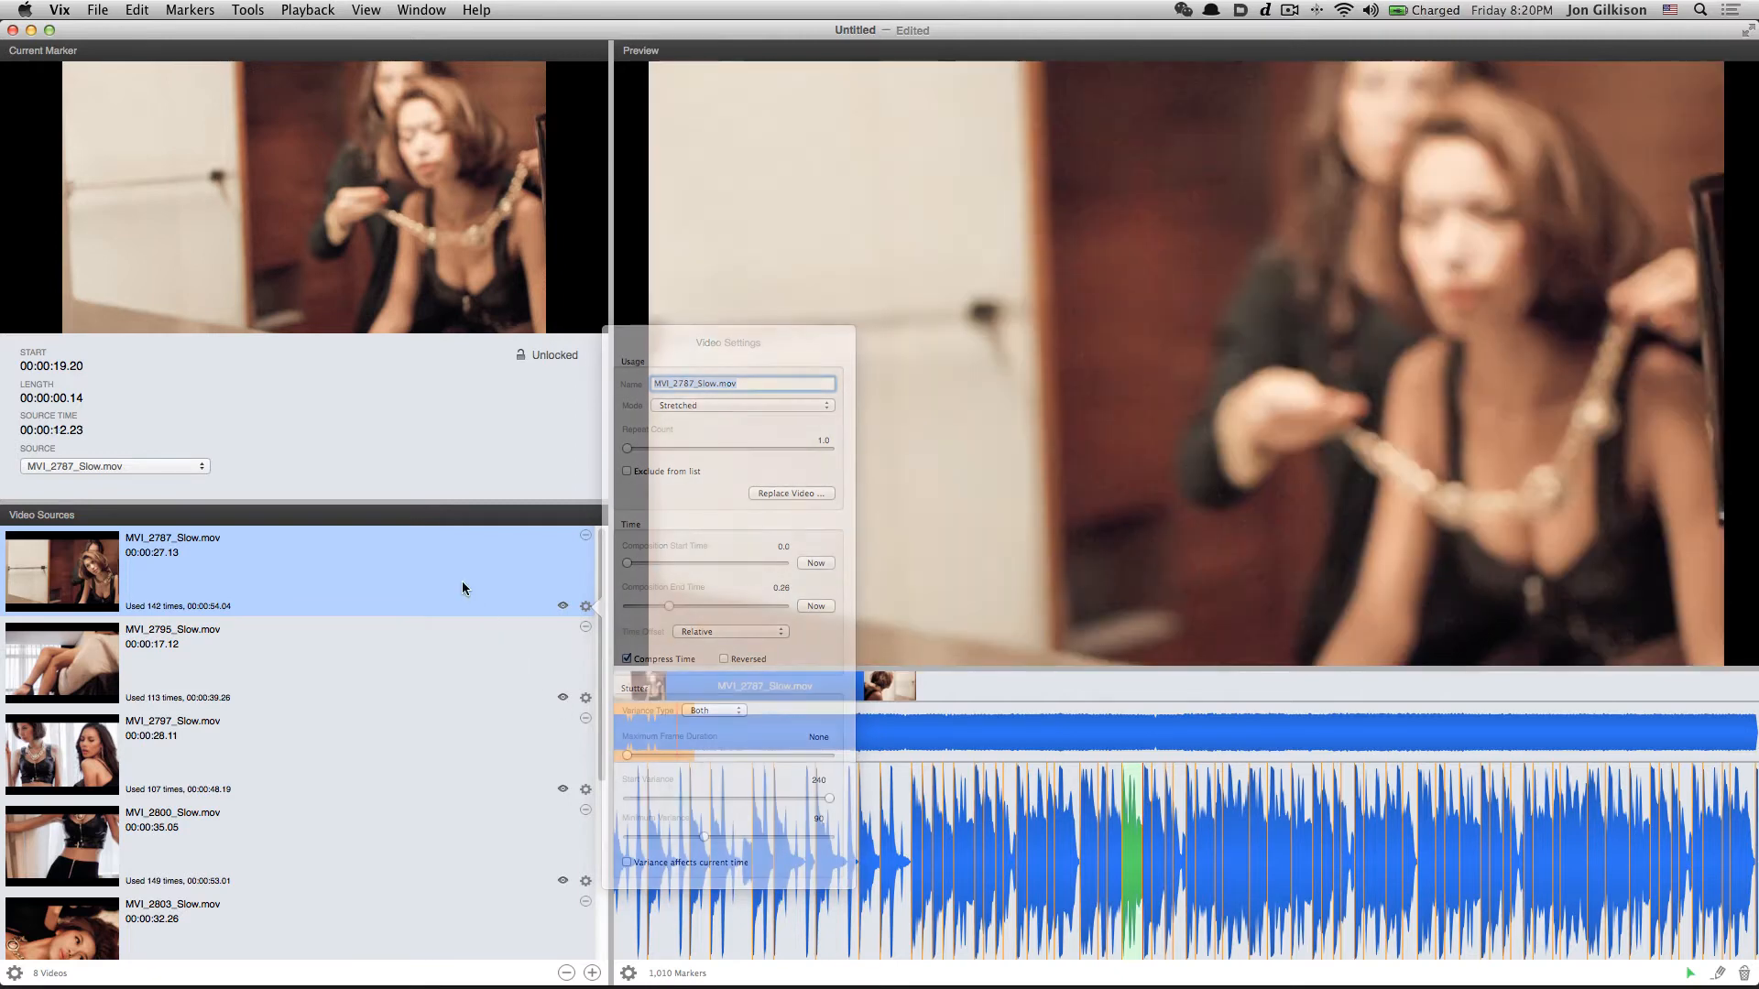
{"action": "left_click_drag", "start_coordinate": [706, 657], "coordinate": [638, 659]}
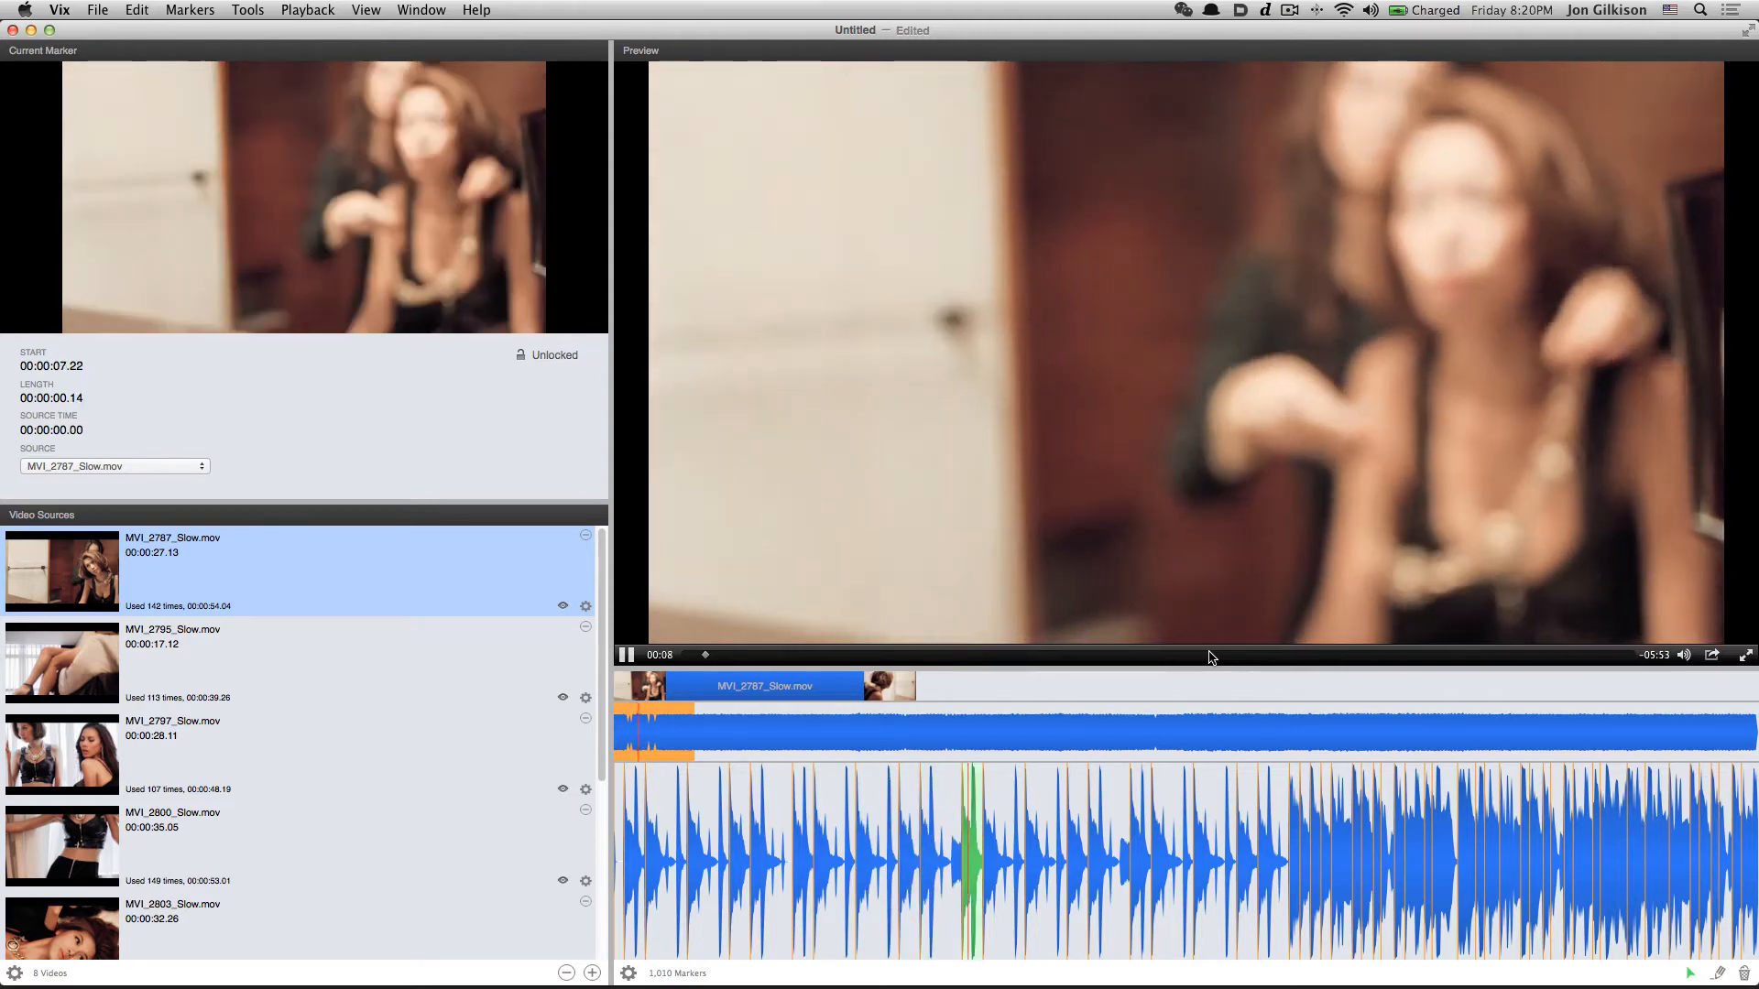
{"action": "left_click", "coordinate": [627, 656]}
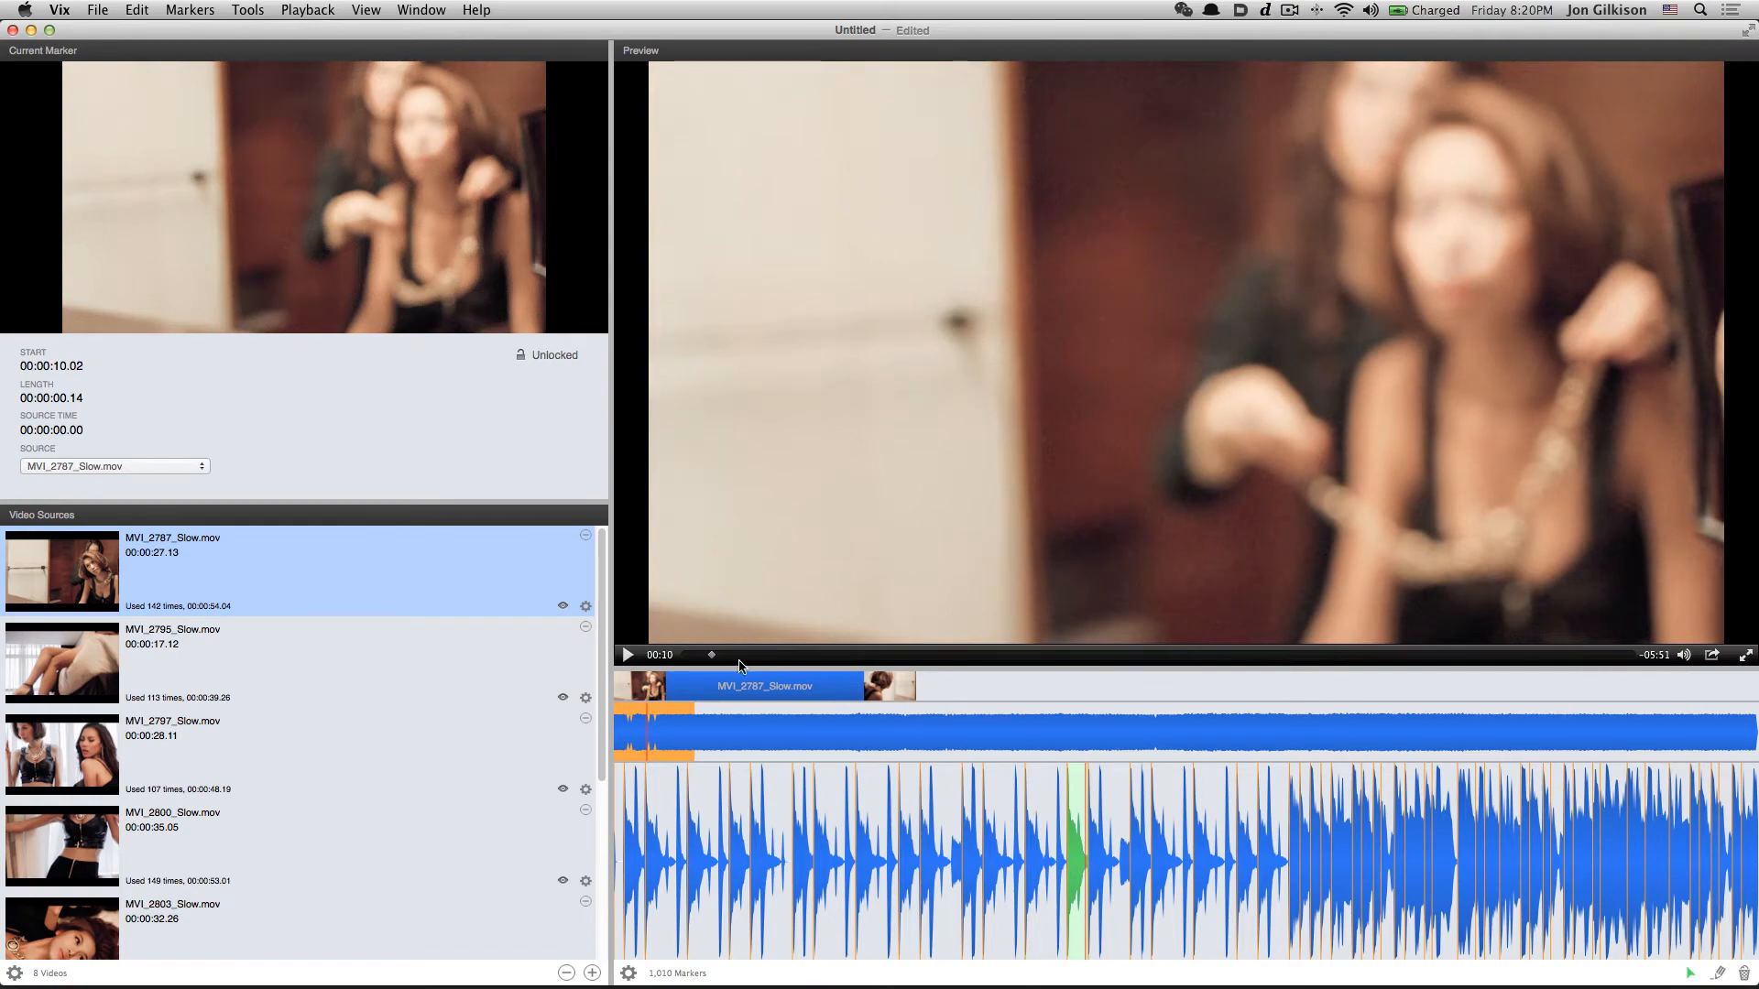
Go to the marker starting at 00:00:01.19 and shift its source time to 00:00:11.05 so the clip starts in sharp footage
{"action": "left_click_drag", "start_coordinate": [720, 663], "coordinate": [690, 658]}
{"action": "mouse_move", "coordinate": [379, 178]}
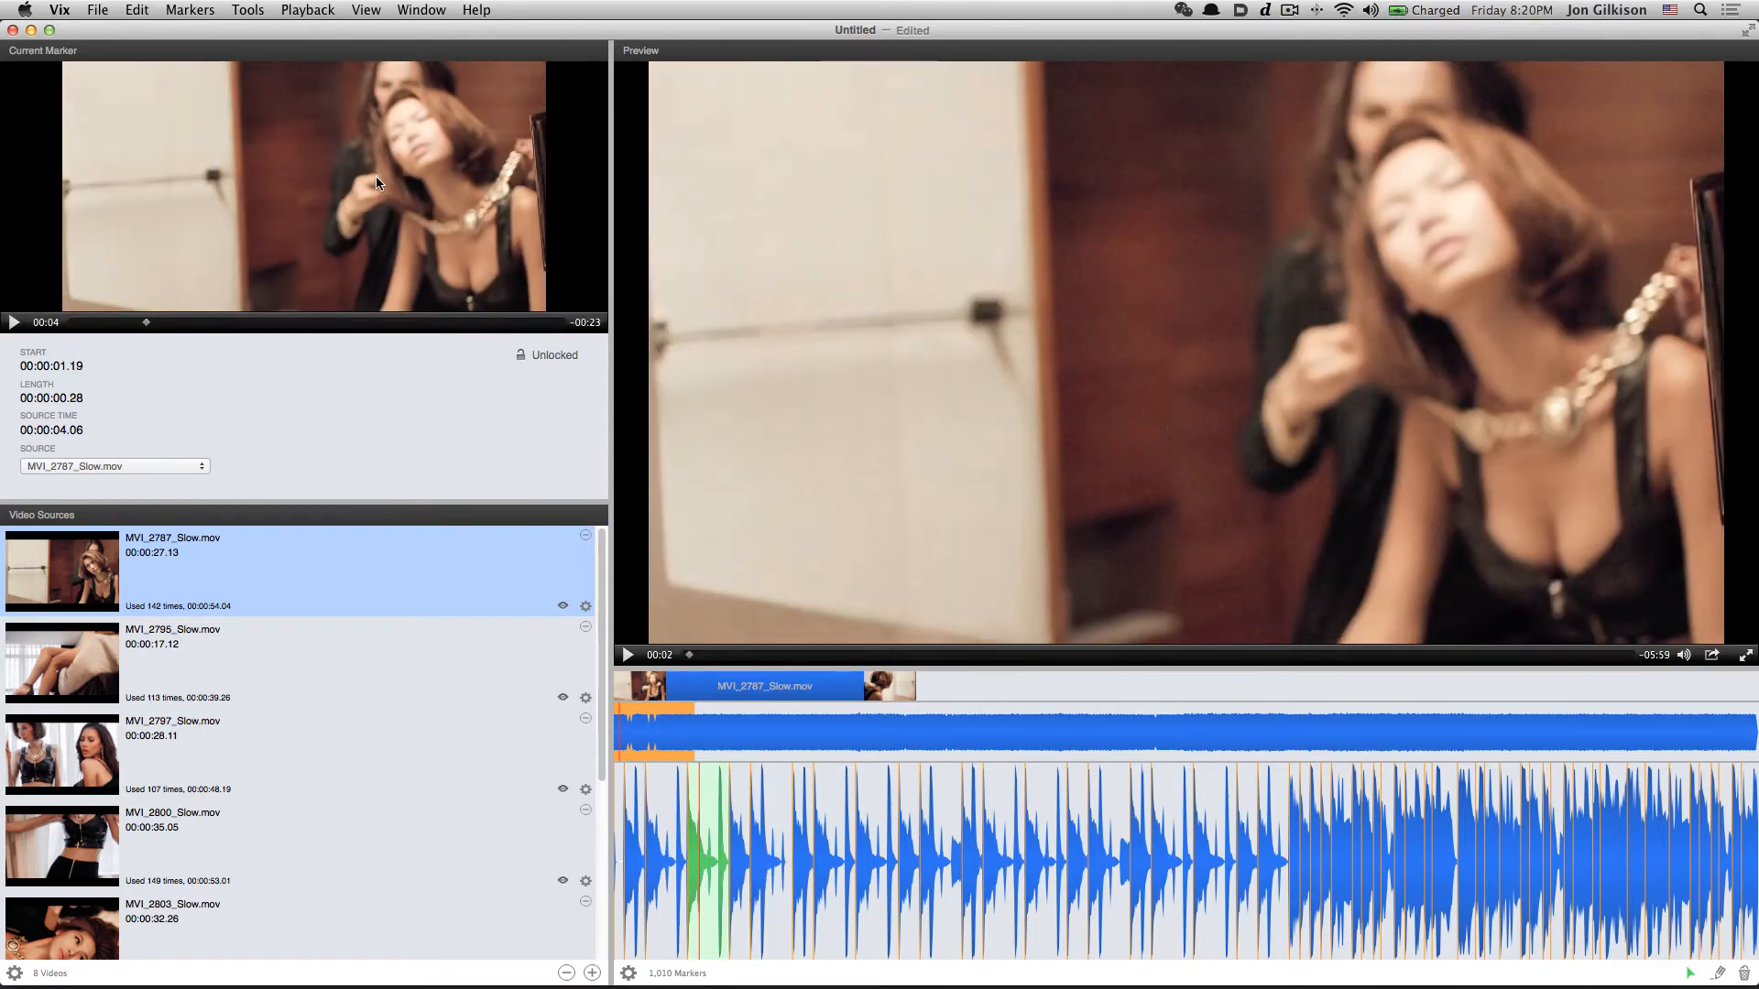
{"action": "mouse_move", "coordinate": [378, 211]}
{"action": "left_mouse_down"}
{"action": "mouse_move", "coordinate": [759, 192]}
{"action": "mouse_move", "coordinate": [267, 181]}
{"action": "mouse_move", "coordinate": [768, 174]}
{"action": "left_mouse_up"}
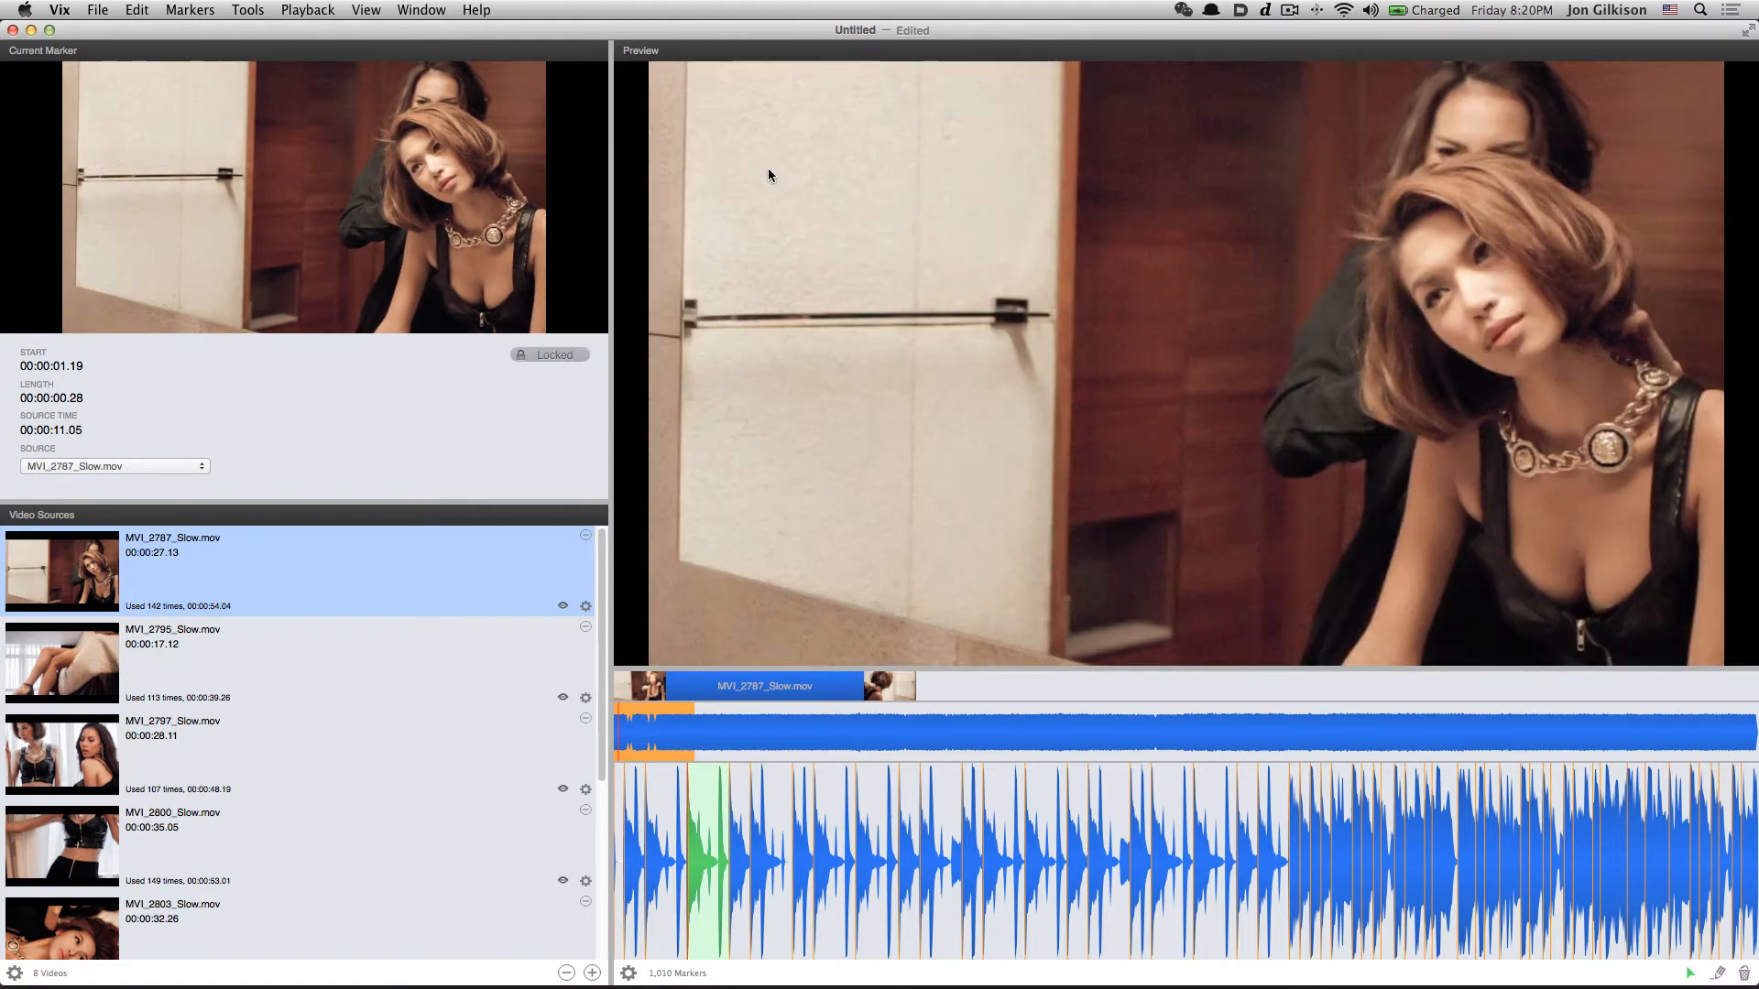
Step back and forth through the markers between 00:00:00.21 and 00:00:09.04 to examine which source start points need adjusting
{"action": "key", "text": "super+bracketright"}
{"action": "key", "text": "super+bracketleft"}
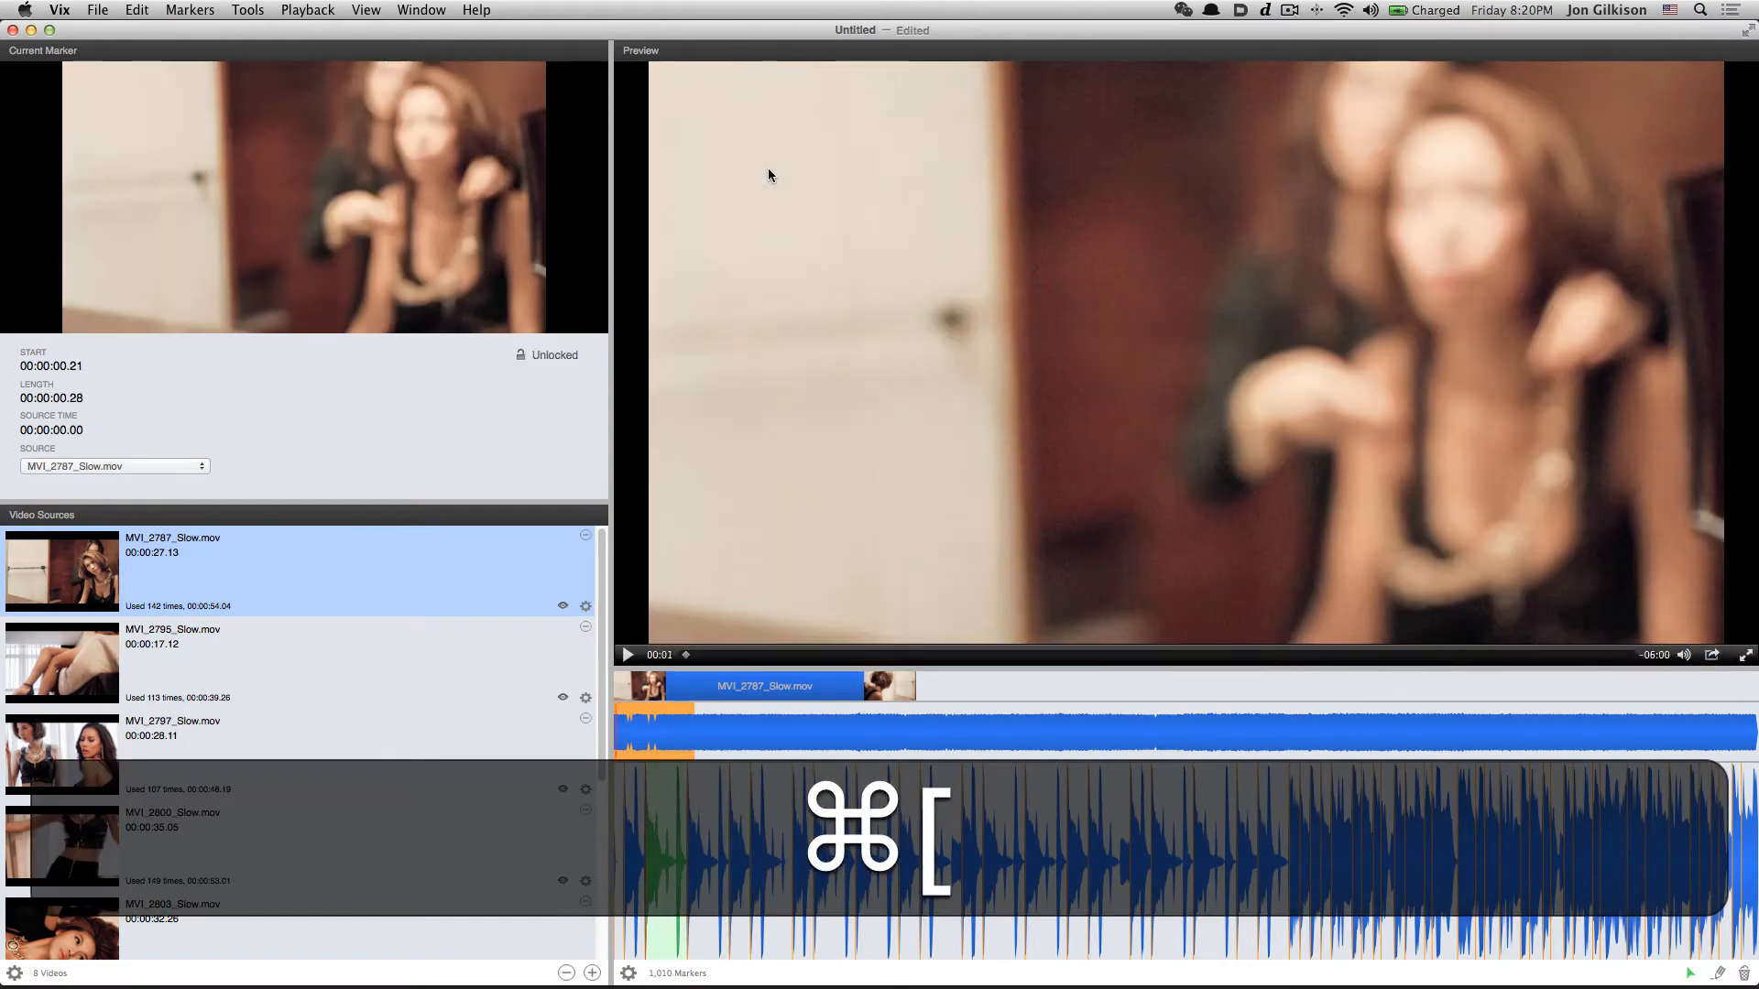
{"action": "key", "text": "super+bracketright"}
{"action": "key", "text": "super+bracketleft"}
{"action": "key", "text": "super+bracketright"}
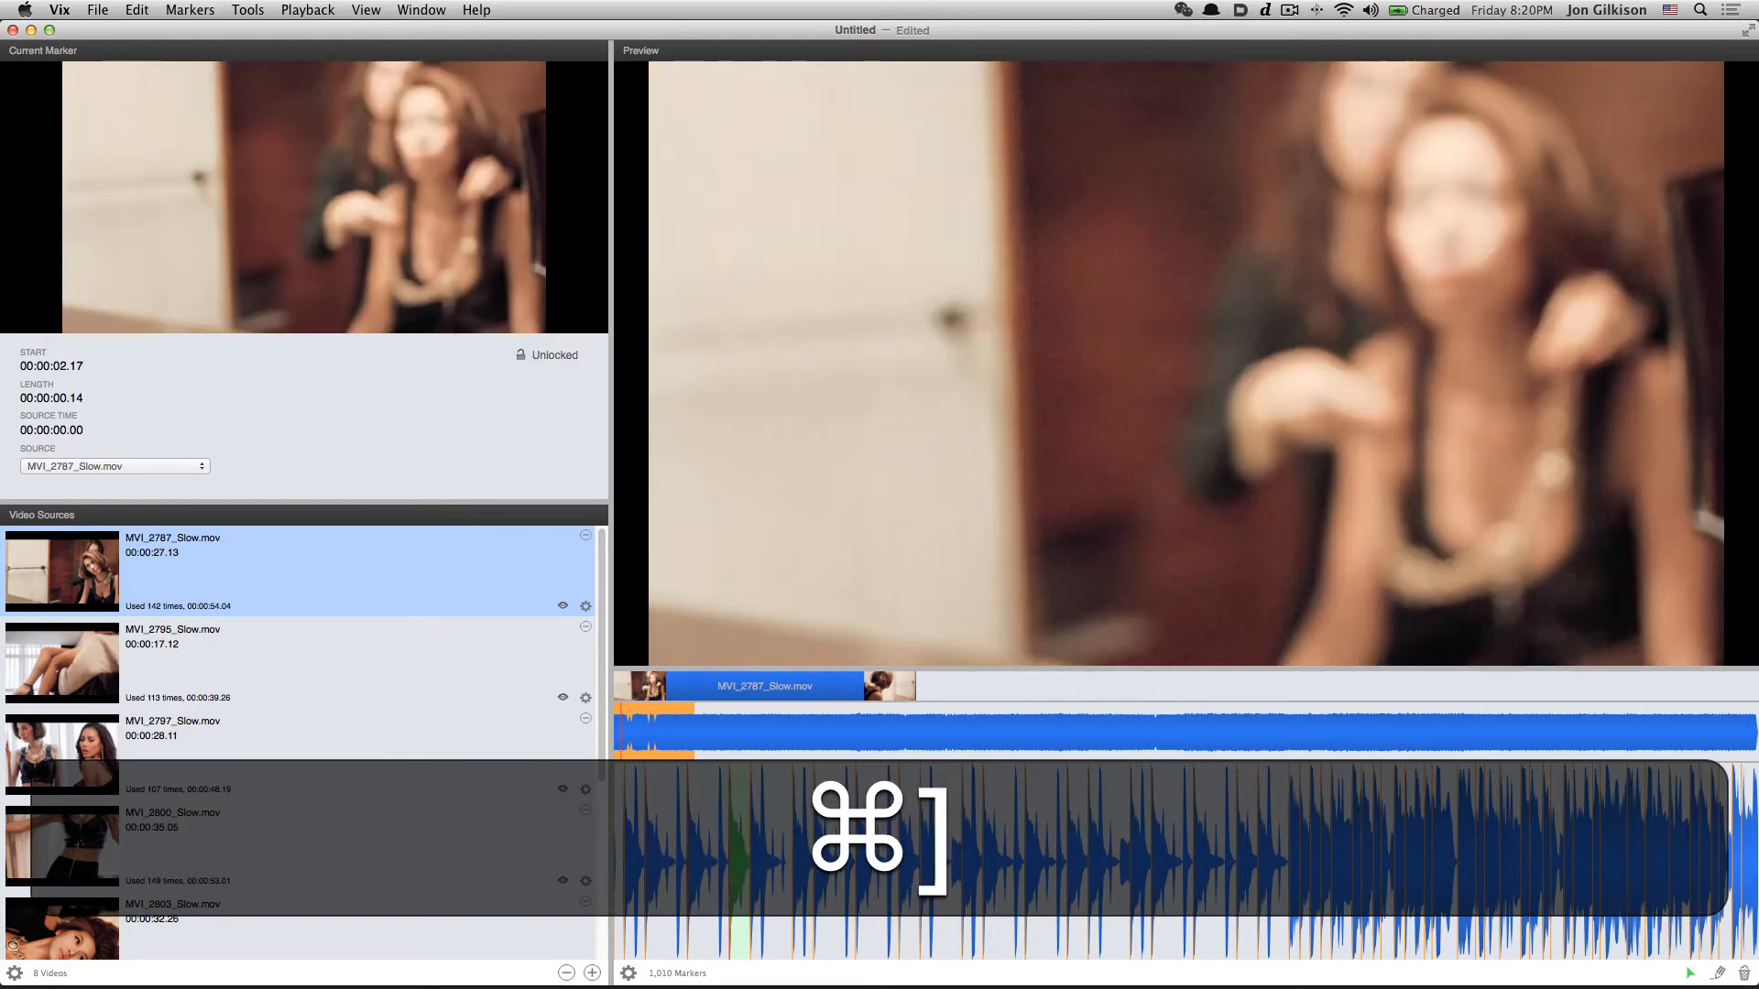
{"action": "key", "text": "super+bracketright"}
{"action": "key", "text": "super+bracketleft"}
{"action": "key", "text": "super+bracketright"}
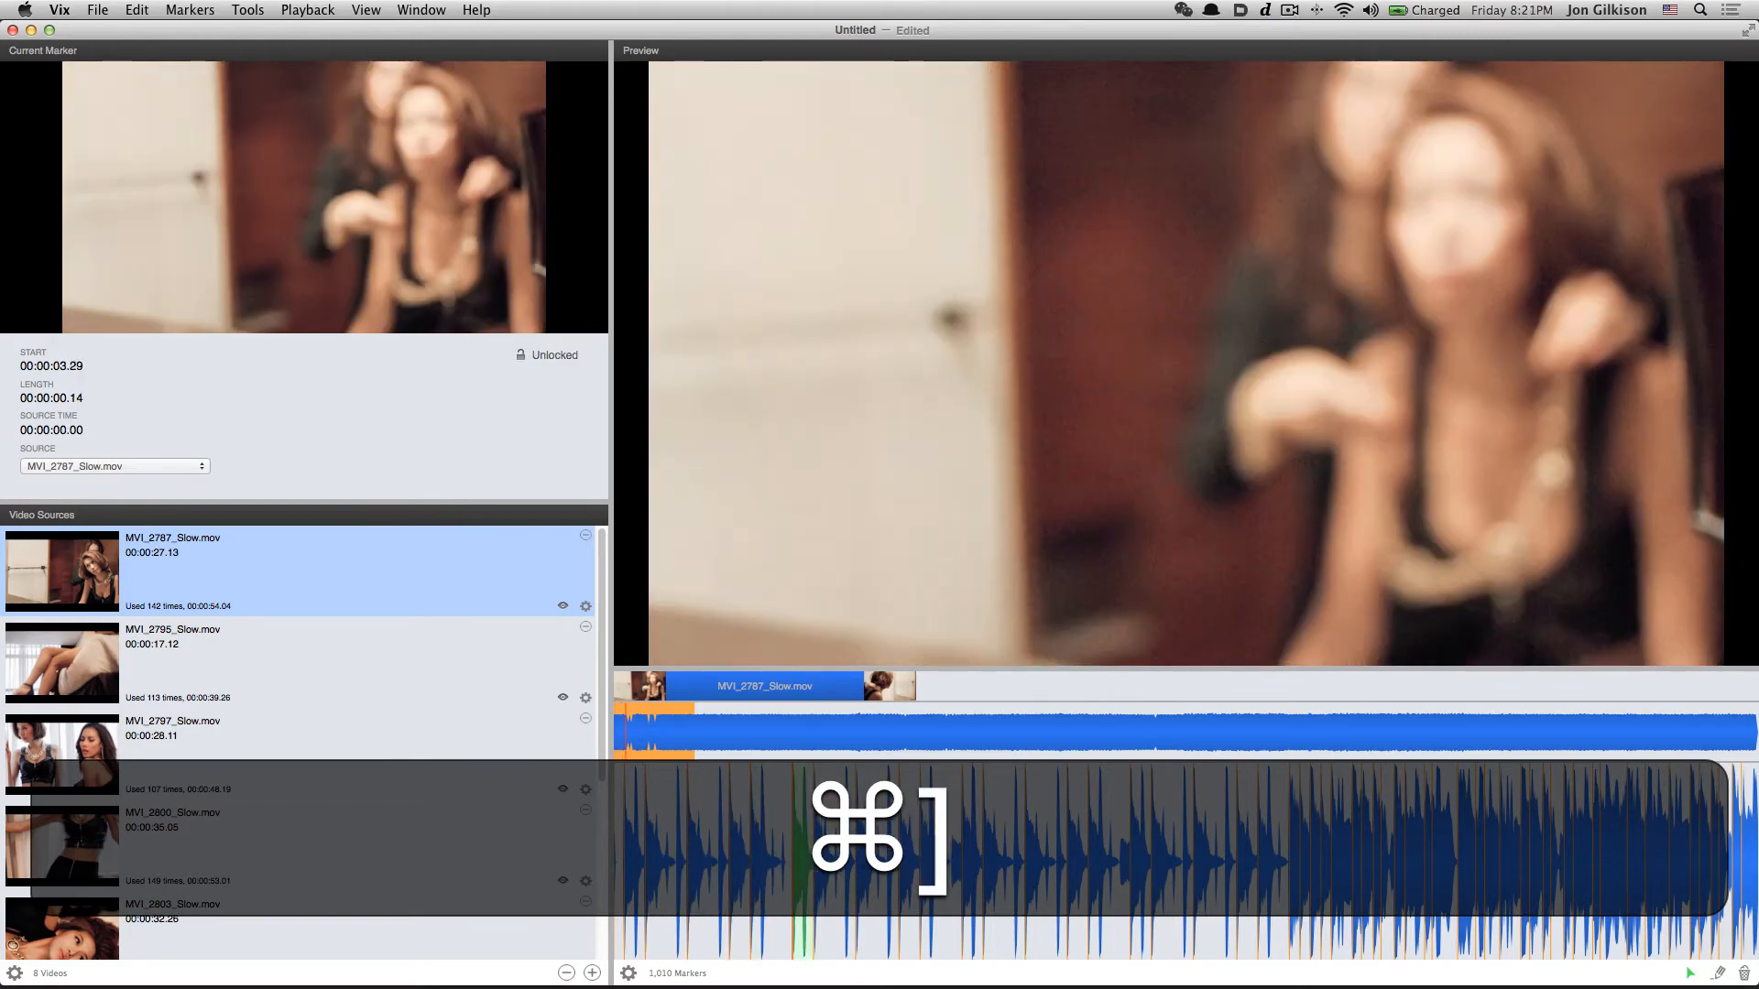
{"action": "key", "text": "super+bracketright"}
{"action": "key", "text": "super+bracketleft"}
{"action": "key", "text": "super+bracketright"}
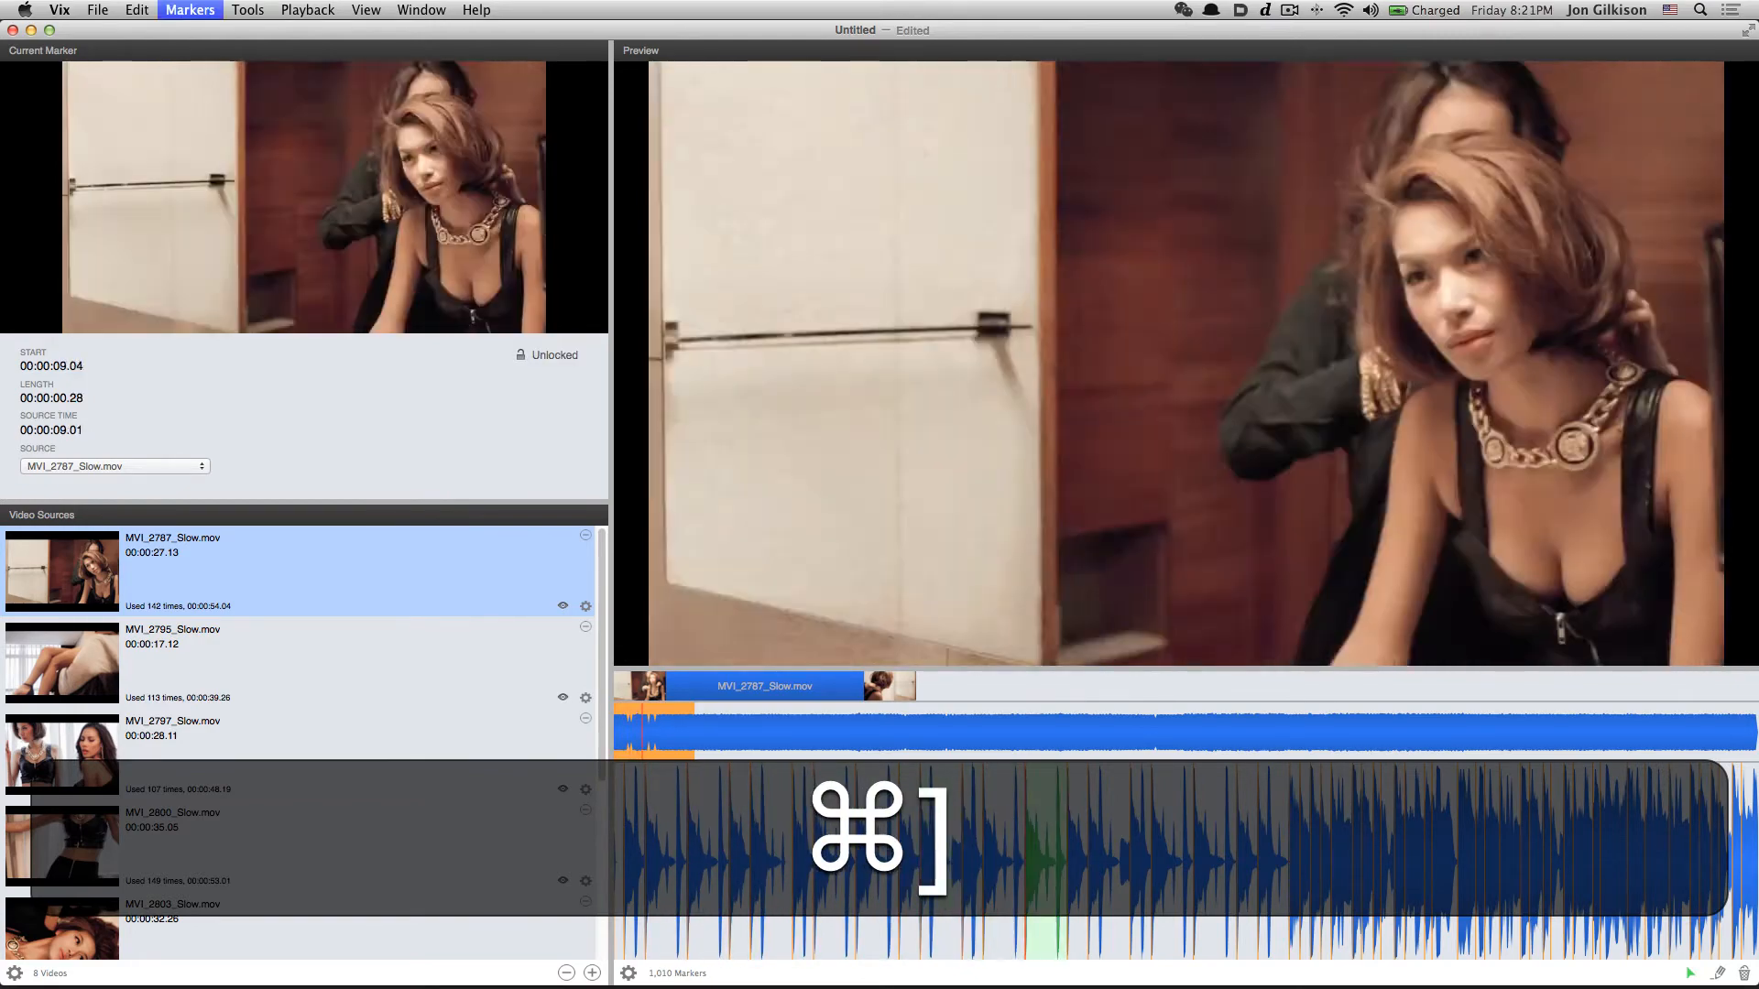
{"action": "key", "text": "super+bracketleft"}
{"action": "key", "text": "super+bracketleft"}
{"action": "key", "text": "super+bracketleft"}
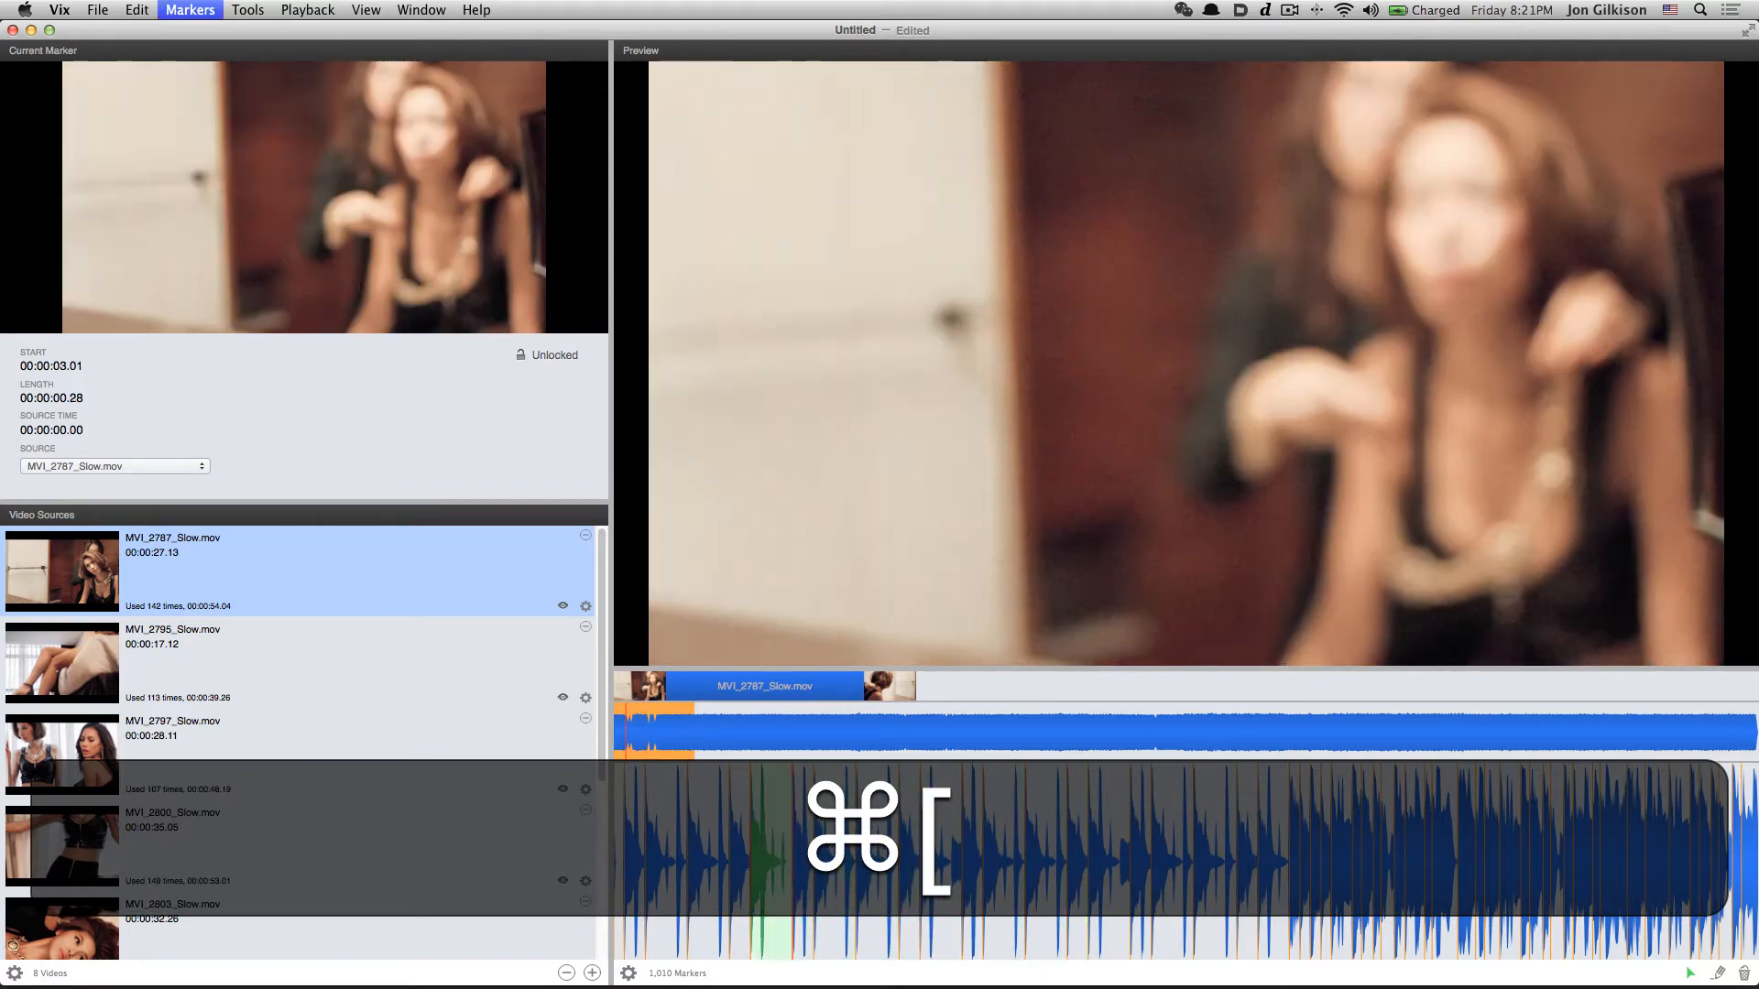
{"action": "key", "text": "super+bracketleft"}
{"action": "key", "text": "super+bracketleft"}
{"action": "key", "text": "super+bracketleft"}
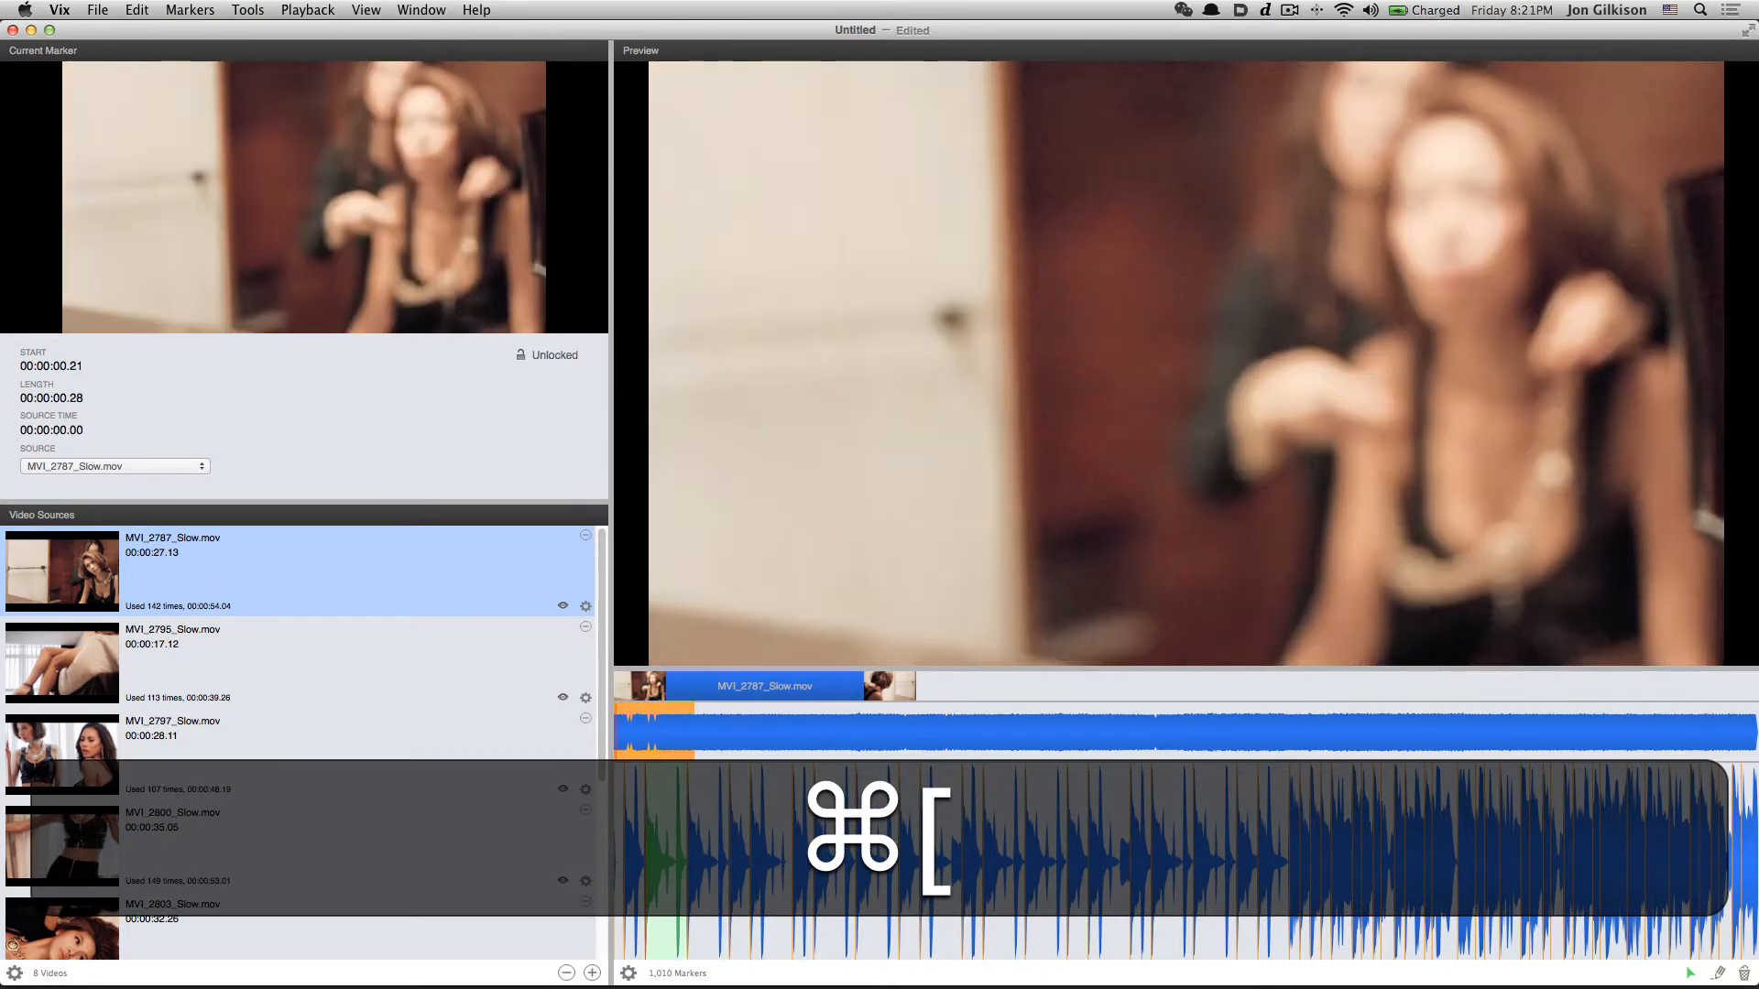
Go to the marker starting at 00:00:03.01 and move its source time further into MVI_2787_Slow.mov
{"action": "key", "text": "super+bracketright"}
{"action": "key", "text": "super+bracketright"}
{"action": "key", "text": "super+bracketright"}
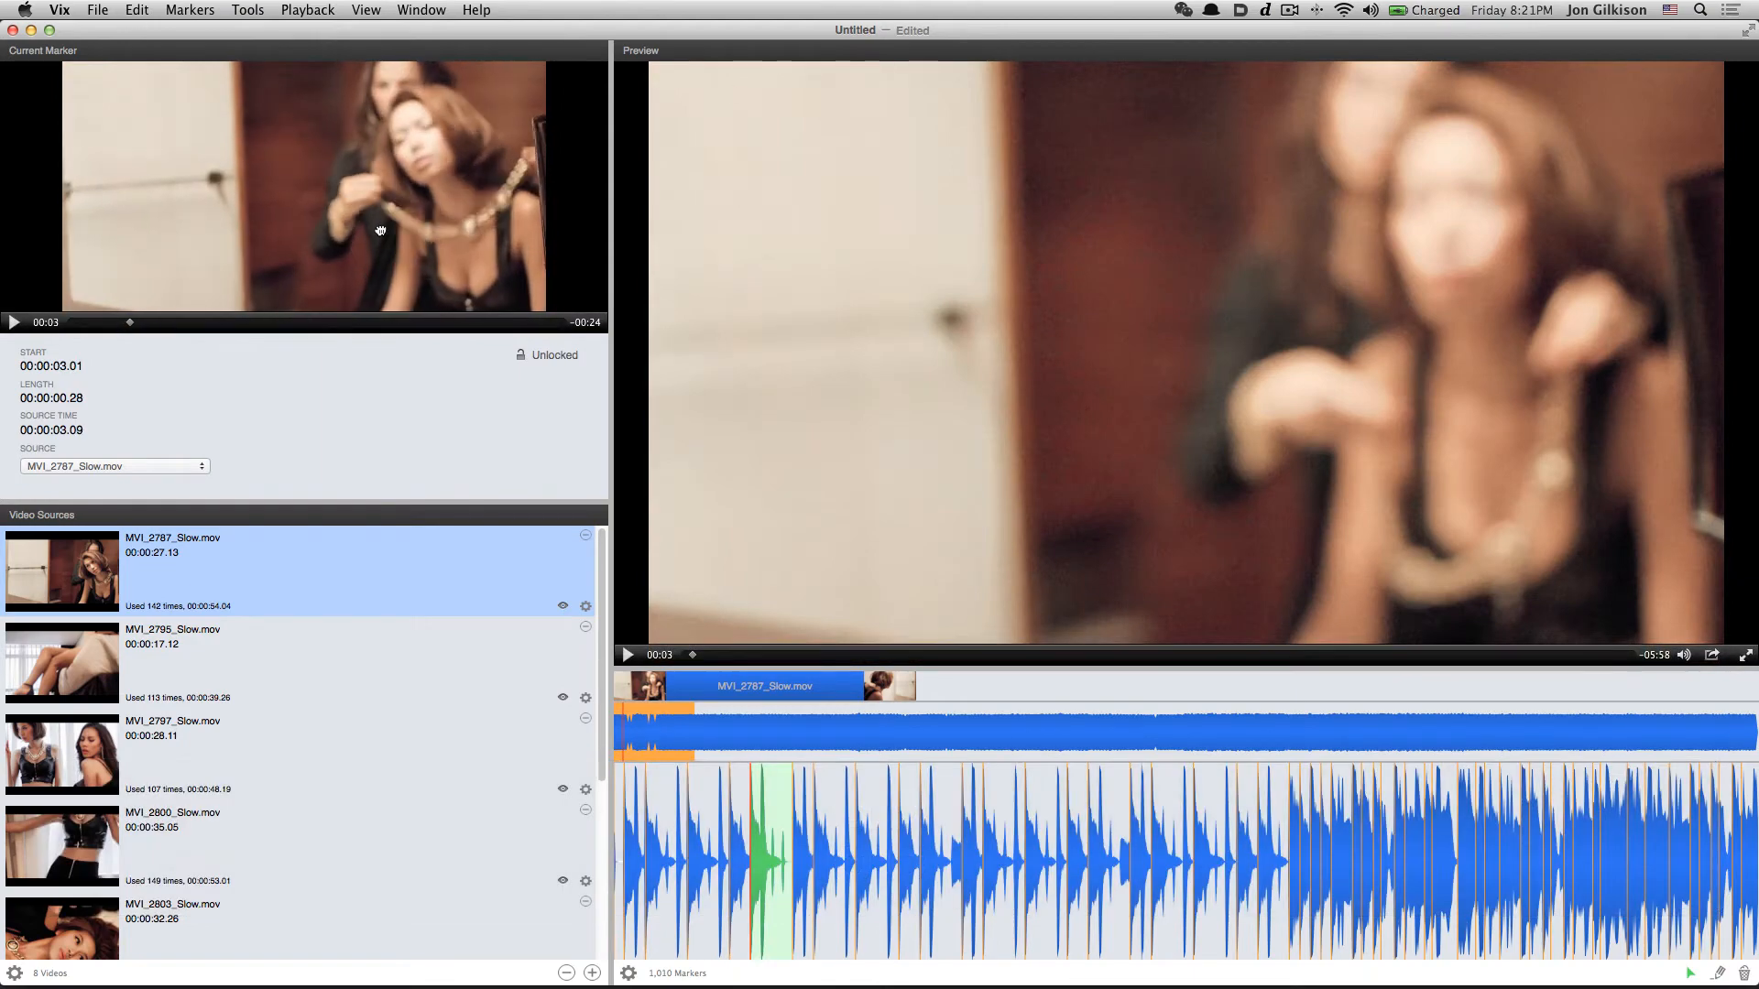
Go to the marker starting at 00:00:06.24 and shift its source time to about 00:00:18.18
{"action": "key", "text": "super+bracketright"}
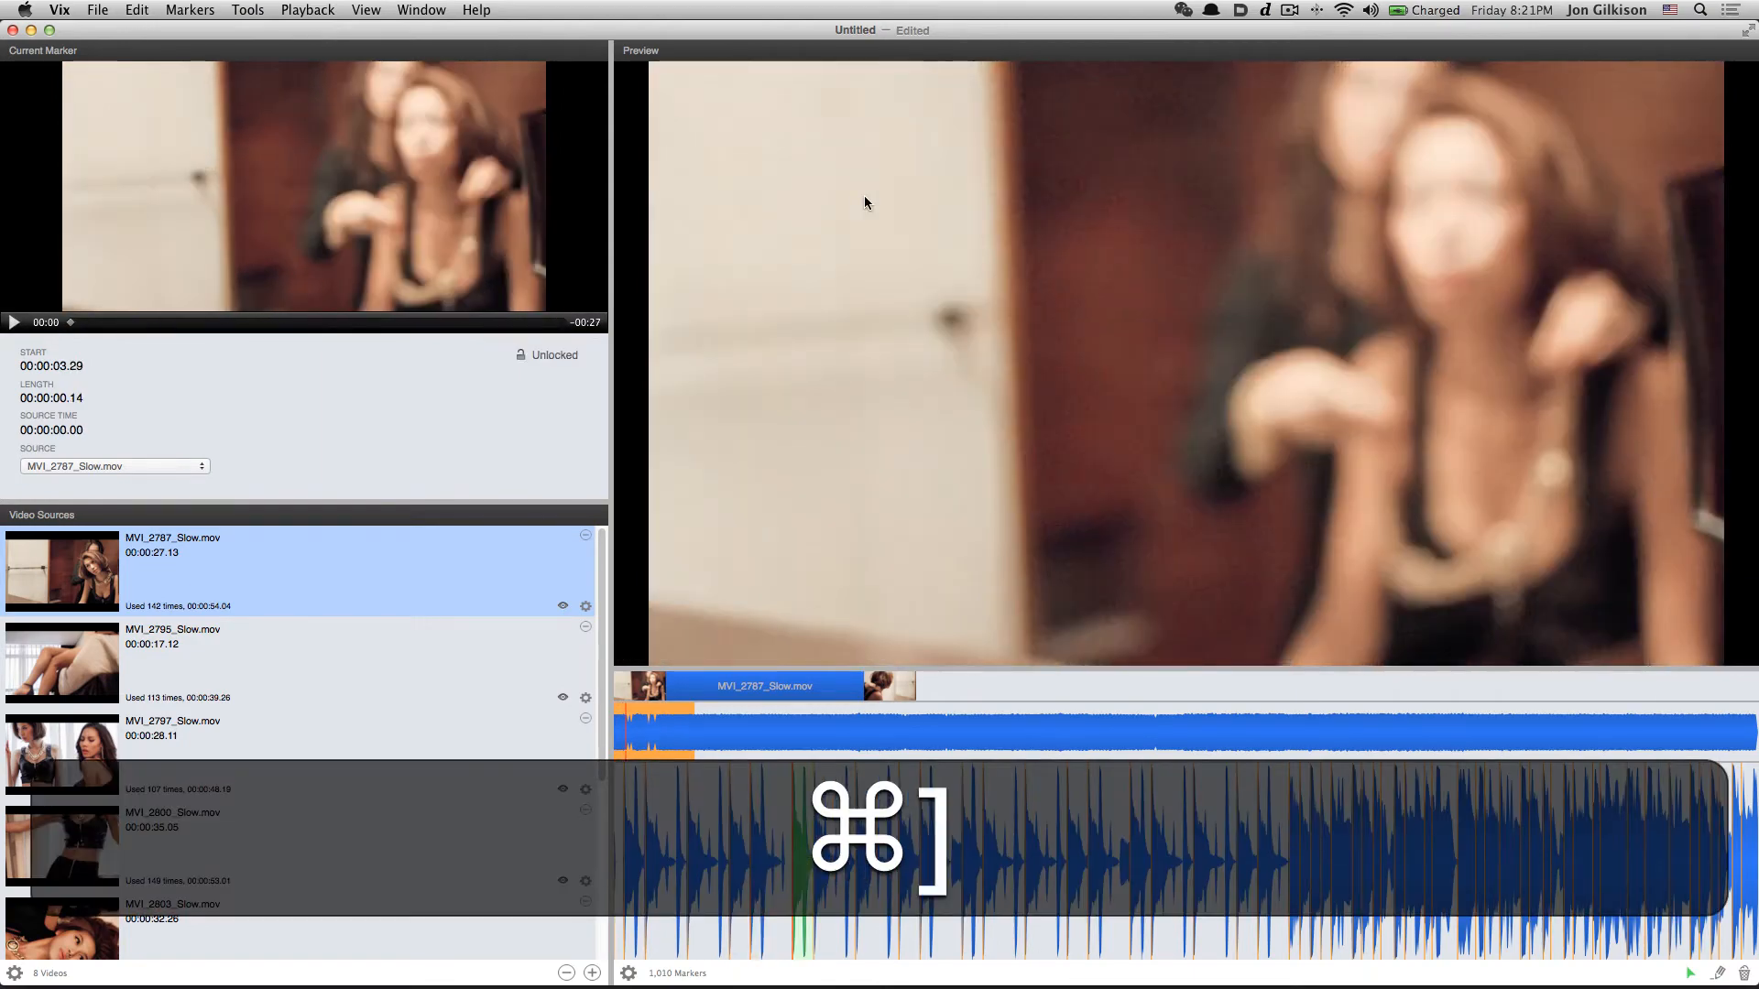
{"action": "key", "text": "super+bracketright"}
{"action": "key", "text": "super+bracketright"}
{"action": "key", "text": "super+bracketright"}
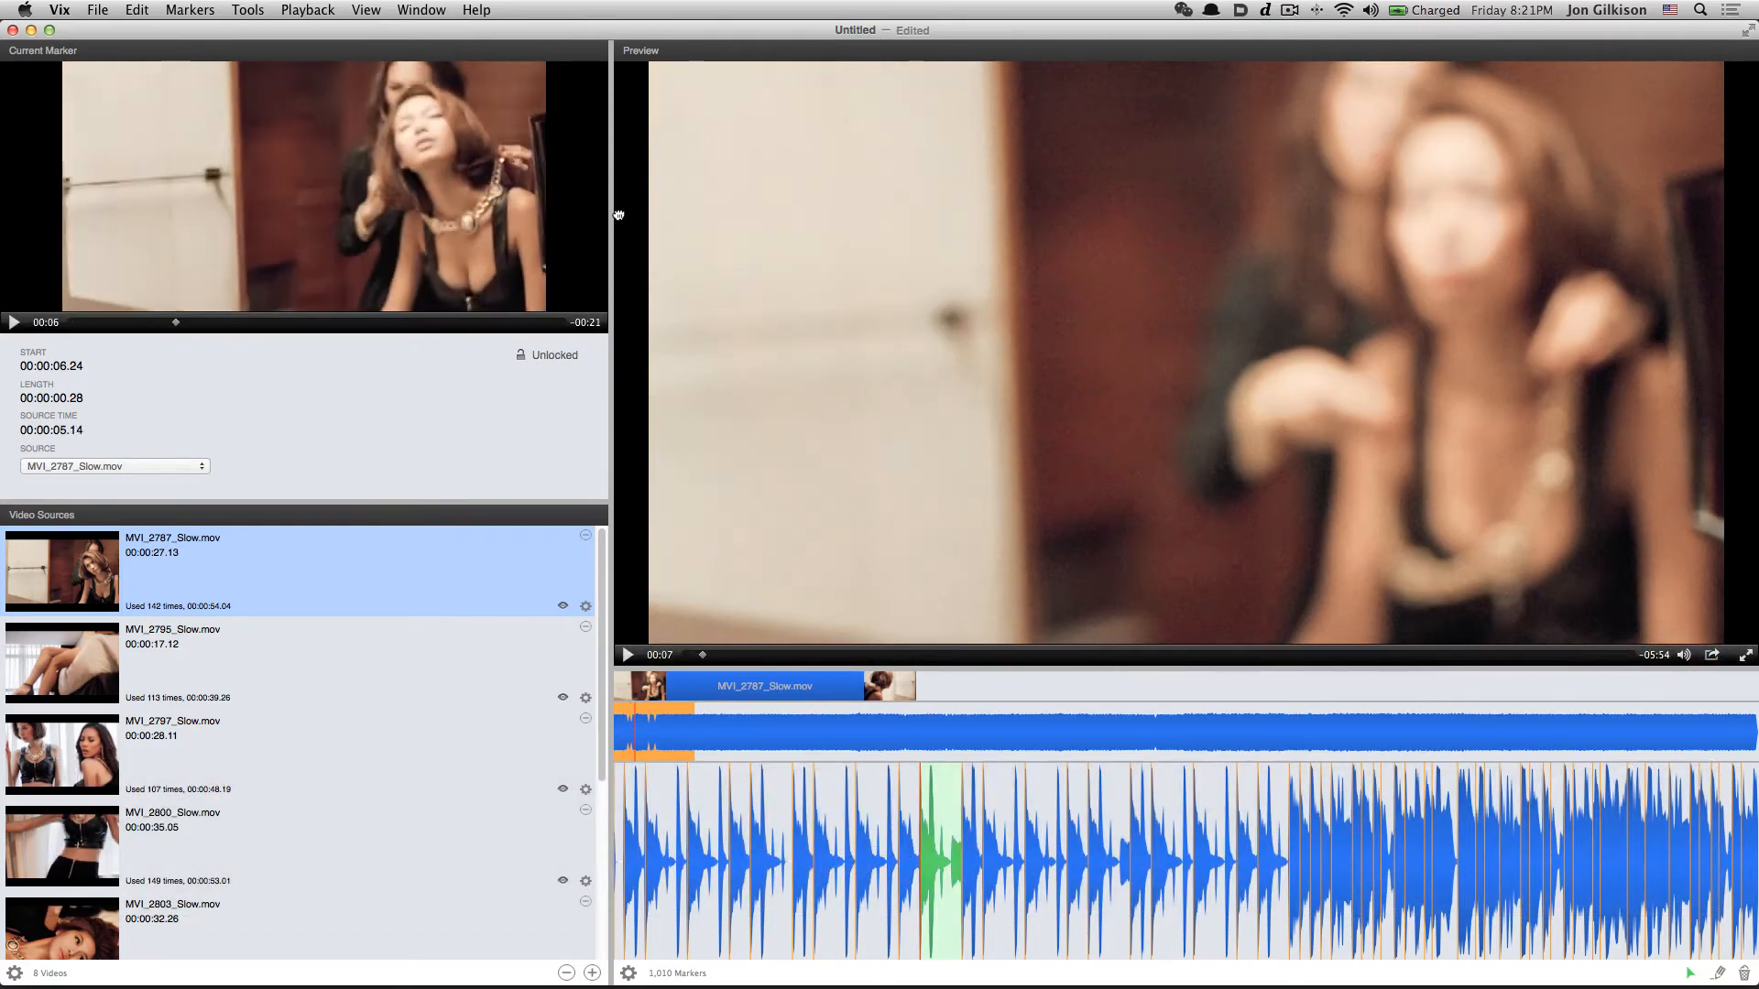
{"action": "left_click_drag", "start_coordinate": [798, 204], "coordinate": [1324, 154]}
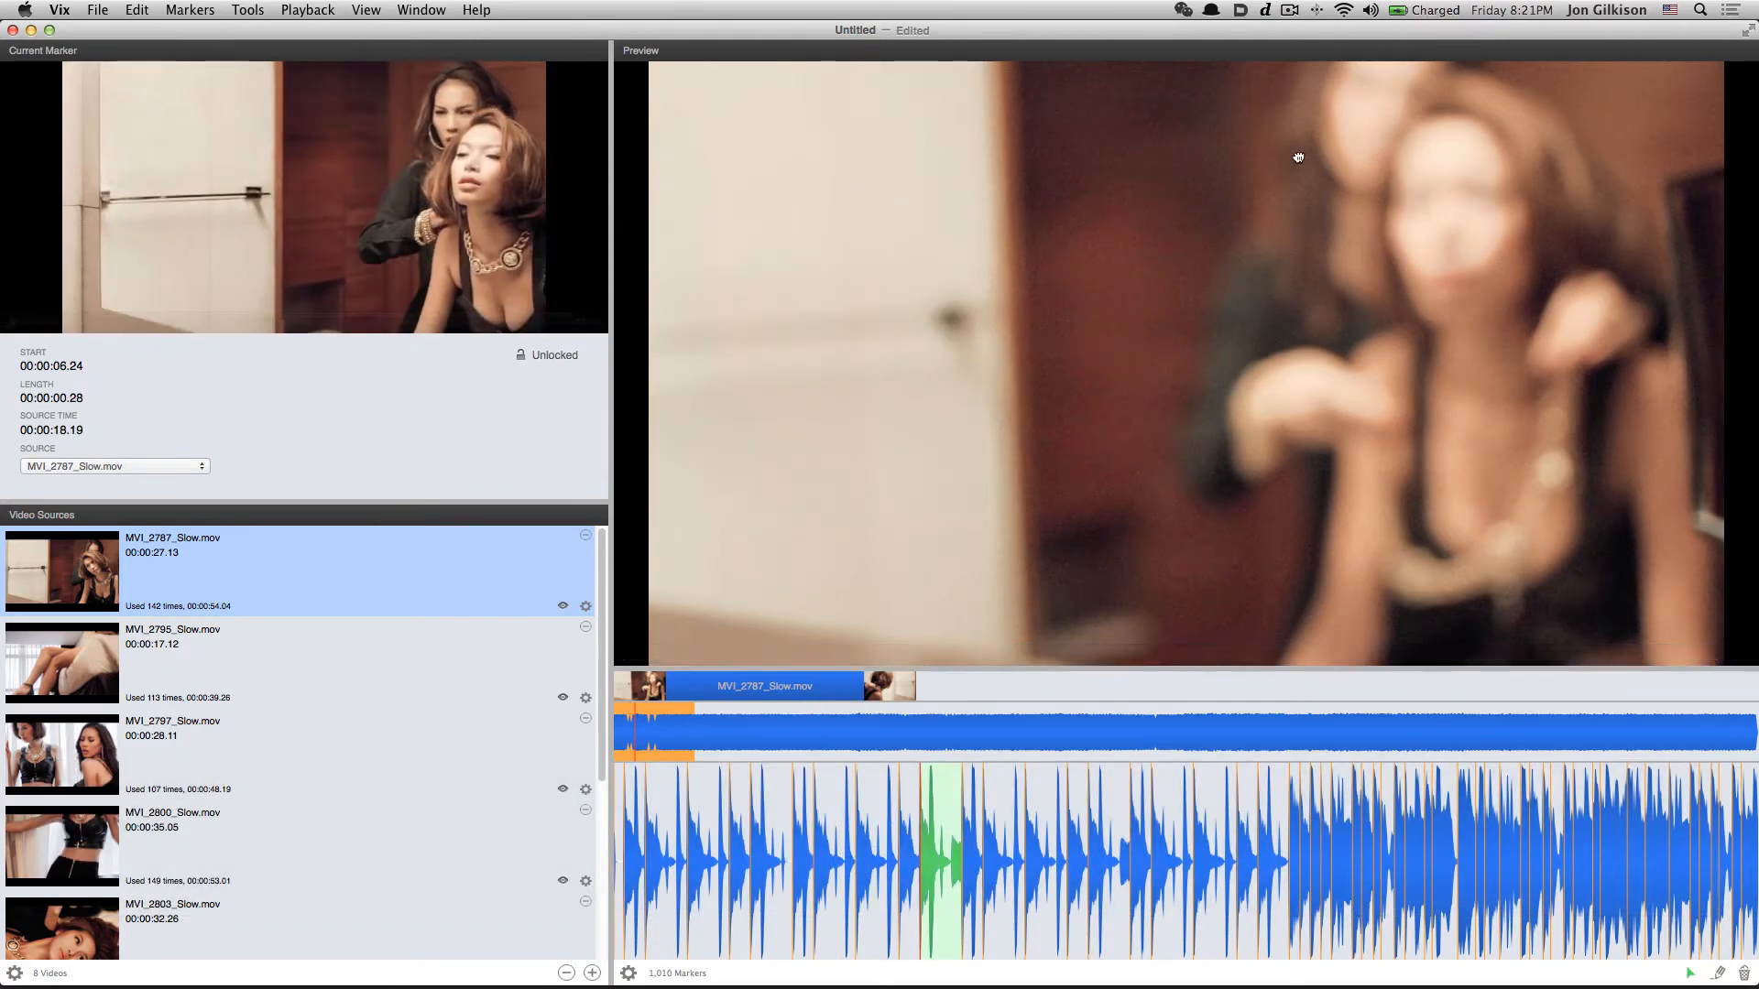
Set the source time of the marker starting at 00:00:08.06 to 00:00:04.16 and leave the marker locked
{"action": "key", "text": "super+bracketright"}
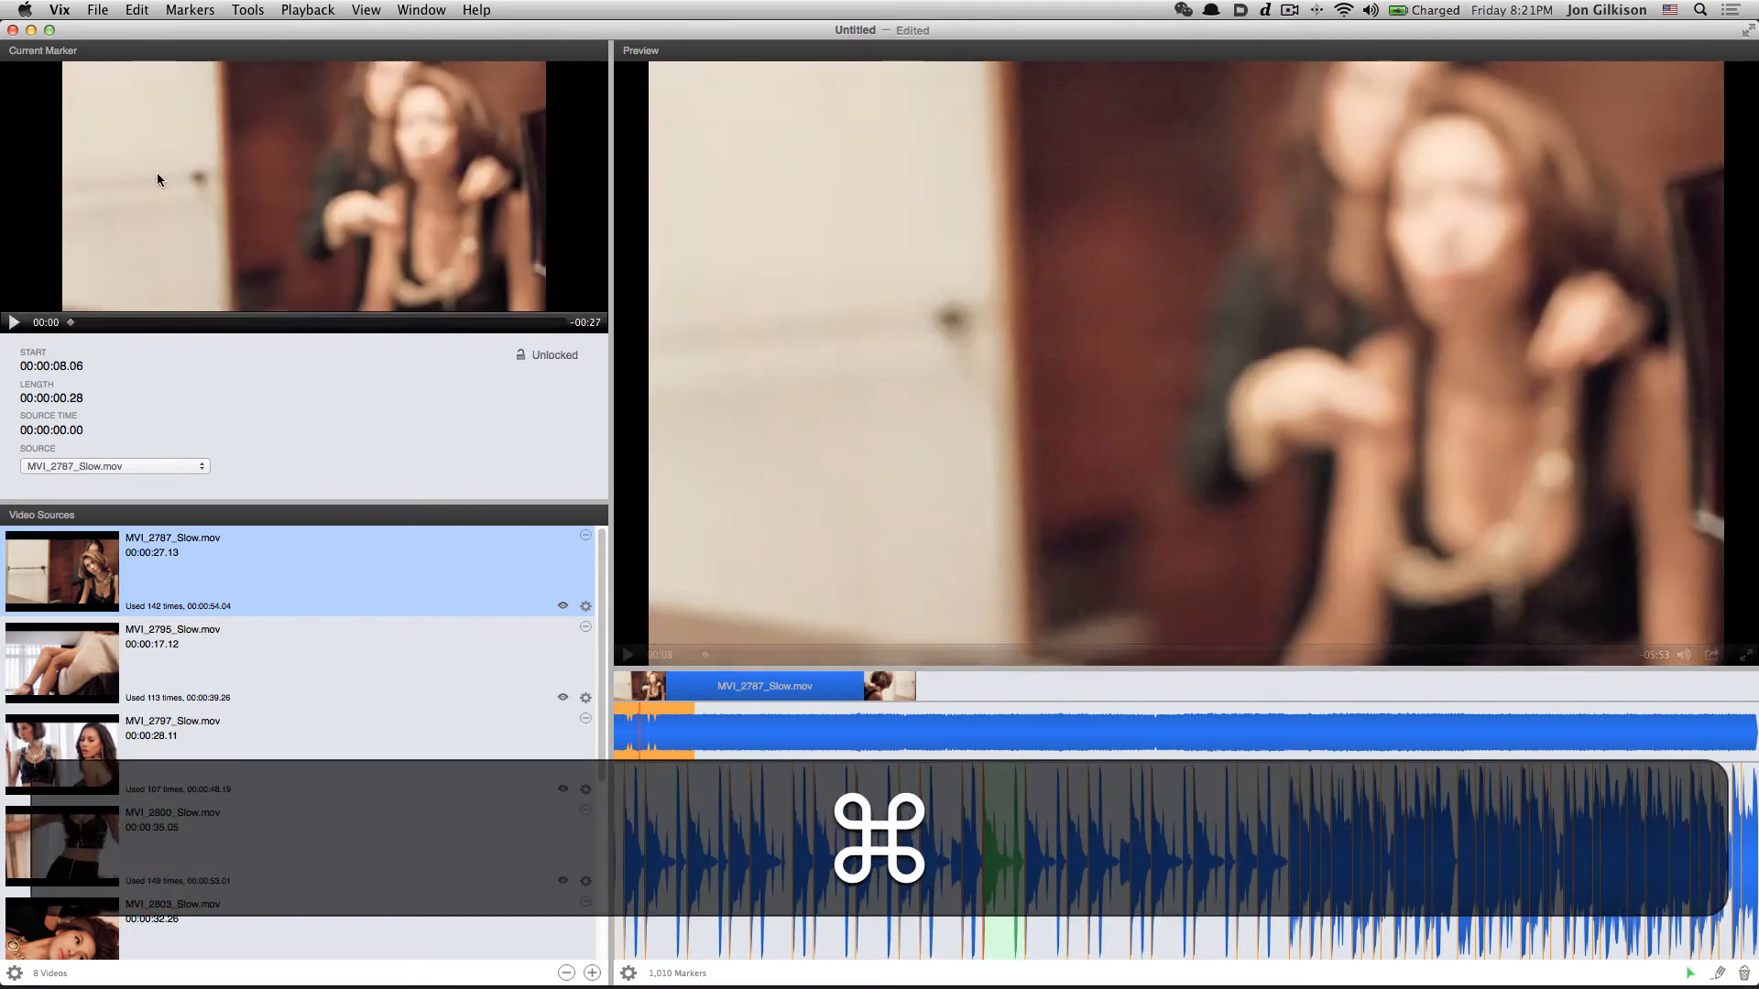
{"action": "mouse_move", "coordinate": [157, 173]}
{"action": "left_mouse_down"}
{"action": "mouse_move", "coordinate": [469, 184]}
{"action": "mouse_move", "coordinate": [423, 184]}
{"action": "left_mouse_up"}
{"action": "left_click", "coordinate": [585, 358]}
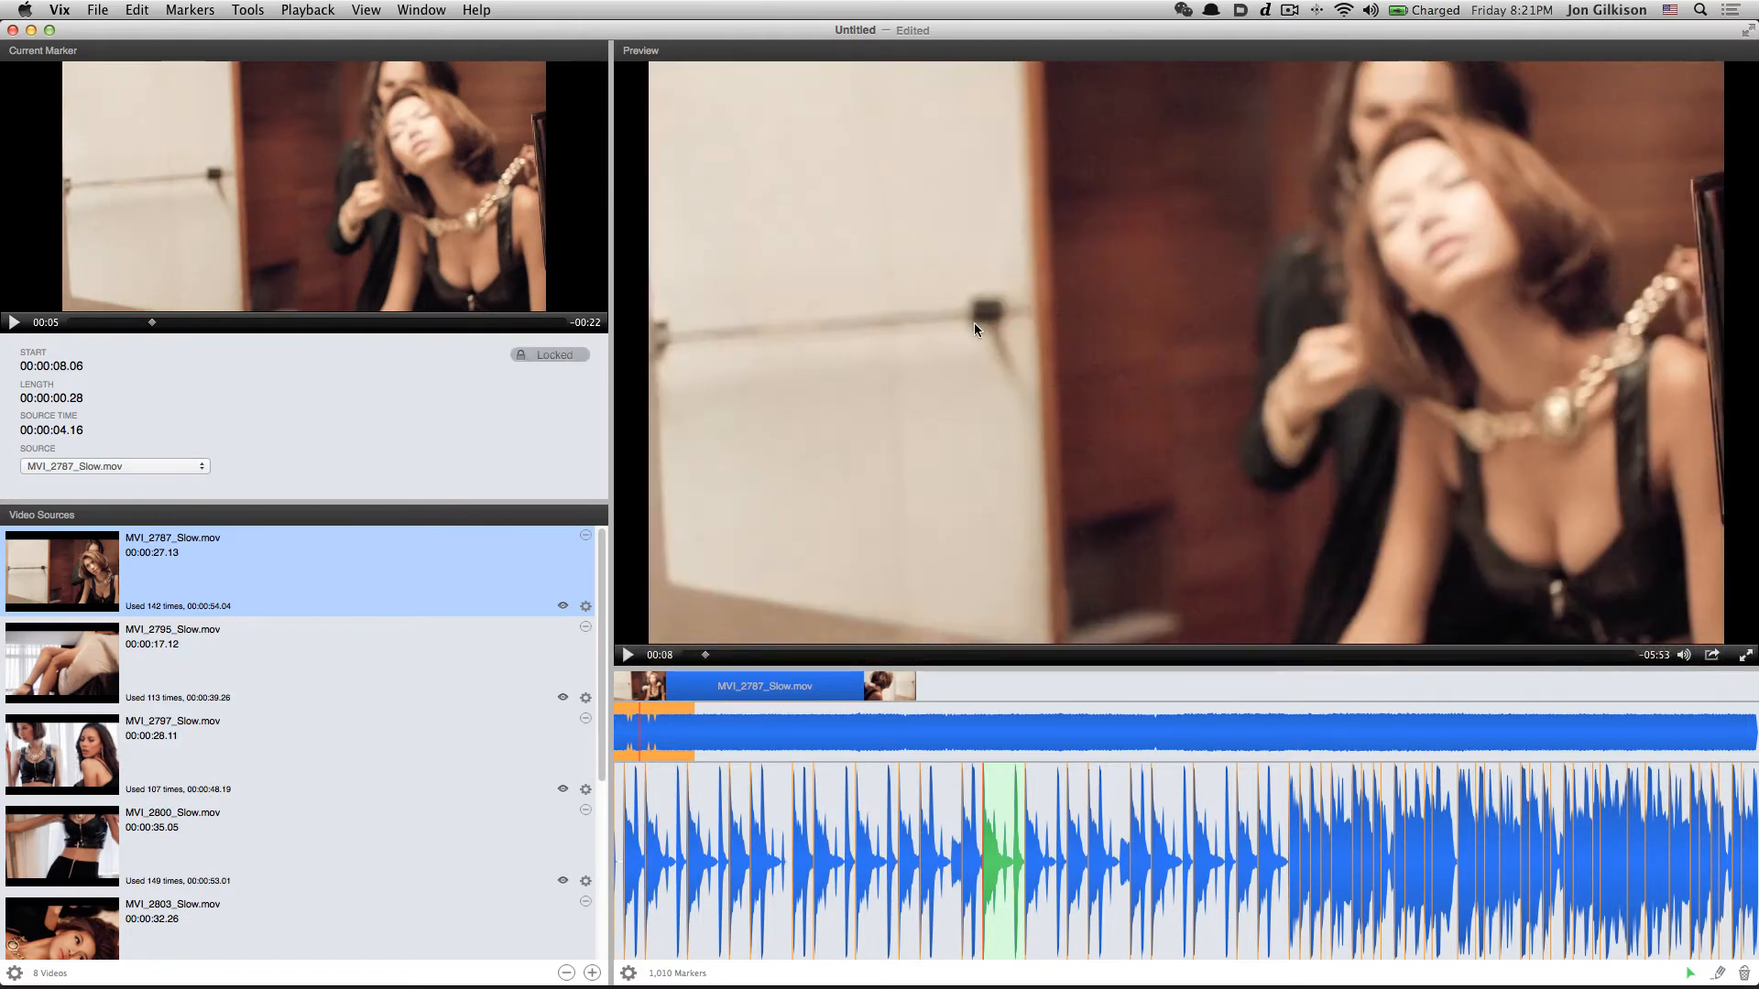
Go to the marker starting at 00:00:10.16 and shift its source time to 00:00:02.27, leaving it locked
{"action": "key", "text": "super+bracketright"}
{"action": "key", "text": "super+bracketright"}
{"action": "key", "text": "super+bracketright"}
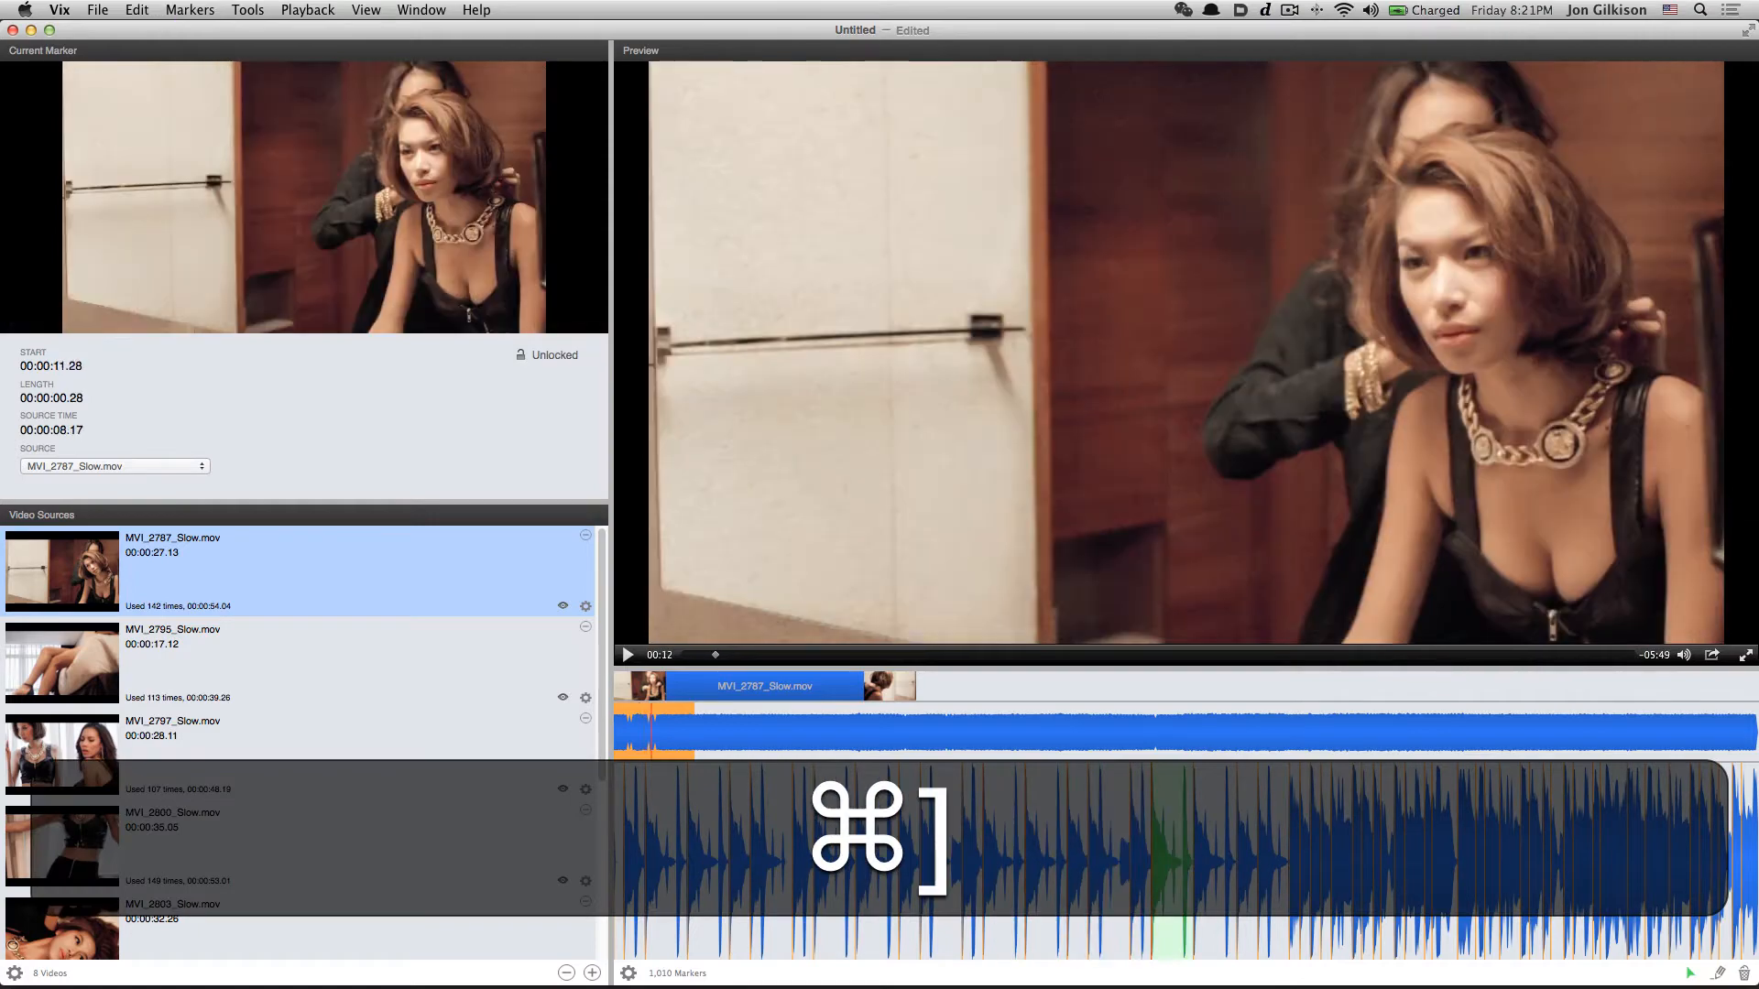
{"action": "key", "text": "super+bracketleft"}
{"action": "key", "text": "super+bracketleft"}
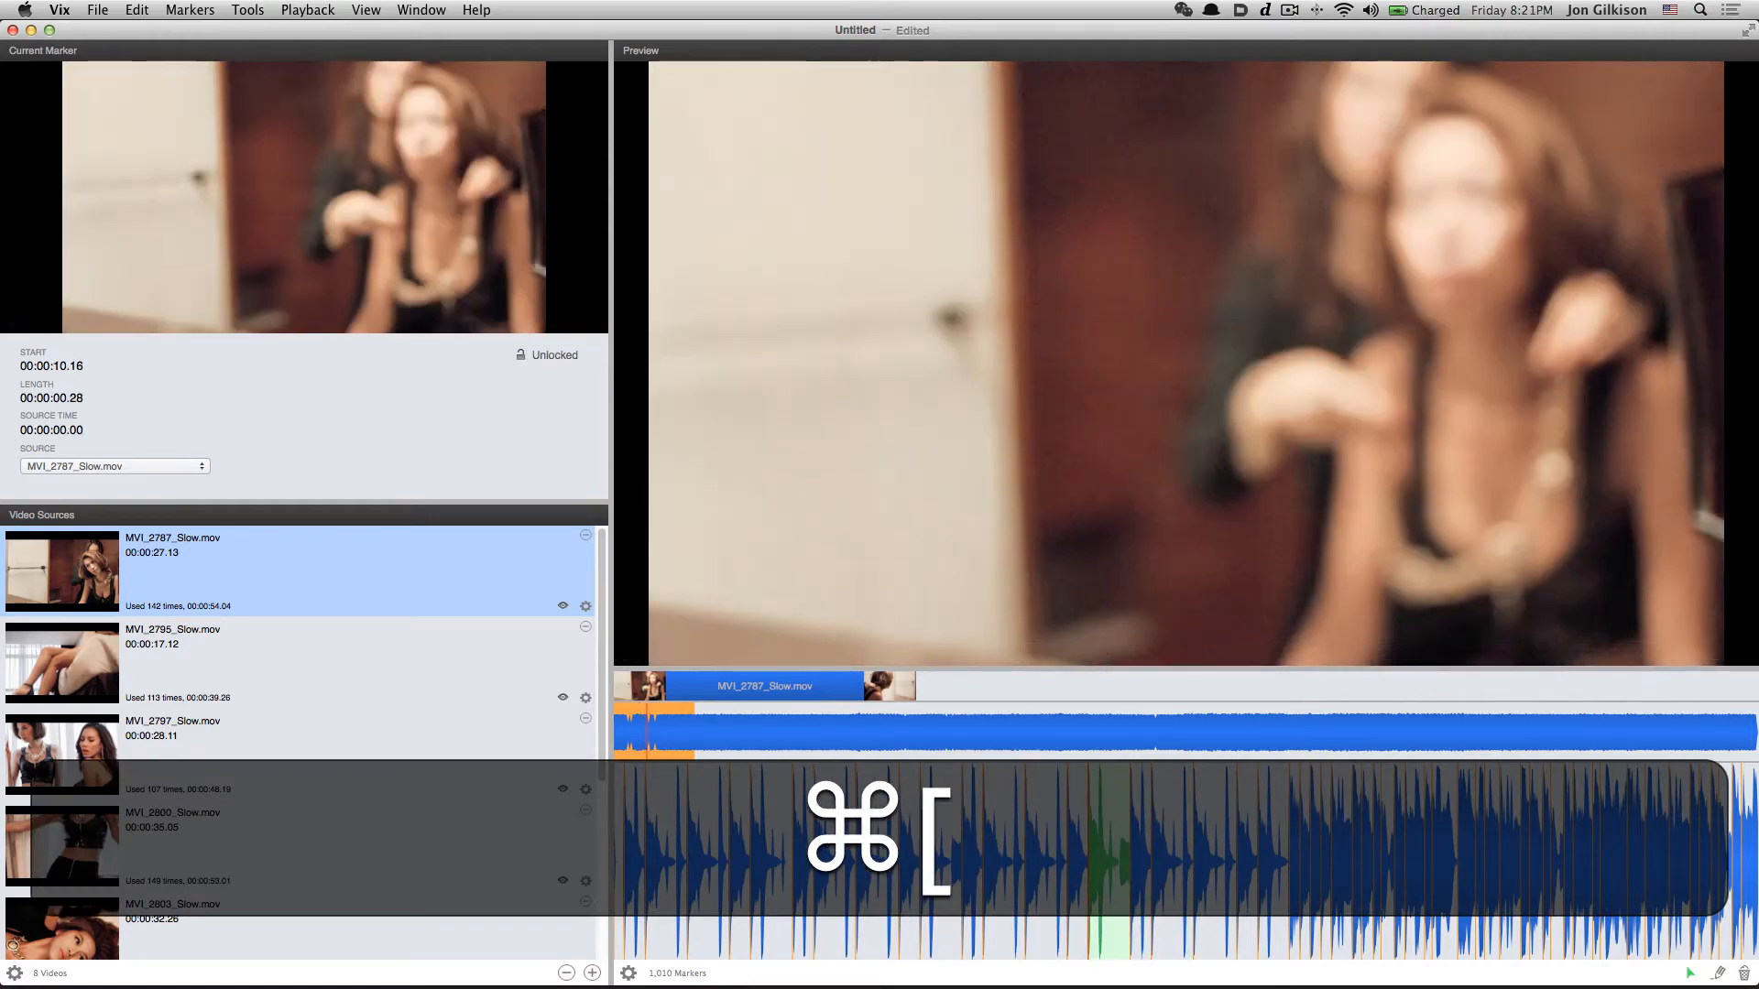
{"action": "mouse_move", "coordinate": [308, 190]}
{"action": "left_mouse_down"}
{"action": "mouse_move", "coordinate": [507, 168]}
{"action": "mouse_move", "coordinate": [492, 165]}
{"action": "left_mouse_up"}
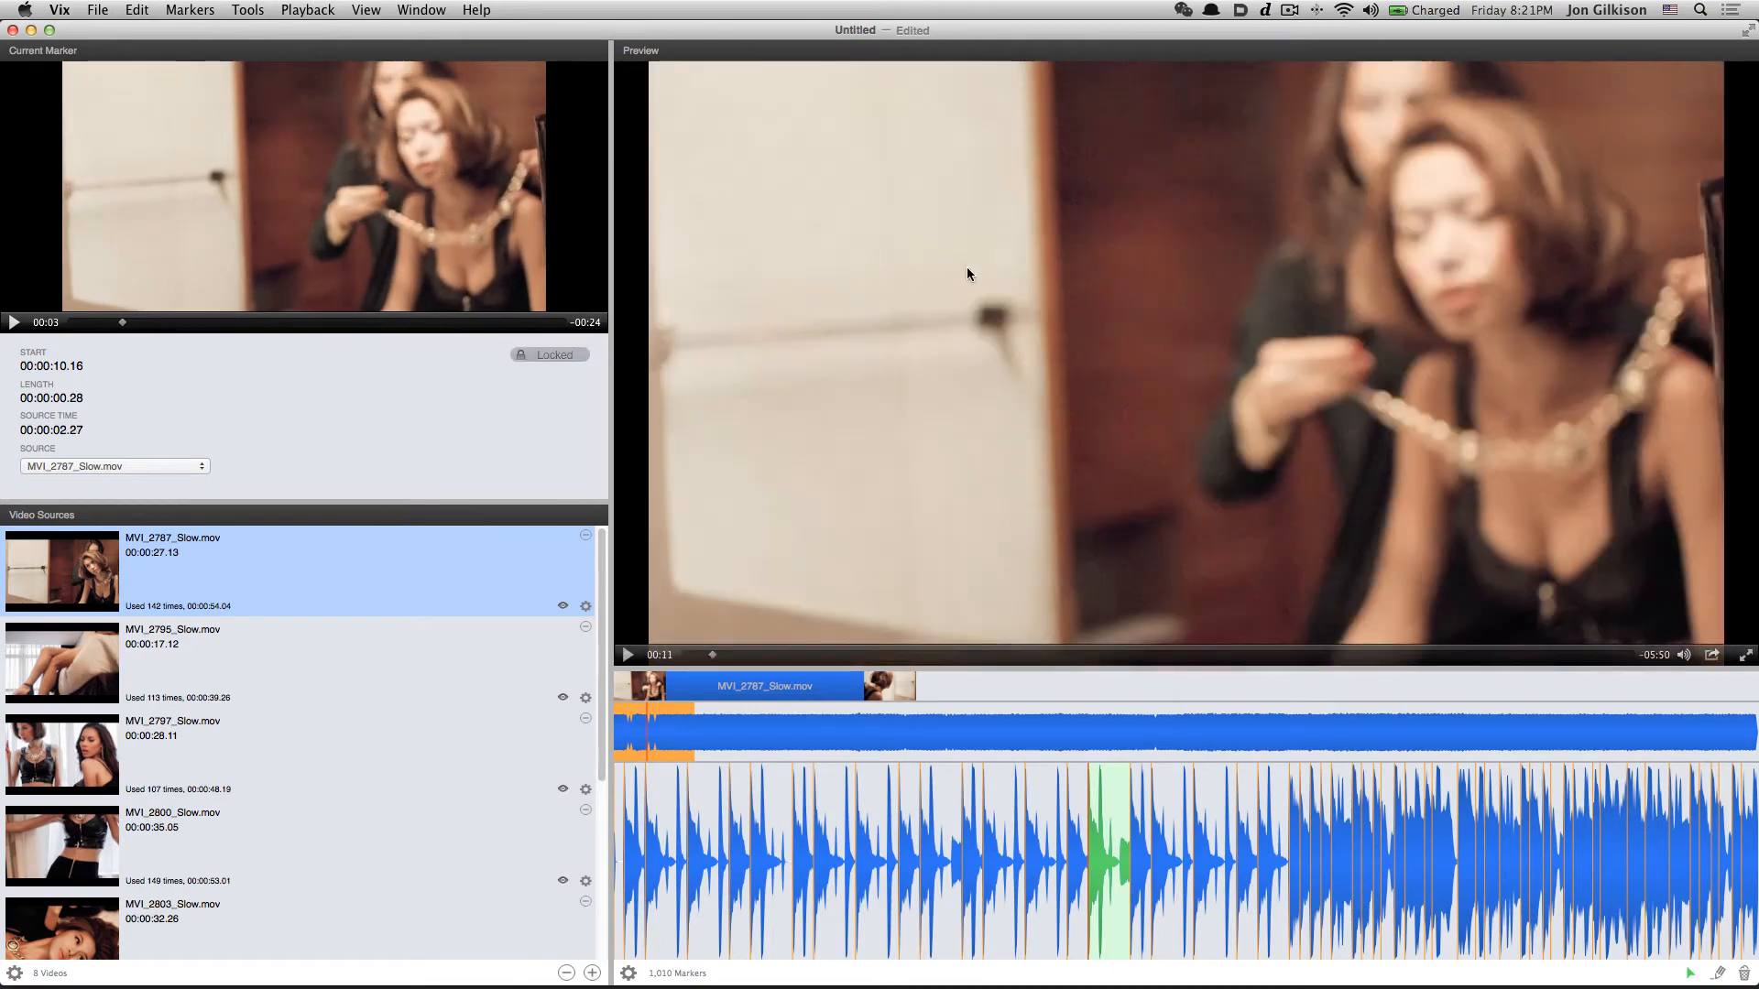
Step forward from the 00:00:10.16 marker to 00:00:12.26 and back to the 00:00:00.07 marker to review the adjusted clips
{"action": "key", "text": "super+bracketleft"}
{"action": "key", "text": "super+bracketright"}
{"action": "key", "text": "super+bracketright"}
{"action": "key", "text": "super+bracketright"}
{"action": "key", "text": "super+bracketright"}
{"action": "key", "text": "super+bracketright"}
{"action": "key", "text": "super+bracketright"}
{"action": "key", "text": "super+bracketright"}
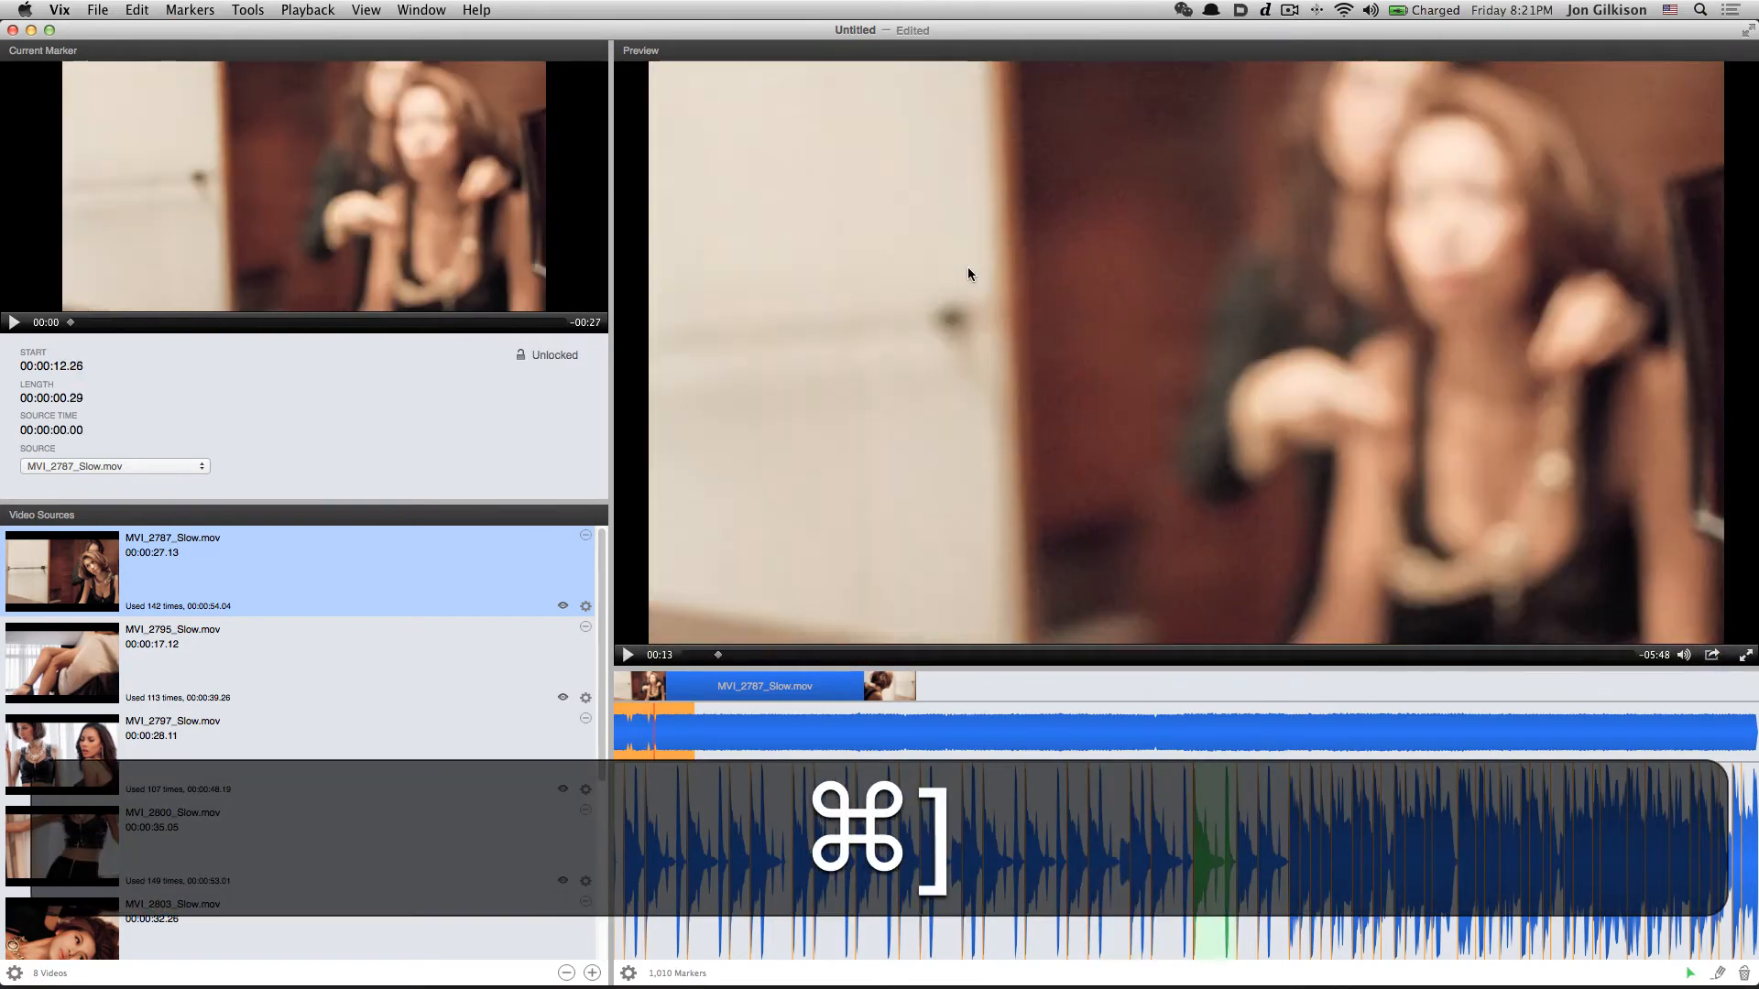
{"action": "key", "text": "super+bracketleft"}
{"action": "key", "text": "super+bracketleft"}
{"action": "key", "text": "super+bracketleft"}
{"action": "key", "text": "super+bracketleft"}
{"action": "key", "text": "super+bracketleft"}
{"action": "key", "text": "super+bracketleft"}
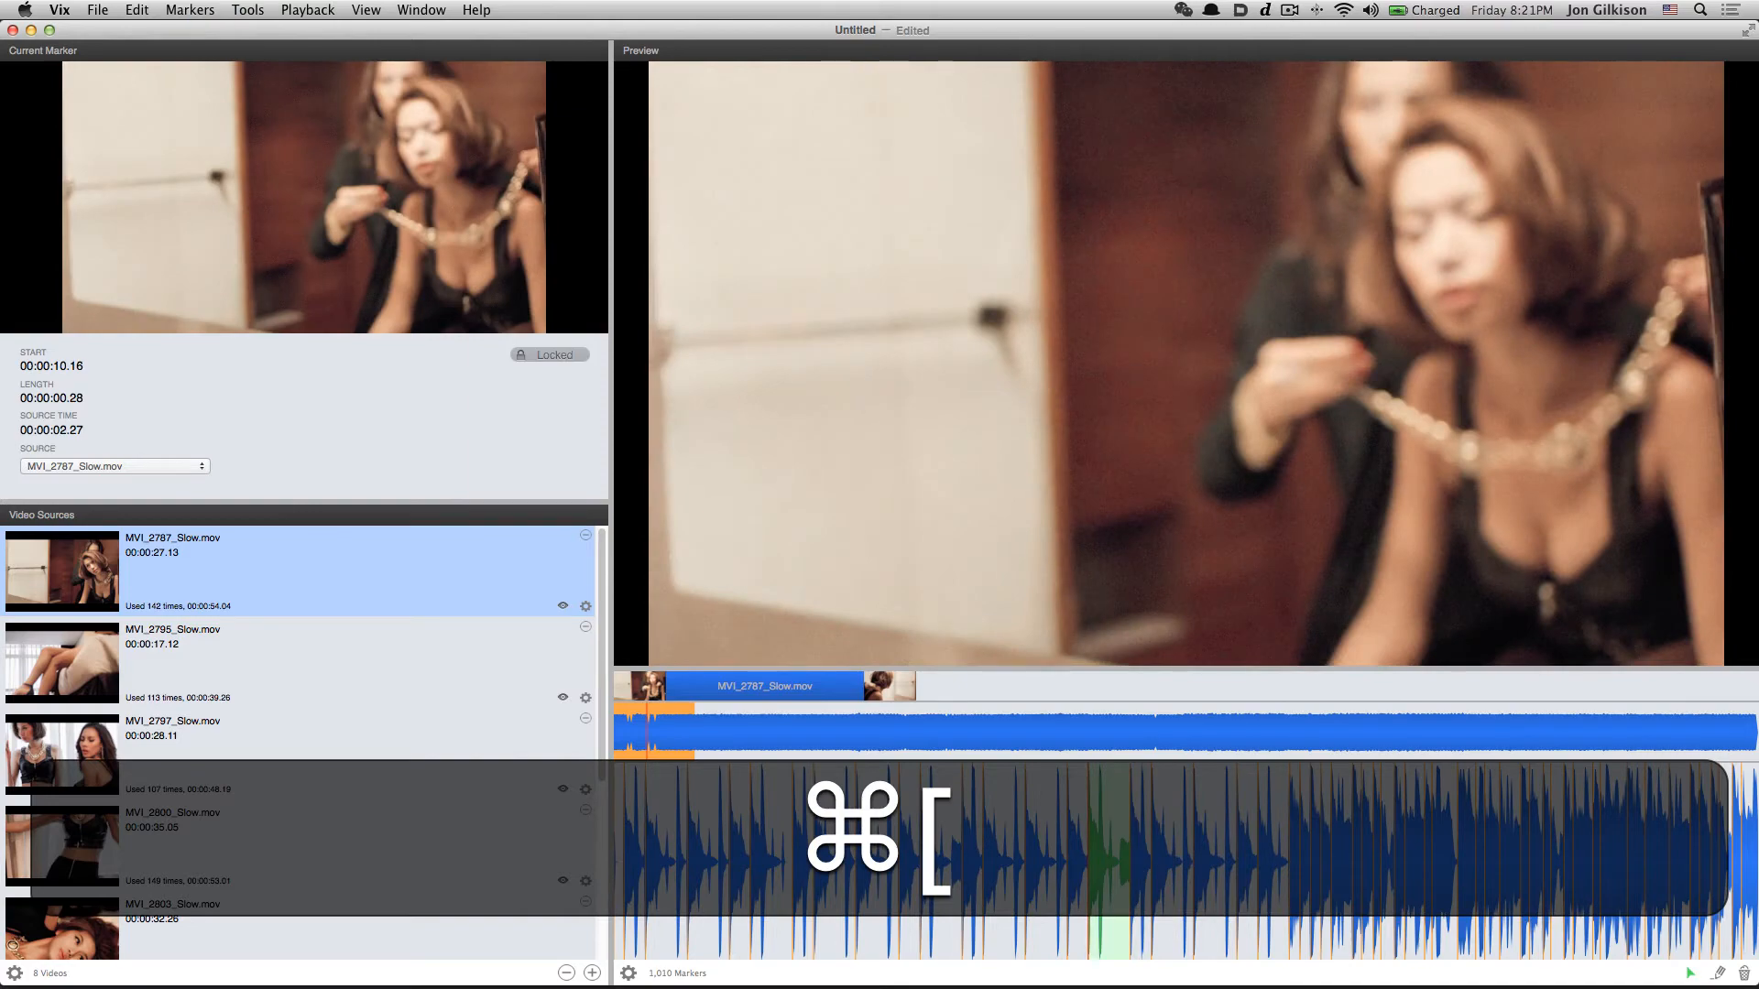
{"action": "key", "text": "super+bracketleft"}
{"action": "key", "text": "super+bracketleft"}
{"action": "key", "text": "super+bracketleft"}
{"action": "key", "text": "super+bracketleft"}
{"action": "key", "text": "super+bracketleft"}
{"action": "key", "text": "super+bracketleft"}
{"action": "key", "text": "super+bracketleft"}
{"action": "key", "text": "super+bracketleft"}
{"action": "key", "text": "super+bracketleft"}
{"action": "key", "text": "super+bracketleft"}
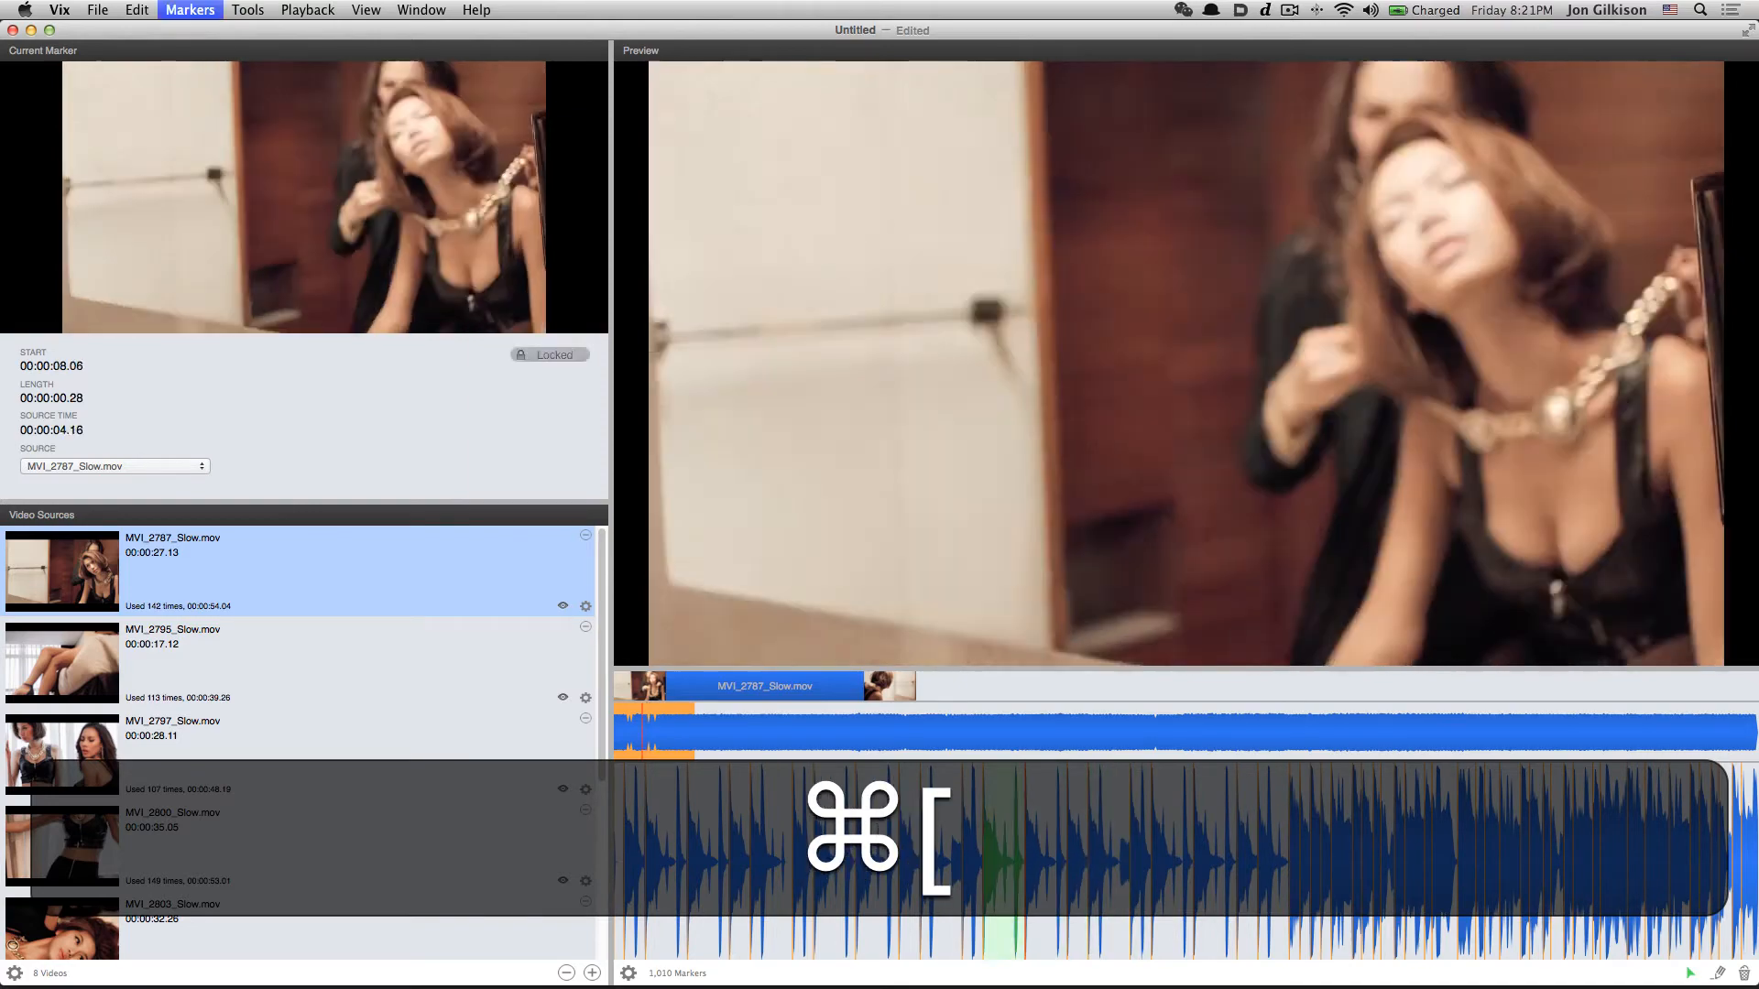
{"action": "key", "text": "super+bracketleft"}
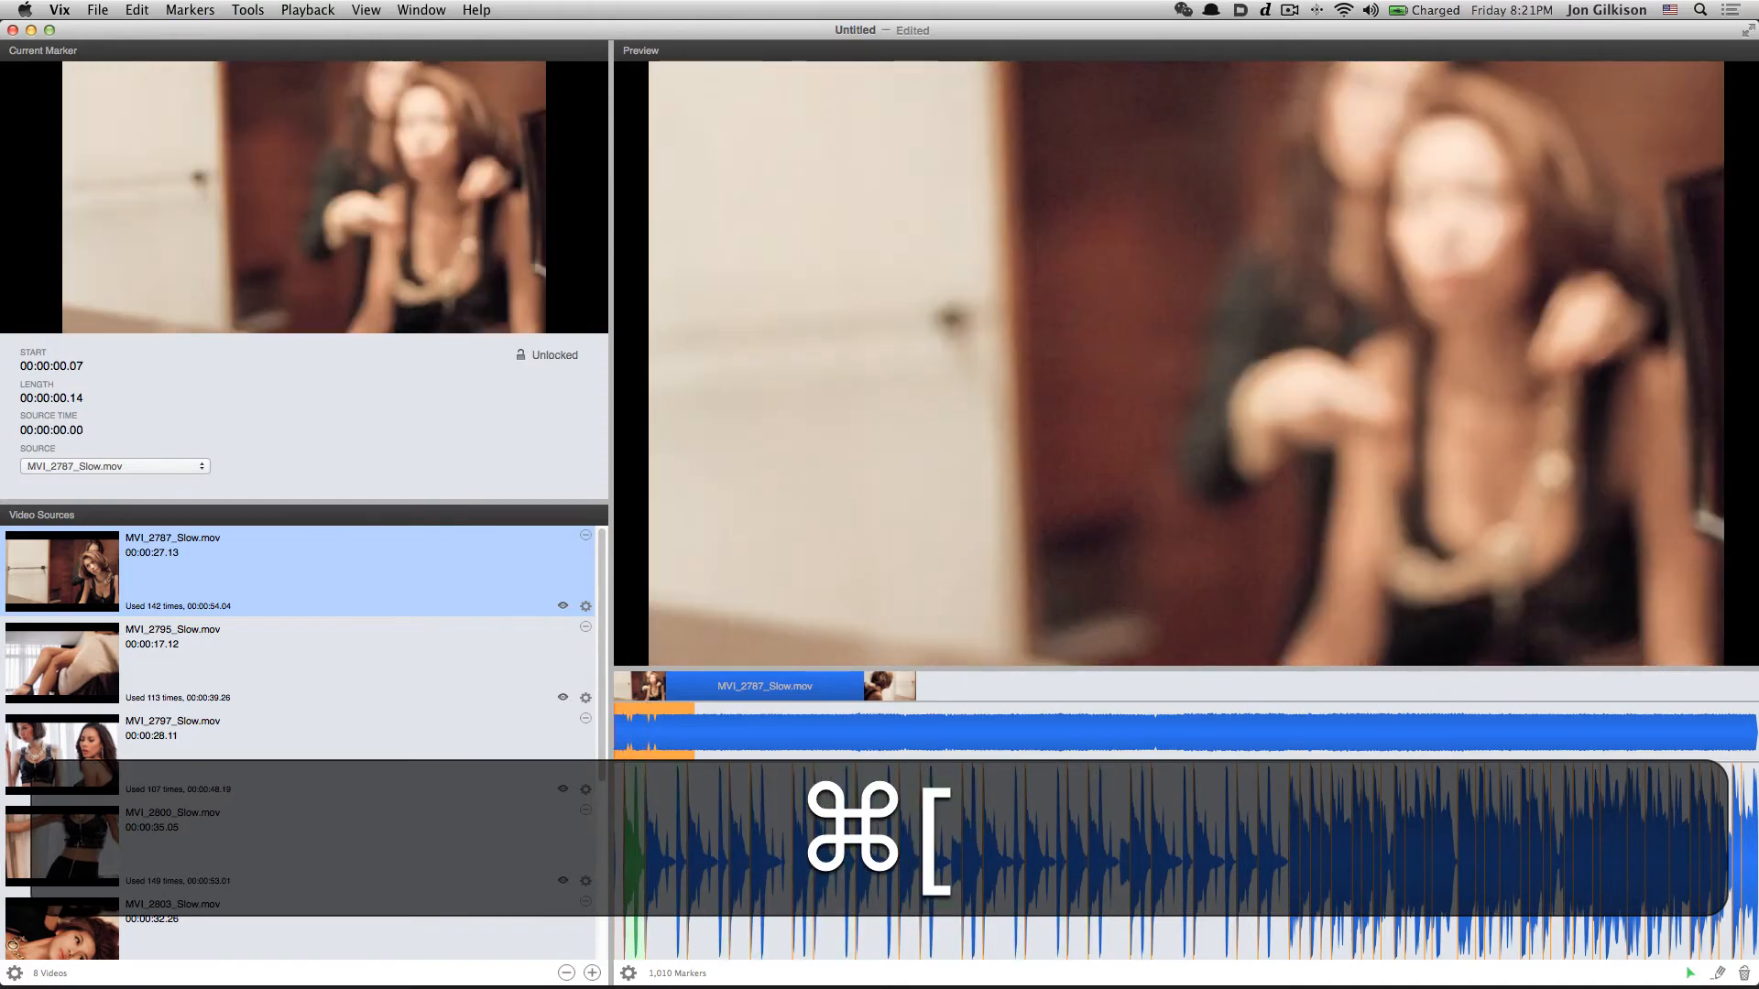
Step forward marker by marker from 00:00:00.07 past 00:00:13.25 to compare the locked and unlocked clips
{"action": "key", "text": "super+bracketright"}
{"action": "key", "text": "super+bracketright"}
{"action": "key", "text": "super+bracketright"}
{"action": "key", "text": "super+bracketright"}
{"action": "key", "text": "super+bracketright"}
{"action": "key", "text": "super+bracketright"}
{"action": "key", "text": "super+bracketright"}
{"action": "key", "text": "super+bracketright"}
{"action": "key", "text": "super+bracketright"}
{"action": "key", "text": "super+bracketright"}
{"action": "key", "text": "super+bracketright"}
{"action": "key", "text": "super+bracketright"}
{"action": "key", "text": "super+bracketright"}
{"action": "key", "text": "super+bracketright"}
{"action": "key", "text": "super+bracketright"}
{"action": "key", "text": "super+bracketright"}
{"action": "key", "text": "super+bracketright"}
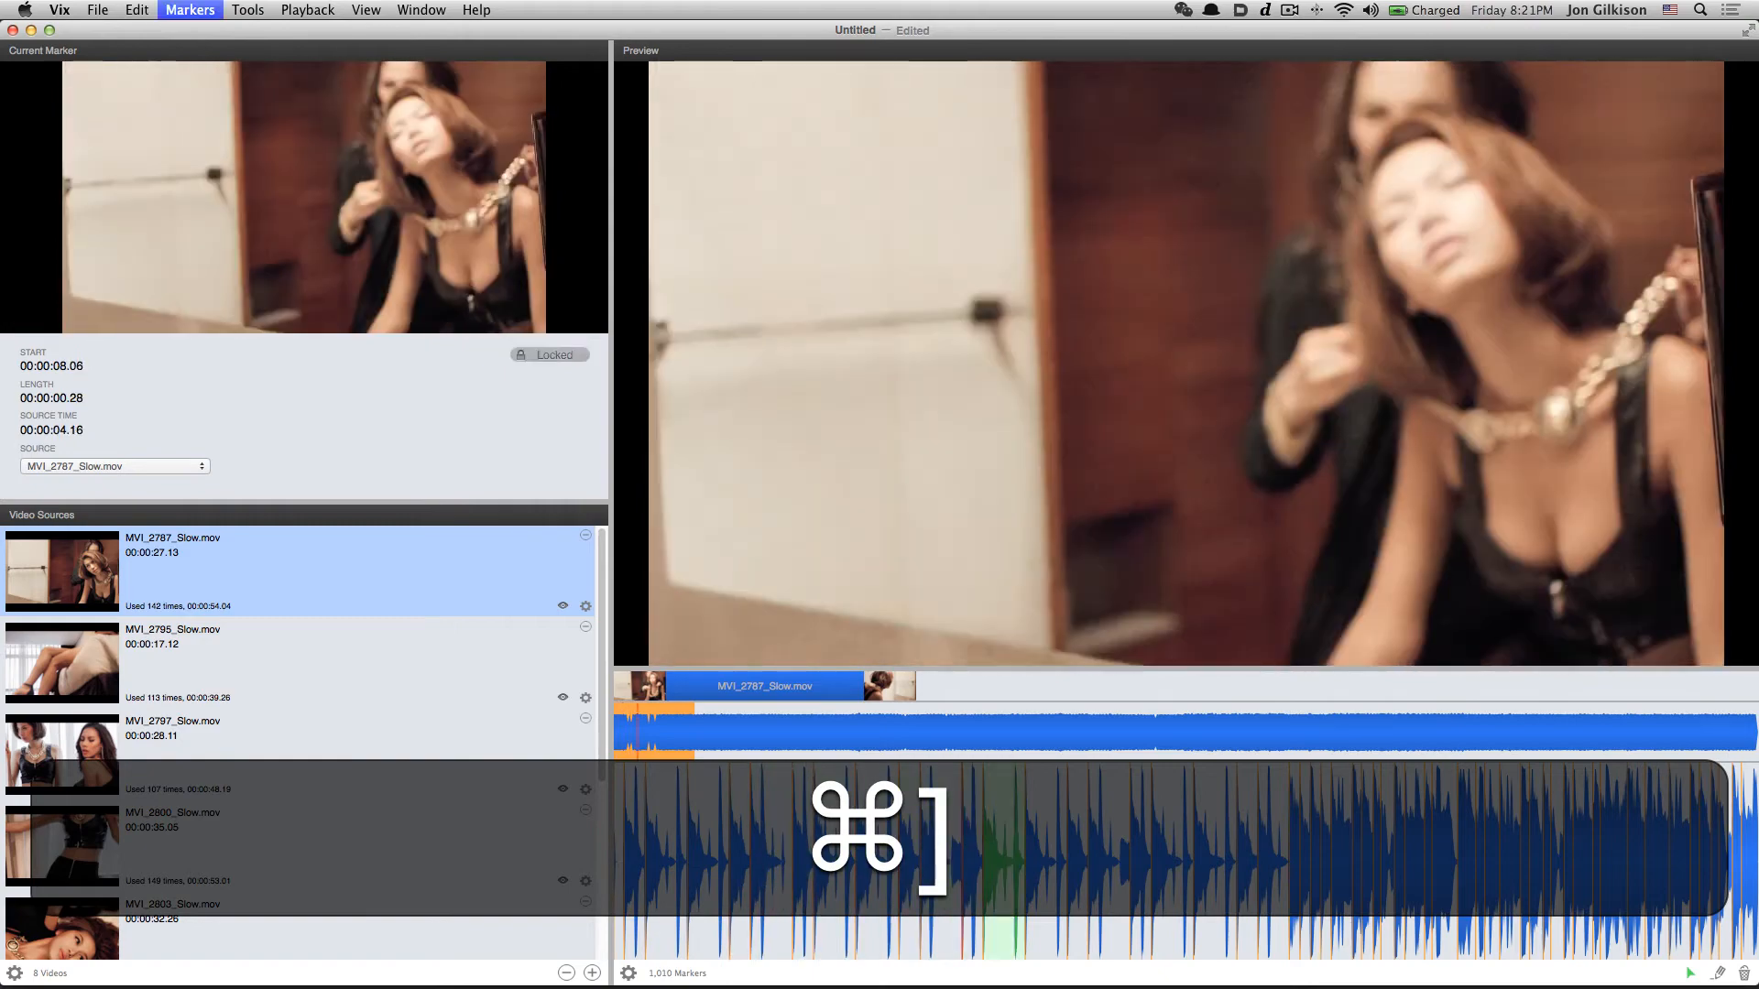
{"action": "key", "text": "super+bracketright"}
{"action": "key", "text": "super+bracketright"}
{"action": "key", "text": "super+bracketright"}
{"action": "key", "text": "super+bracketright"}
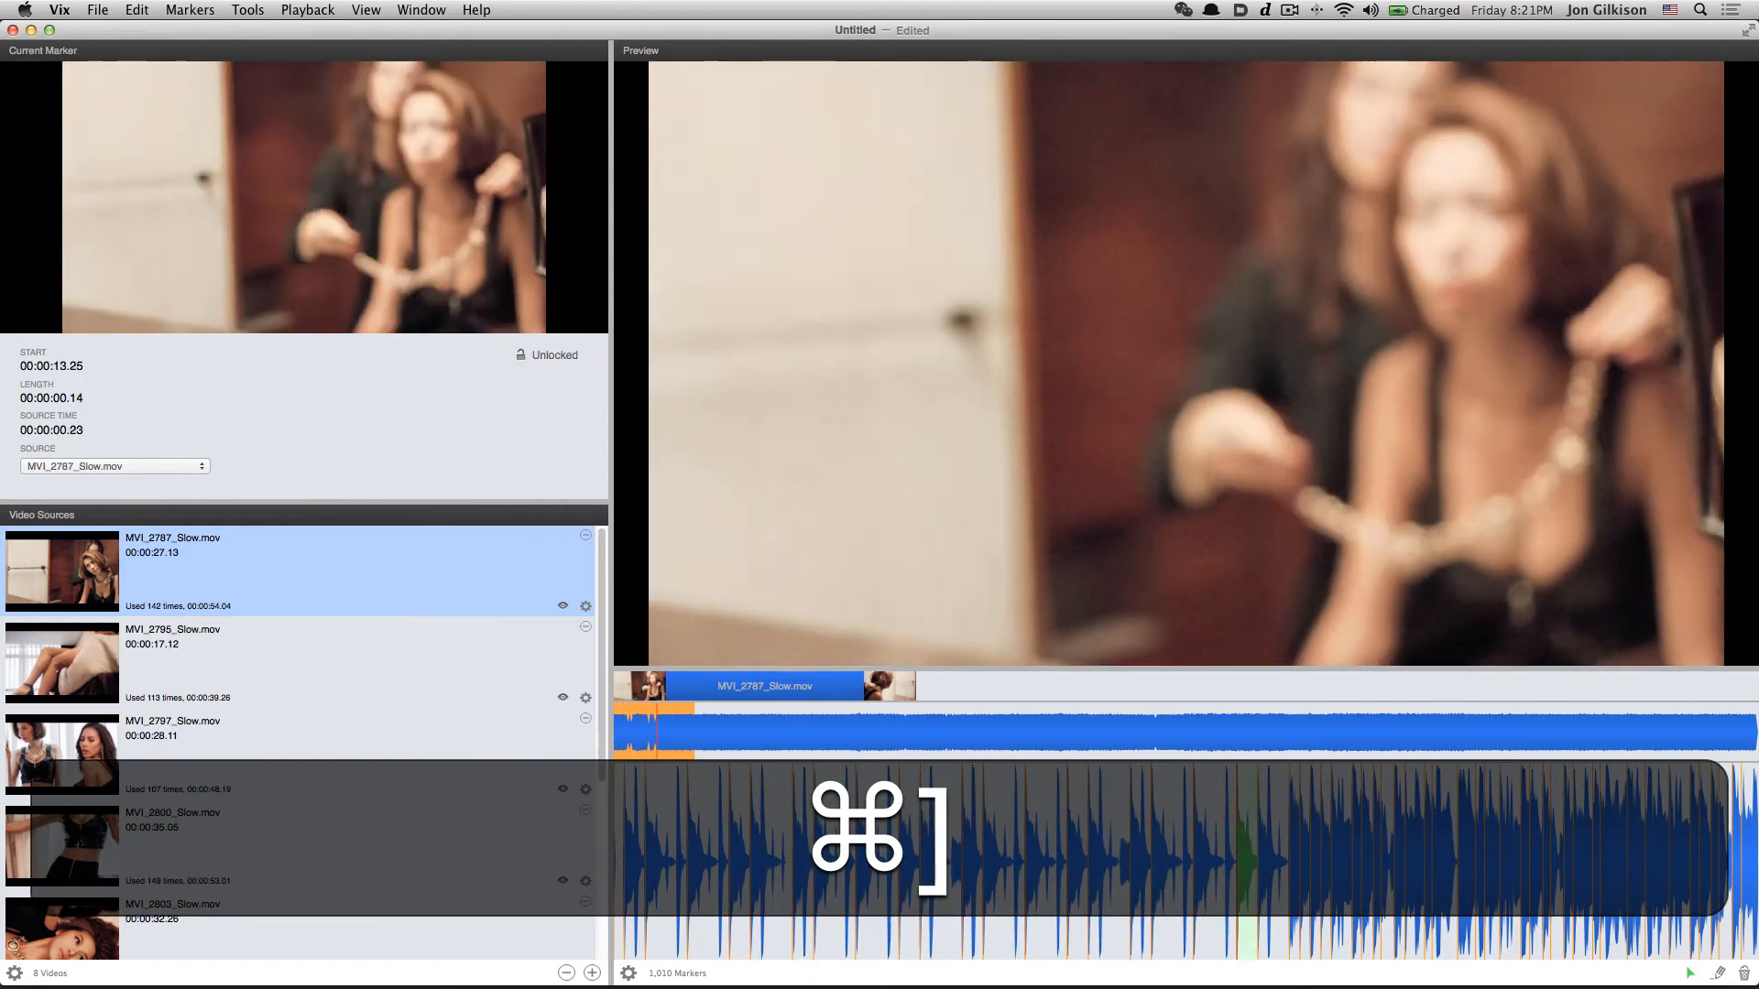
Step backward marker by marker from about 00:00:15.07 to the marker starting at 00:00:06.10
{"action": "key", "text": "super+bracketleft"}
{"action": "key", "text": "super+bracketleft"}
{"action": "key", "text": "super+bracketleft"}
{"action": "key", "text": "super+bracketleft"}
{"action": "key", "text": "super+bracketleft"}
{"action": "key", "text": "super+bracketleft"}
{"action": "key", "text": "super+bracketleft"}
{"action": "key", "text": "super+bracketleft"}
{"action": "key", "text": "super+bracketleft"}
{"action": "key", "text": "super+bracketleft"}
{"action": "key", "text": "super+bracketleft"}
{"action": "key", "text": "super+bracketleft"}
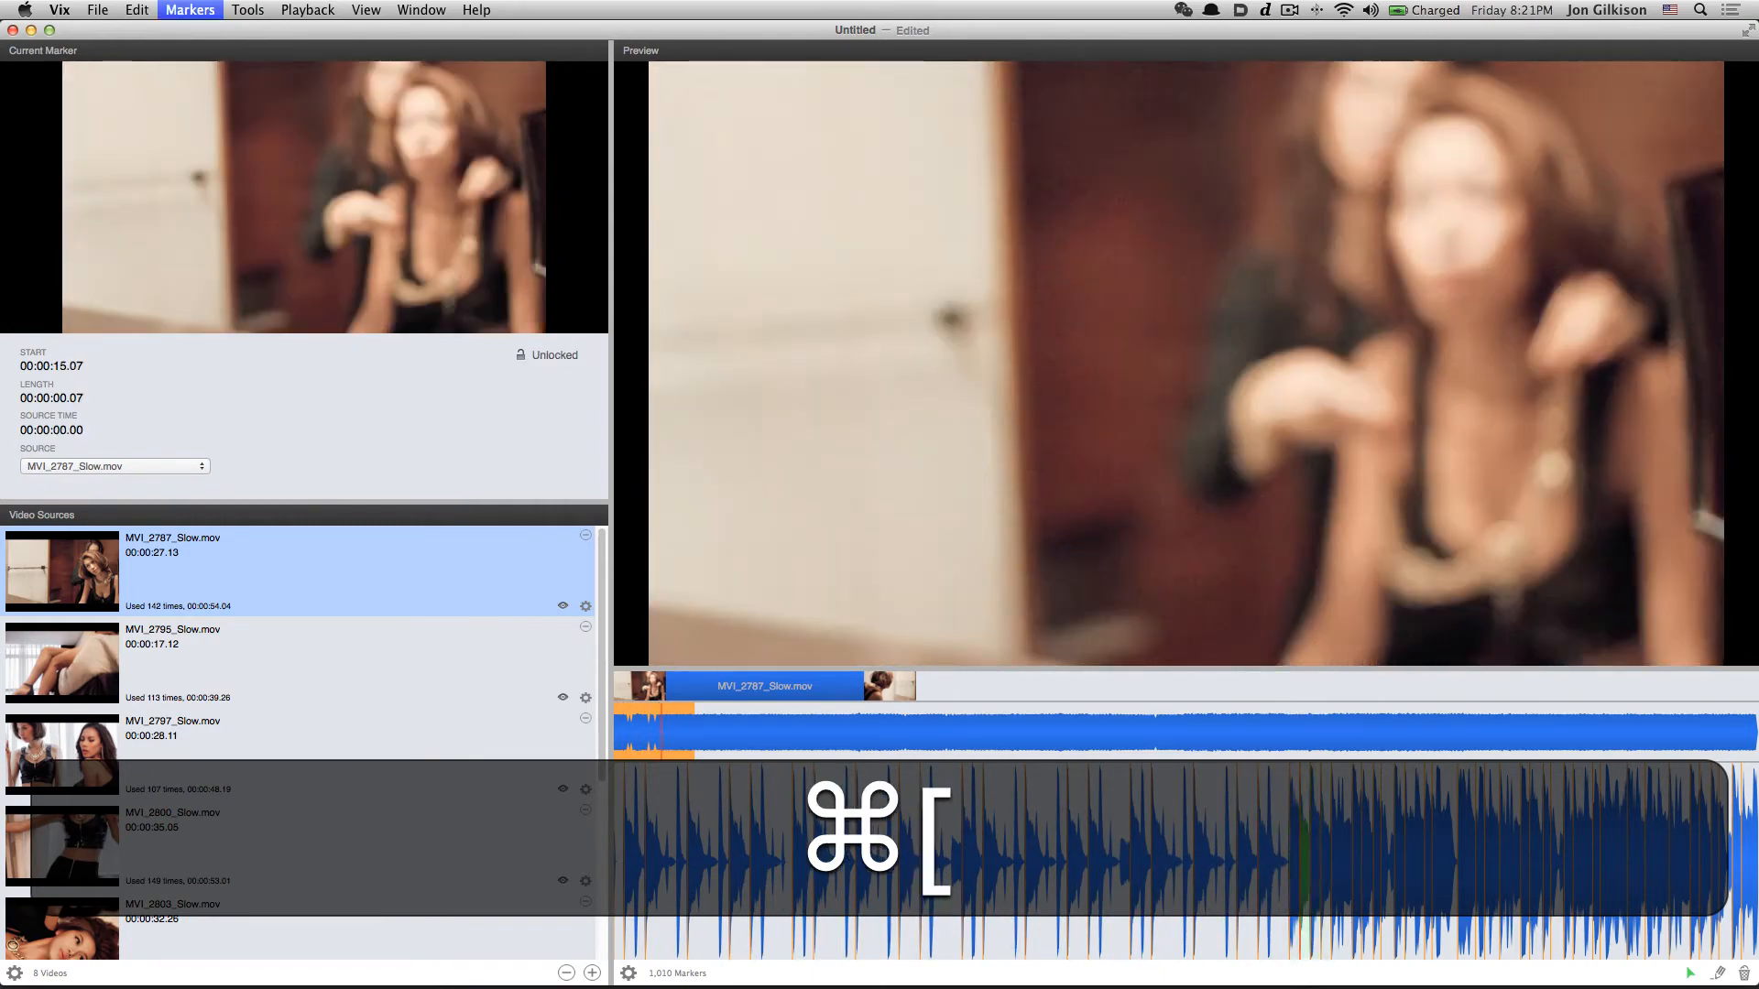
{"action": "key", "text": "super+bracketleft"}
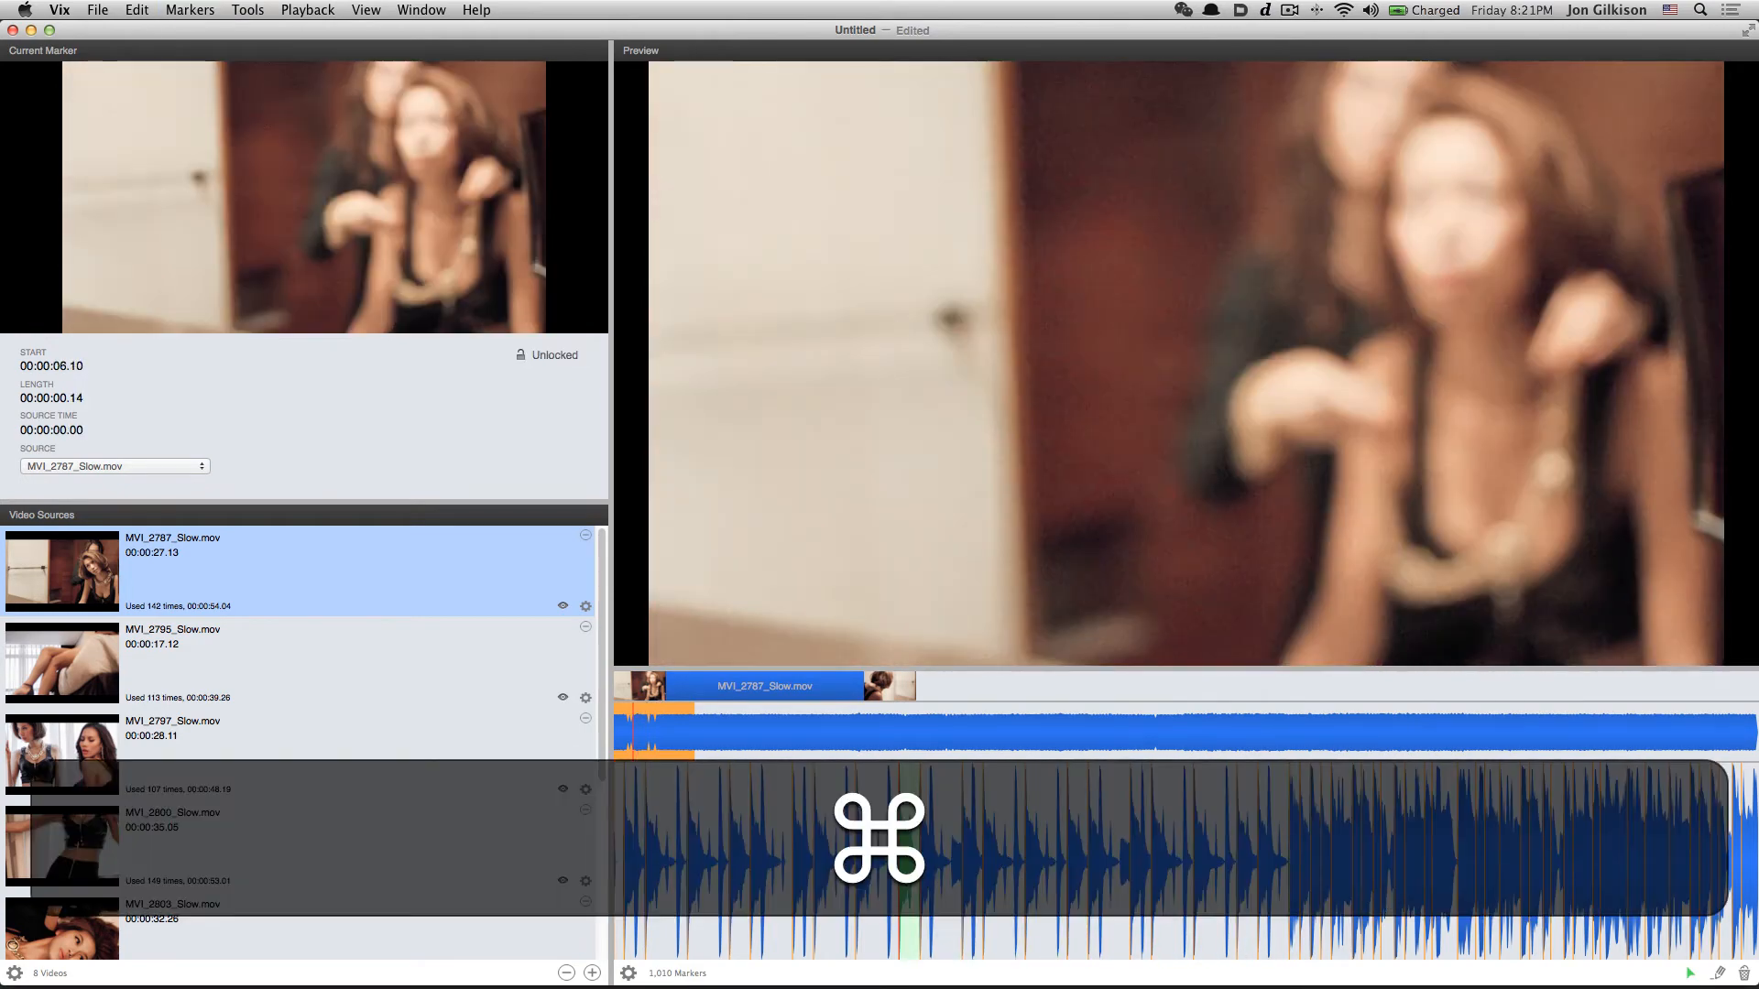
Examine the available editing, marker, tool and playback commands, moving to the locked marker starting at 00:00:06.24
{"action": "left_click", "coordinate": [151, 7]}
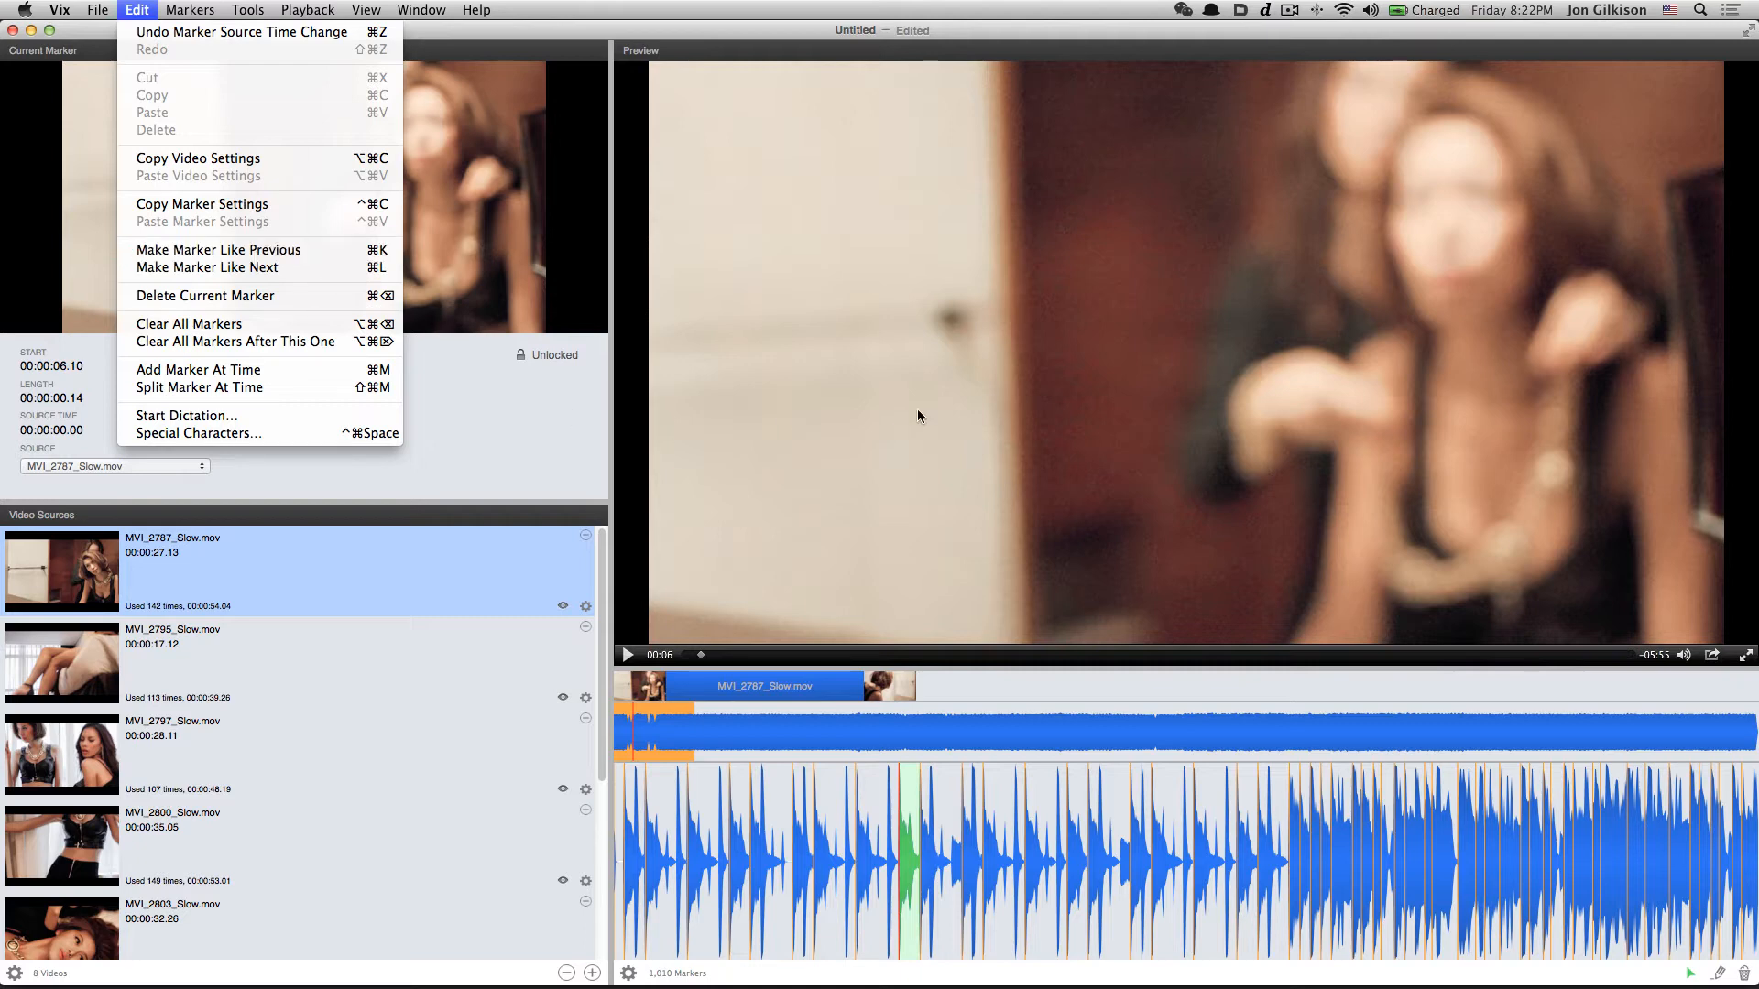
{"action": "left_click", "coordinate": [1125, 413]}
{"action": "left_click_drag", "start_coordinate": [967, 401], "coordinate": [1029, 400]}
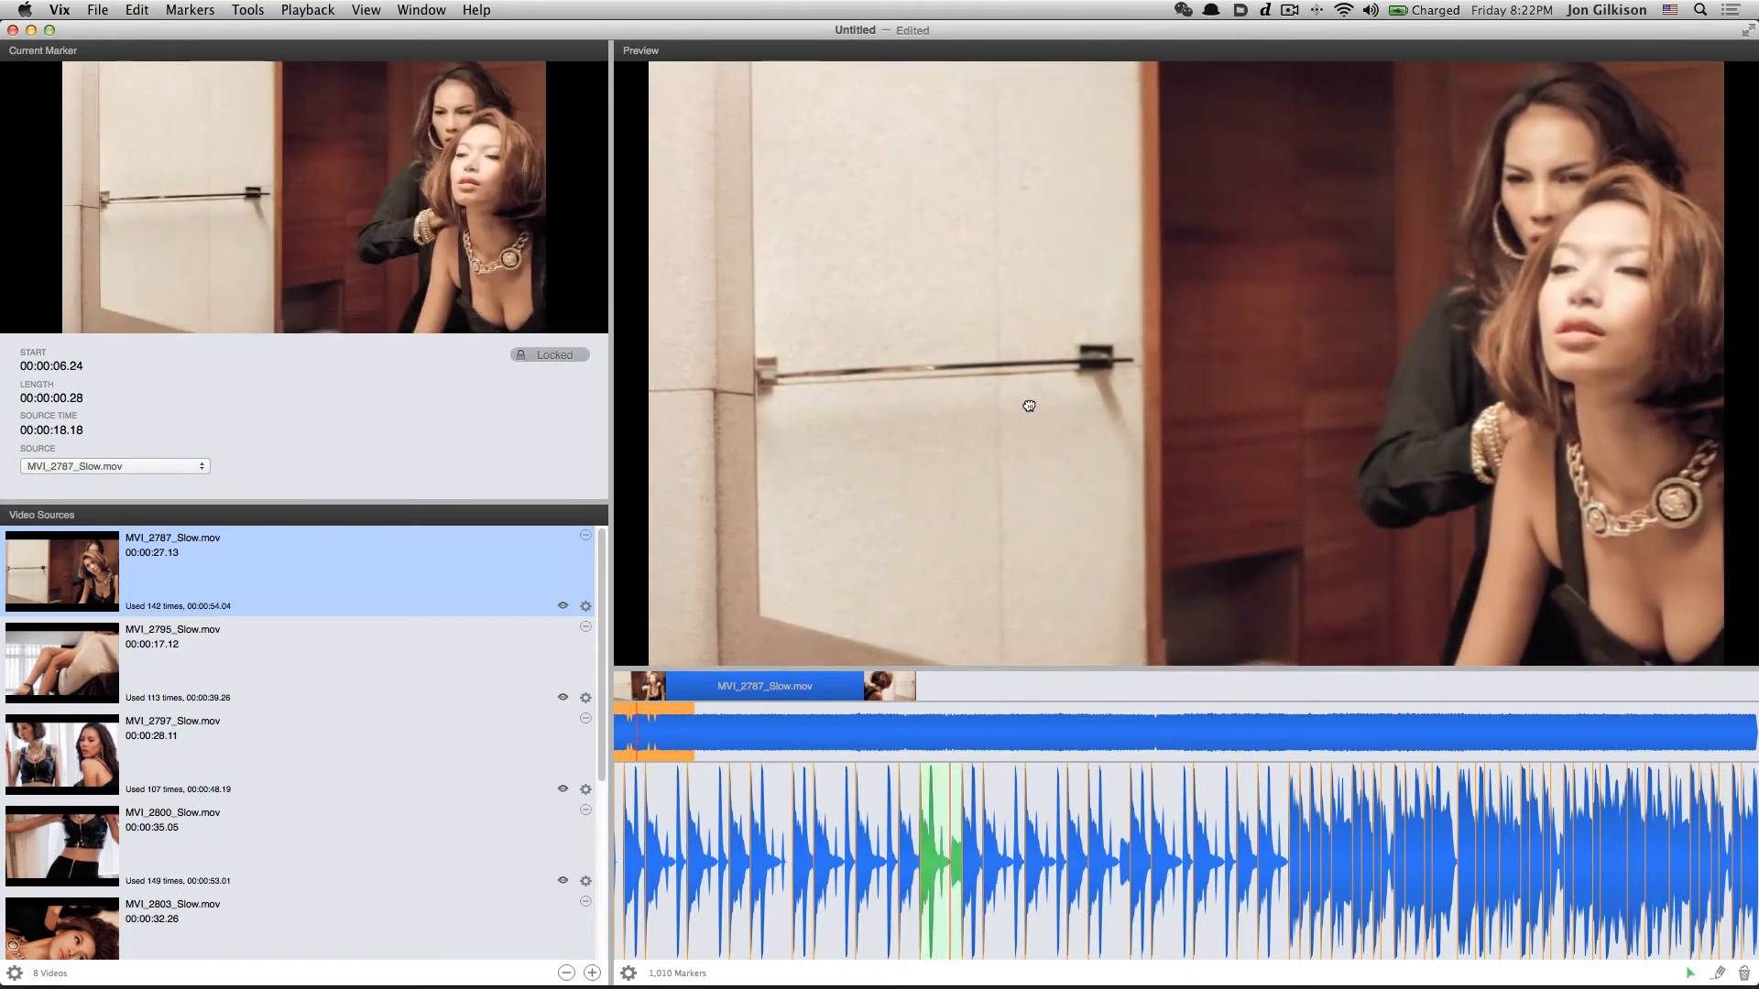
{"action": "left_click", "coordinate": [137, 9]}
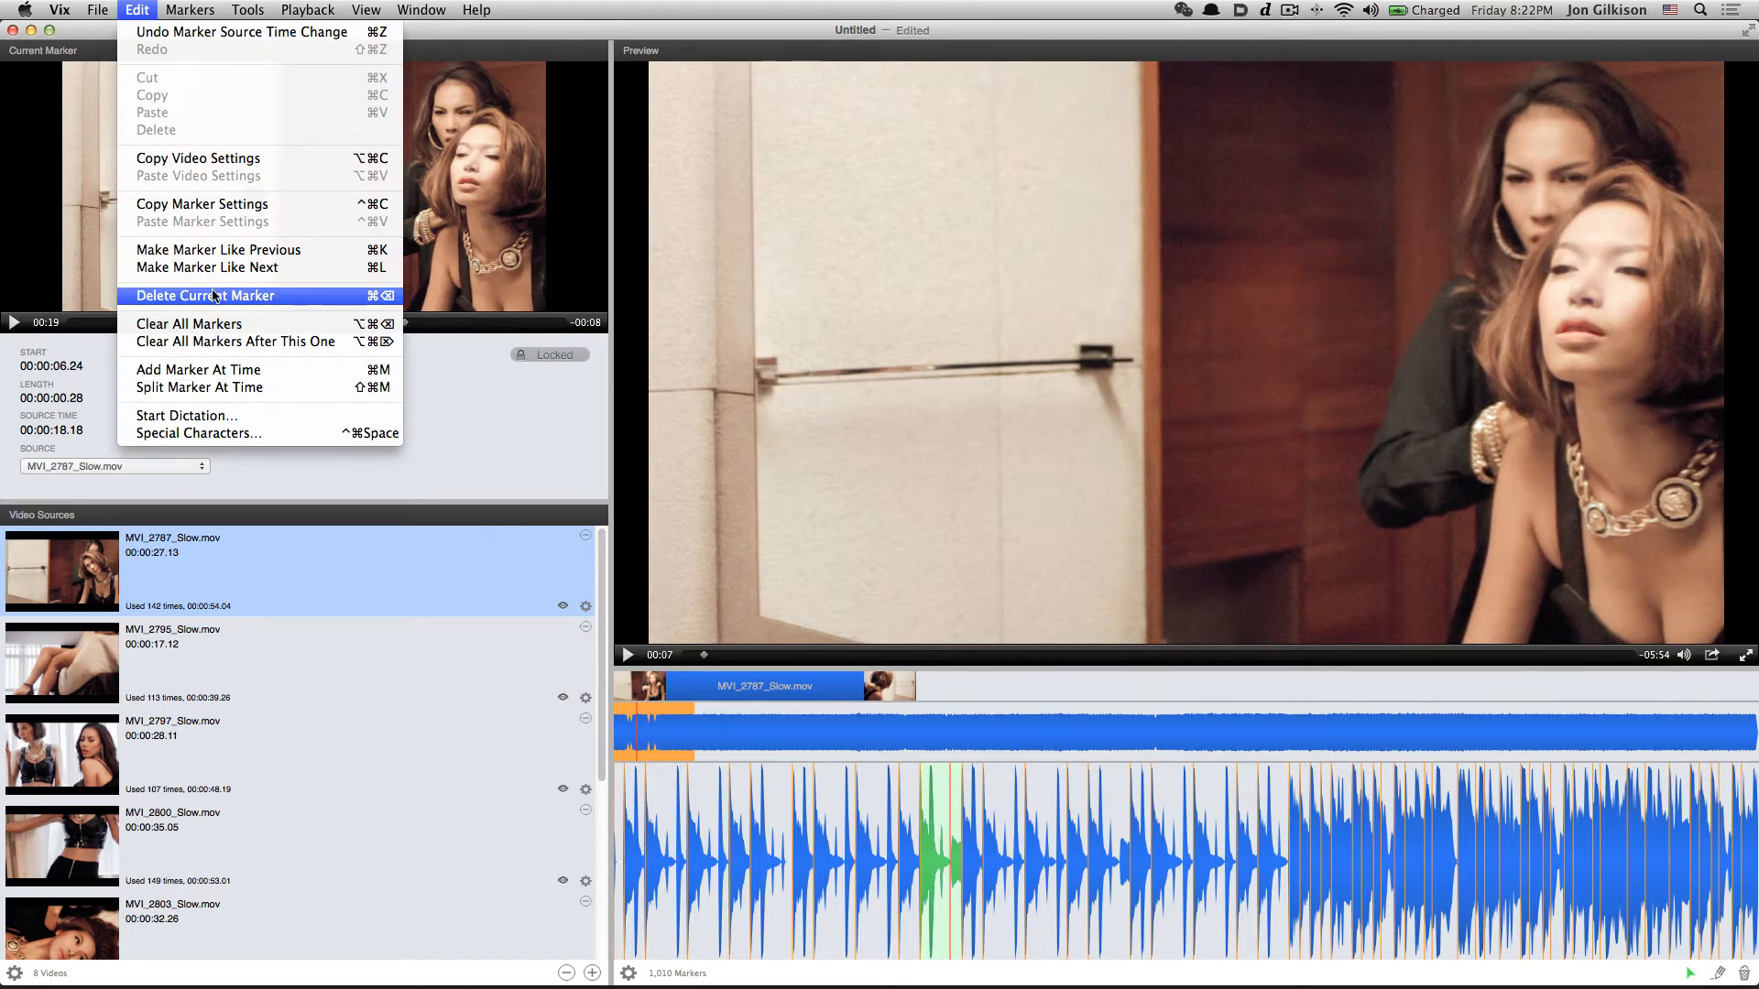
{"action": "left_click", "coordinate": [912, 860]}
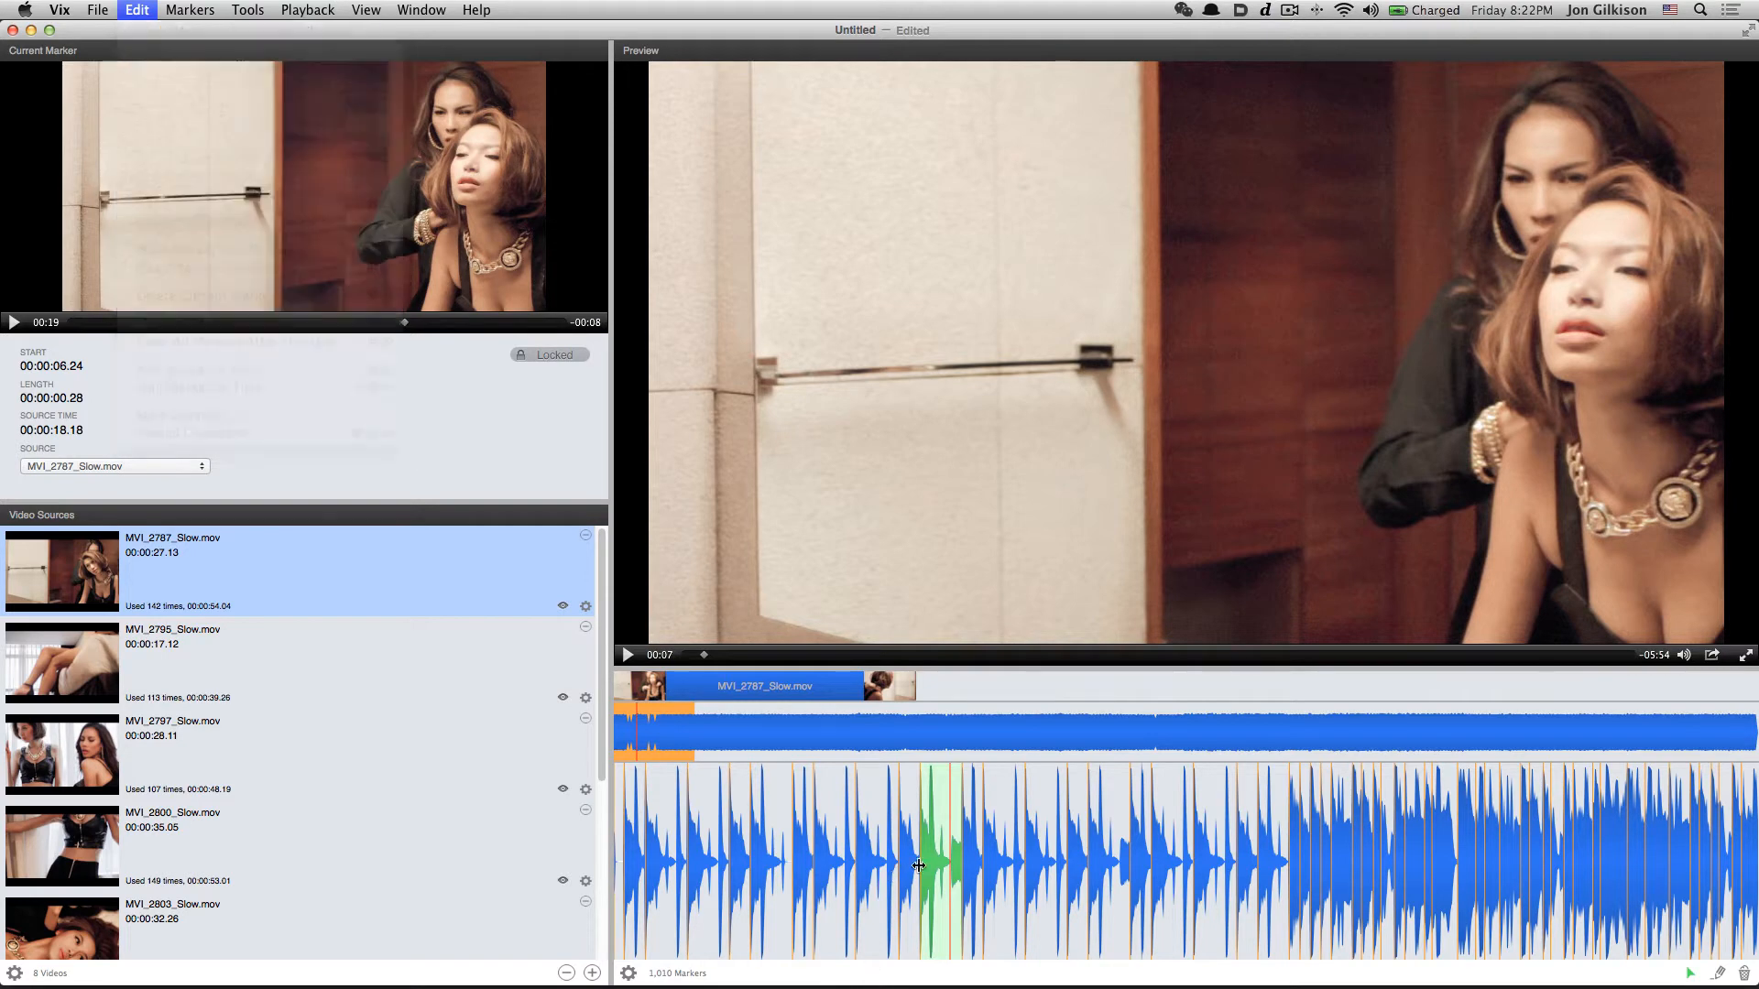
{"action": "left_click", "coordinate": [134, 9]}
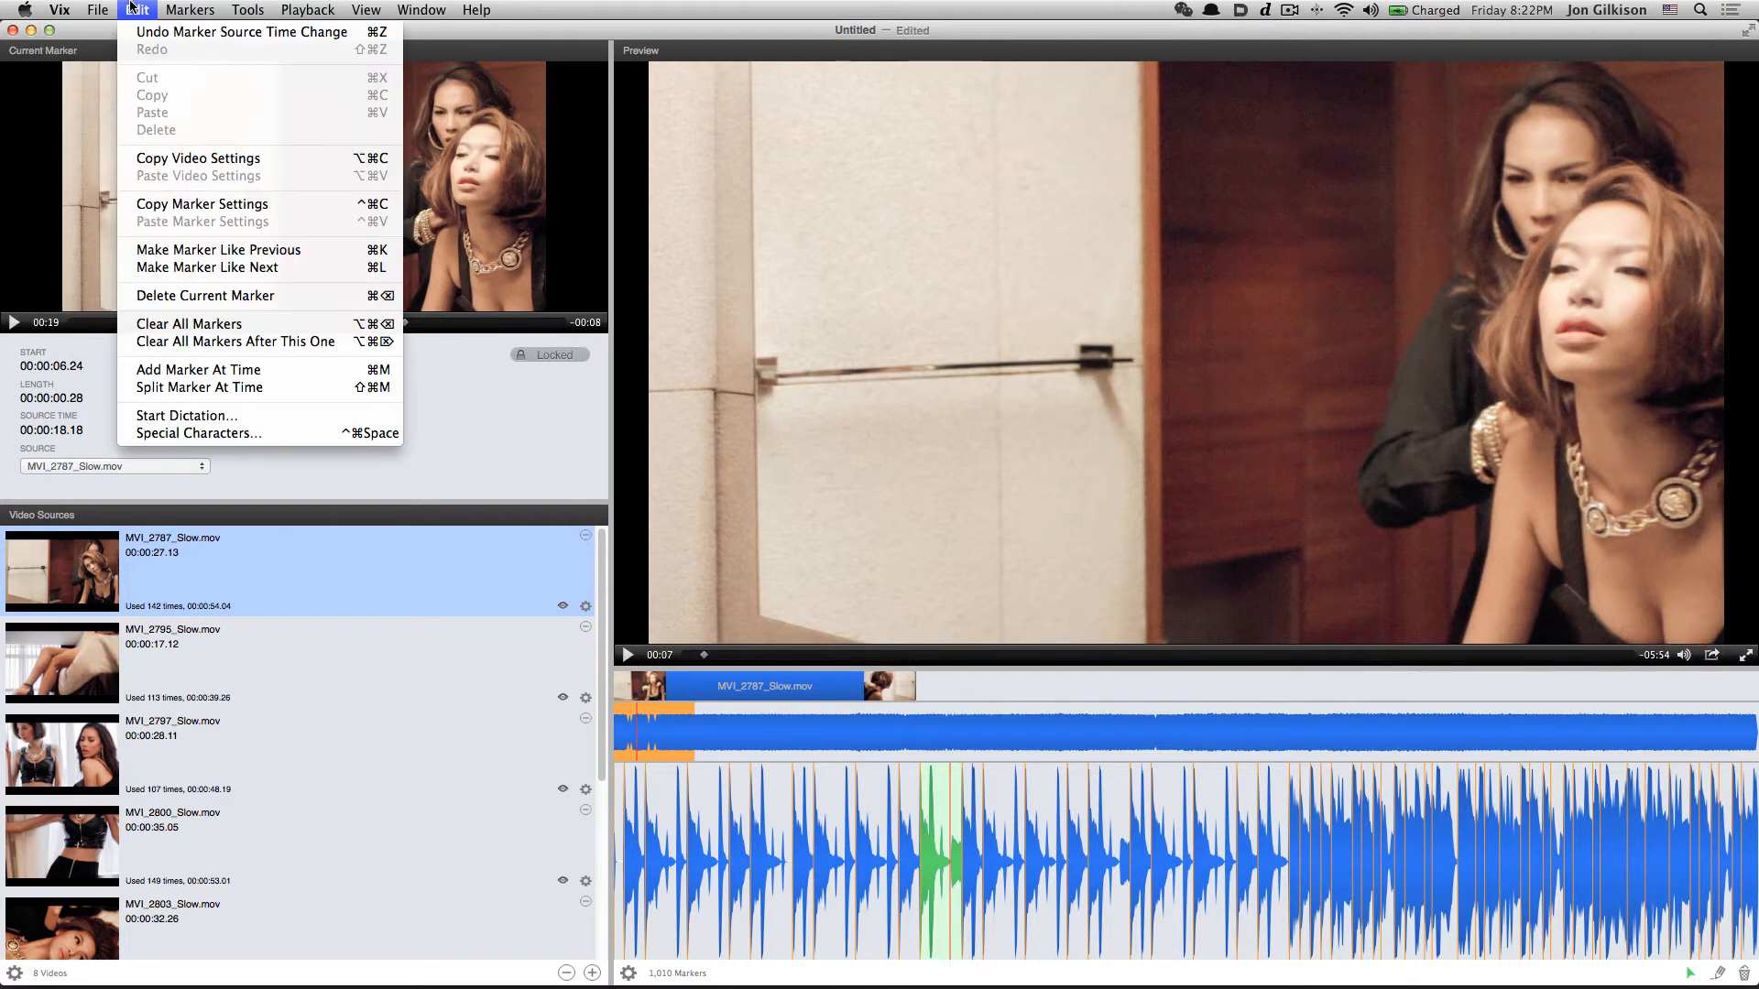
{"action": "mouse_move", "coordinate": [173, 8]}
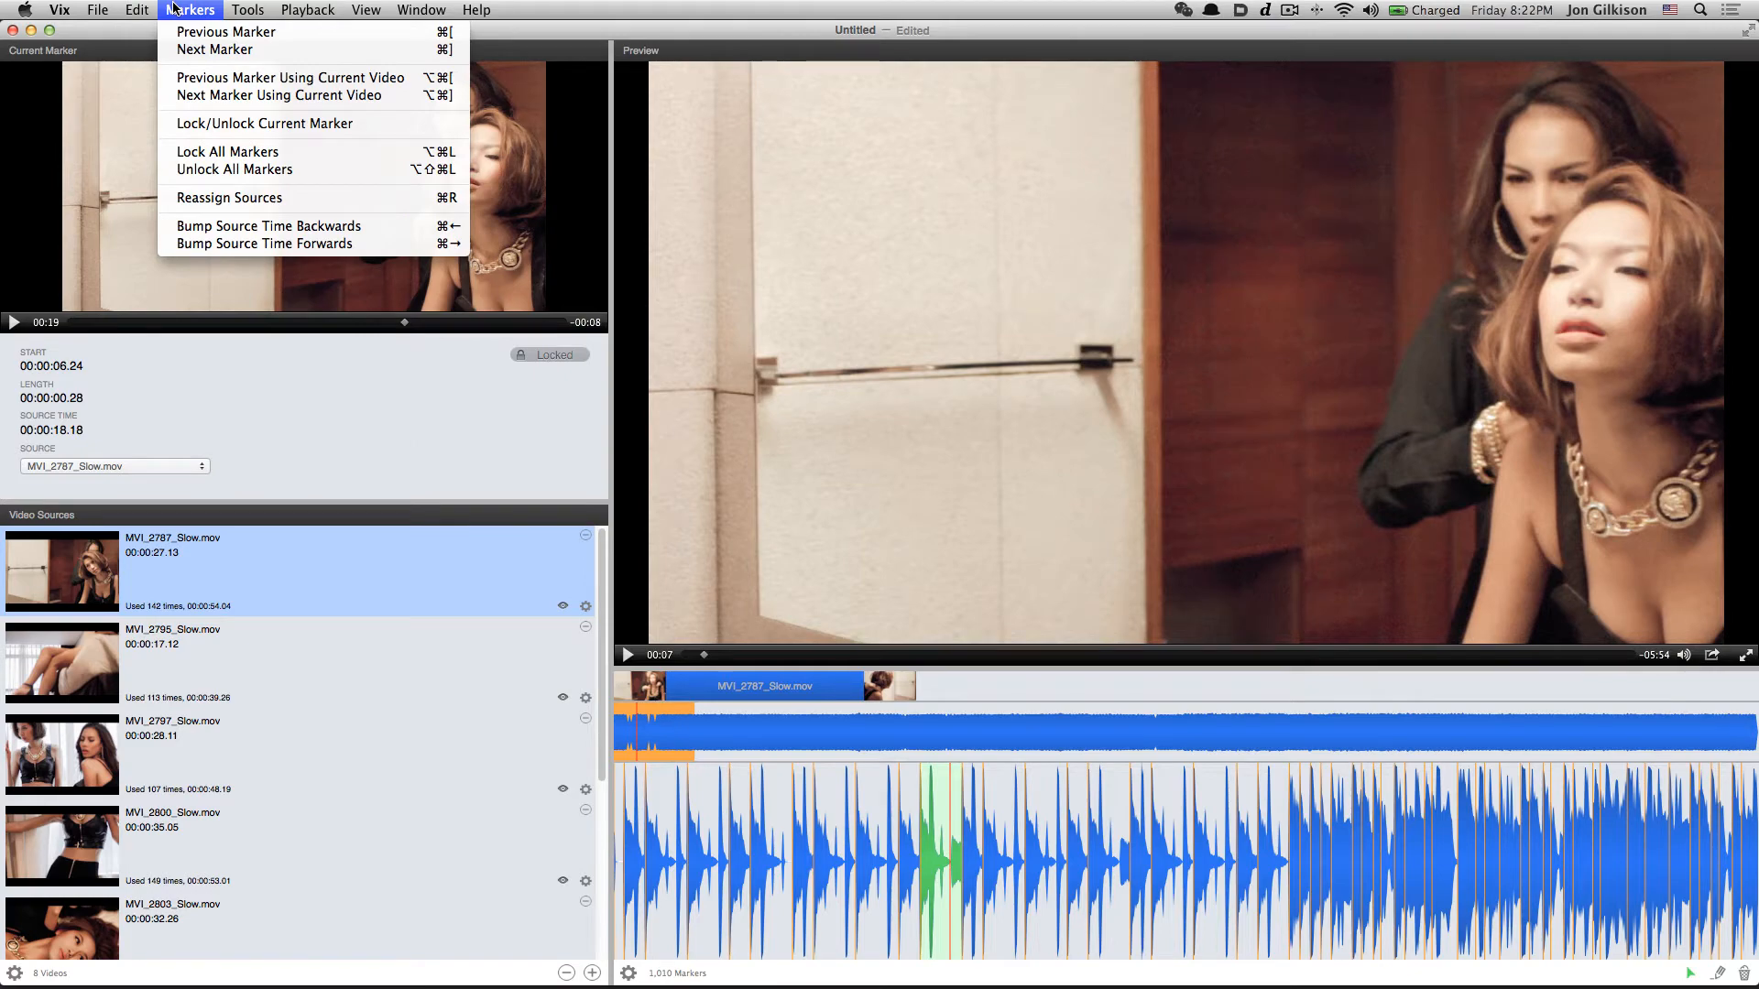
{"action": "left_click", "coordinate": [1030, 518]}
{"action": "left_click", "coordinate": [190, 10]}
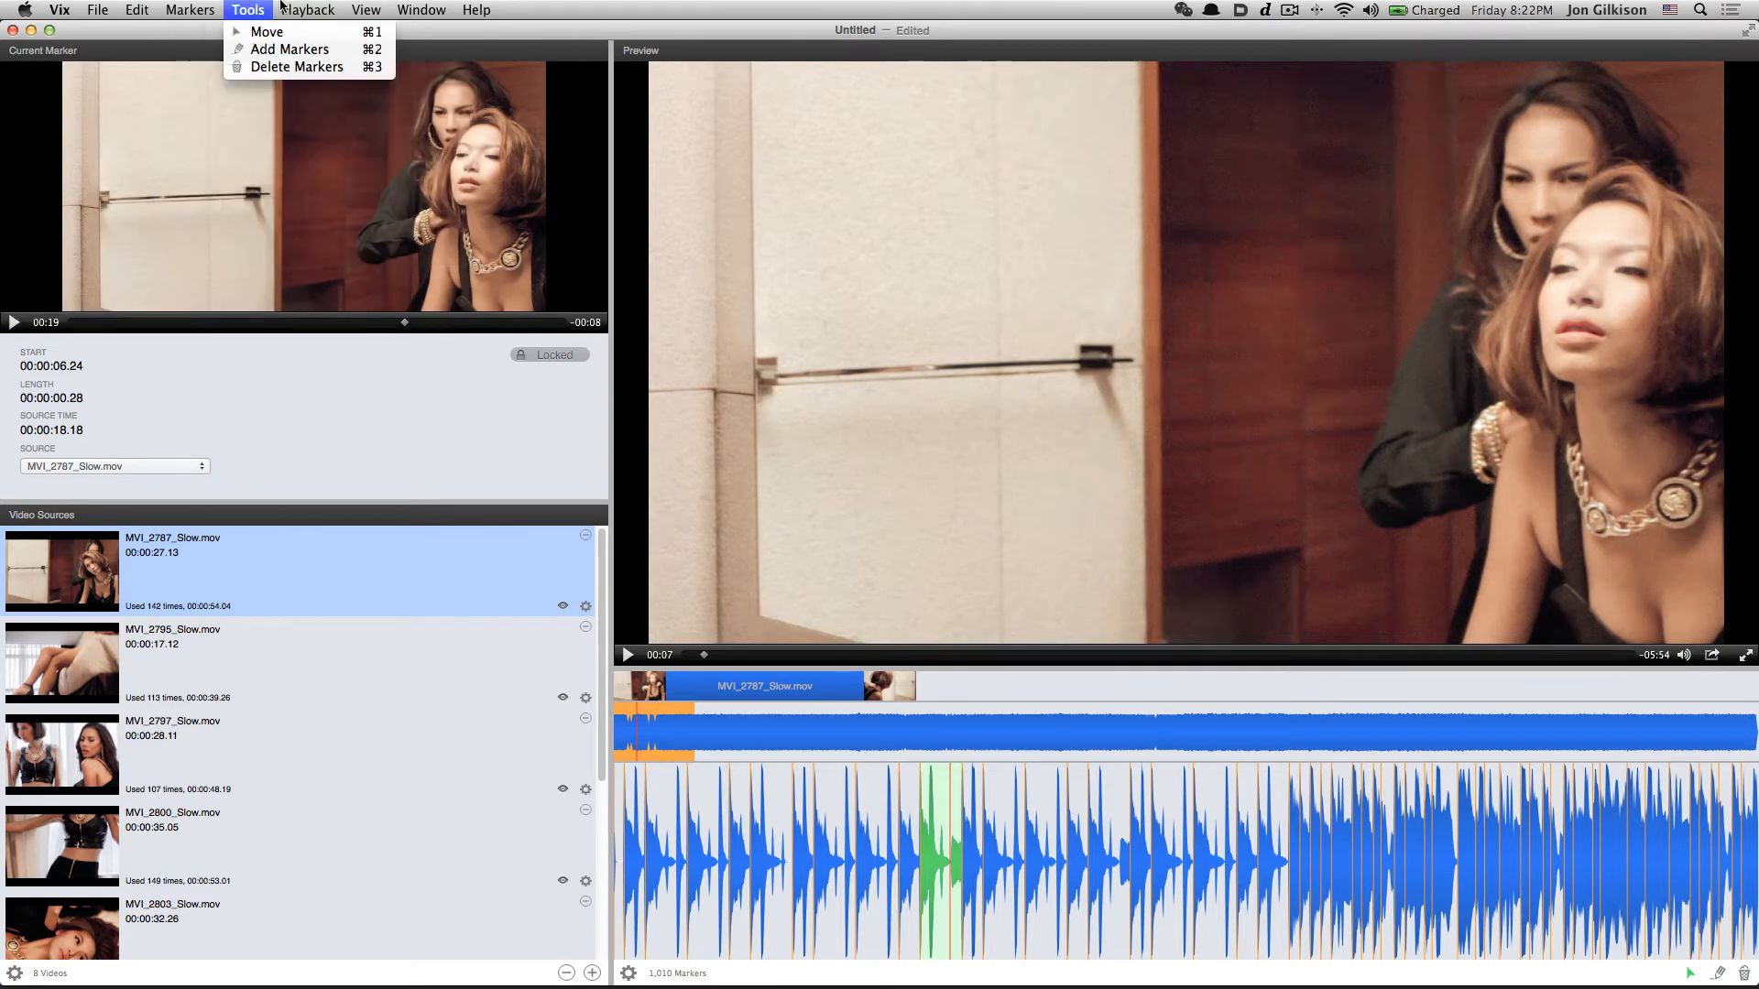
{"action": "mouse_move", "coordinate": [328, 8]}
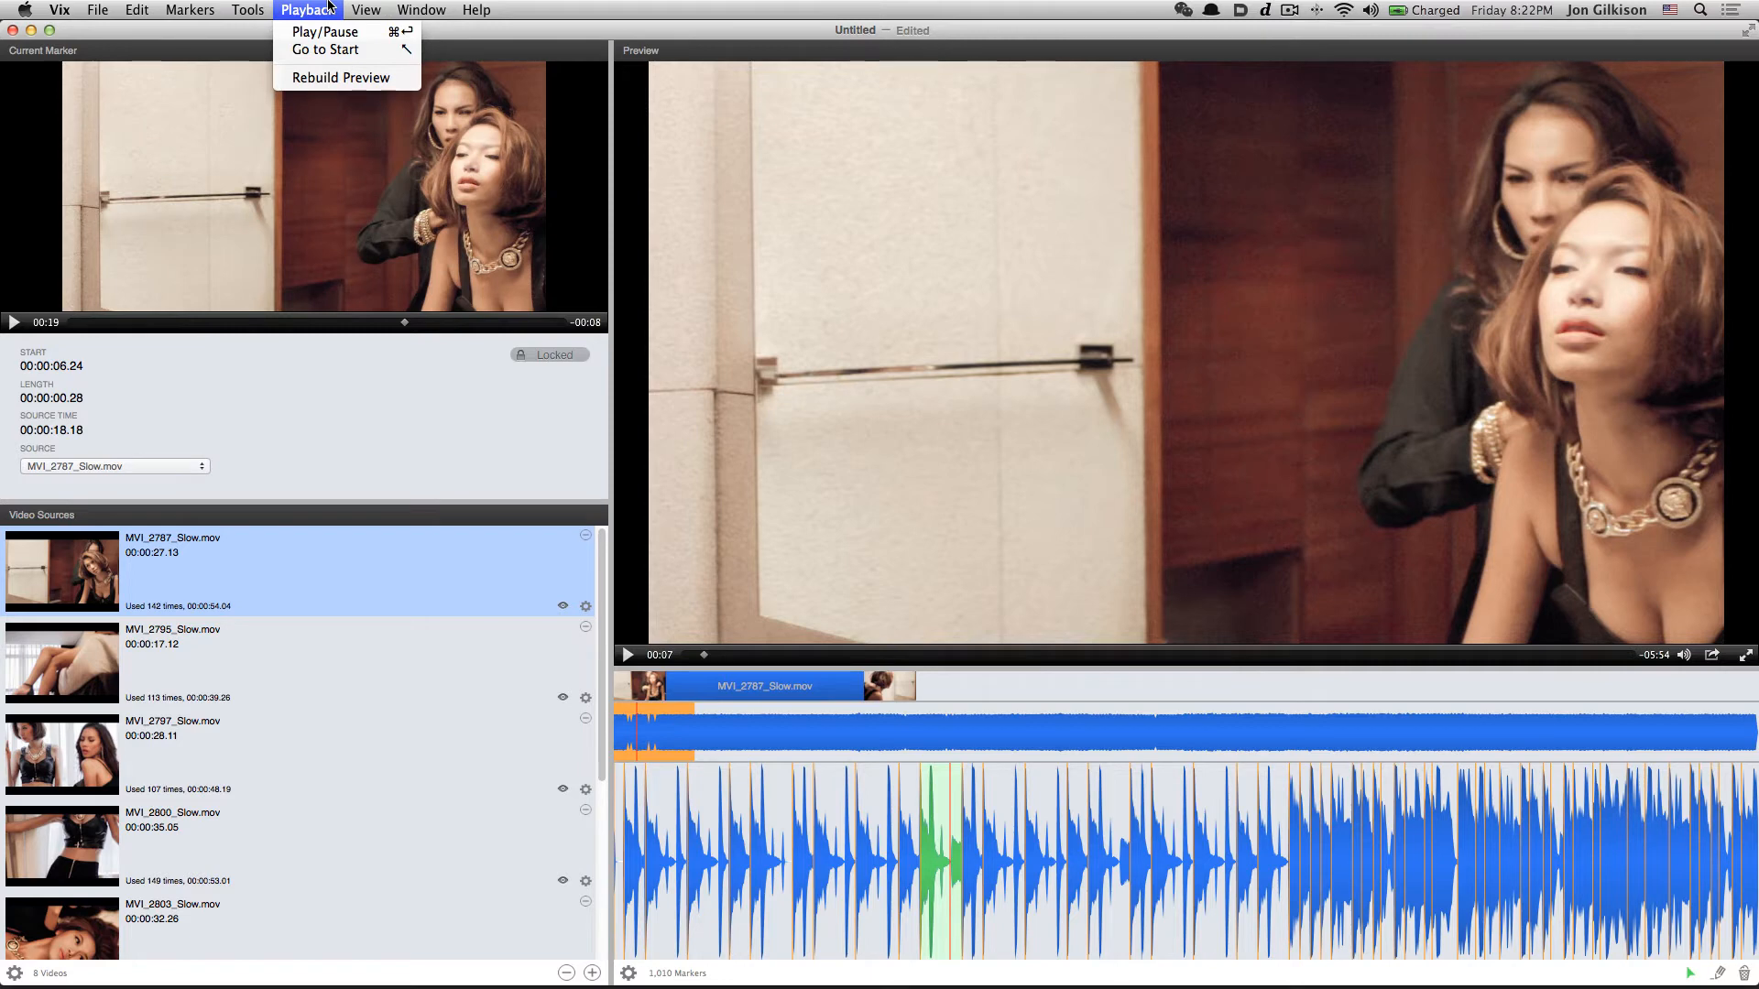
{"action": "left_click", "coordinate": [257, 7]}
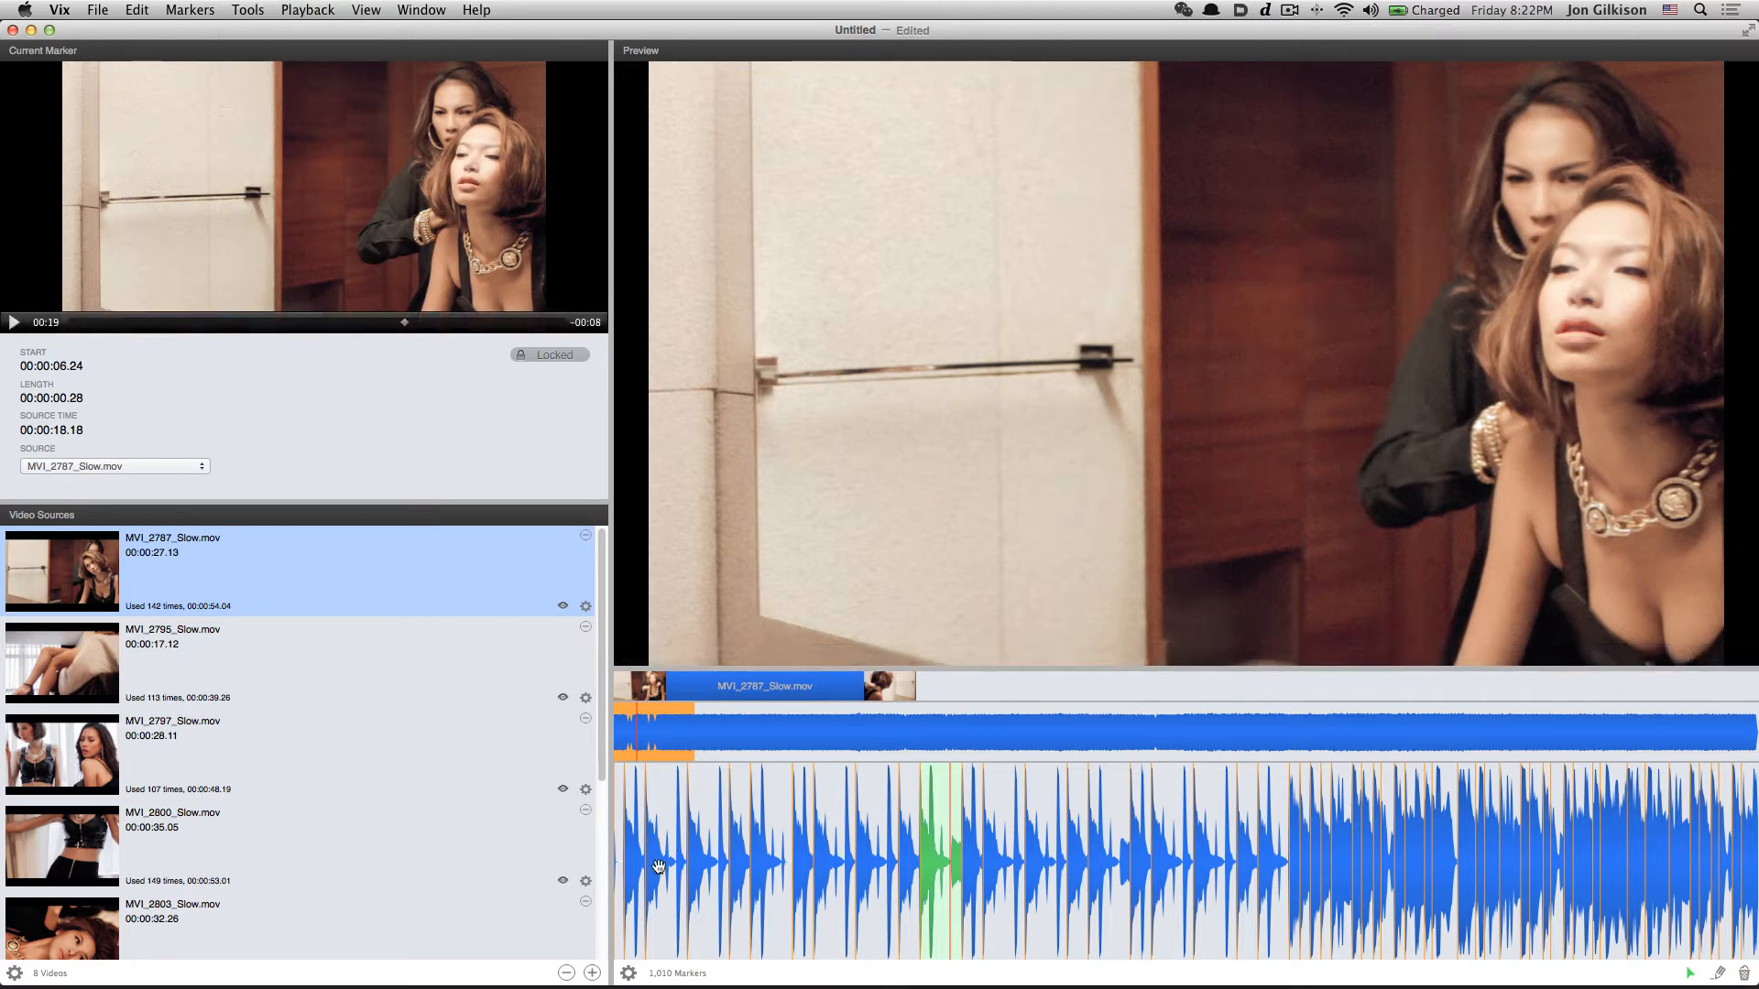
Select the locked marker starting at 00:00:08.06 in the enlarged waveform
{"action": "left_click_drag", "start_coordinate": [671, 731], "coordinate": [674, 729]}
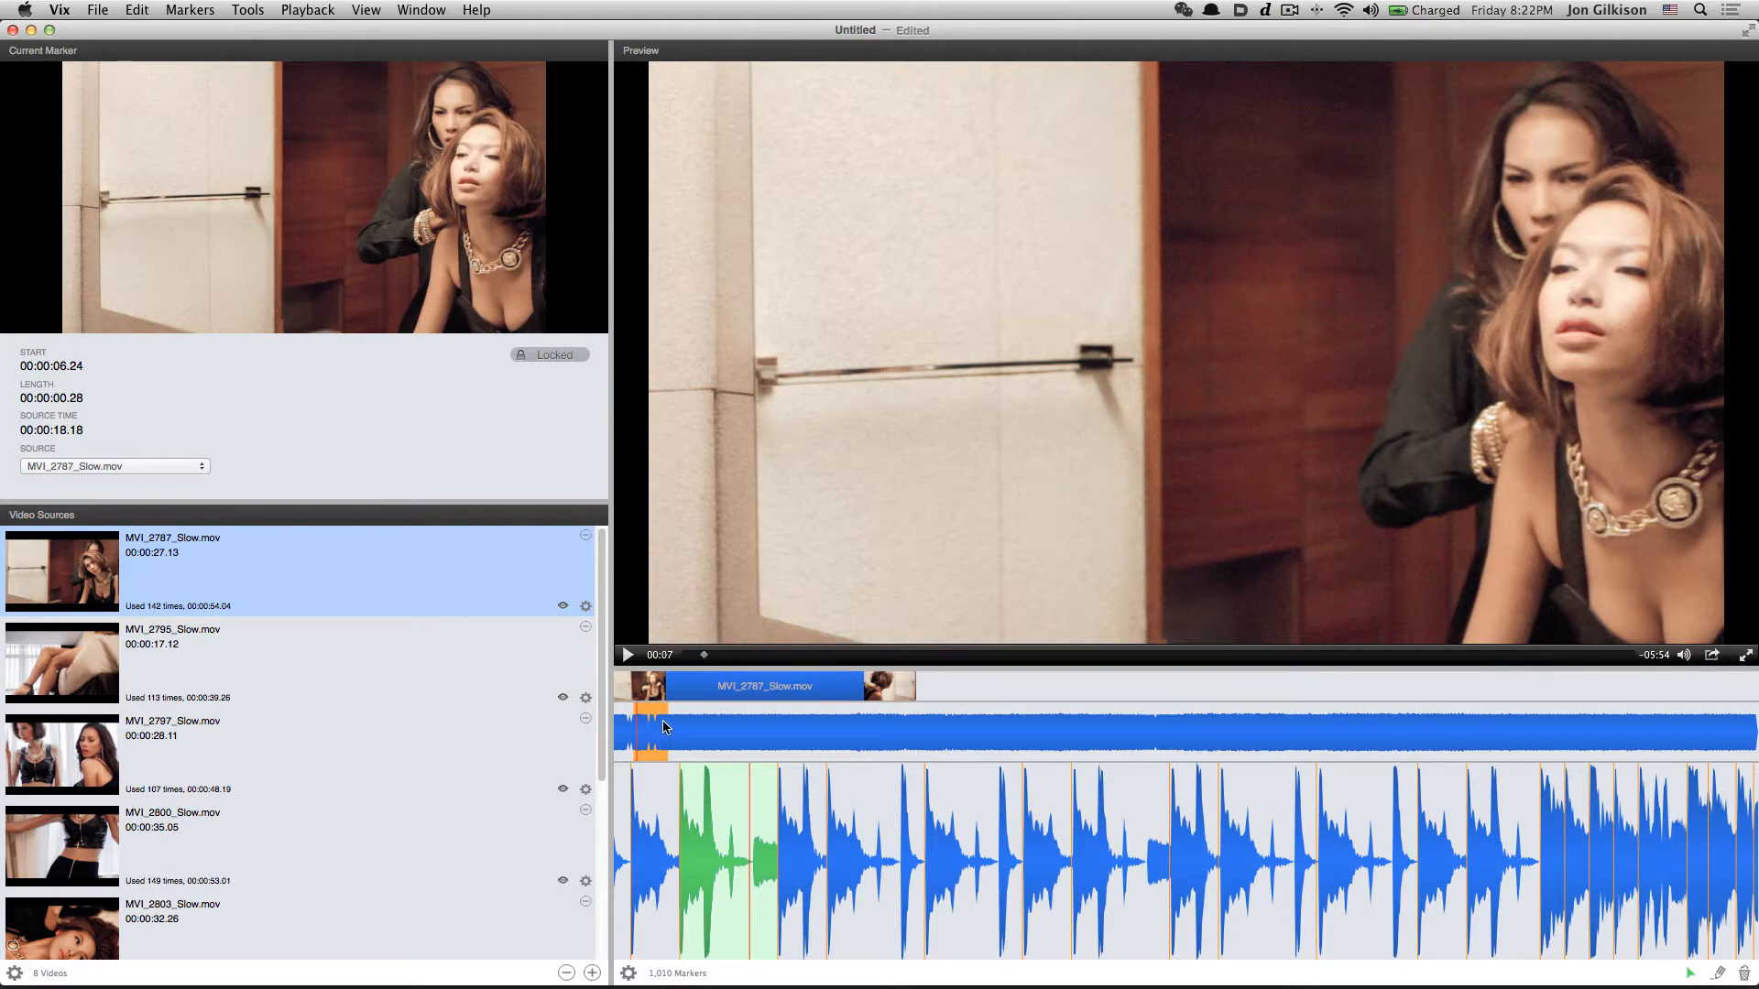
{"action": "left_click_drag", "start_coordinate": [656, 735], "coordinate": [639, 736]}
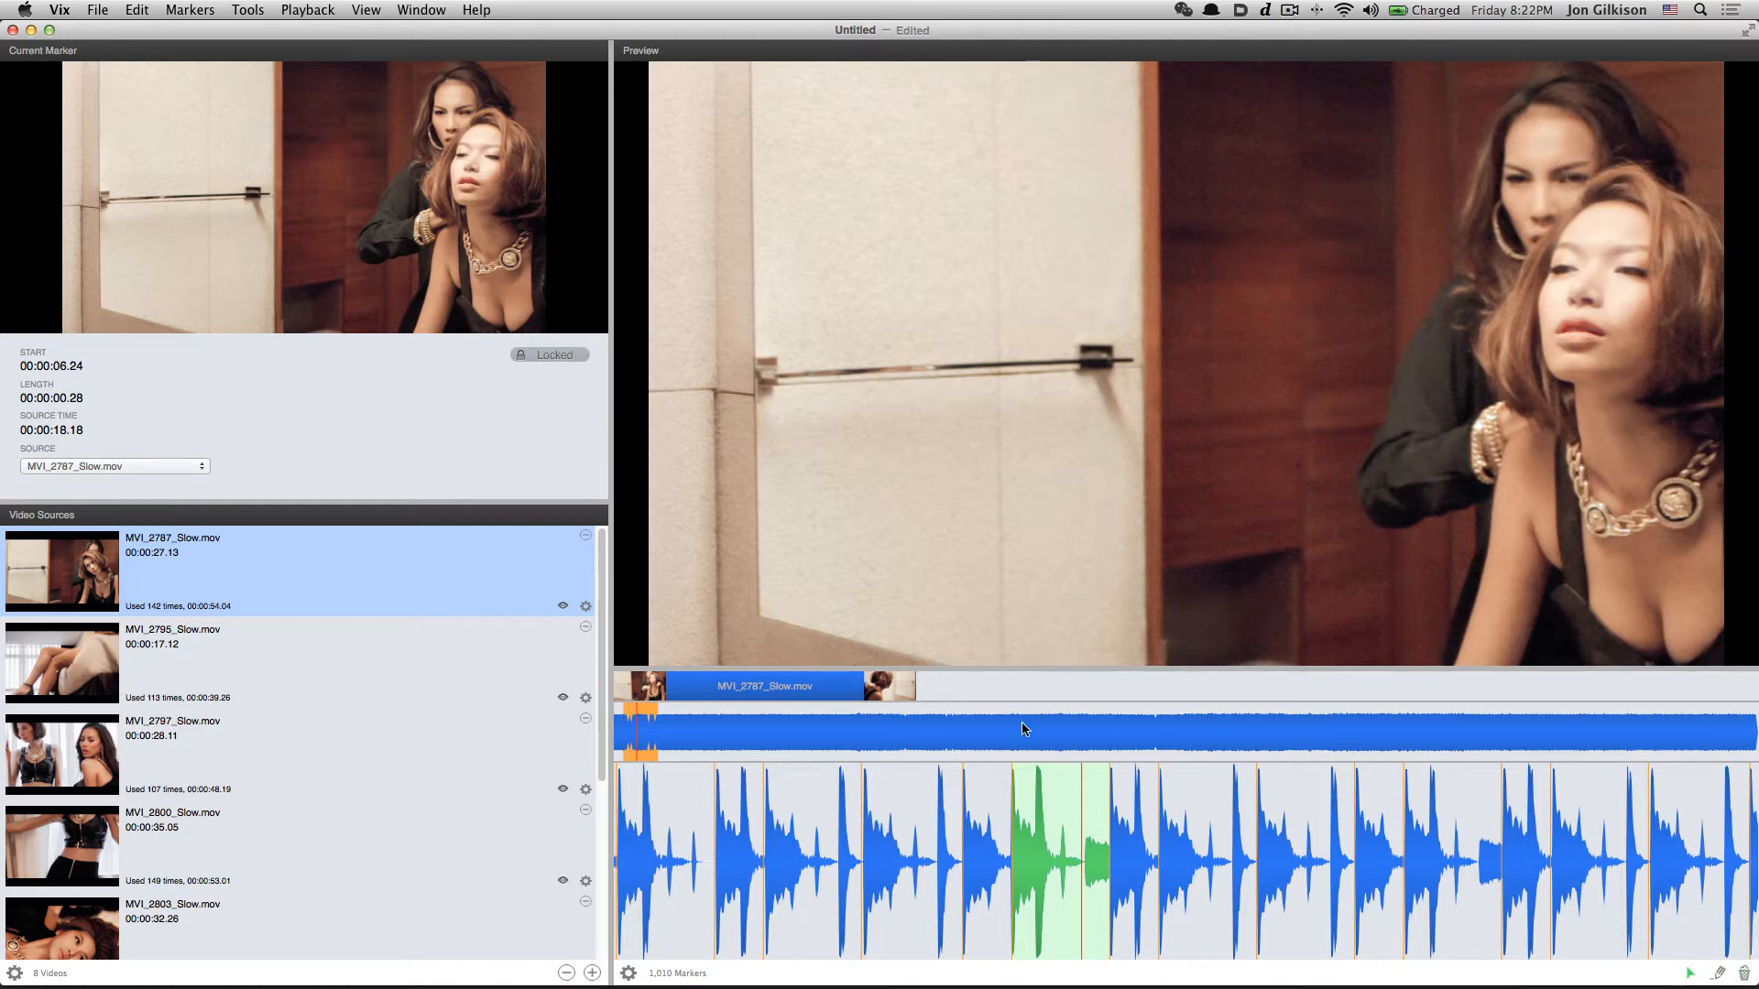
{"action": "mouse_move", "coordinate": [1209, 868]}
{"action": "left_mouse_down"}
{"action": "mouse_move", "coordinate": [1021, 867]}
{"action": "mouse_move", "coordinate": [1141, 867]}
{"action": "left_mouse_up"}
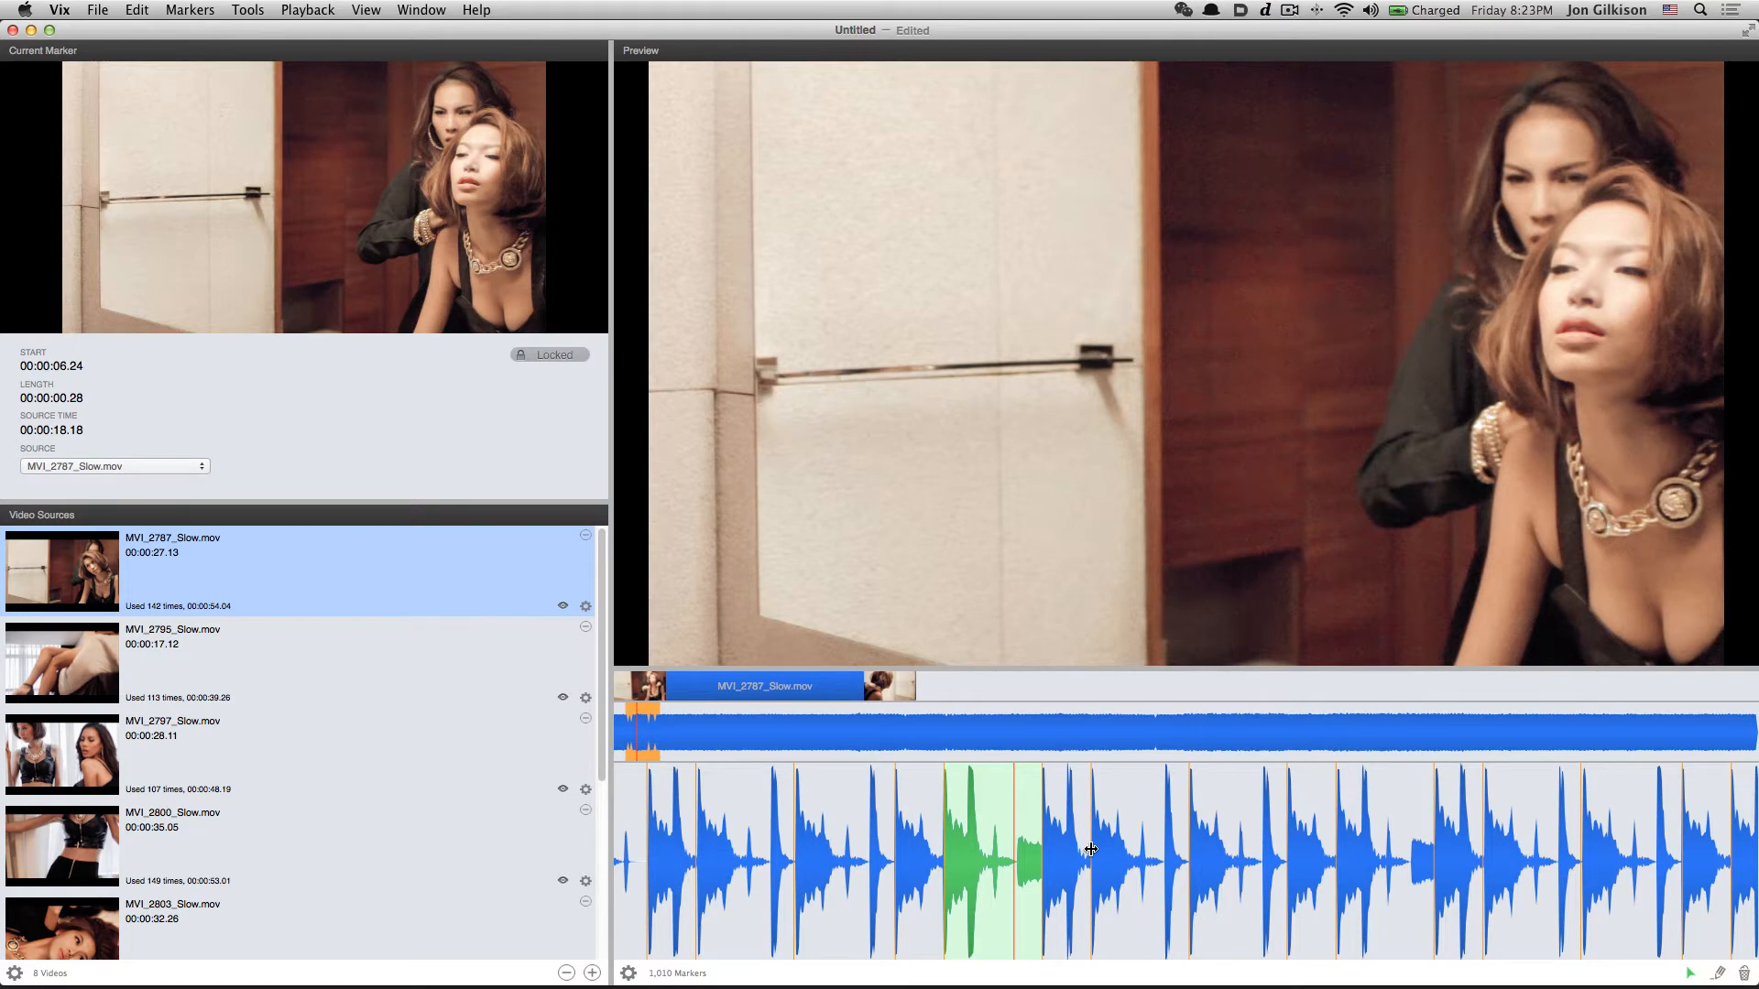
{"action": "mouse_move", "coordinate": [1091, 849]}
{"action": "left_mouse_down"}
{"action": "mouse_move", "coordinate": [1135, 851]}
{"action": "mouse_move", "coordinate": [1073, 849]}
{"action": "mouse_move", "coordinate": [1090, 848]}
{"action": "left_mouse_up"}
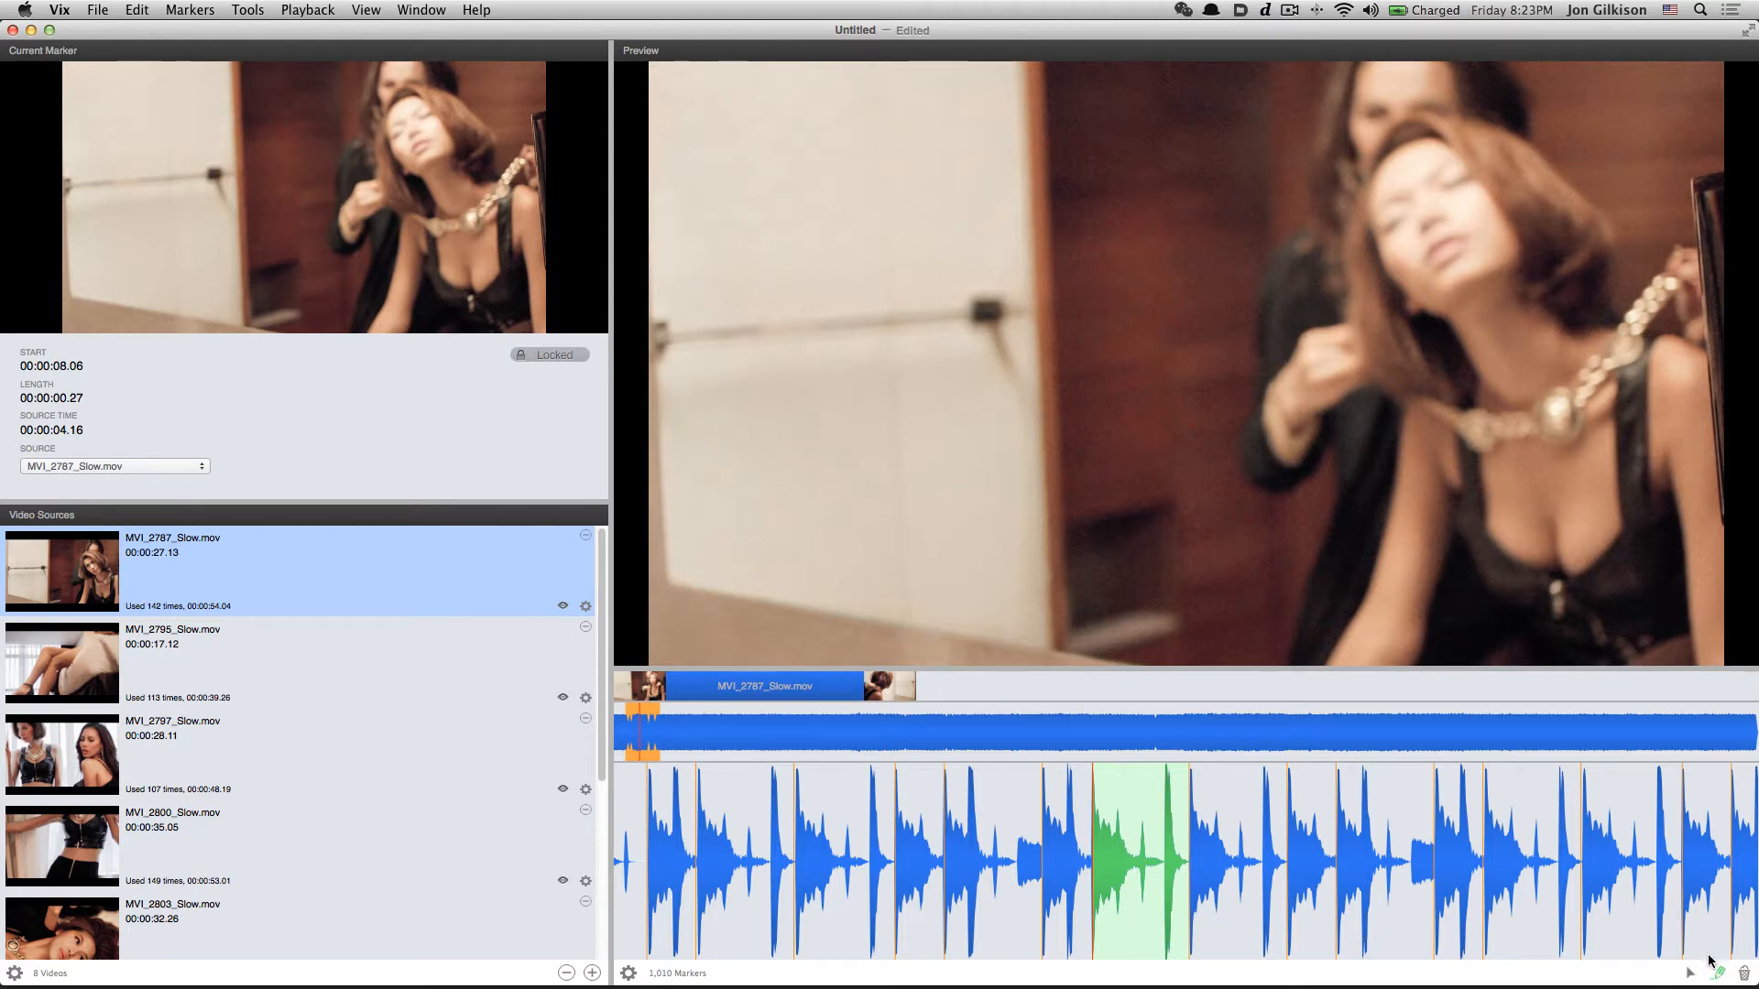
Add four markers by hand on beats in the song's opening, including at 00:00:05.04, 00:00:06.02 and 00:00:09.24
{"action": "left_click", "coordinate": [1264, 884]}
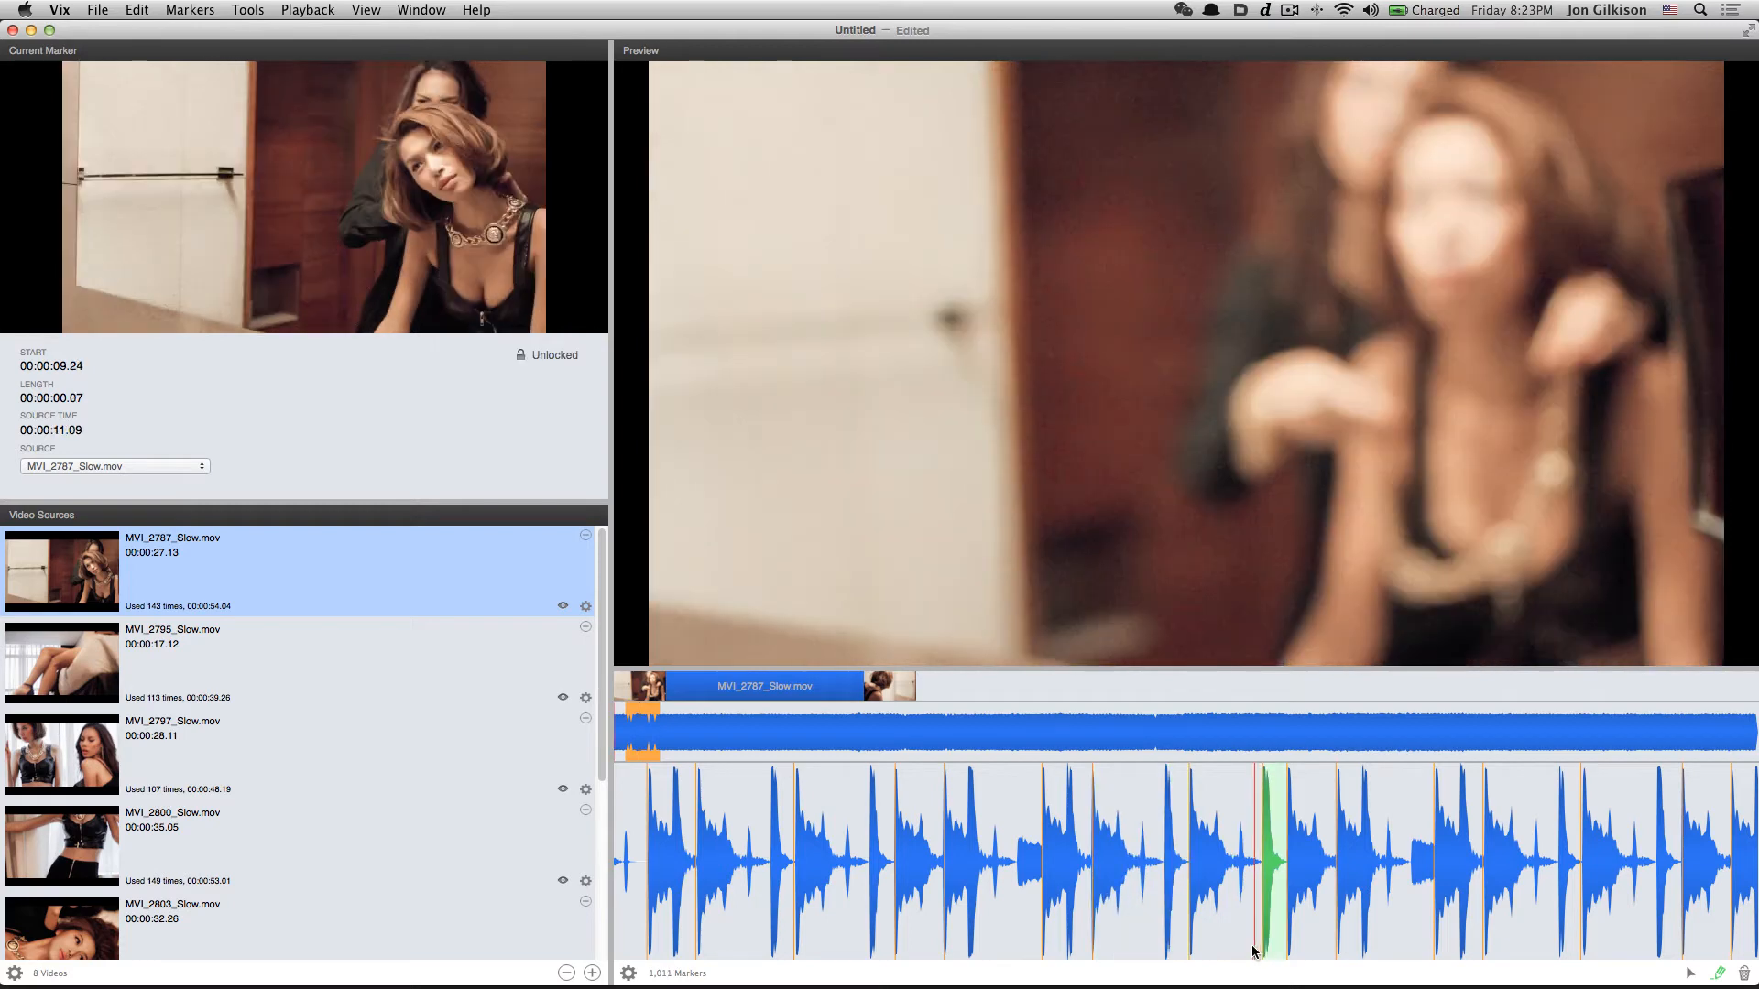
{"action": "left_click", "coordinate": [1016, 892]}
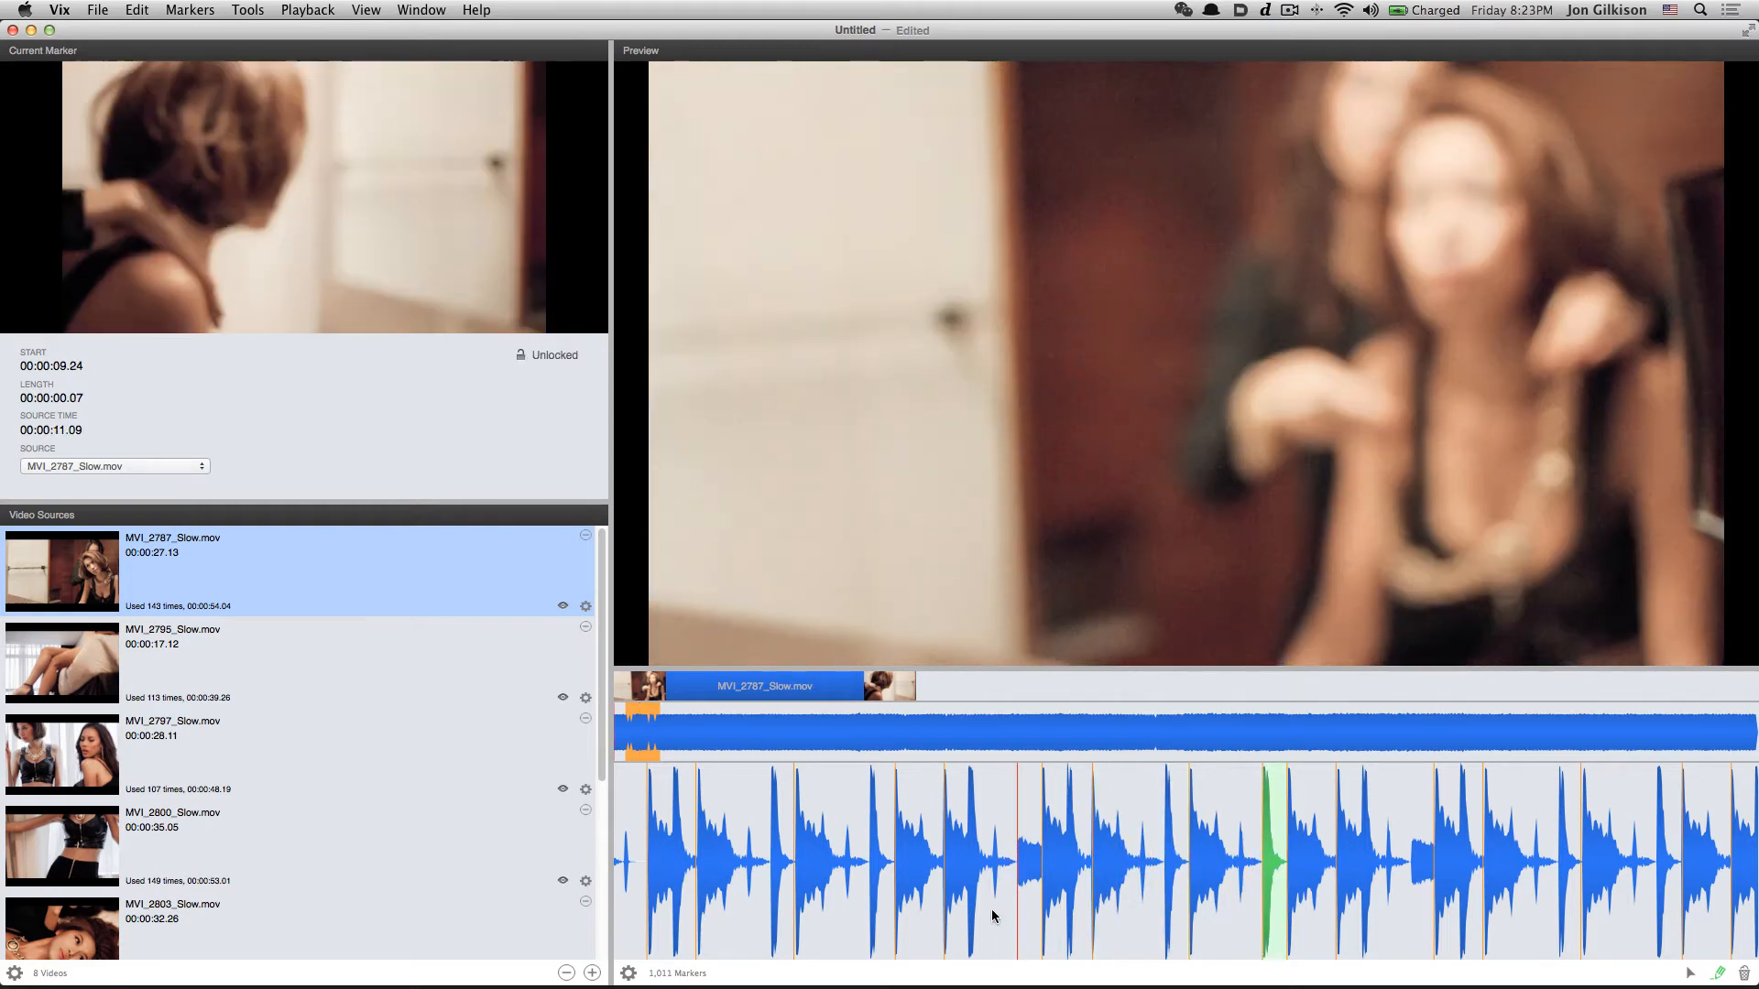
{"action": "left_click", "coordinate": [870, 884]}
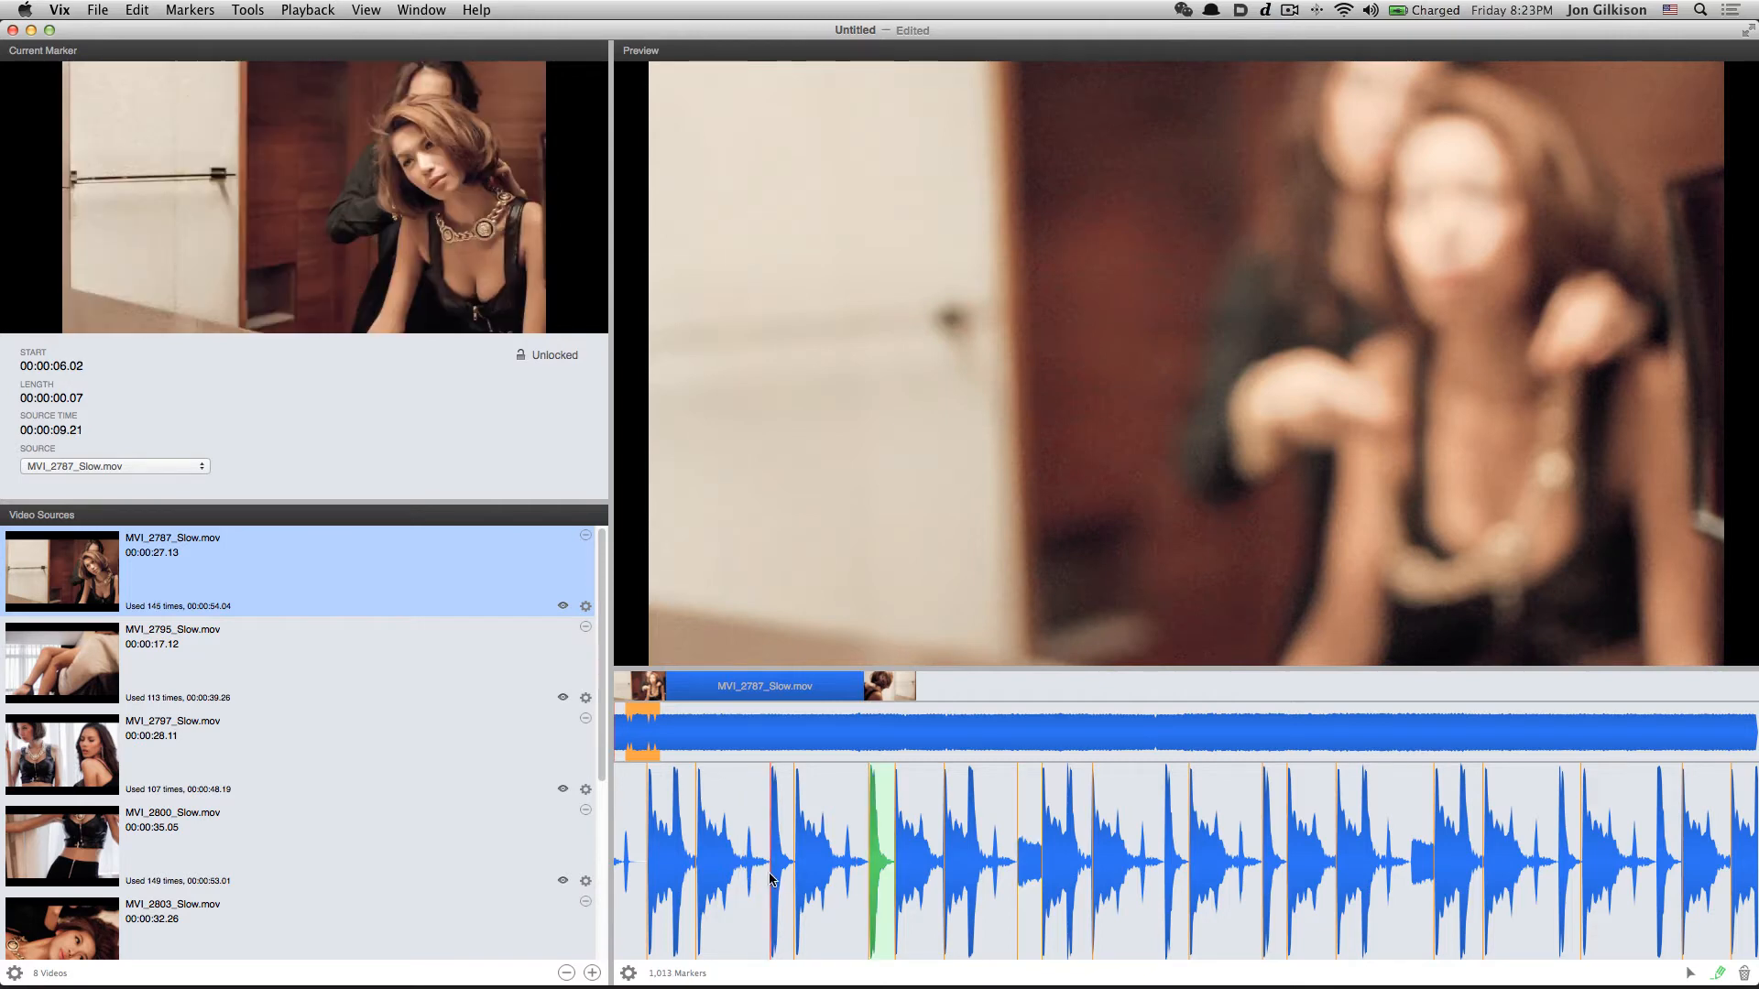
{"action": "left_click", "coordinate": [770, 880]}
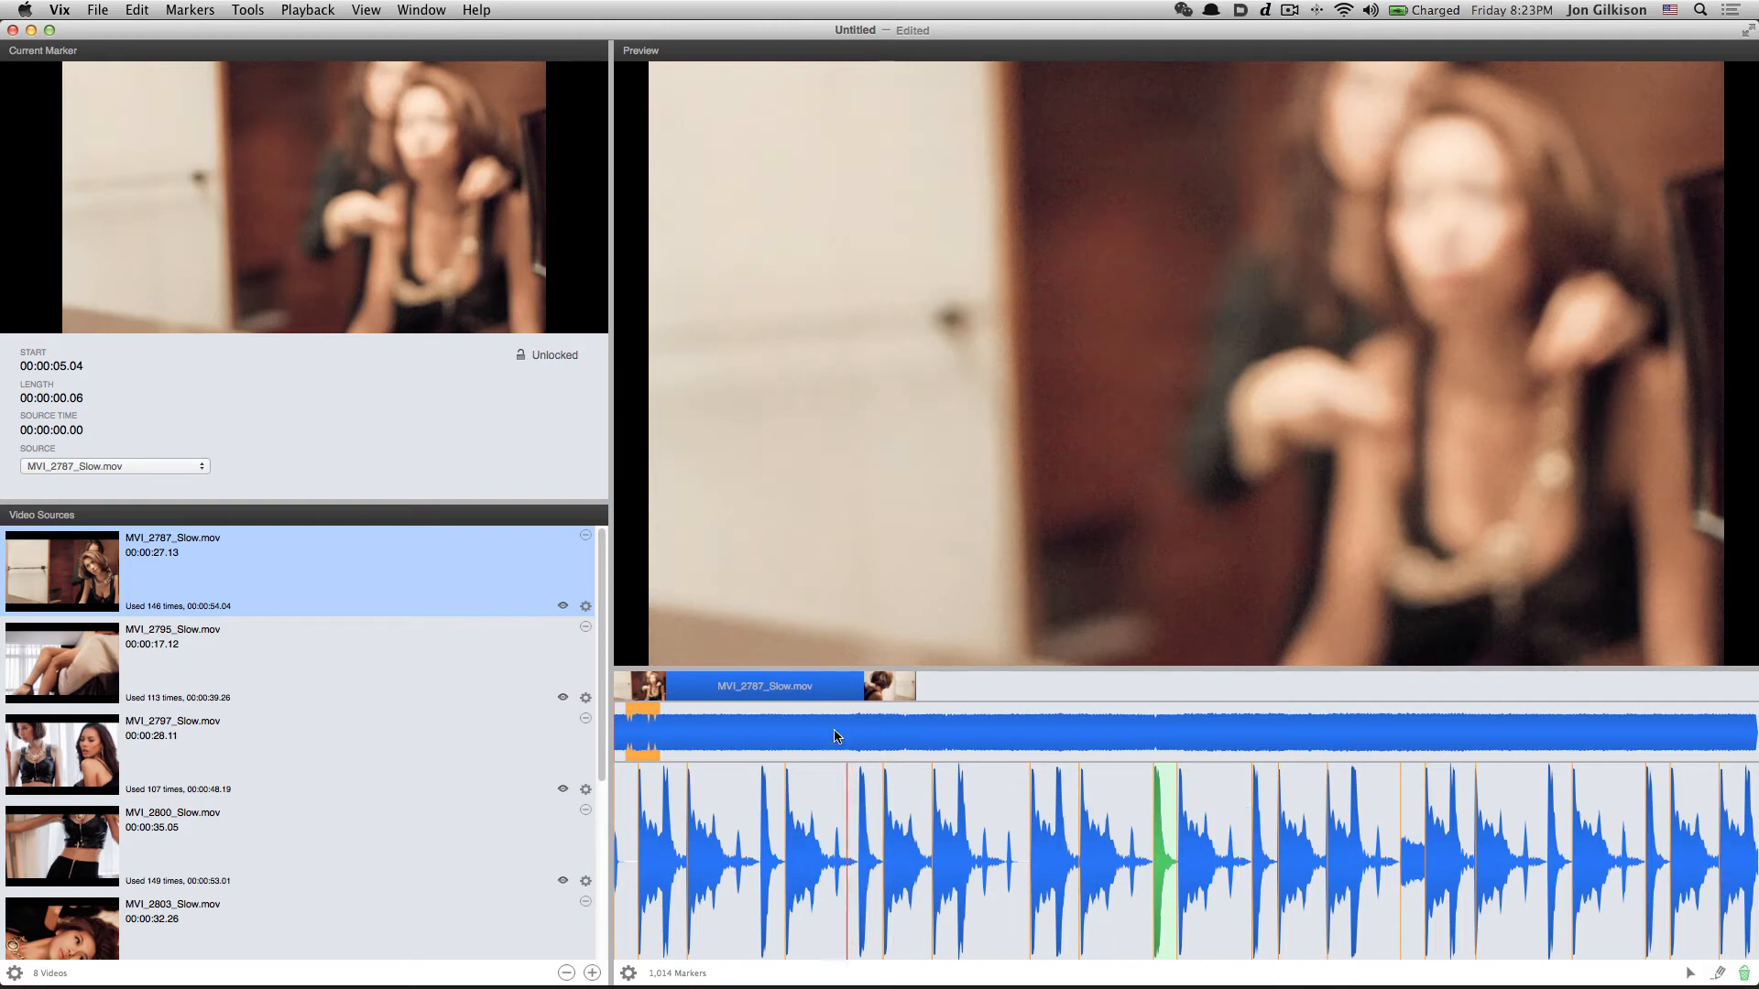
Delete the run of markers between about 00:00:28 and 00:00:45 in the waveform
{"action": "left_click_drag", "start_coordinate": [650, 741], "coordinate": [645, 805]}
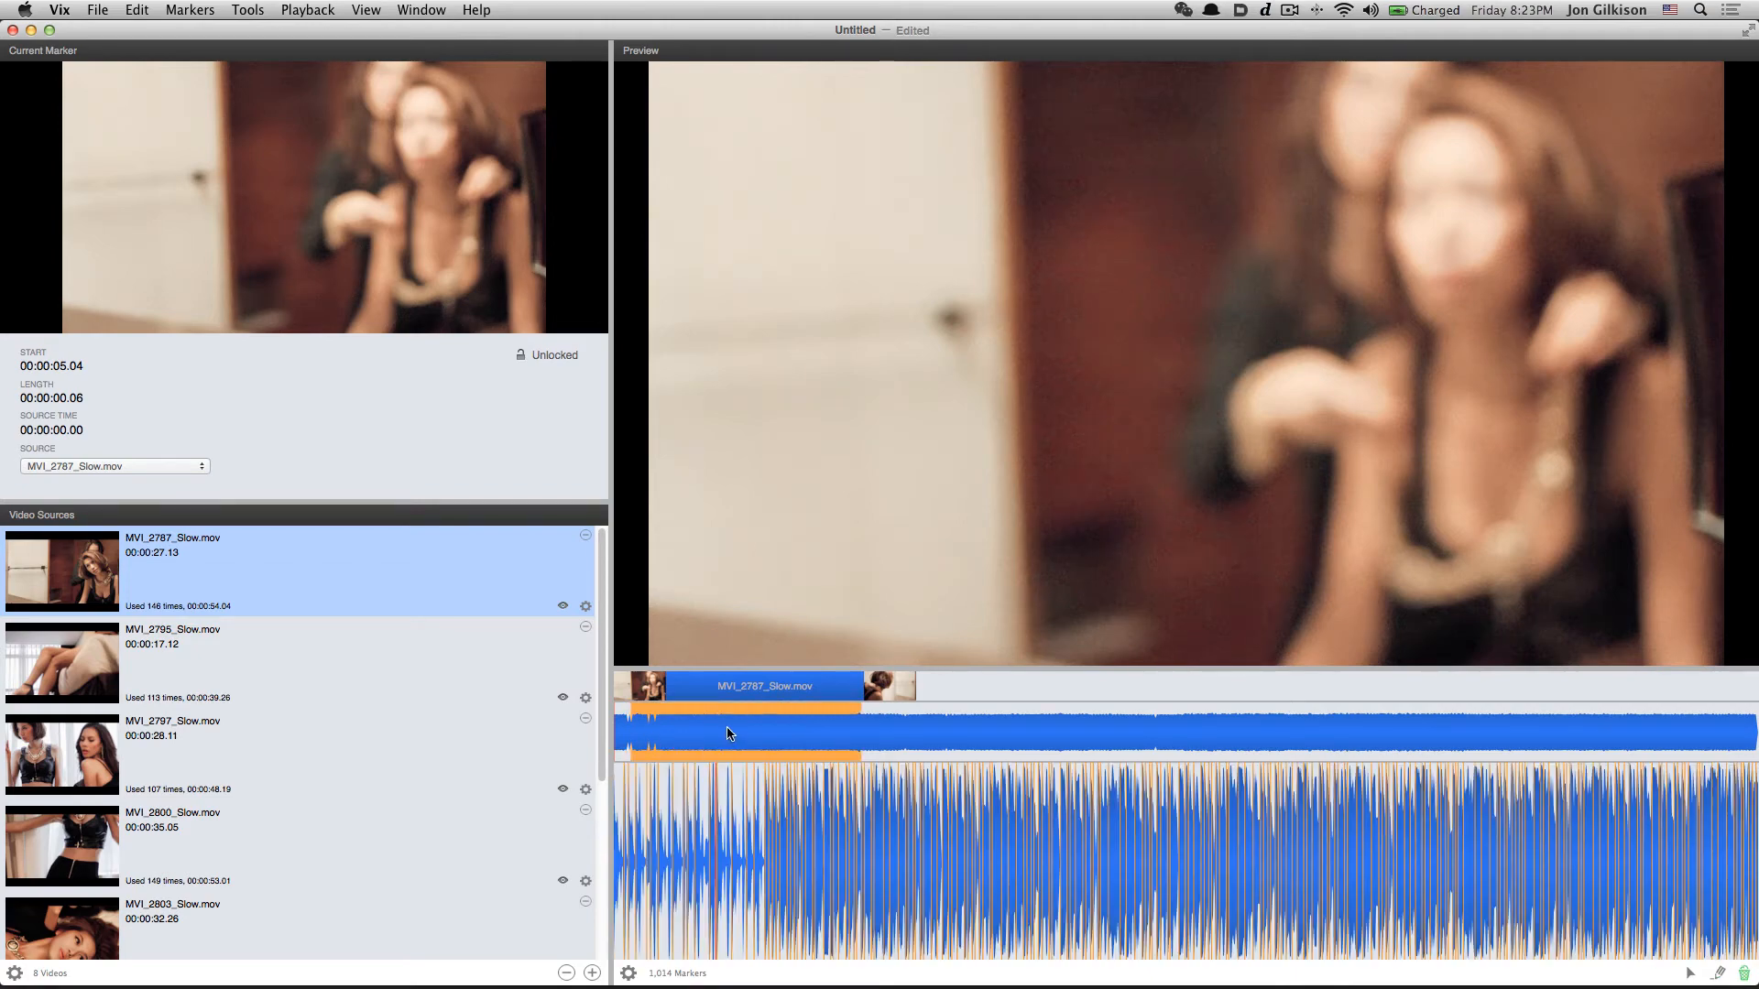
{"action": "left_click_drag", "start_coordinate": [731, 733], "coordinate": [786, 737]}
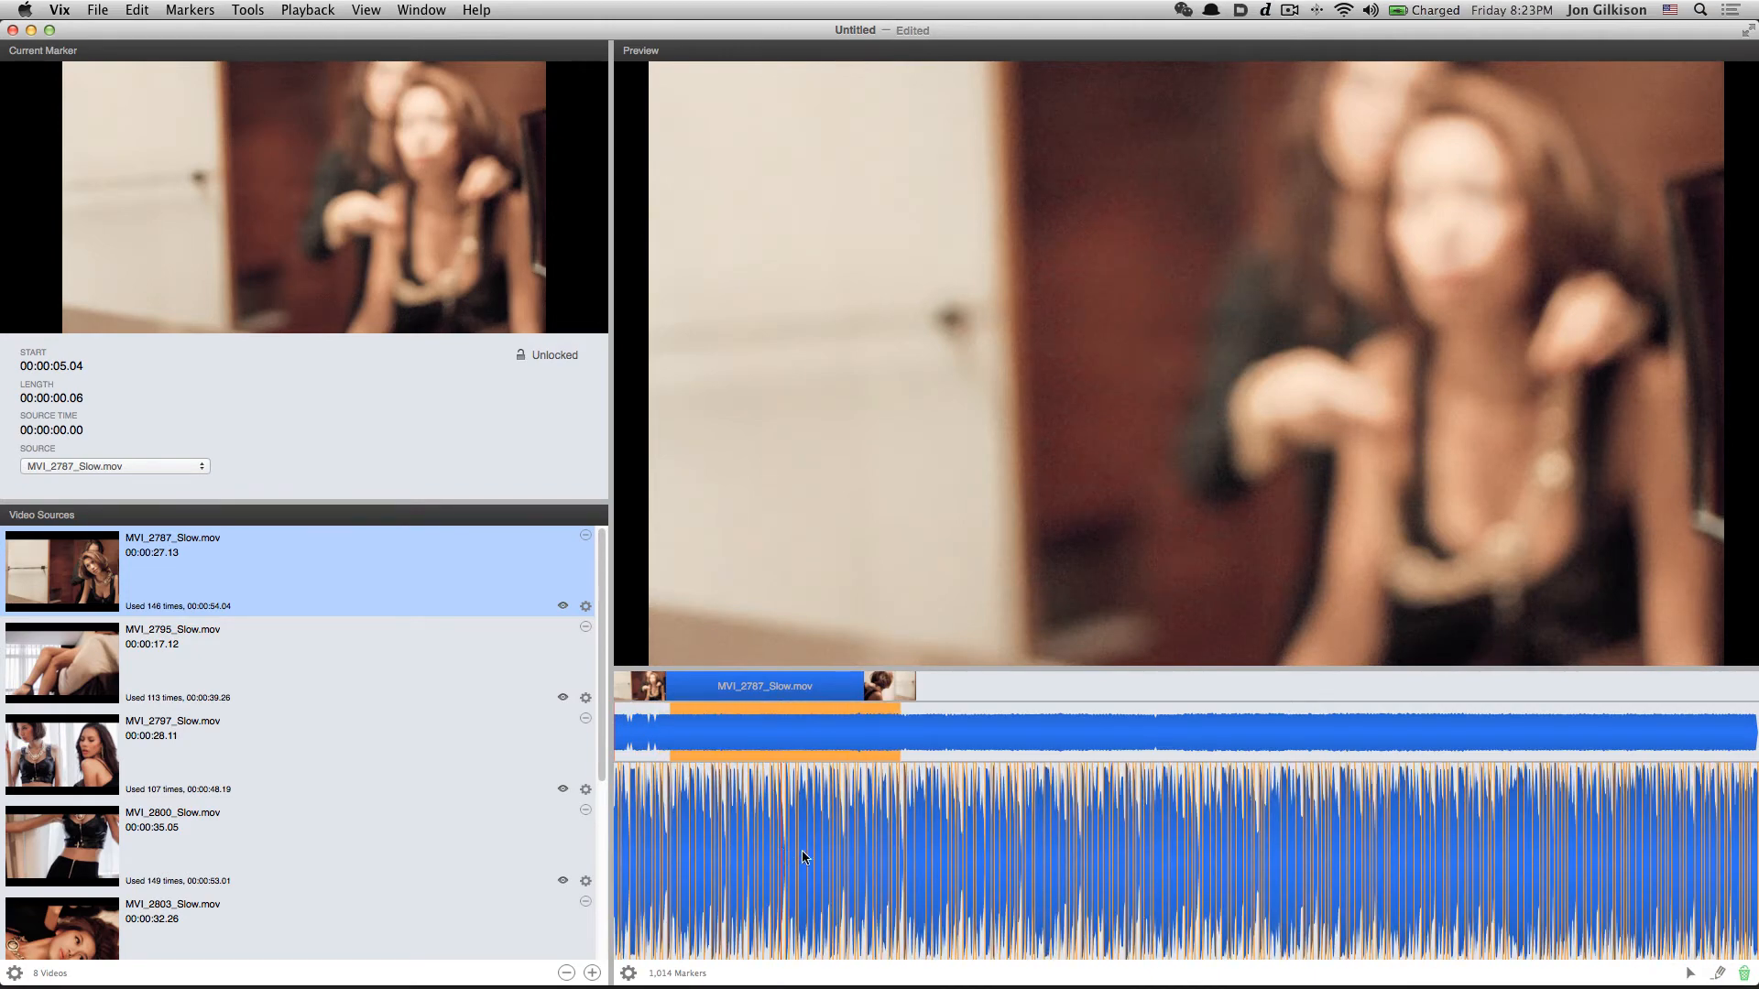
{"action": "left_click_drag", "start_coordinate": [783, 855], "coordinate": [1036, 916]}
{"action": "key", "text": "Delete"}
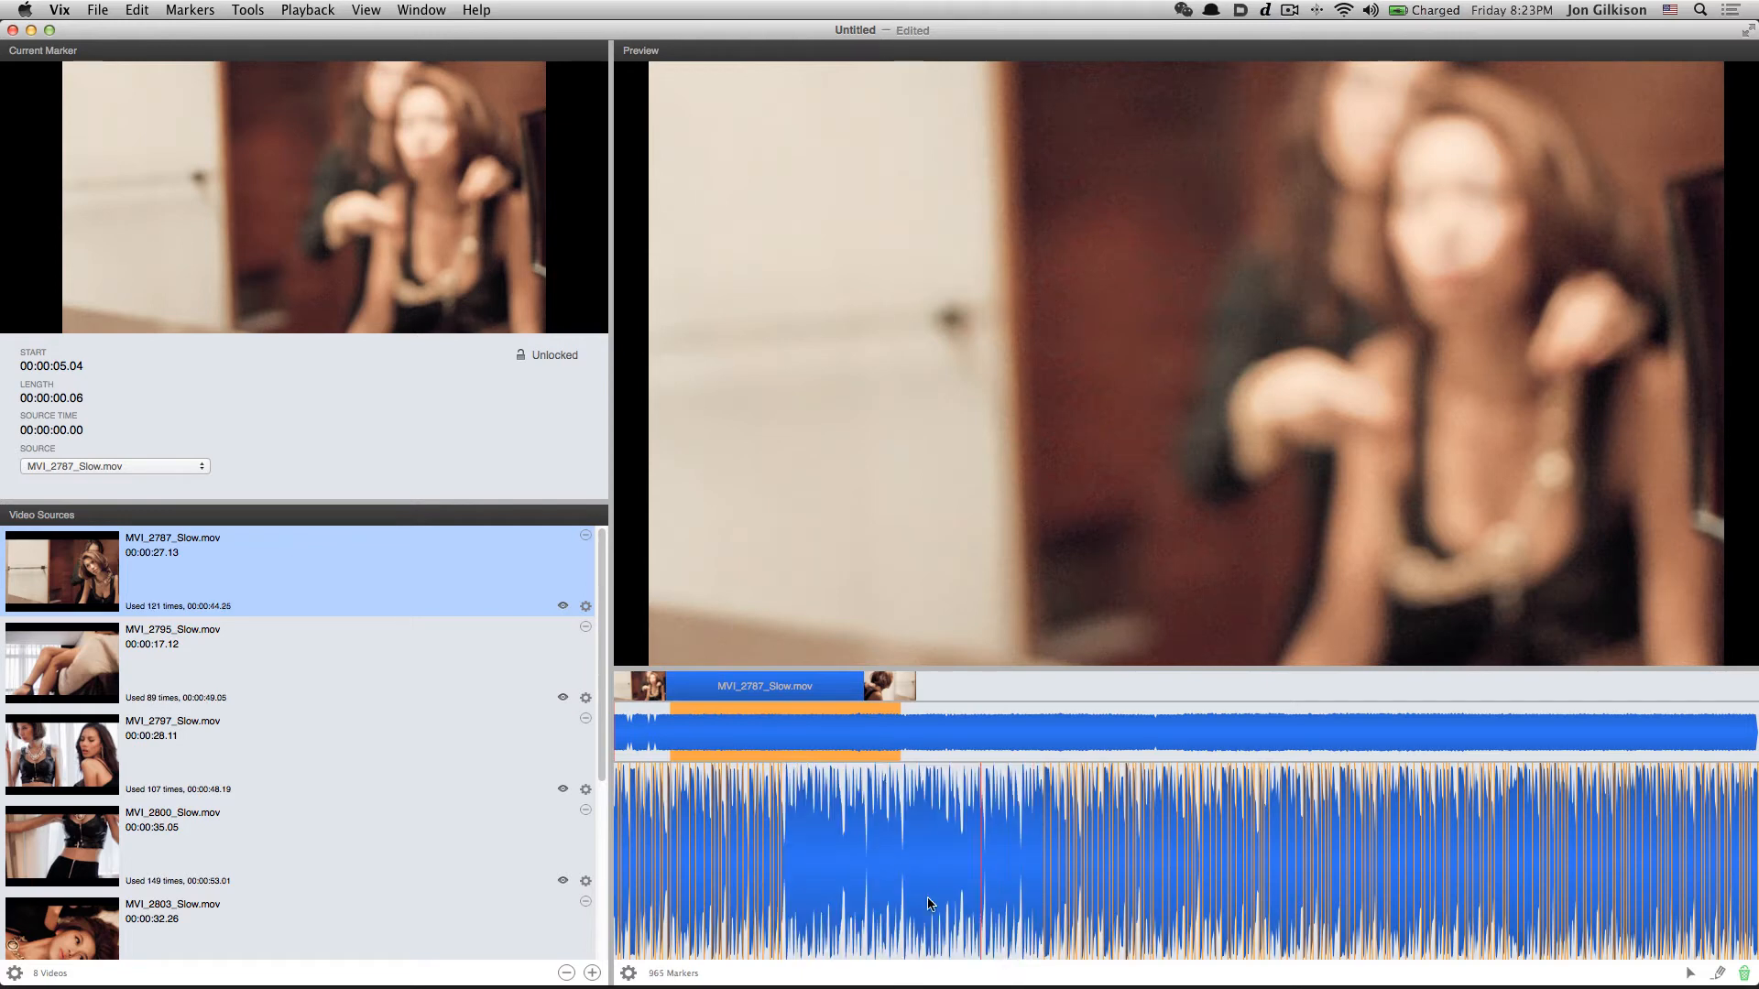
{"action": "left_click", "coordinate": [875, 859]}
Rebuild the preview from the edited markers
{"action": "left_click", "coordinate": [365, 9]}
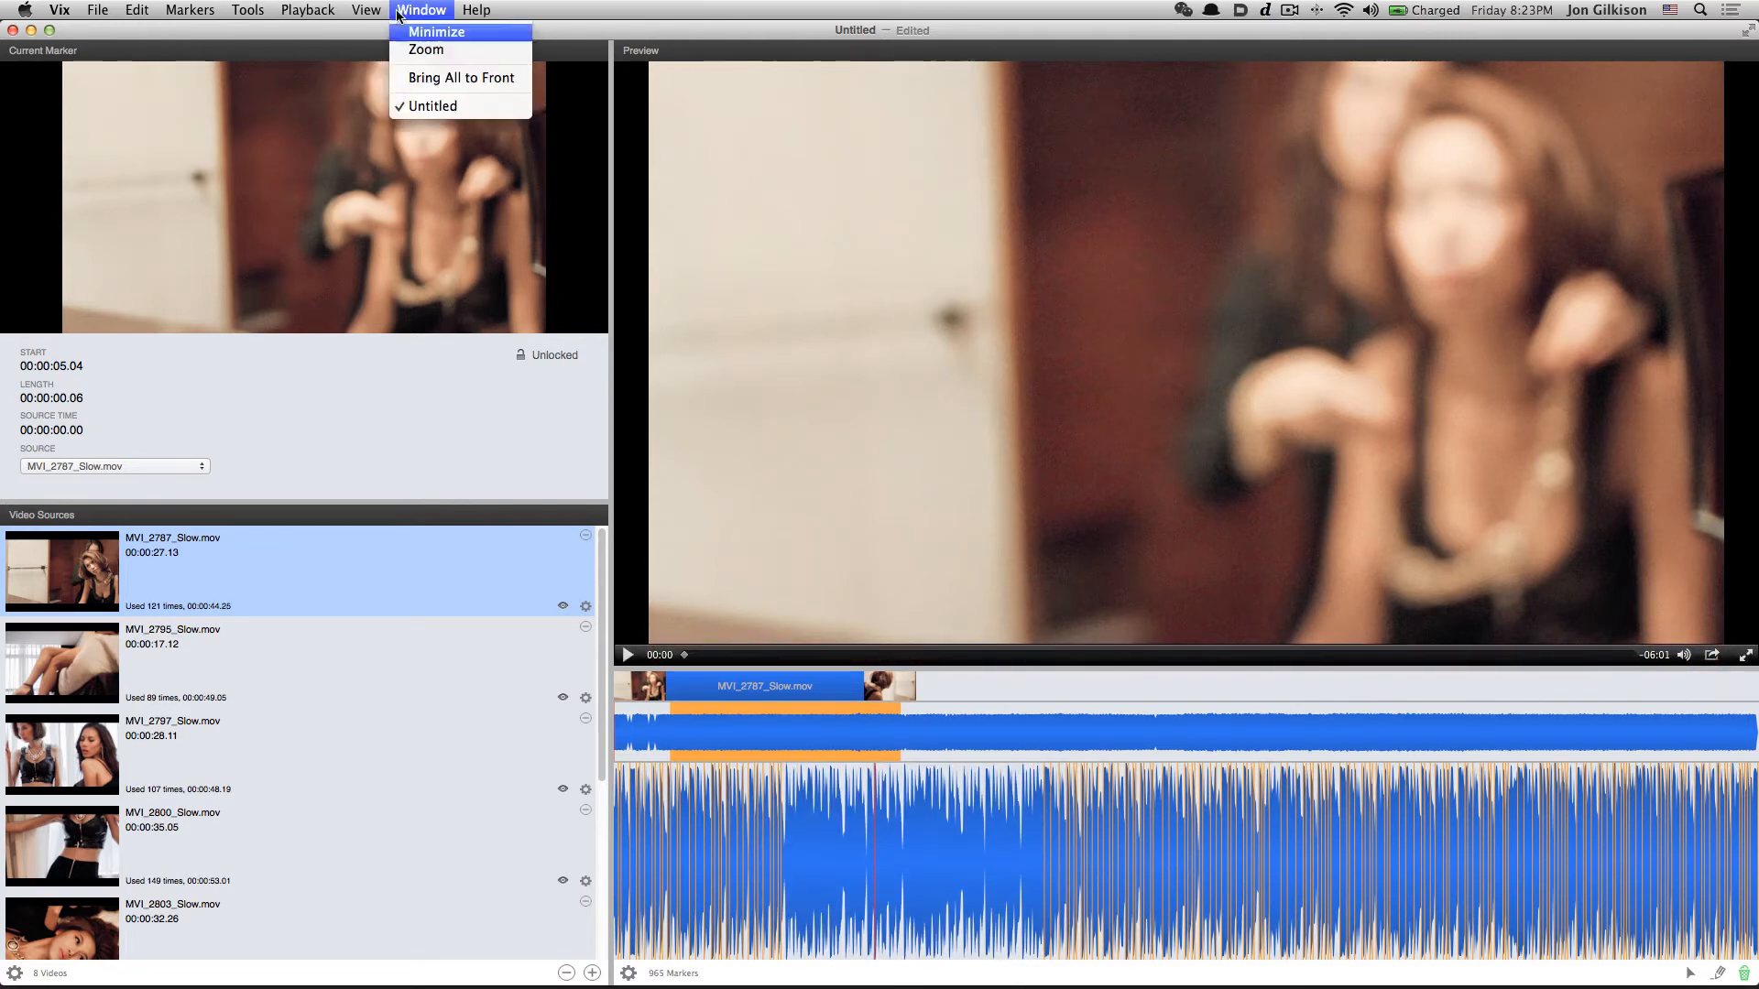
{"action": "mouse_move", "coordinate": [336, 7]}
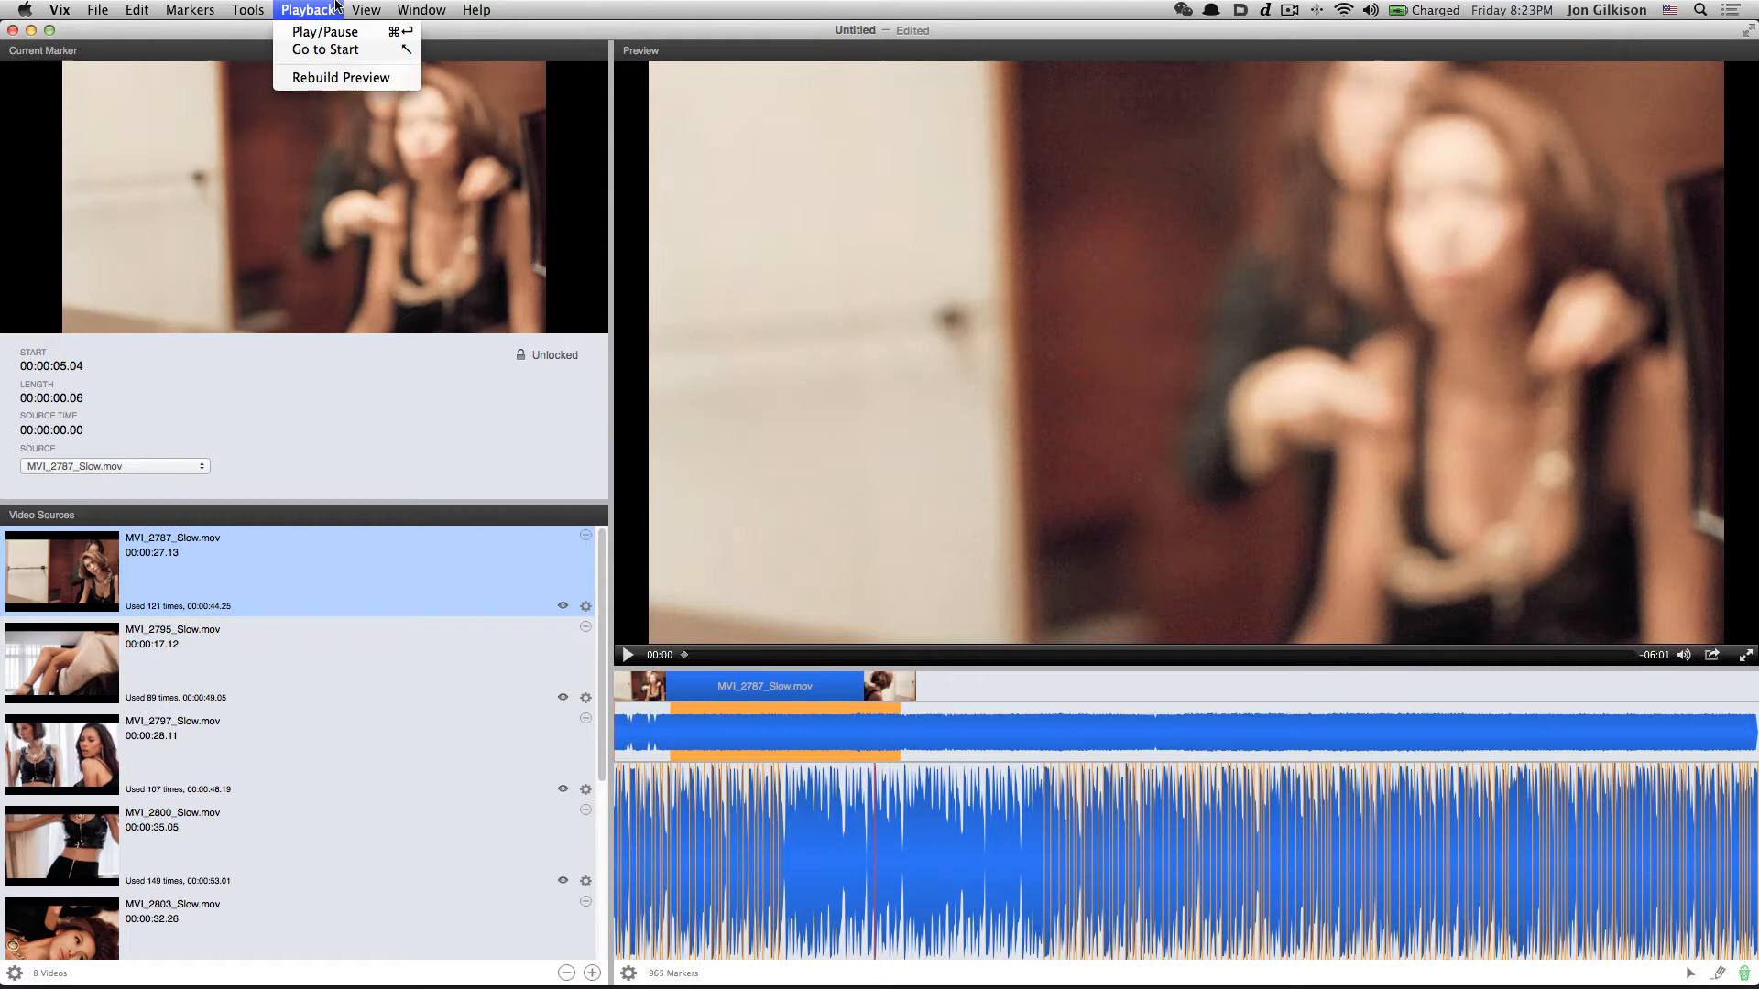
{"action": "left_click", "coordinate": [341, 77]}
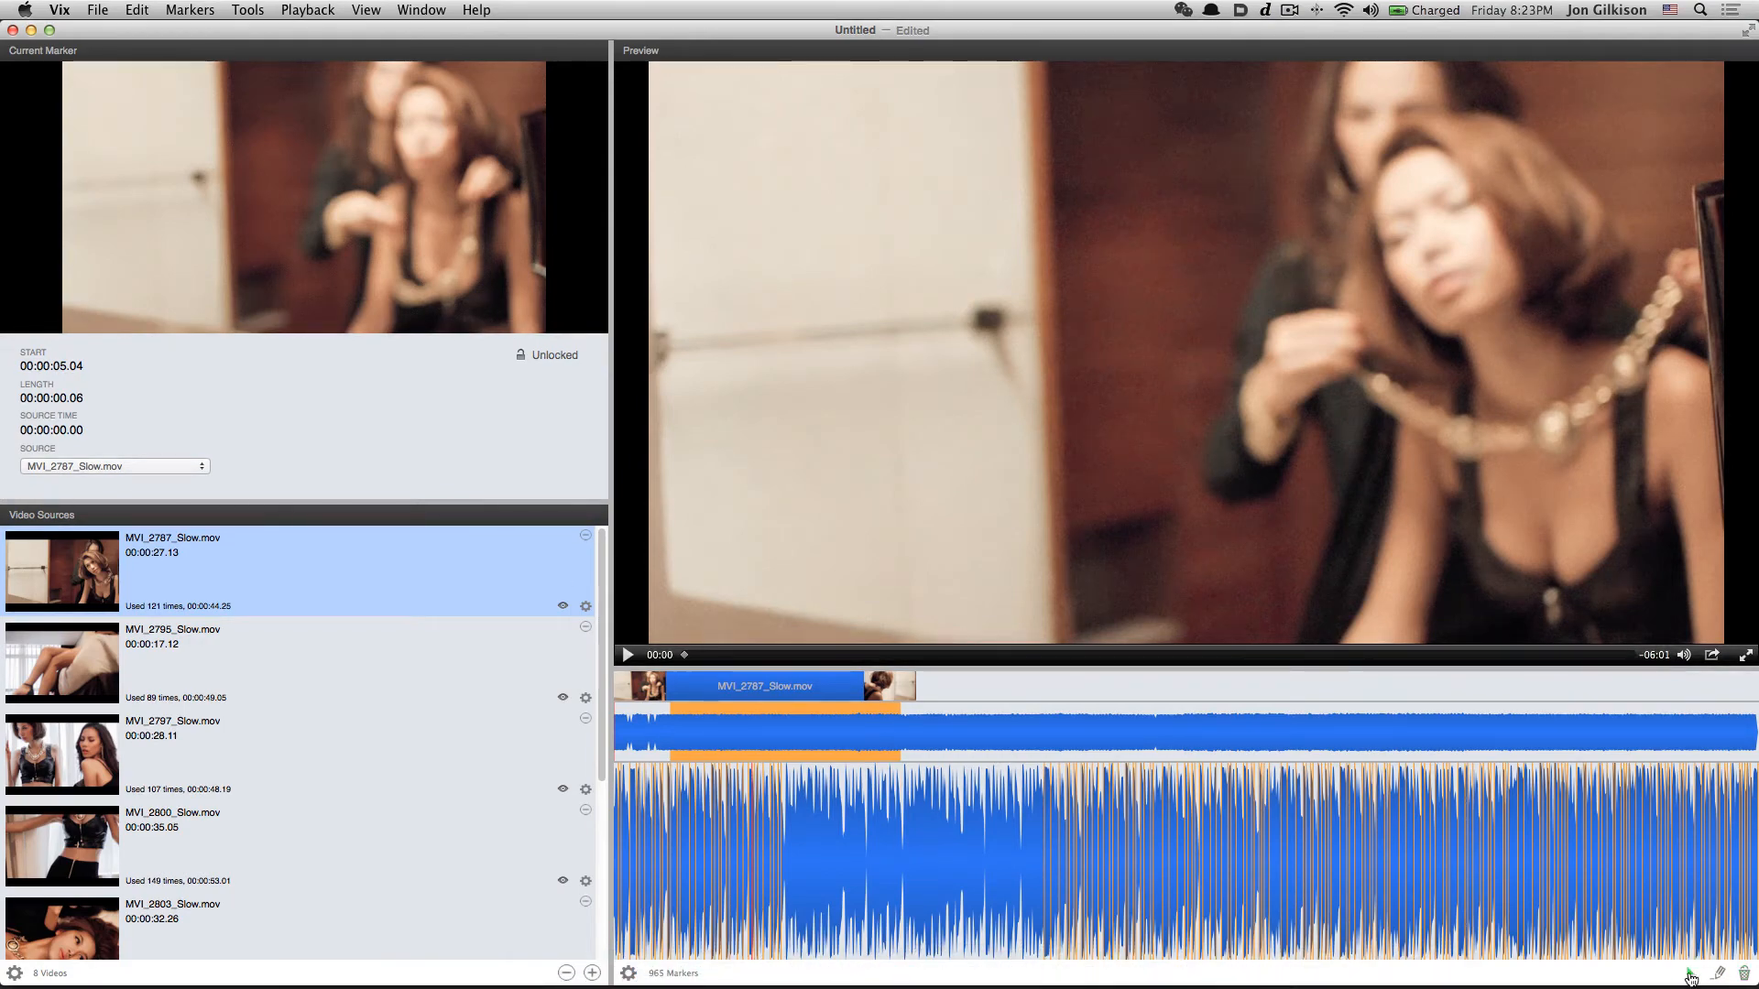
Play the preview from the long marker starting at 00:00:28.09 and pause at about 00:52
{"action": "left_click", "coordinate": [918, 850]}
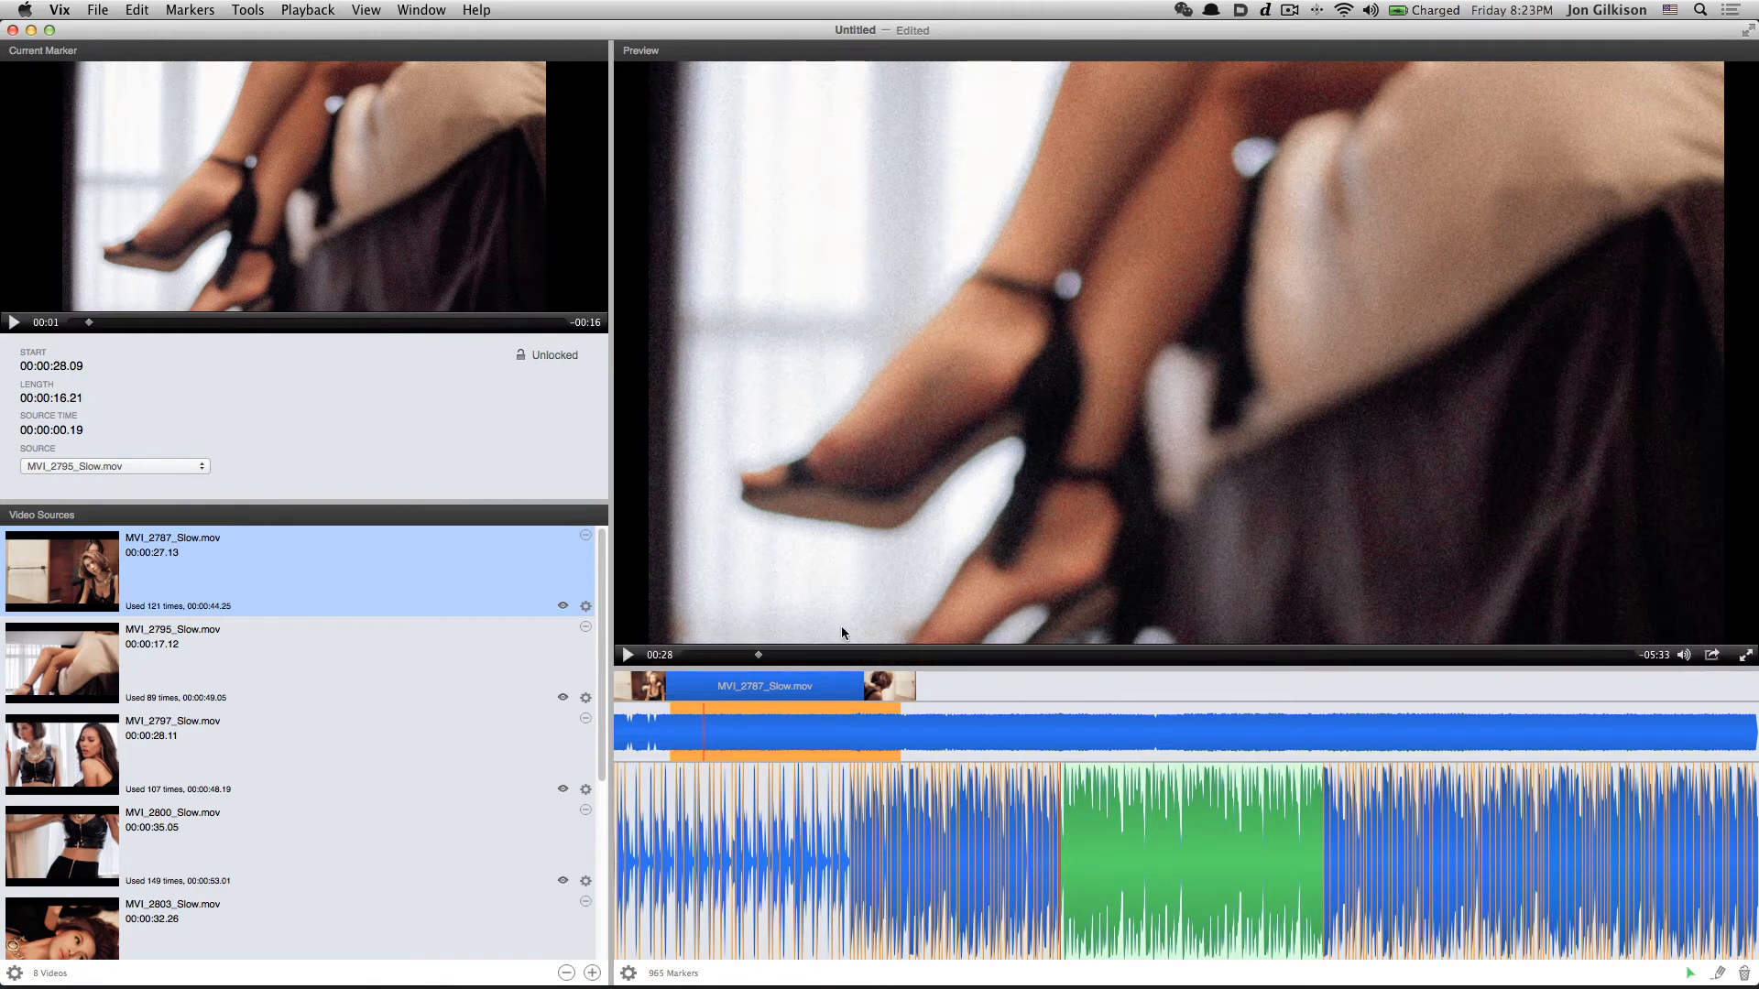
{"action": "left_click", "coordinate": [625, 655]}
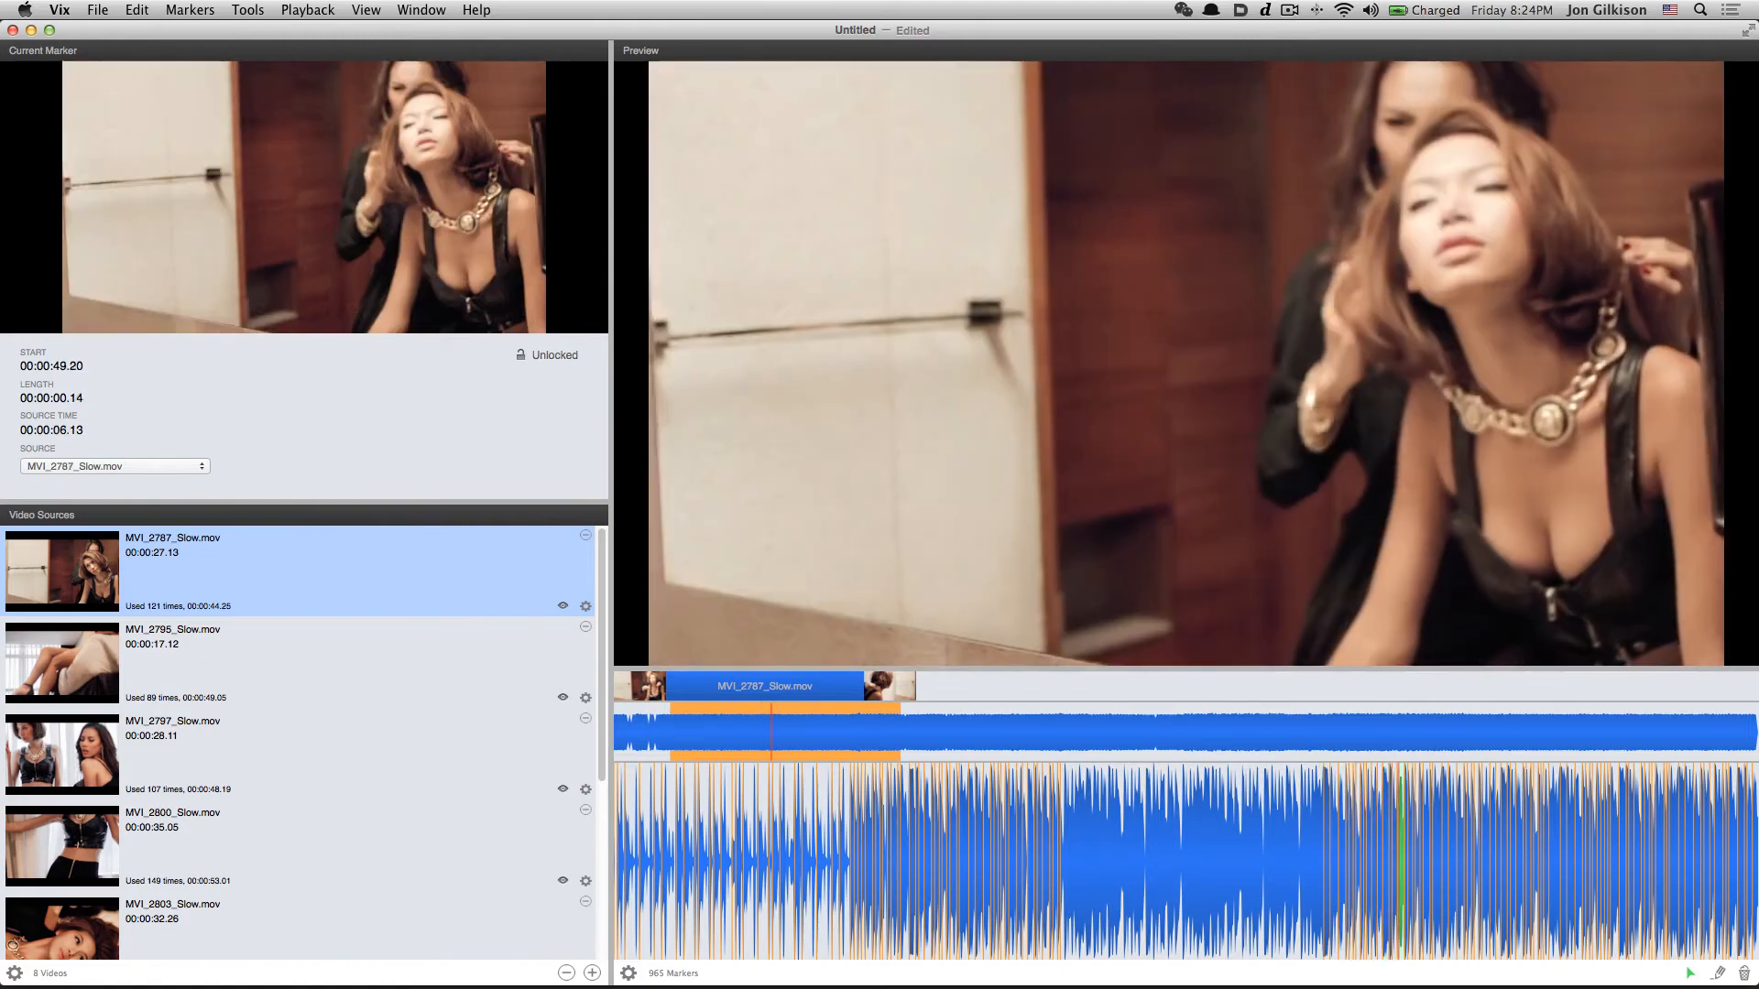
{"action": "mouse_move", "coordinate": [911, 495]}
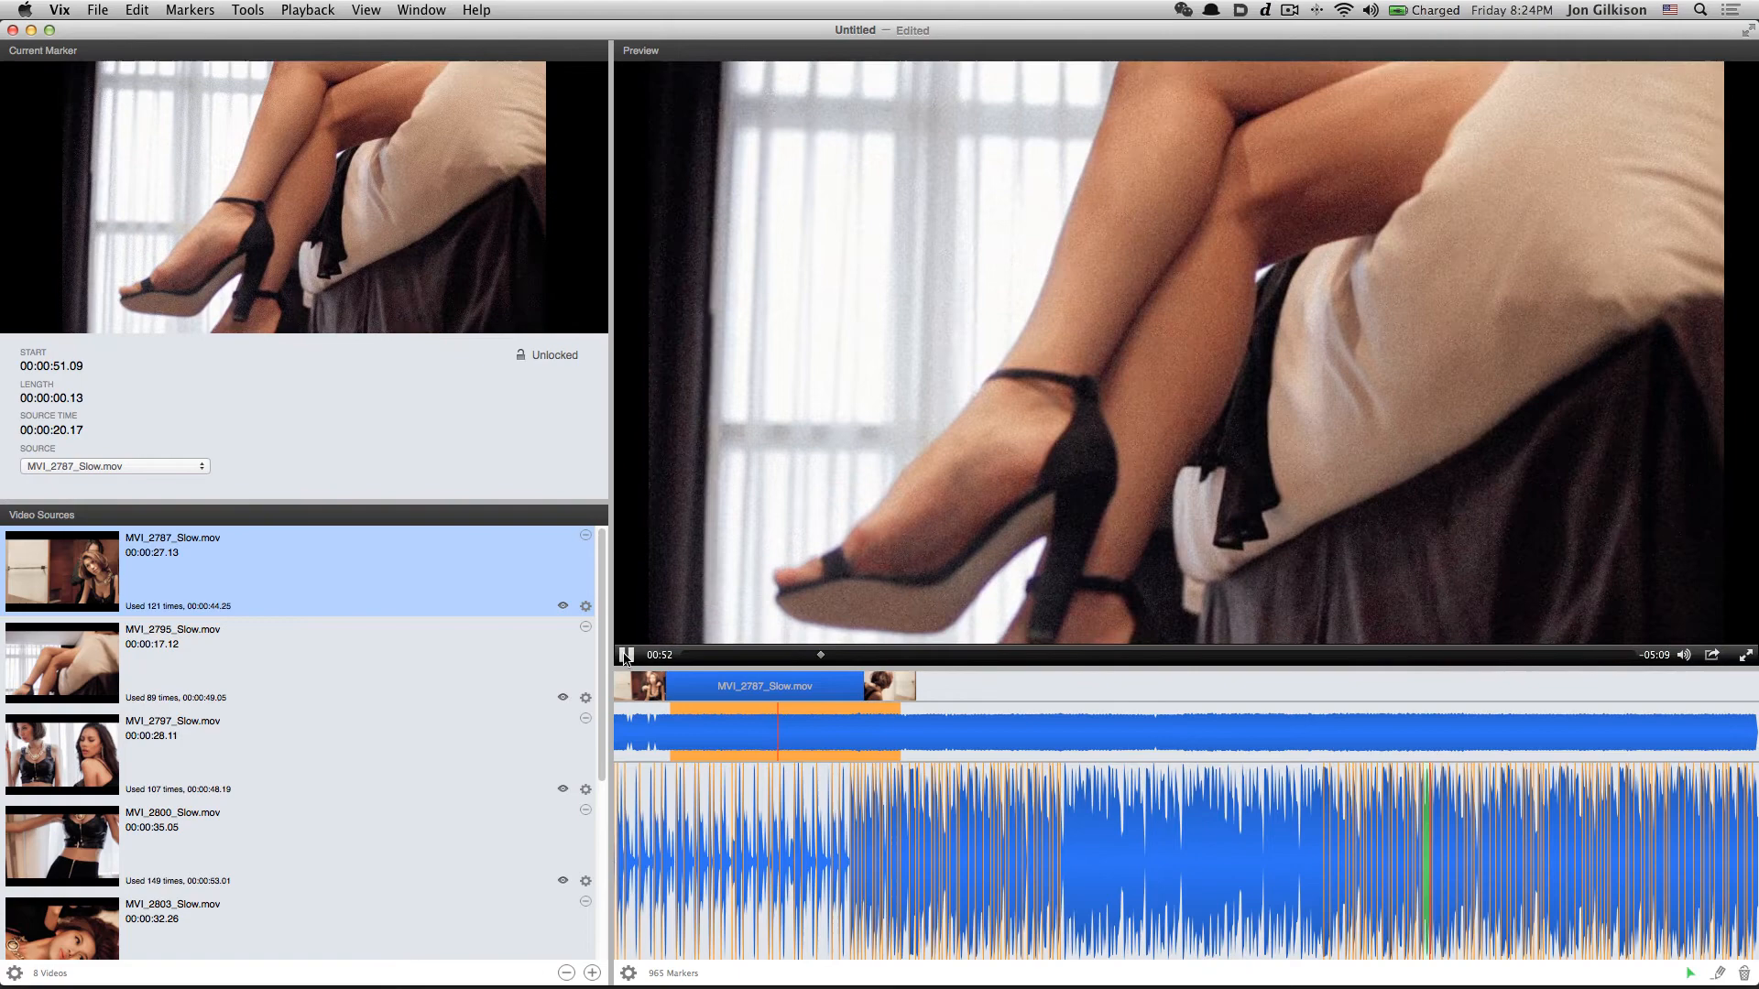
{"action": "left_click", "coordinate": [626, 655]}
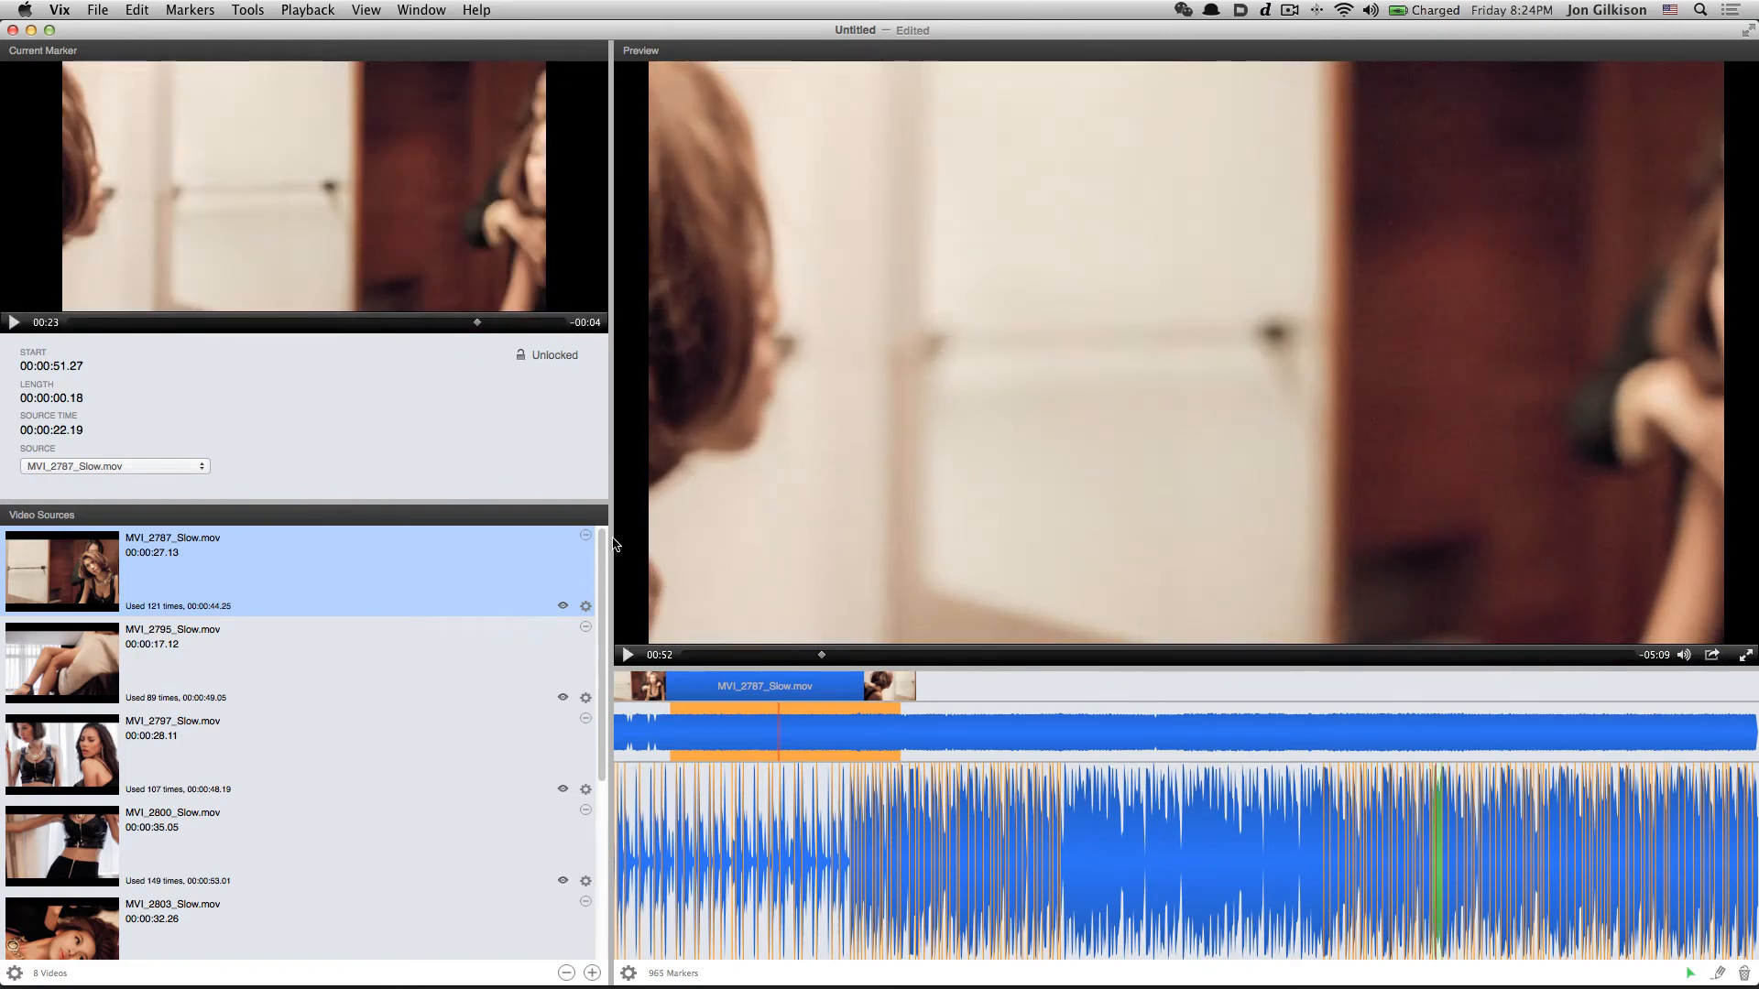
Review the complete list of video sources and return the preview to the beginning
{"action": "left_click_drag", "start_coordinate": [601, 541], "coordinate": [599, 784]}
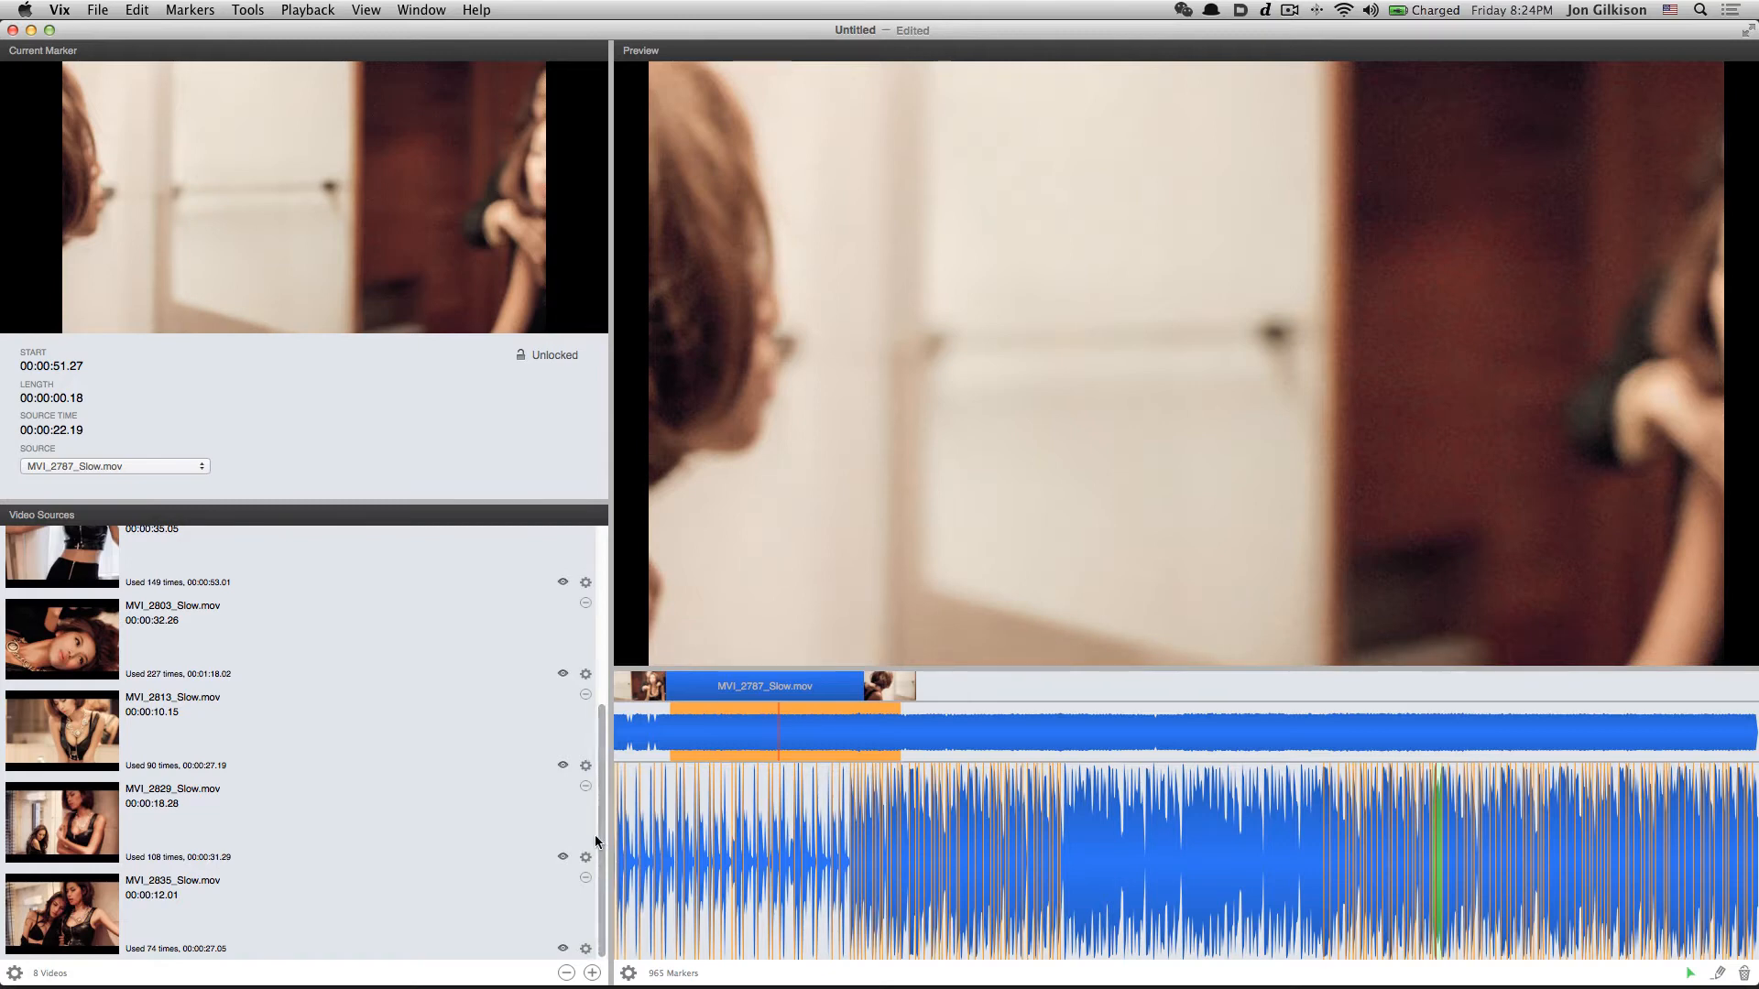
{"action": "scroll", "coordinate": [607, 749], "scroll_direction": "up", "scroll_amount": 3}
{"action": "scroll", "coordinate": [607, 750], "scroll_direction": "up", "scroll_amount": 4}
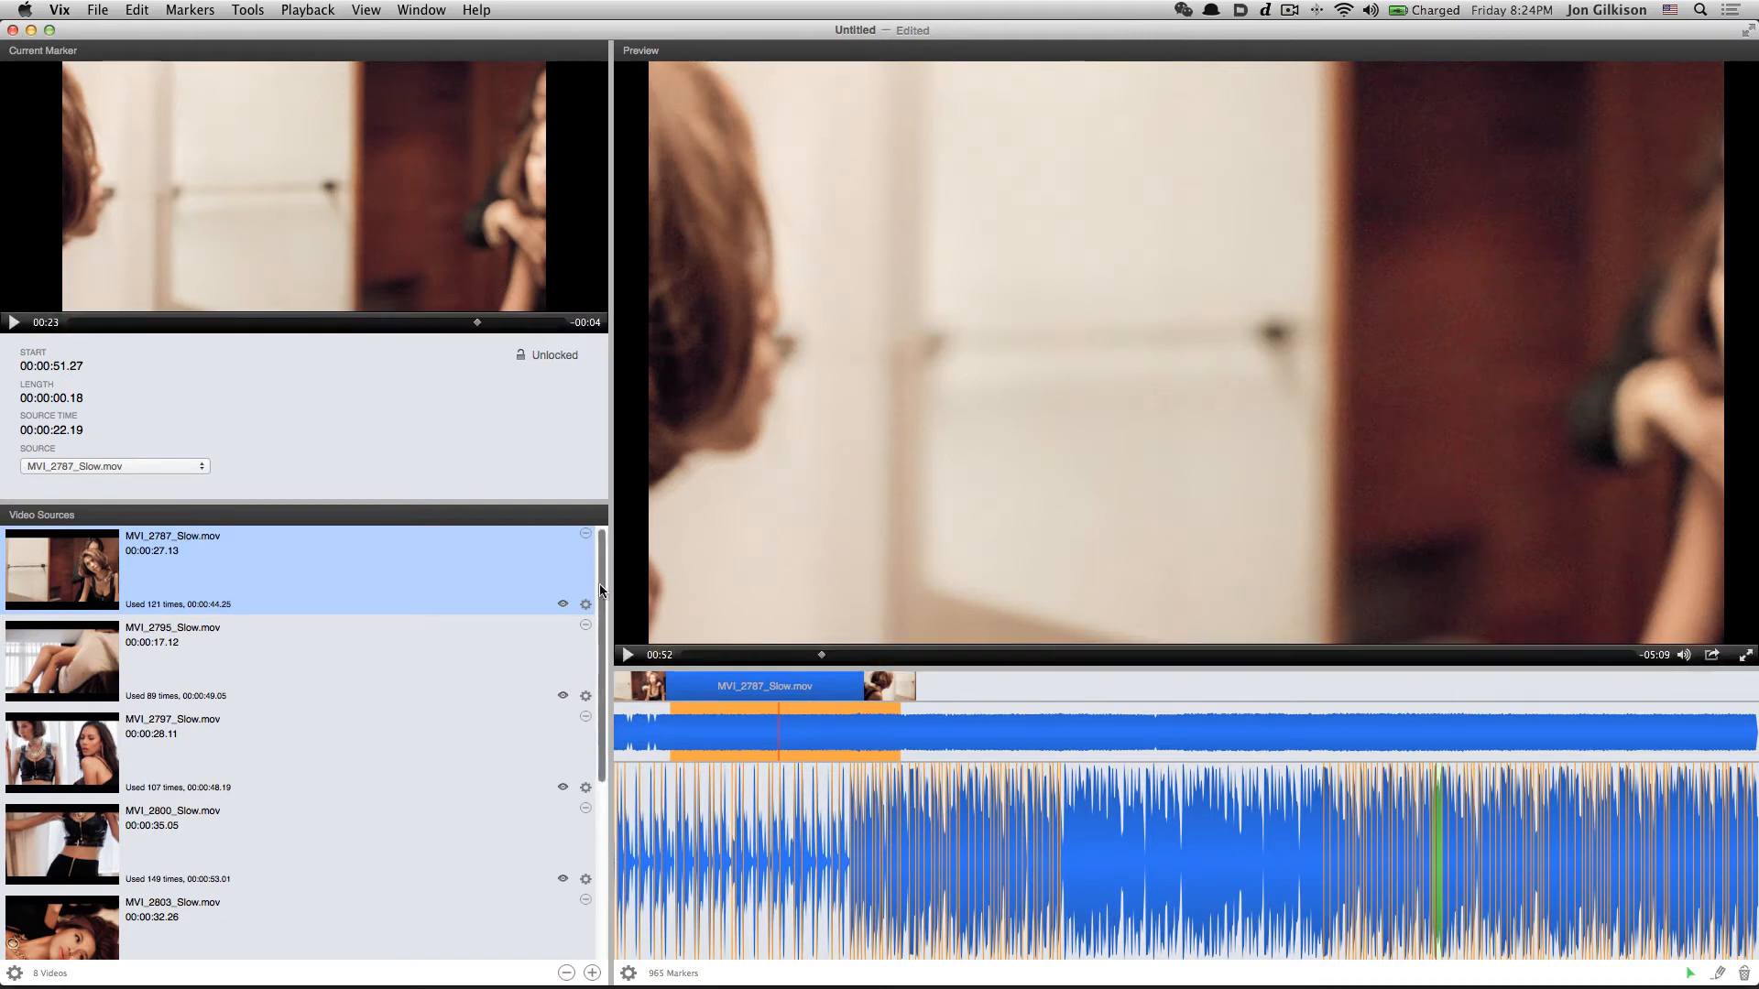
{"action": "scroll", "coordinate": [599, 584], "scroll_direction": "down", "scroll_amount": 5}
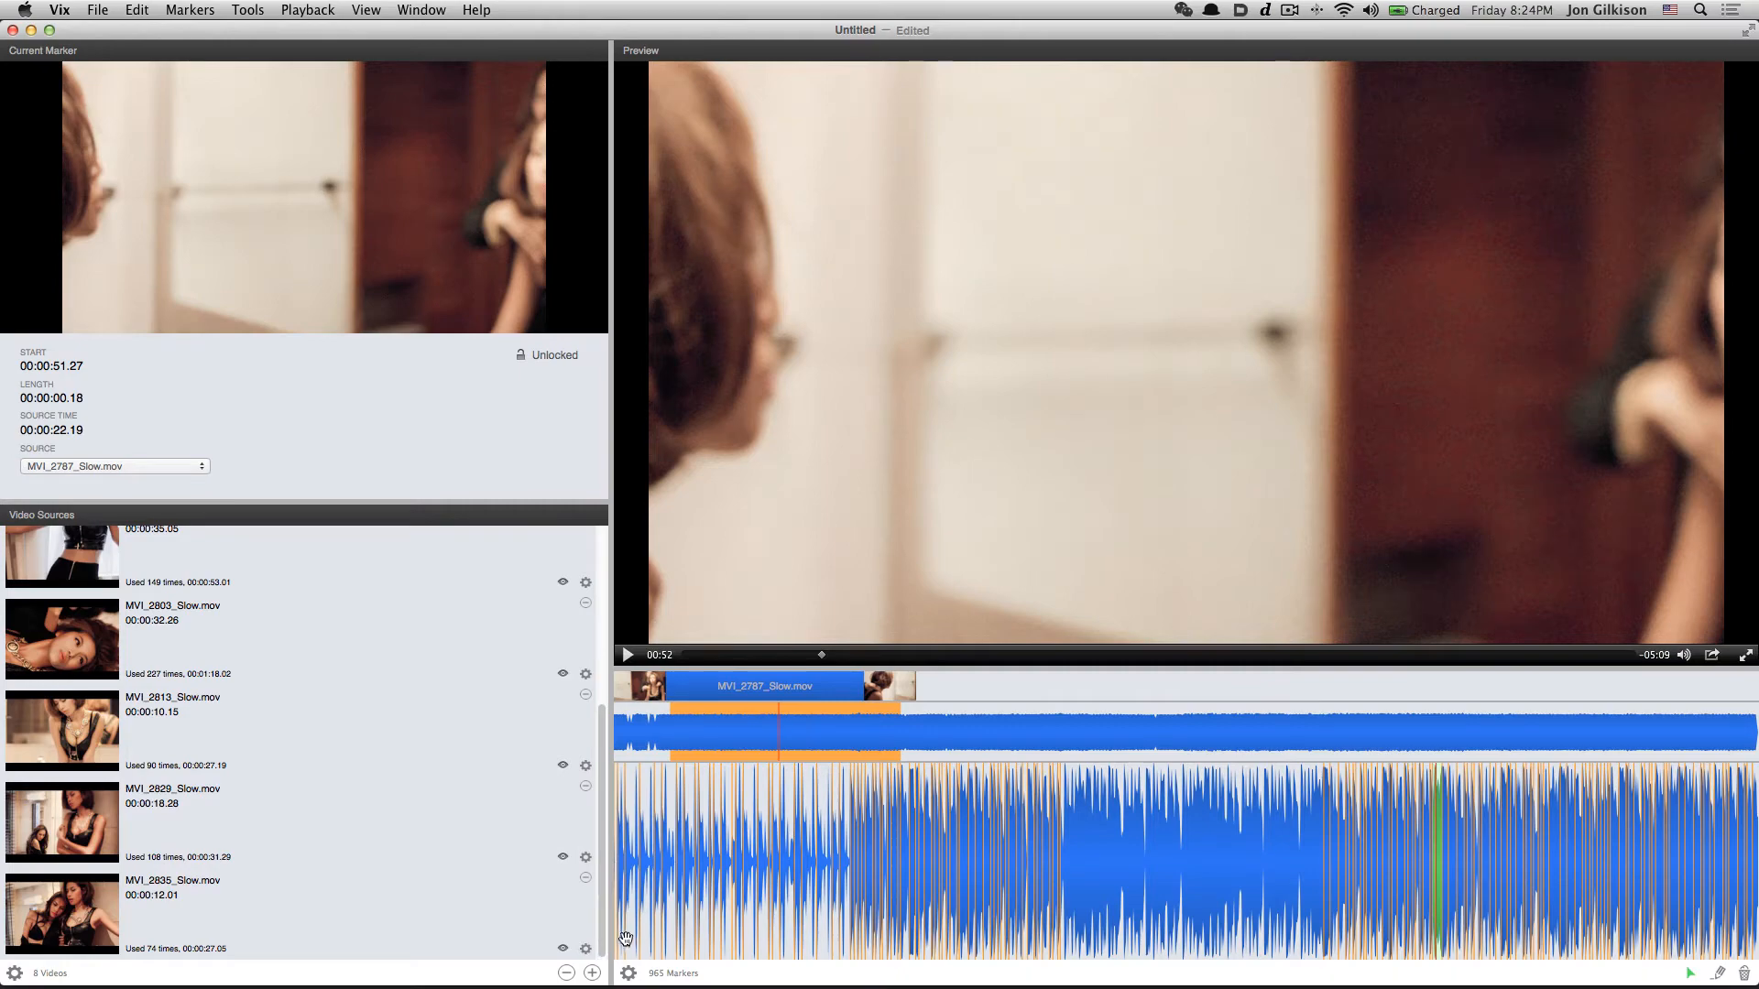
{"action": "scroll", "coordinate": [568, 702], "scroll_direction": "up", "scroll_amount": 5}
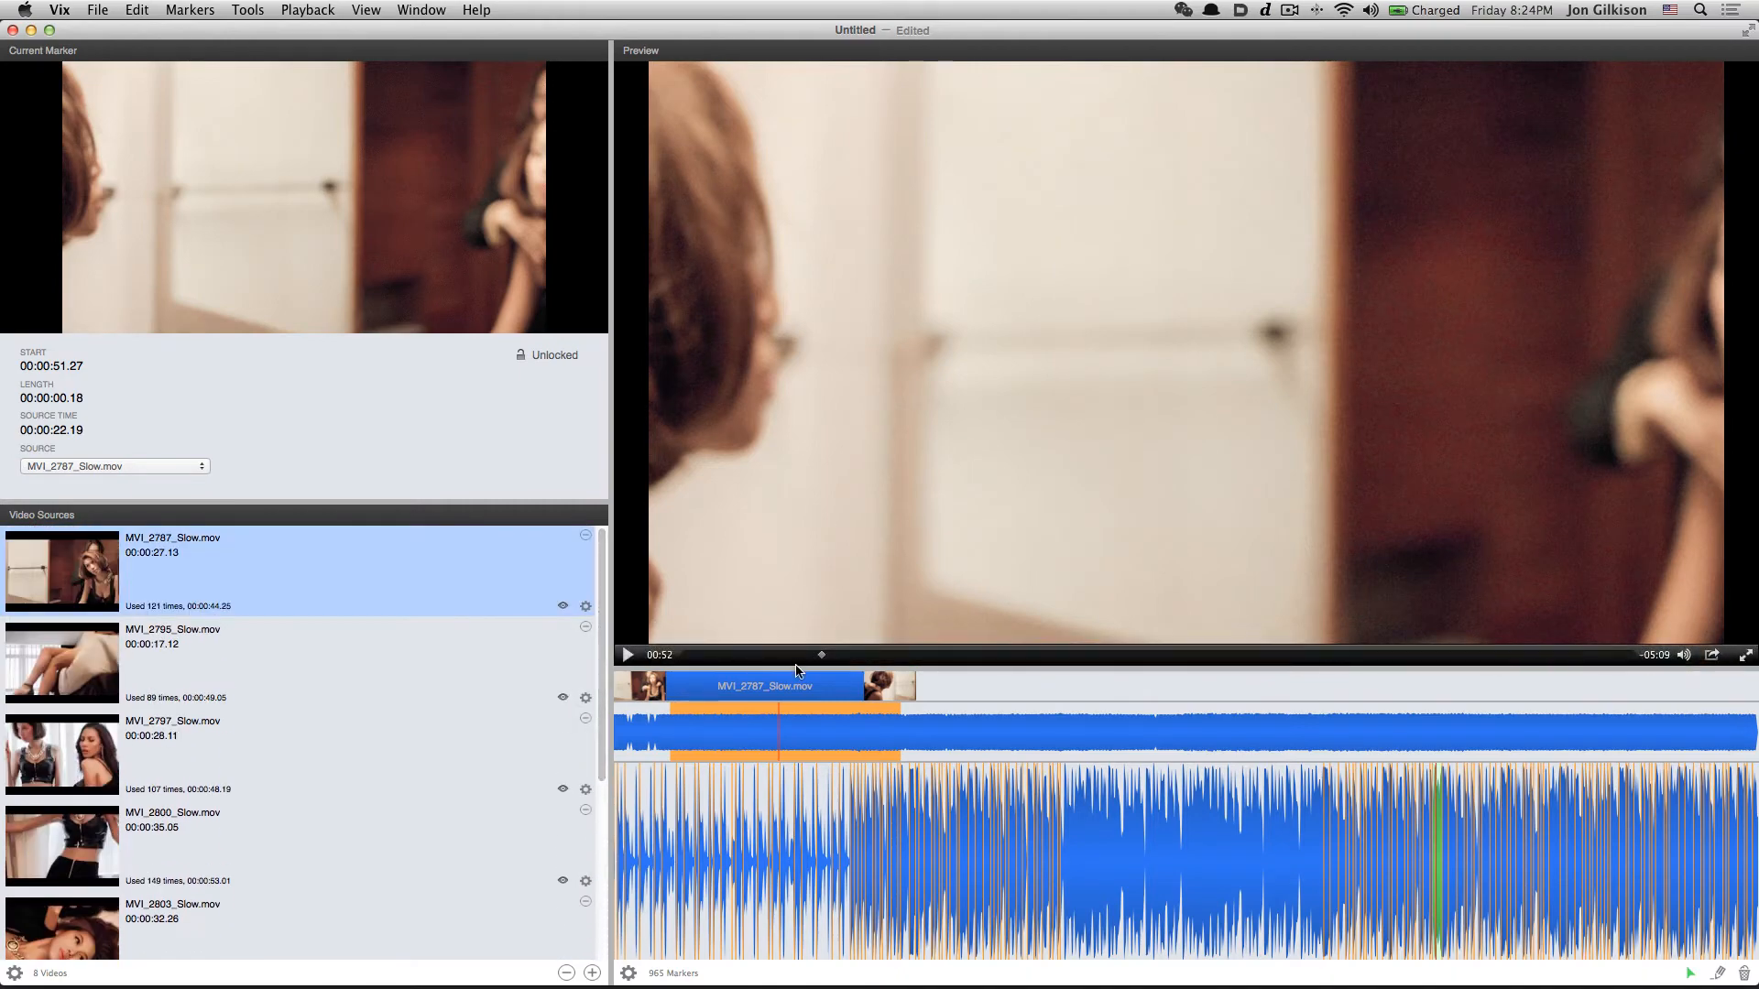
{"action": "mouse_move", "coordinate": [818, 654]}
{"action": "left_mouse_down"}
{"action": "mouse_move", "coordinate": [672, 643]}
{"action": "mouse_move", "coordinate": [1645, 612]}
{"action": "mouse_move", "coordinate": [916, 693]}
{"action": "mouse_move", "coordinate": [717, 691]}
{"action": "mouse_move", "coordinate": [1257, 700]}
{"action": "mouse_move", "coordinate": [641, 686]}
{"action": "left_mouse_up"}
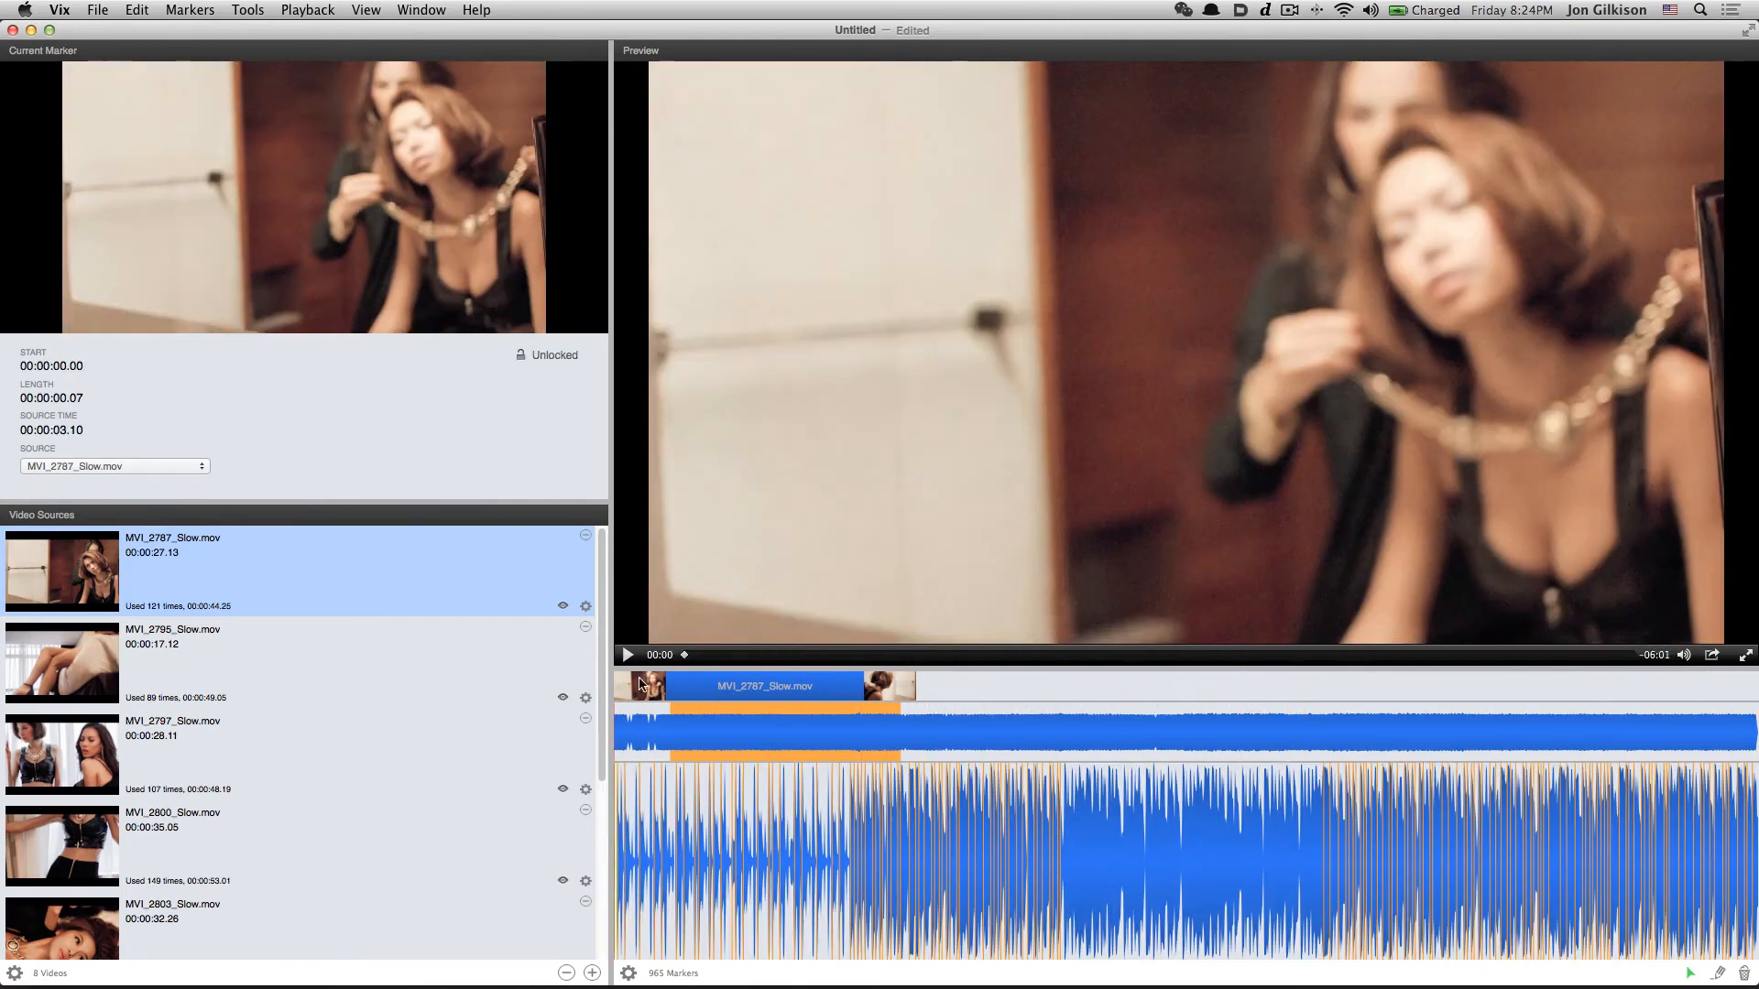
Close the untitled document without saving and create a new empty document filling the screen
{"action": "left_click", "coordinate": [12, 32]}
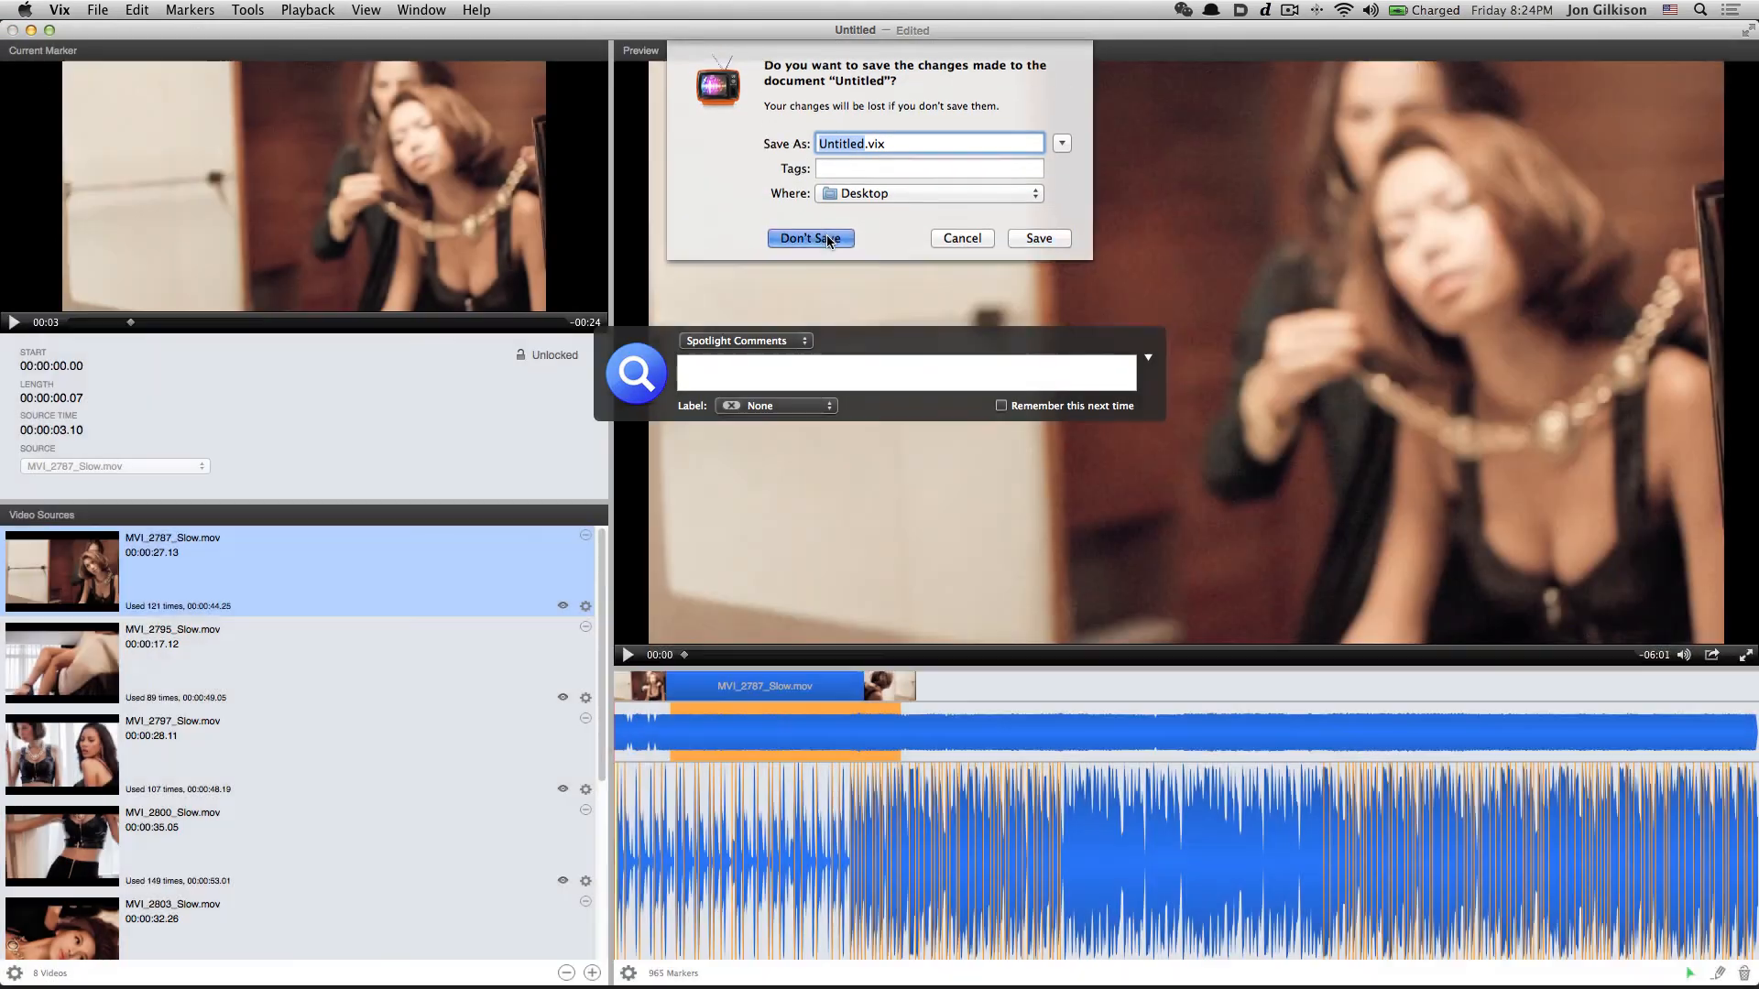
{"action": "left_click", "coordinate": [828, 240]}
{"action": "left_click", "coordinate": [60, 9]}
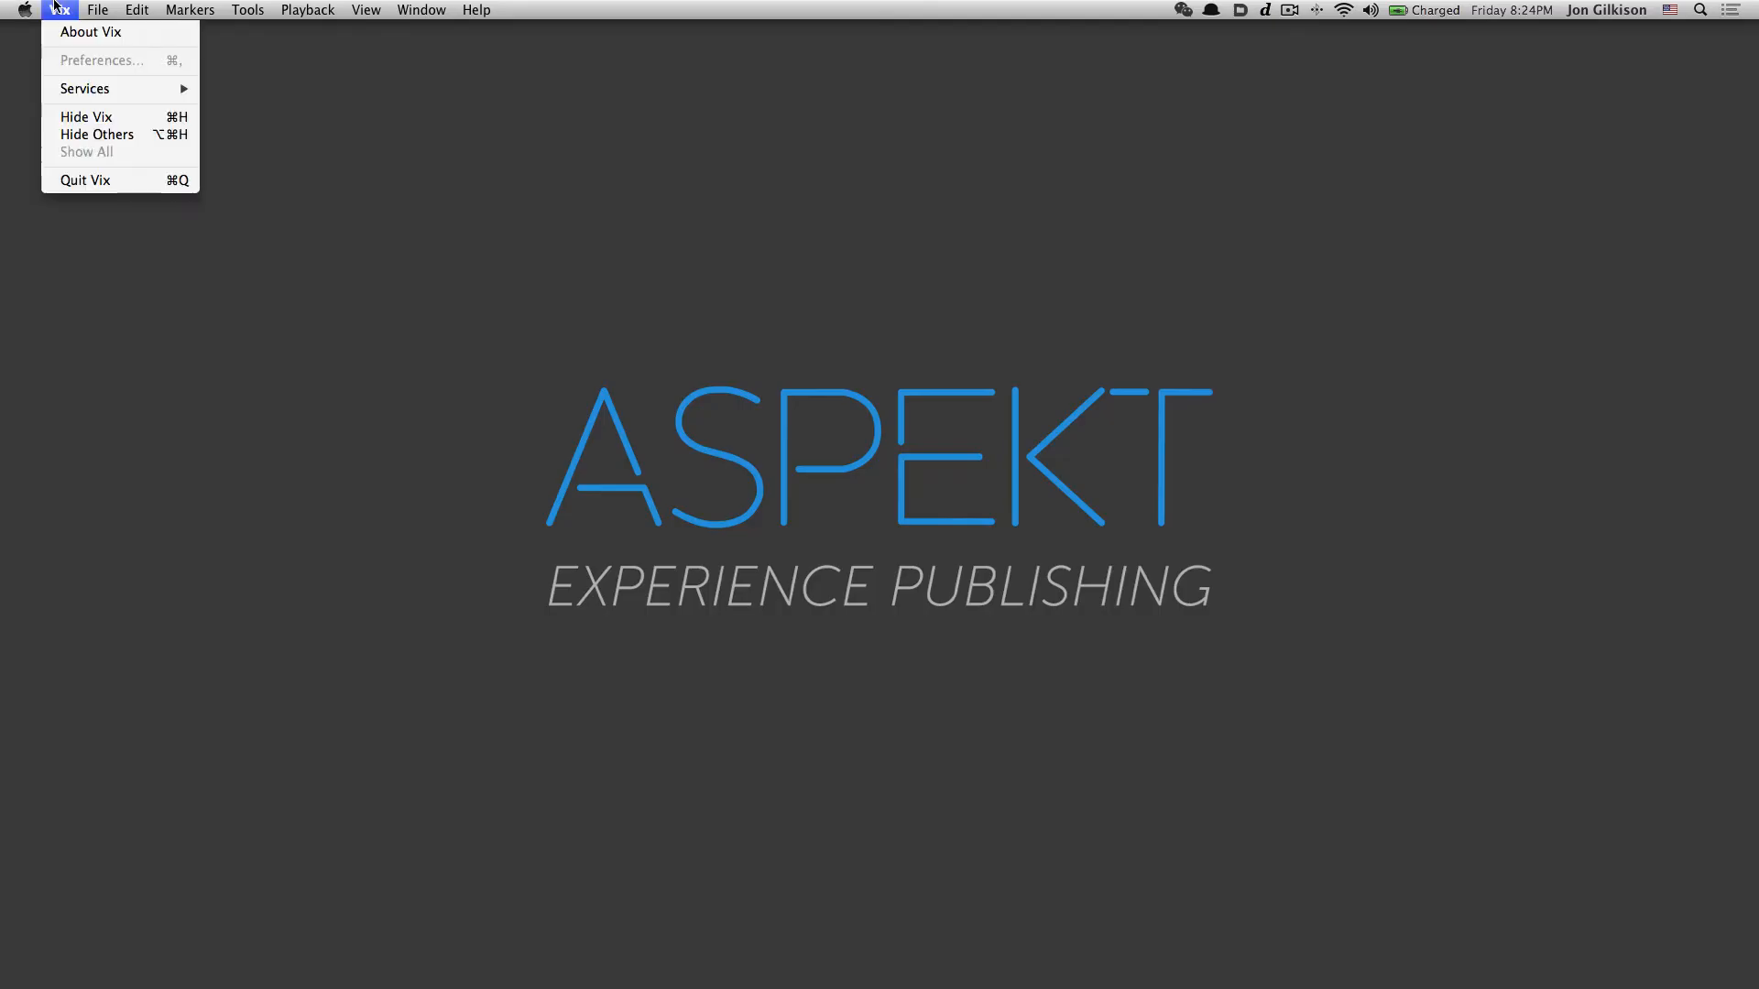
{"action": "left_click", "coordinate": [94, 33]}
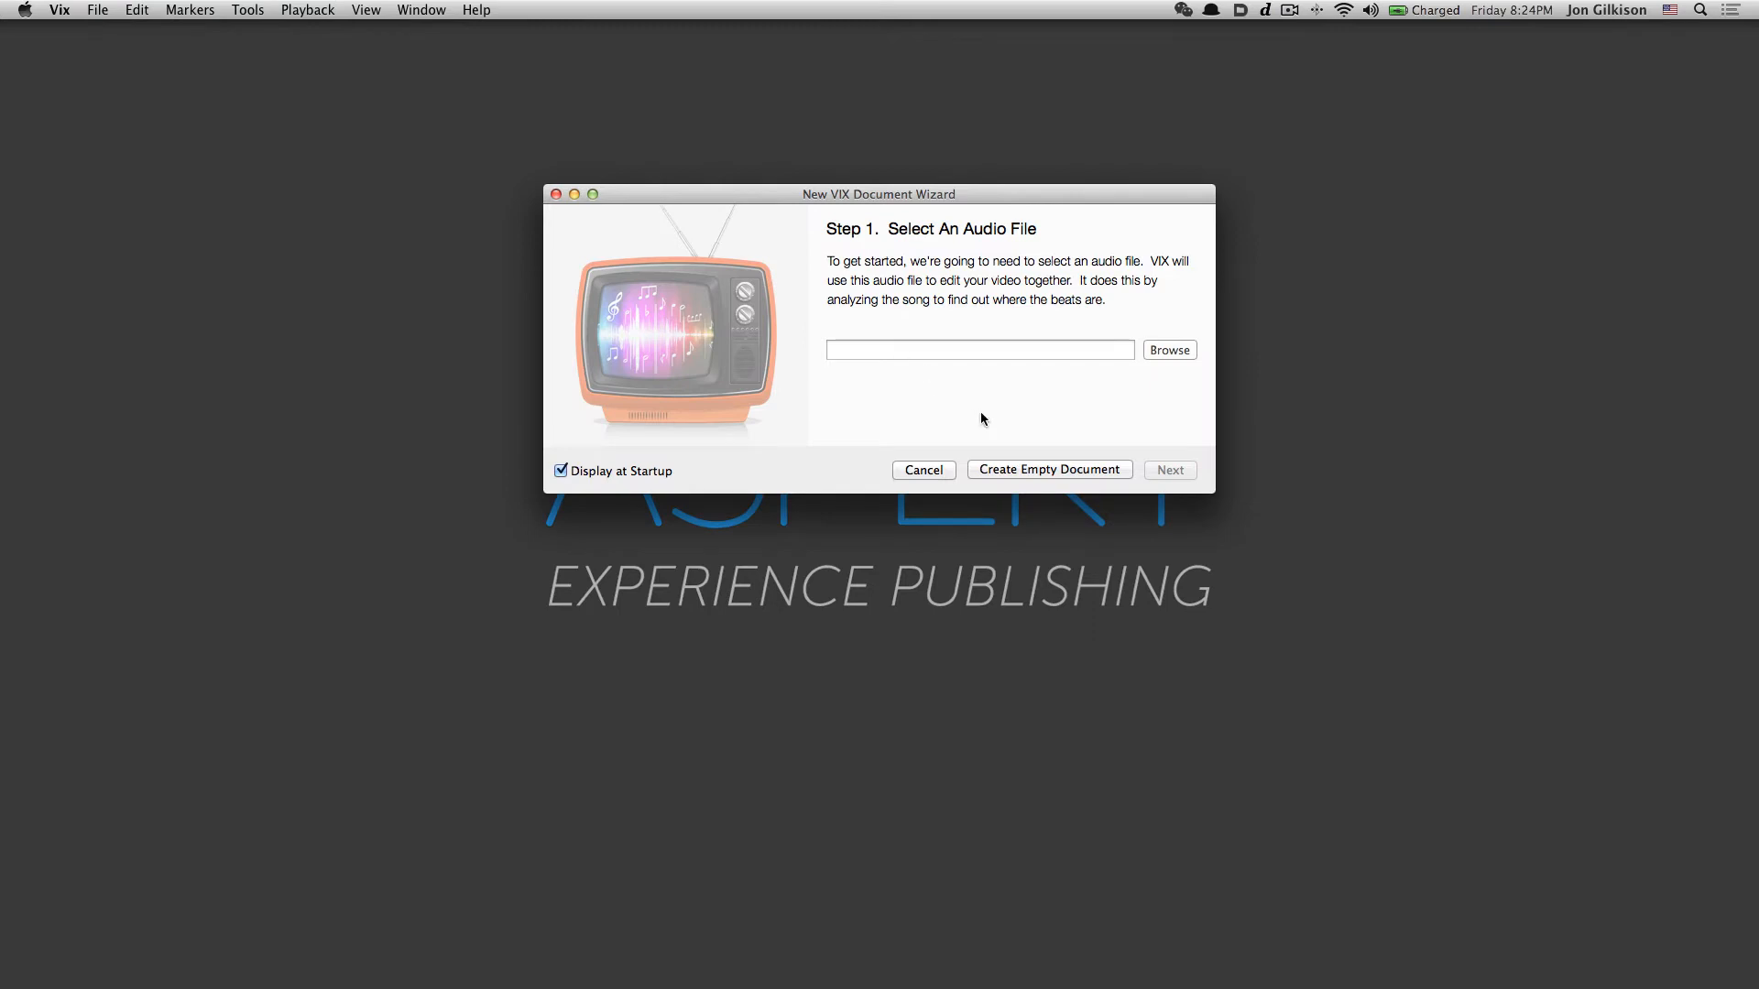
{"action": "left_click", "coordinate": [1026, 476]}
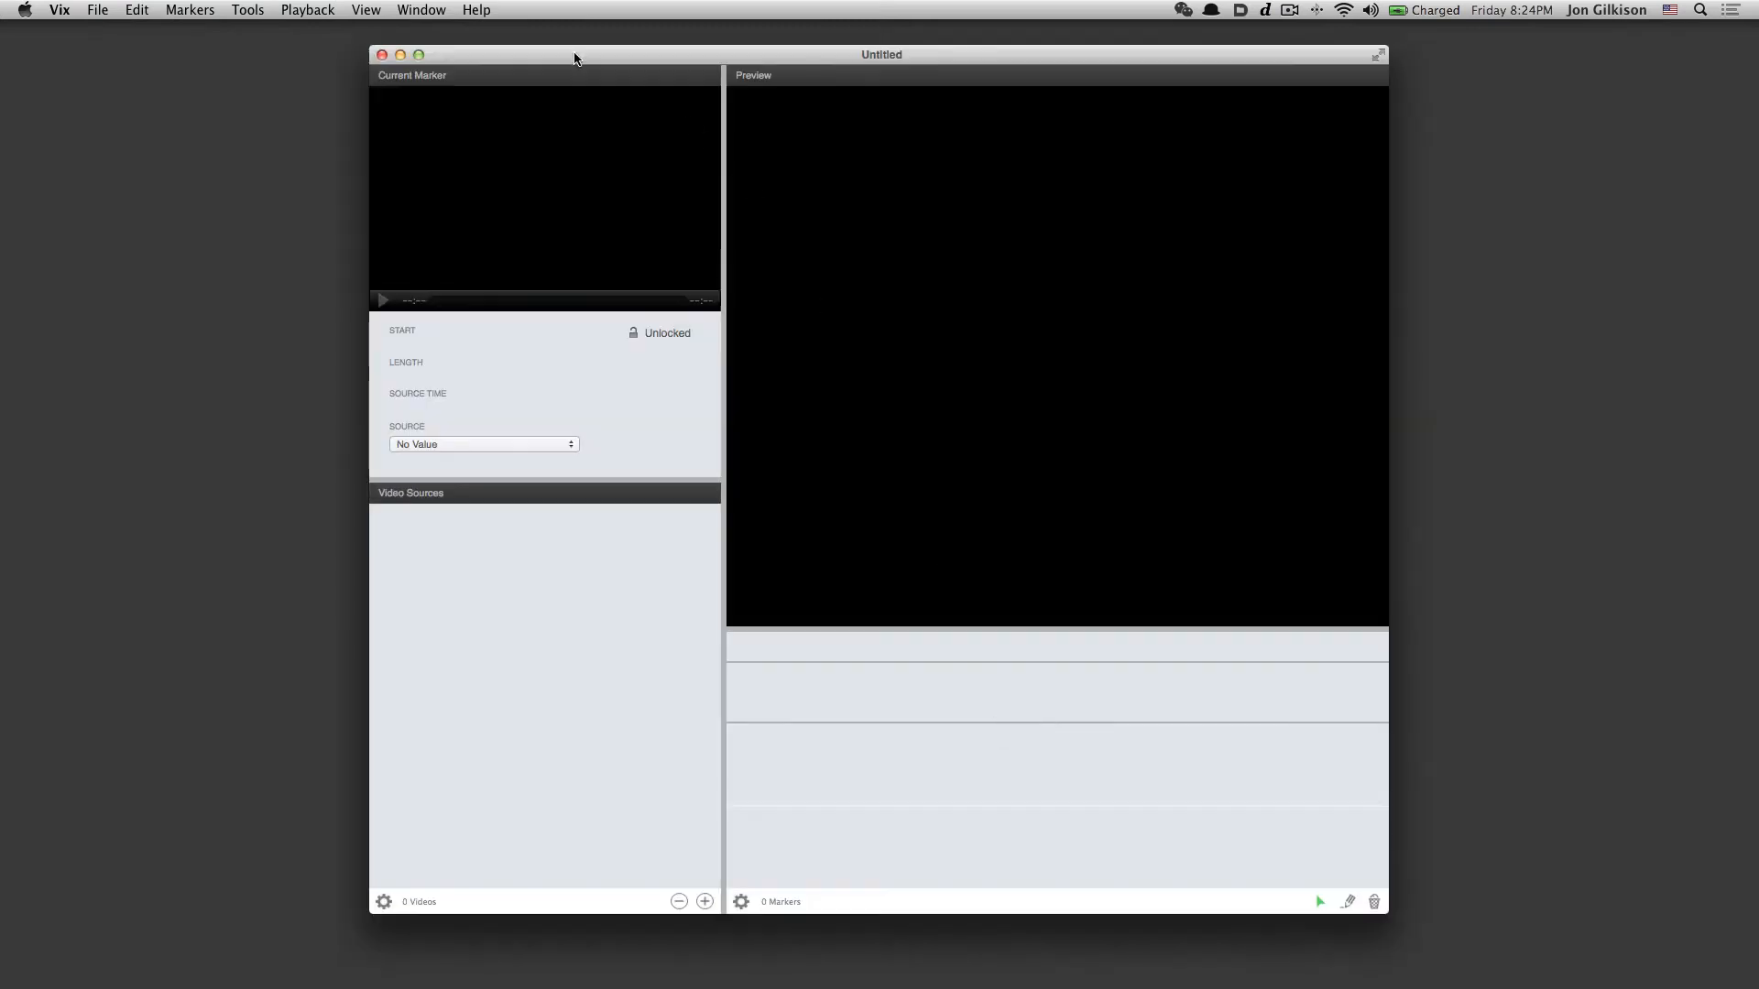
{"action": "left_click", "coordinate": [420, 56]}
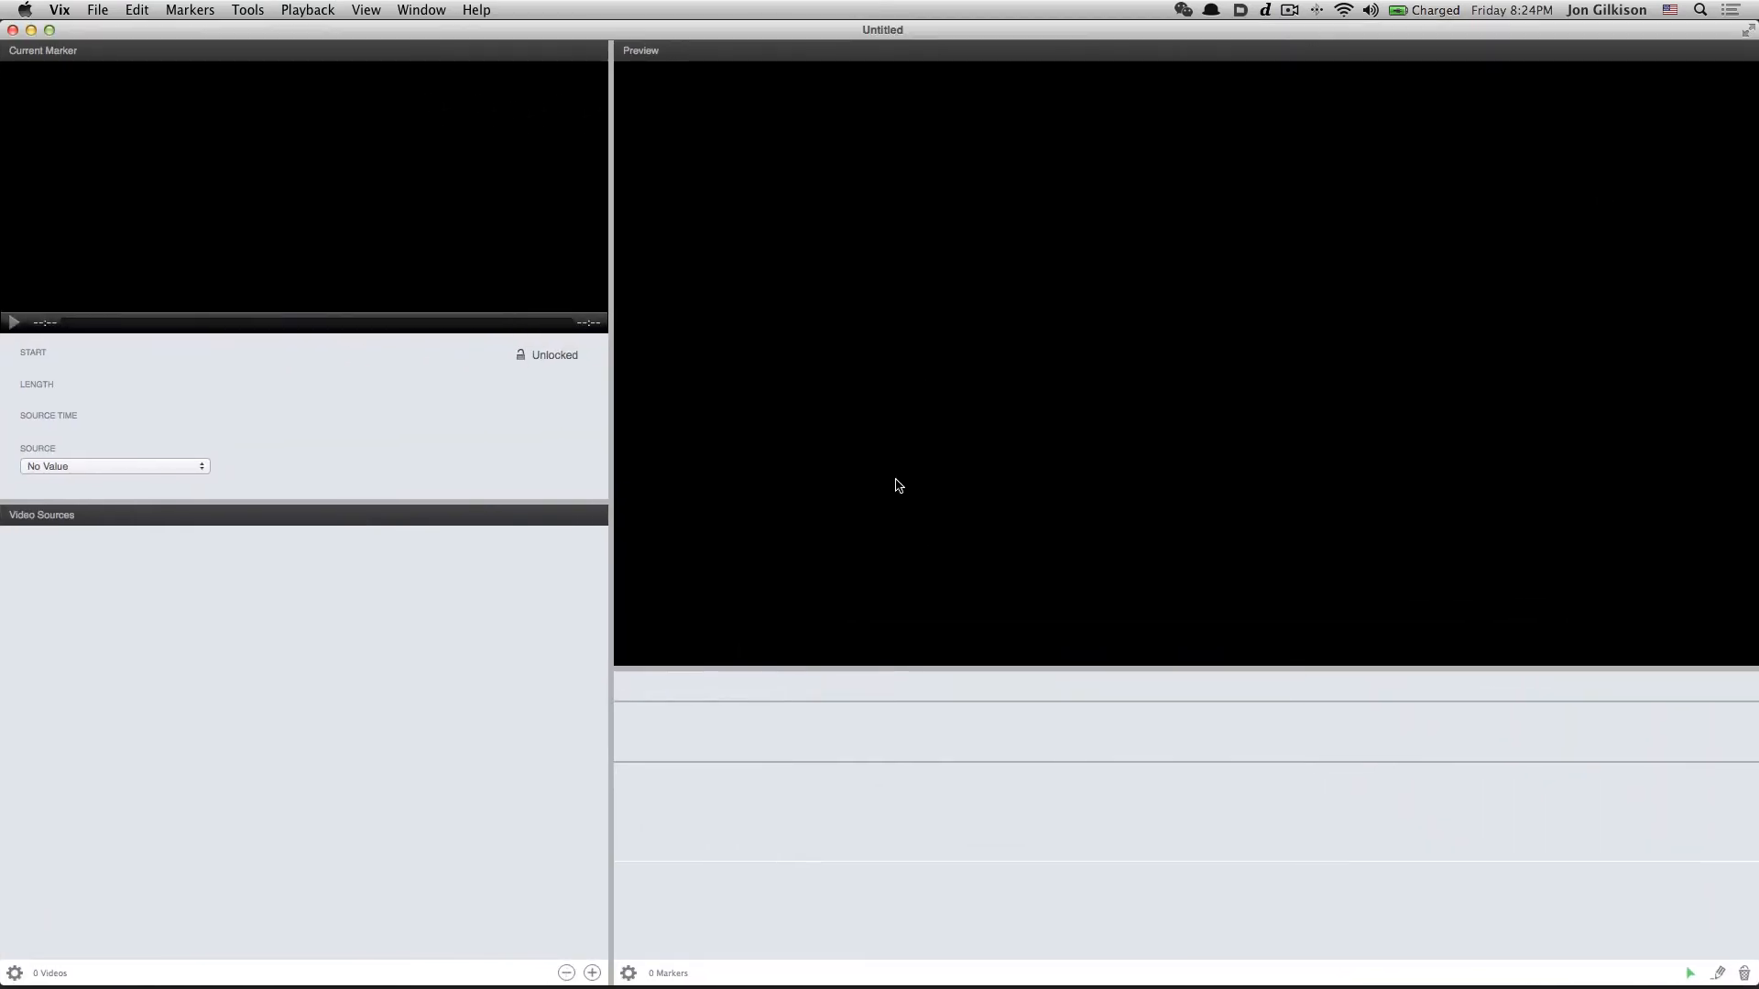
Load the "02 Butterfly" .m4a song from the Treated Videos folder as the document's audio
{"action": "left_click", "coordinate": [101, 10]}
{"action": "left_click", "coordinate": [127, 141]}
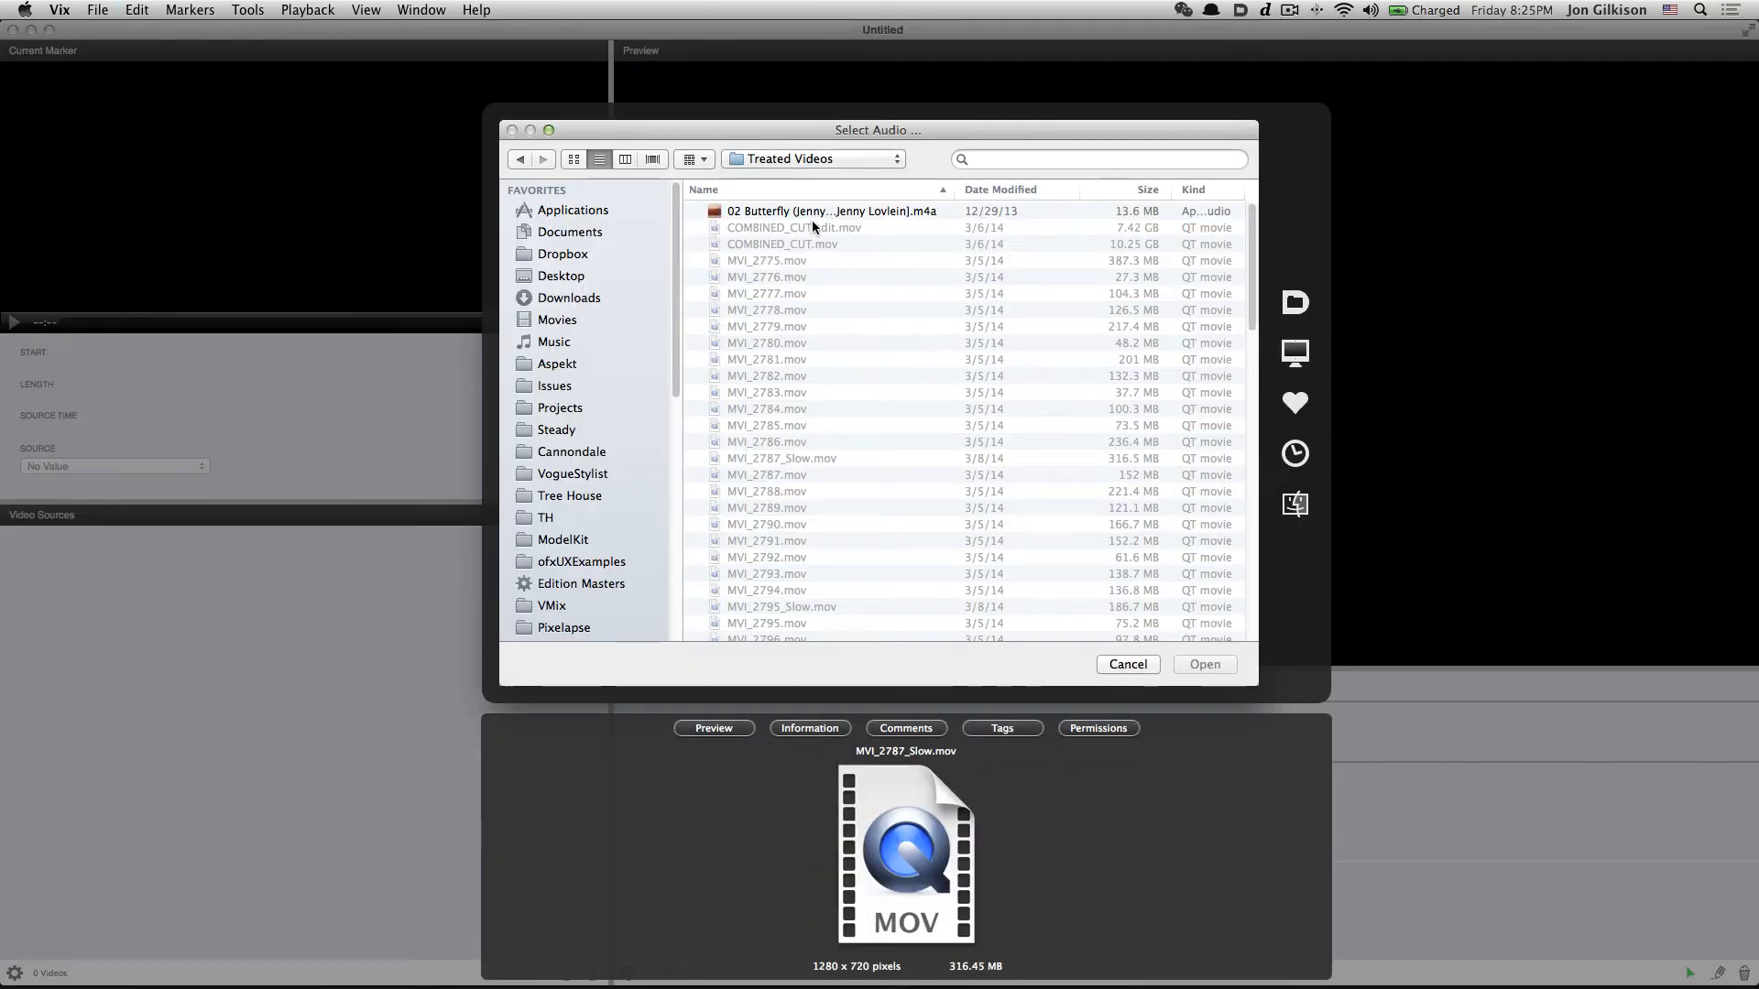
{"action": "left_click", "coordinate": [812, 211]}
{"action": "double_click", "coordinate": [812, 212]}
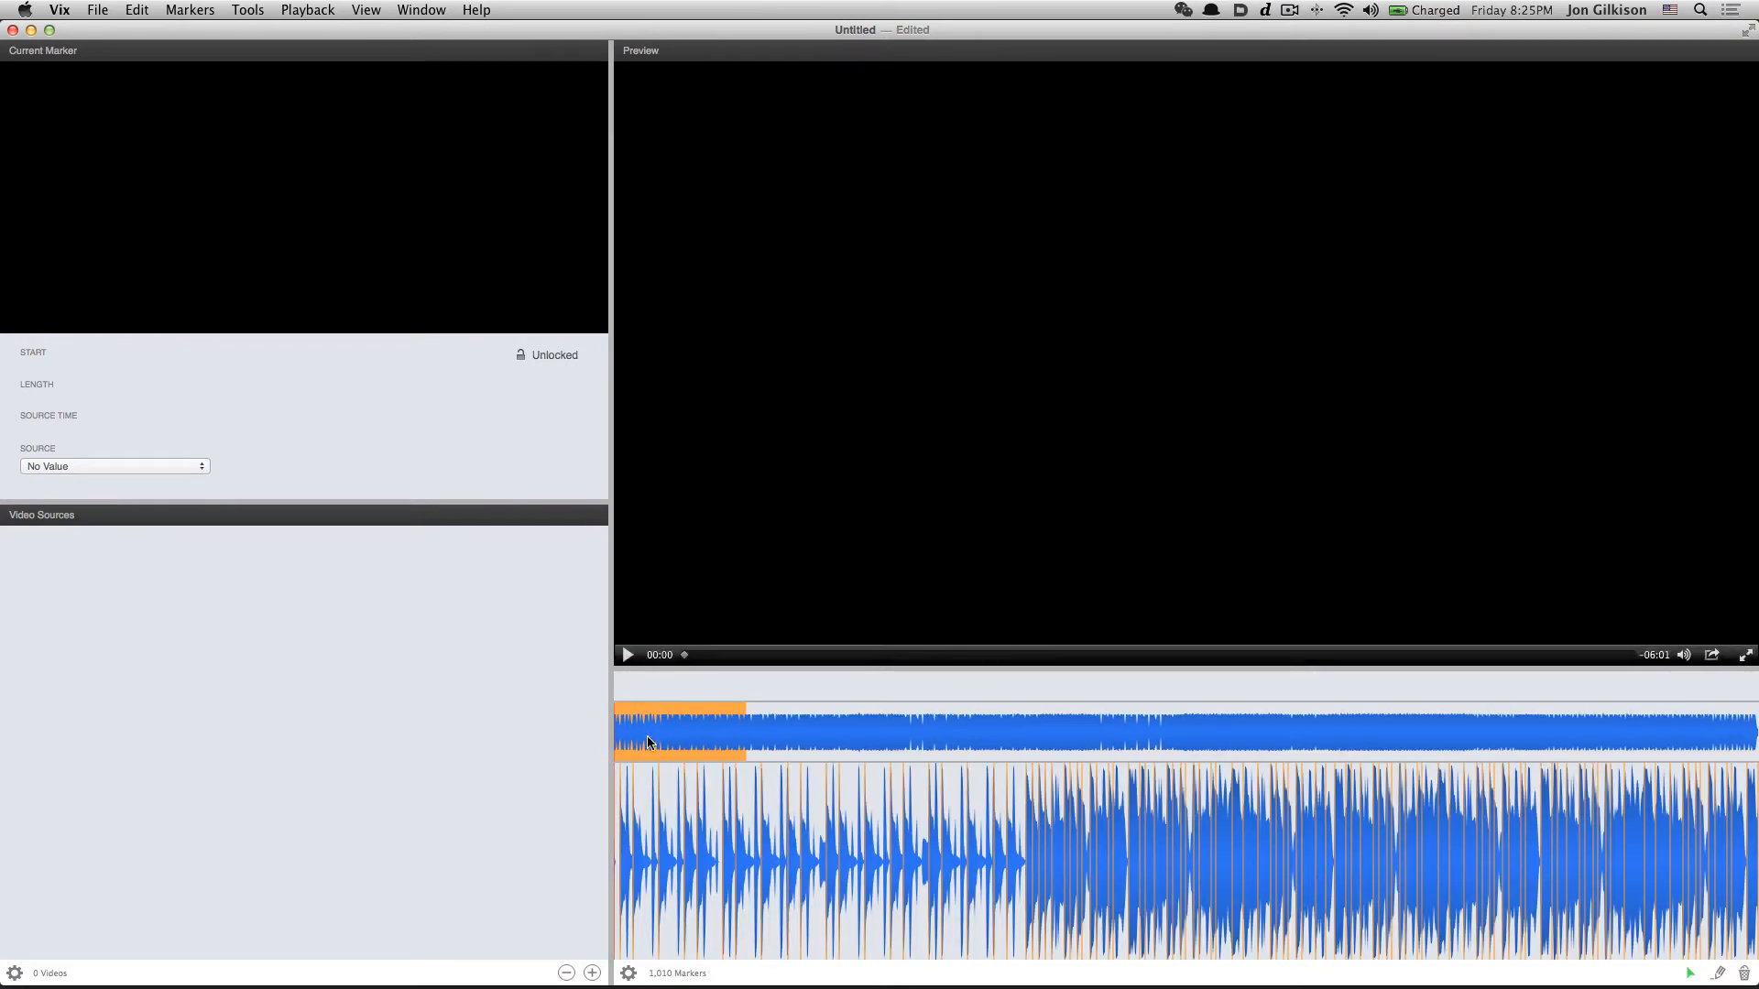
Re-run the beat detector on the loaded song and start playback to check the new markers
{"action": "left_click_drag", "start_coordinate": [676, 736], "coordinate": [670, 909]}
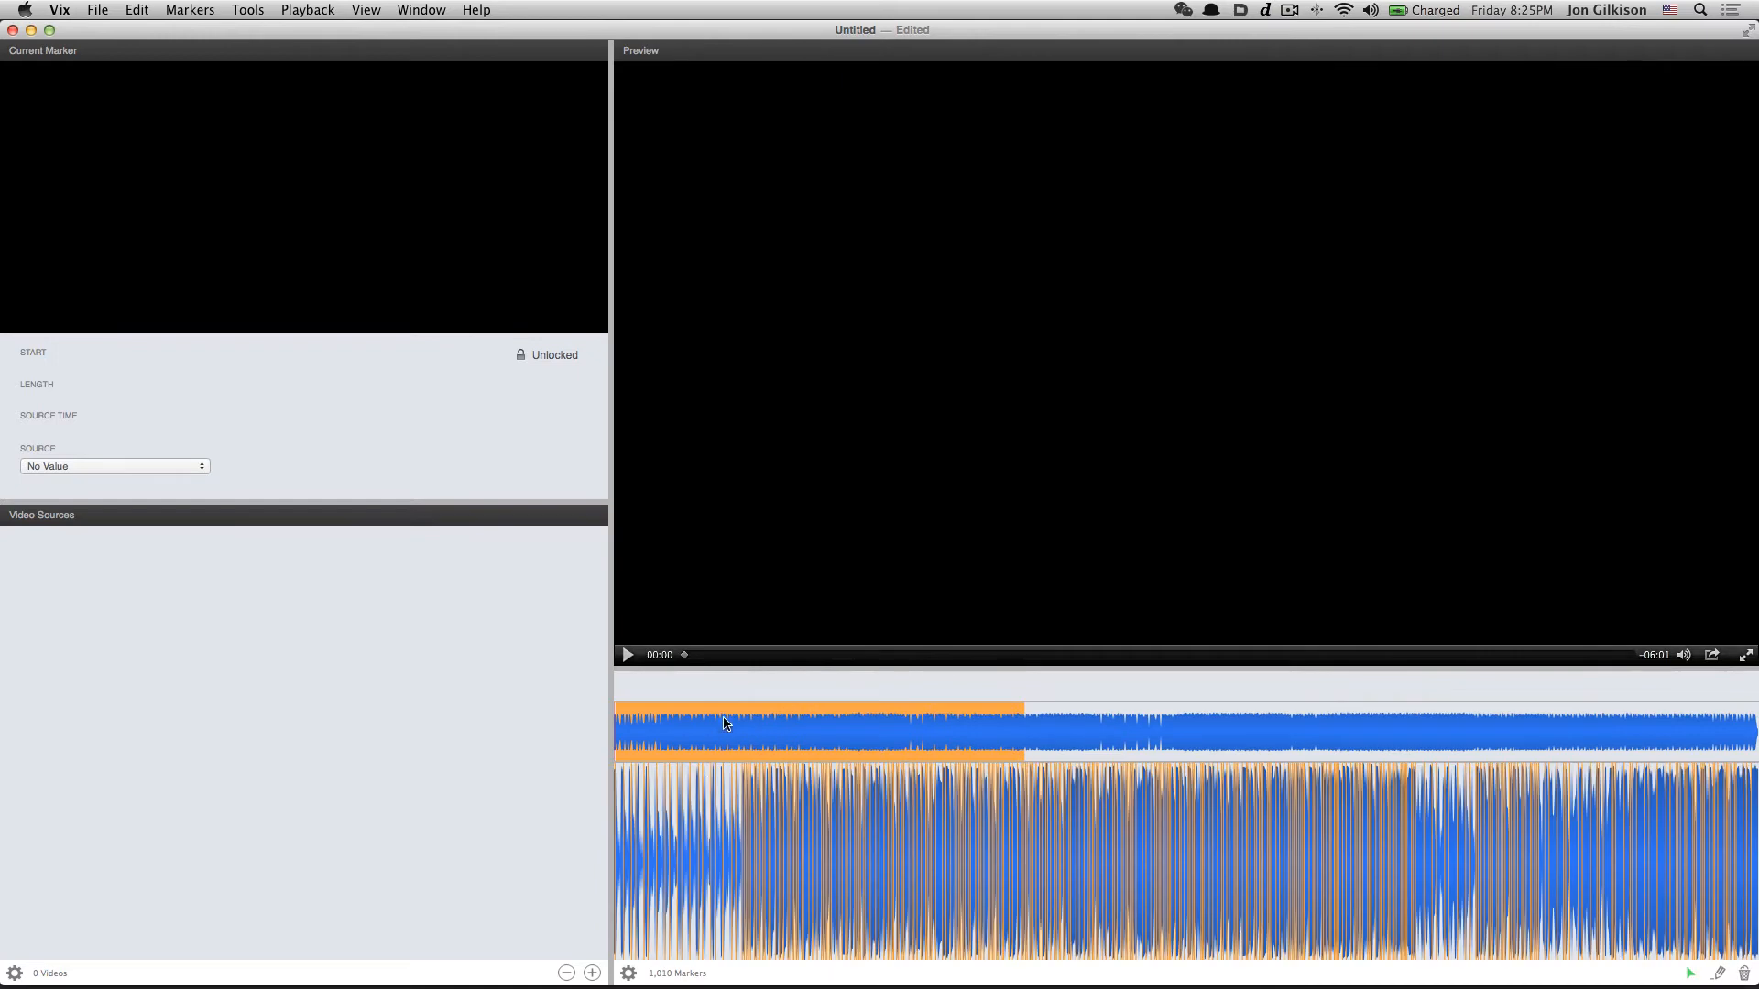
{"action": "left_click_drag", "start_coordinate": [724, 723], "coordinate": [723, 495]}
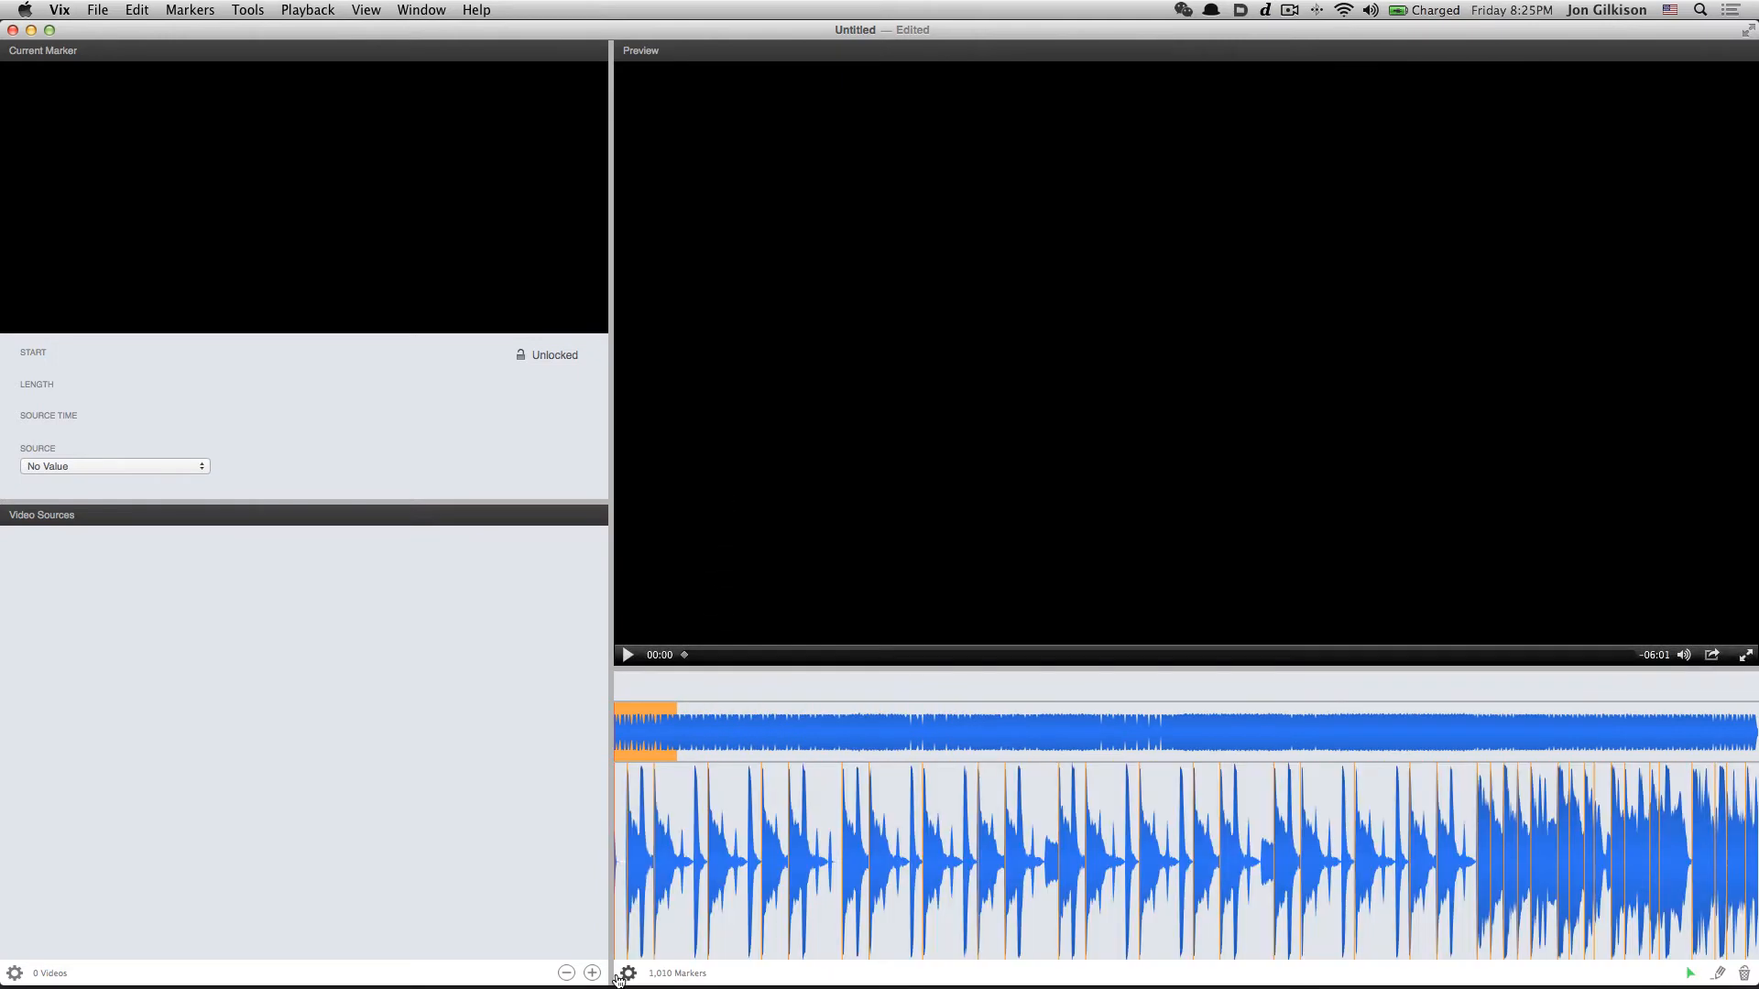
{"action": "left_click", "coordinate": [627, 974]}
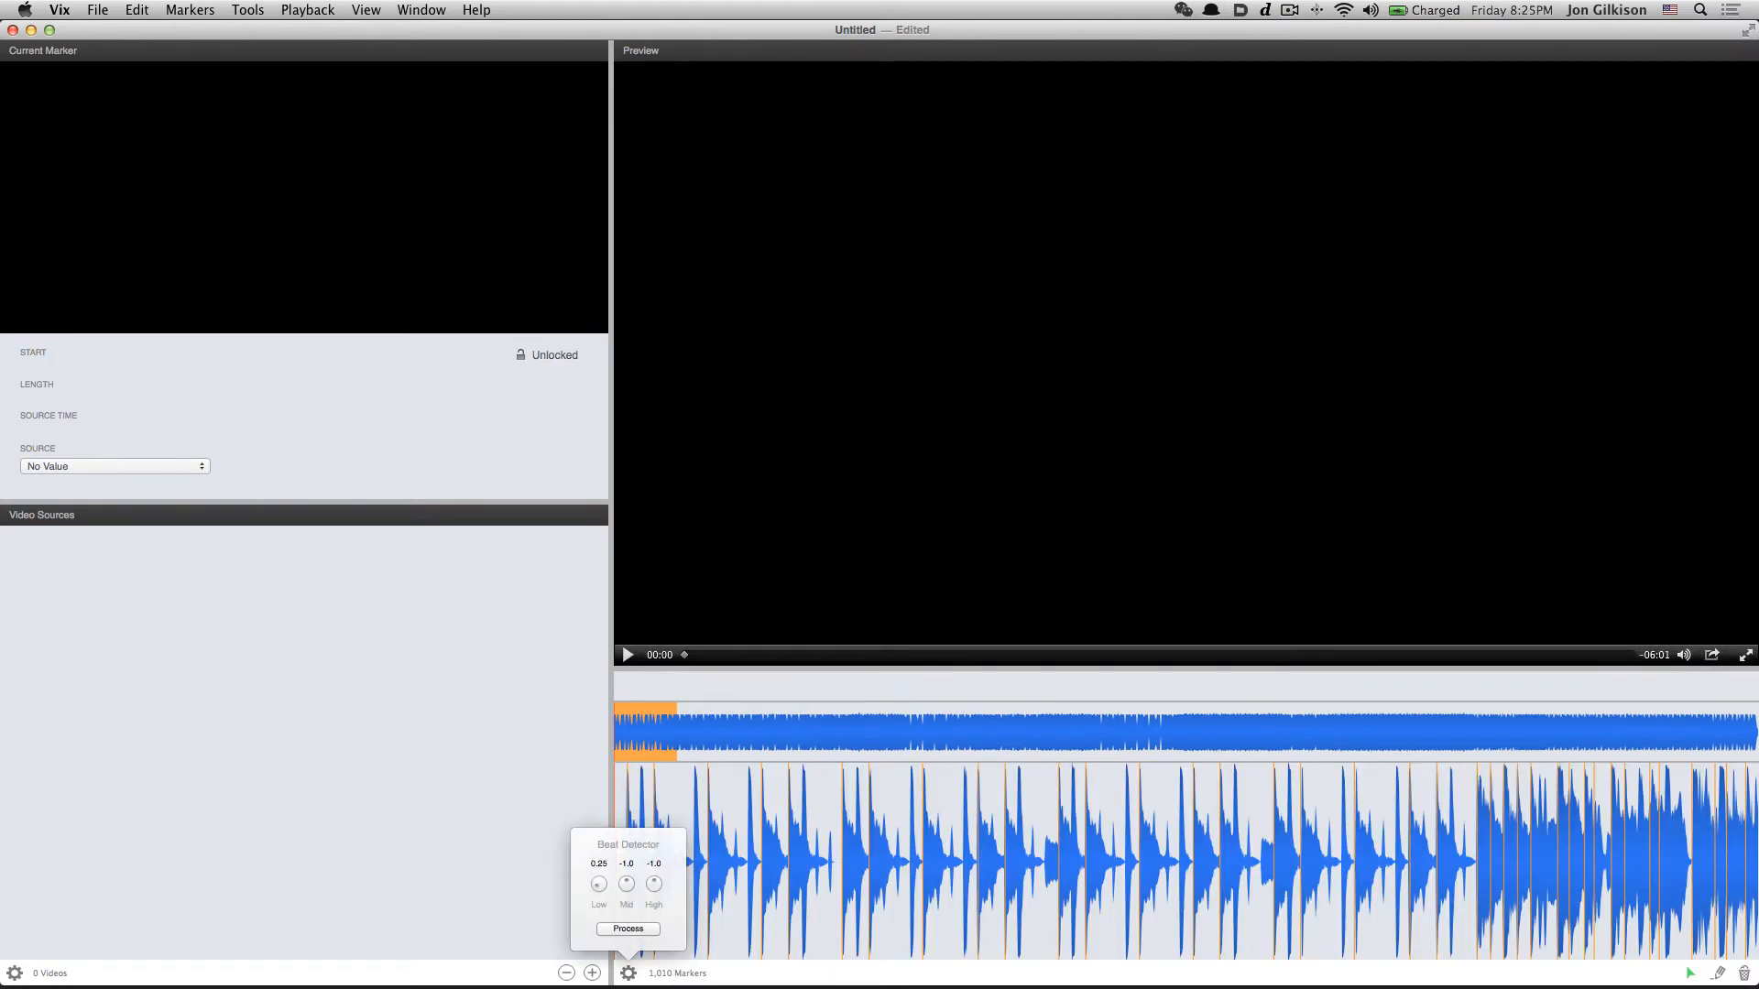
{"action": "left_click", "coordinate": [610, 930]}
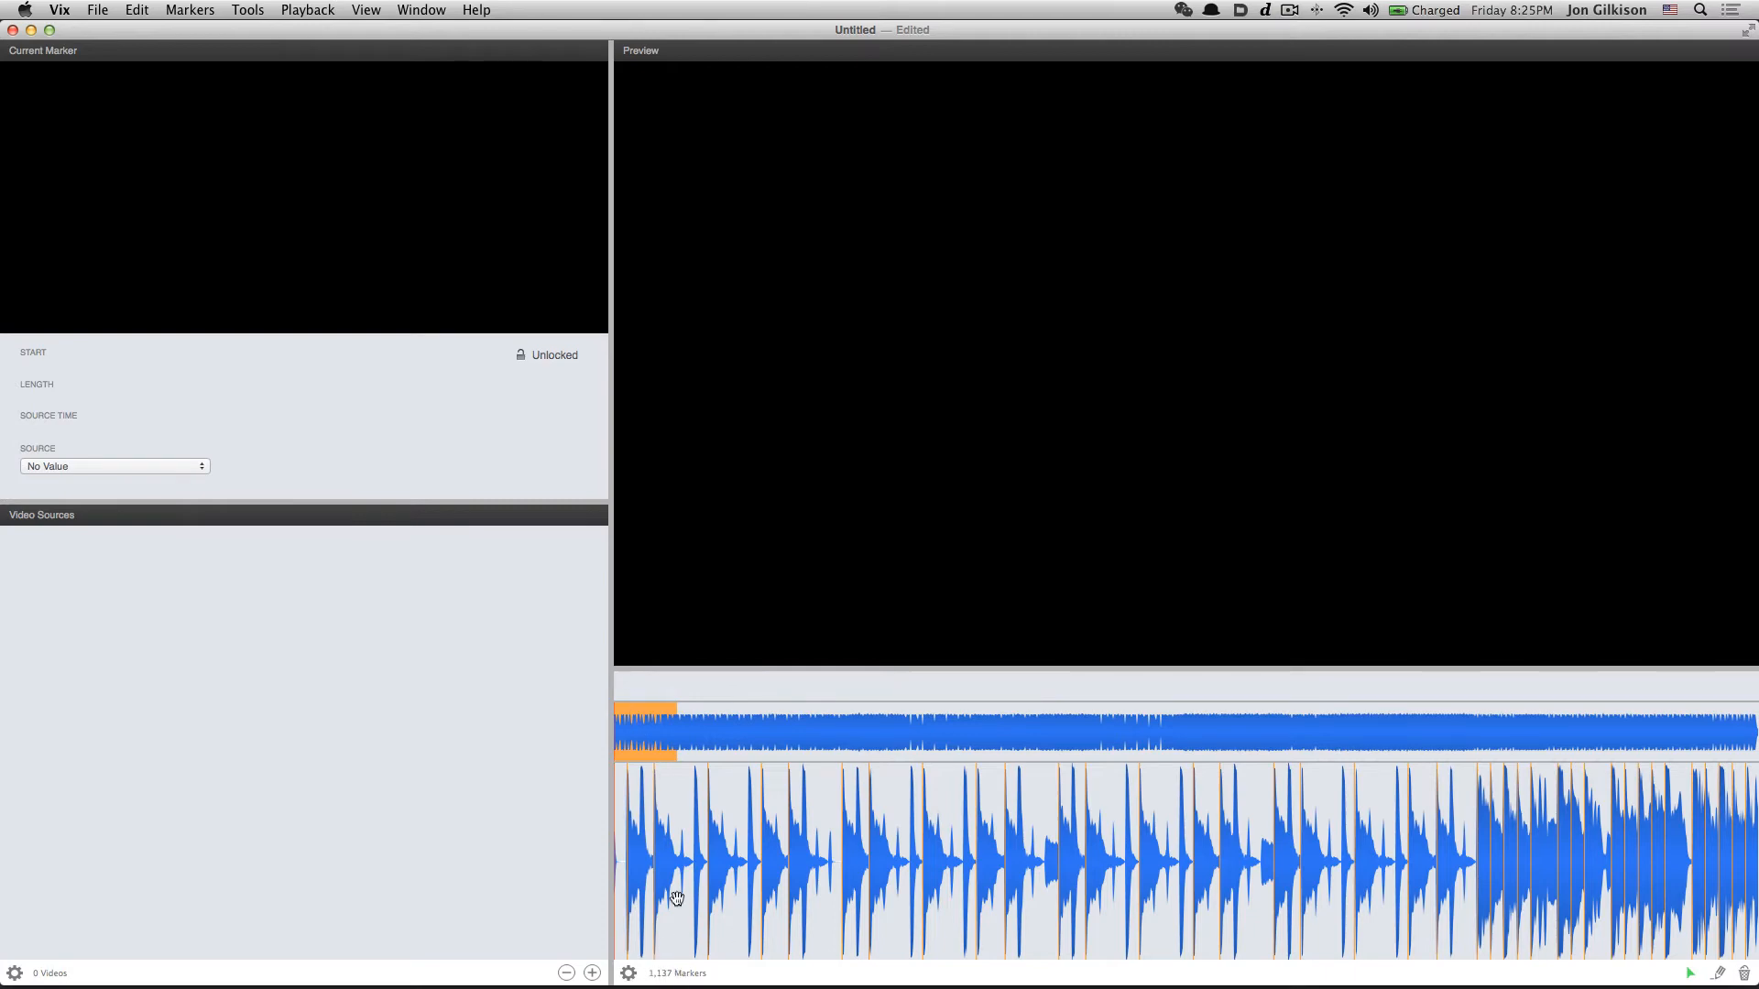
{"action": "left_click", "coordinate": [626, 654]}
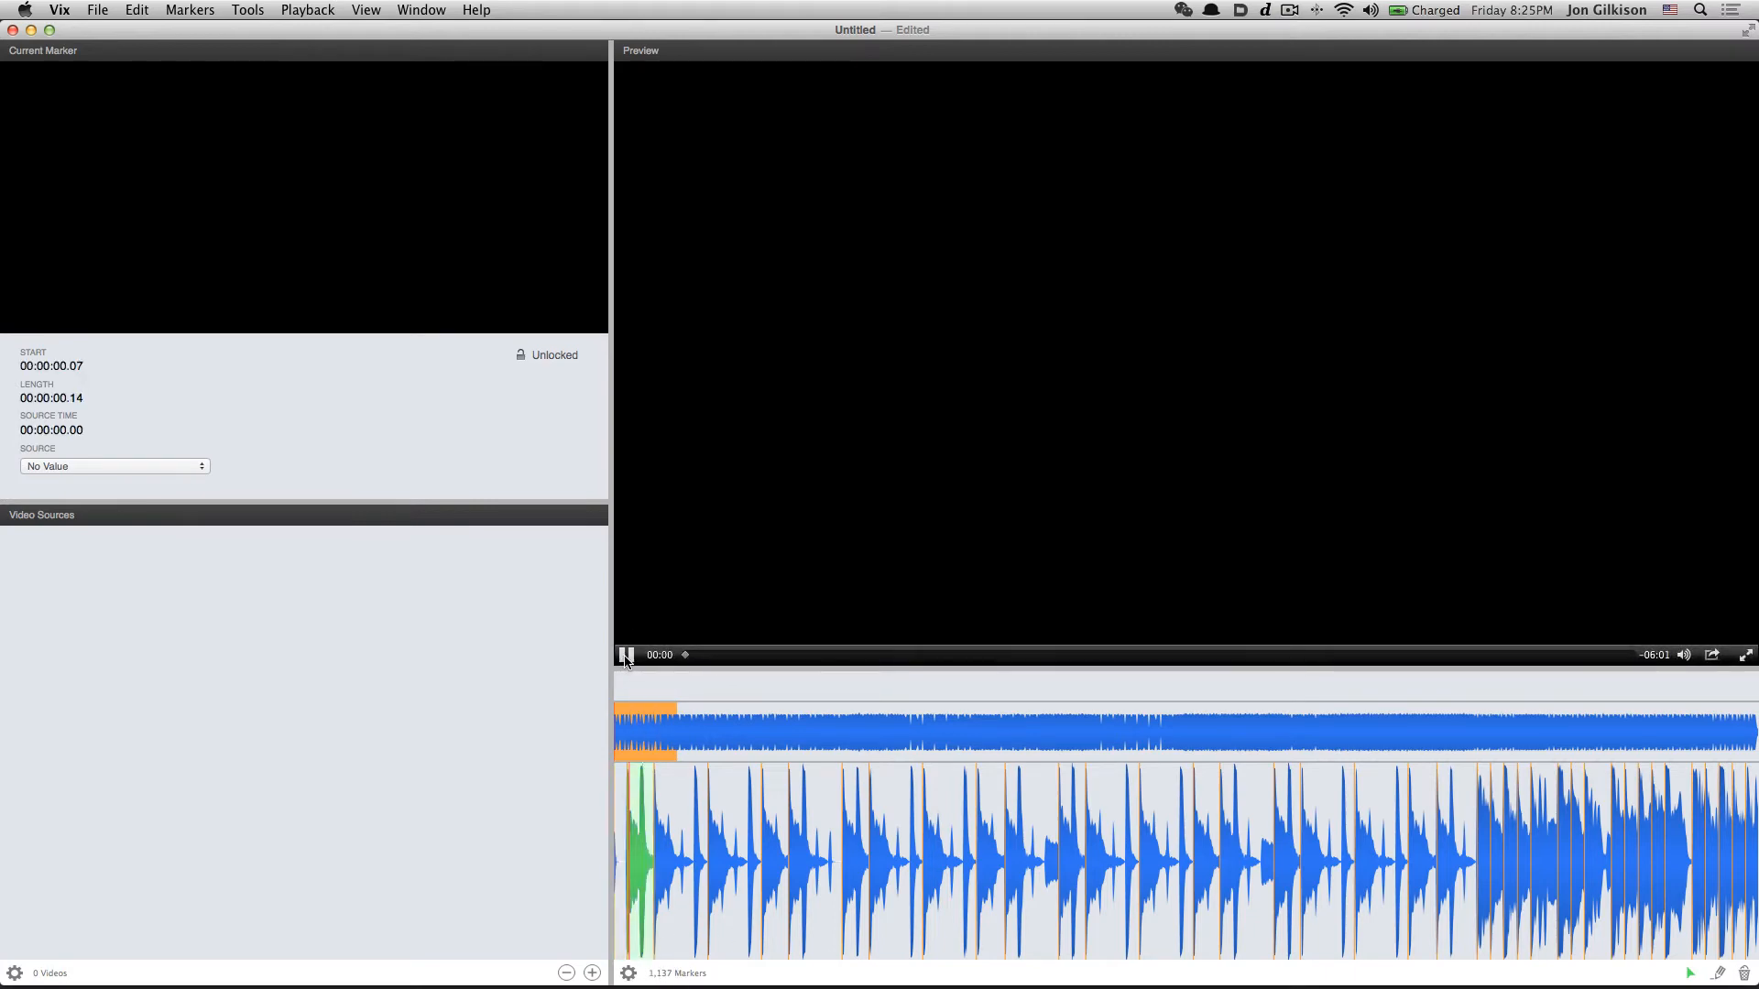
Stop playback, set the beat detector's low threshold to 0.48 and reprocess the song's markers
{"action": "left_click", "coordinate": [625, 654]}
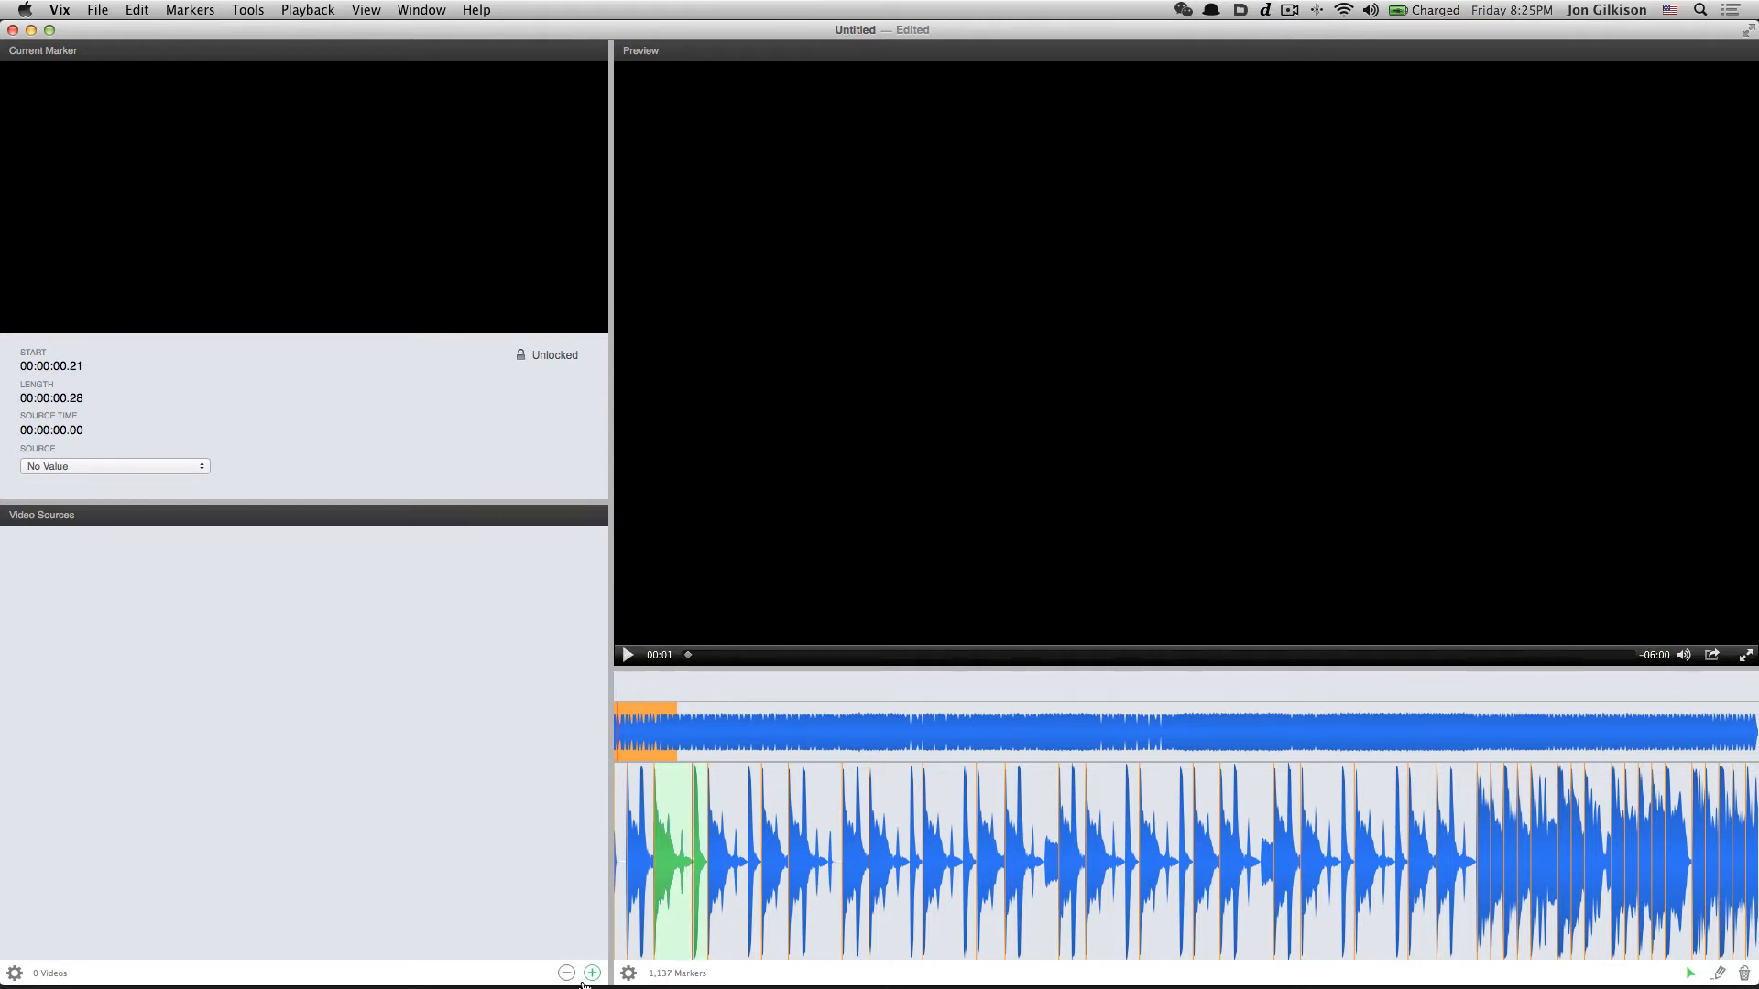
{"action": "left_click", "coordinate": [630, 974]}
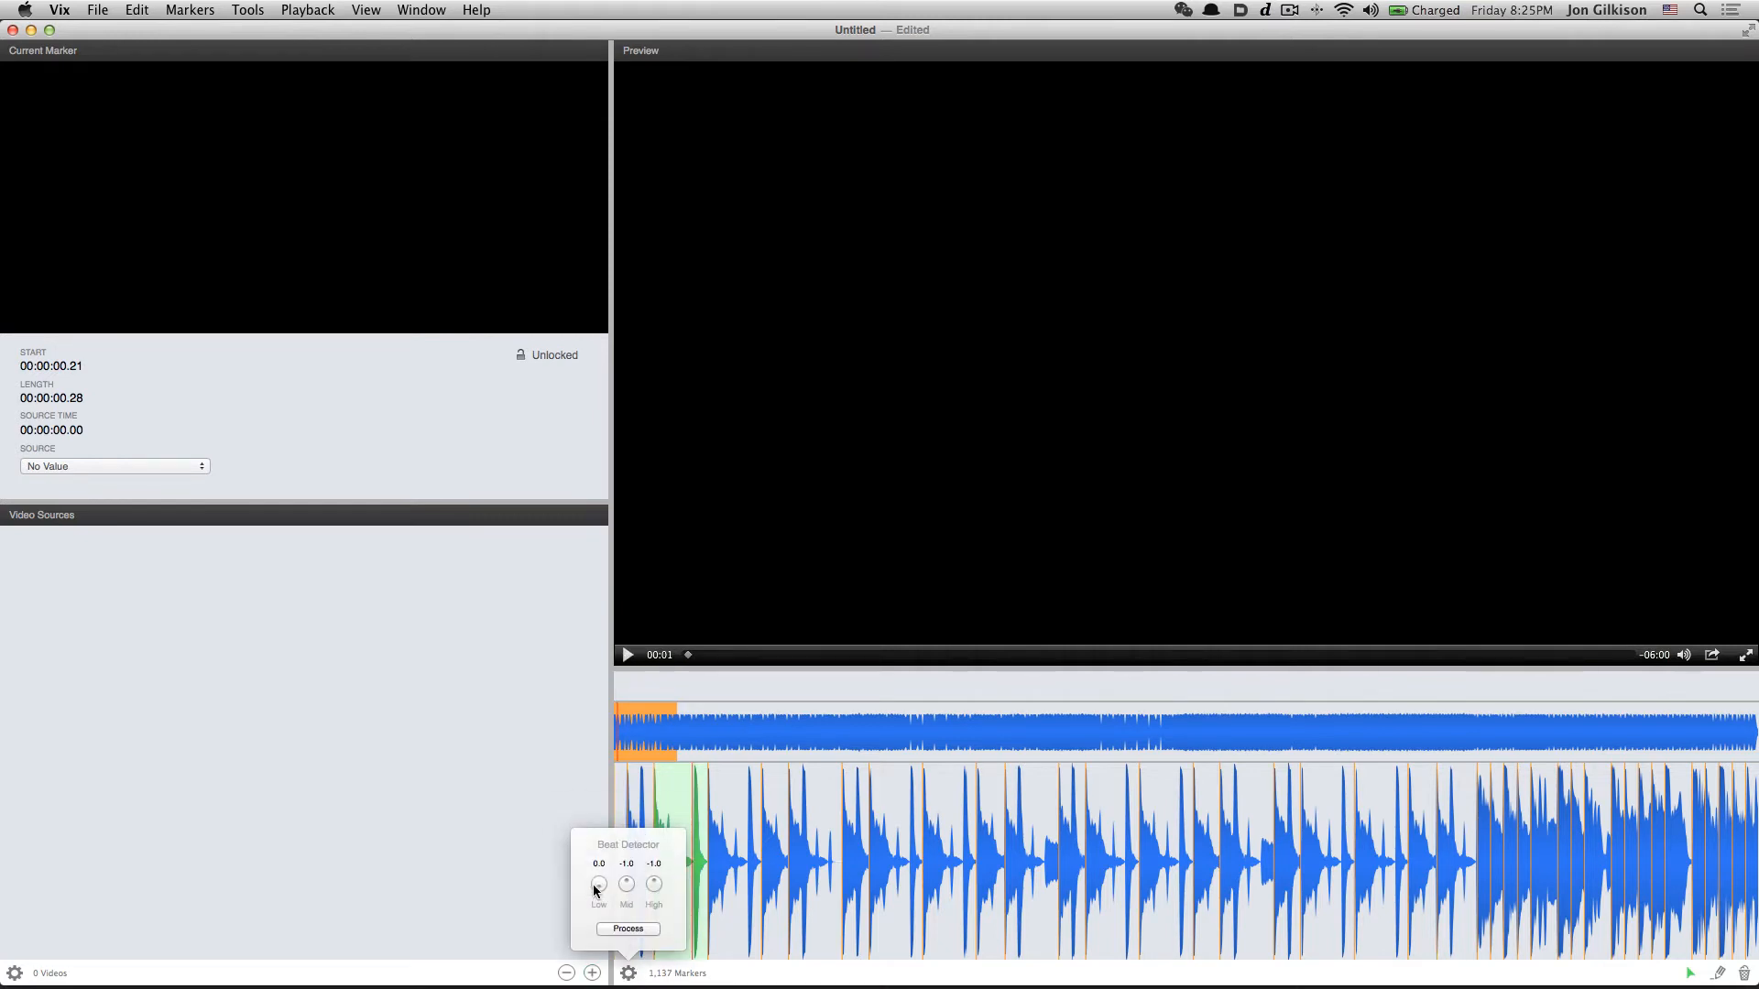
{"action": "left_click_drag", "start_coordinate": [590, 884], "coordinate": [586, 885]}
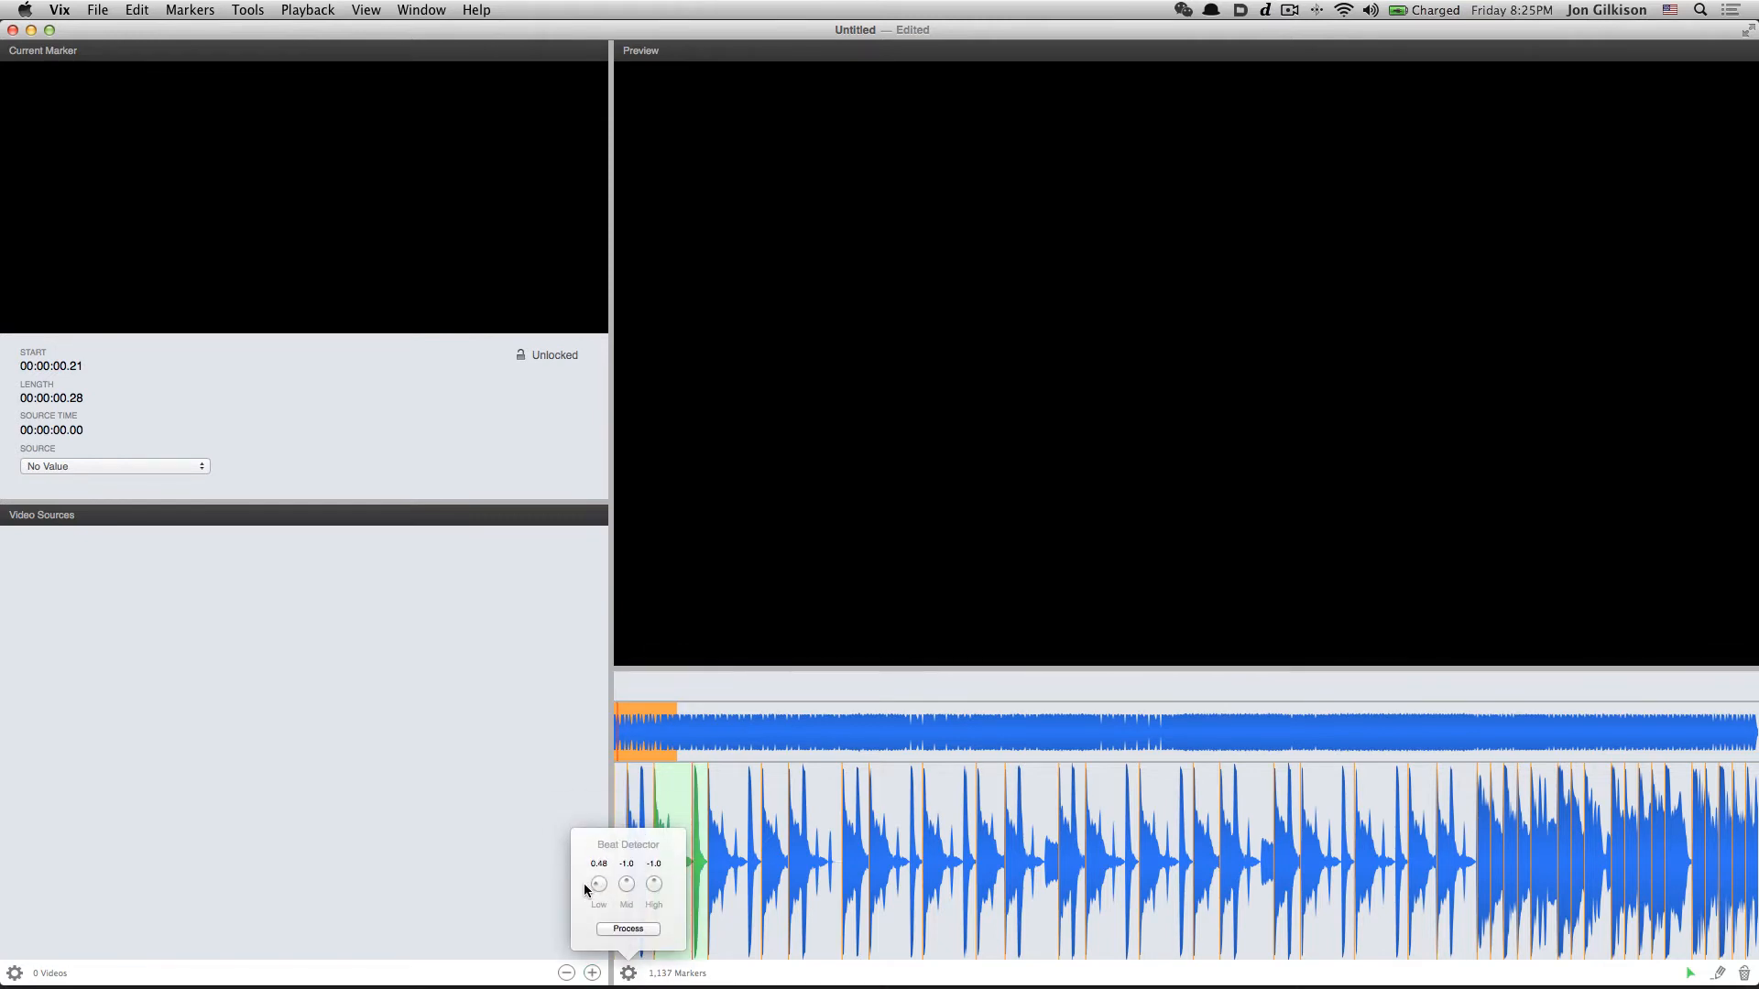
{"action": "left_click", "coordinate": [629, 929]}
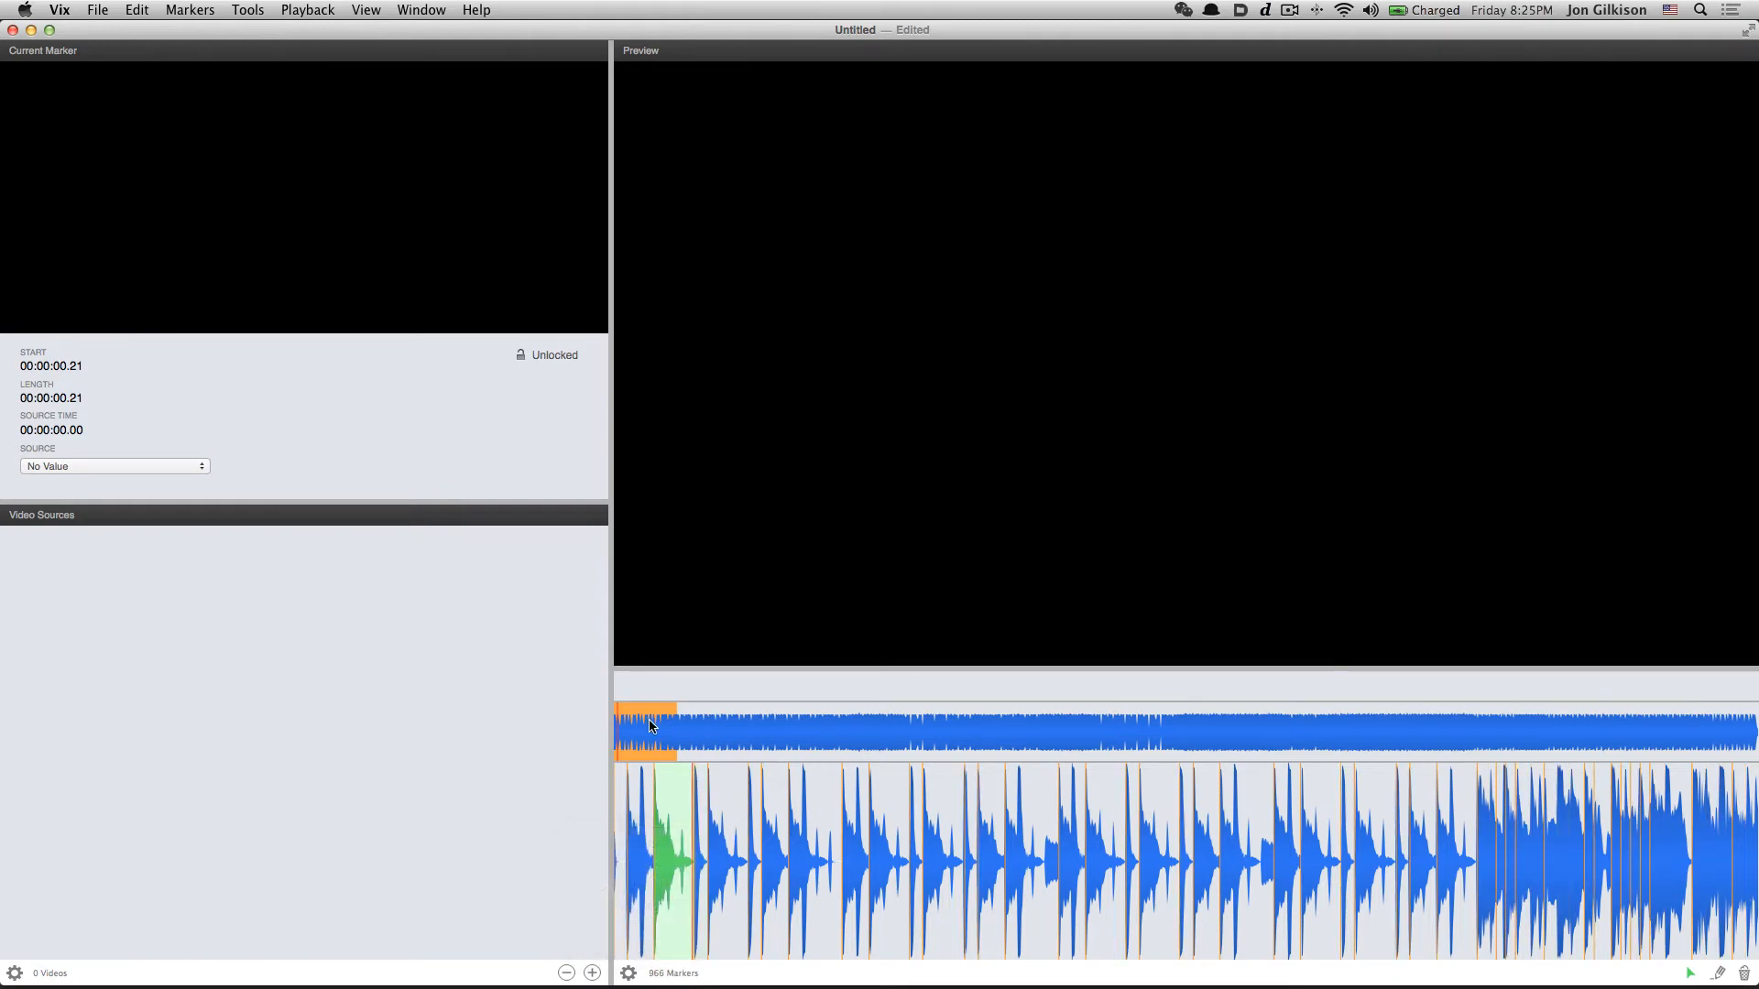
{"action": "left_click_drag", "start_coordinate": [649, 725], "coordinate": [614, 710]}
{"action": "left_click", "coordinate": [627, 973]}
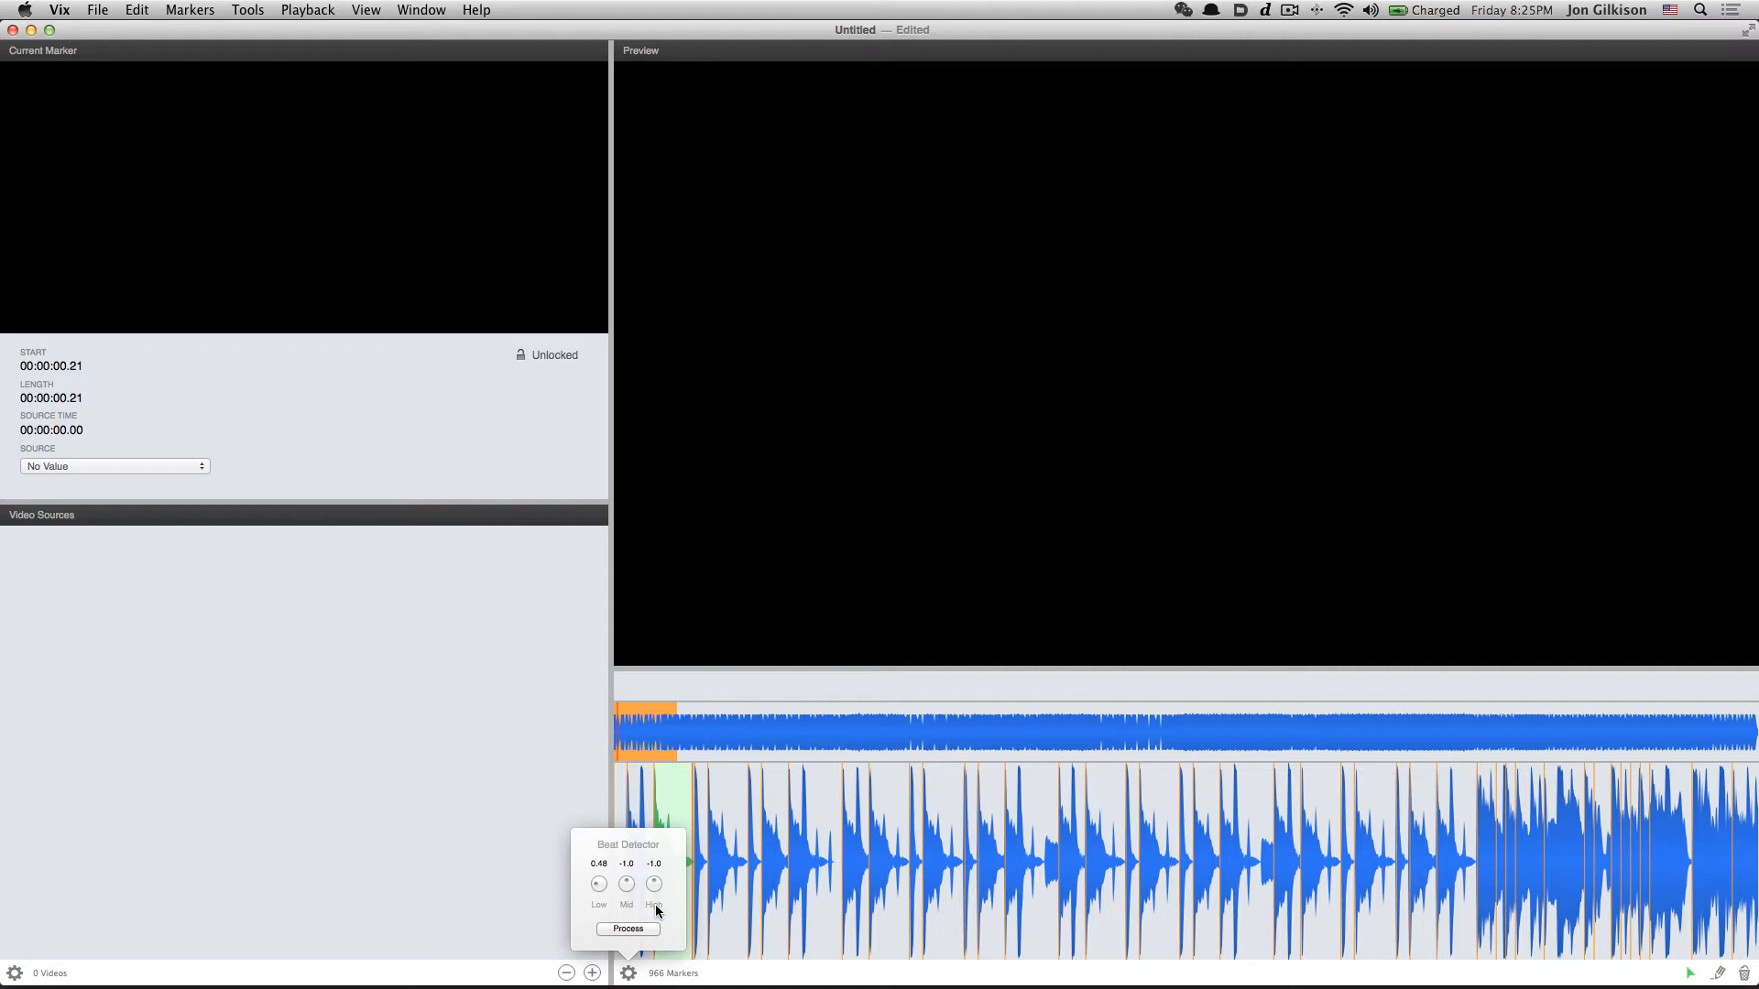
{"action": "left_click", "coordinate": [798, 984]}
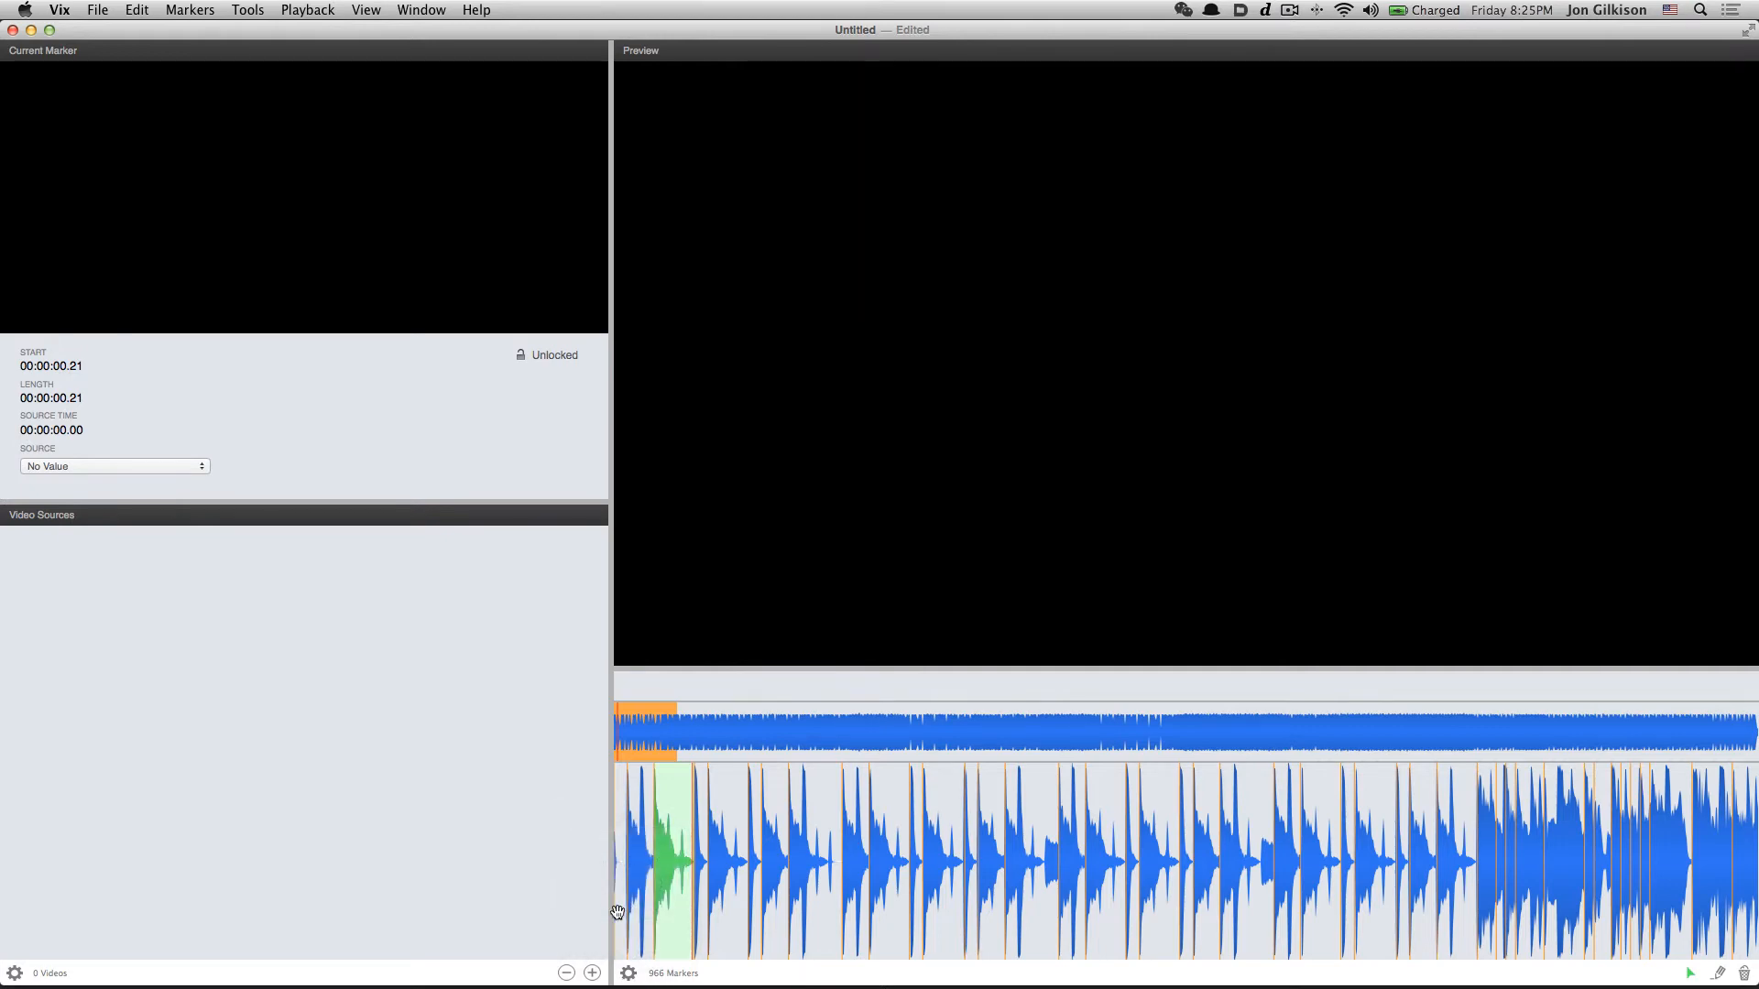
{"action": "left_click", "coordinate": [629, 977]}
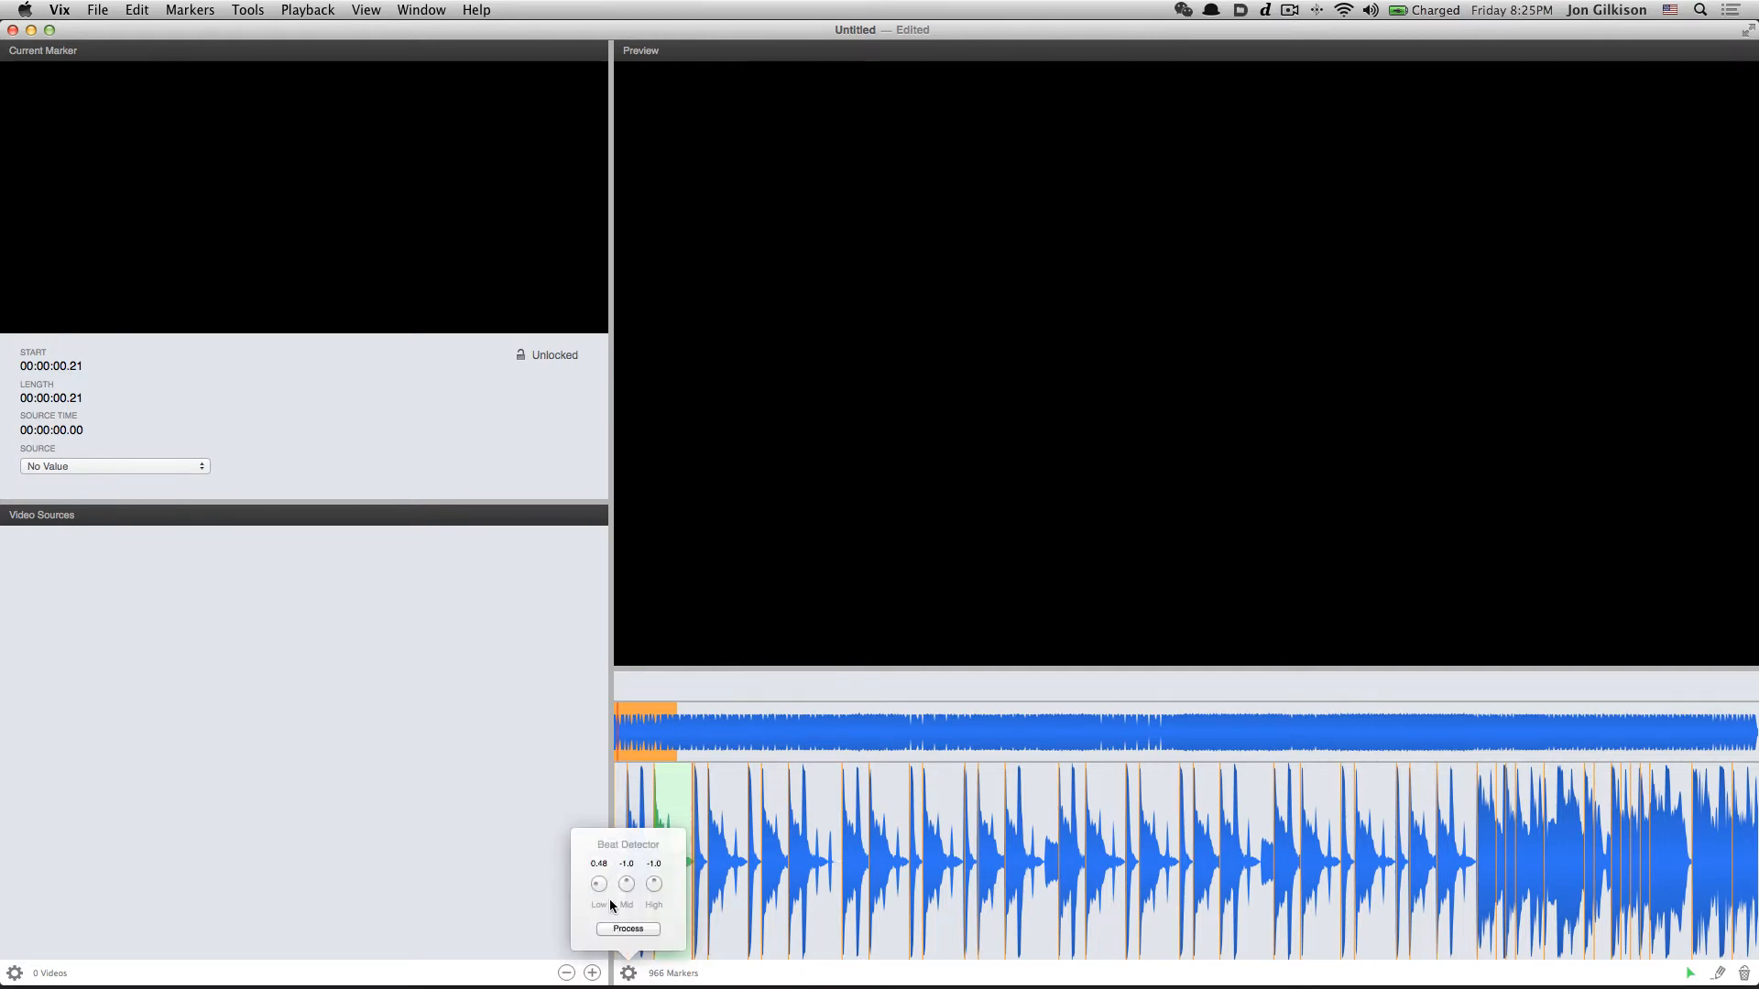
{"action": "left_click", "coordinate": [722, 967]}
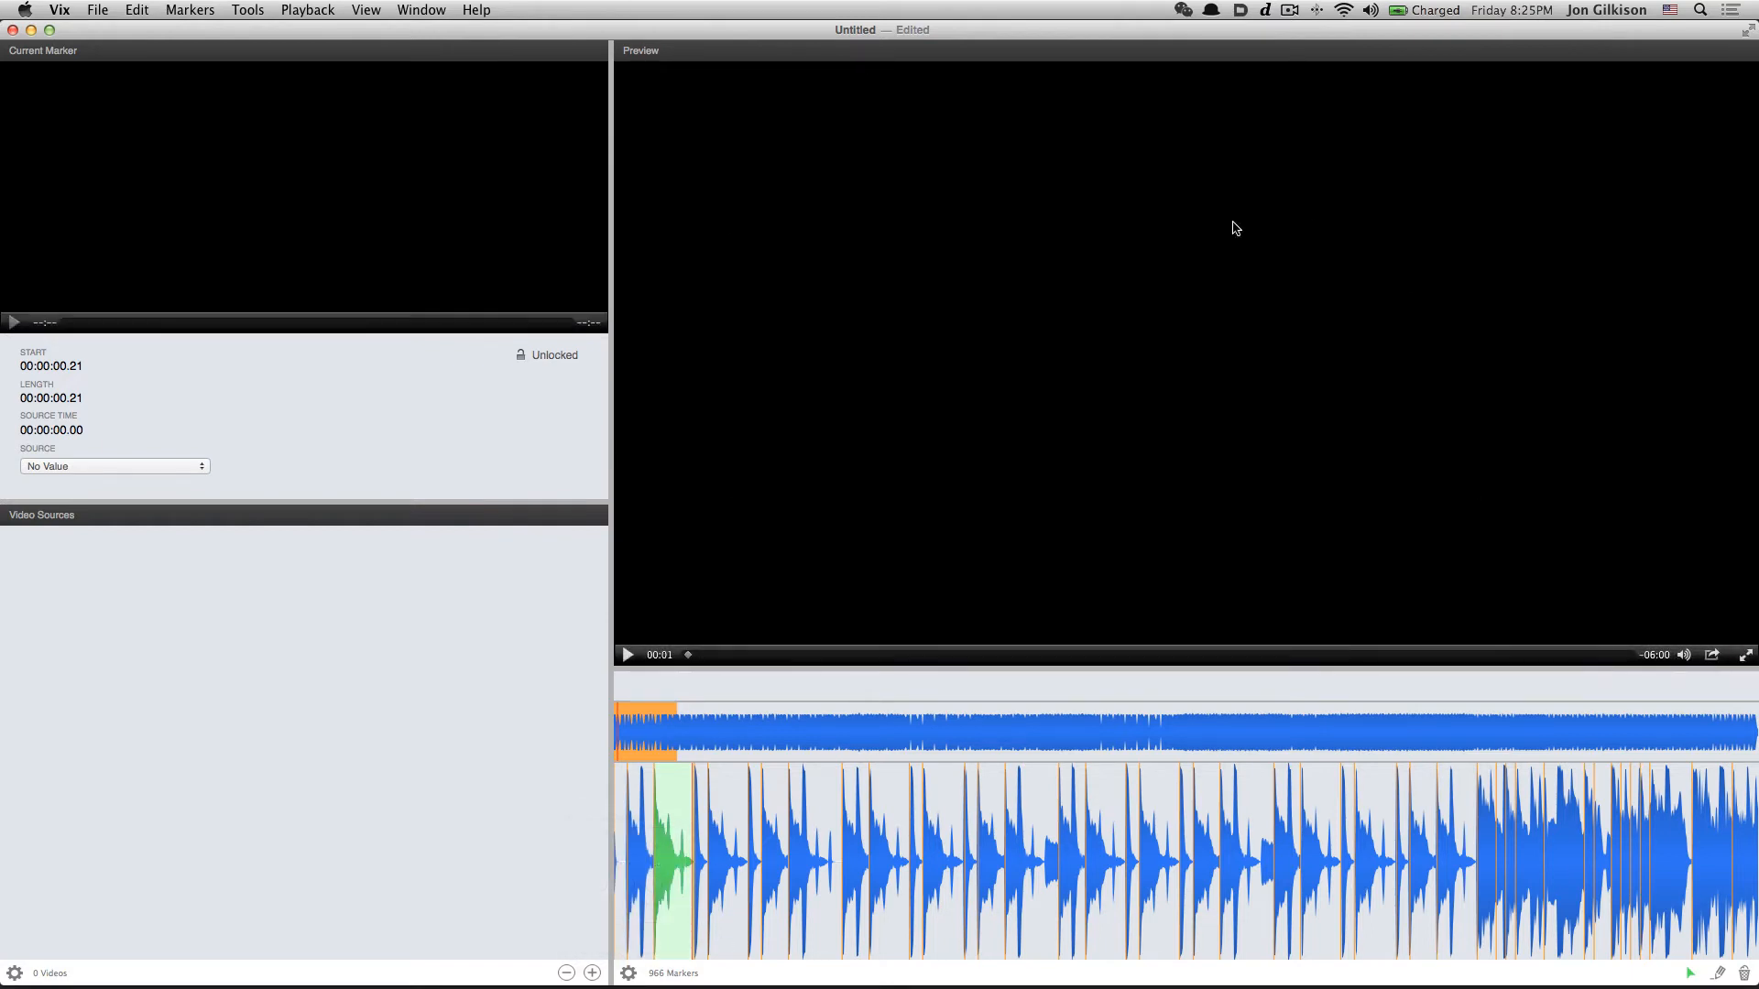
{"action": "left_click", "coordinate": [95, 9]}
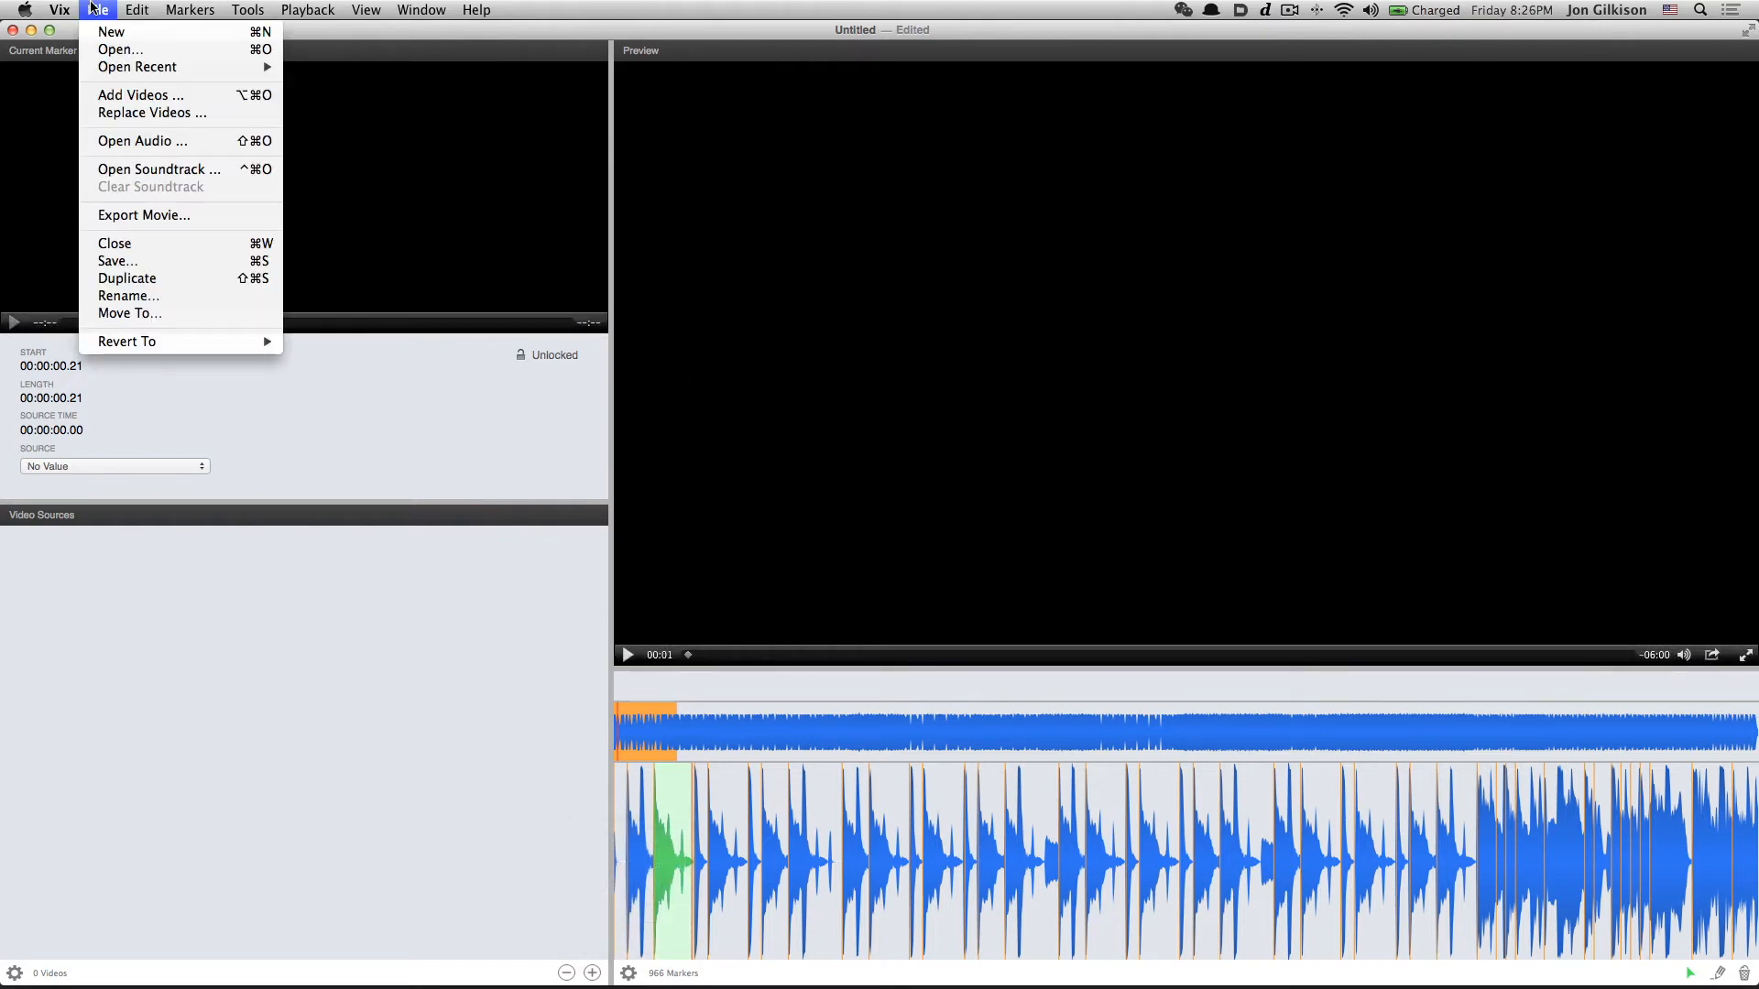
{"action": "key", "text": "Escape"}
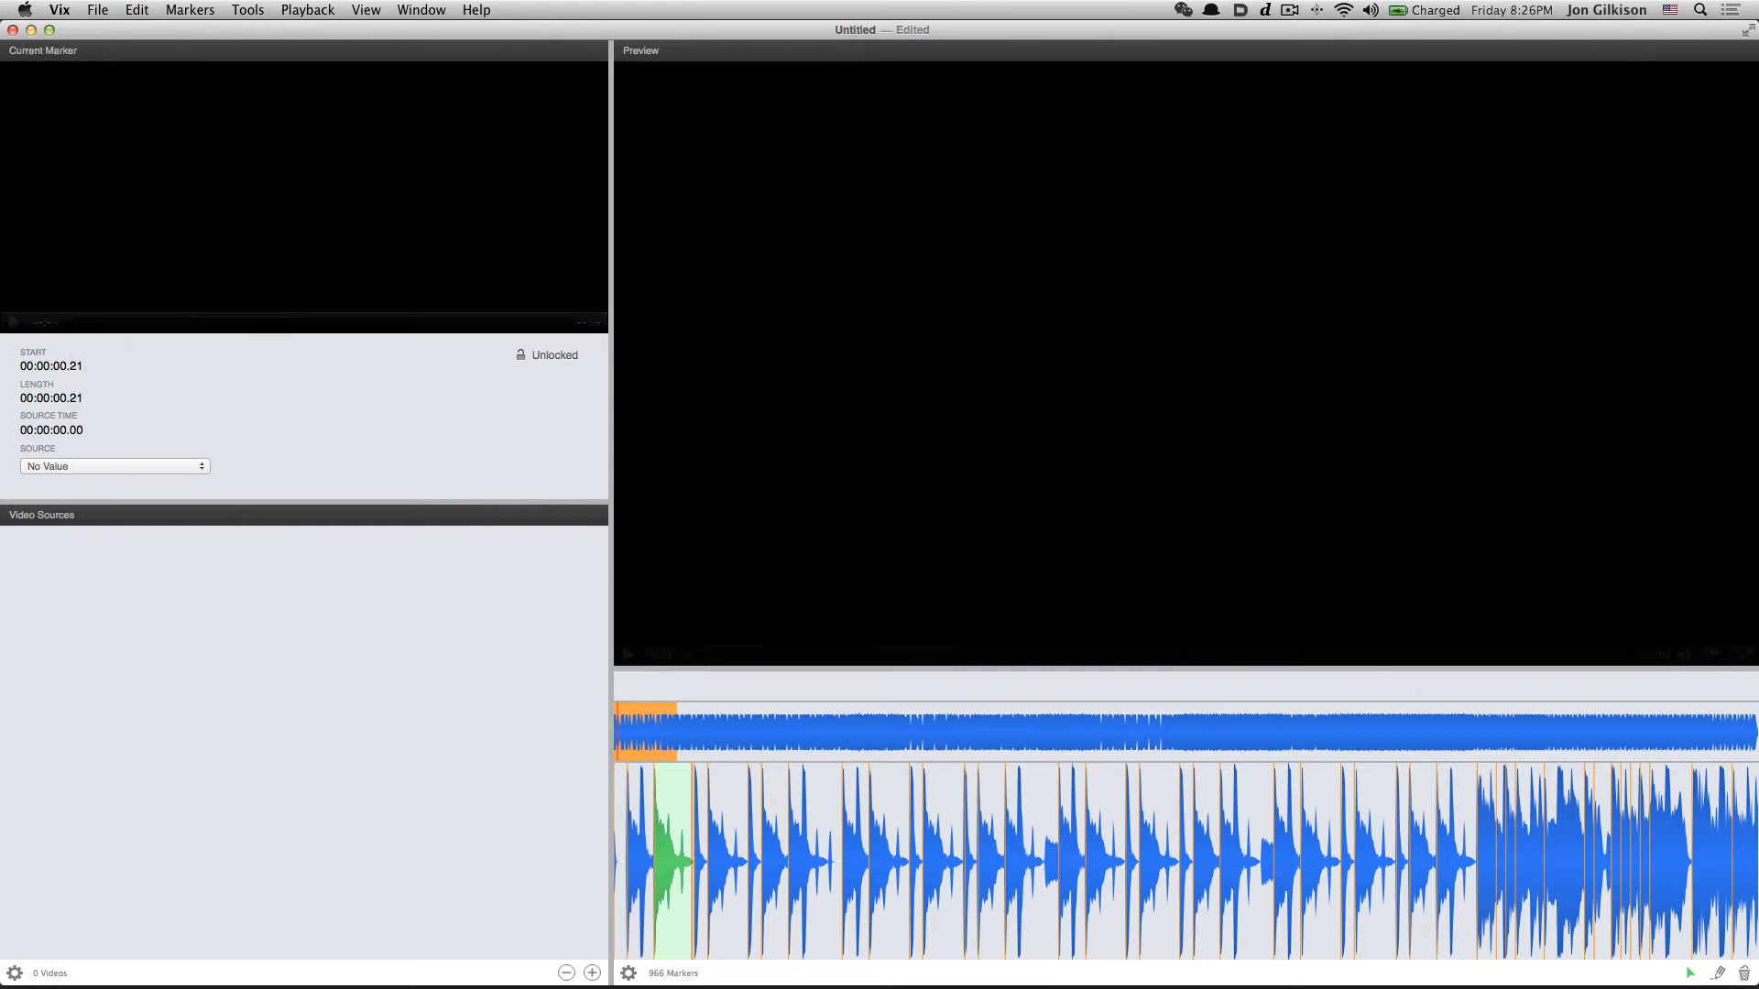
{"action": "left_click", "coordinate": [94, 10]}
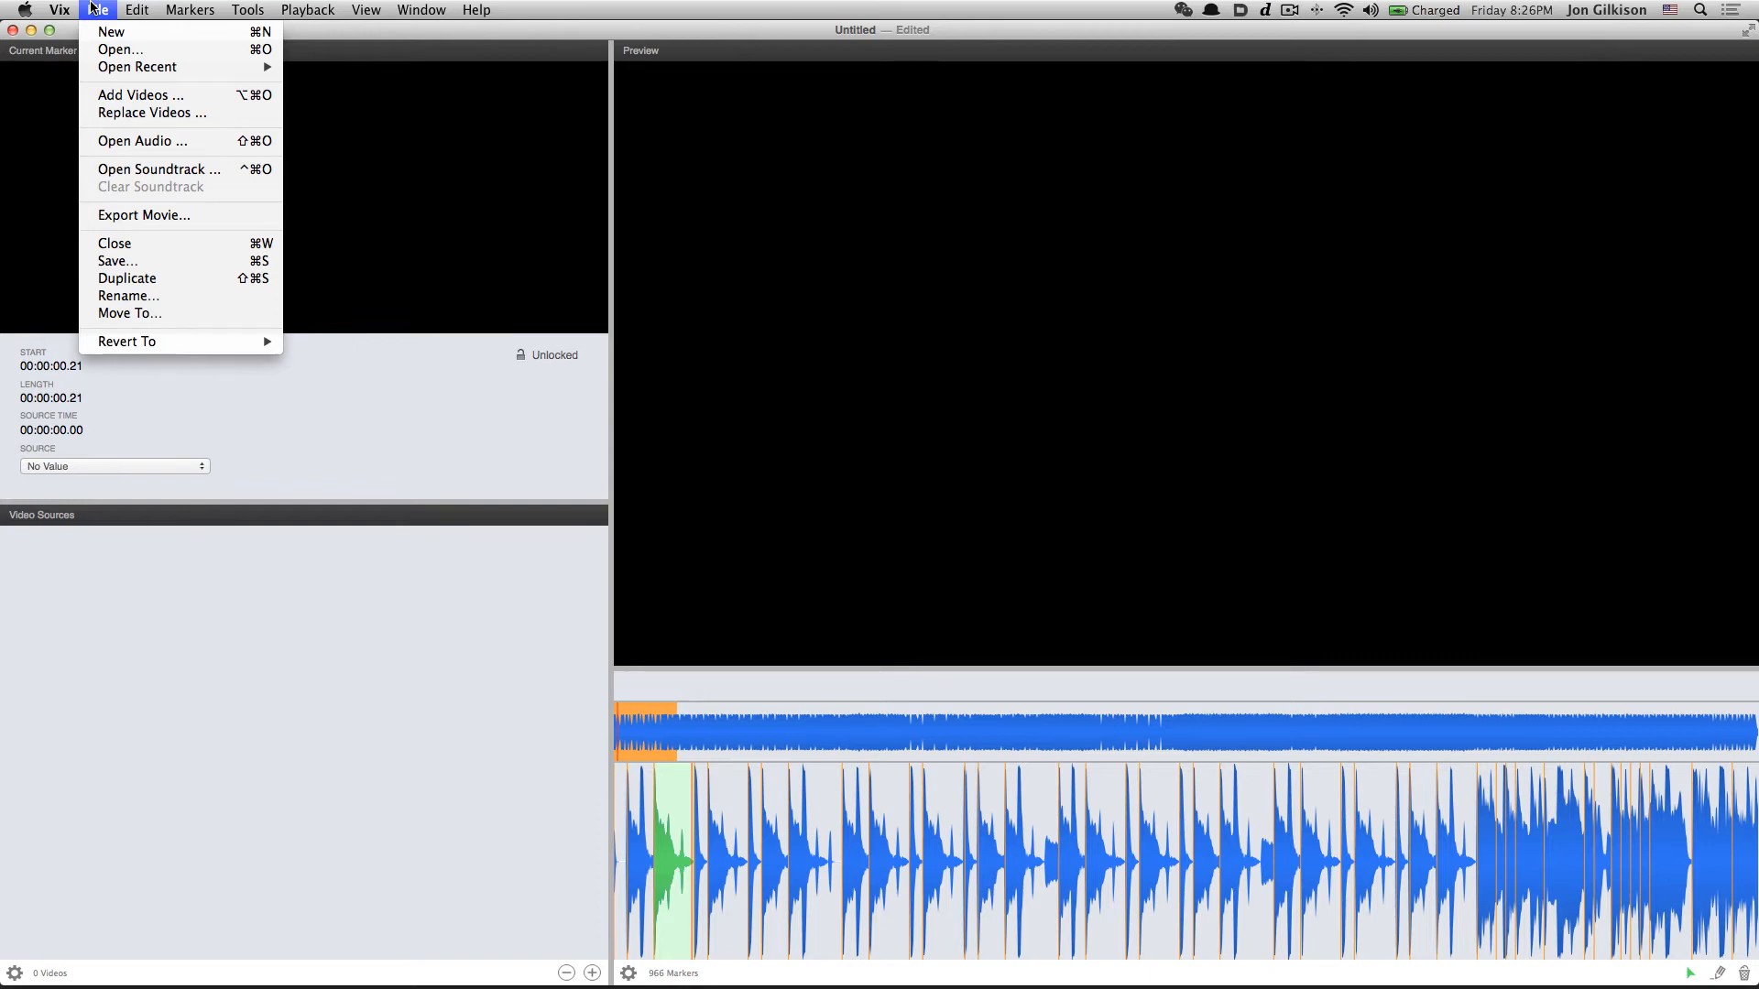
{"action": "left_click", "coordinate": [293, 692]}
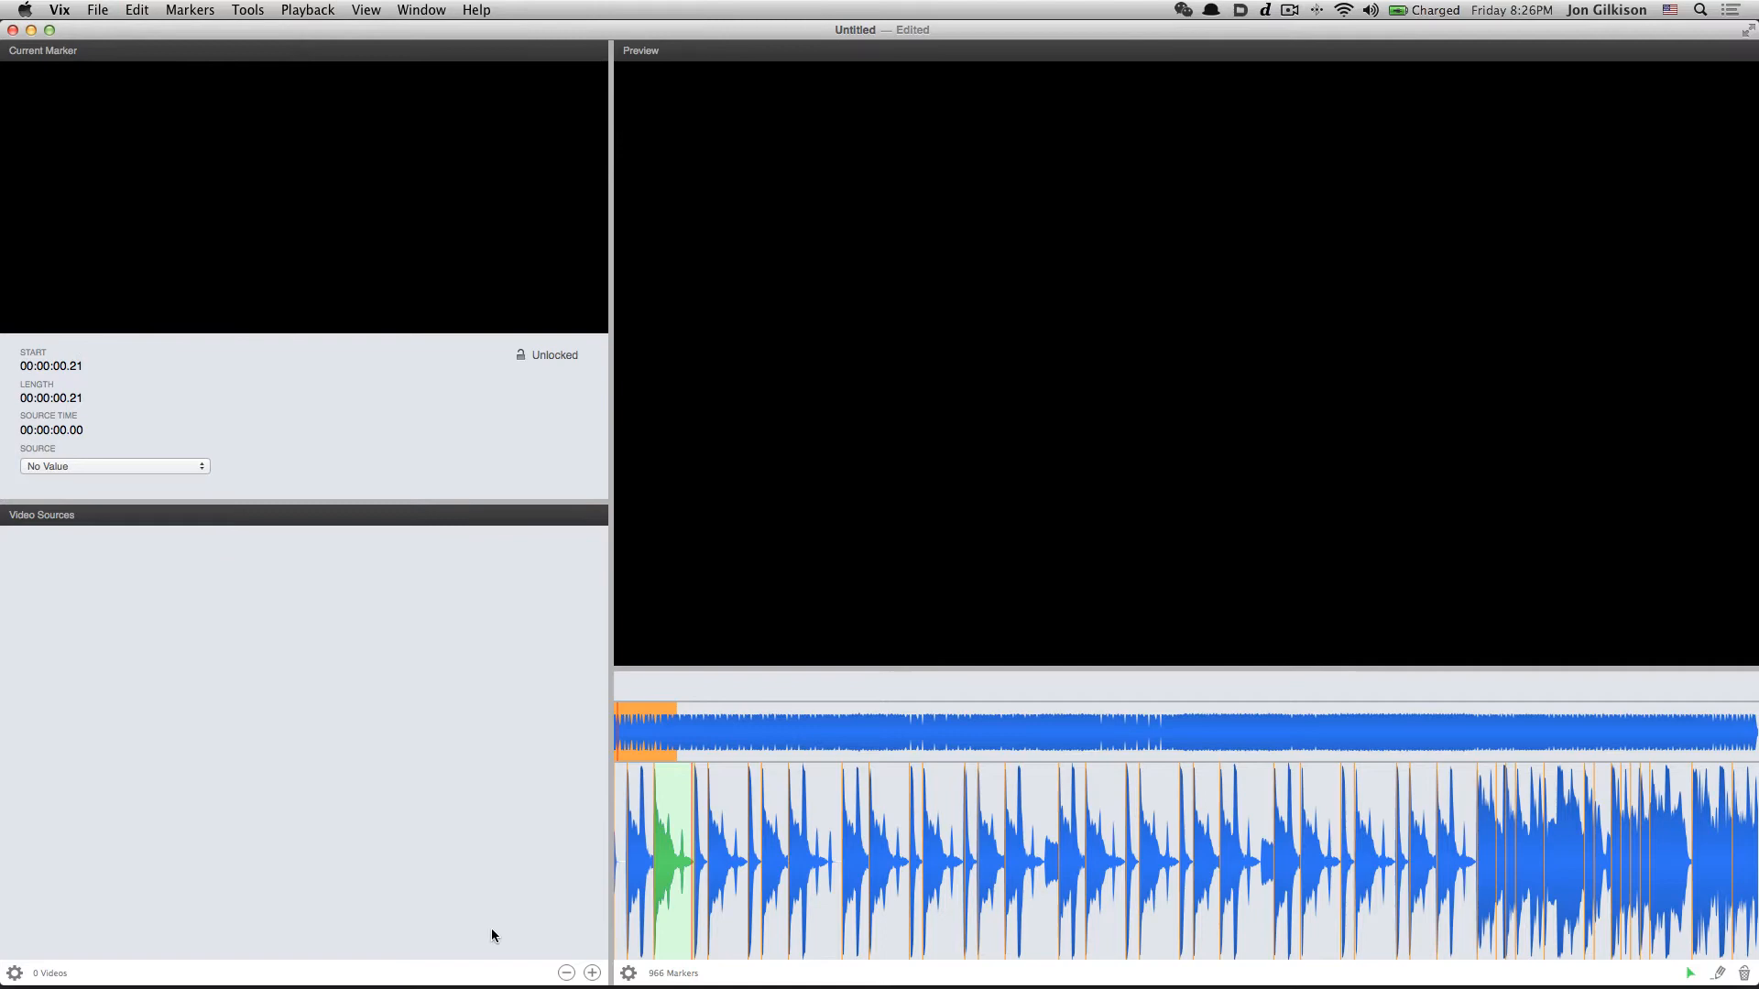
Import COMBINED_CUT.edit.mov normally as a video source, then scrub through the preview and return it to the beginning
{"action": "left_click", "coordinate": [592, 974]}
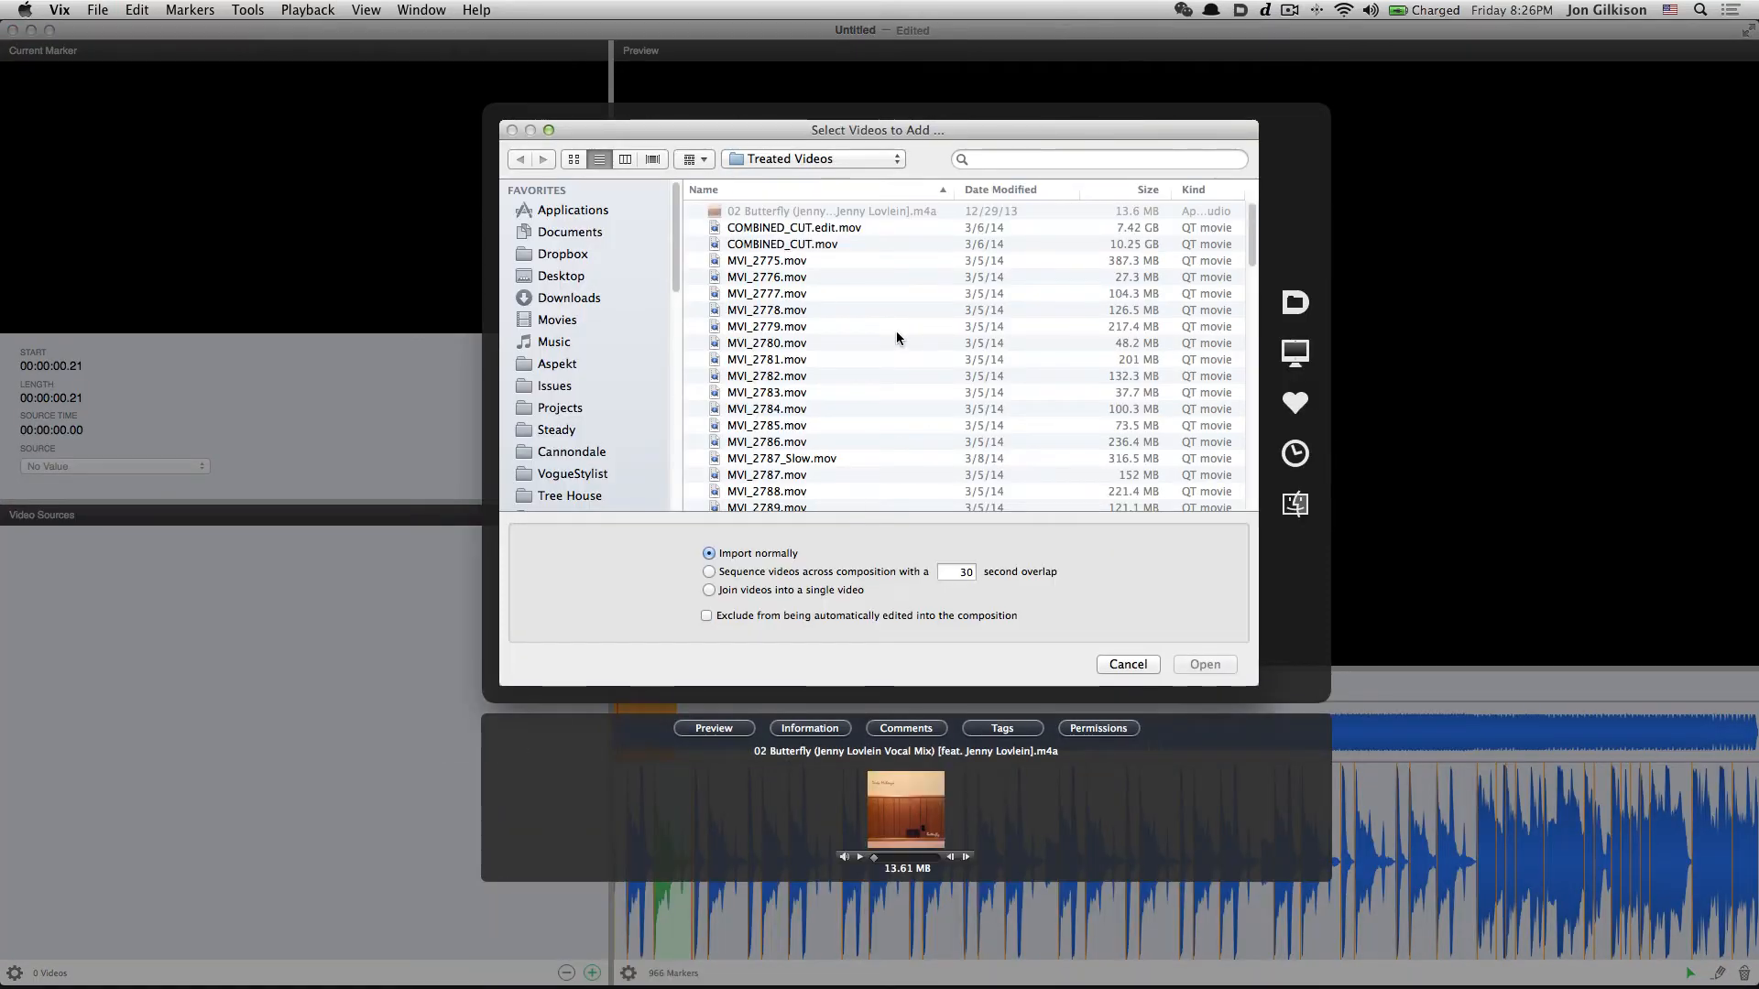
{"action": "scroll", "coordinate": [905, 336], "scroll_direction": "down", "scroll_amount": 15}
{"action": "scroll", "coordinate": [908, 337], "scroll_direction": "up", "scroll_amount": 15}
{"action": "left_click", "coordinate": [903, 227]}
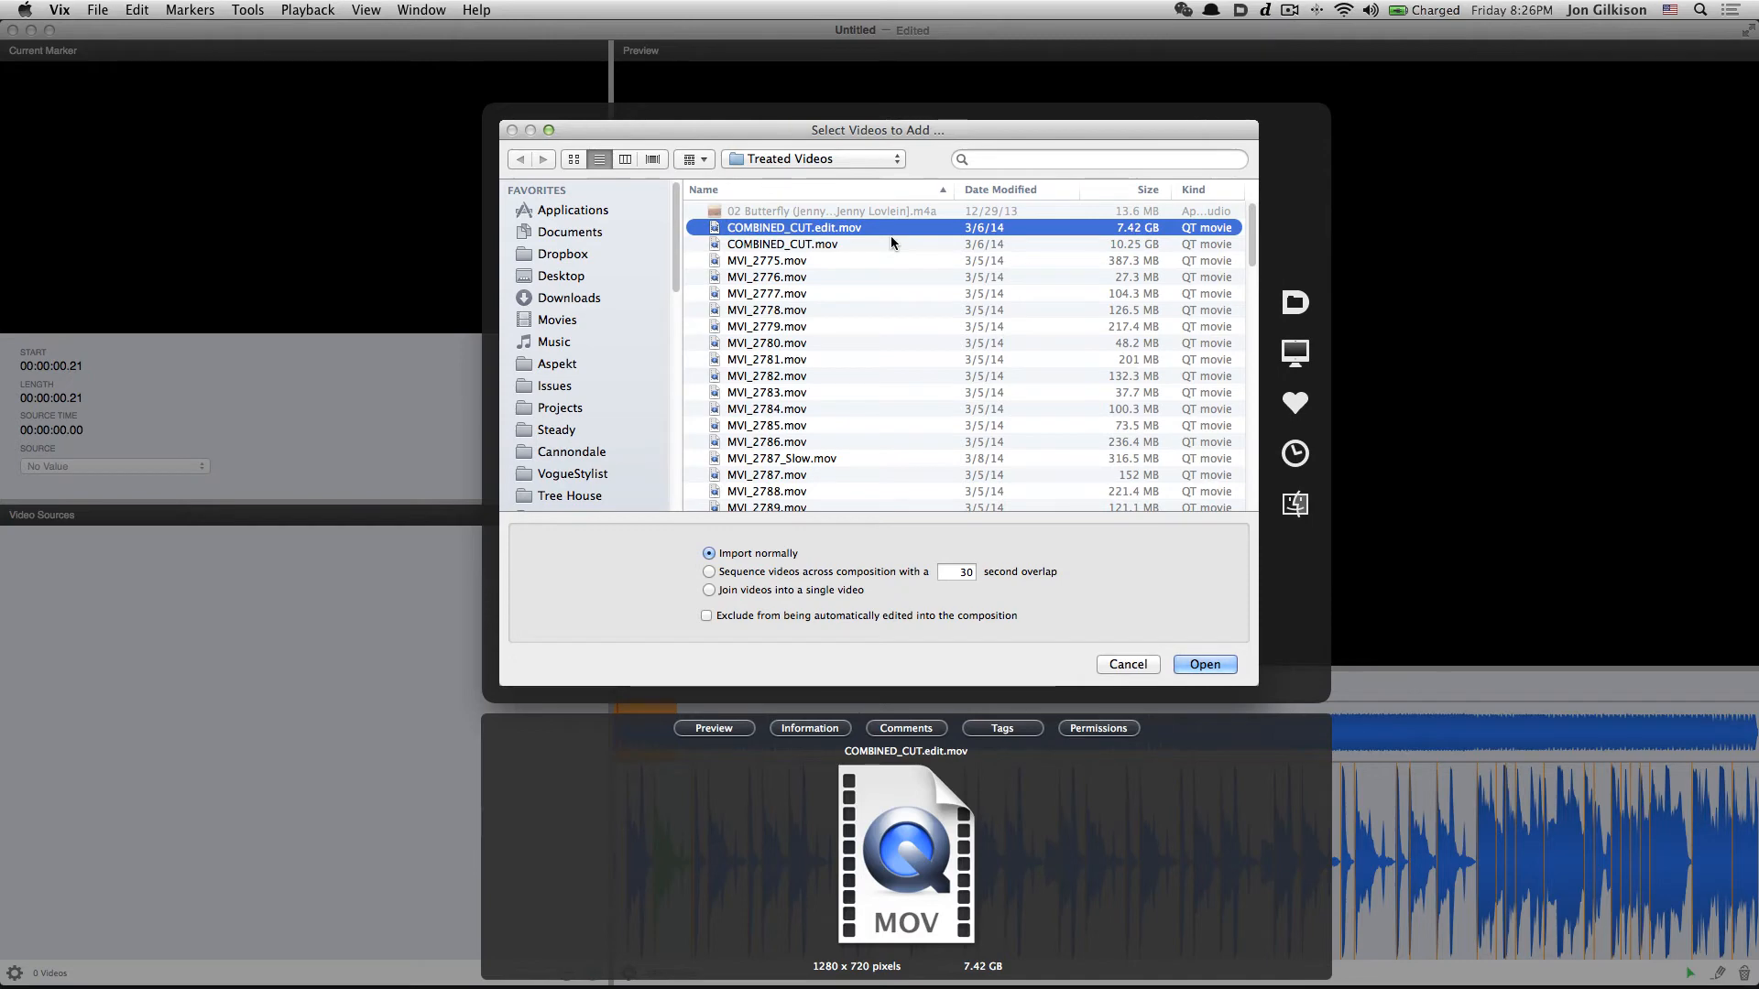
{"action": "scroll", "coordinate": [891, 235], "scroll_direction": "down", "scroll_amount": 15}
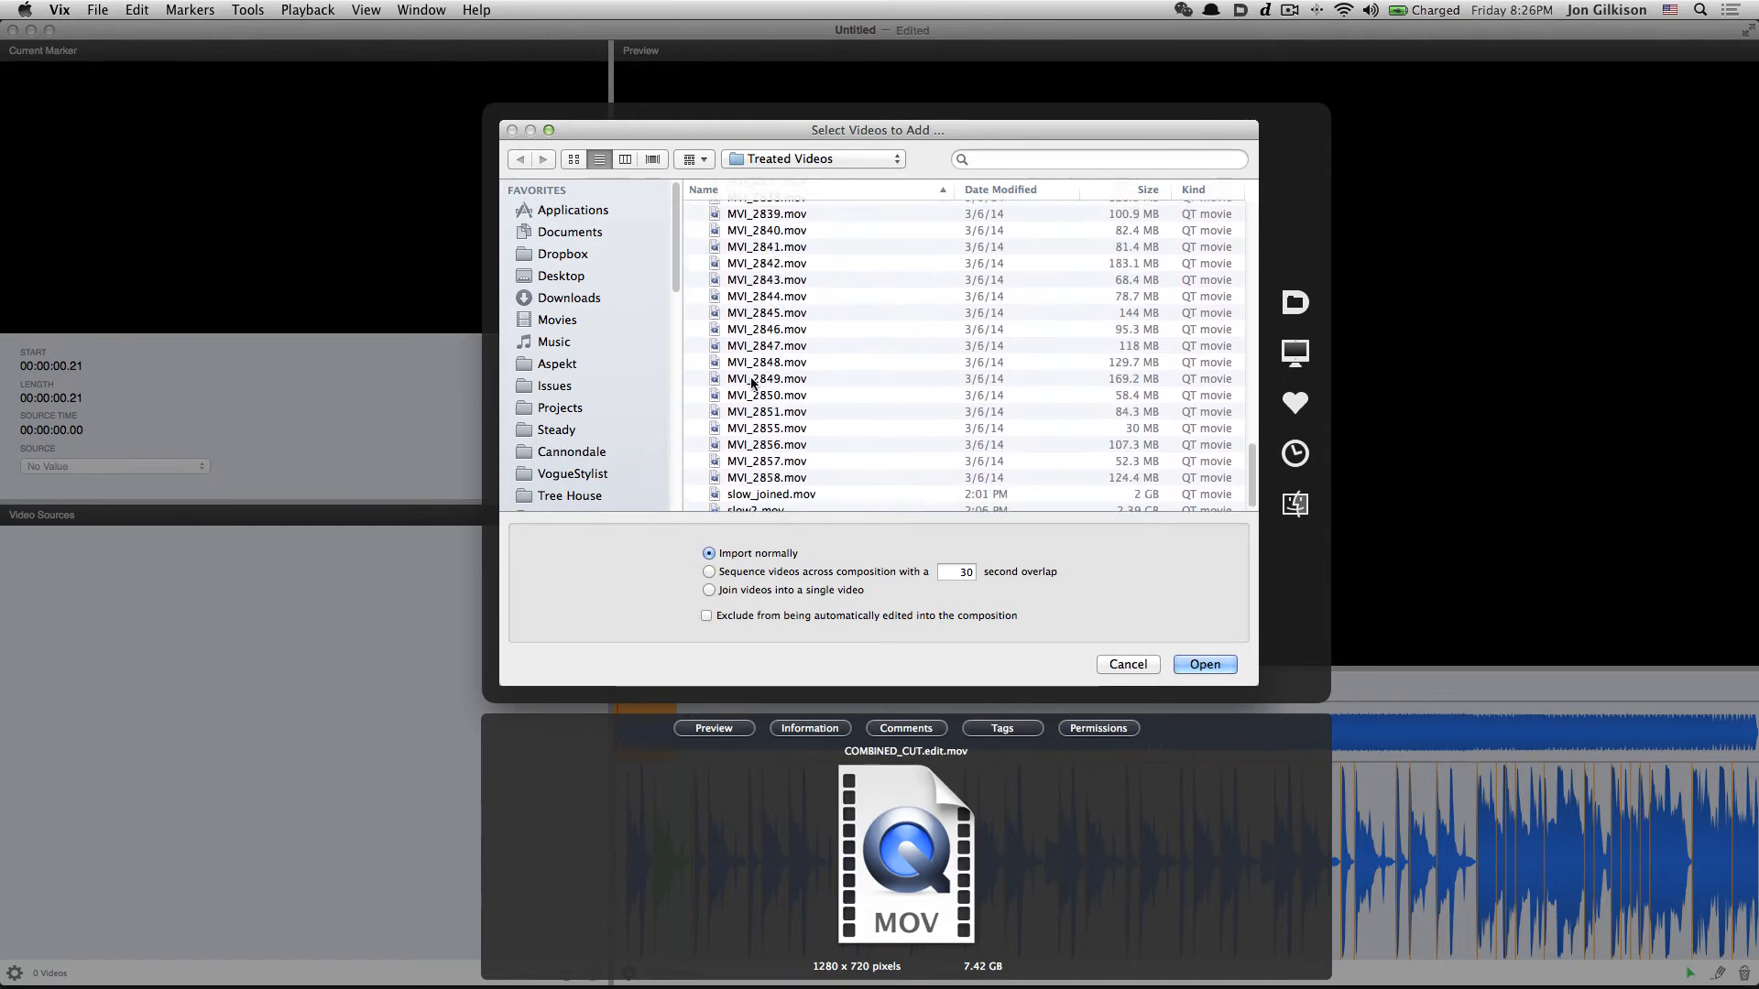
{"action": "scroll", "coordinate": [828, 305], "scroll_direction": "up", "scroll_amount": 15}
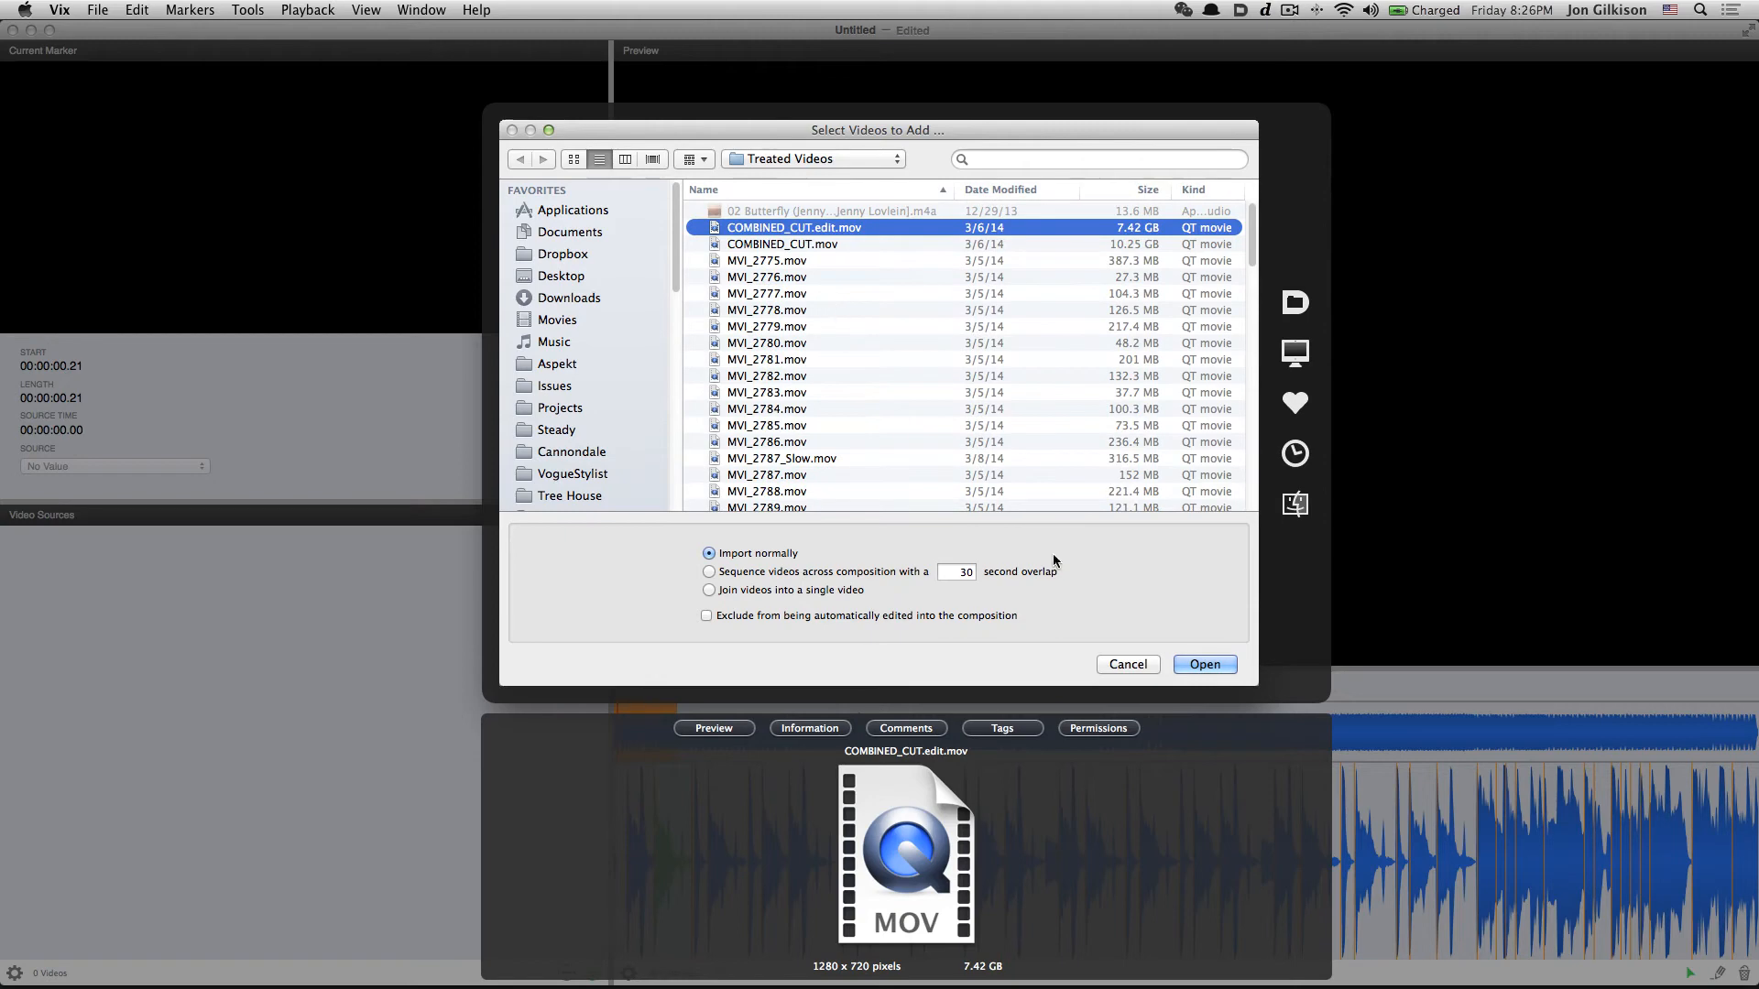
{"action": "left_click", "coordinate": [1206, 664]}
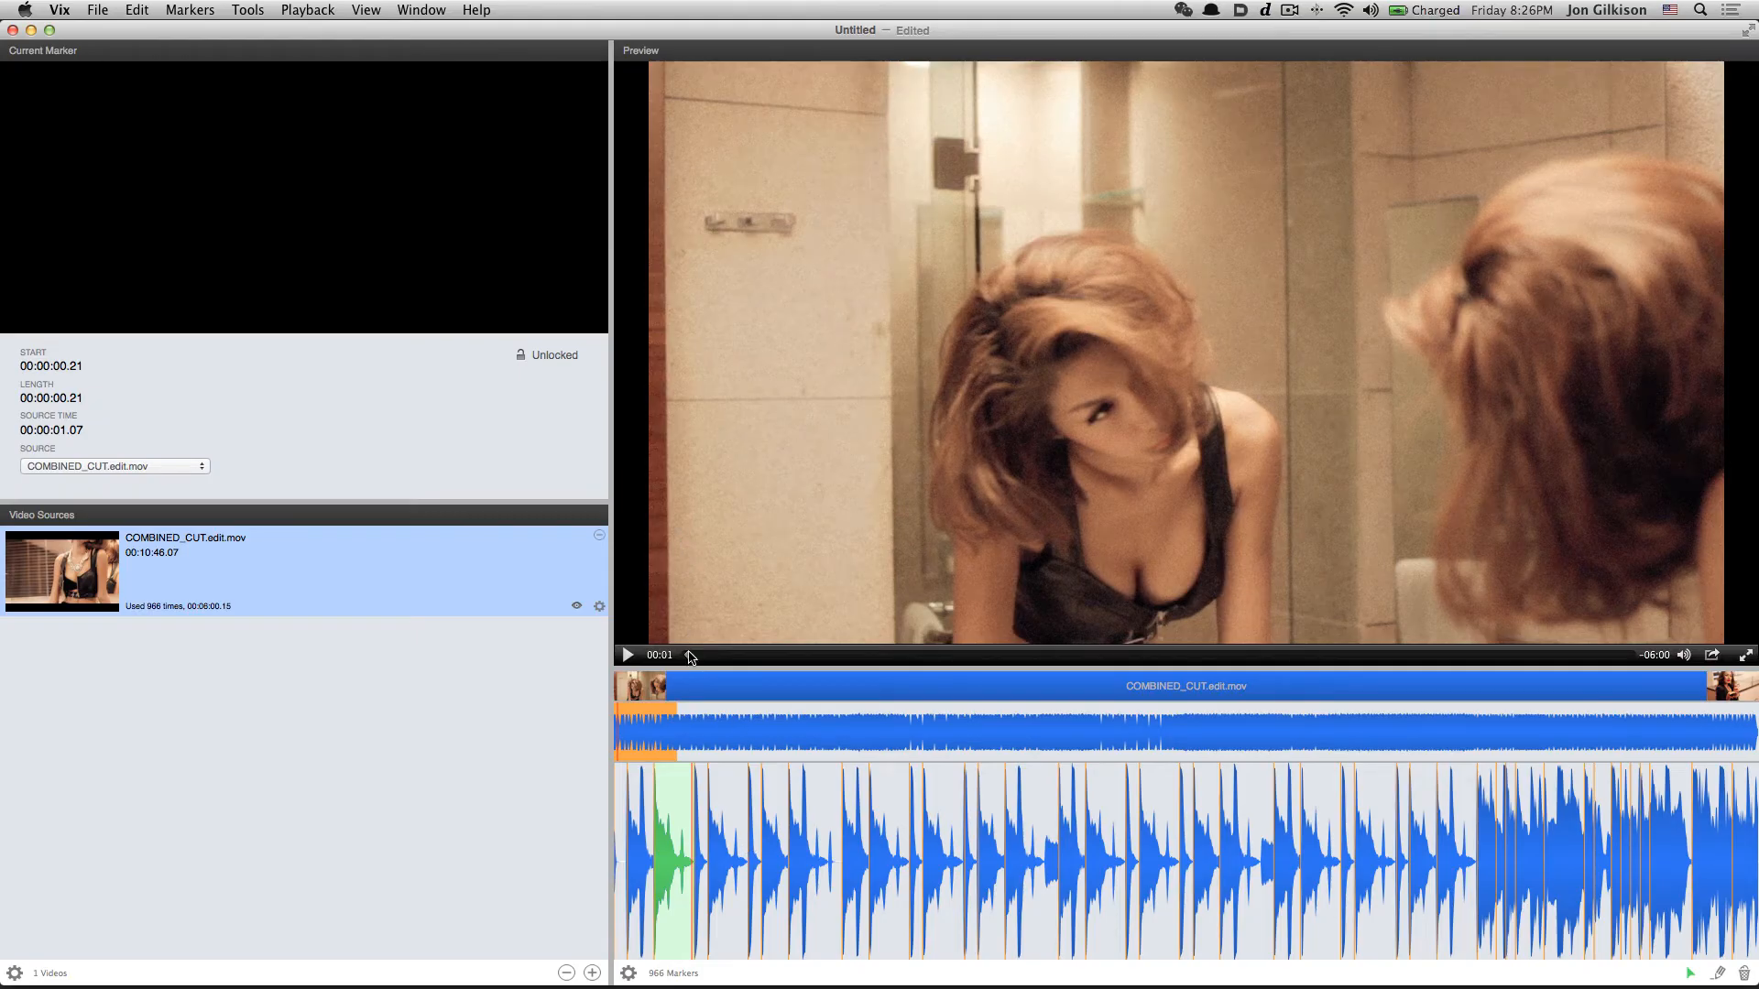
{"action": "mouse_move", "coordinate": [691, 657]}
{"action": "left_mouse_down"}
{"action": "mouse_move", "coordinate": [1658, 661]}
{"action": "mouse_move", "coordinate": [1328, 658]}
{"action": "mouse_move", "coordinate": [938, 692]}
{"action": "left_mouse_up"}
{"action": "left_click_drag", "start_coordinate": [747, 679], "coordinate": [674, 664]}
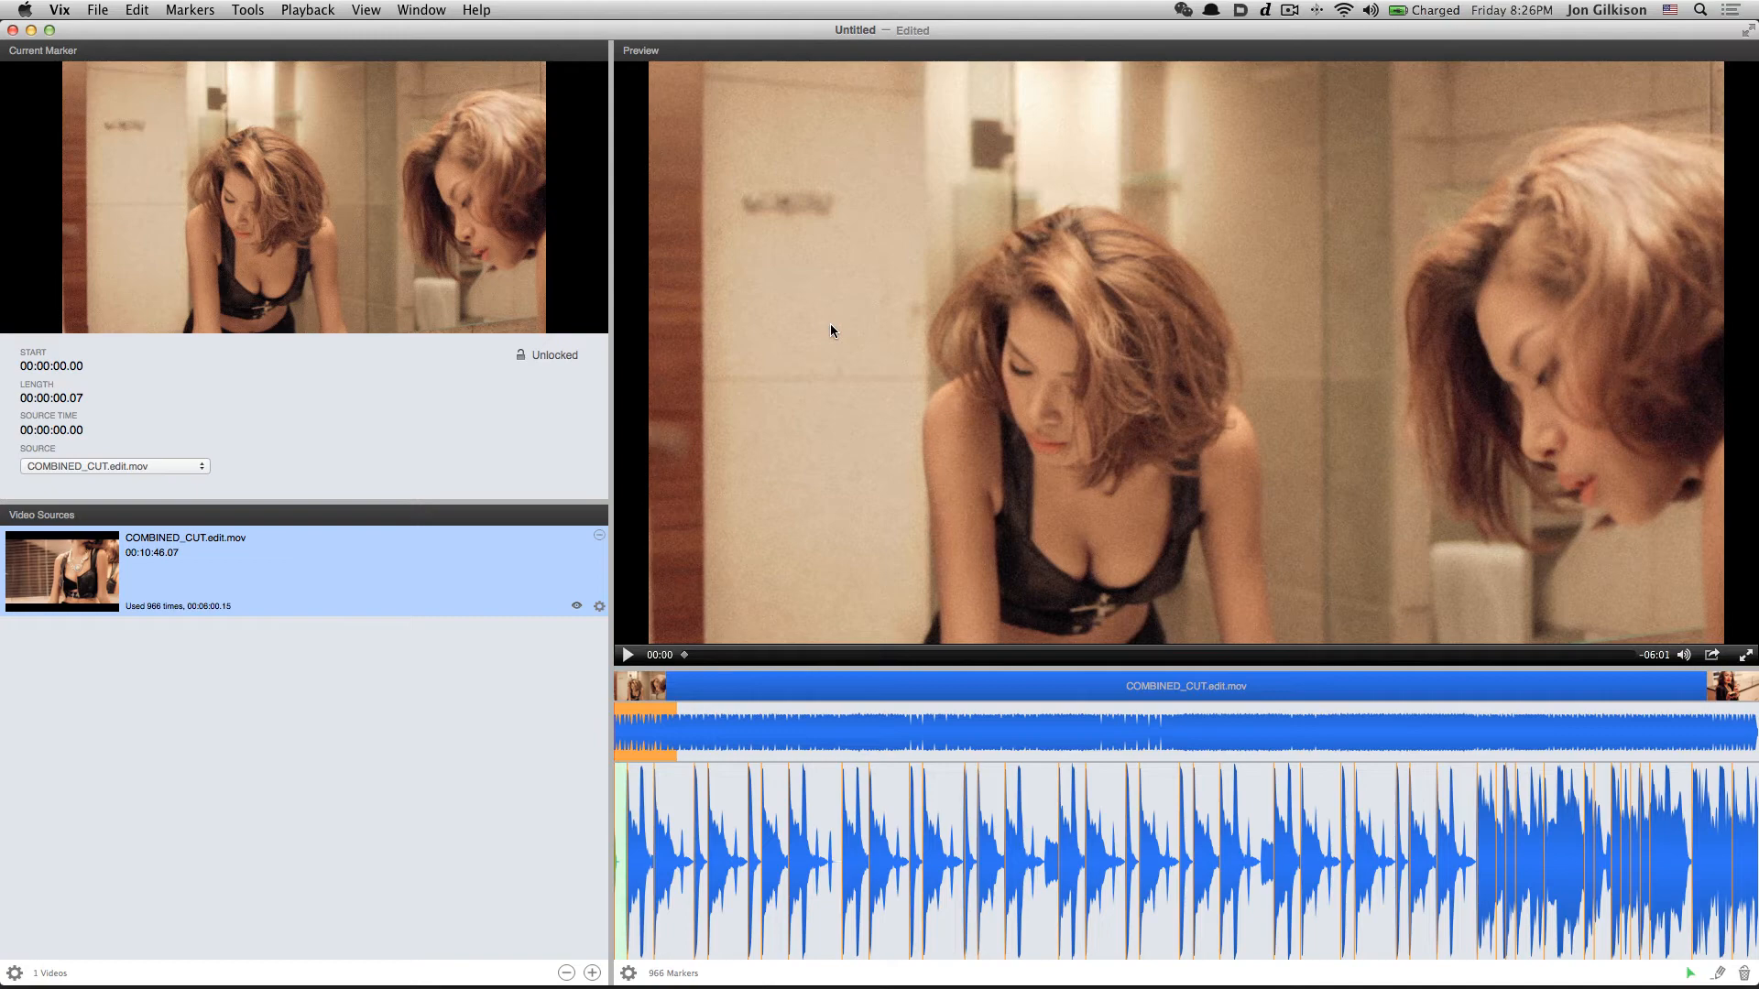
In the dialog for adding videos, select all the "_Slow" clips from MVI_2787_Slow.mov through MVI_2835_Slow.mov
{"action": "left_click", "coordinate": [592, 973]}
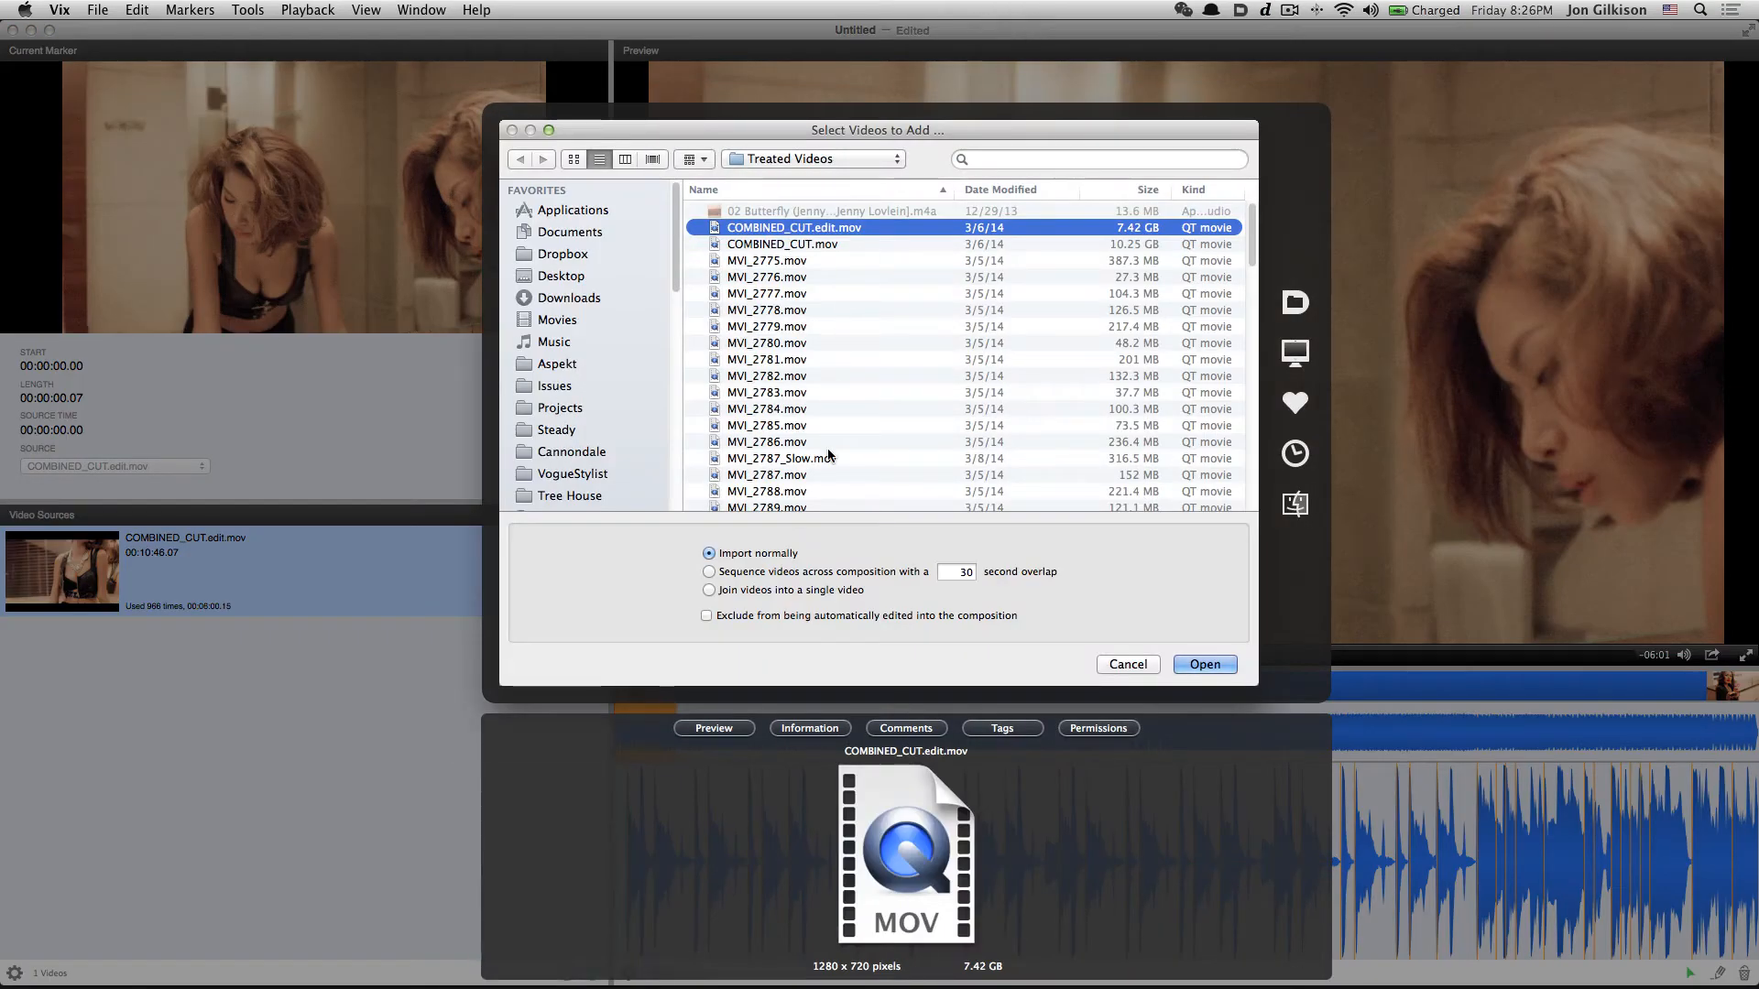
{"action": "scroll", "coordinate": [990, 392], "scroll_direction": "down", "scroll_amount": 5}
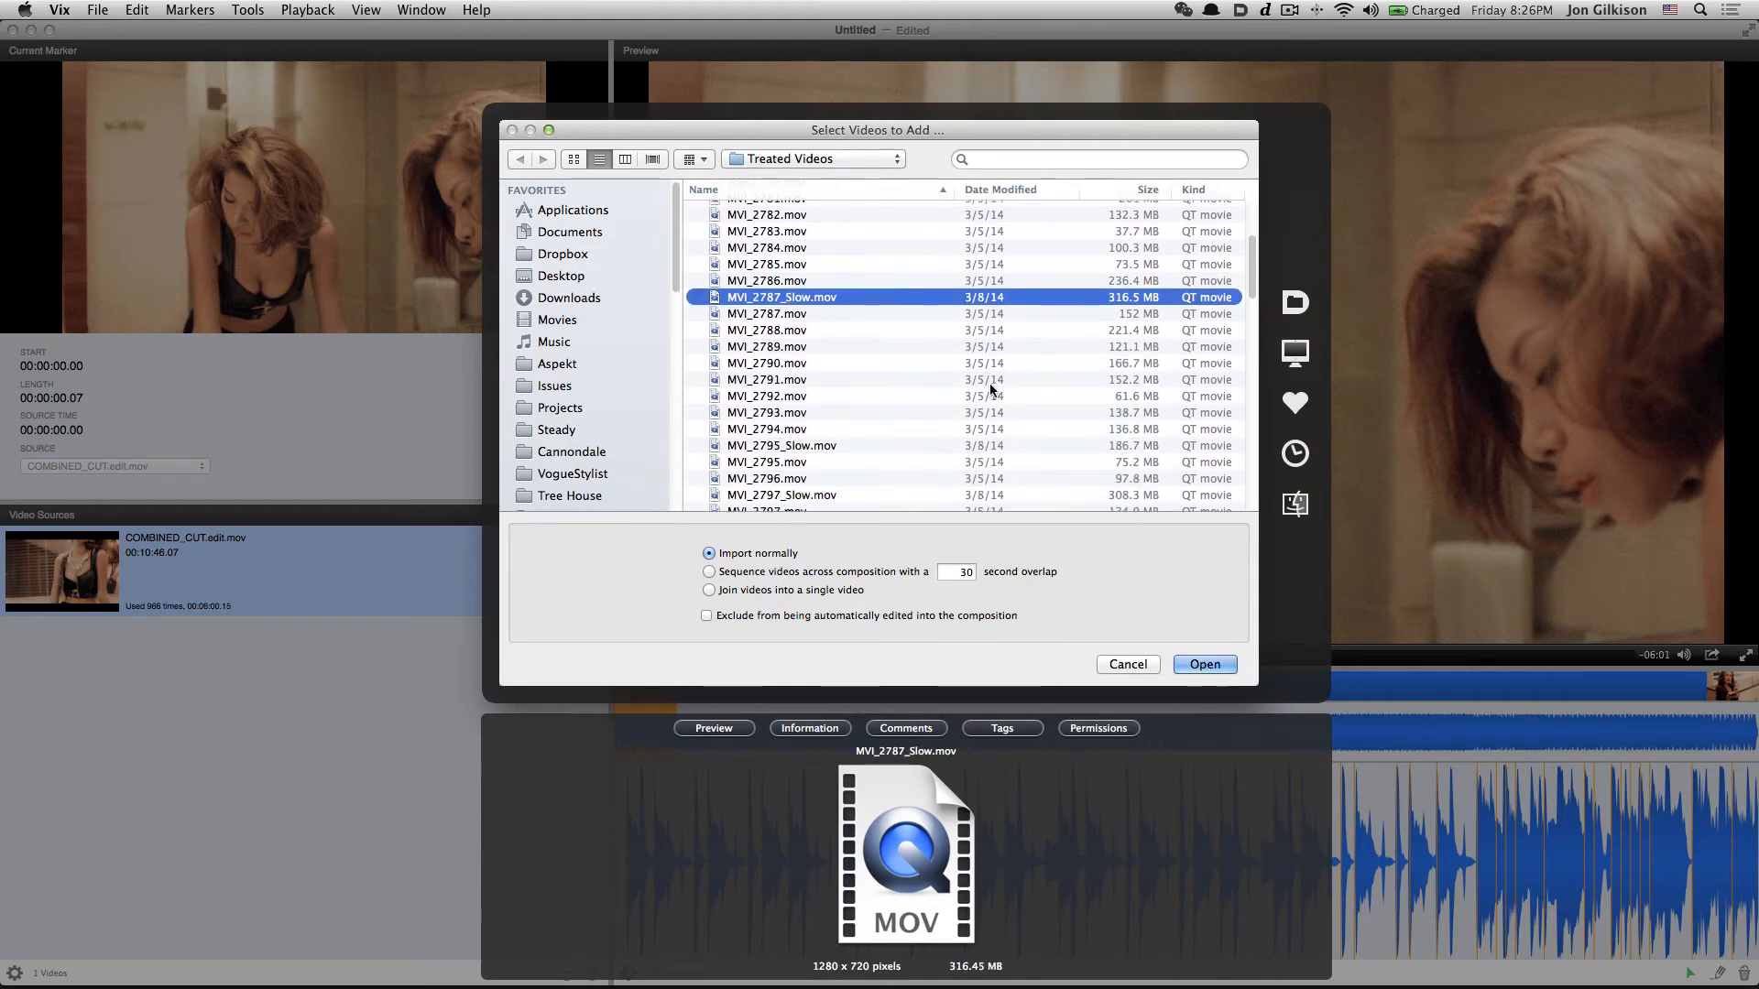
{"action": "scroll", "coordinate": [985, 424], "scroll_direction": "down", "scroll_amount": 8}
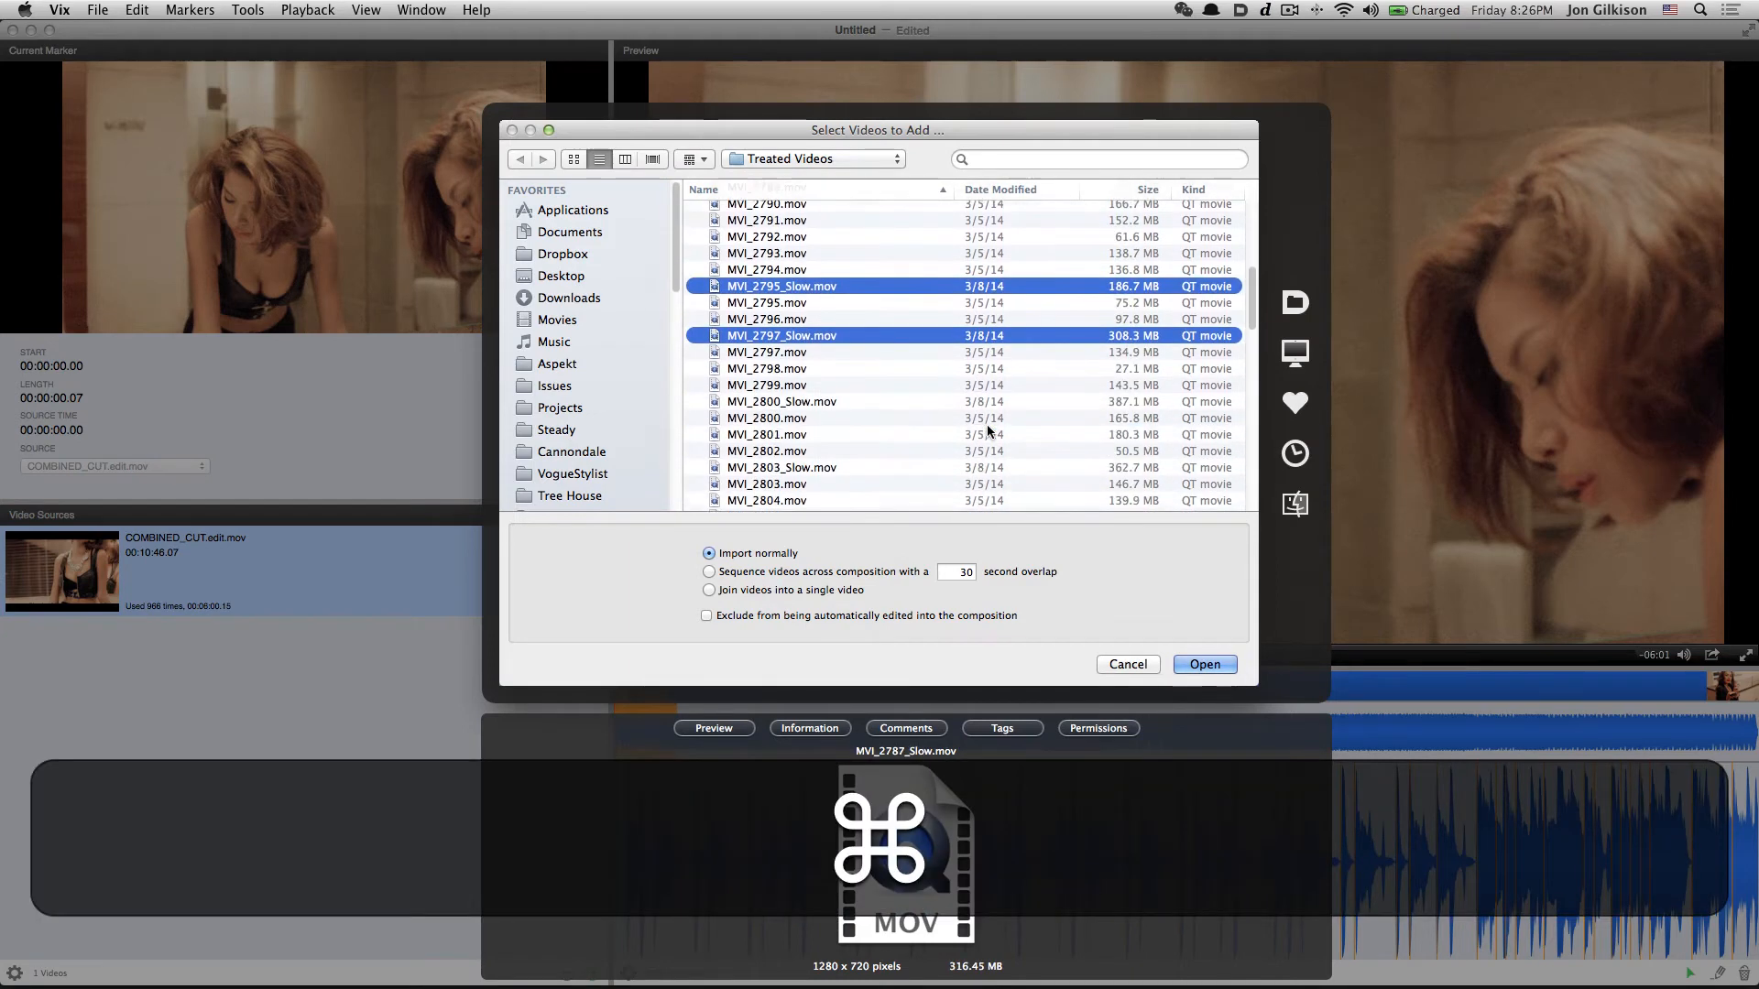
{"action": "left_click", "coordinate": [812, 292], "text": "super"}
{"action": "scroll", "coordinate": [939, 397], "scroll_direction": "down", "scroll_amount": 6}
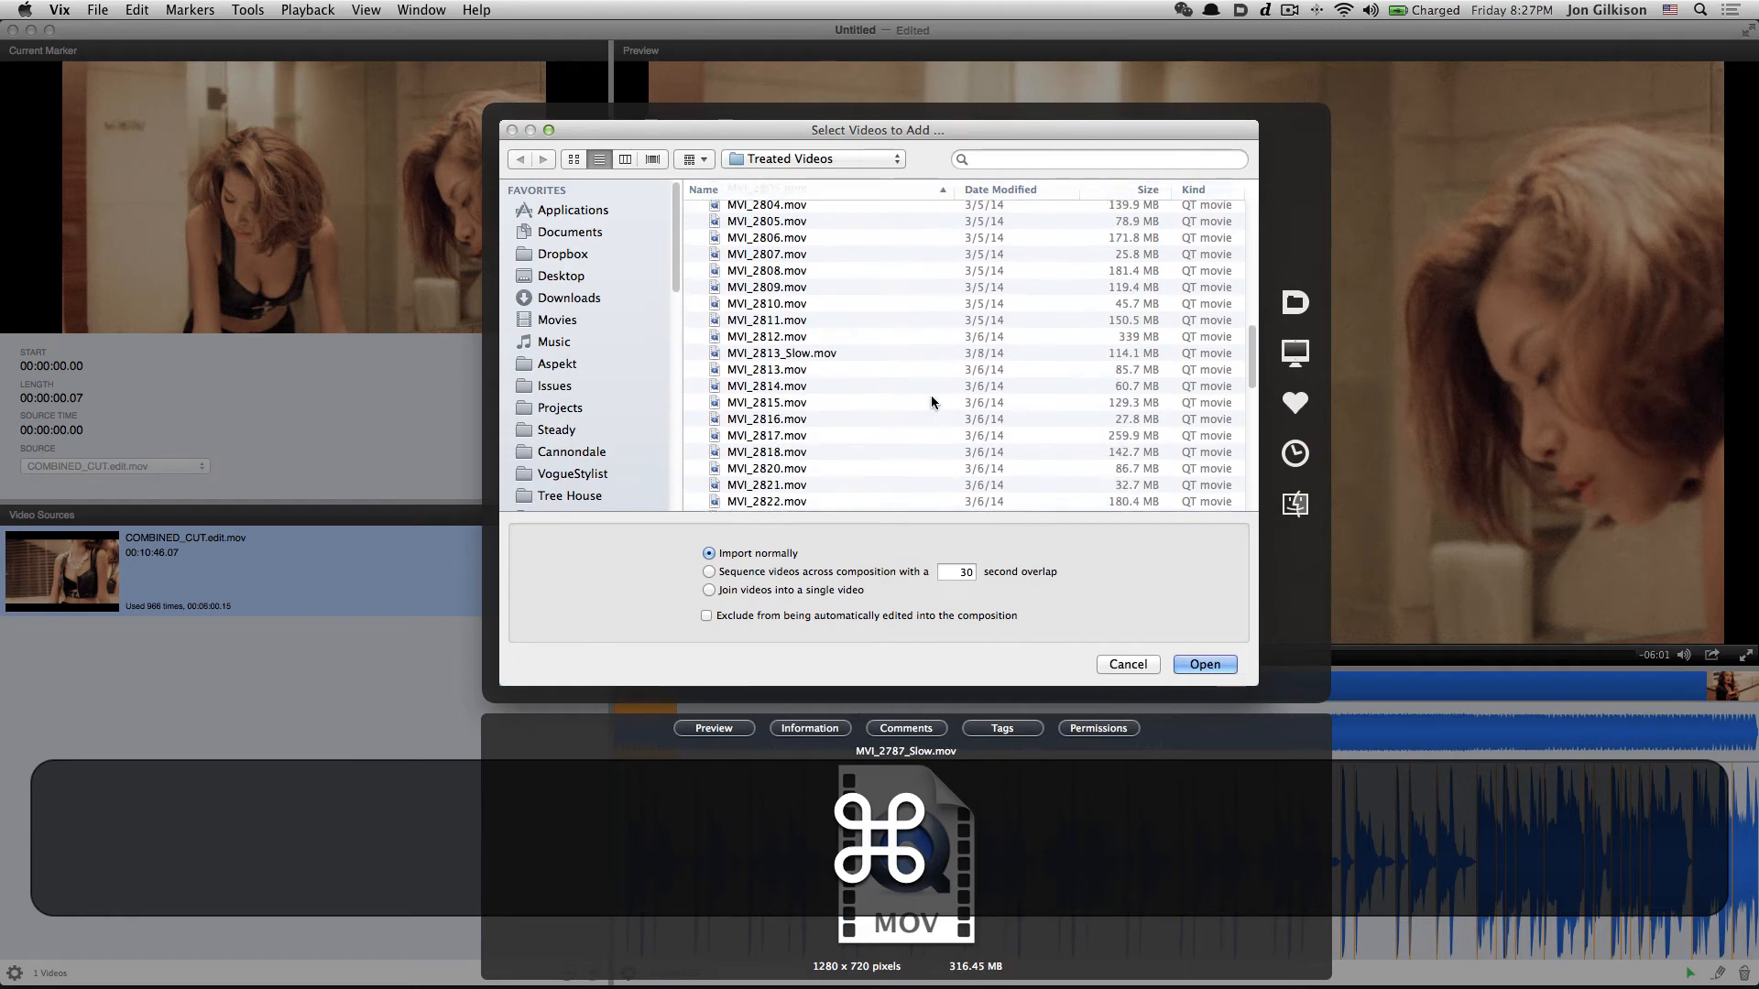
{"action": "left_click", "coordinate": [815, 318], "text": "super"}
{"action": "scroll", "coordinate": [921, 367], "scroll_direction": "down", "scroll_amount": 6}
{"action": "left_click", "coordinate": [826, 396], "text": "super"}
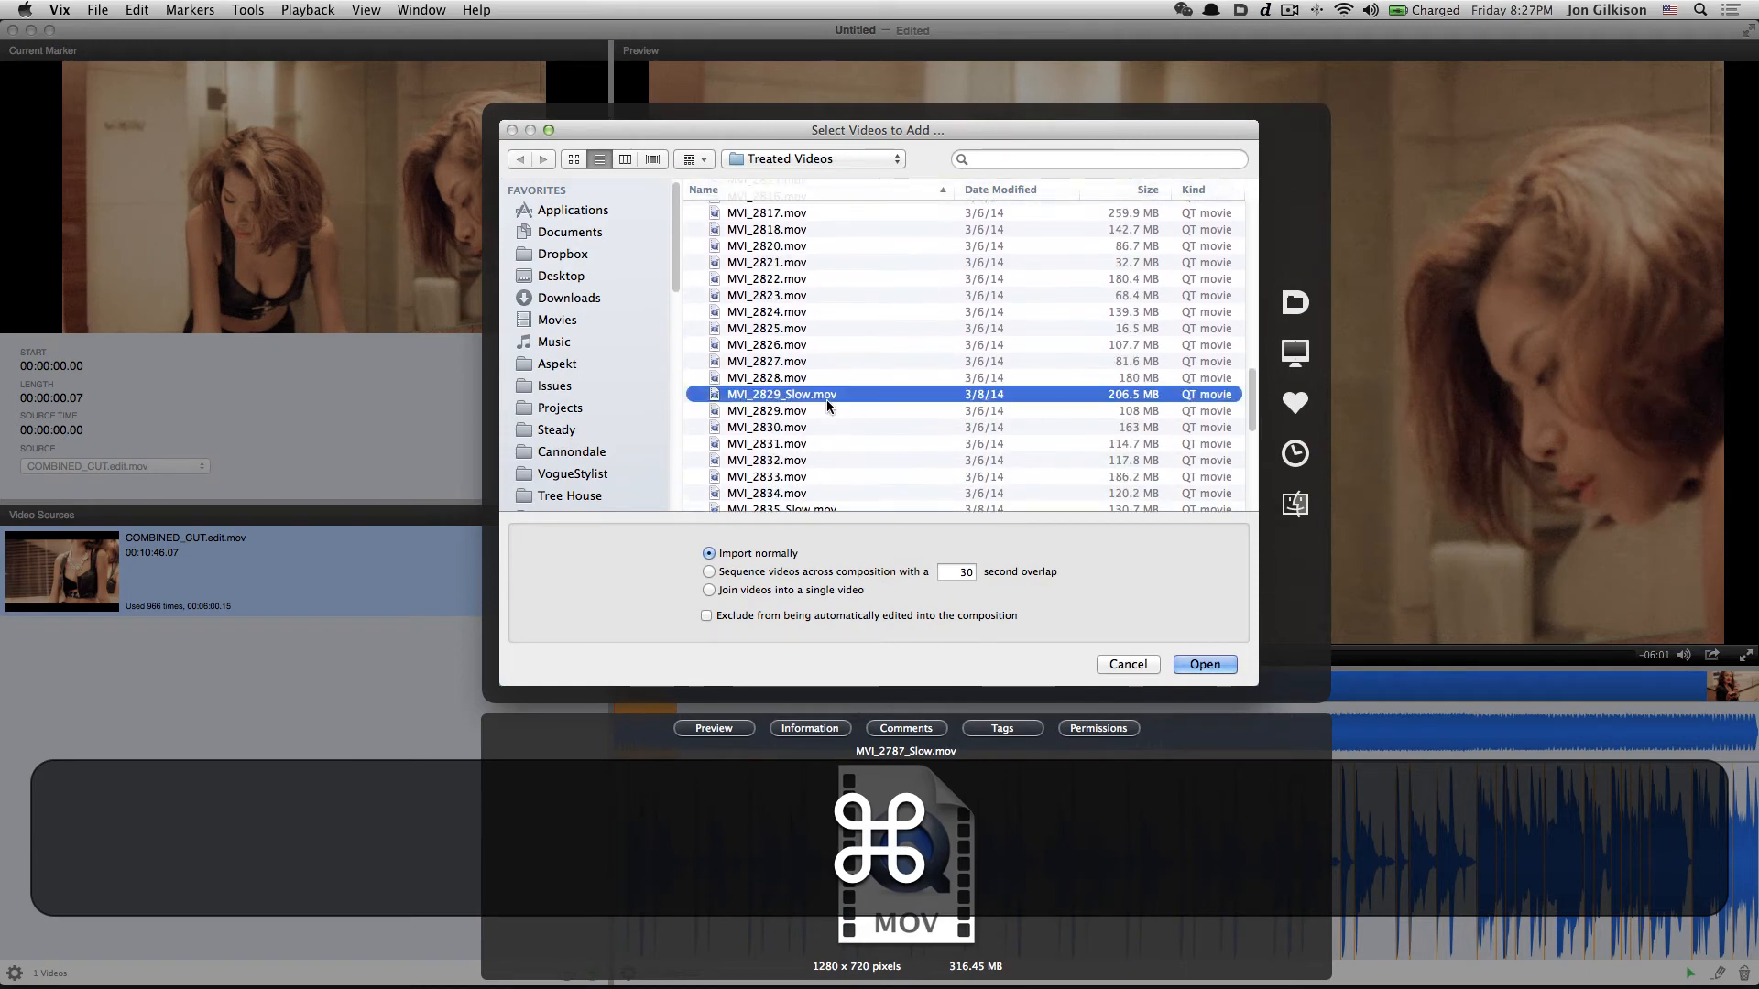
{"action": "scroll", "coordinate": [882, 410], "scroll_direction": "down", "scroll_amount": 3}
{"action": "left_click", "coordinate": [829, 403], "text": "super"}
{"action": "scroll", "coordinate": [981, 405], "scroll_direction": "down", "scroll_amount": 3}
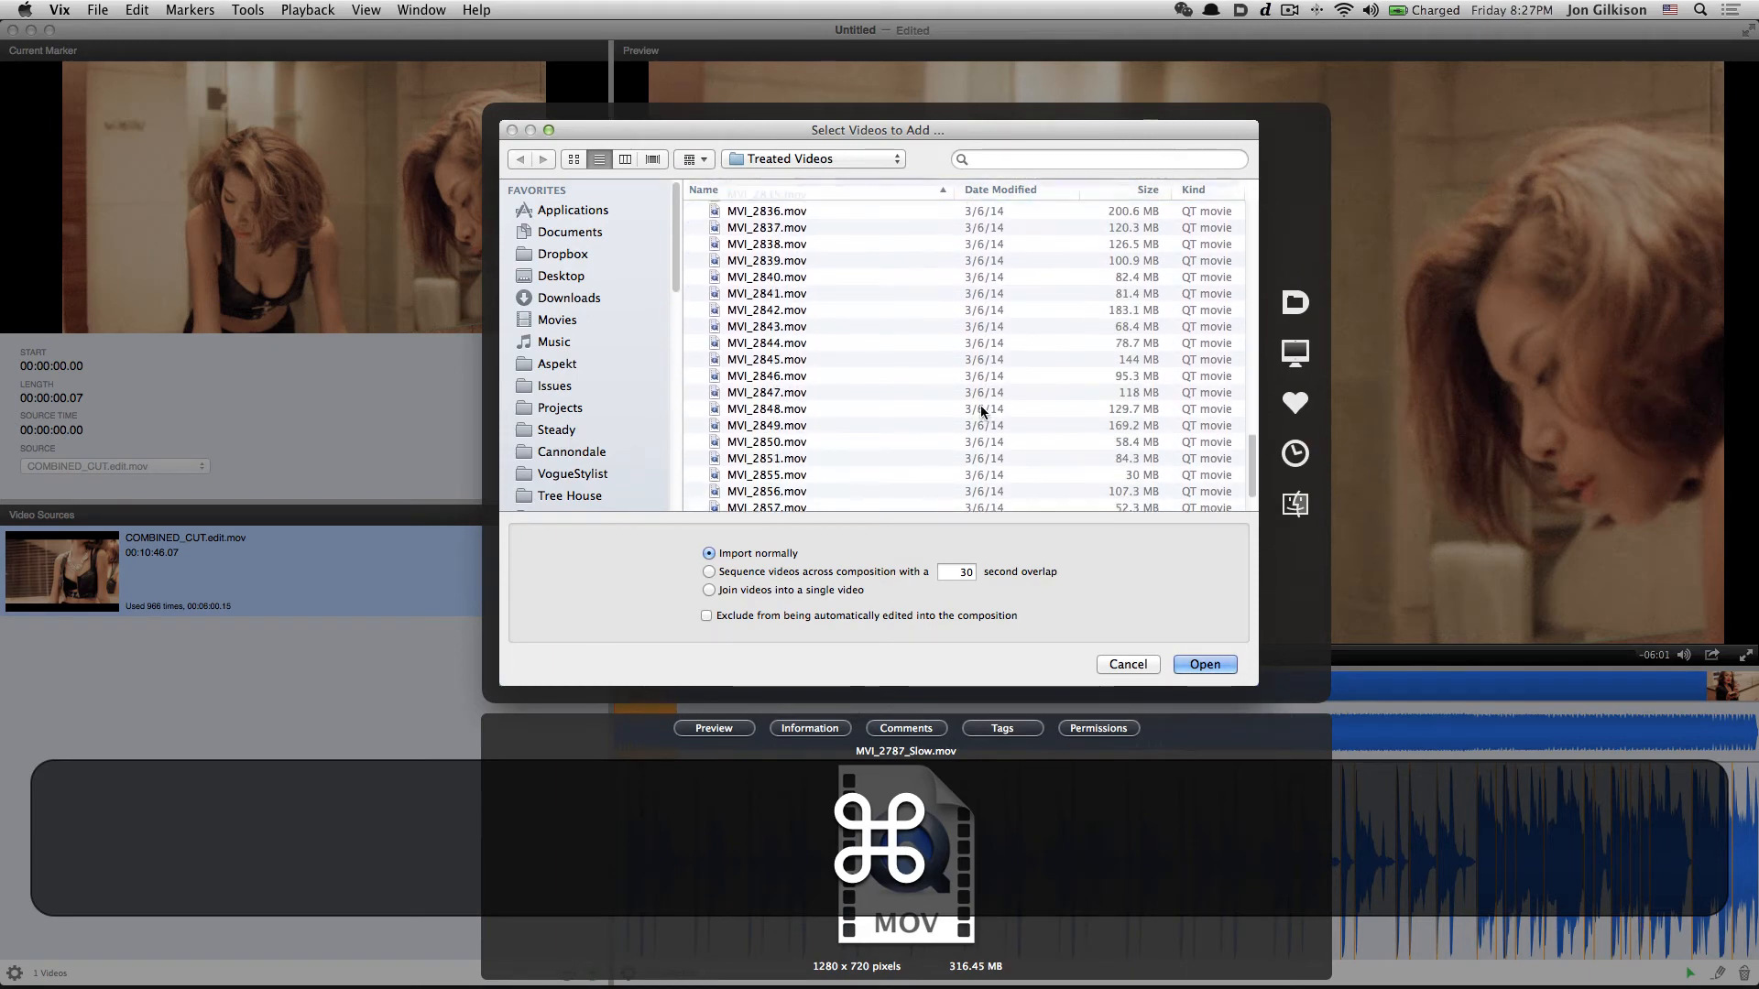
Check the clip selection and import it sequenced across the composition with a 30 second overlap
{"action": "scroll", "coordinate": [816, 454], "scroll_direction": "up", "scroll_amount": 8}
{"action": "scroll", "coordinate": [825, 452], "scroll_direction": "up", "scroll_amount": 2}
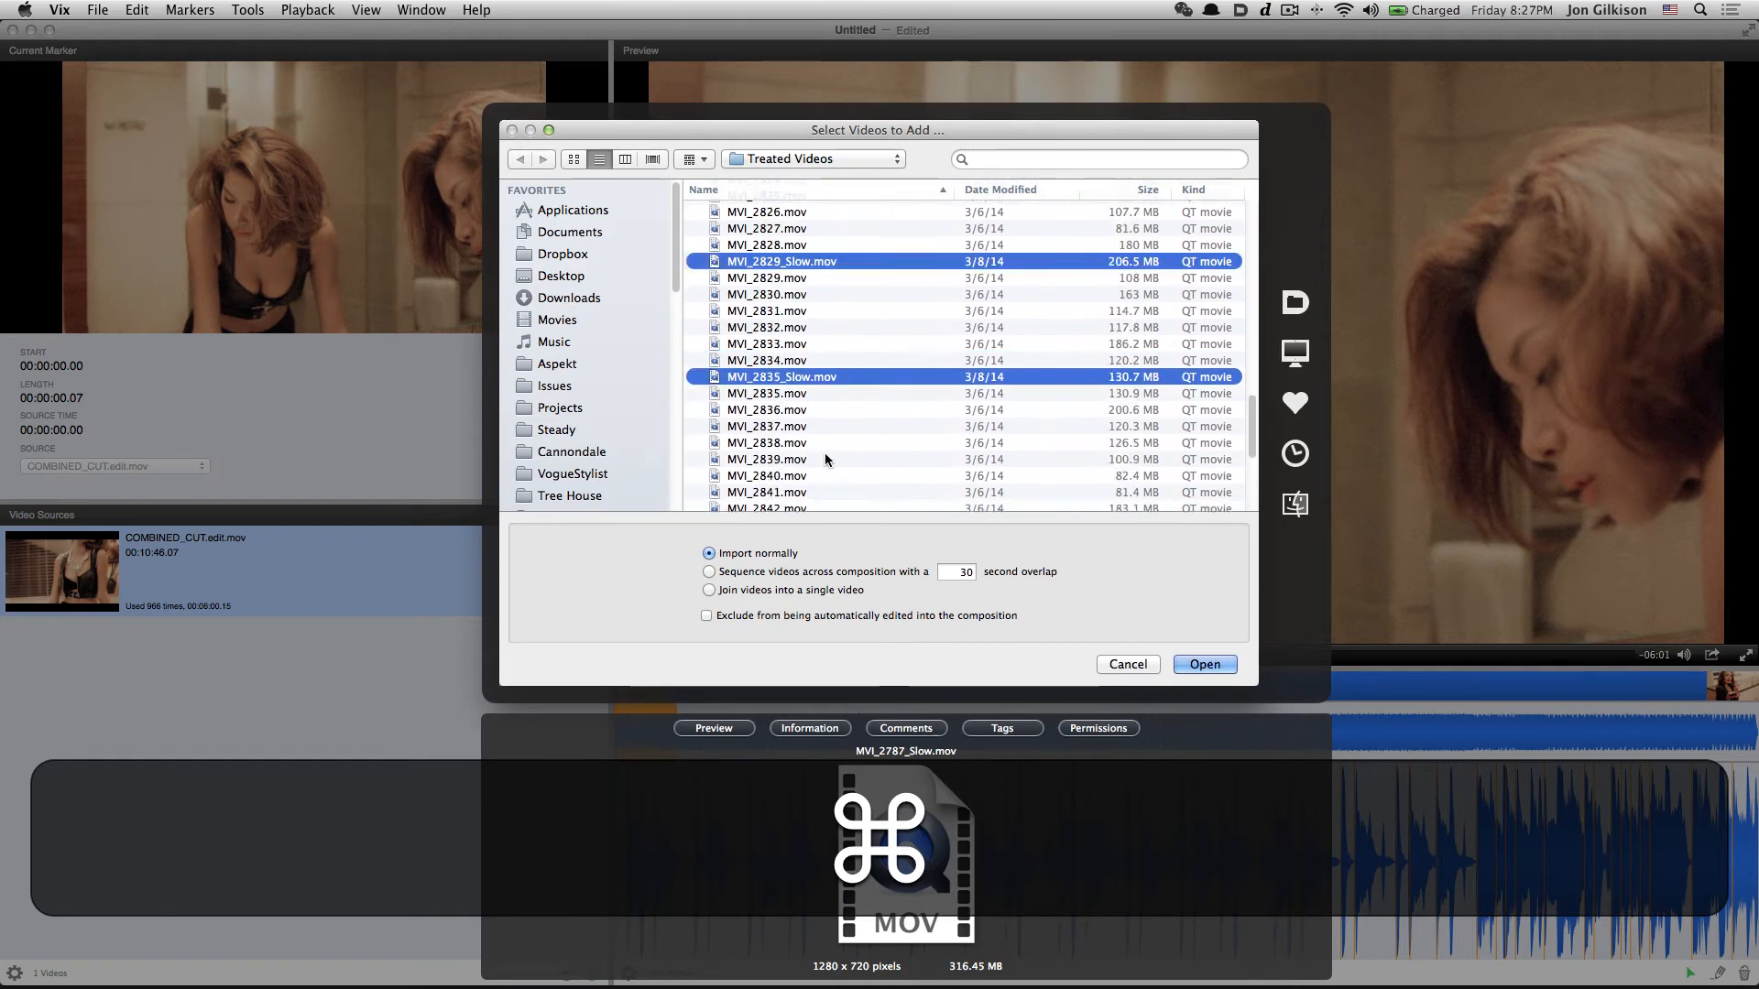
{"action": "scroll", "coordinate": [824, 449], "scroll_direction": "down", "scroll_amount": 4}
{"action": "scroll", "coordinate": [825, 449], "scroll_direction": "up", "scroll_amount": 12}
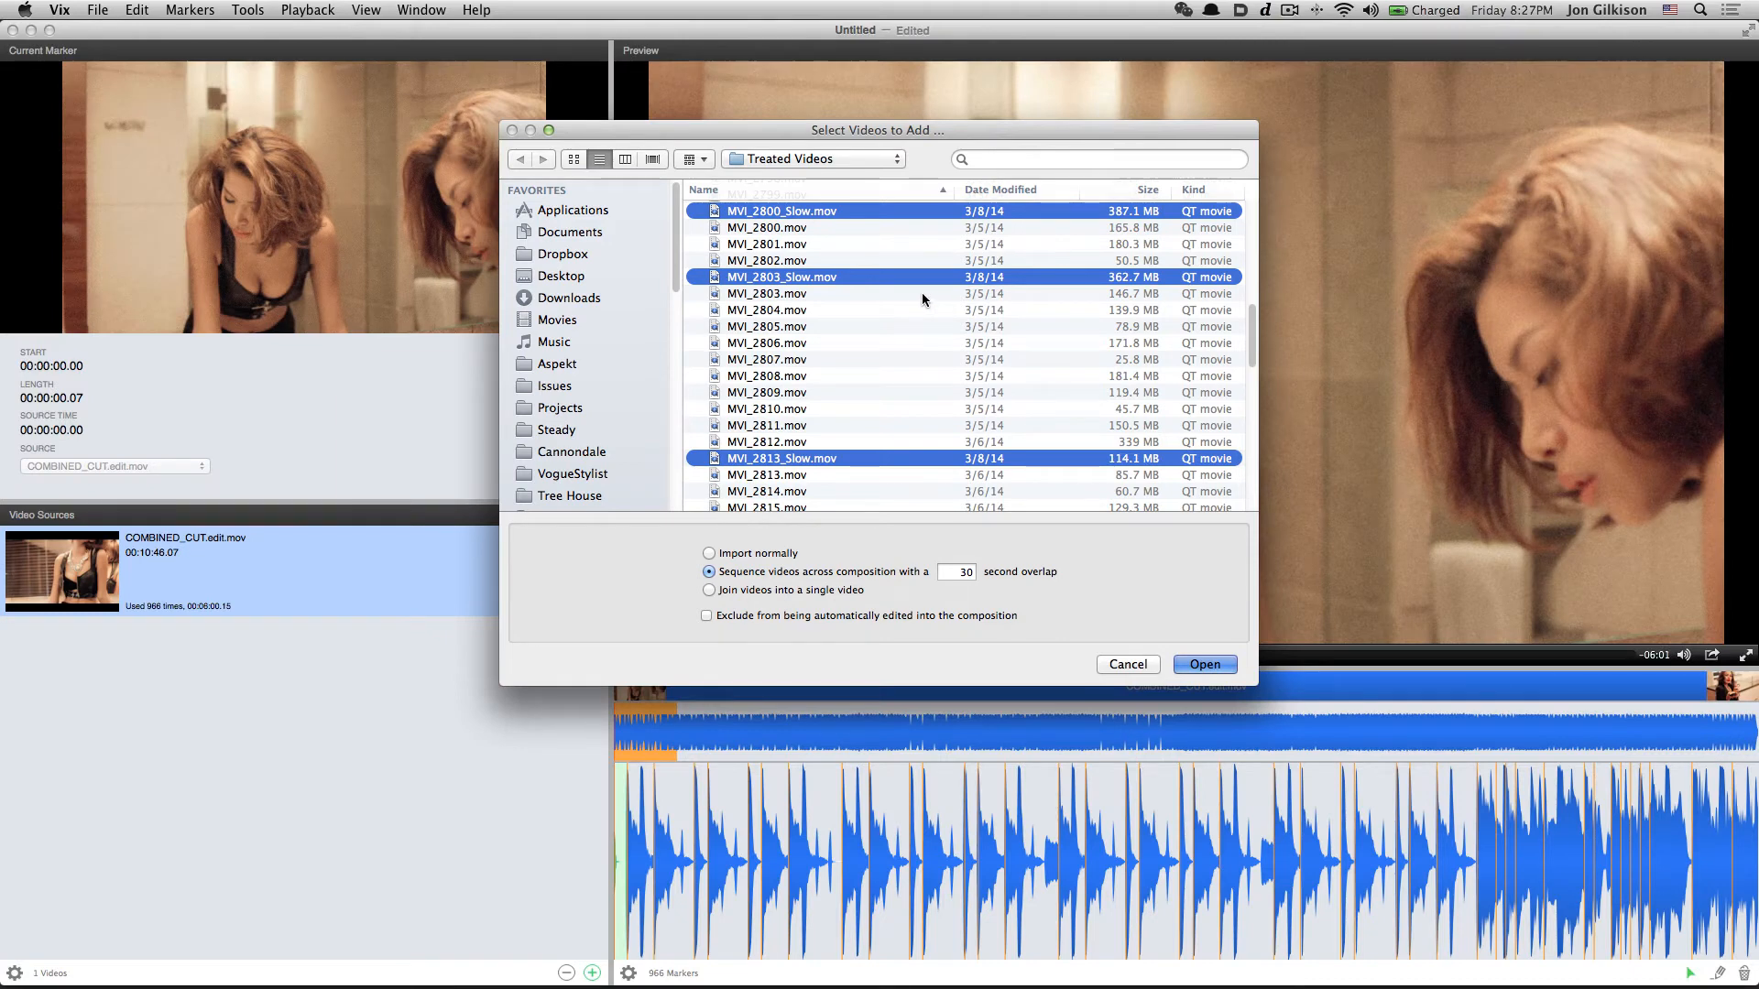
{"action": "key", "text": "Return"}
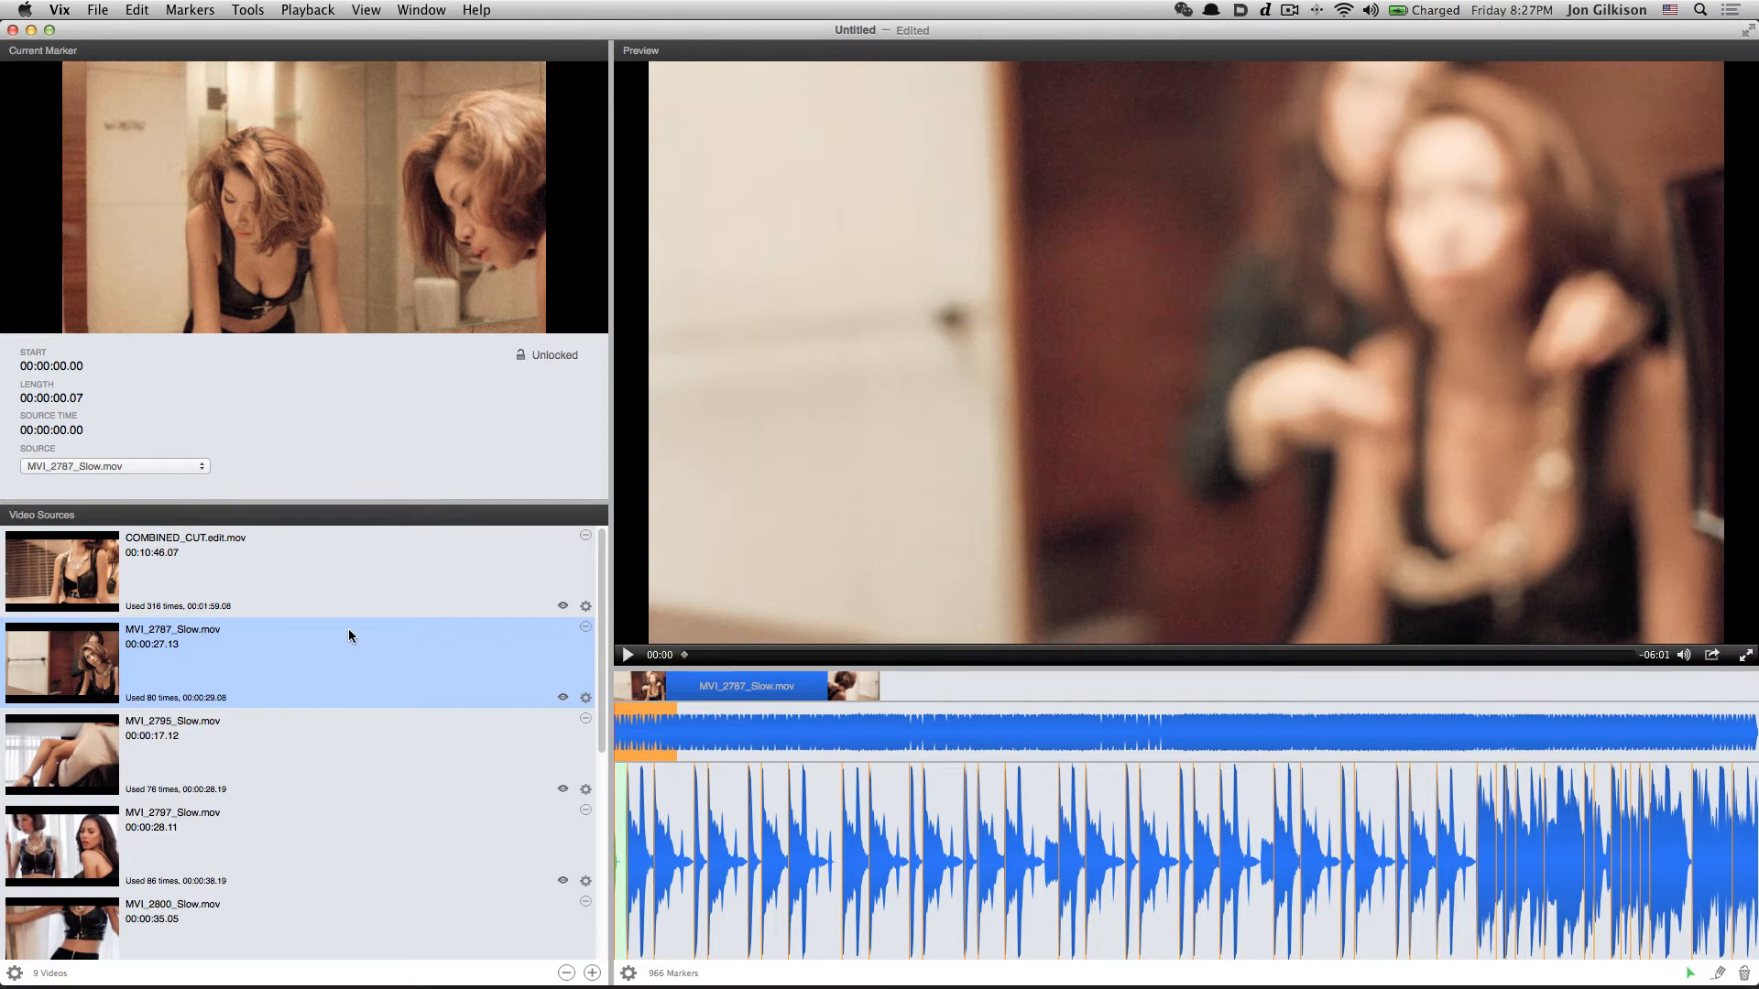
Look through the list of video sources to review how often each clip is used
{"action": "scroll", "coordinate": [336, 839], "scroll_direction": "down", "scroll_amount": 5}
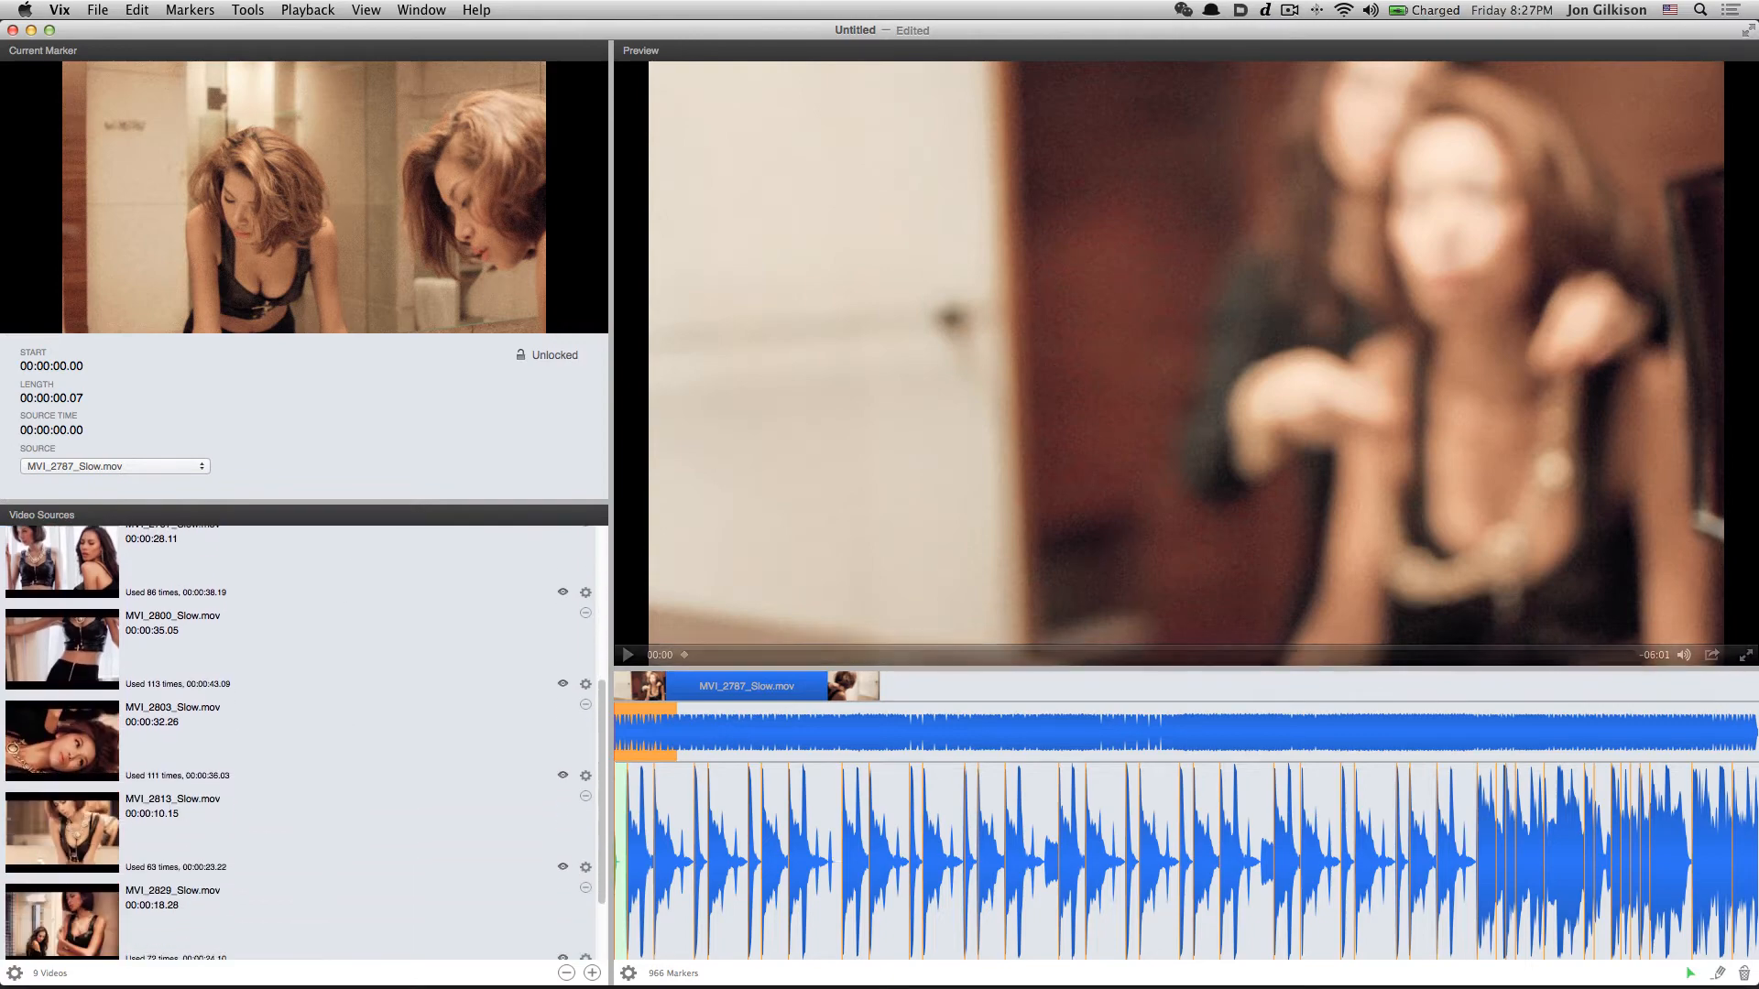
{"action": "scroll", "coordinate": [304, 743], "scroll_direction": "down", "scroll_amount": 2}
{"action": "scroll", "coordinate": [304, 743], "scroll_direction": "up", "scroll_amount": 7}
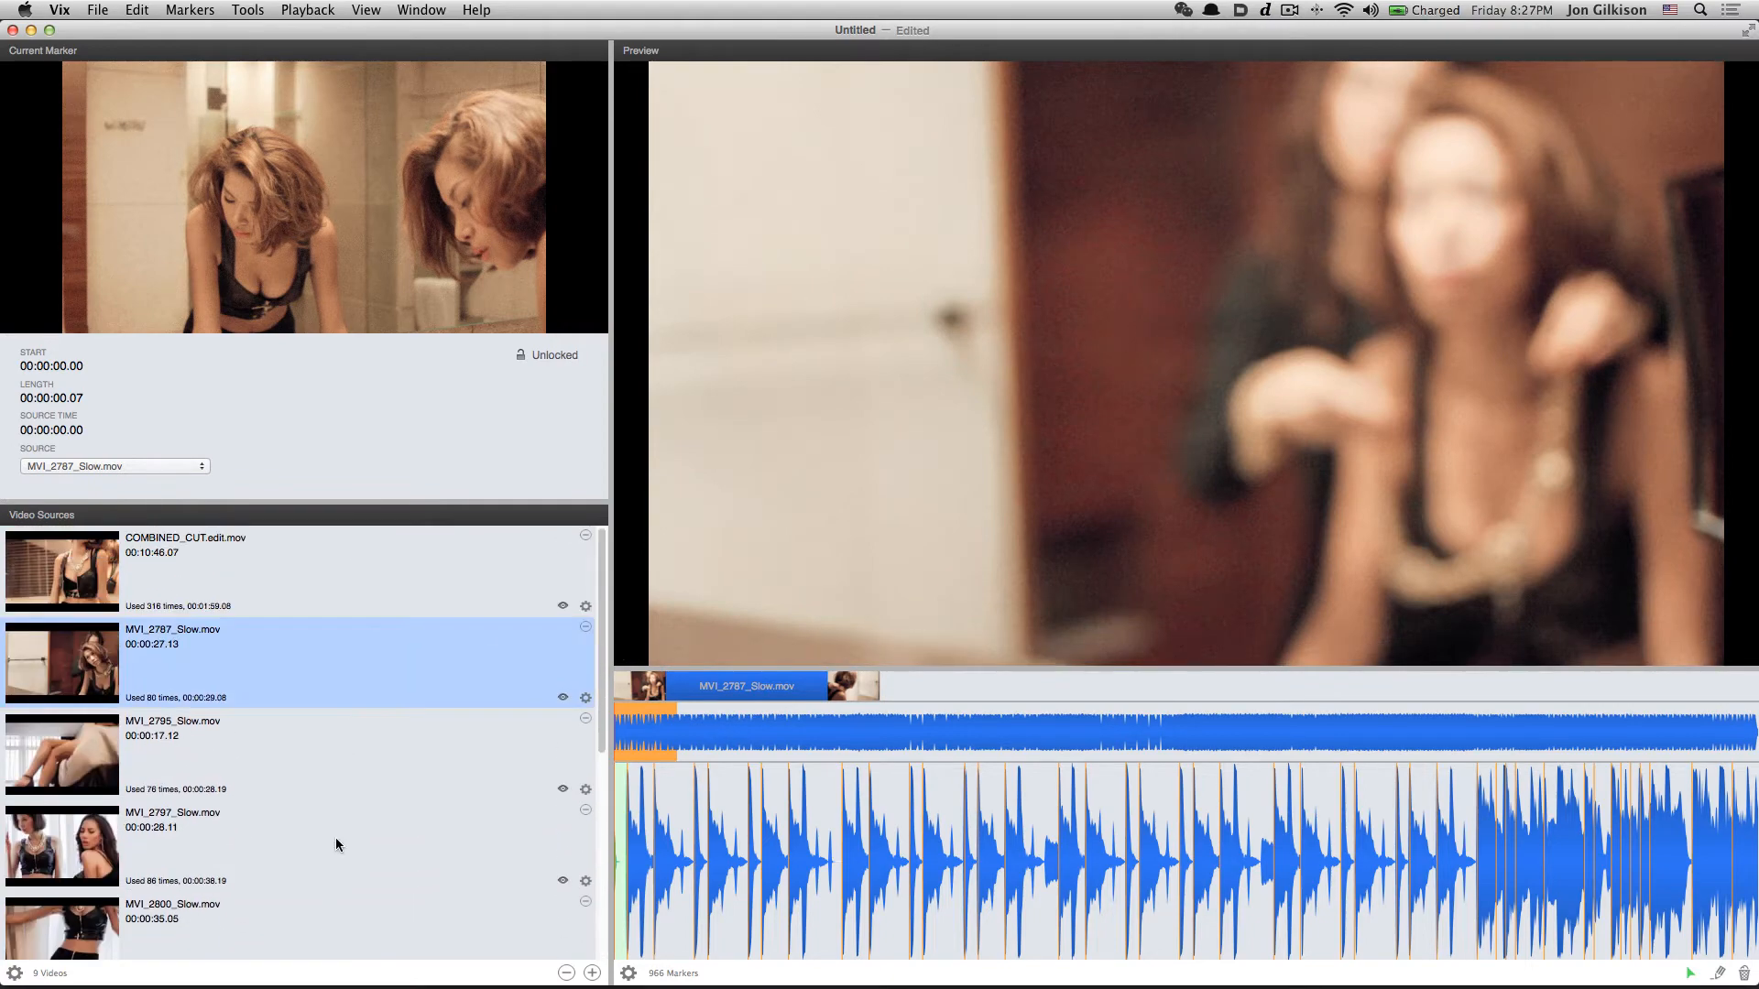
{"action": "scroll", "coordinate": [335, 838], "scroll_direction": "down", "scroll_amount": 3}
{"action": "scroll", "coordinate": [262, 922], "scroll_direction": "up", "scroll_amount": 3}
Set the video sequence mode to Sequential and select the COMBINED_CUT.edit.mov source
{"action": "mouse_move", "coordinate": [264, 751]}
{"action": "left_mouse_down"}
{"action": "mouse_move", "coordinate": [233, 775]}
{"action": "mouse_move", "coordinate": [257, 592]}
{"action": "mouse_move", "coordinate": [257, 752]}
{"action": "mouse_move", "coordinate": [284, 678]}
{"action": "mouse_move", "coordinate": [271, 922]}
{"action": "mouse_move", "coordinate": [288, 734]}
{"action": "mouse_move", "coordinate": [289, 753]}
{"action": "left_mouse_up"}
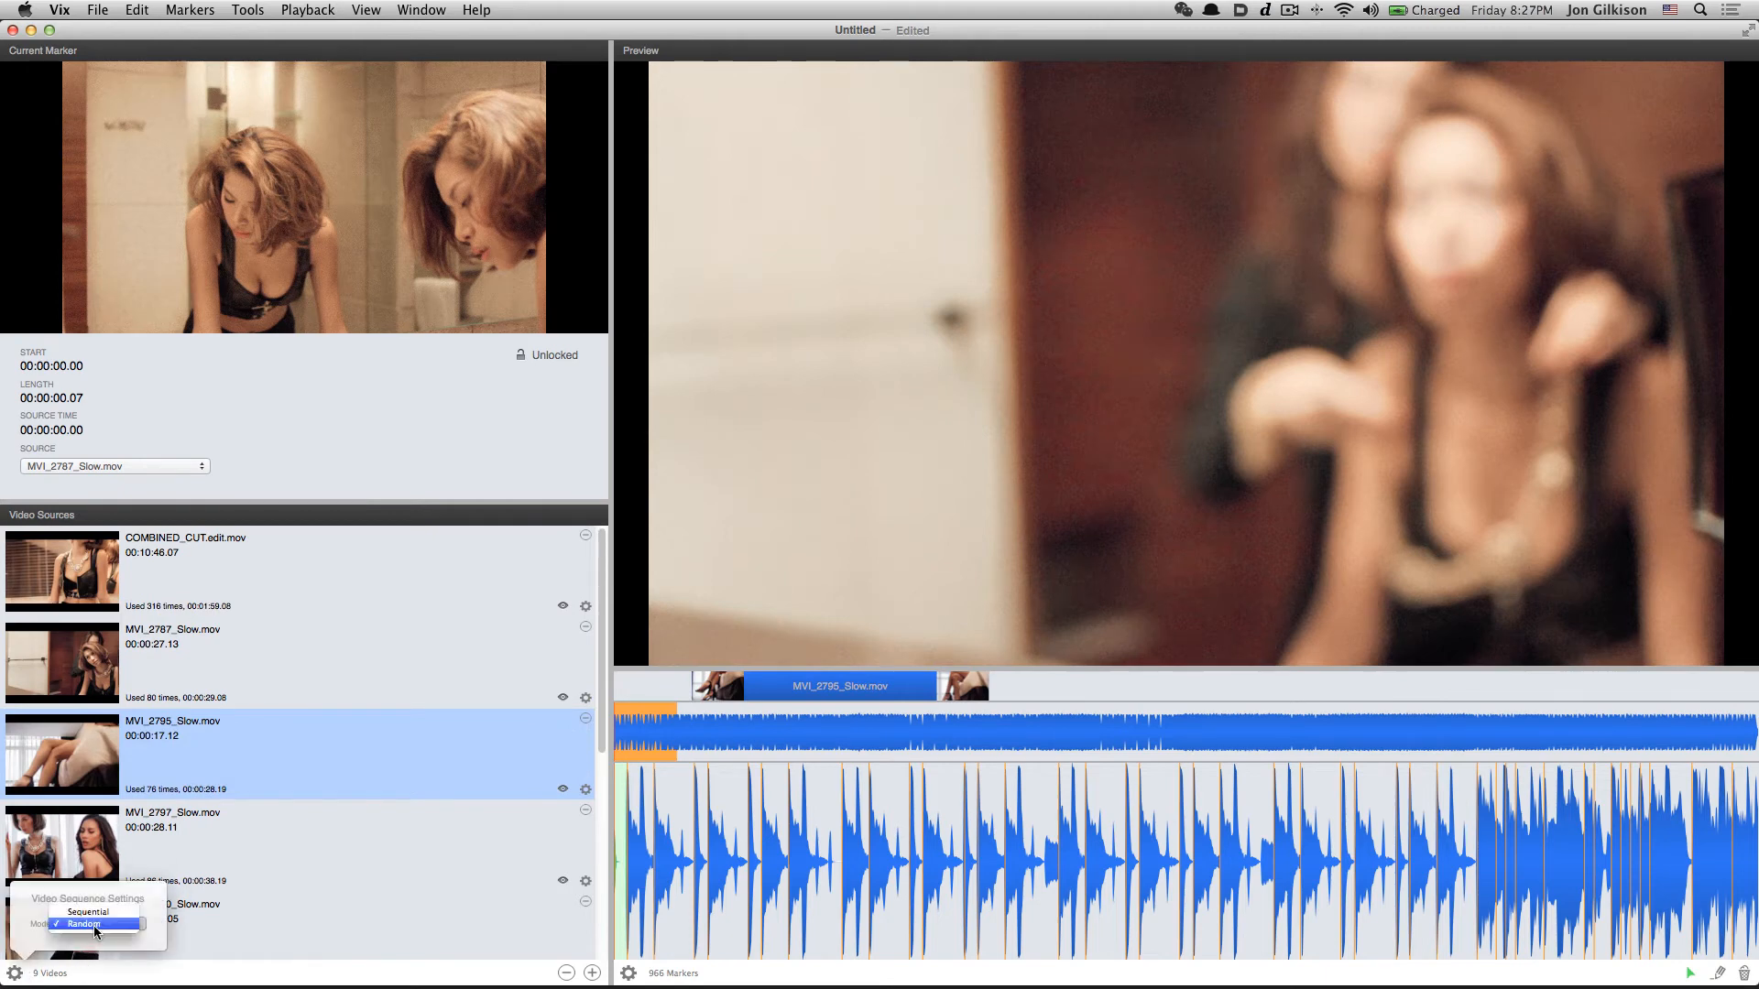
{"action": "left_click", "coordinate": [101, 912]}
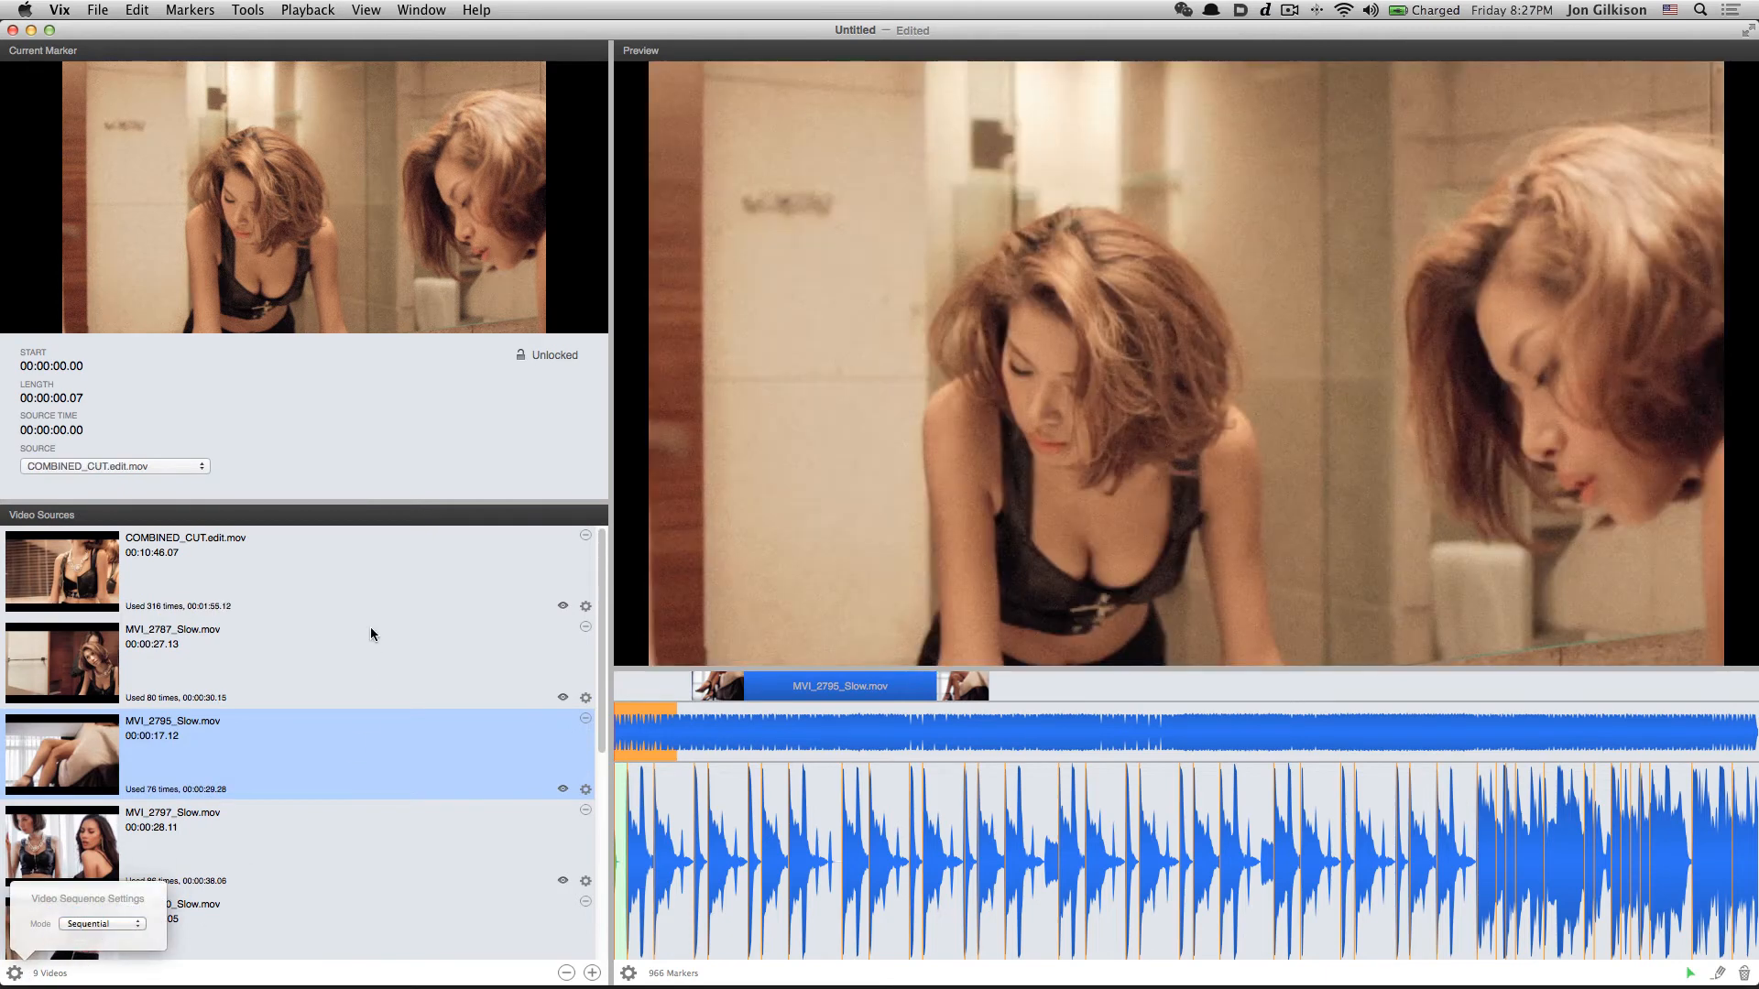
{"action": "left_click", "coordinate": [375, 581]}
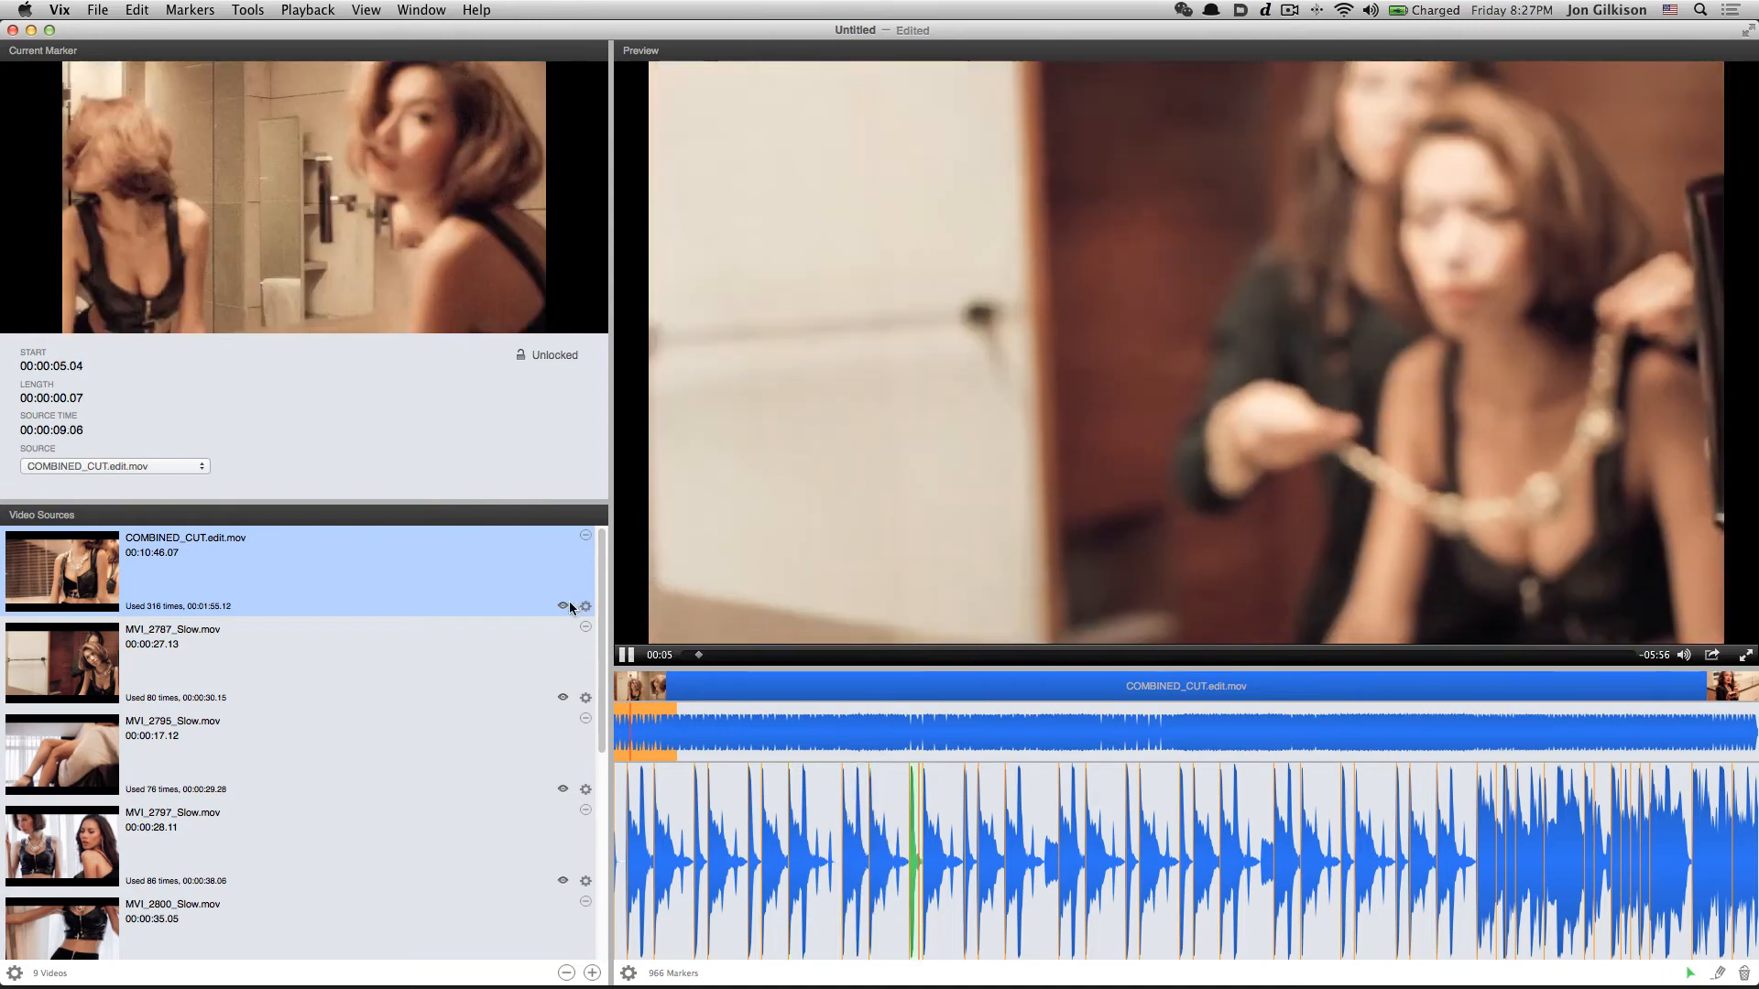
Open and close the source preview of COMBINED_CUT.edit.mov, then select MVI_2787_Slow.mov to view its range in the composition
{"action": "left_click", "coordinate": [560, 604]}
{"action": "left_click_drag", "start_coordinate": [454, 579], "coordinate": [436, 547]}
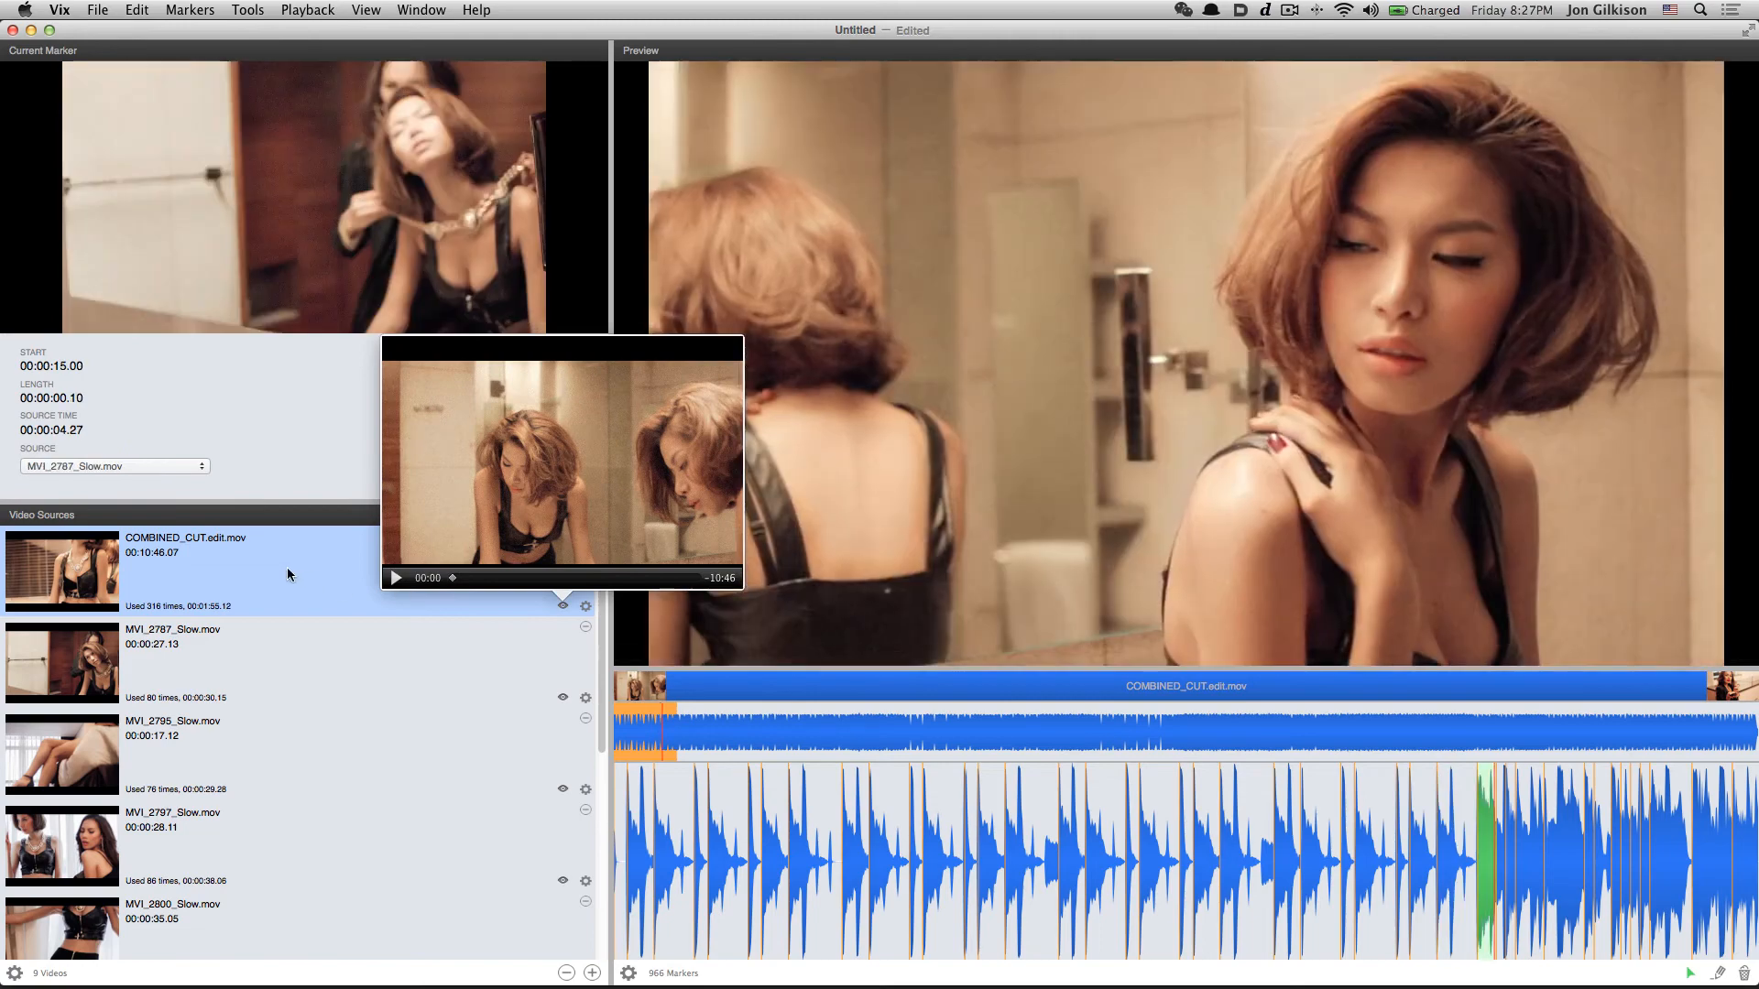
{"action": "left_click", "coordinate": [287, 571]}
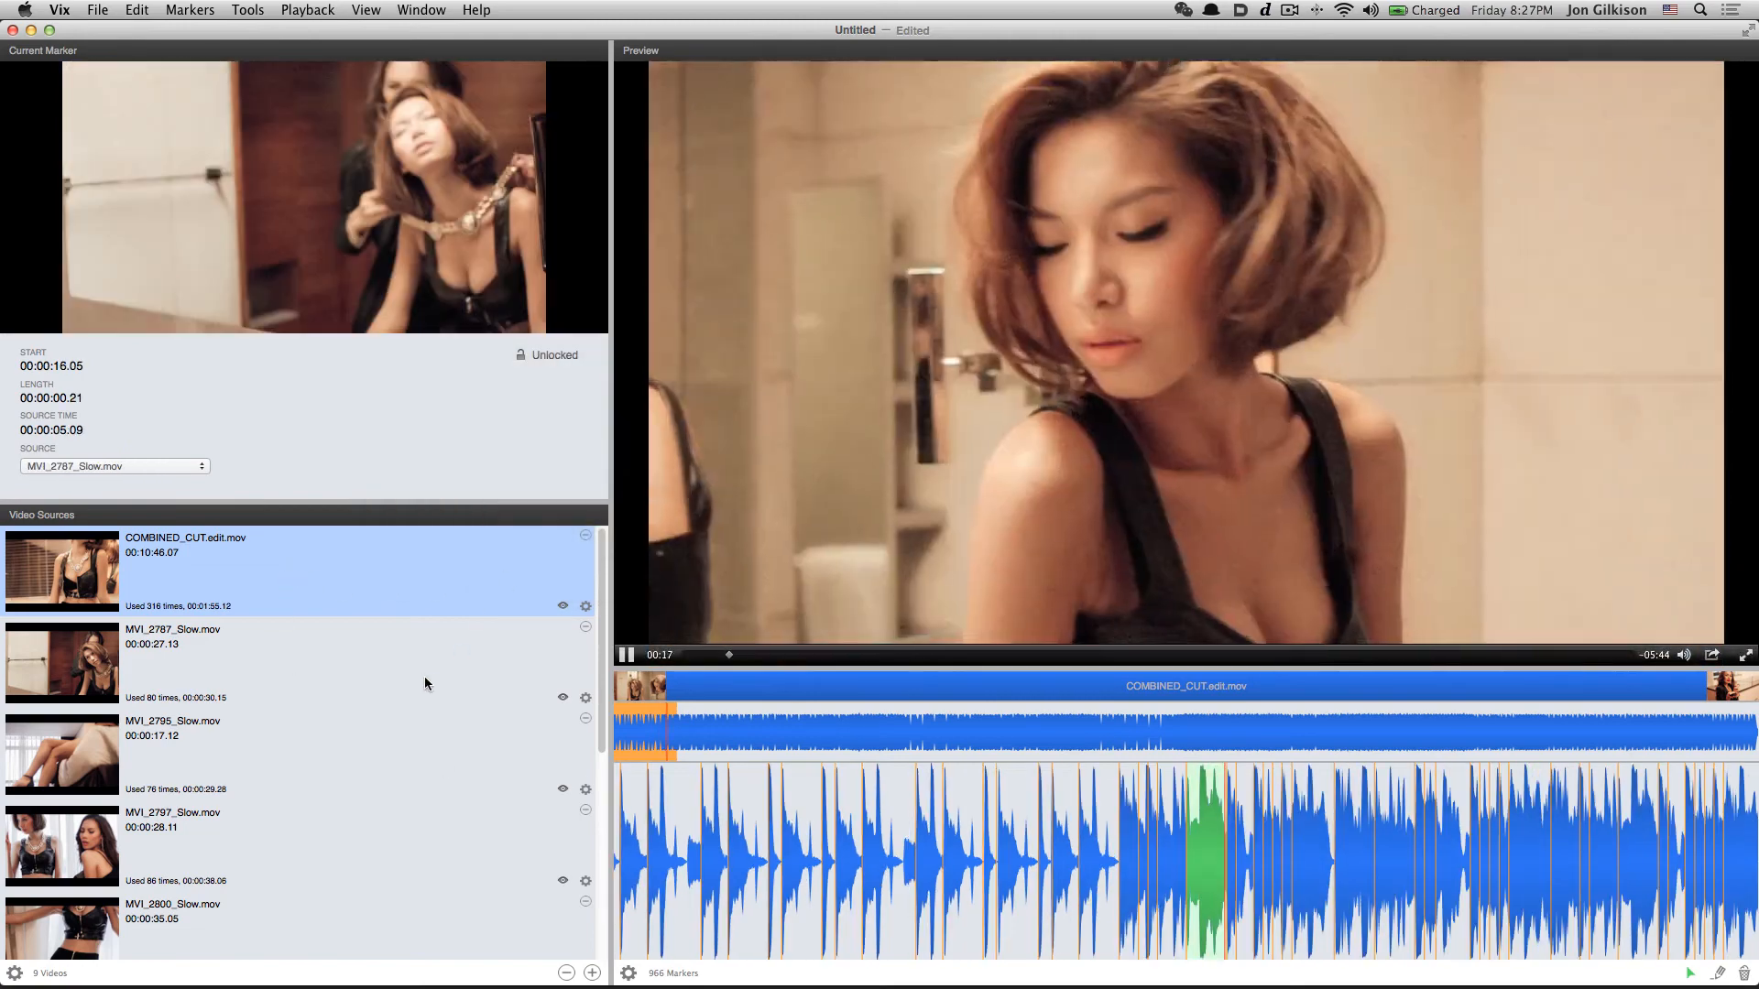
{"action": "left_click", "coordinate": [425, 676]}
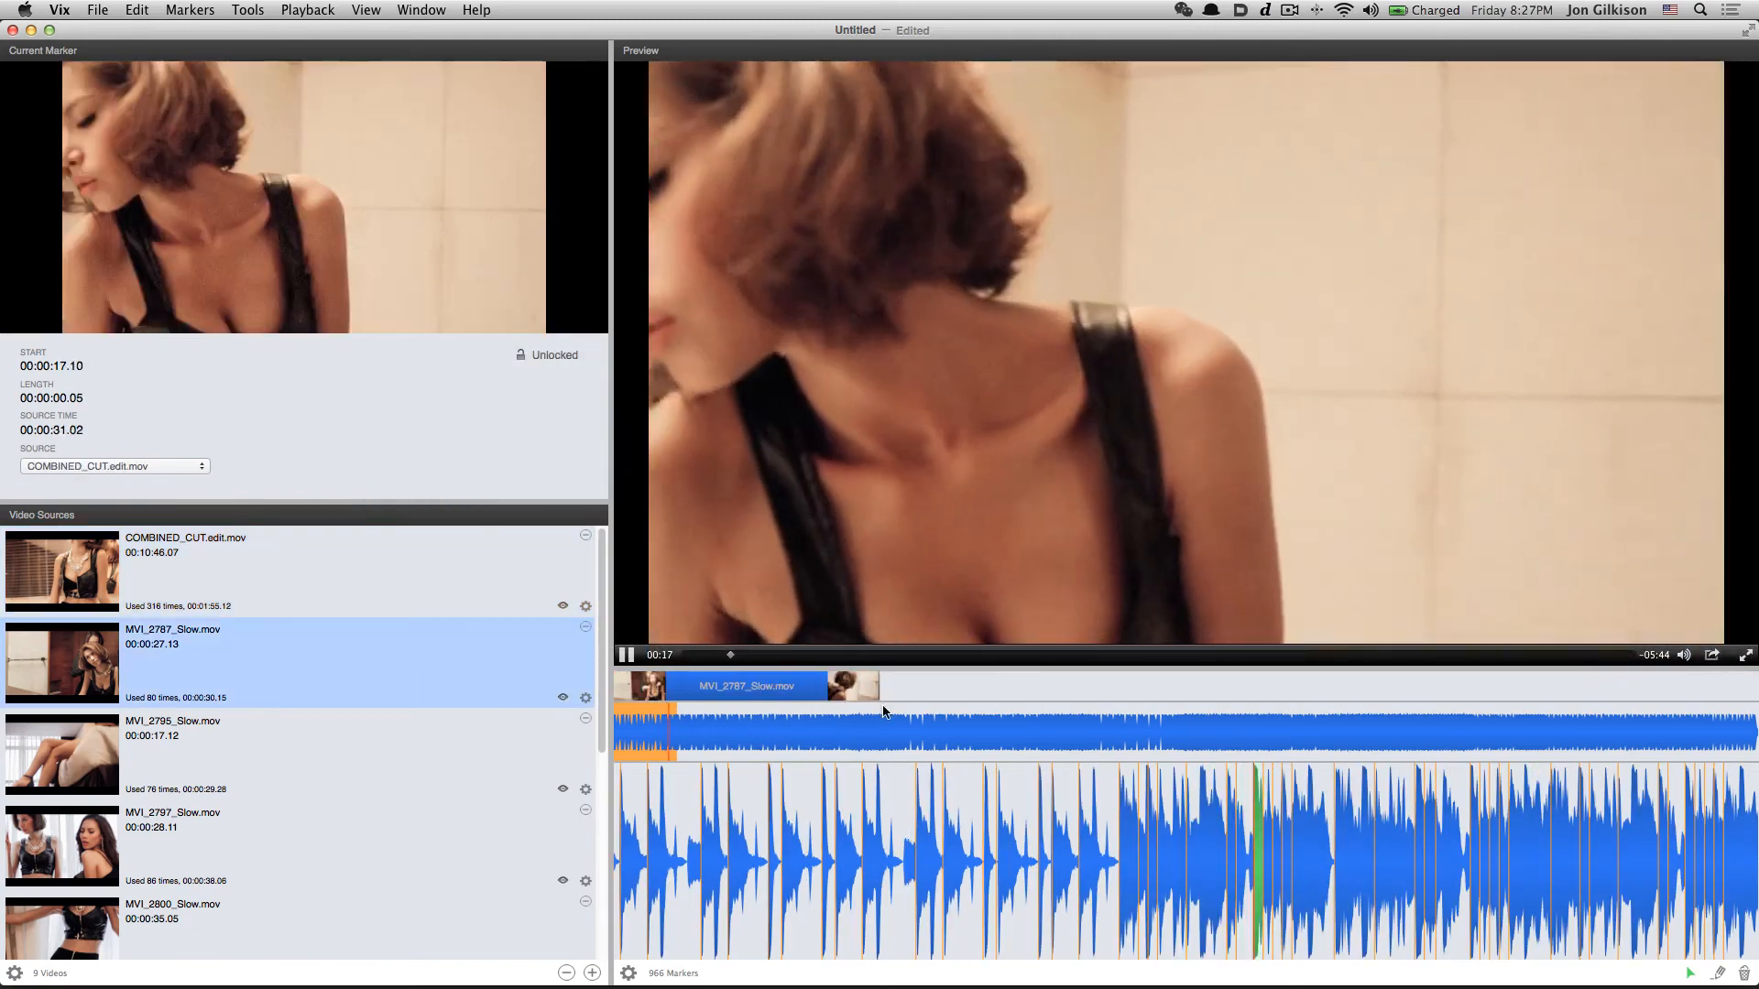
Select MVI_2795_Slow.mov, MVI_2797_Slow.mov and MVI_2800_Slow.mov in turn to view each clip's range in the composition
{"action": "left_click", "coordinate": [334, 719]}
{"action": "left_click", "coordinate": [410, 847]}
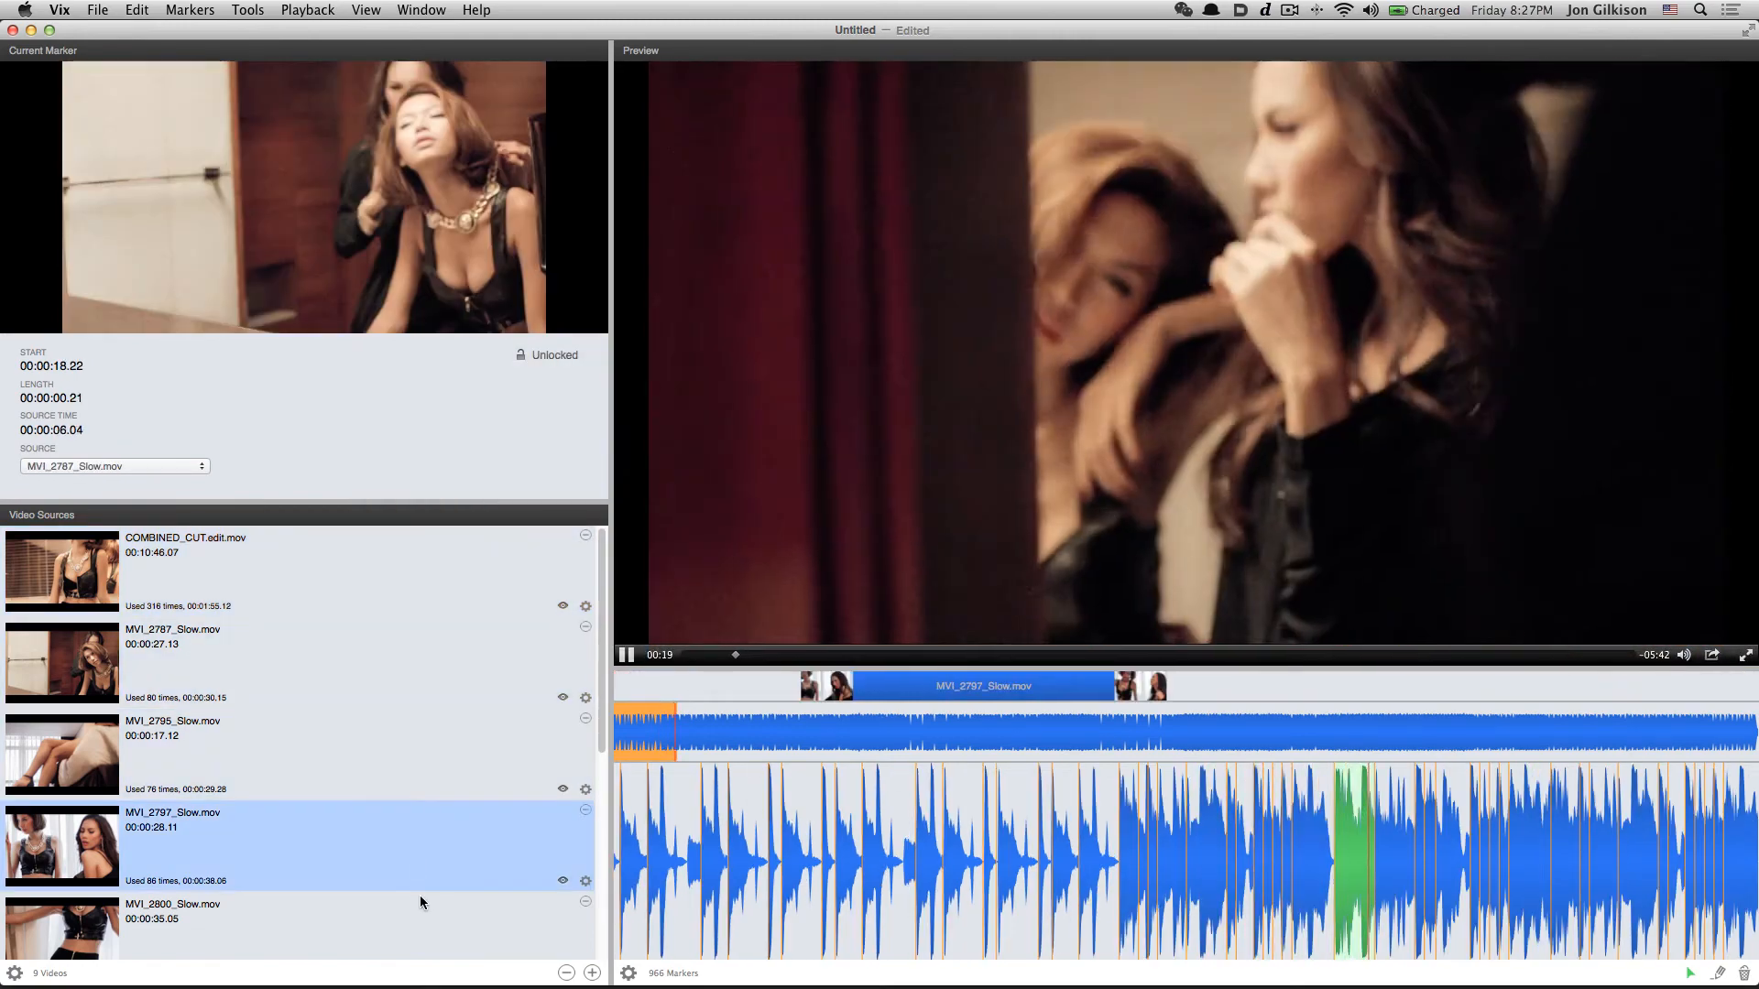
{"action": "left_click", "coordinate": [420, 923]}
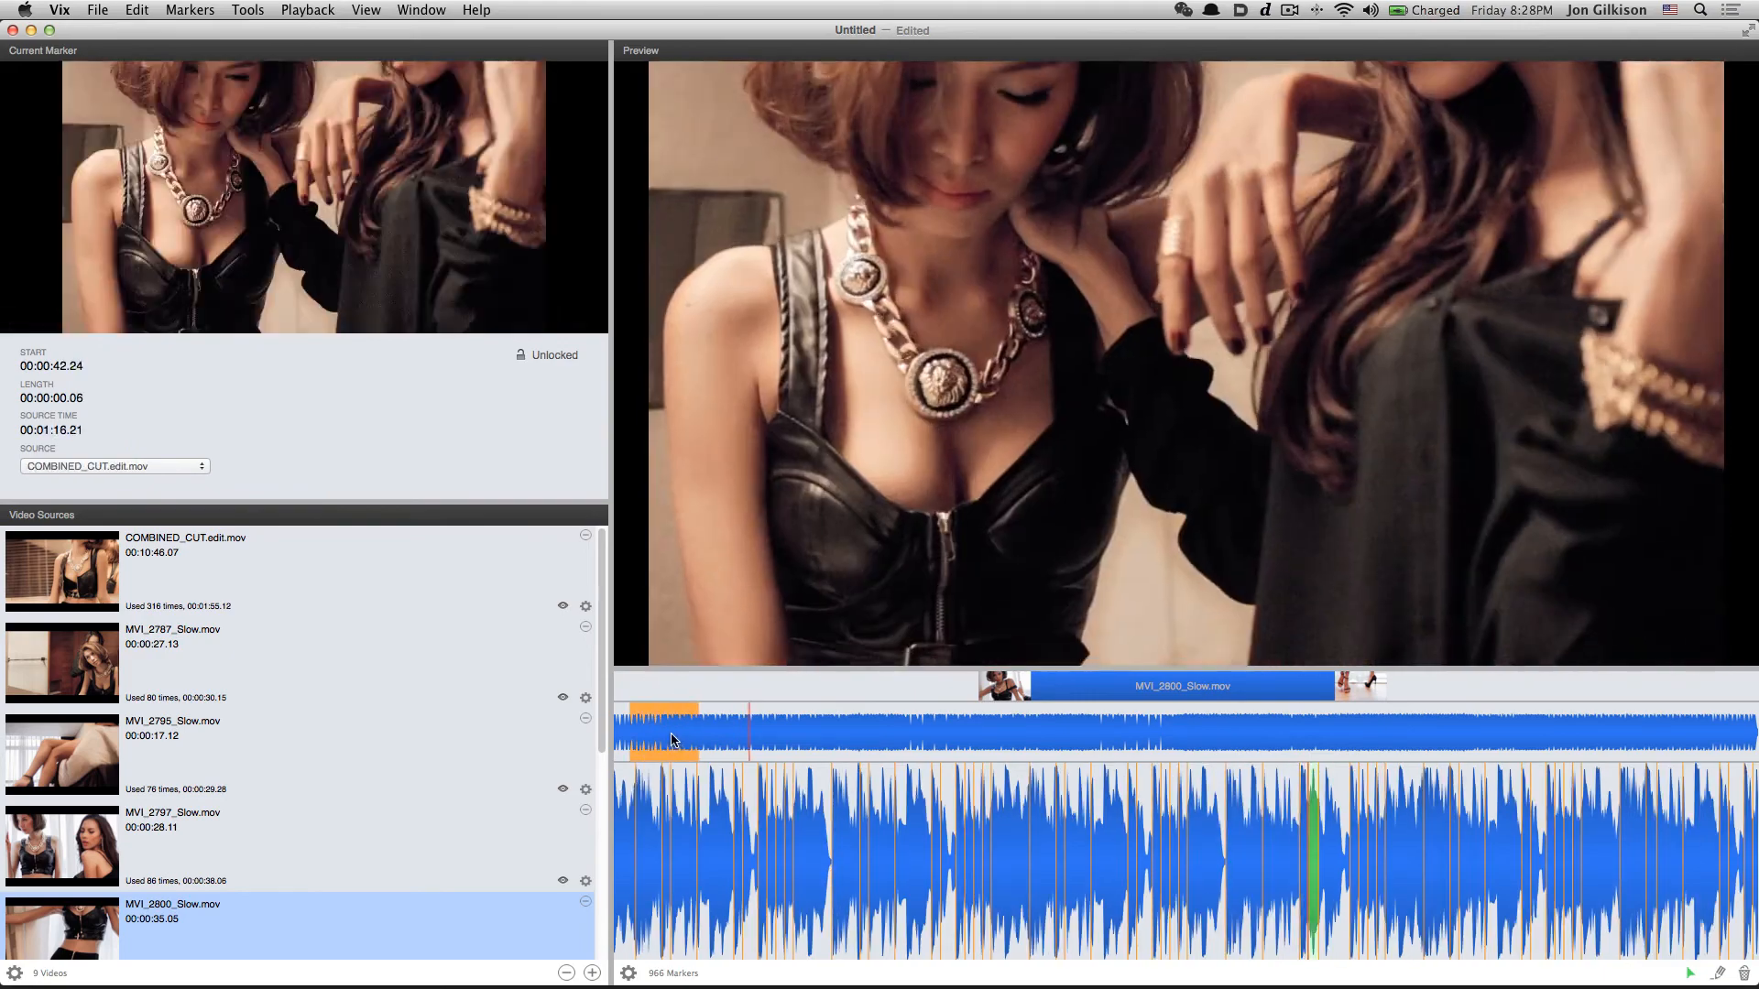
Skip ahead through the composition to review different parts of the cut, pausing playback at about 02:01
{"action": "left_click_drag", "start_coordinate": [674, 748], "coordinate": [1663, 731]}
{"action": "mouse_move", "coordinate": [1553, 726]}
{"action": "left_mouse_down"}
{"action": "mouse_move", "coordinate": [905, 737]}
{"action": "mouse_move", "coordinate": [938, 744]}
{"action": "mouse_move", "coordinate": [921, 810]}
{"action": "left_mouse_up"}
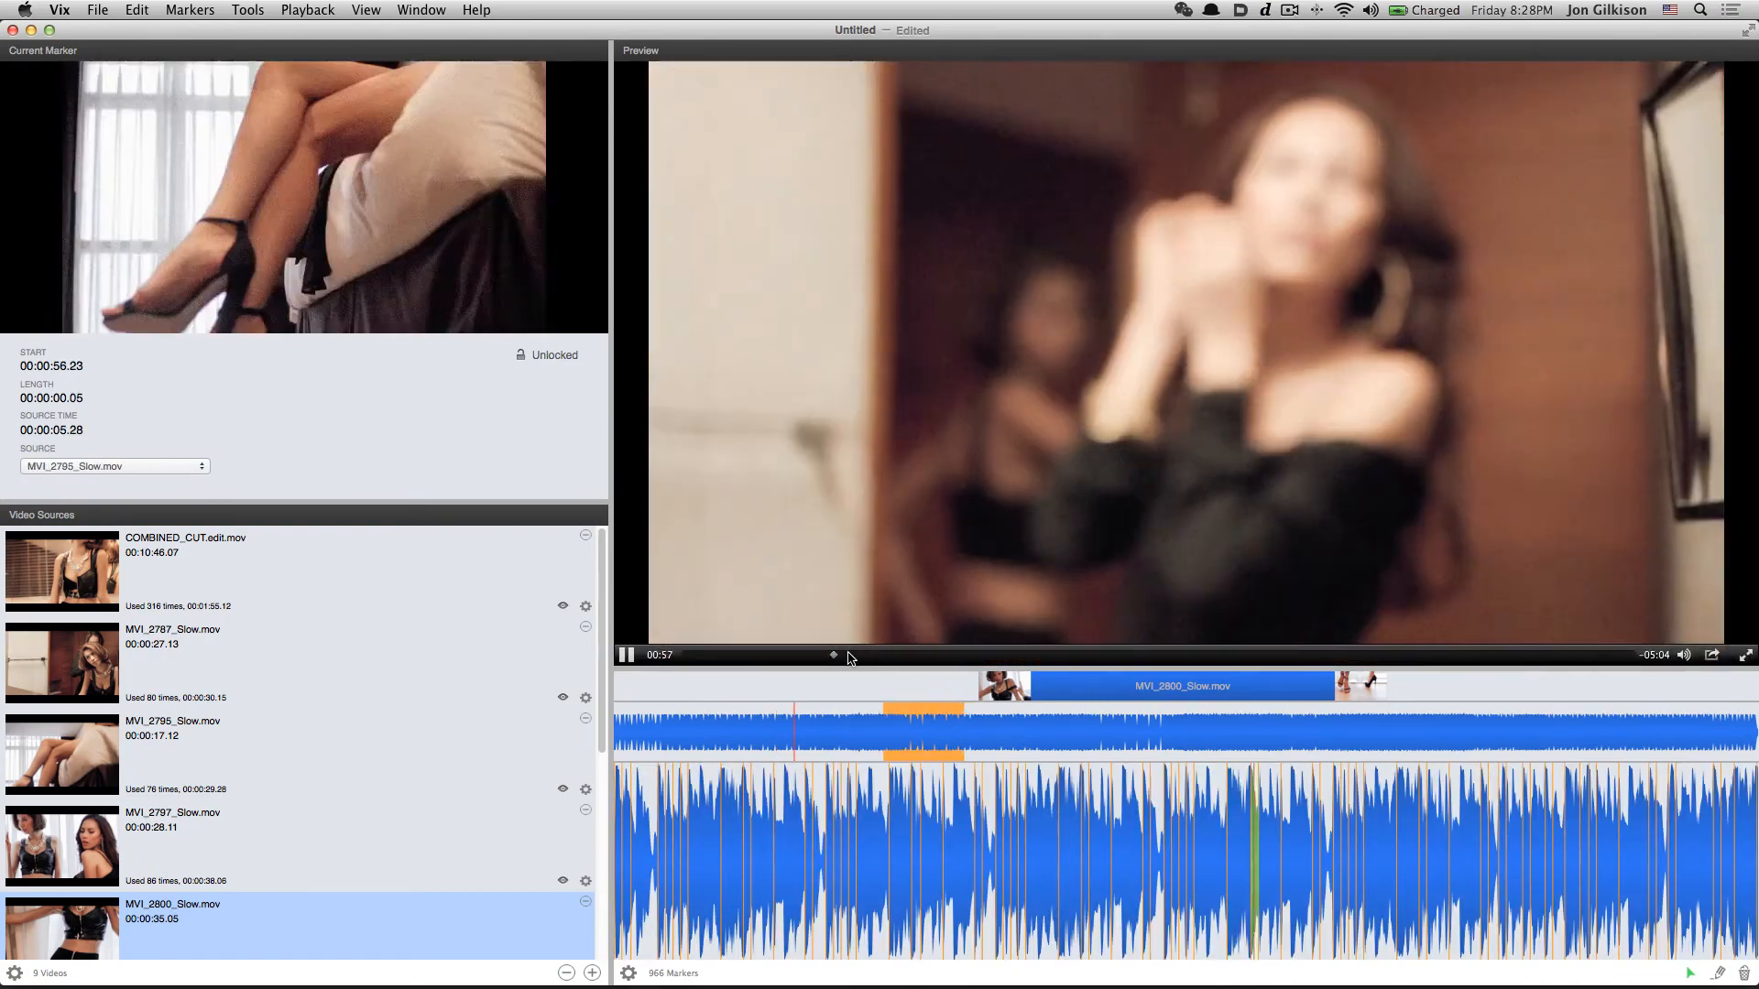
{"action": "mouse_move", "coordinate": [835, 656]}
{"action": "left_mouse_down"}
{"action": "mouse_move", "coordinate": [936, 665]}
{"action": "mouse_move", "coordinate": [921, 661]}
{"action": "left_mouse_up"}
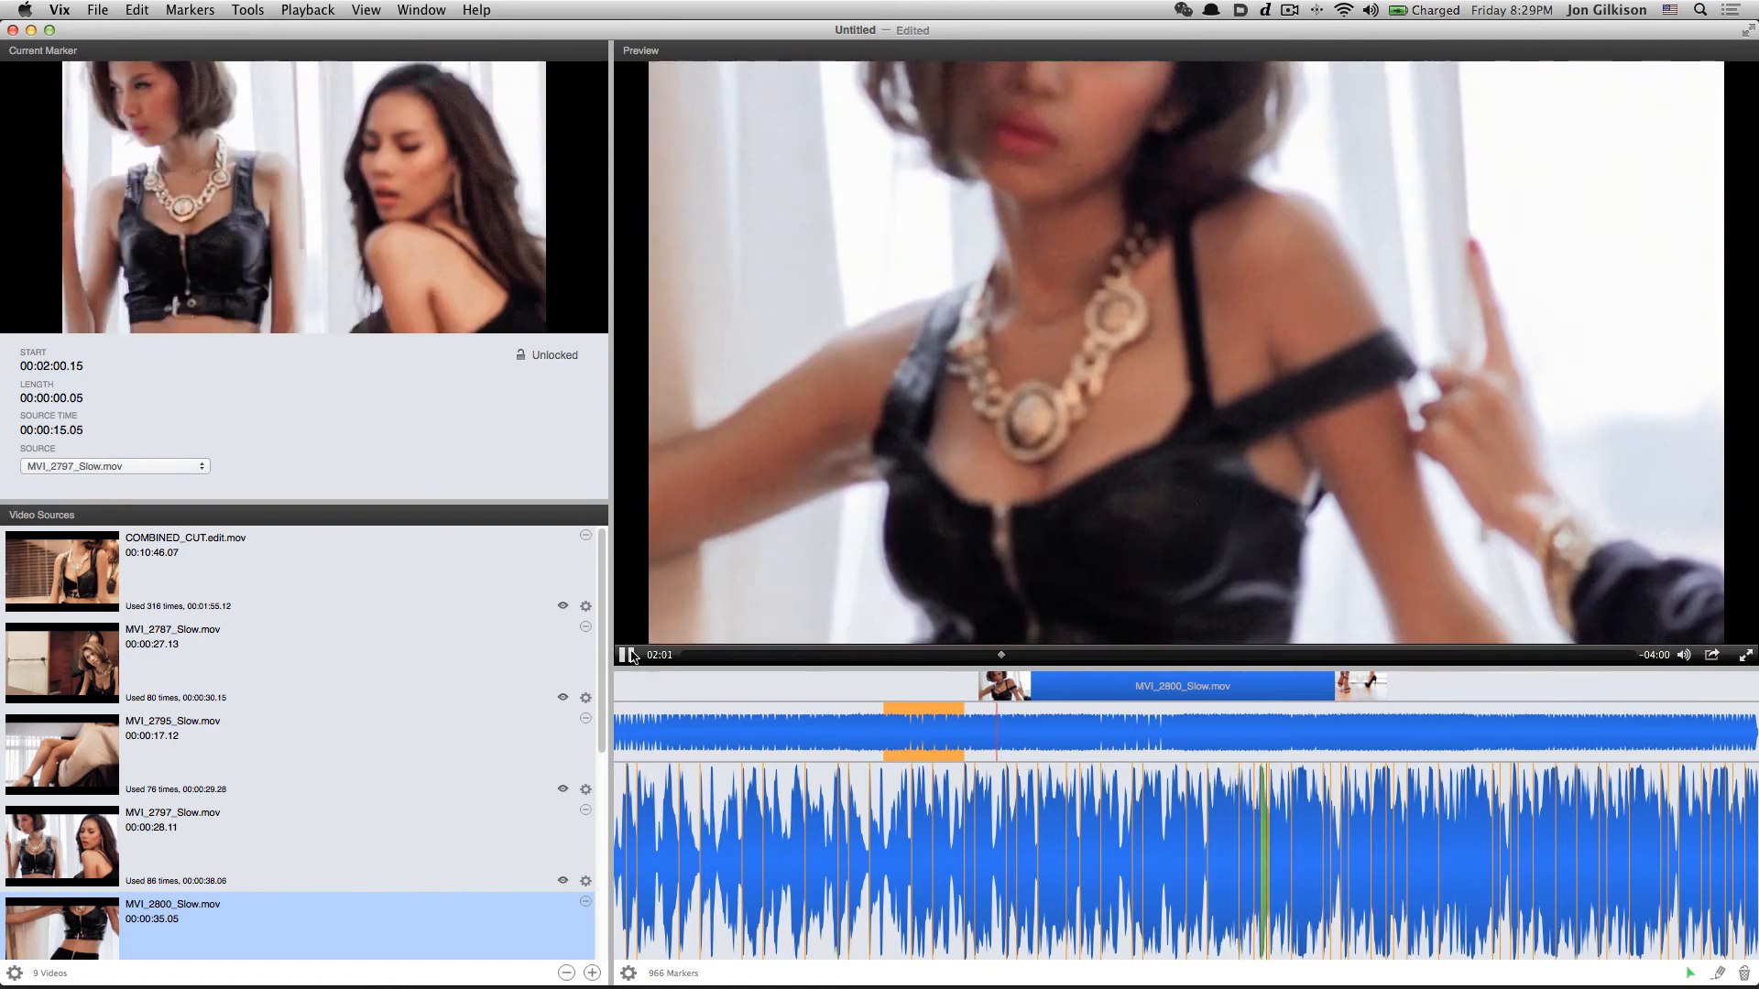
{"action": "left_click", "coordinate": [628, 655]}
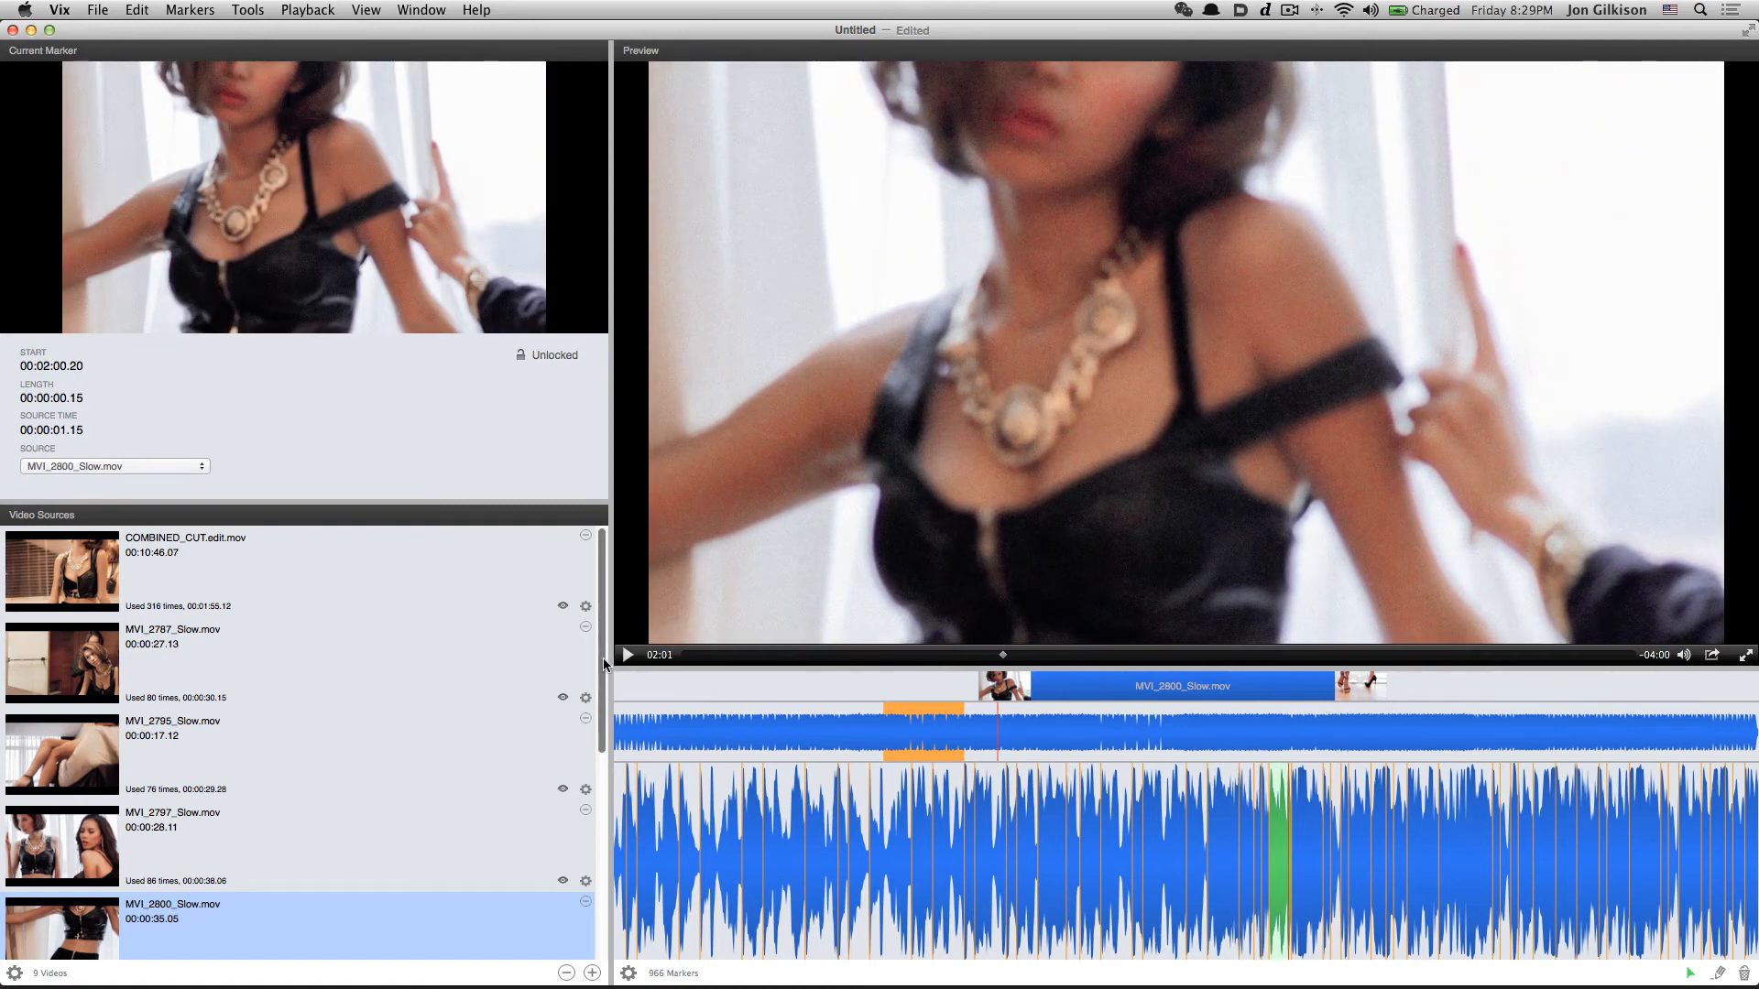
Set the stutter start variance to 240 for MVI_2787_Slow.mov, MVI_2795_Slow.mov and MVI_2797_Slow.mov
{"action": "scroll", "coordinate": [570, 921], "scroll_direction": "down", "scroll_amount": 5}
{"action": "scroll", "coordinate": [578, 773], "scroll_direction": "up", "scroll_amount": 5}
{"action": "left_click", "coordinate": [585, 698]}
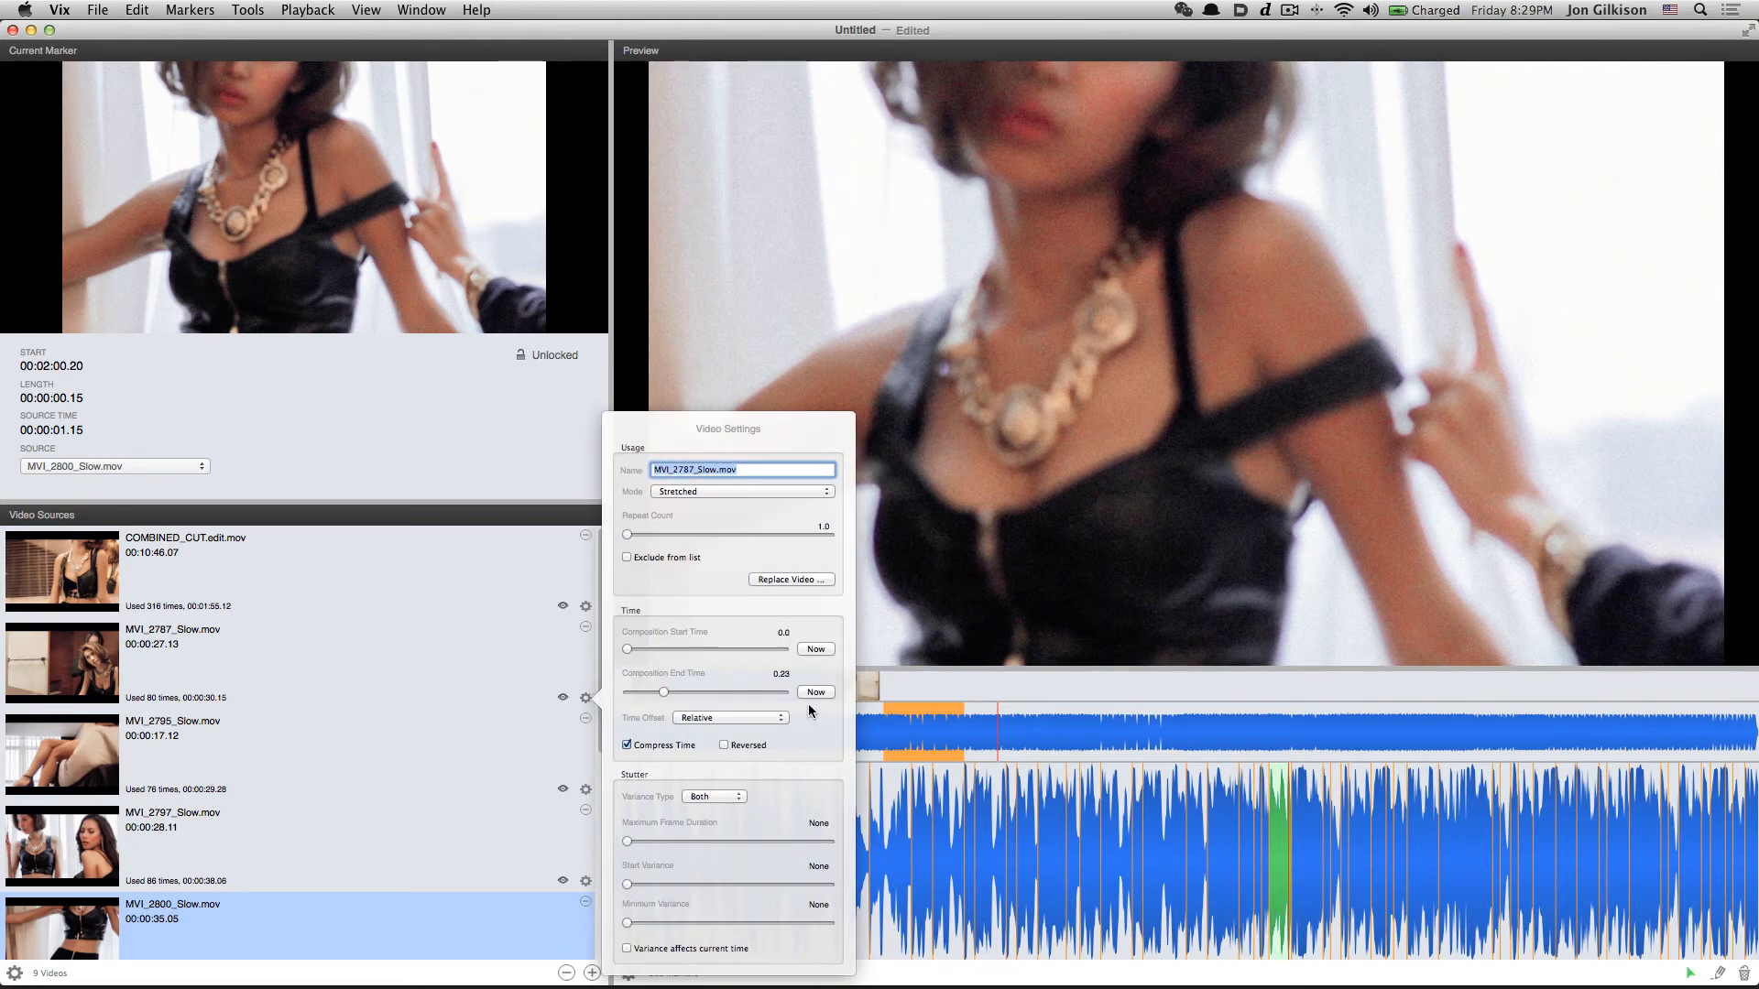
{"action": "left_click_drag", "start_coordinate": [780, 887], "coordinate": [899, 887]}
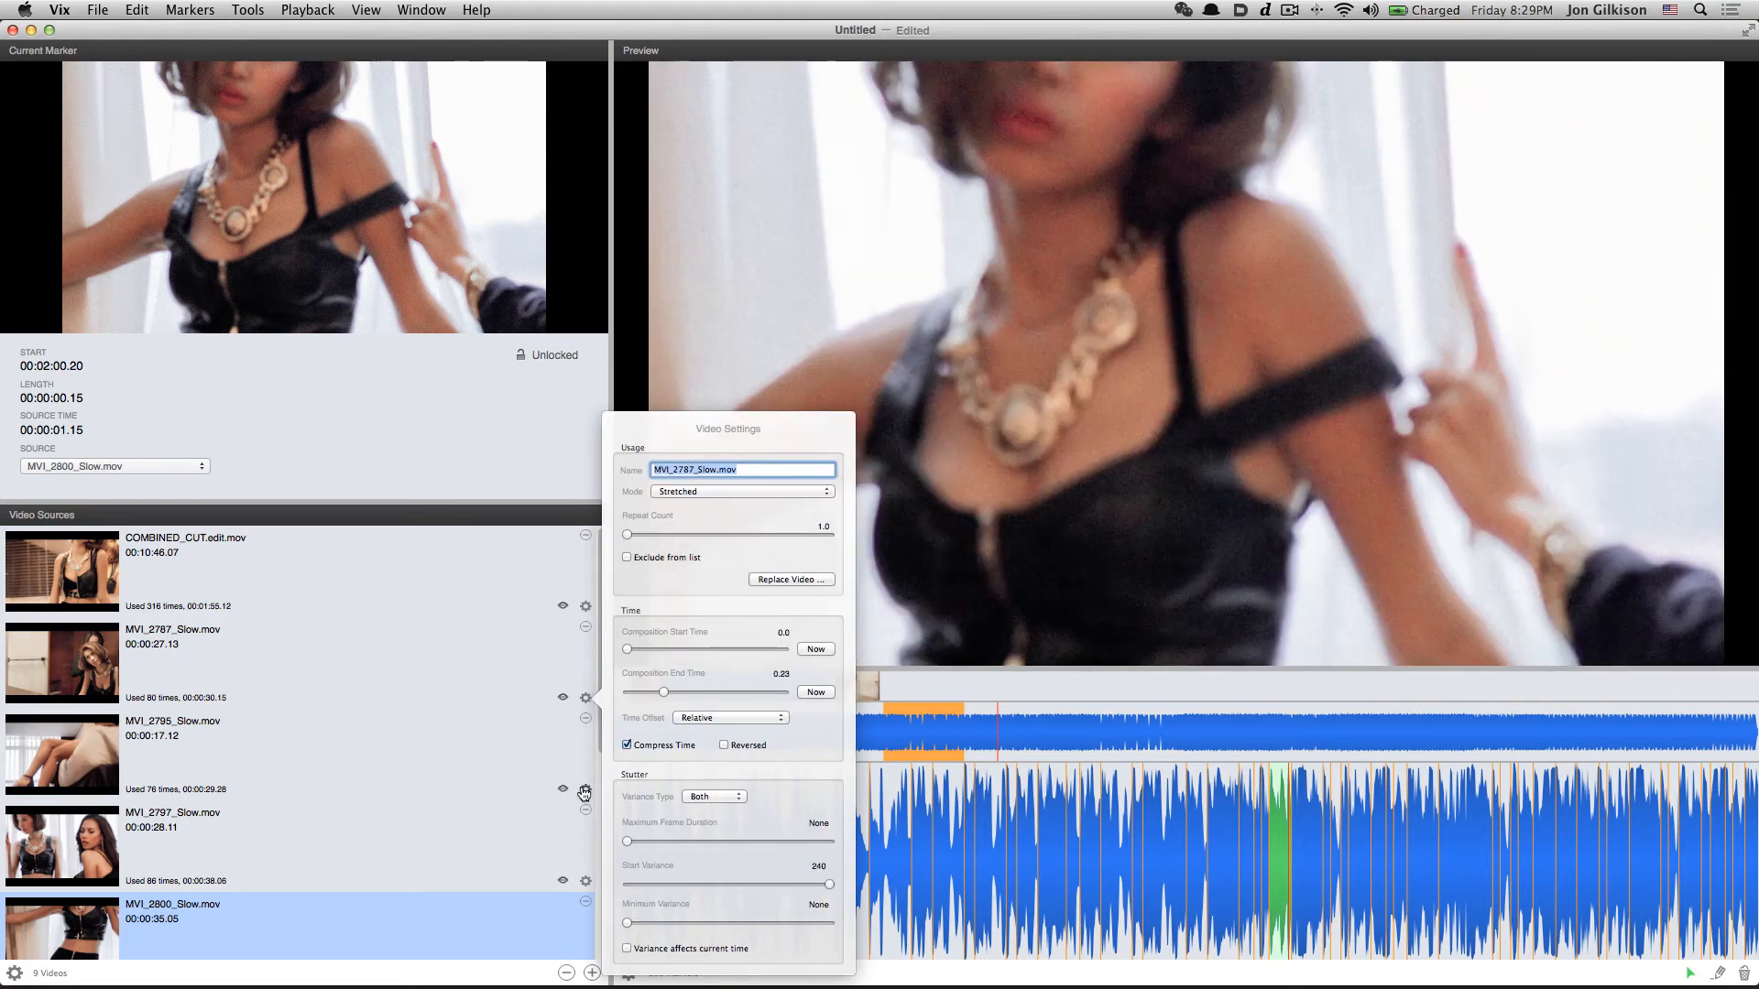
{"action": "left_click", "coordinate": [584, 791]}
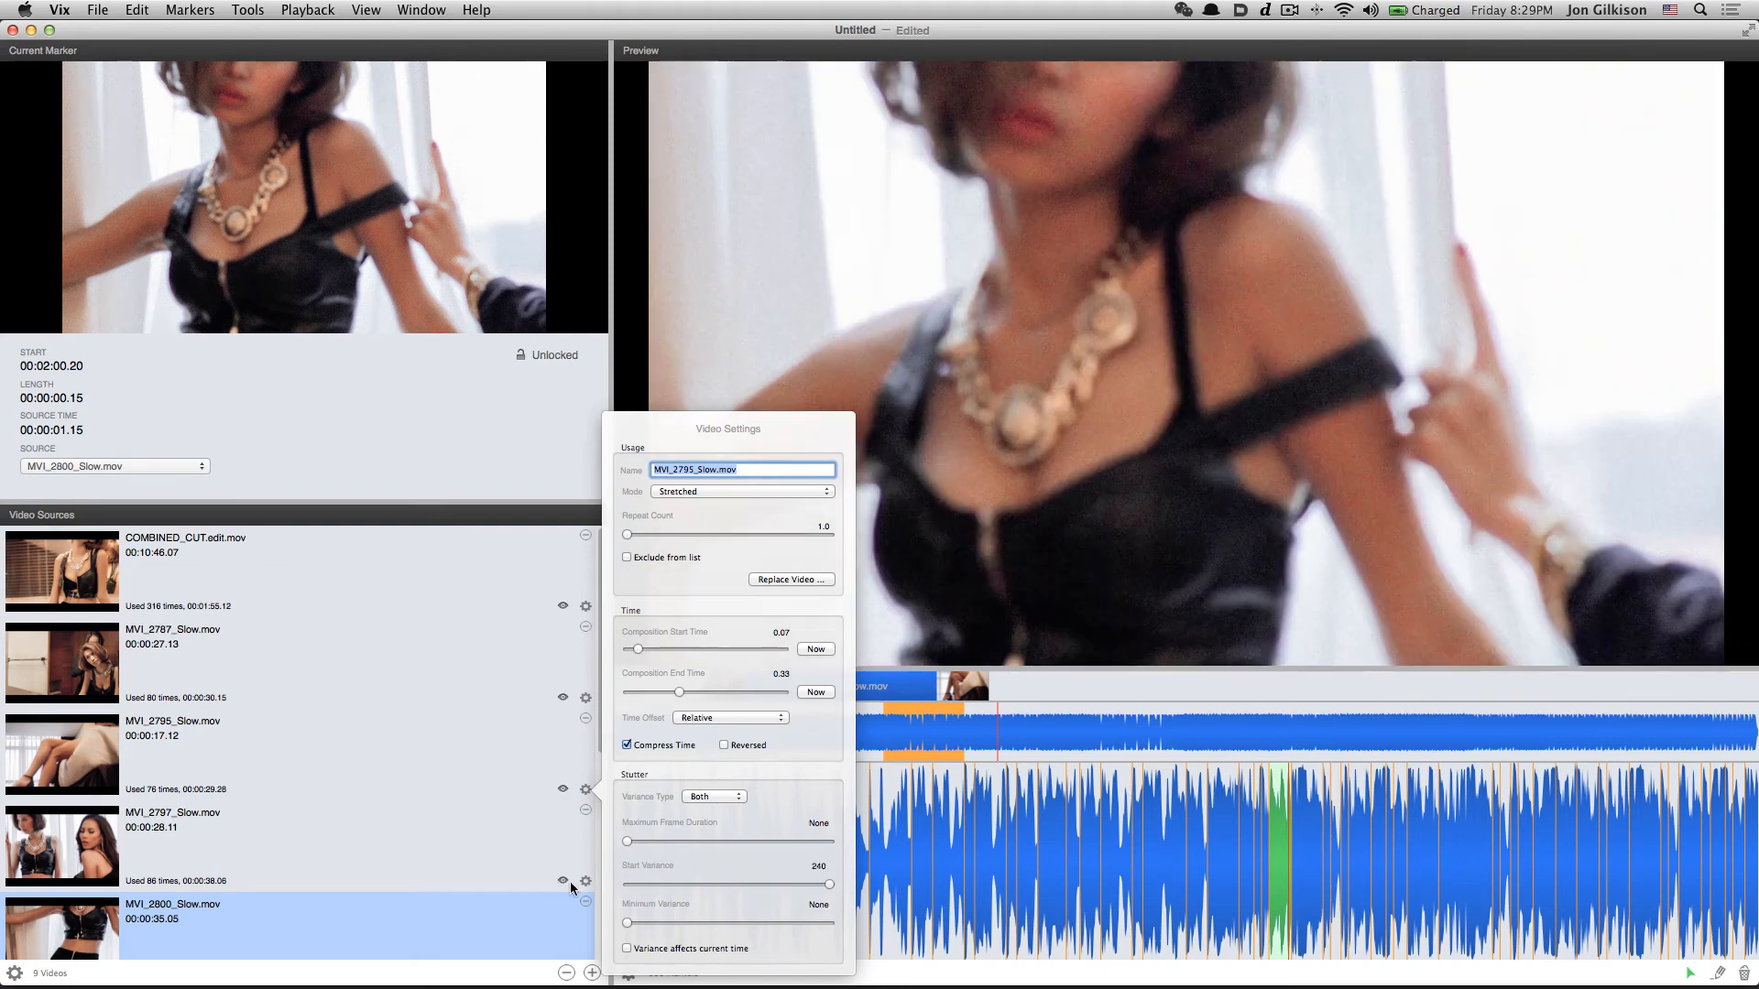
{"action": "left_click", "coordinate": [586, 885]}
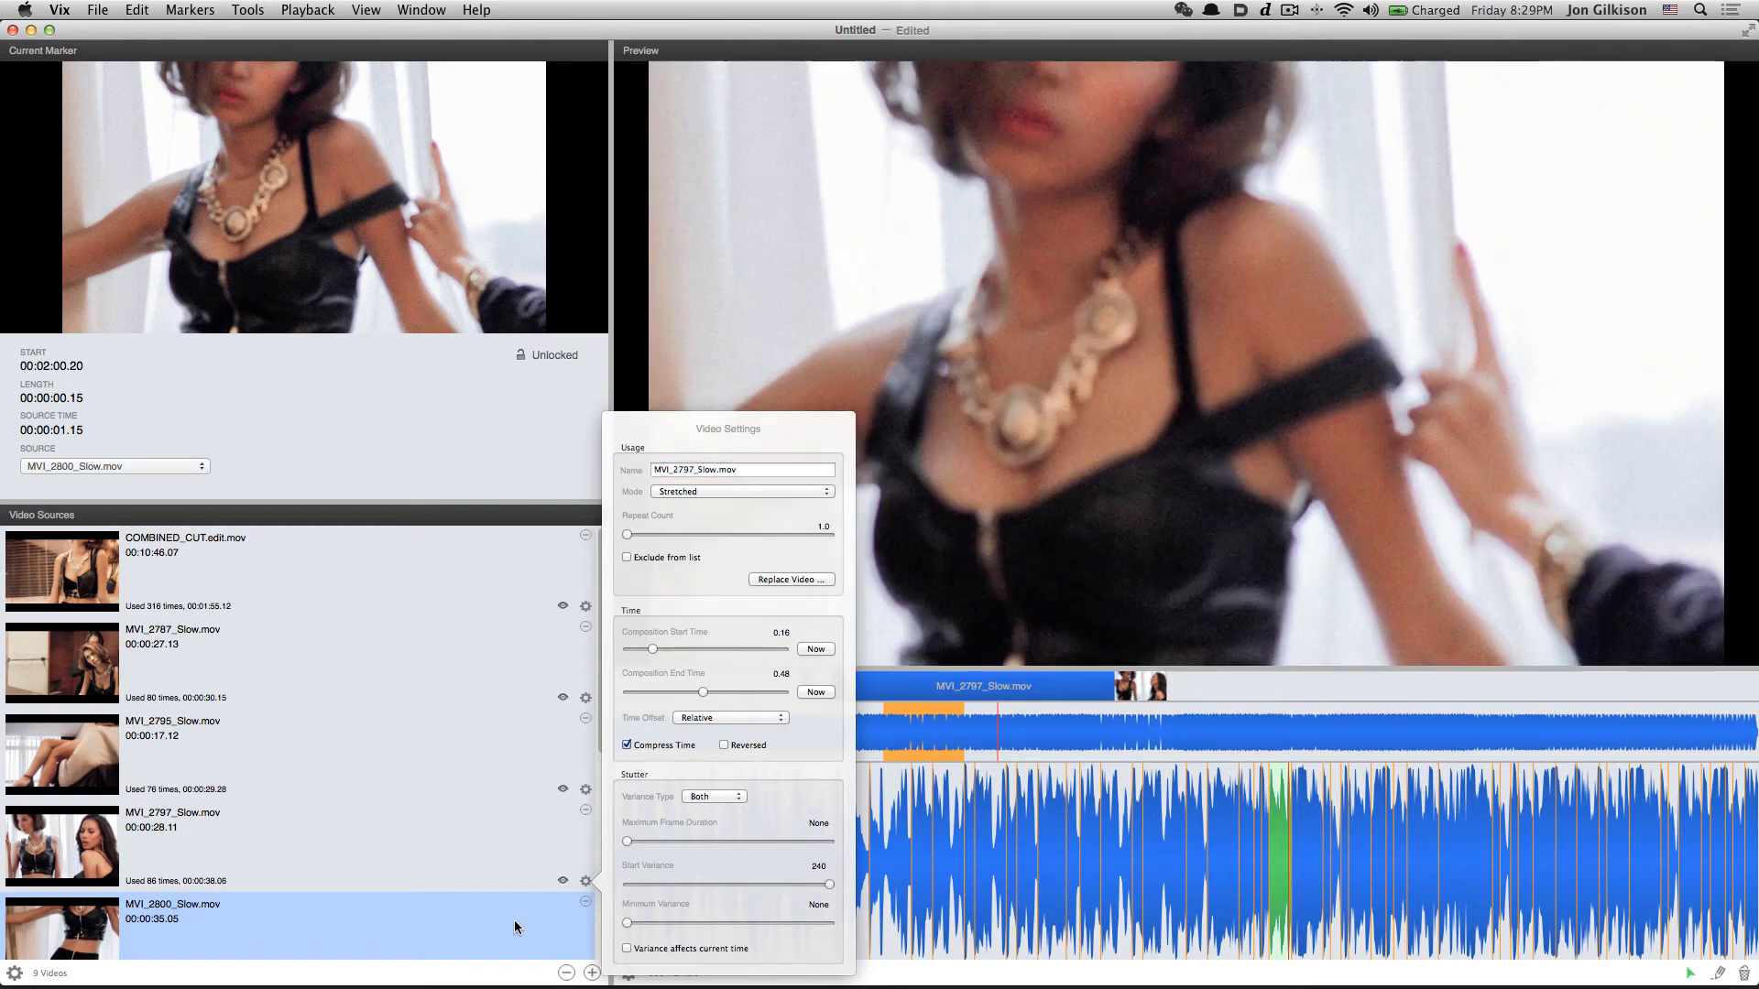
Set the stutter start variance of MVI_2800_Slow.mov to 240 and raise the same setting for MVI_2803_Slow.mov
{"action": "left_click", "coordinate": [514, 920]}
{"action": "scroll", "coordinate": [514, 926], "scroll_direction": "down", "scroll_amount": 5}
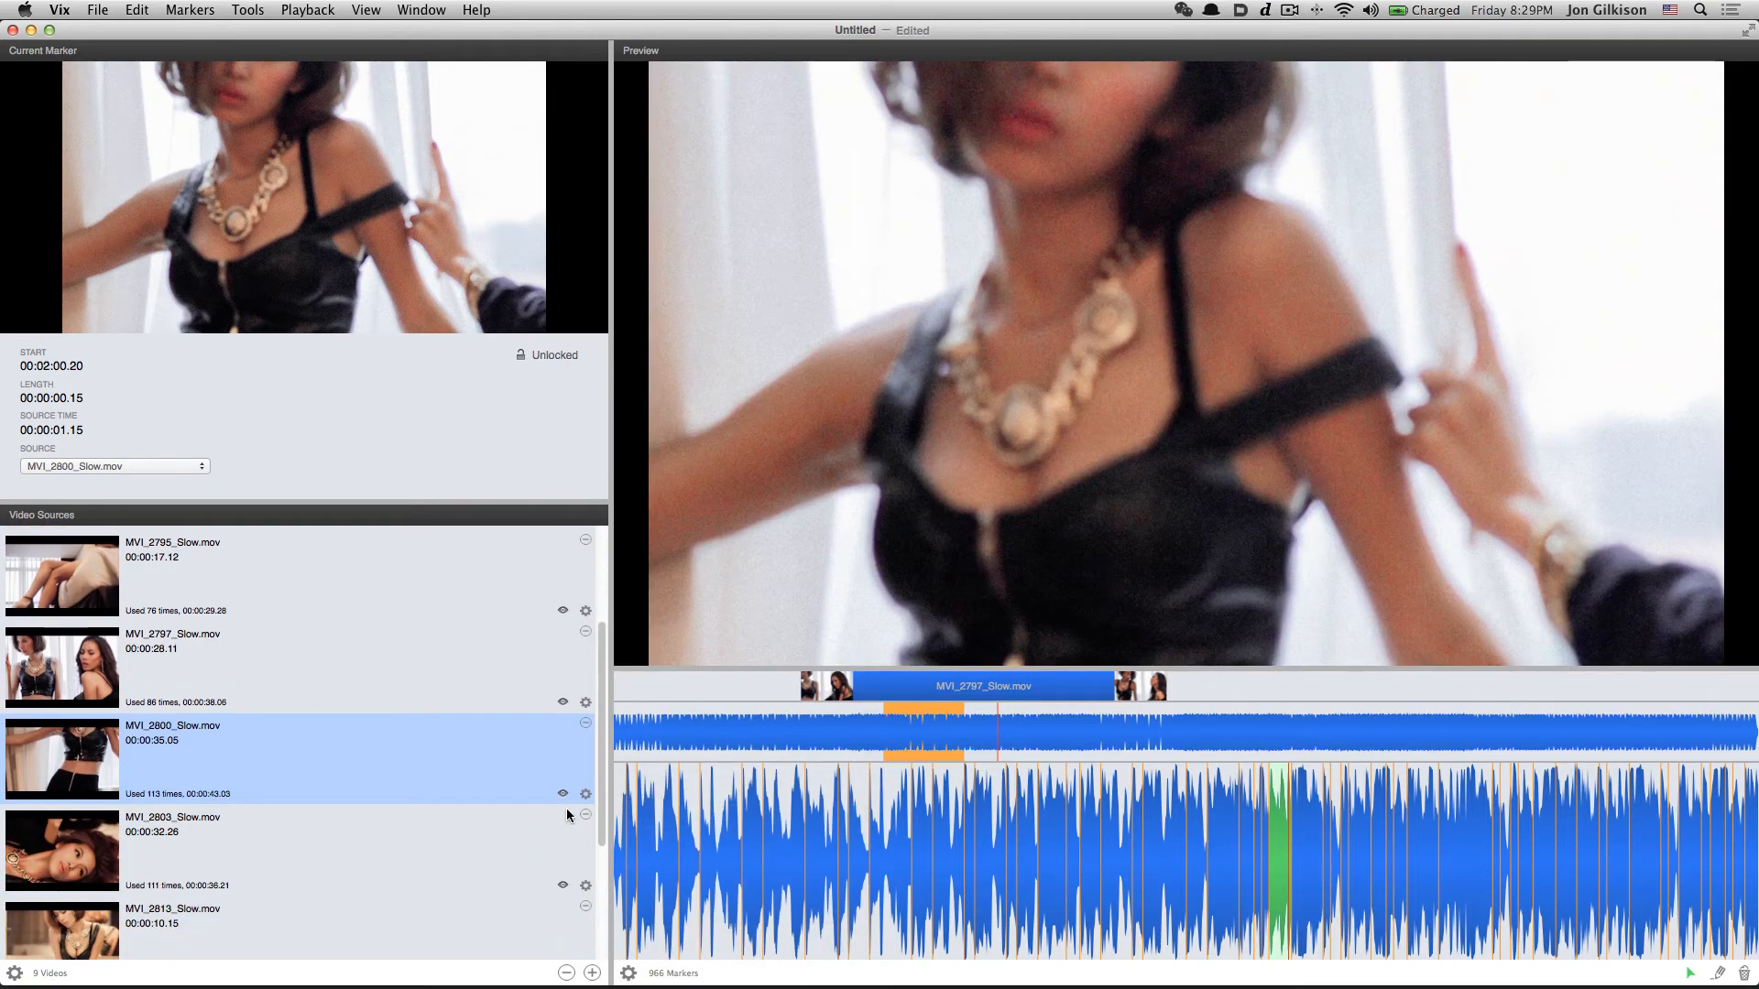
{"action": "left_click", "coordinate": [586, 793]}
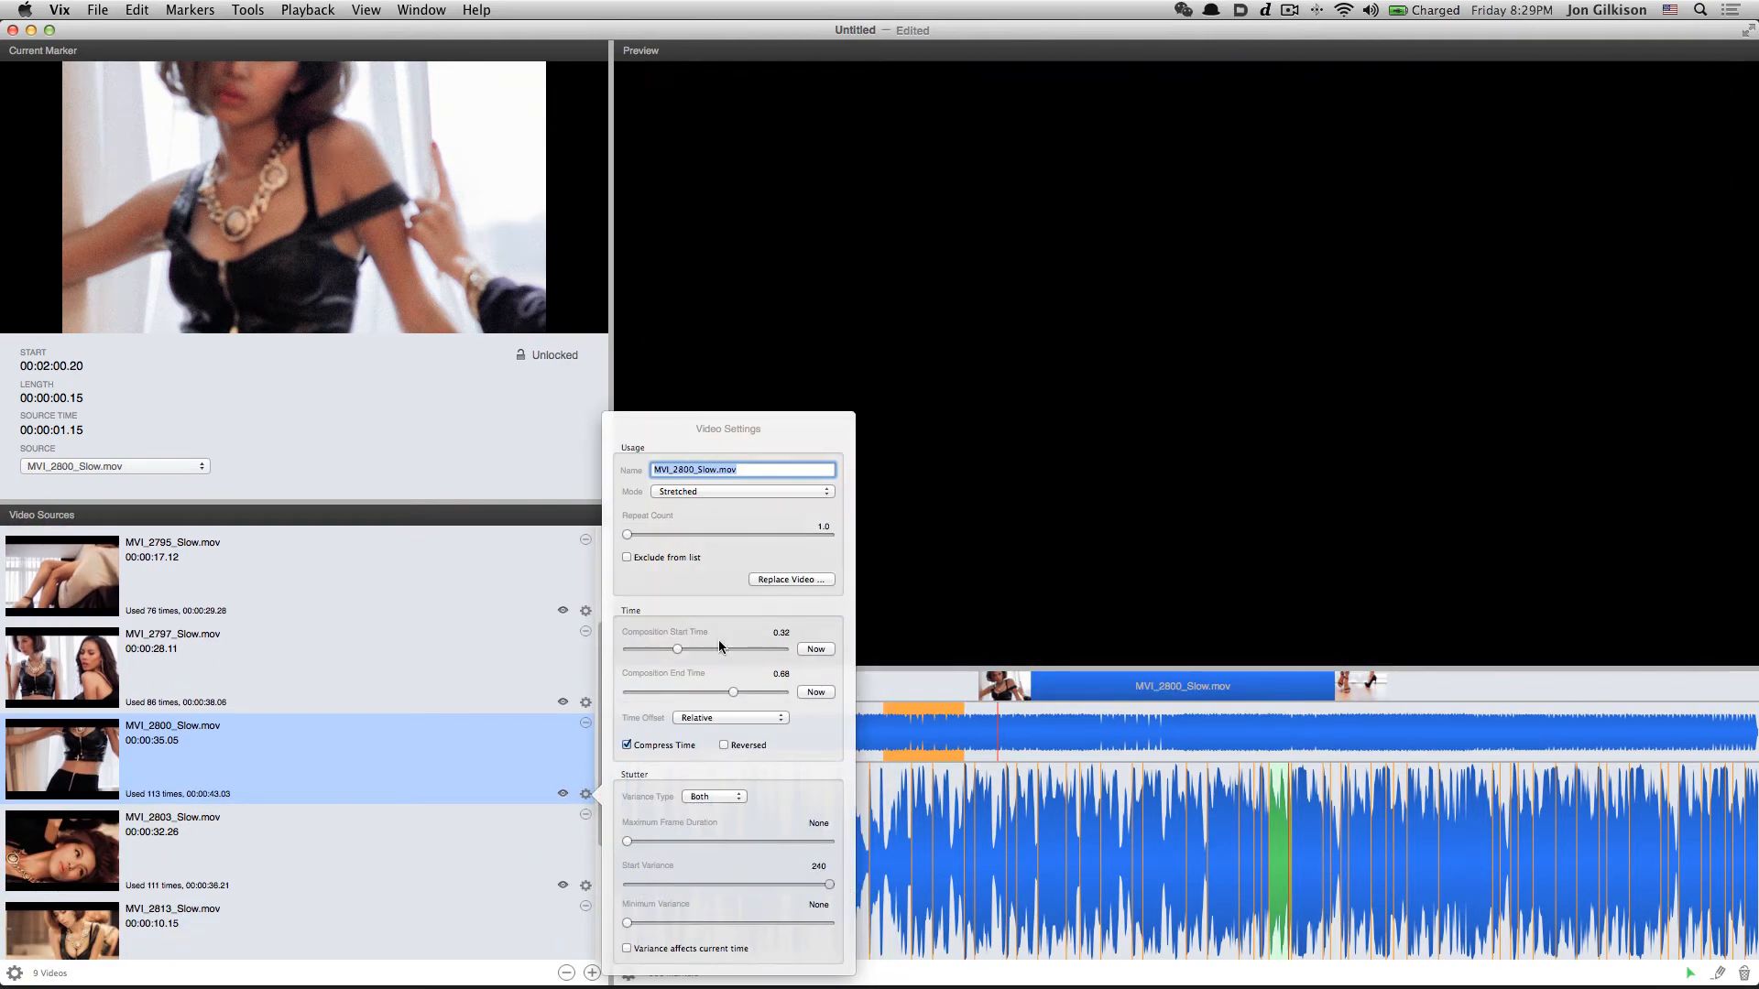
{"action": "left_click", "coordinate": [354, 874]}
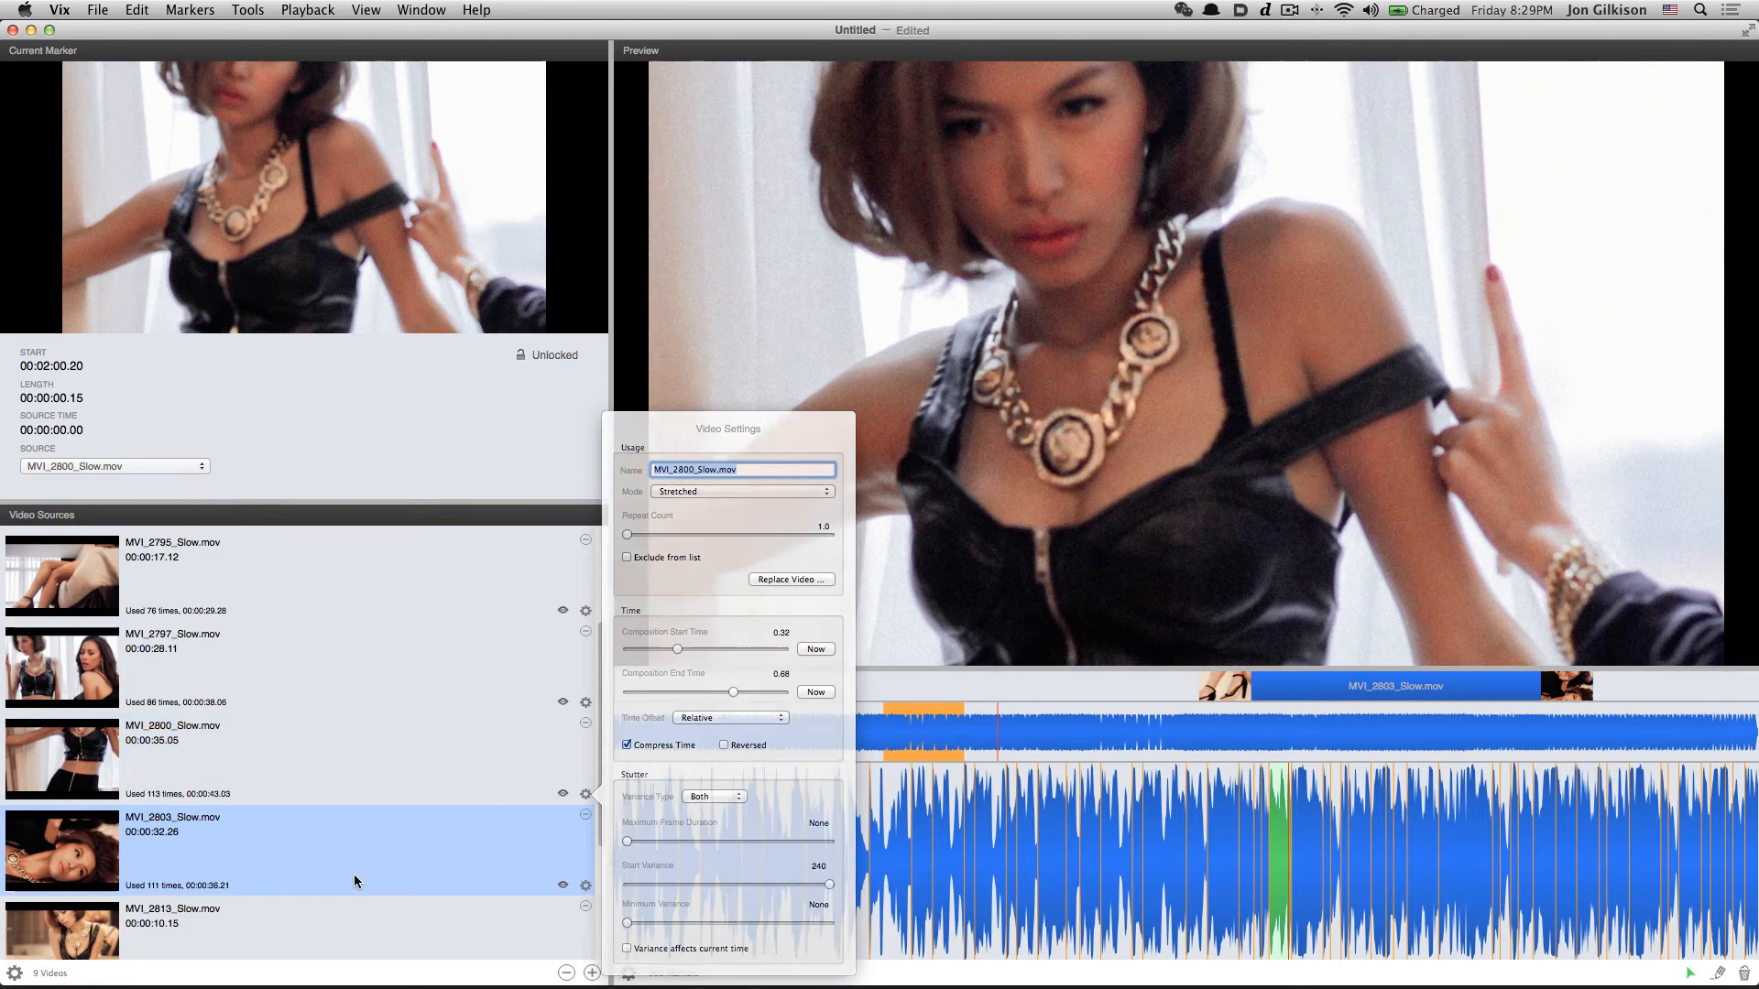
{"action": "left_click", "coordinate": [588, 886]}
{"action": "left_click_drag", "start_coordinate": [749, 884], "coordinate": [756, 883]}
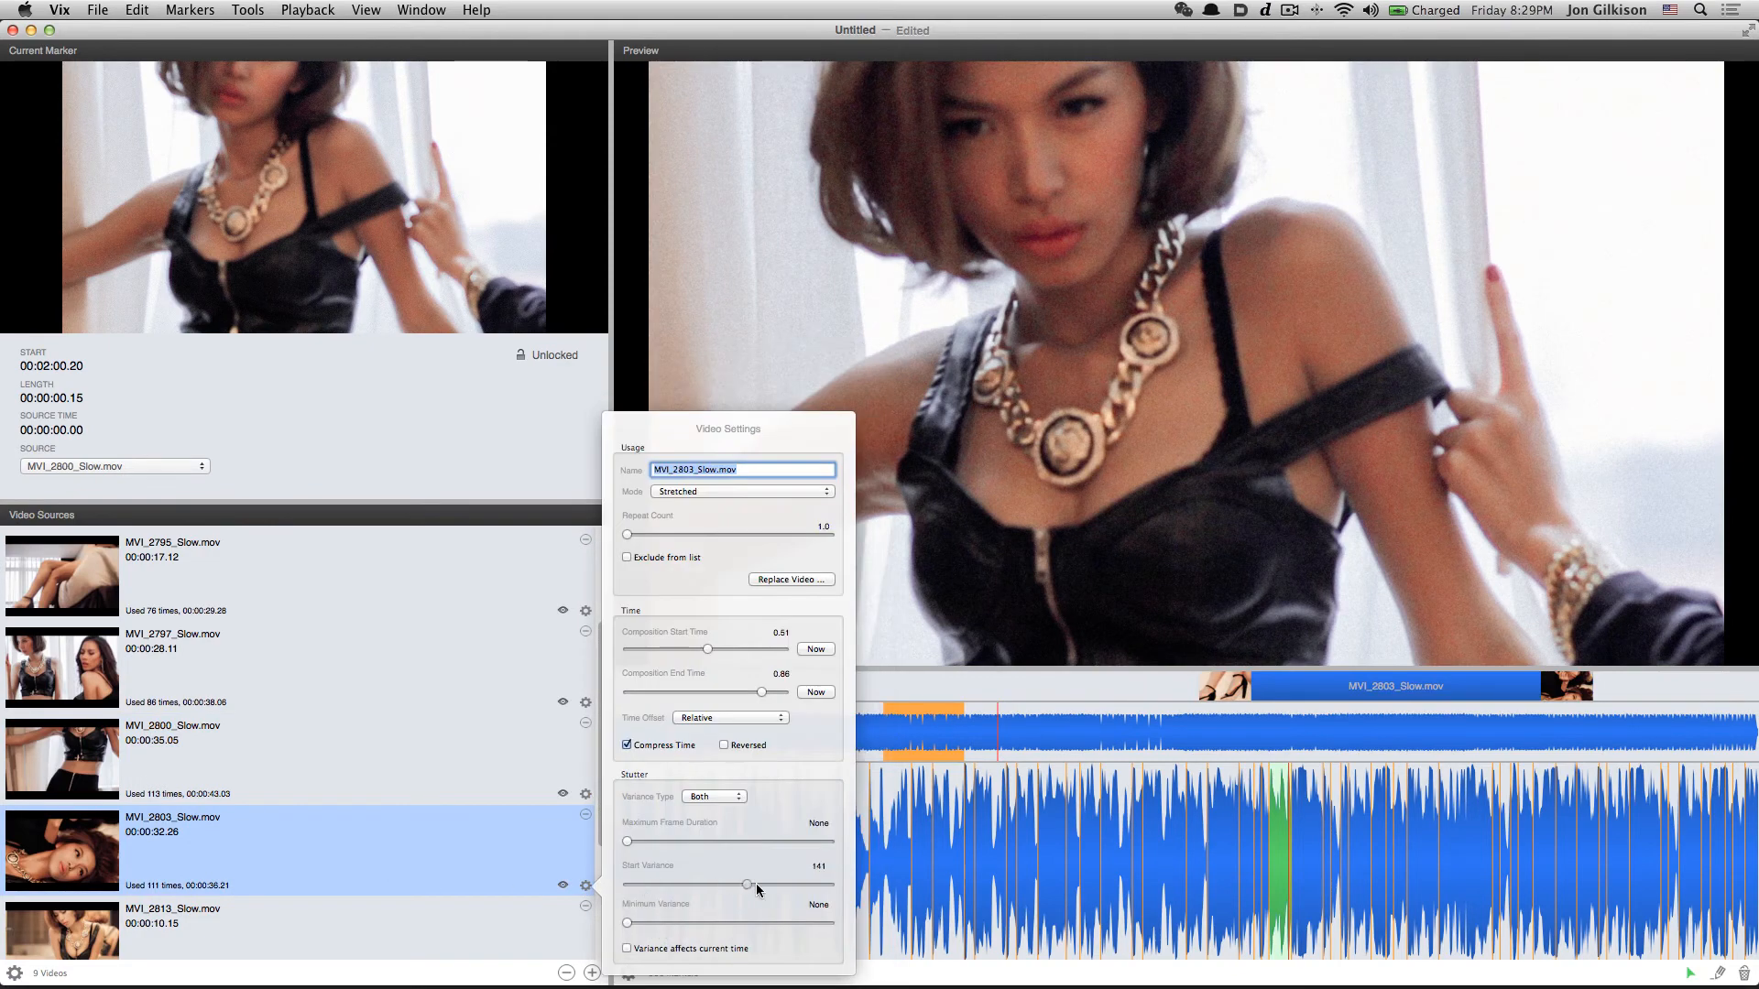
Set the stutter start variance to 240 for MVI_2813_Slow.mov, MVI_2829_Slow.mov and MVI_2835_Slow.mov, and close the video settings
{"action": "left_click", "coordinate": [493, 925]}
{"action": "scroll", "coordinate": [493, 926], "scroll_direction": "down", "scroll_amount": 3}
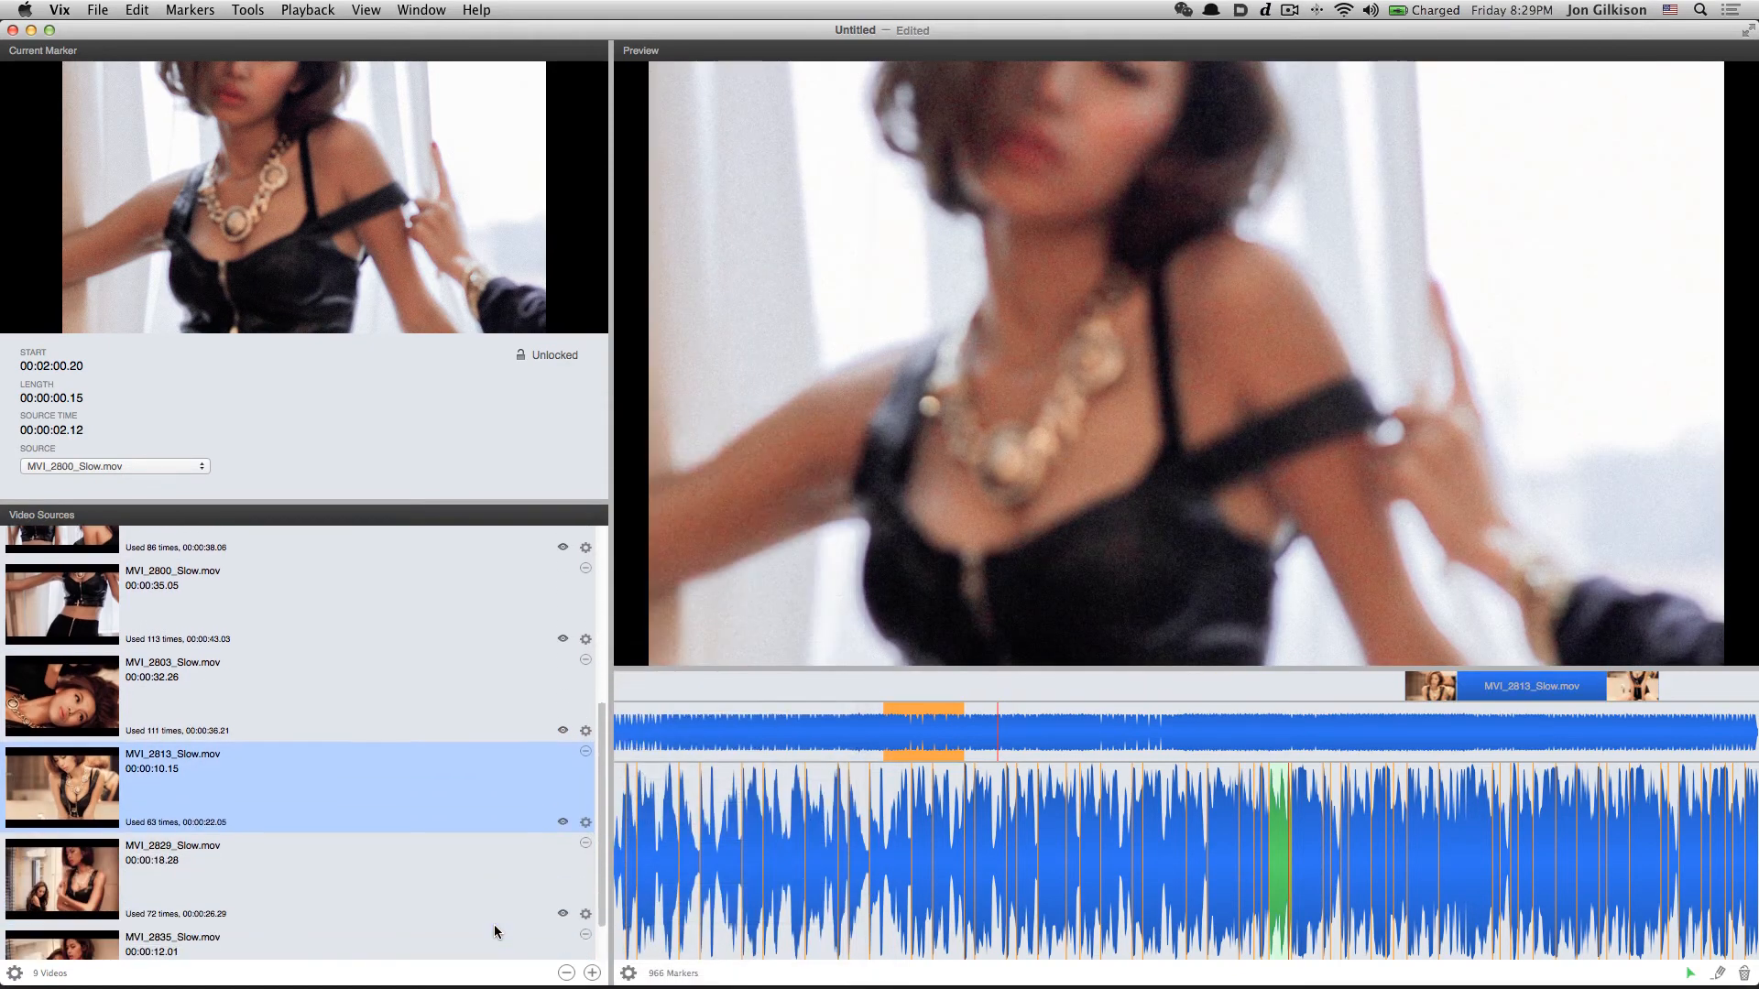
{"action": "left_click", "coordinate": [585, 804]}
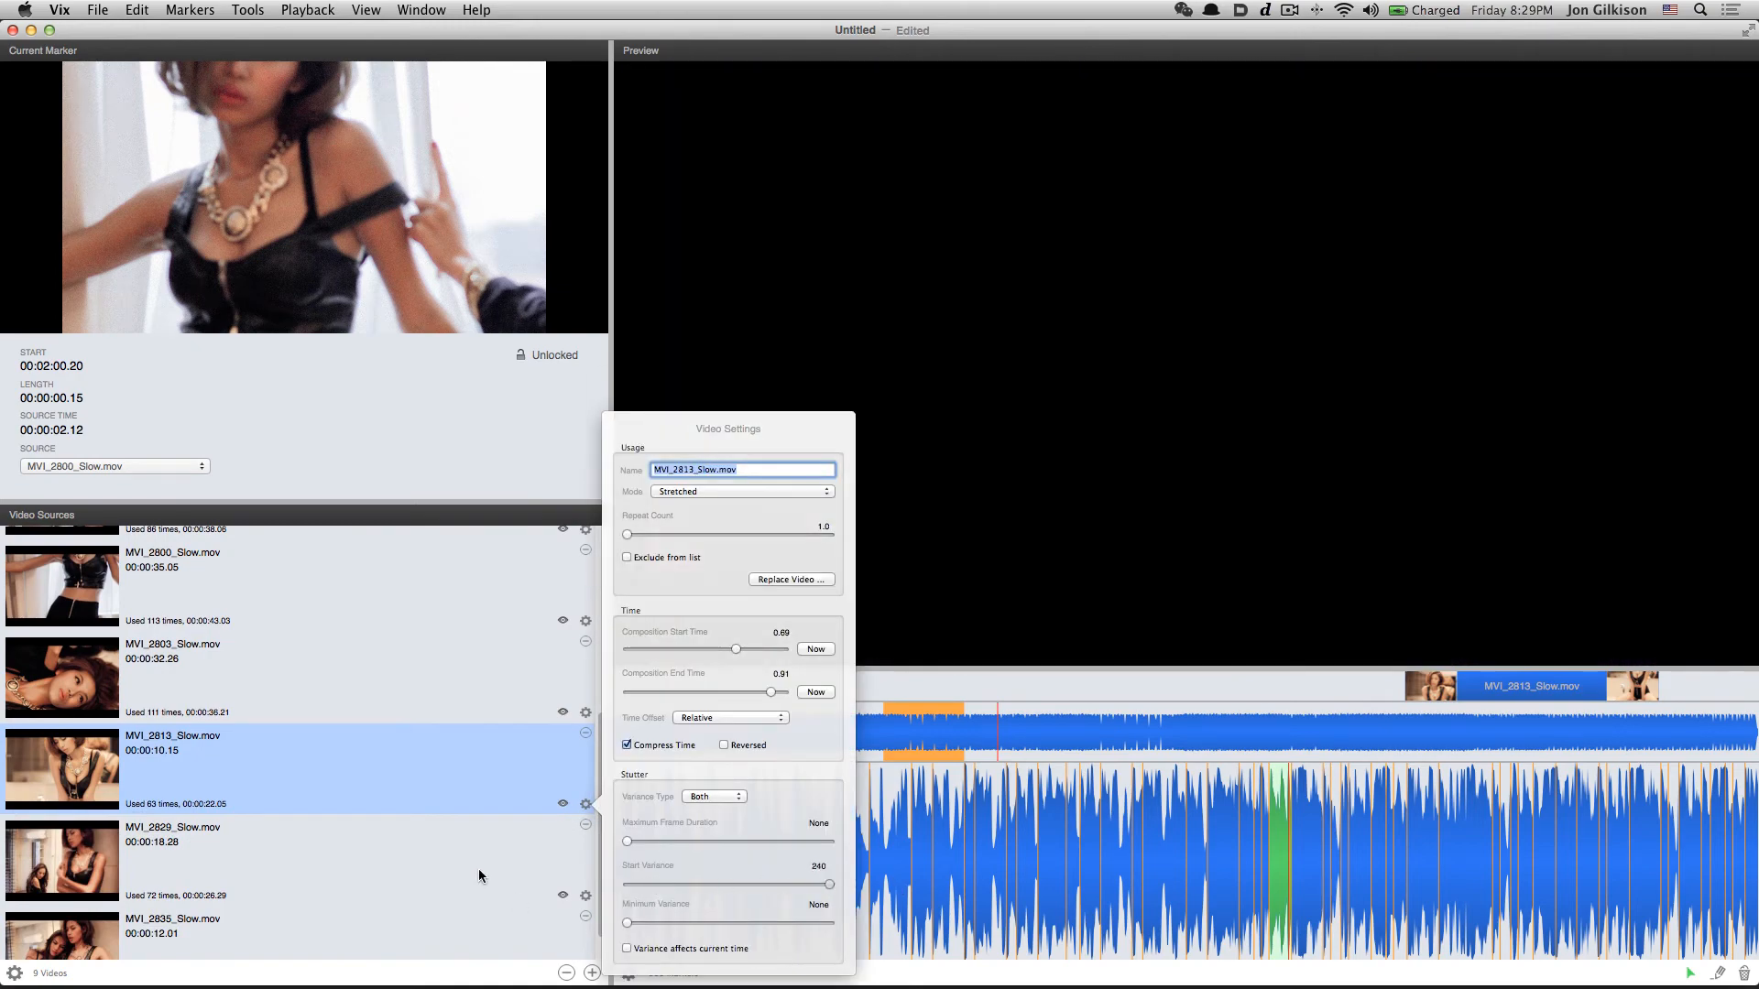
{"action": "left_click", "coordinate": [479, 869]}
{"action": "scroll", "coordinate": [488, 874], "scroll_direction": "down", "scroll_amount": 2}
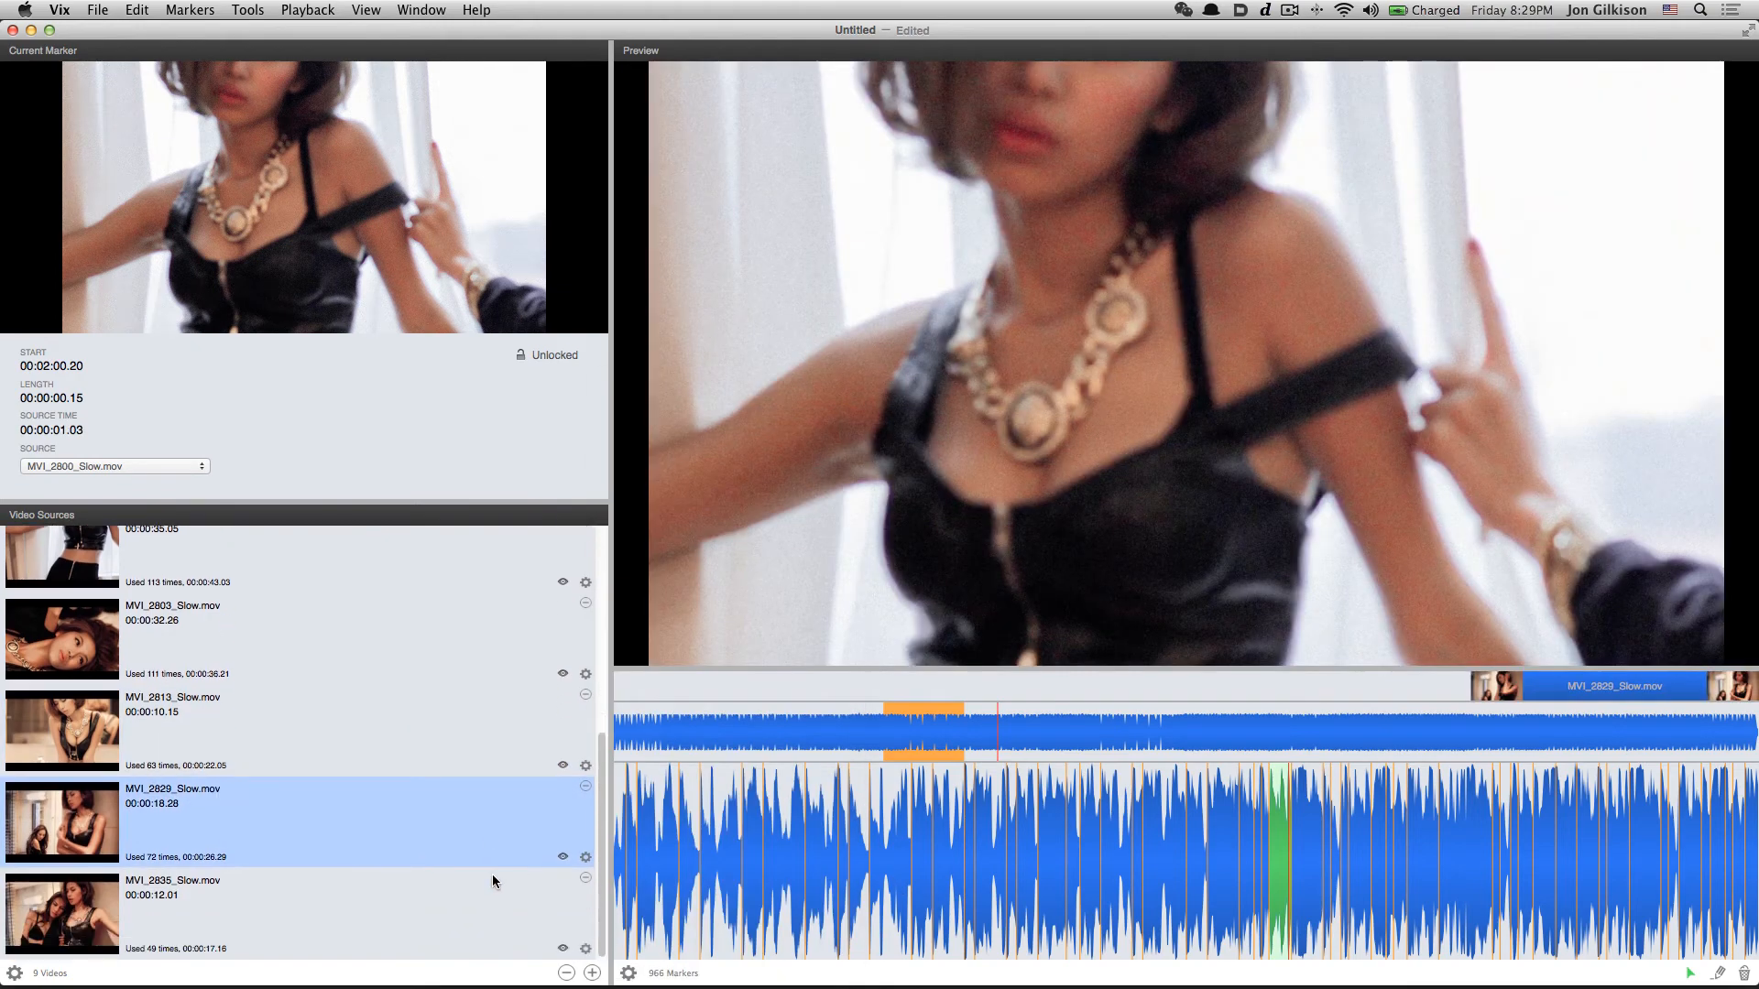
{"action": "left_click", "coordinate": [586, 857]}
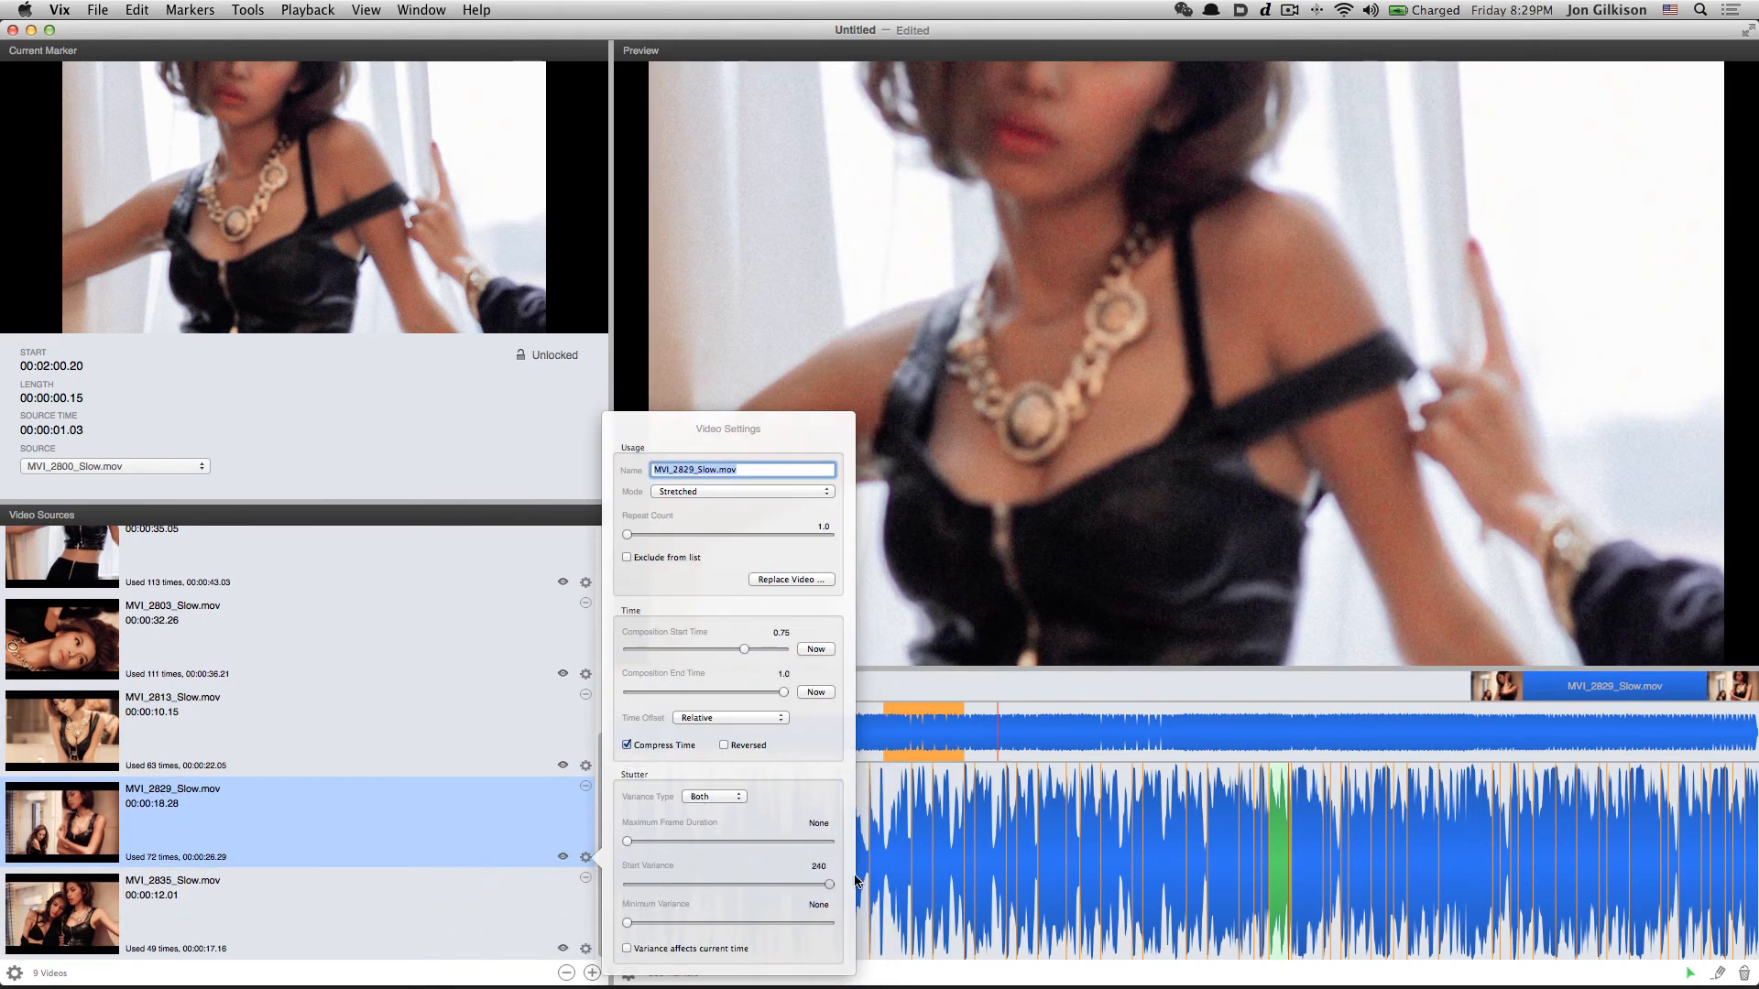
{"action": "left_click", "coordinate": [524, 927]}
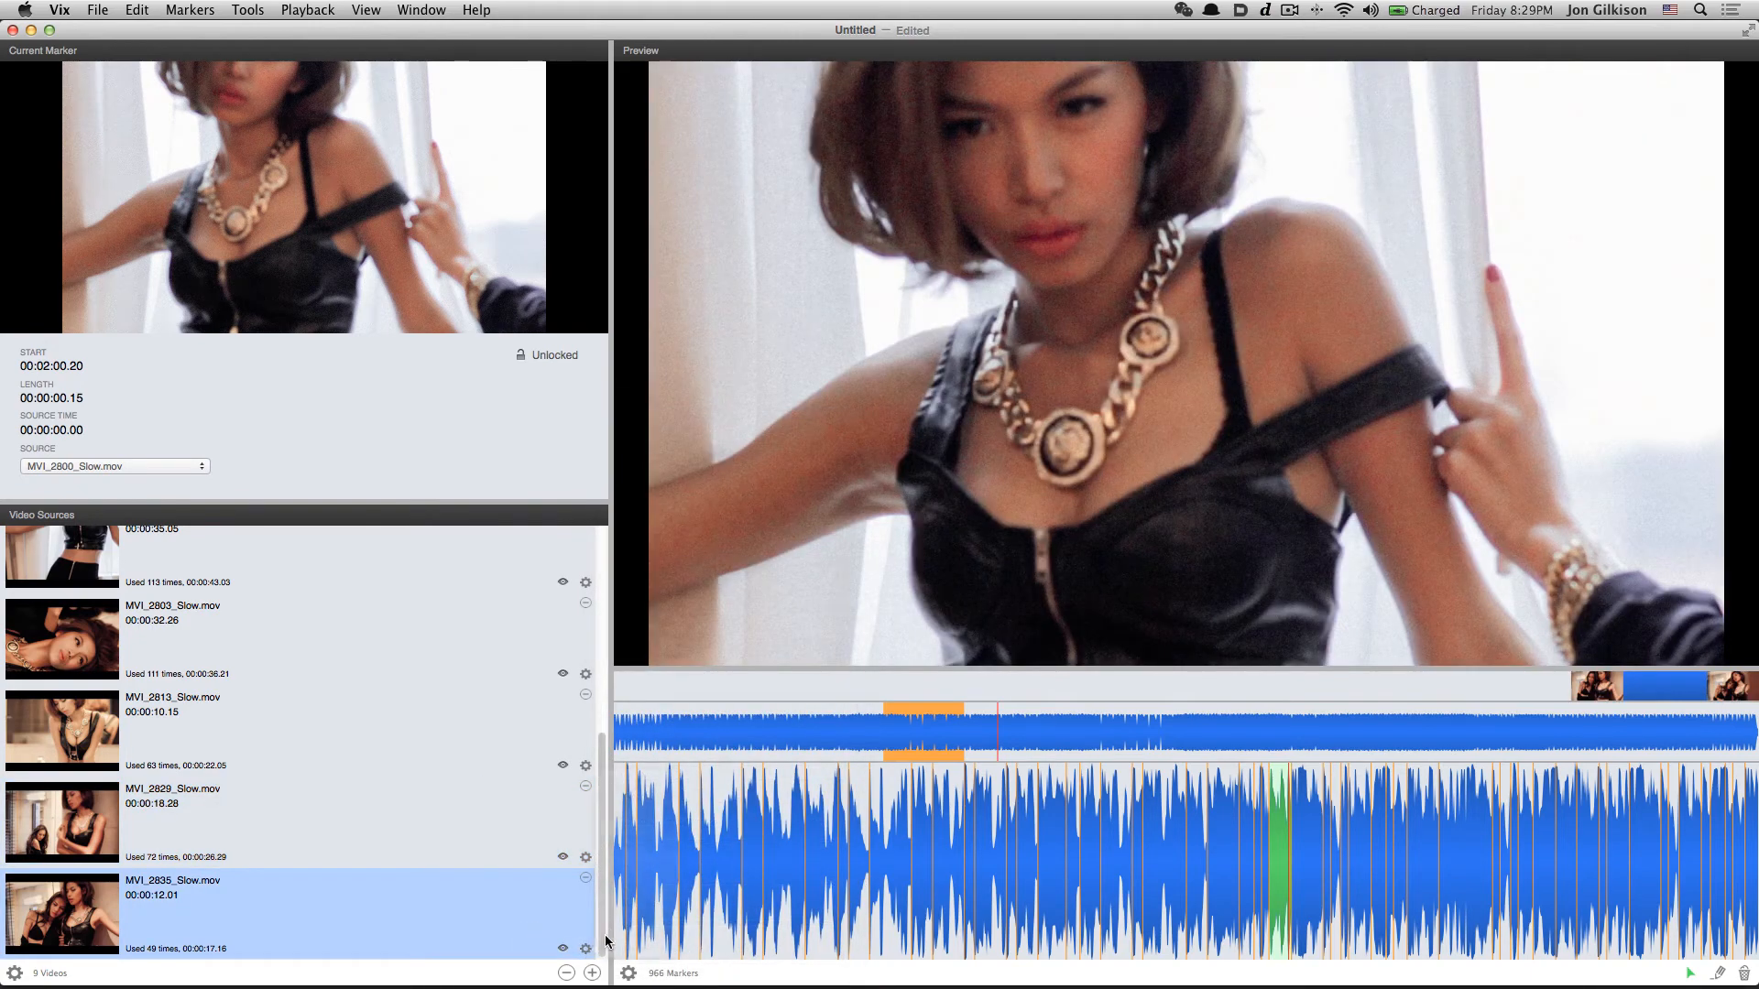
{"action": "left_click", "coordinate": [586, 948]}
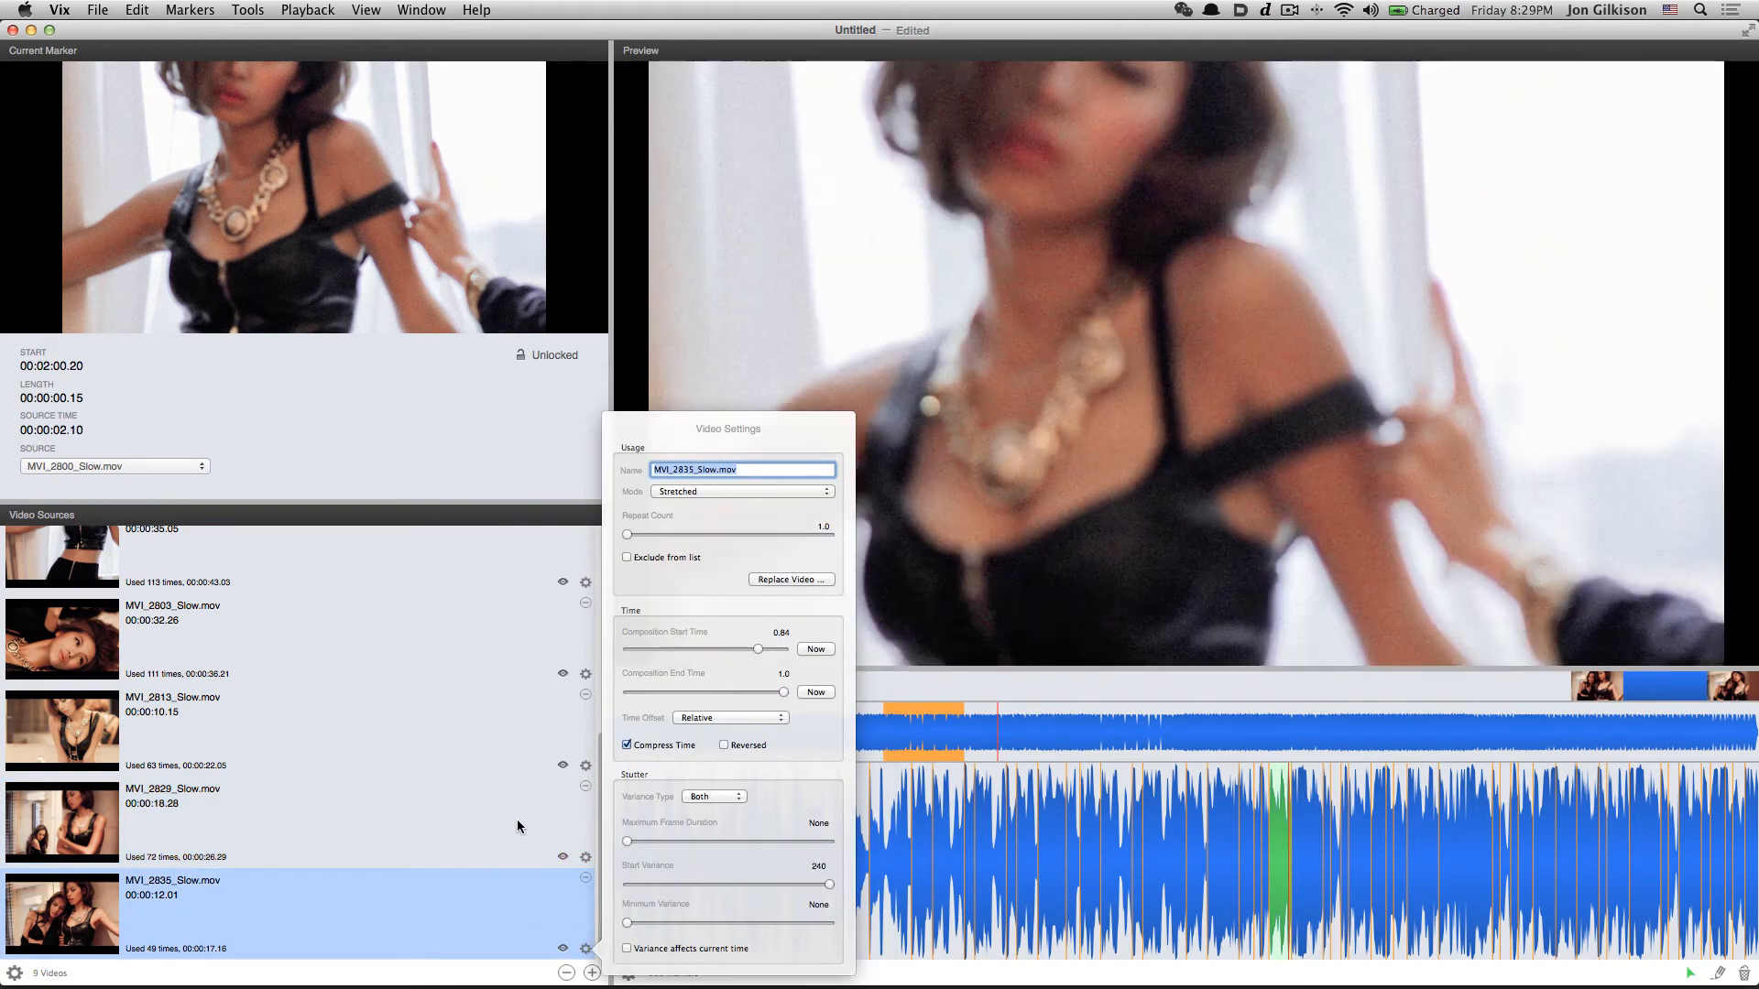
{"action": "left_click", "coordinate": [518, 825]}
Play the composition to review the stutter effect, pause at 01:04 and return the playhead to the start
{"action": "left_click_drag", "start_coordinate": [835, 661], "coordinate": [617, 648]}
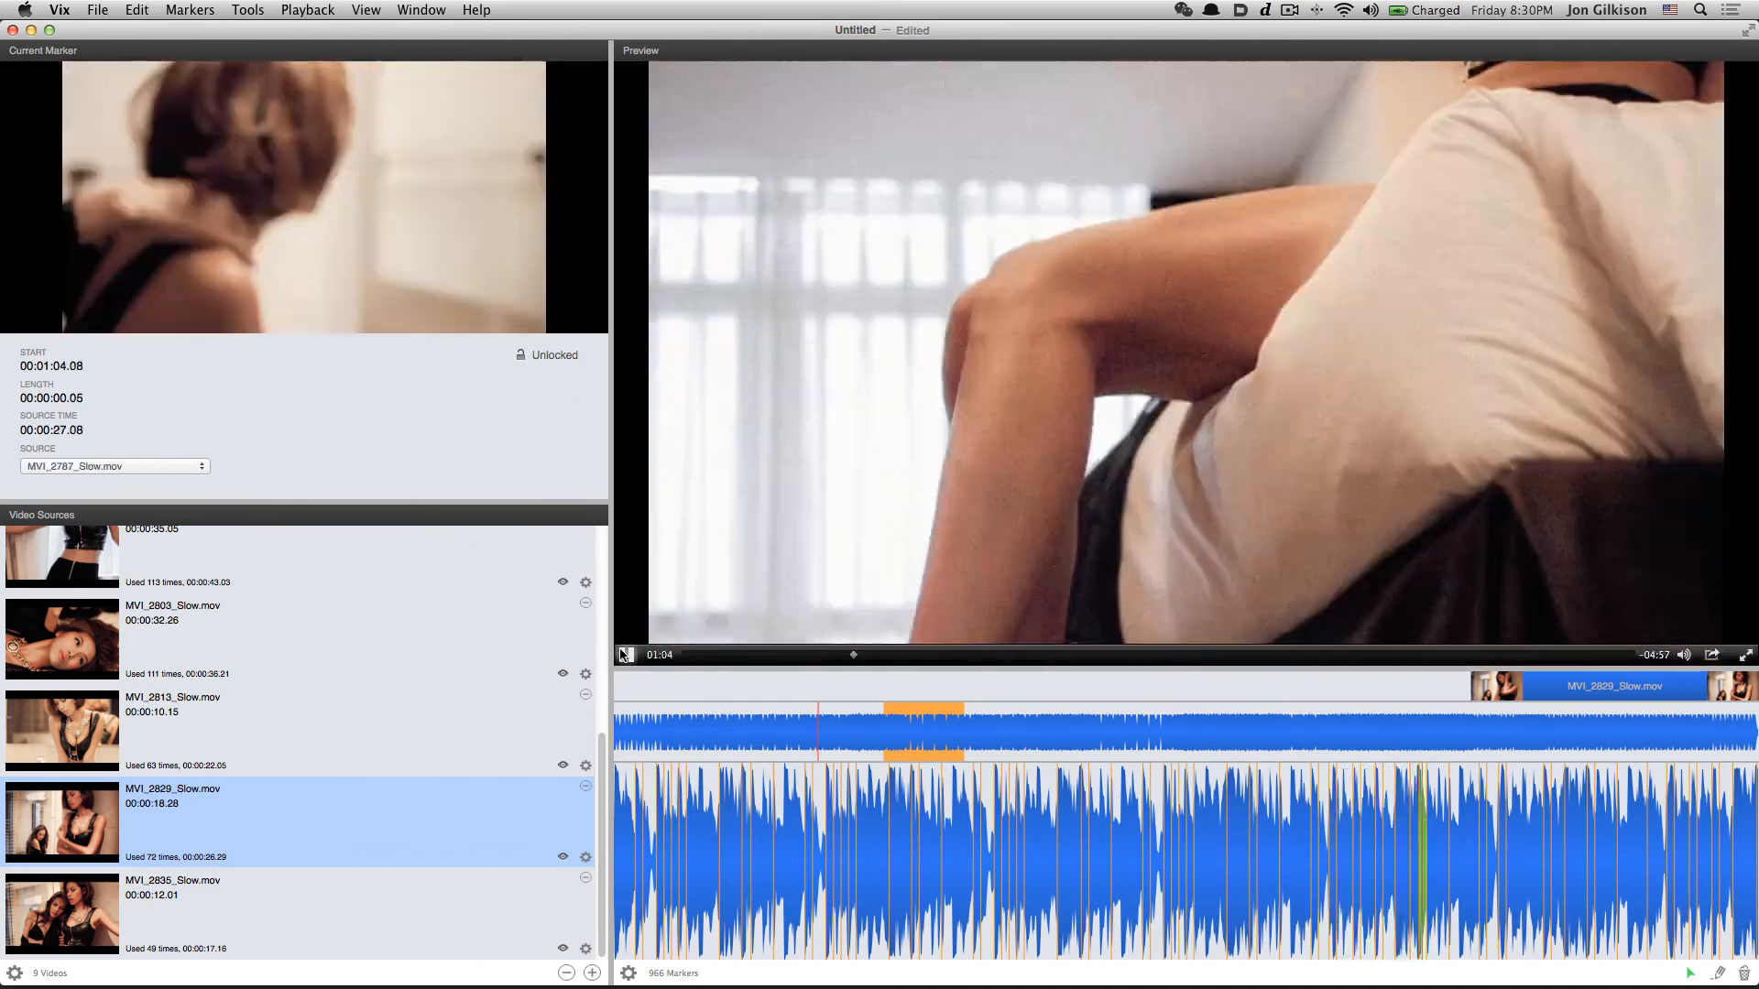
{"action": "left_click", "coordinate": [623, 654]}
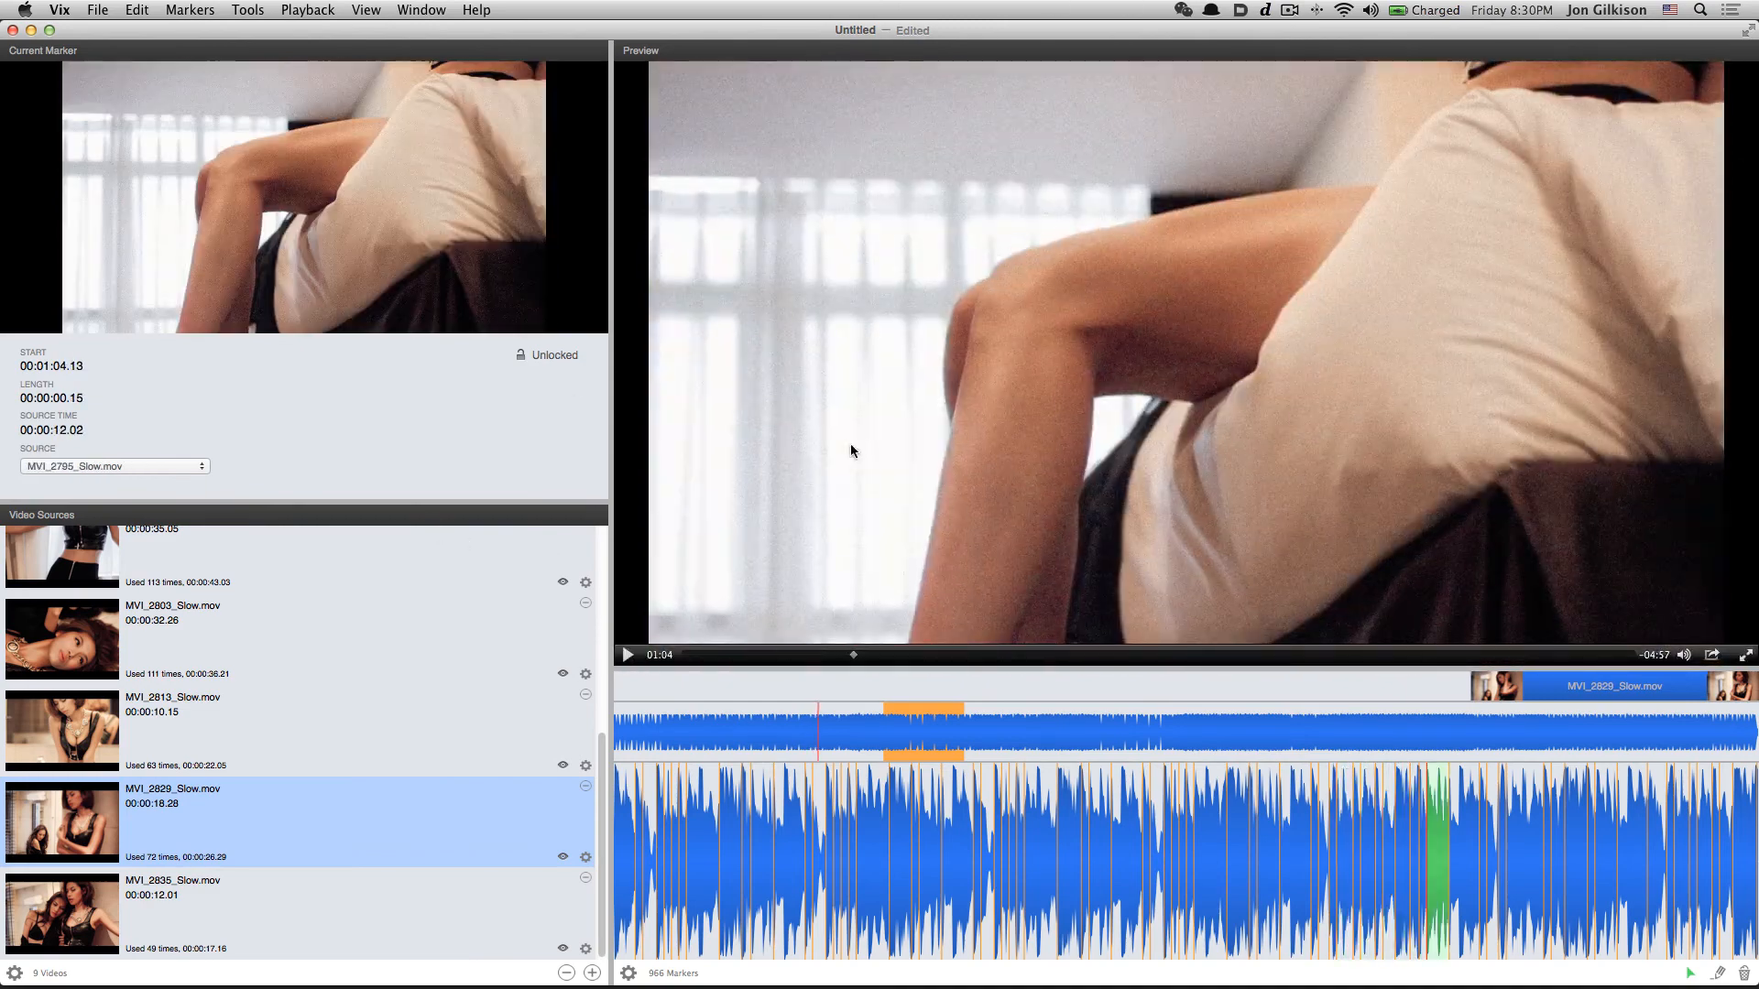
{"action": "left_click_drag", "start_coordinate": [851, 656], "coordinate": [665, 663]}
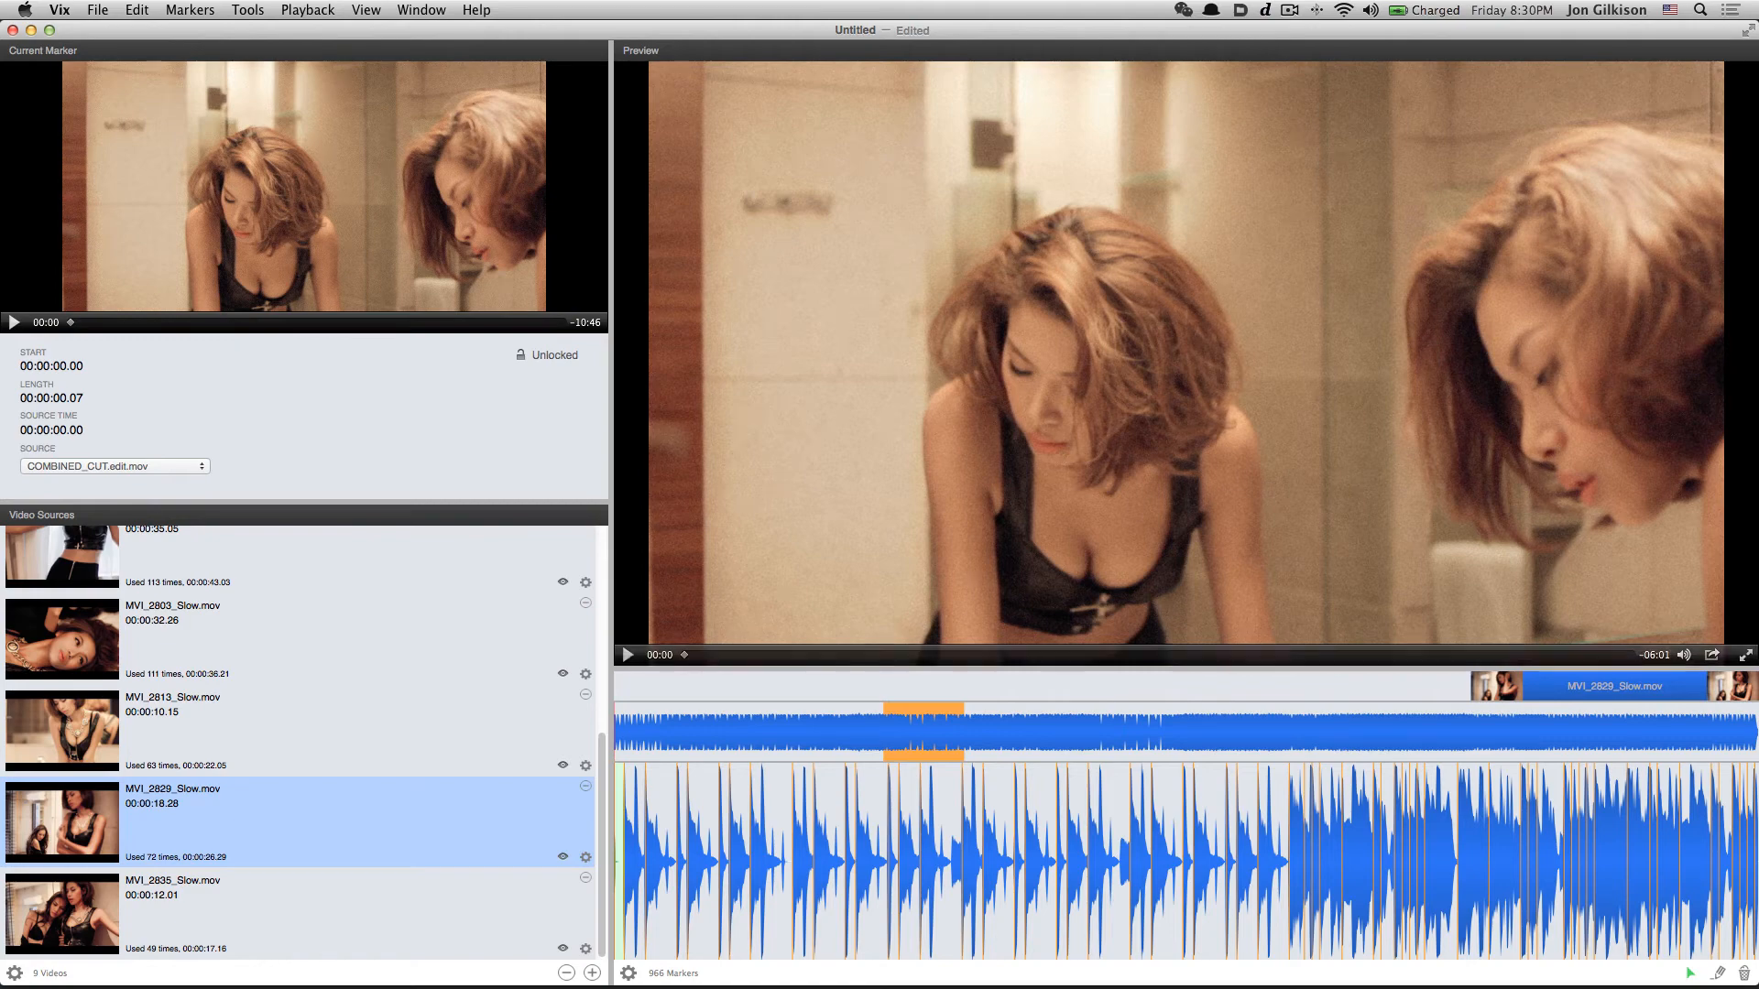
Start opening a soundtrack and search the whole Mac for audio files matching "basic"
{"action": "left_click", "coordinate": [93, 8]}
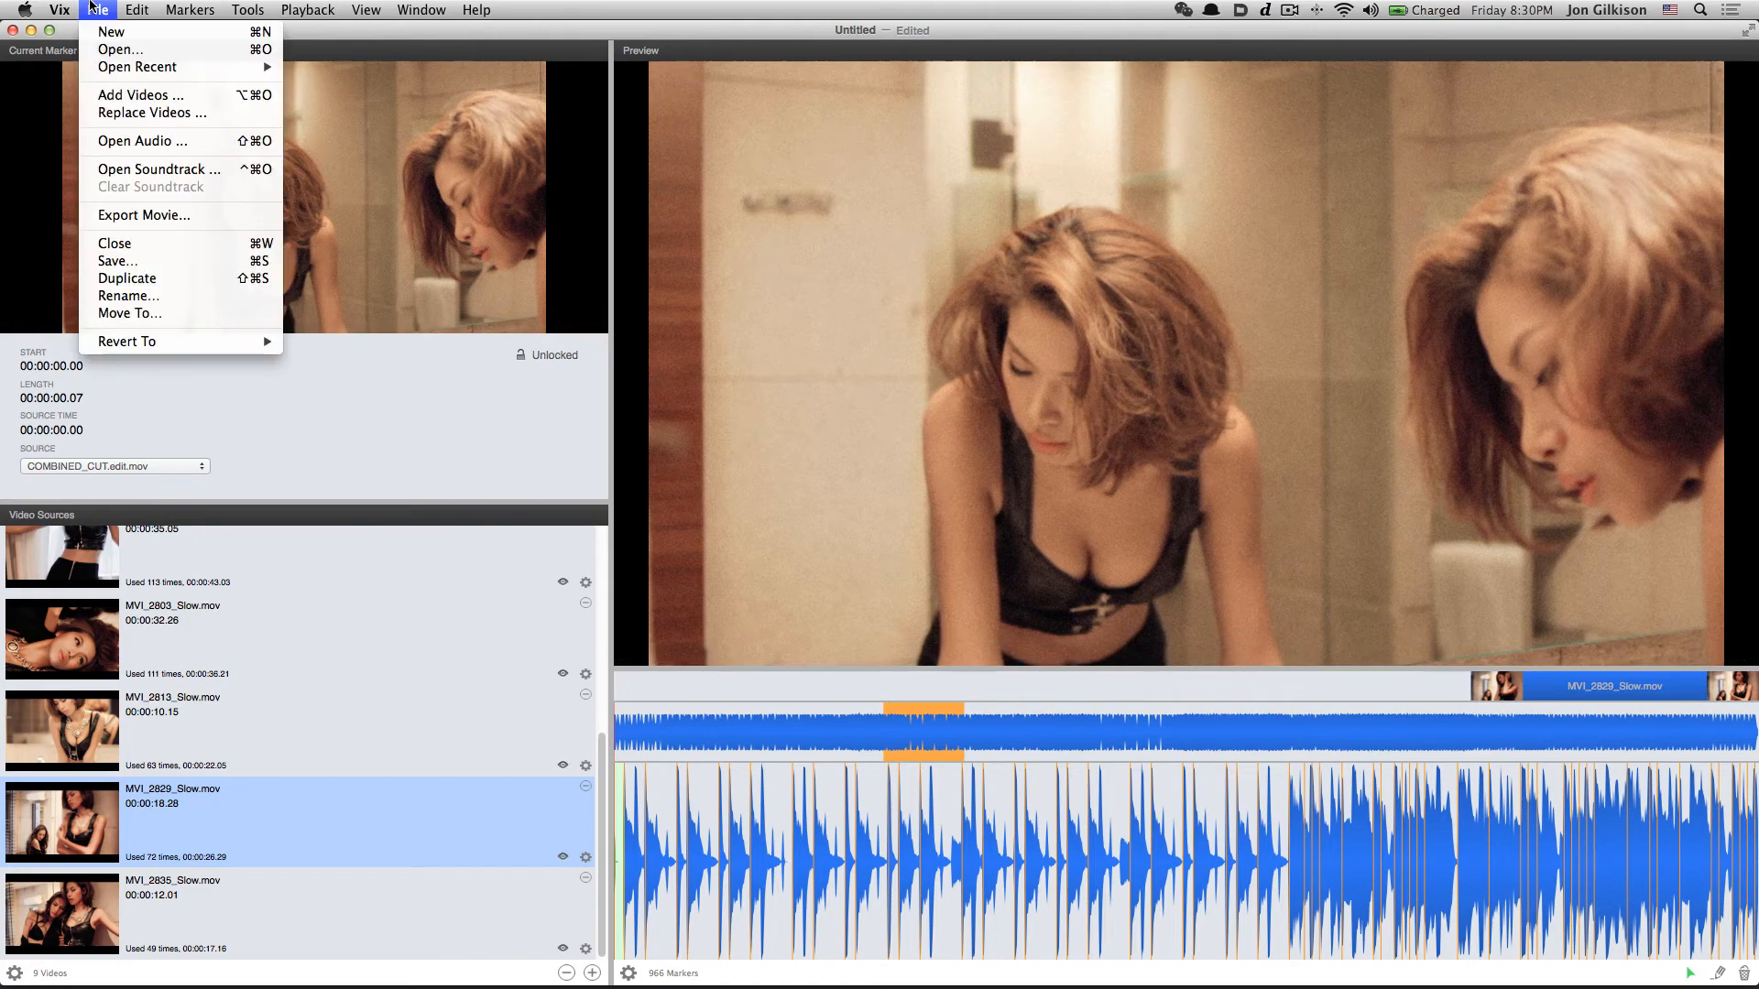
{"action": "left_click", "coordinate": [187, 170]}
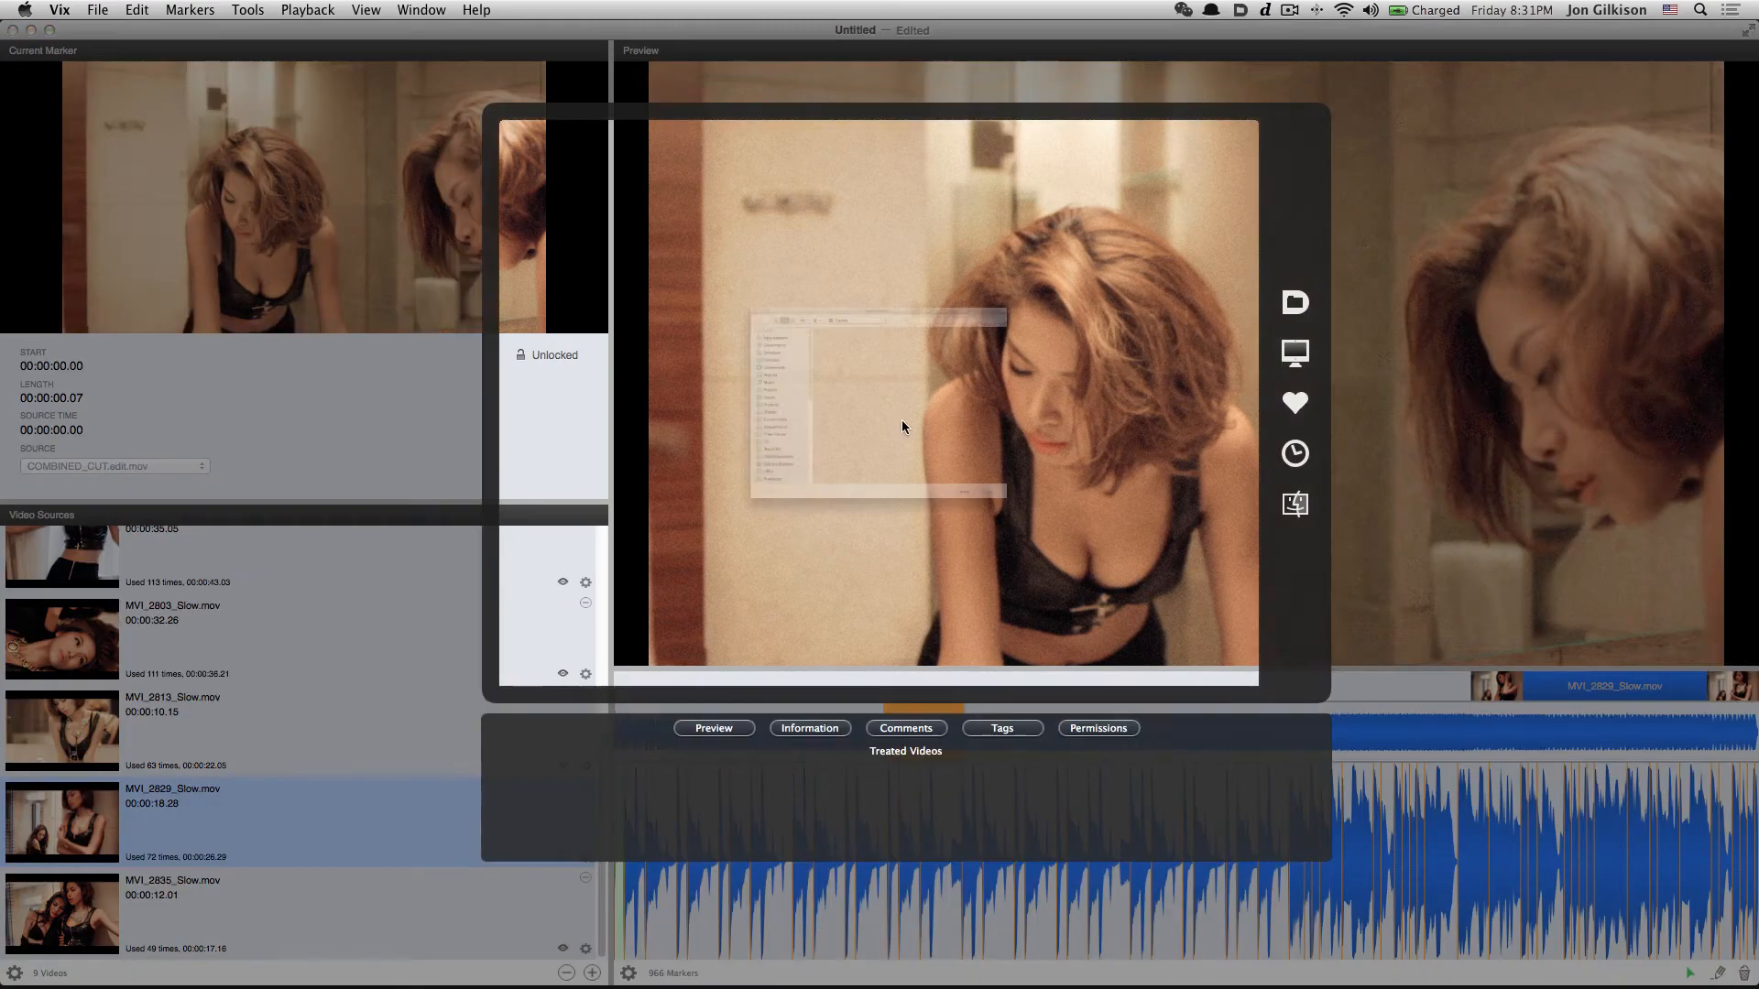
{"action": "left_click", "coordinate": [1060, 157]}
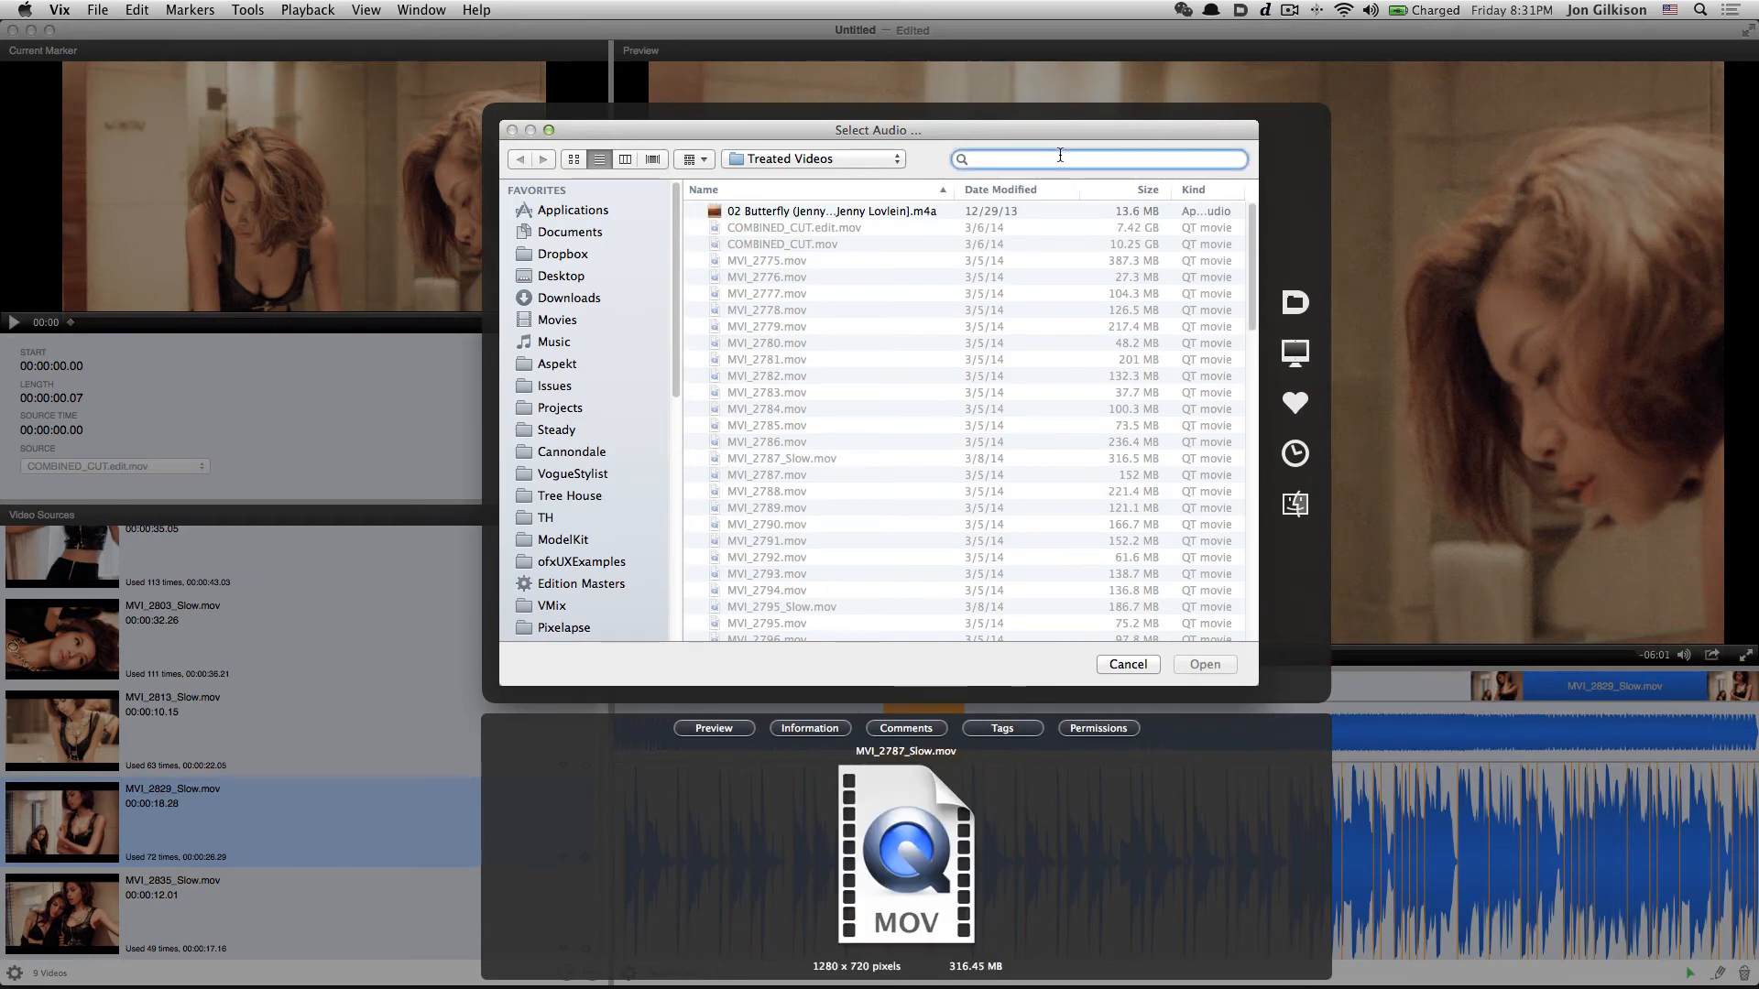
{"action": "type", "text": "basic"}
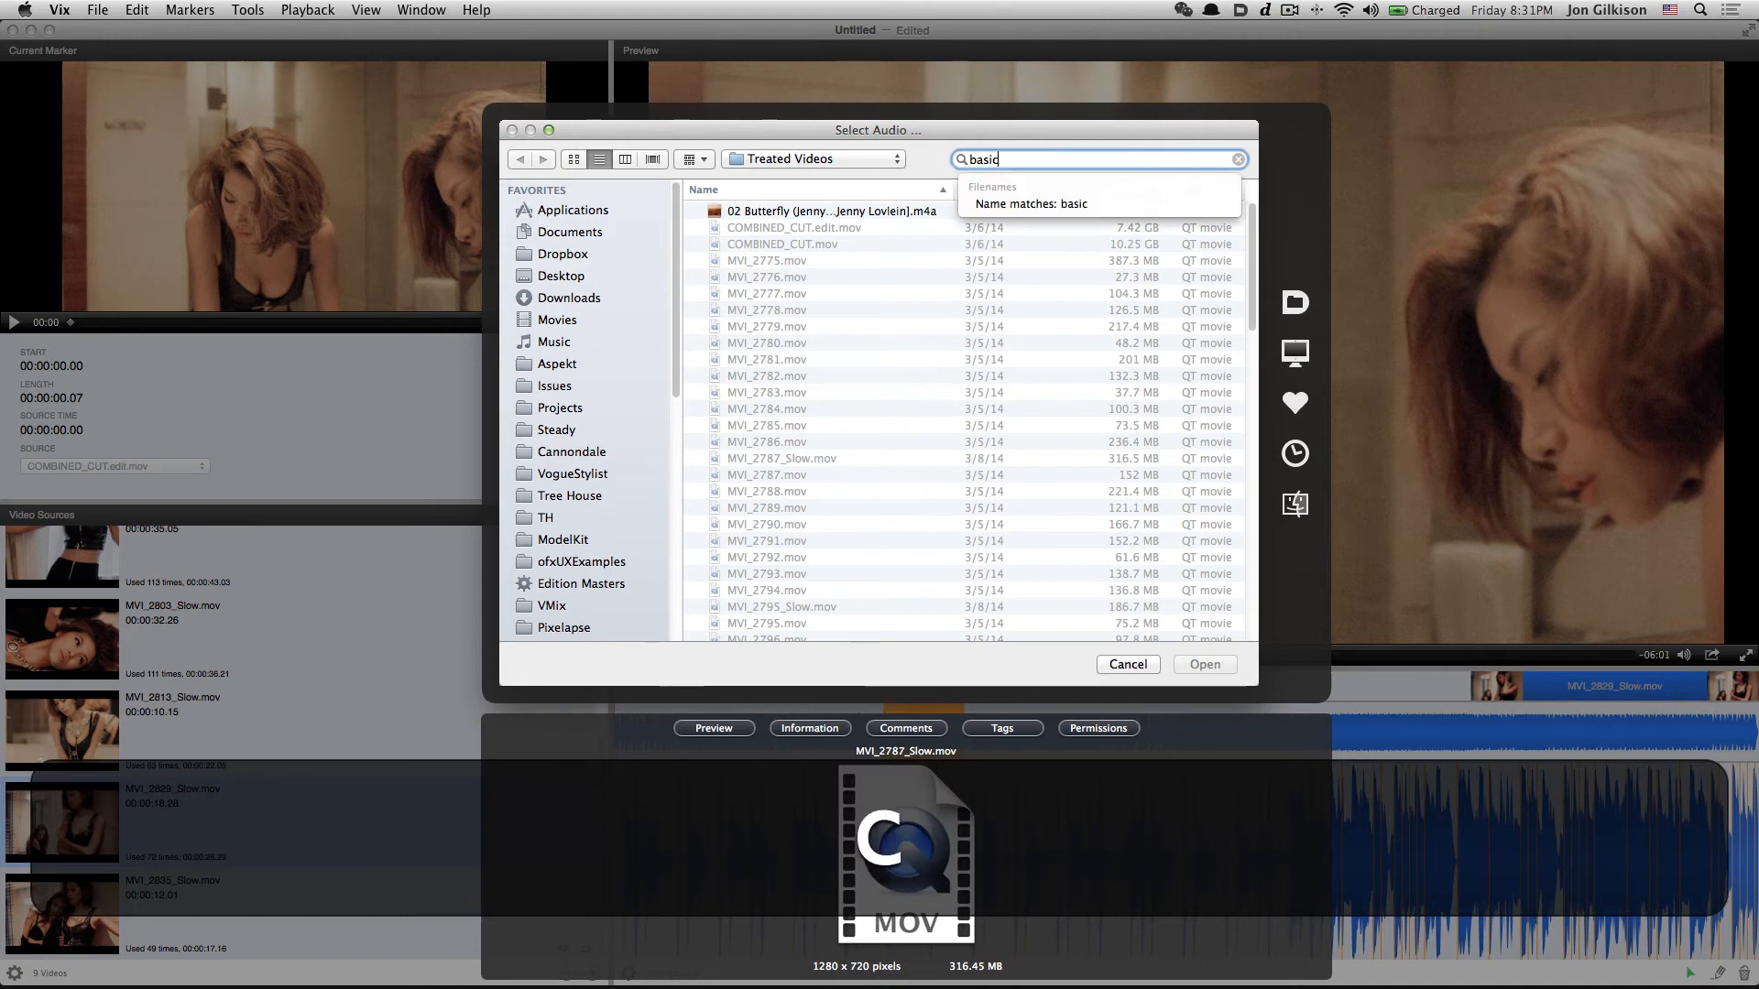
{"action": "left_click", "coordinate": [778, 190]}
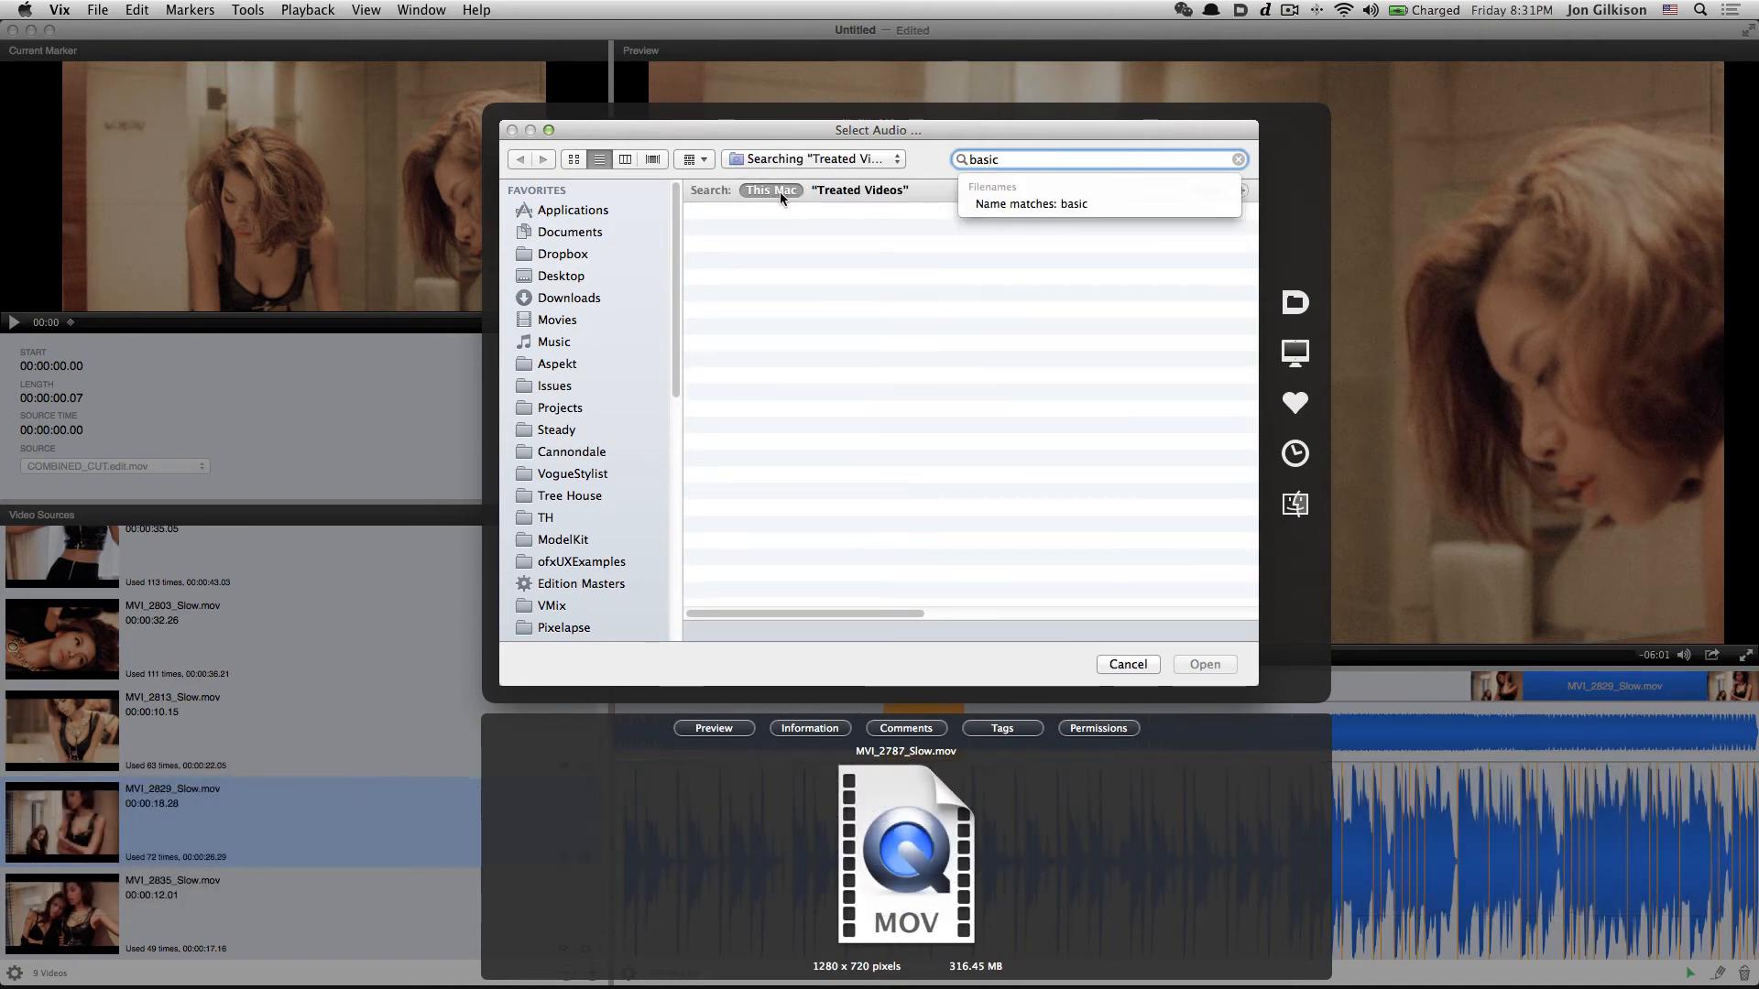
{"action": "scroll", "coordinate": [955, 532], "scroll_direction": "down", "scroll_amount": 3}
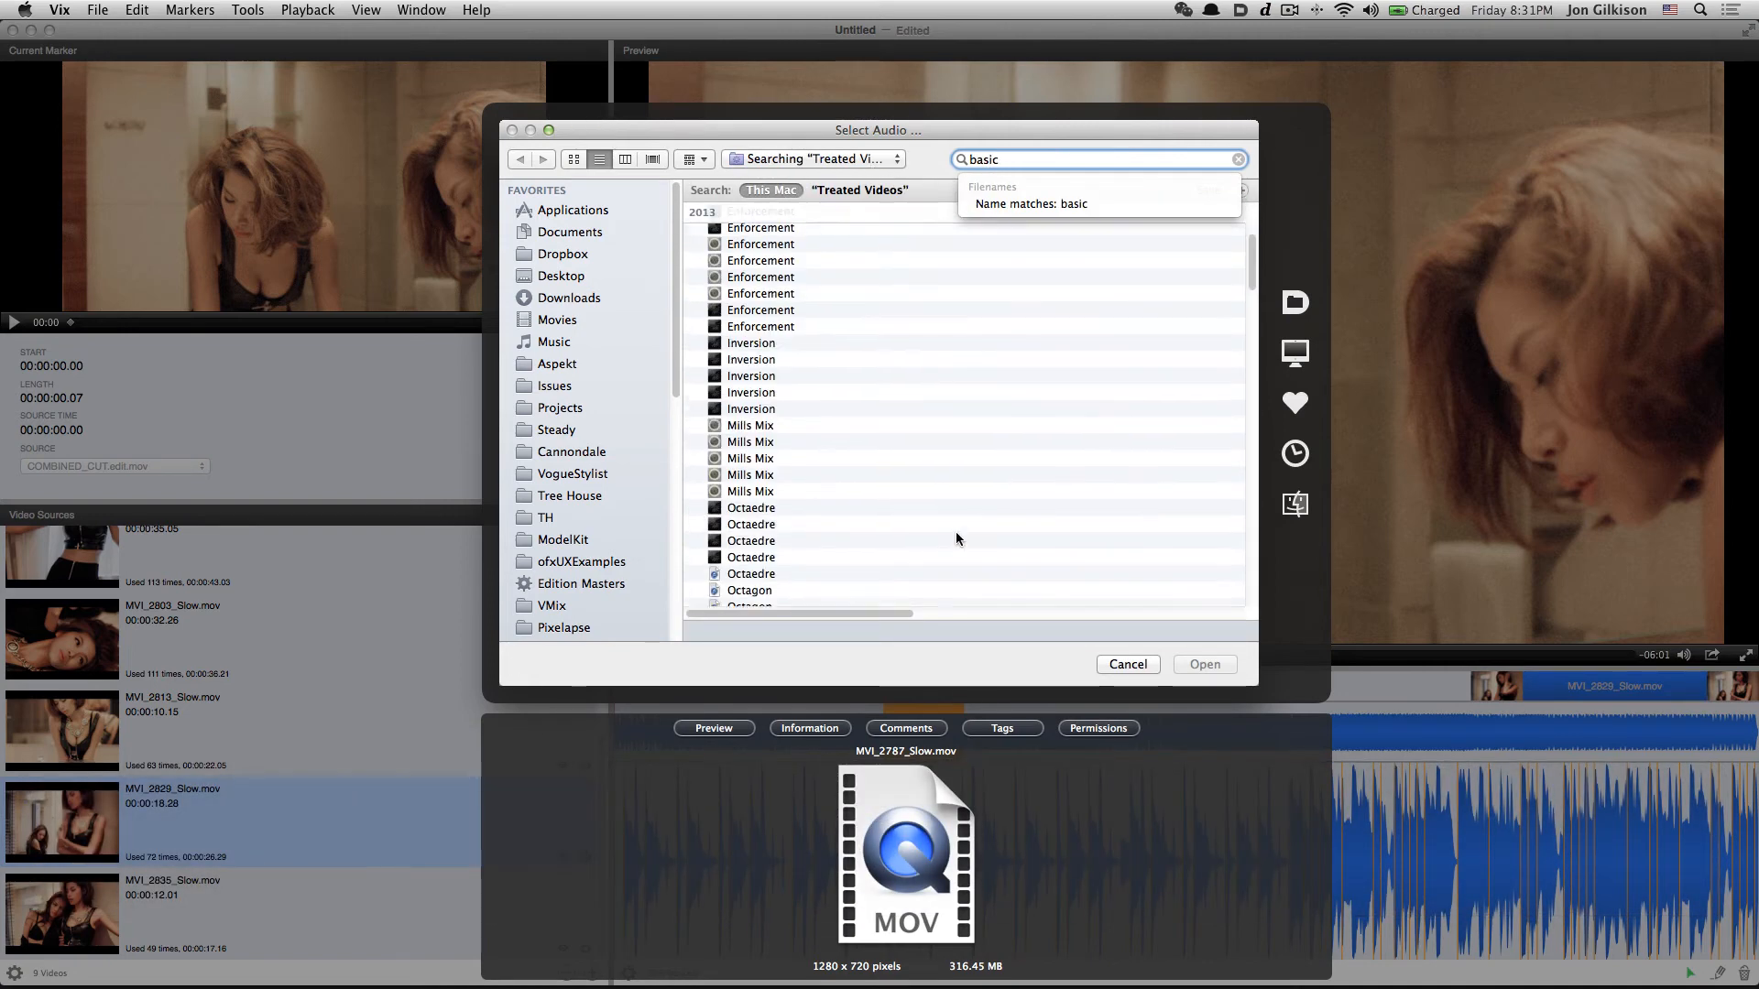
Audition 03 Inversion 1.m4a, load it as the soundtrack and play the composition with it up to 00:30
{"action": "left_click", "coordinate": [806, 355]}
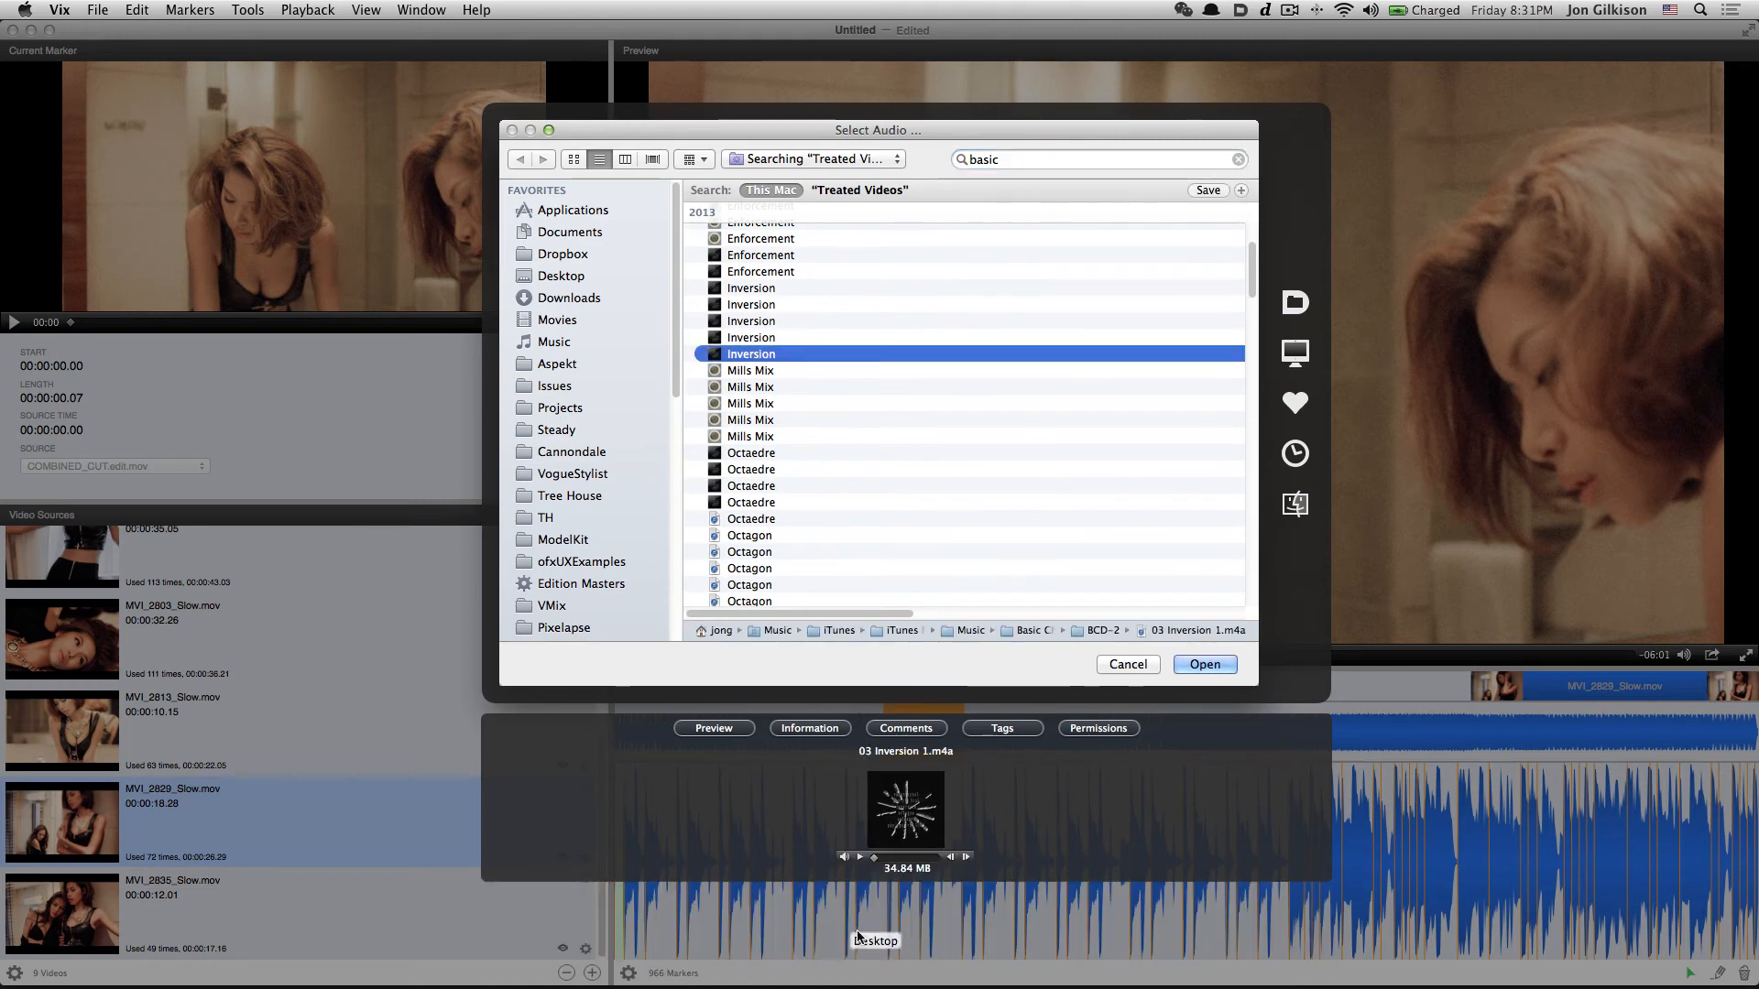
{"action": "left_click", "coordinate": [861, 858]}
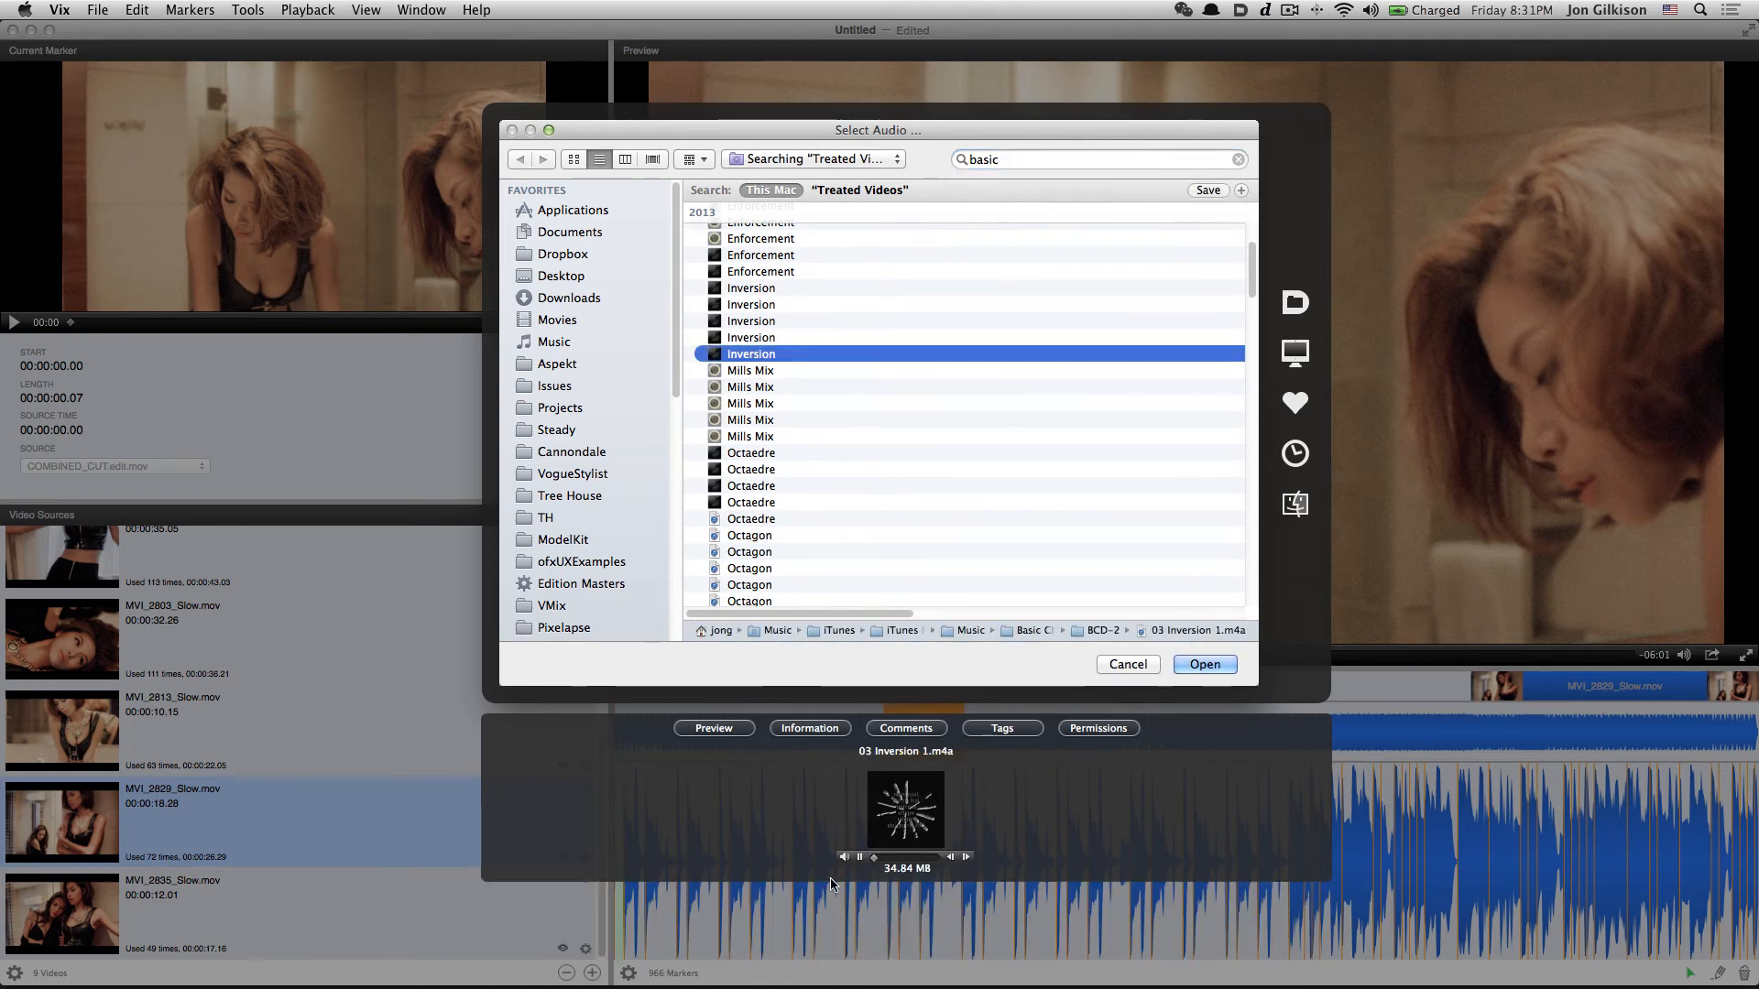
{"action": "left_click", "coordinate": [859, 857]}
{"action": "left_click", "coordinate": [1227, 673]}
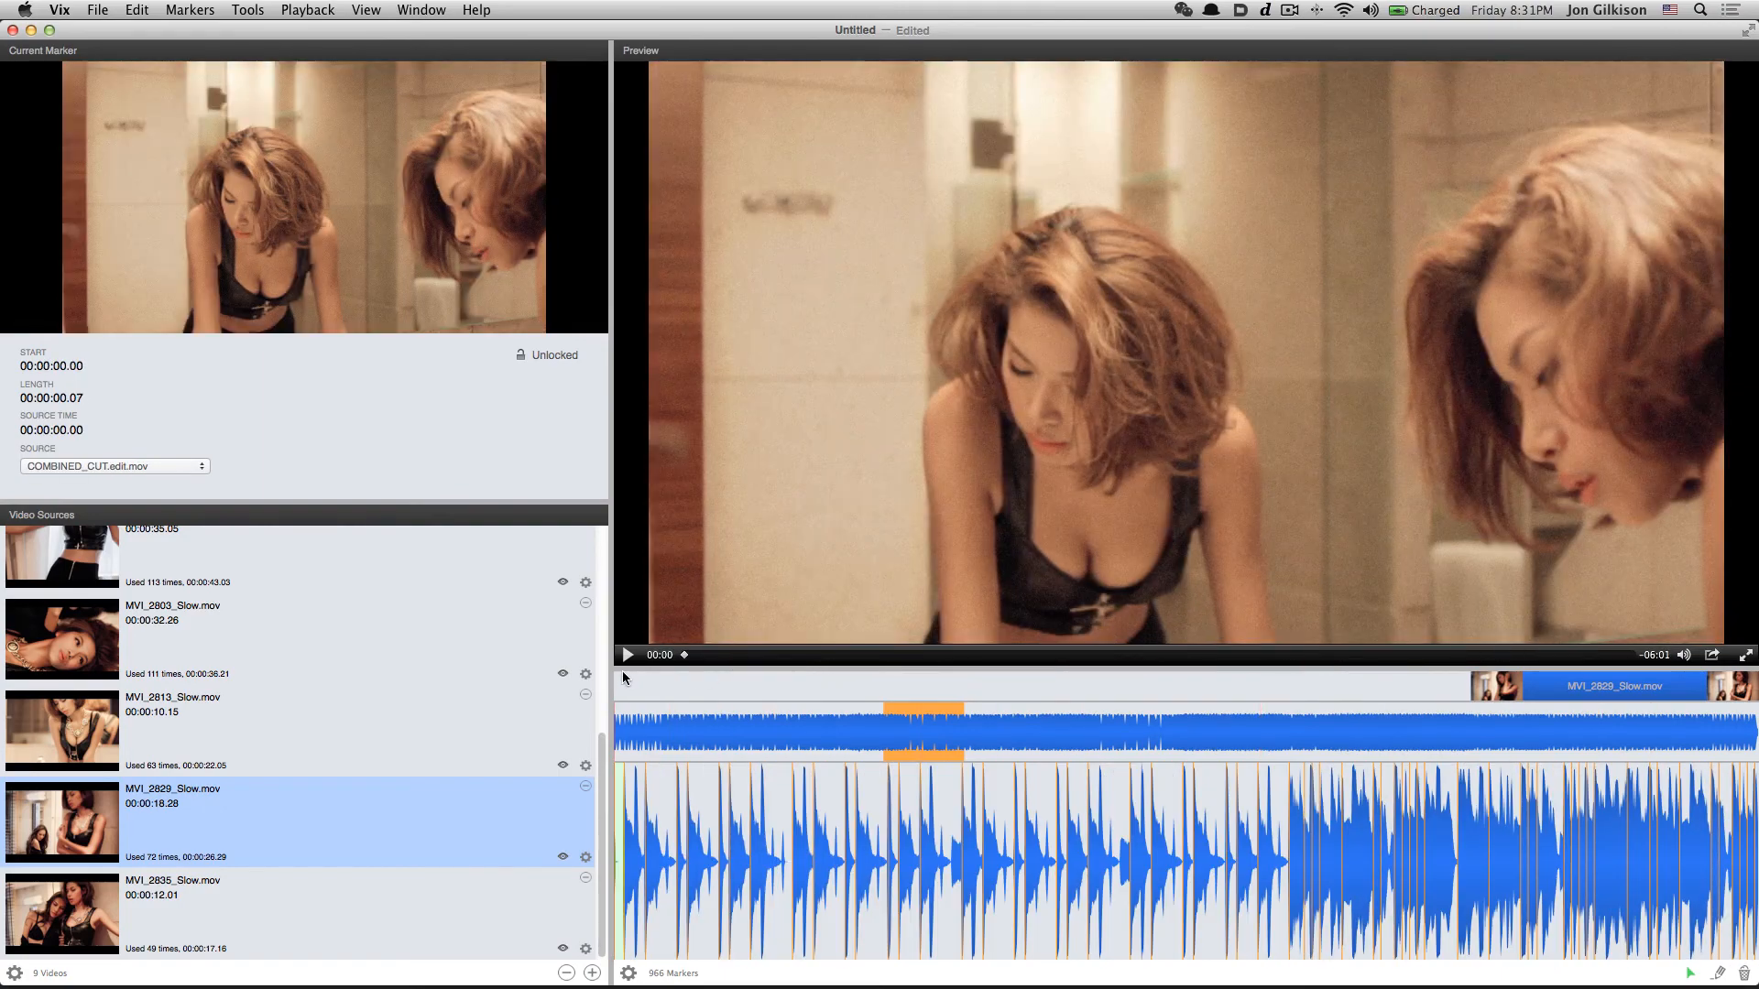
{"action": "left_click", "coordinate": [626, 655]}
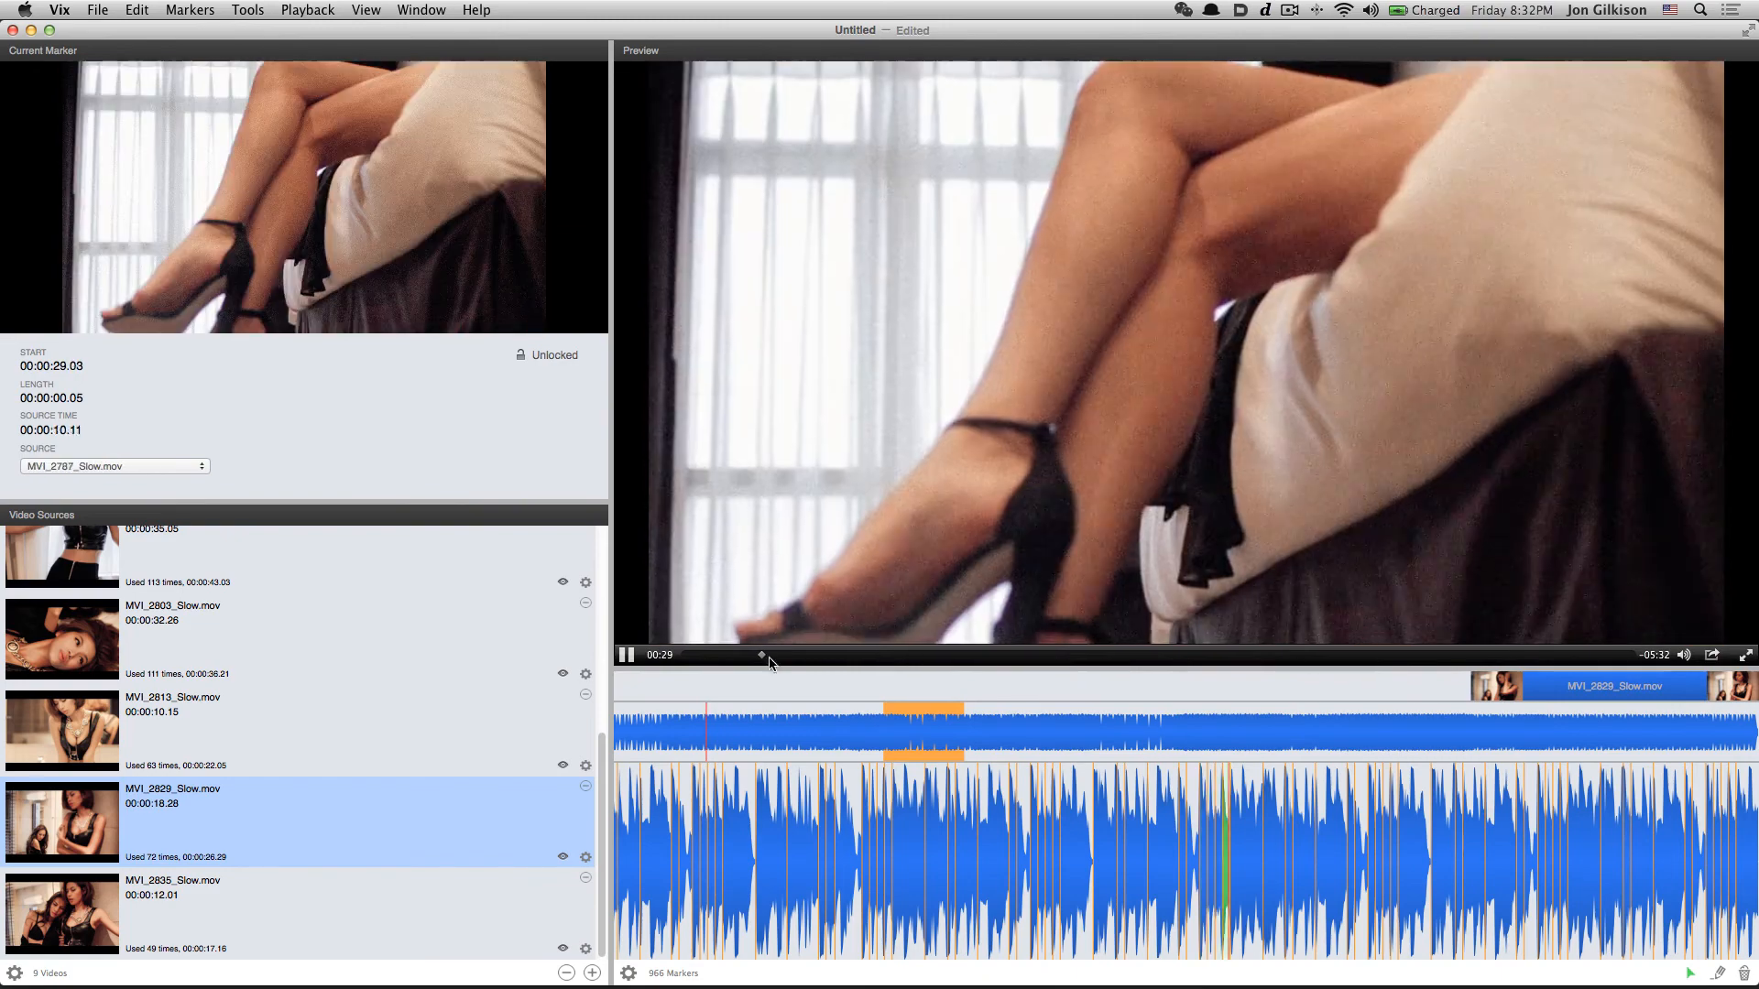
{"action": "left_click", "coordinate": [628, 655]}
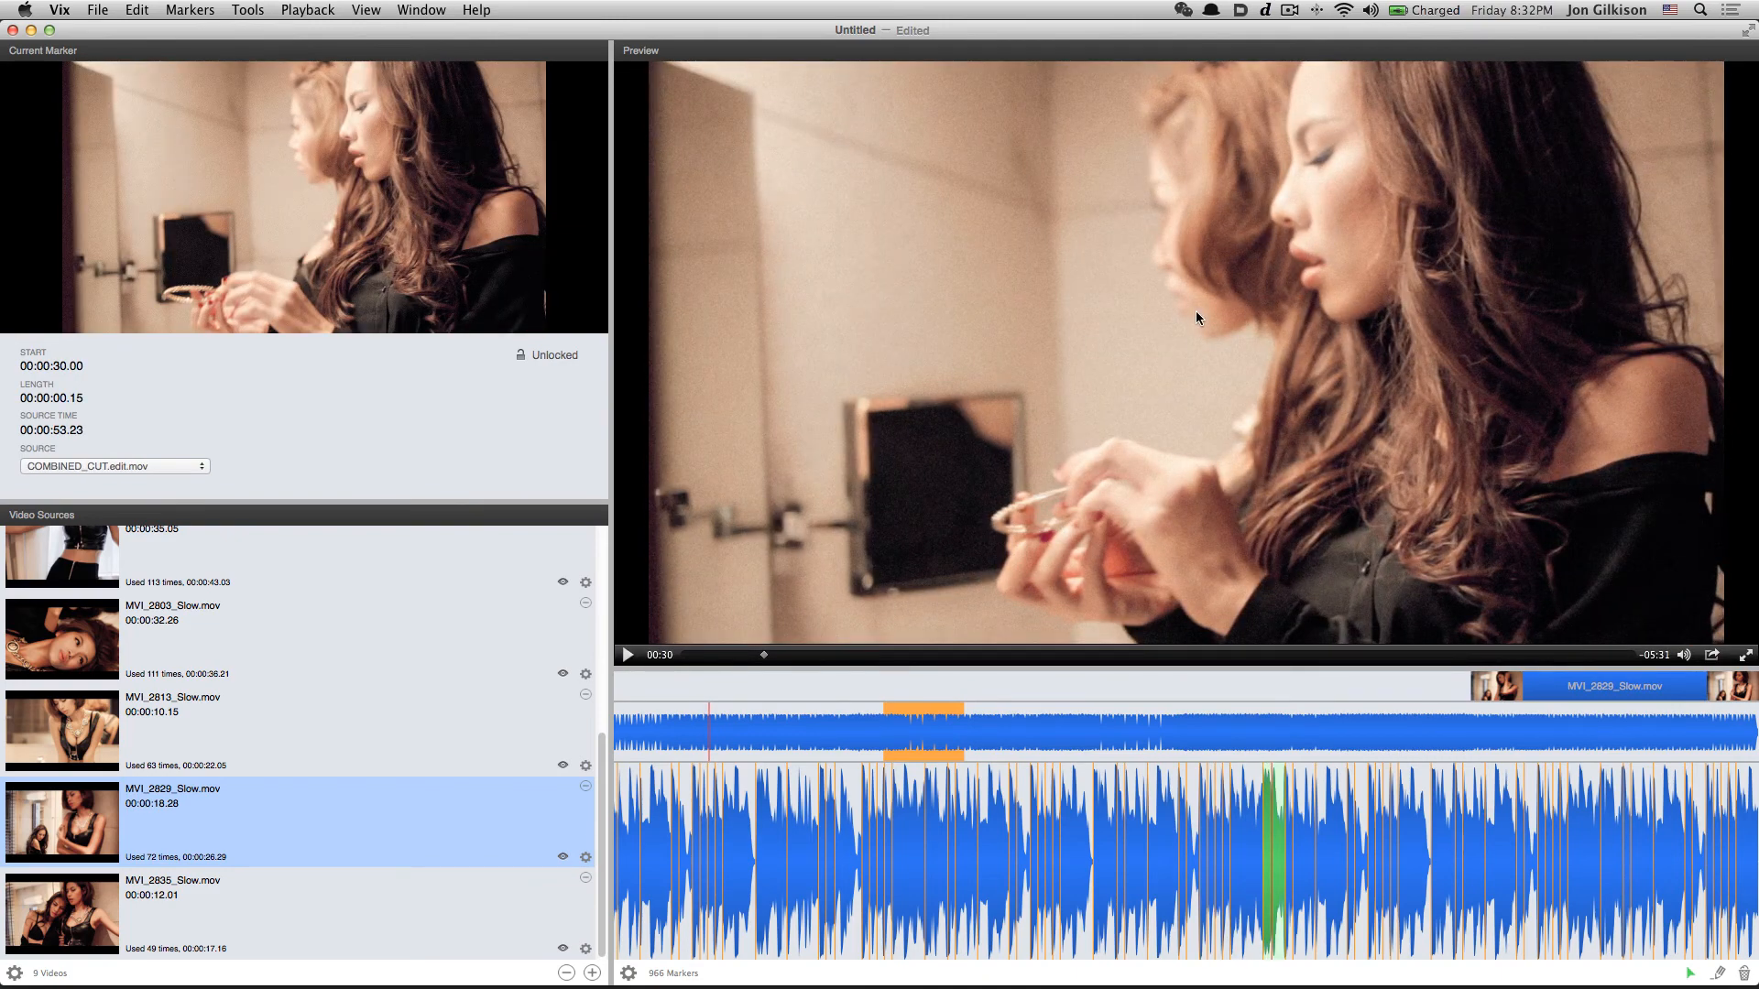
Export the movie to the Treated Videos folder as my.exported.video.mov
{"action": "left_click", "coordinate": [96, 10]}
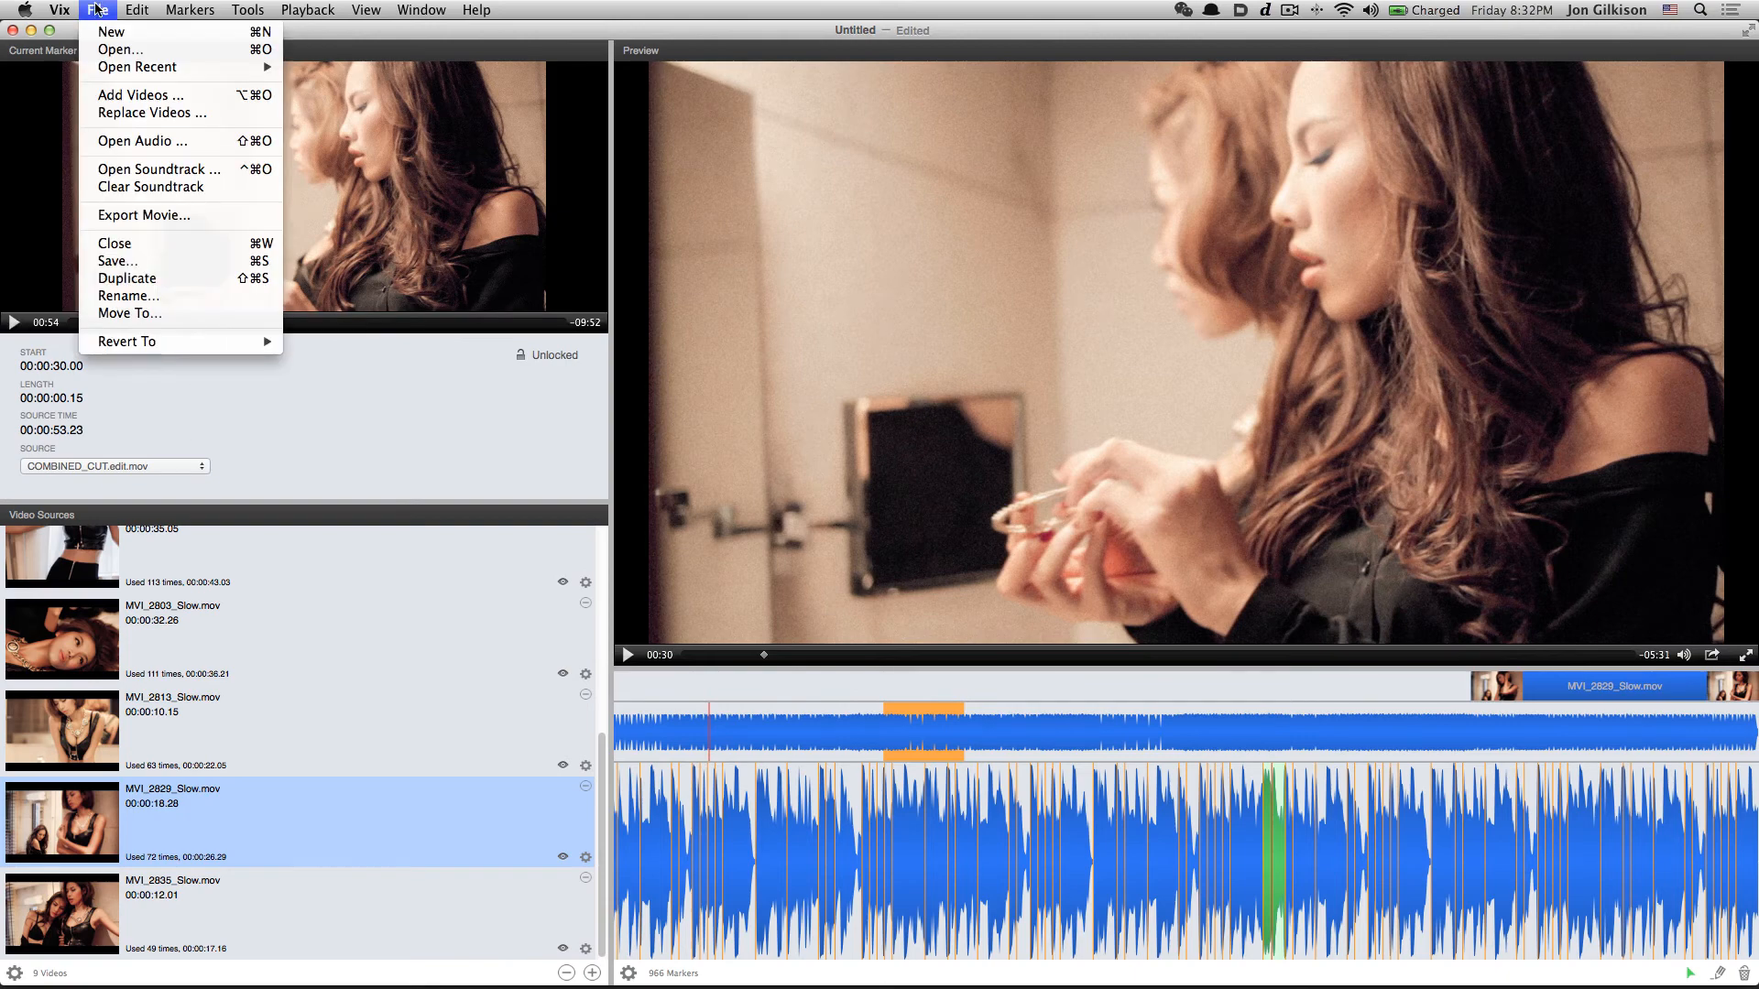
{"action": "left_click", "coordinate": [167, 216]}
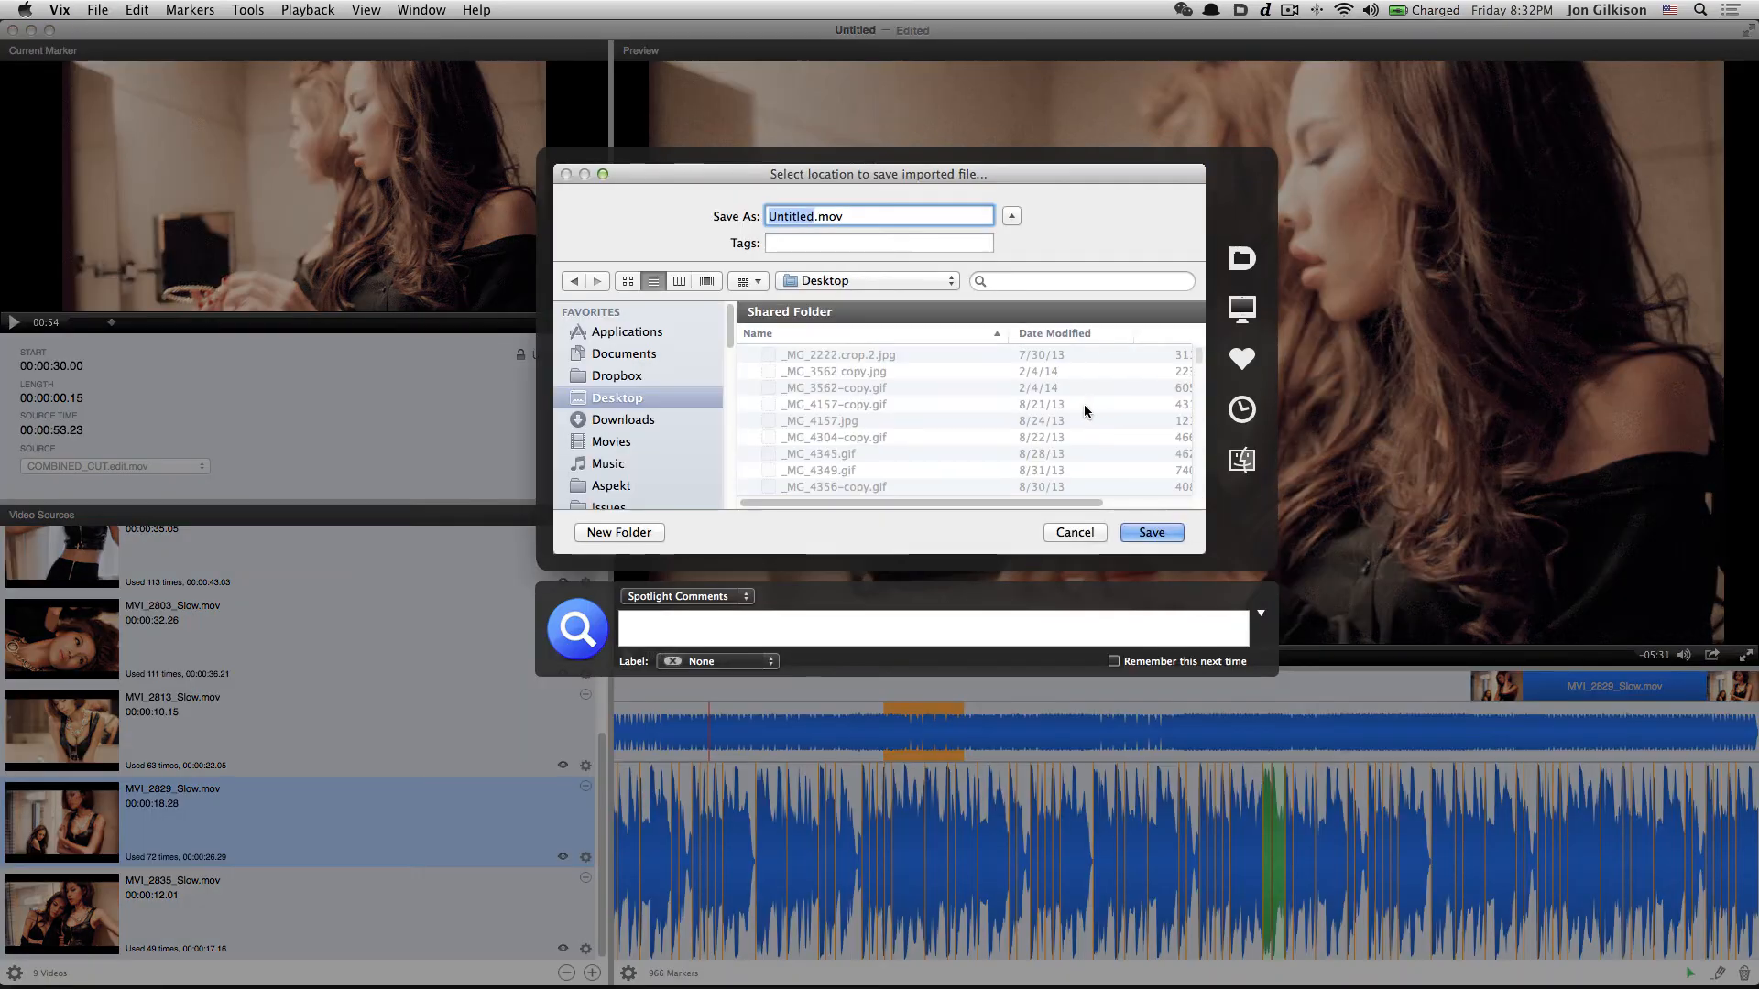
{"action": "key", "text": "alt+Down"}
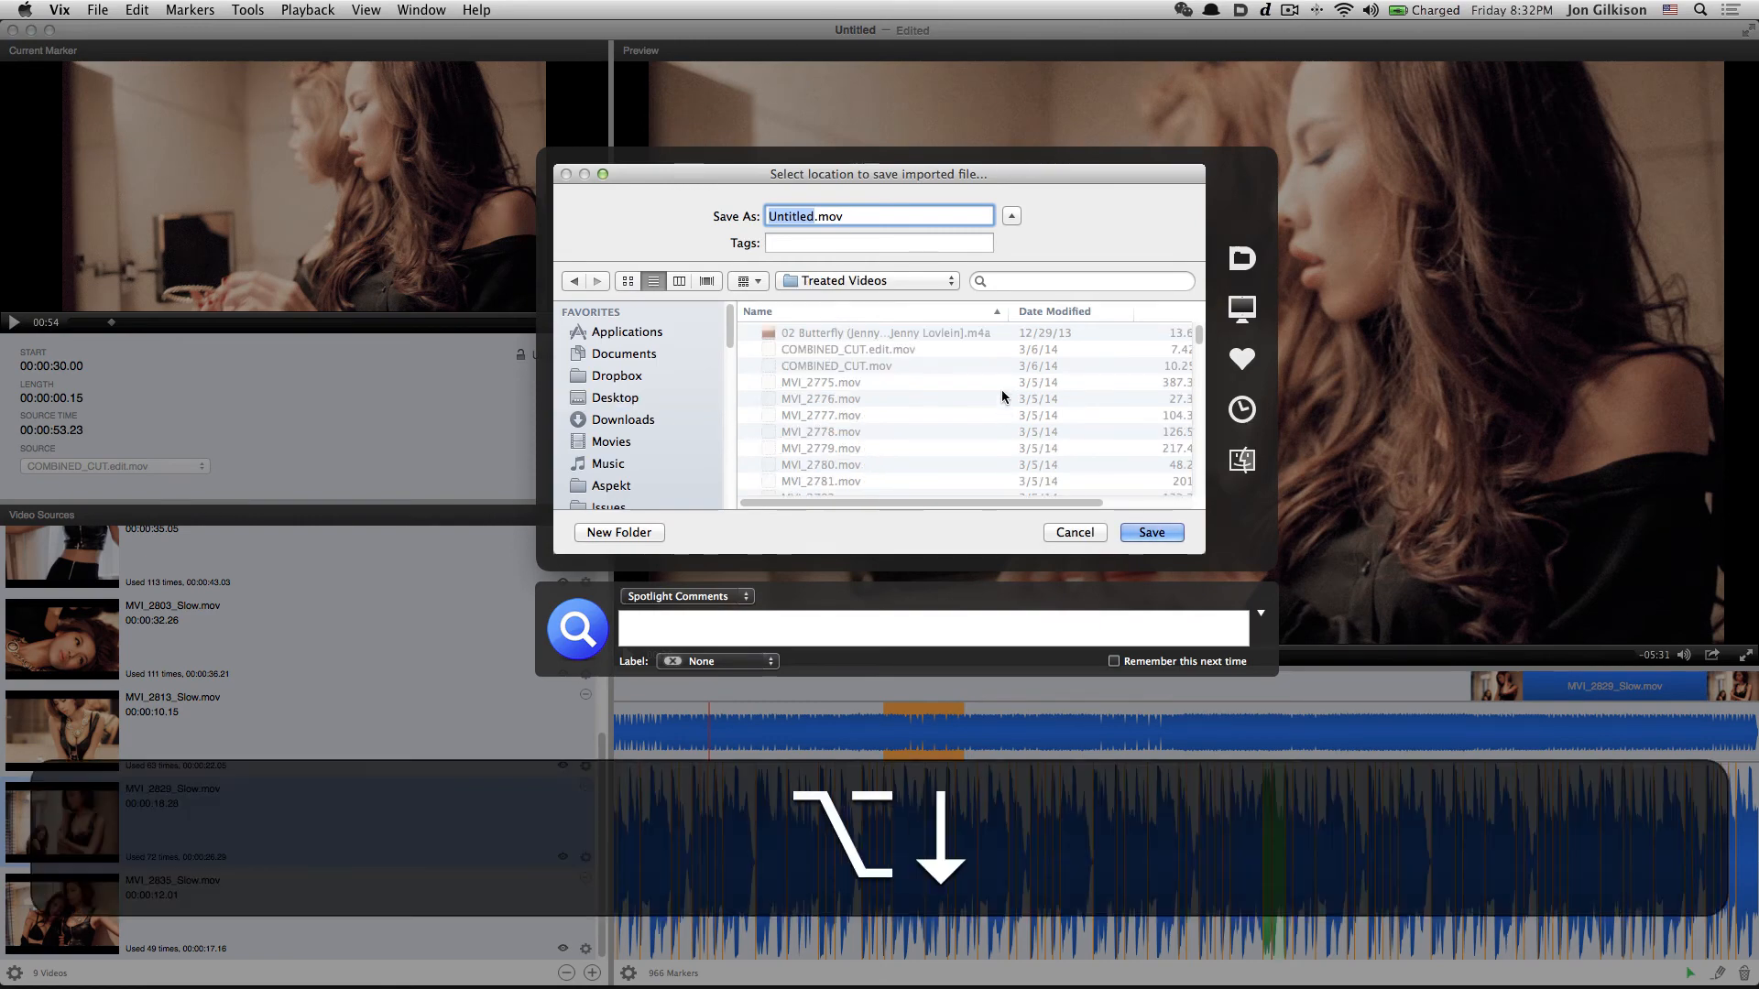
{"action": "type", "text": "my.exported"}
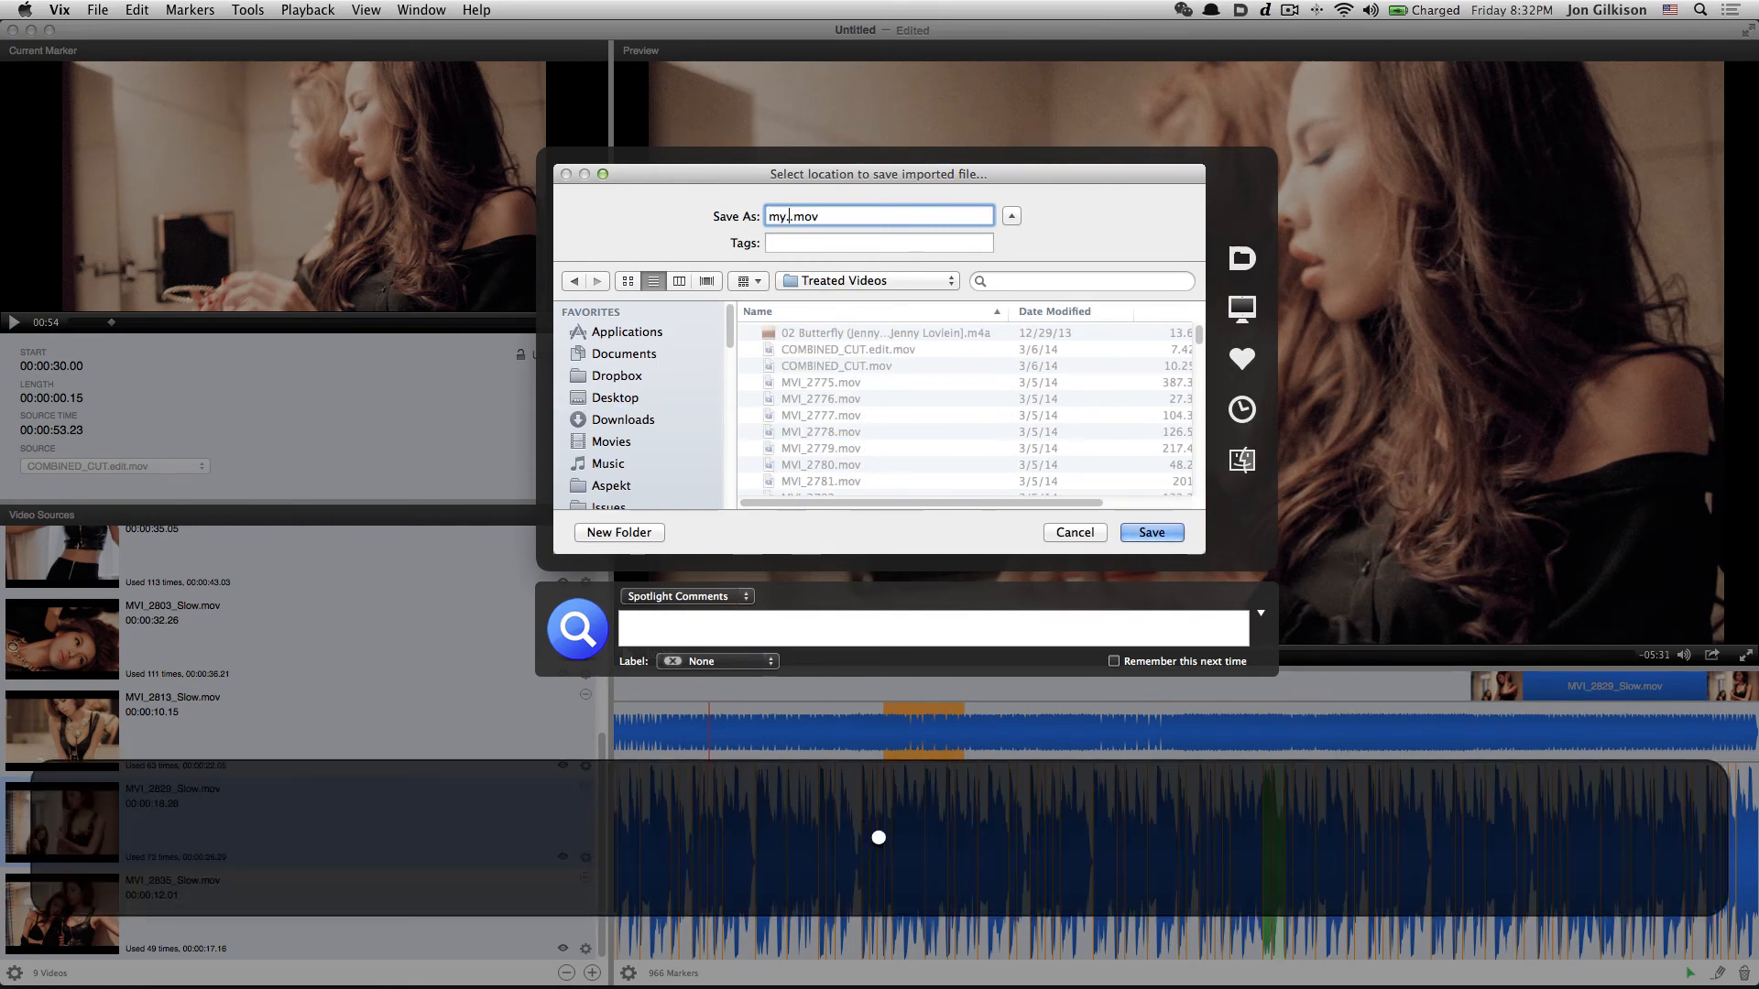
{"action": "type", "text": ".video"}
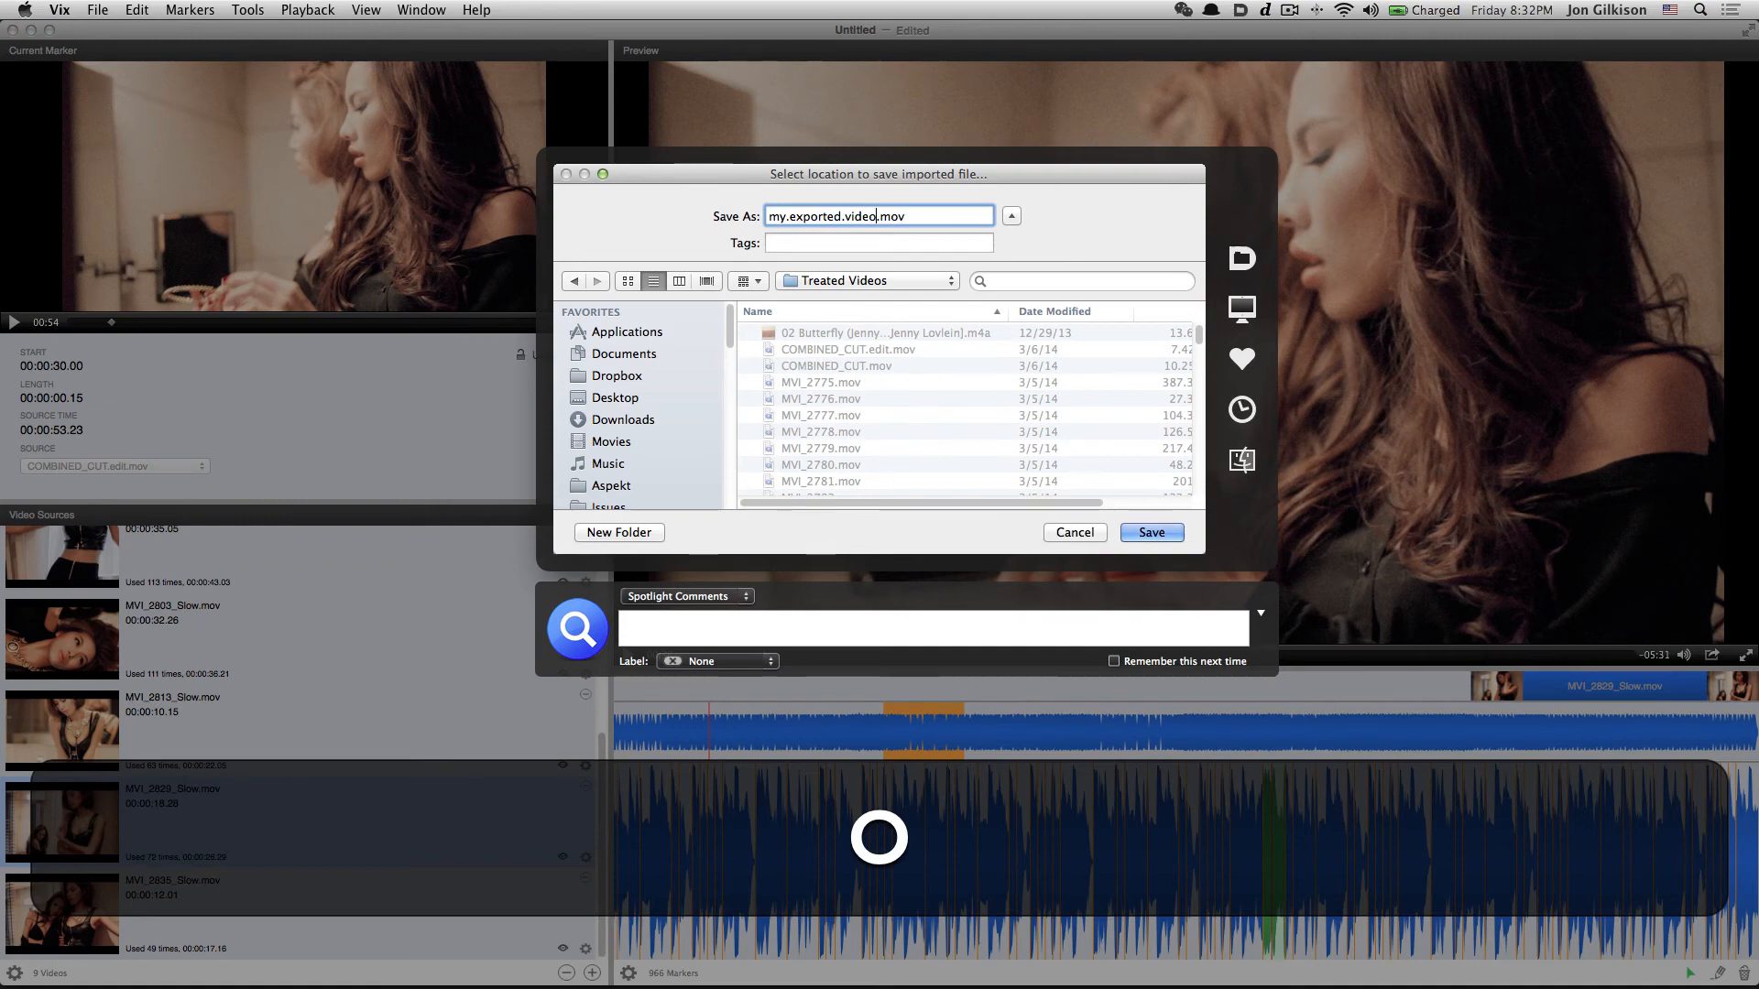
{"action": "left_click", "coordinate": [1152, 533]}
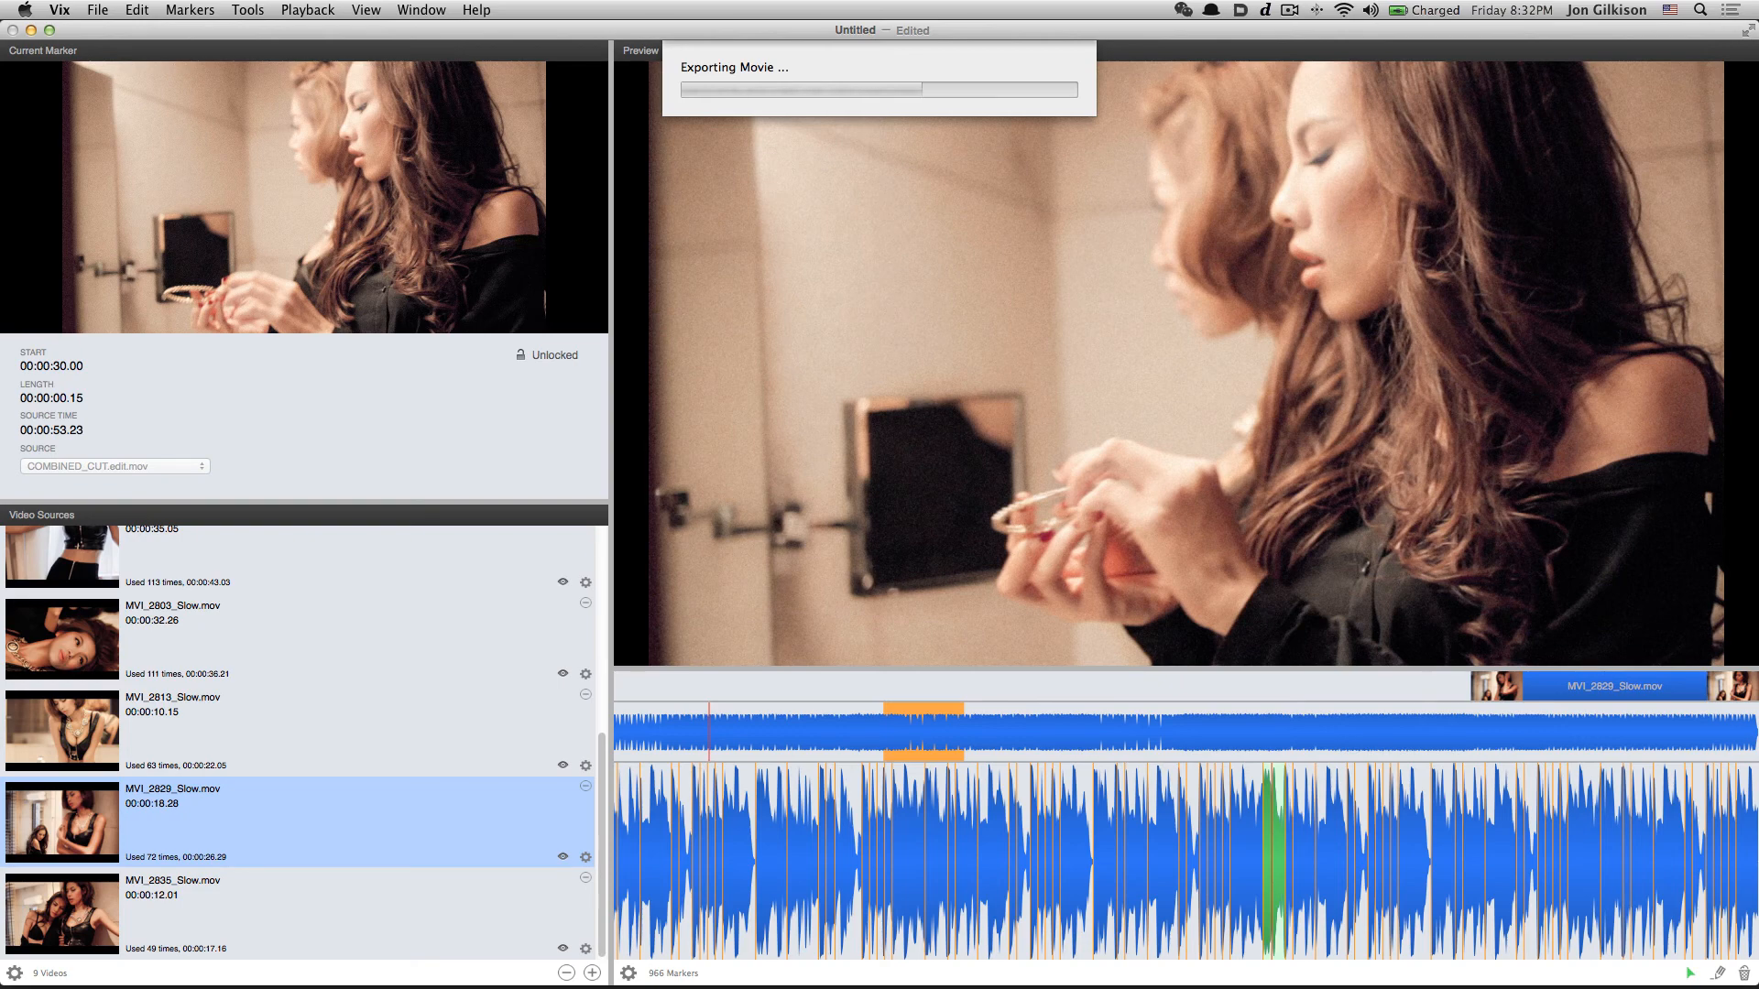
{"action": "left_click", "coordinate": [357, 9]}
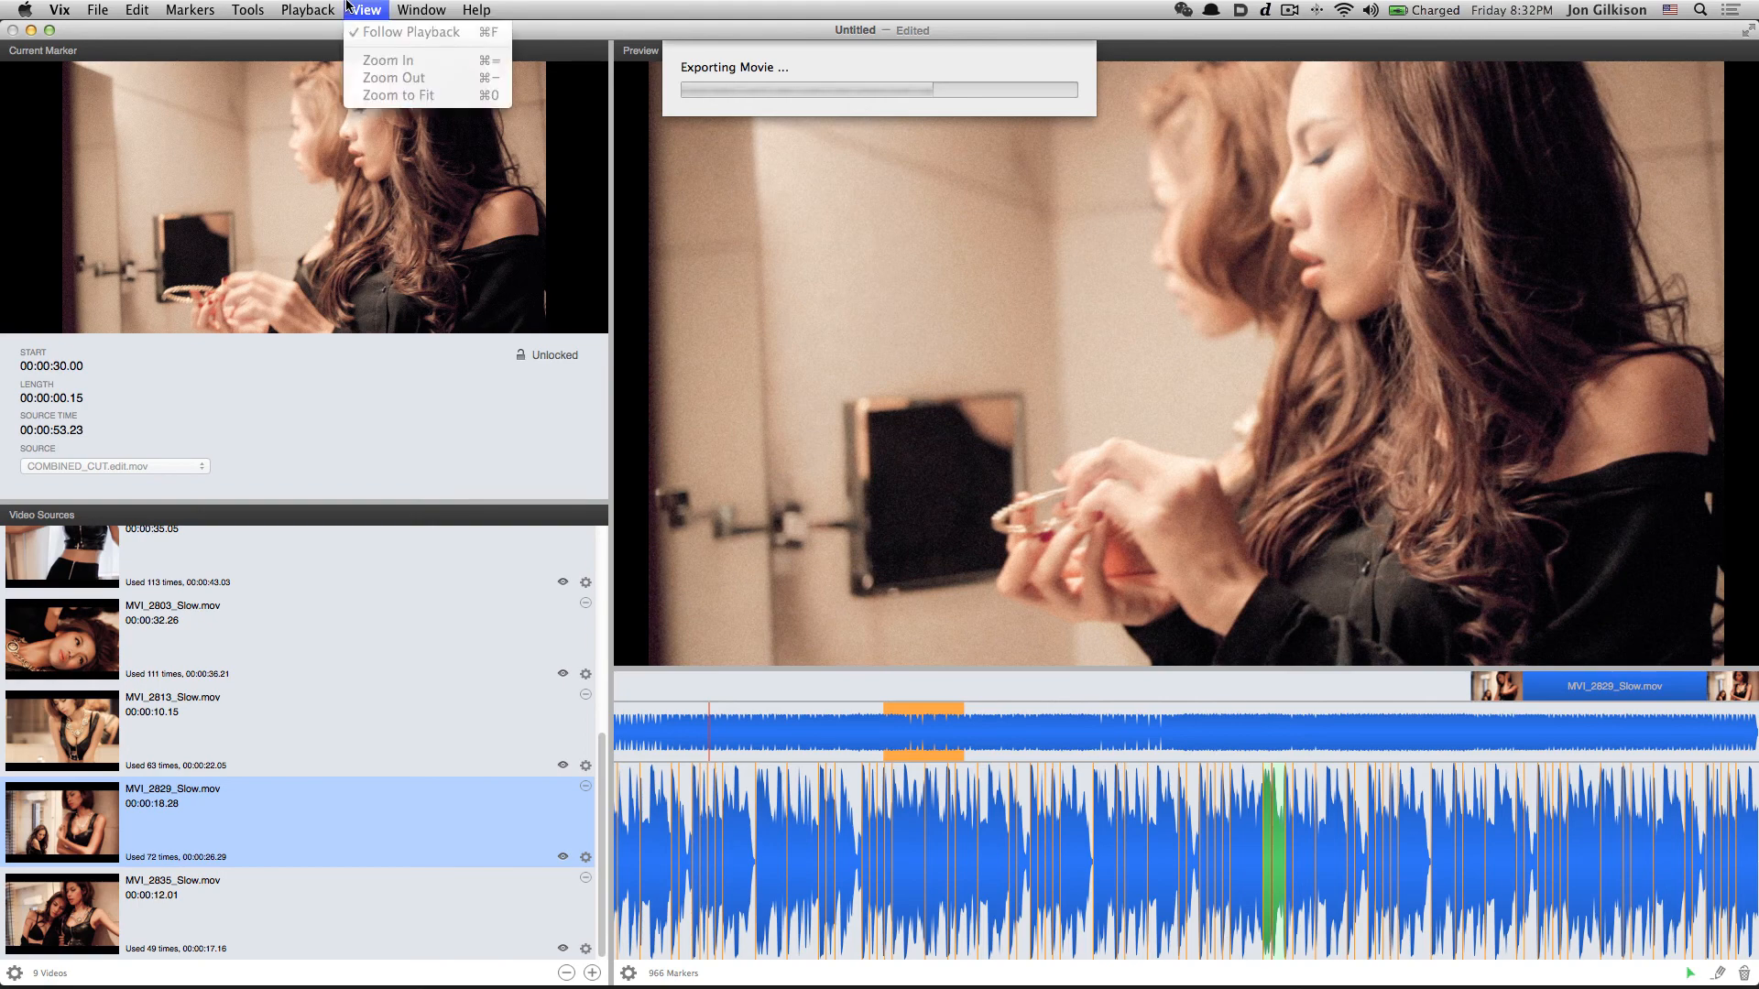
{"action": "left_click", "coordinate": [112, 7]}
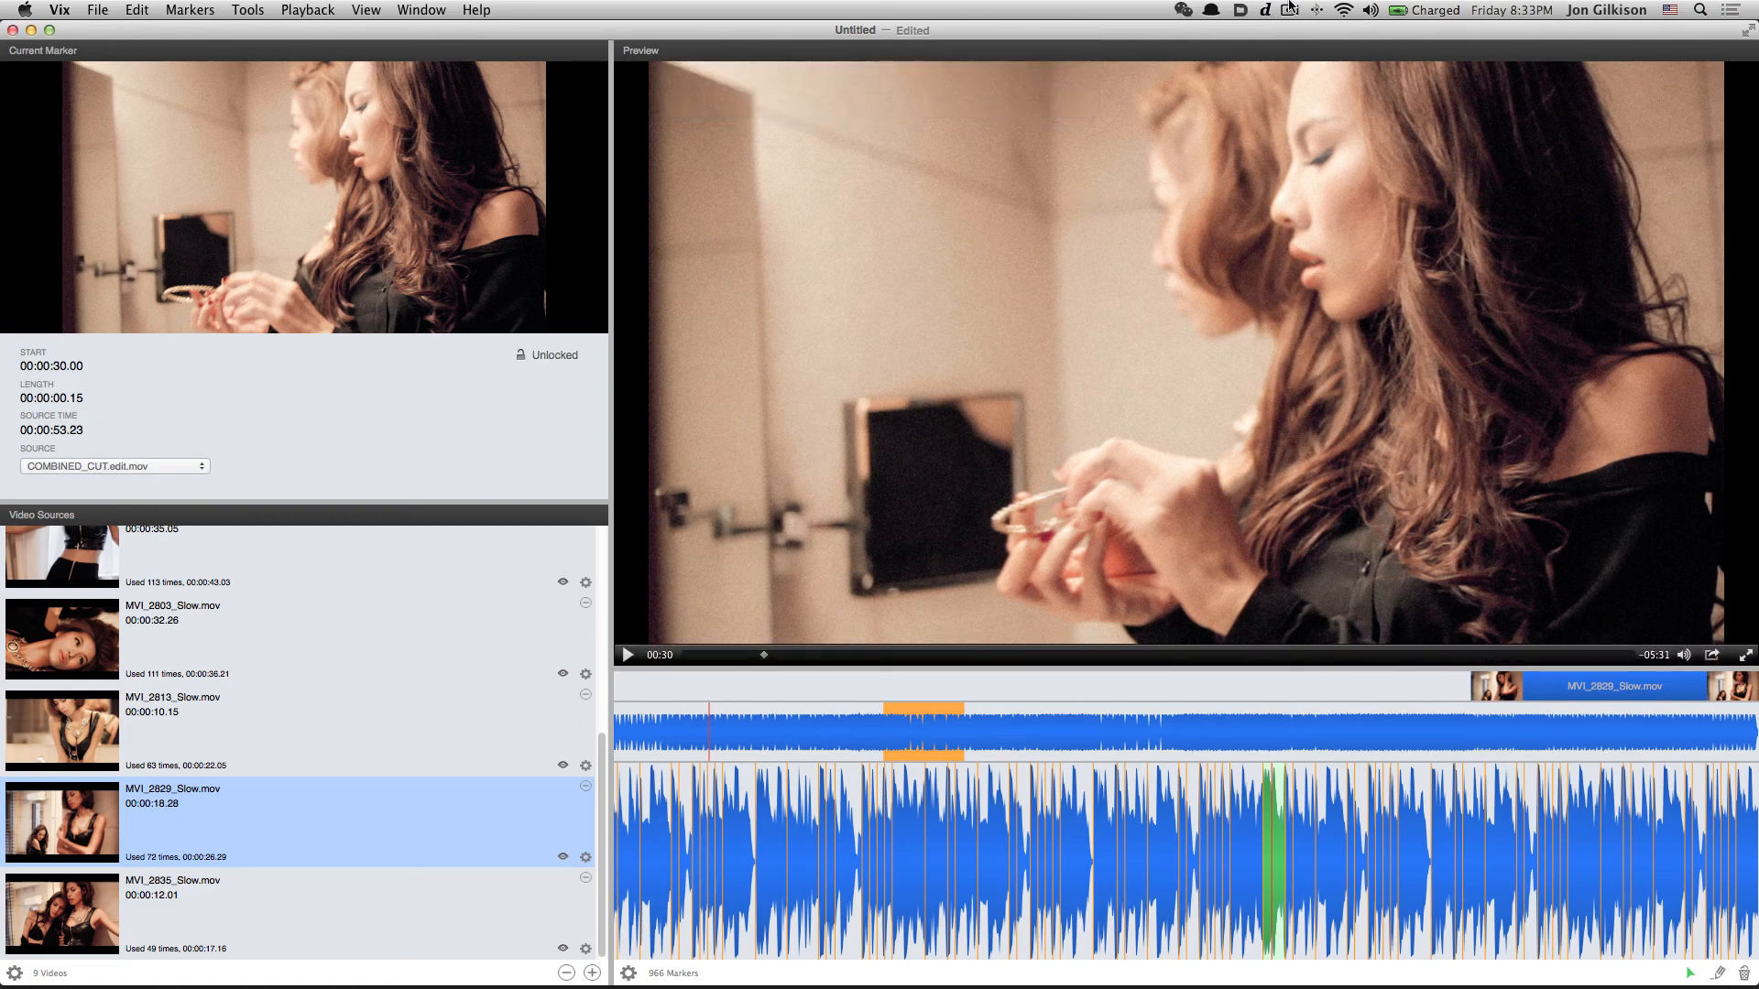
Switch to Finder, find my.exported.video.mov in the Treated Videos folder and open it in QuickTime Player
{"action": "mouse_move", "coordinate": [330, 950]}
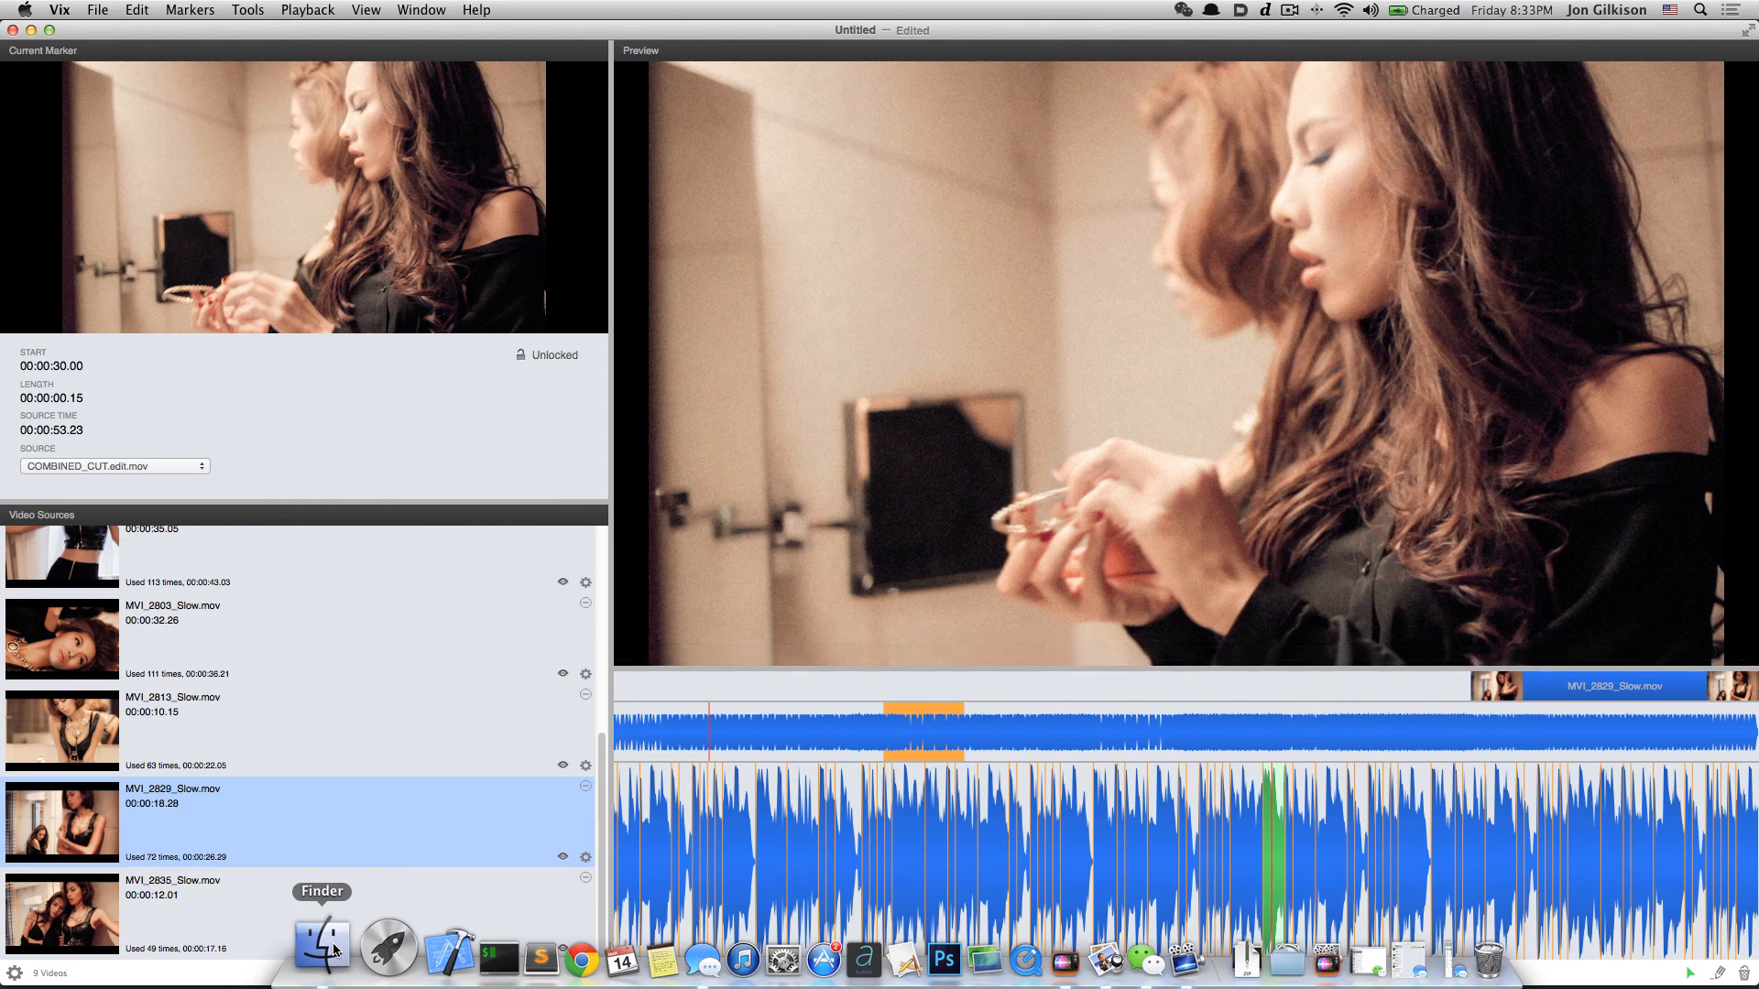
{"action": "left_click", "coordinate": [331, 949]}
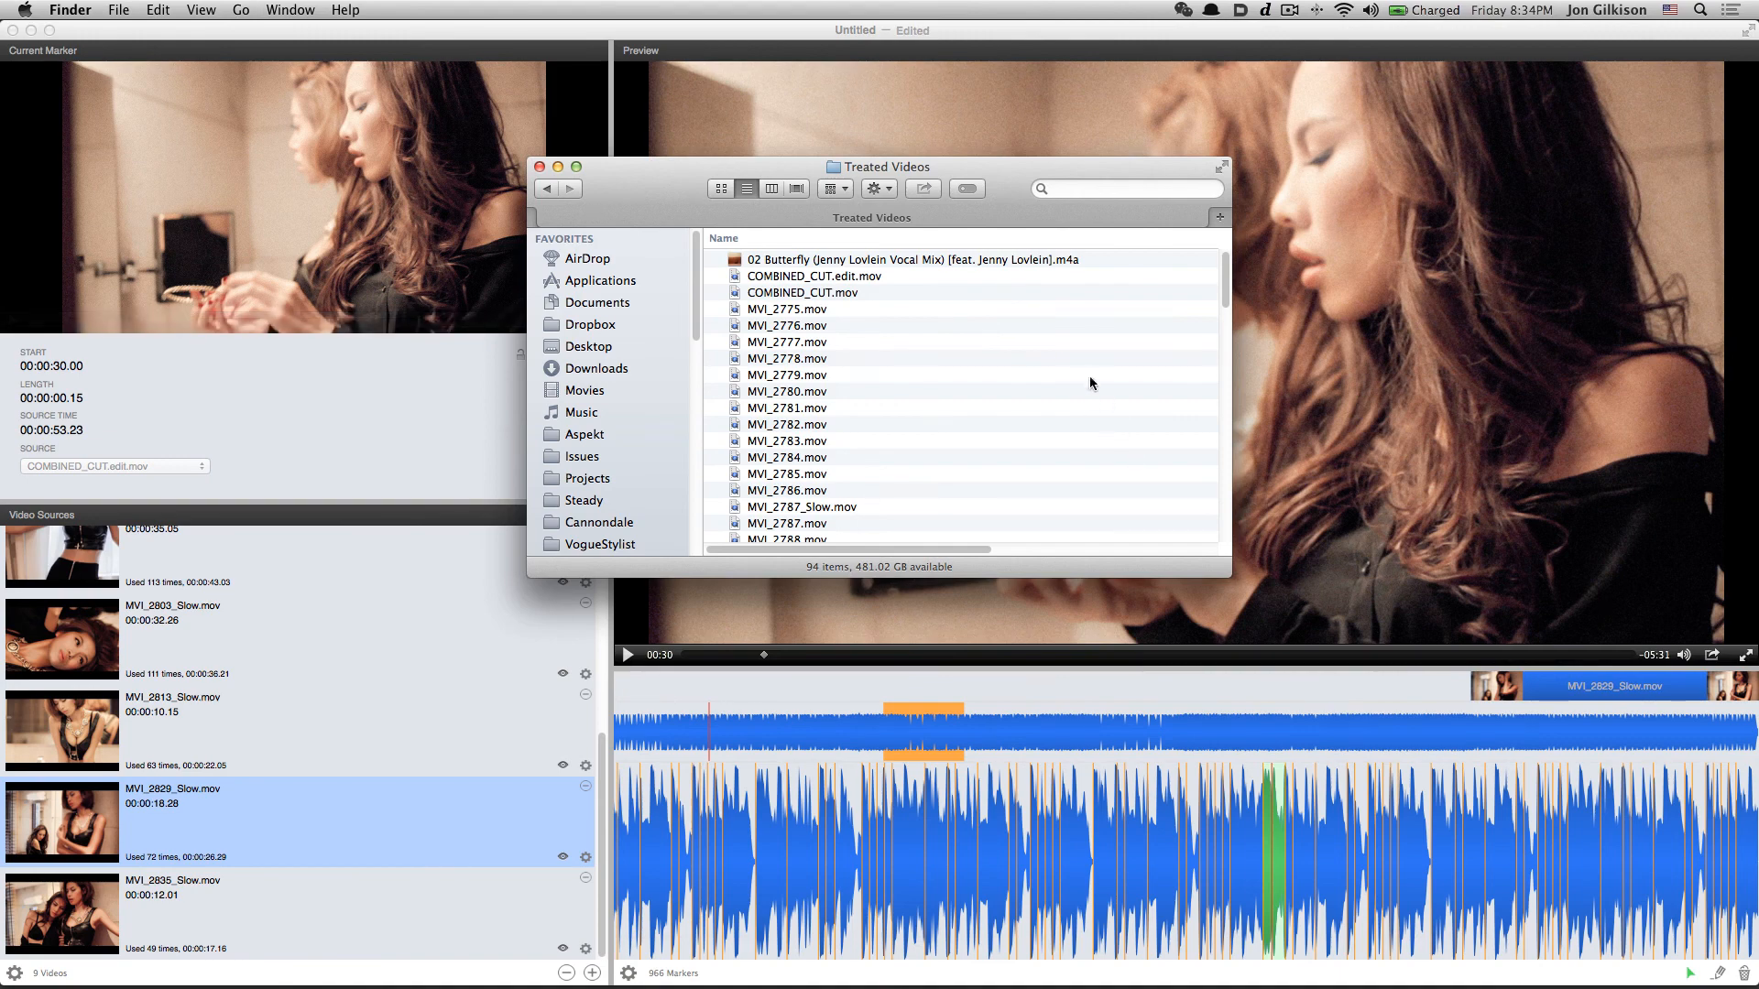
{"action": "scroll", "coordinate": [1090, 383], "scroll_direction": "down", "scroll_amount": 15}
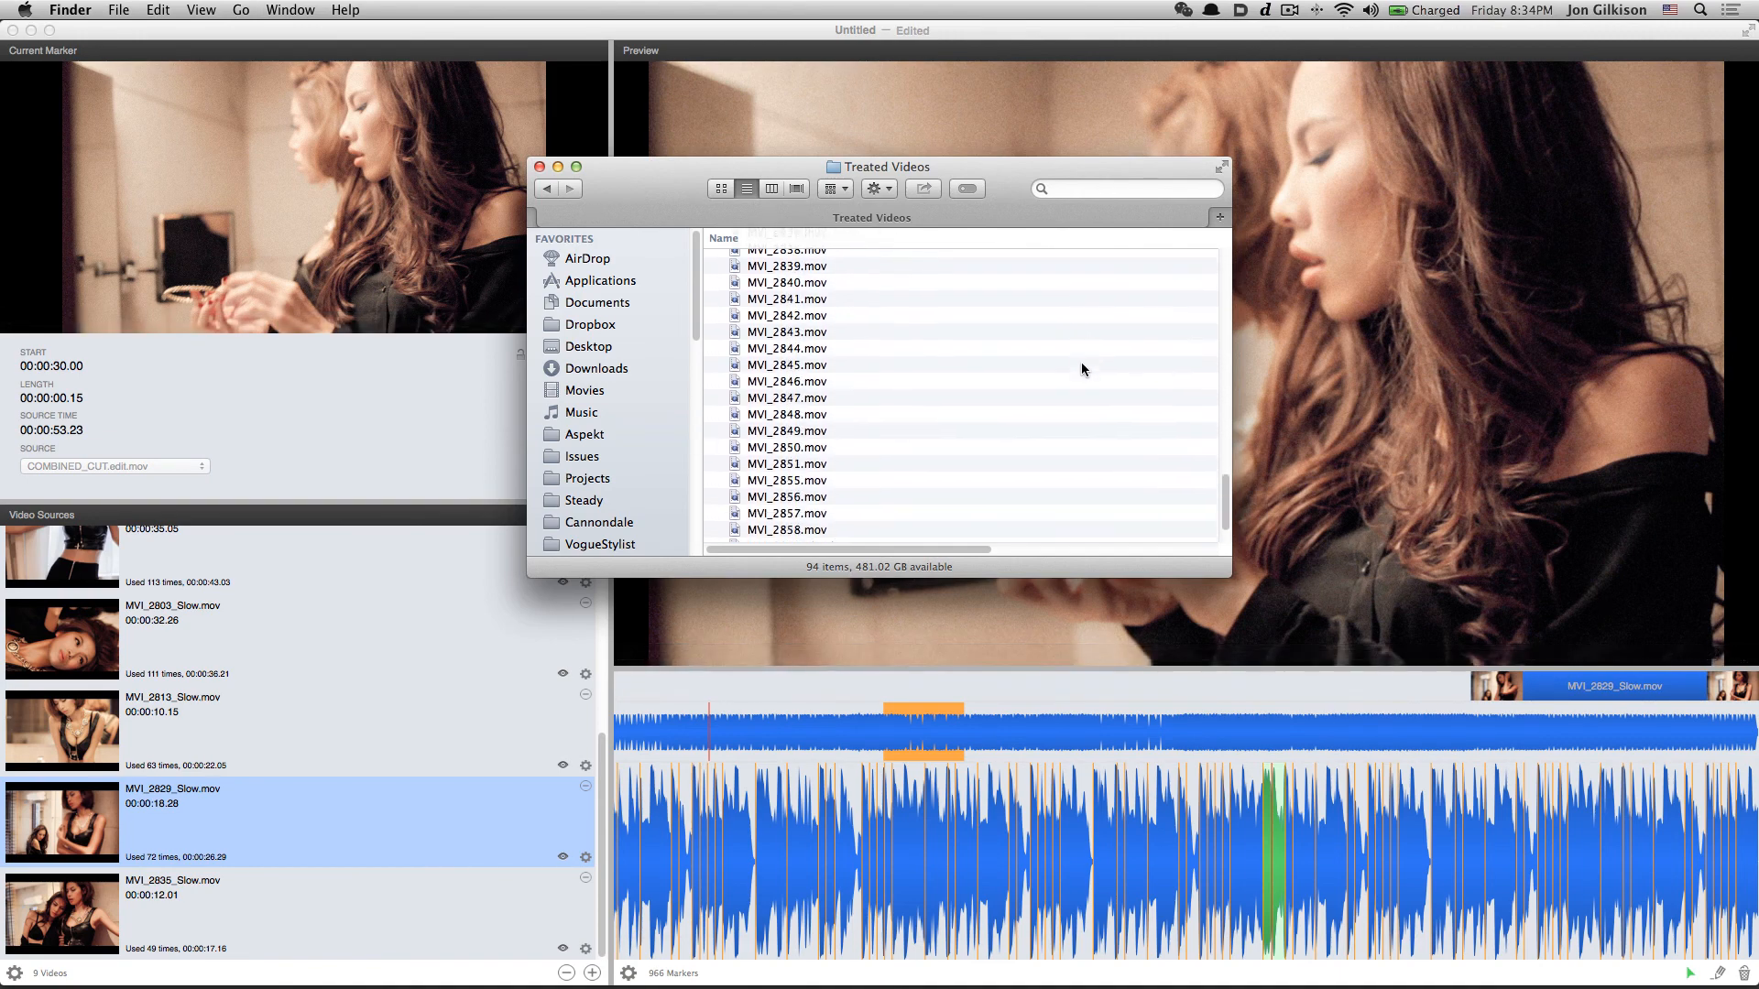
{"action": "scroll", "coordinate": [1081, 361], "scroll_direction": "down", "scroll_amount": 3}
{"action": "left_click", "coordinate": [832, 503]}
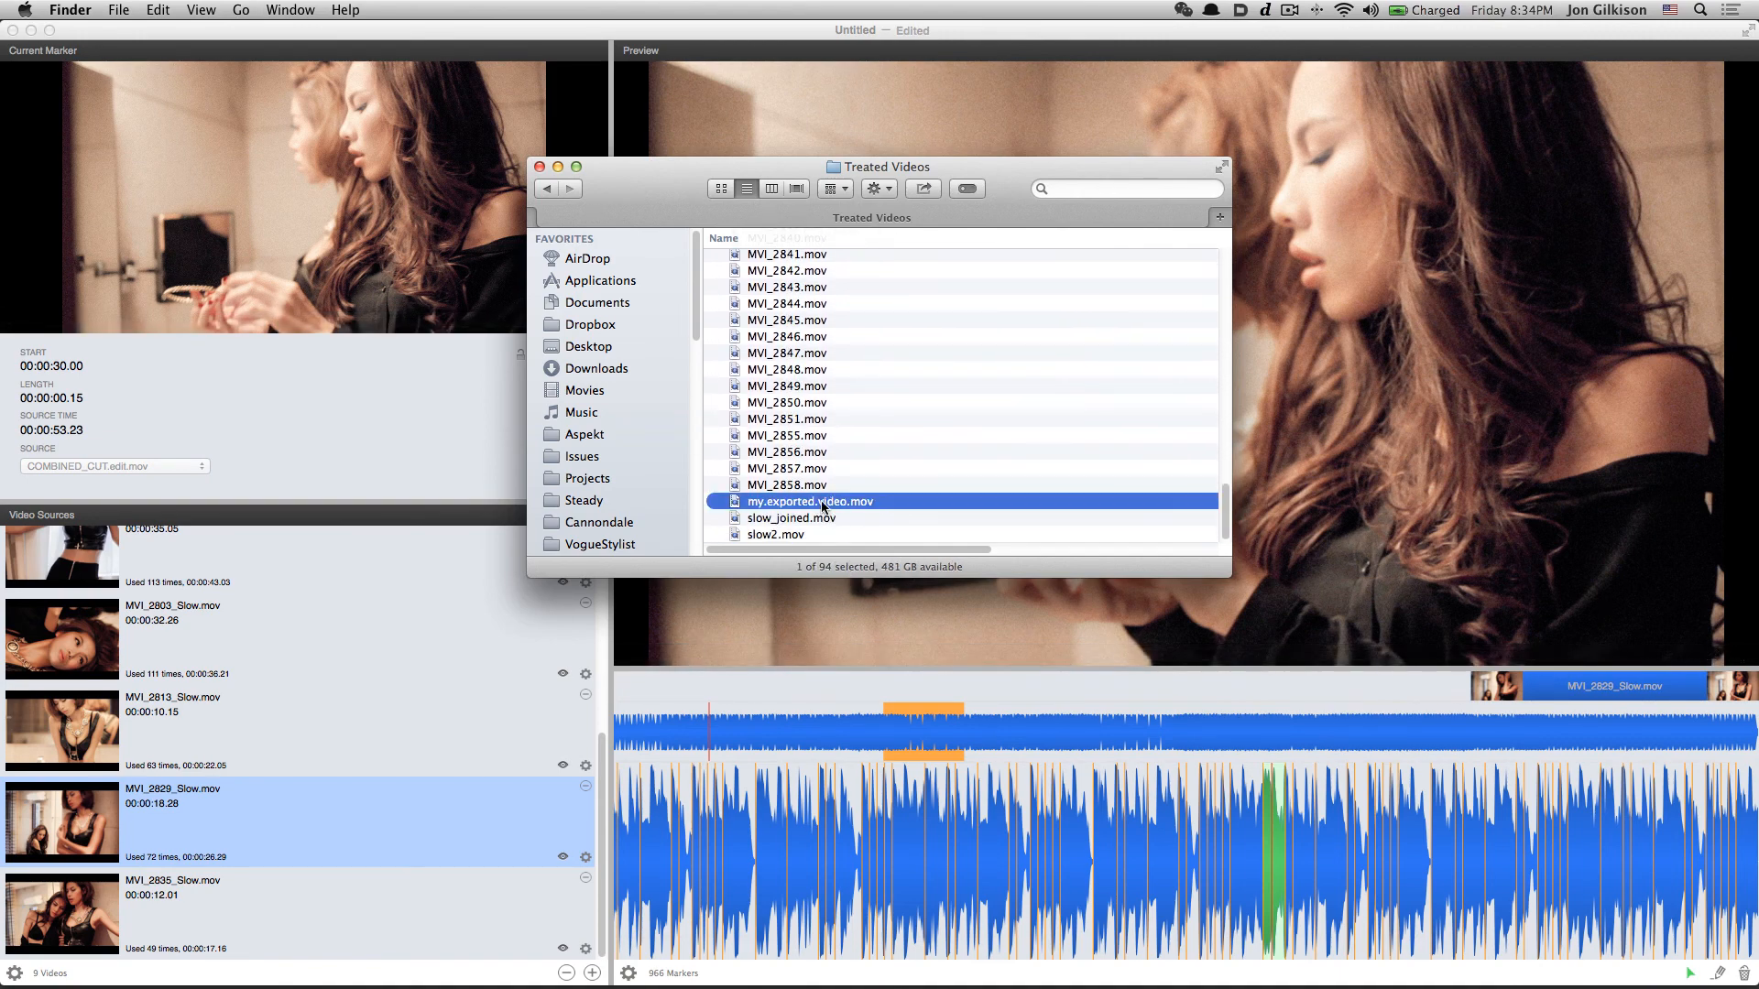
{"action": "double_click", "coordinate": [837, 503]}
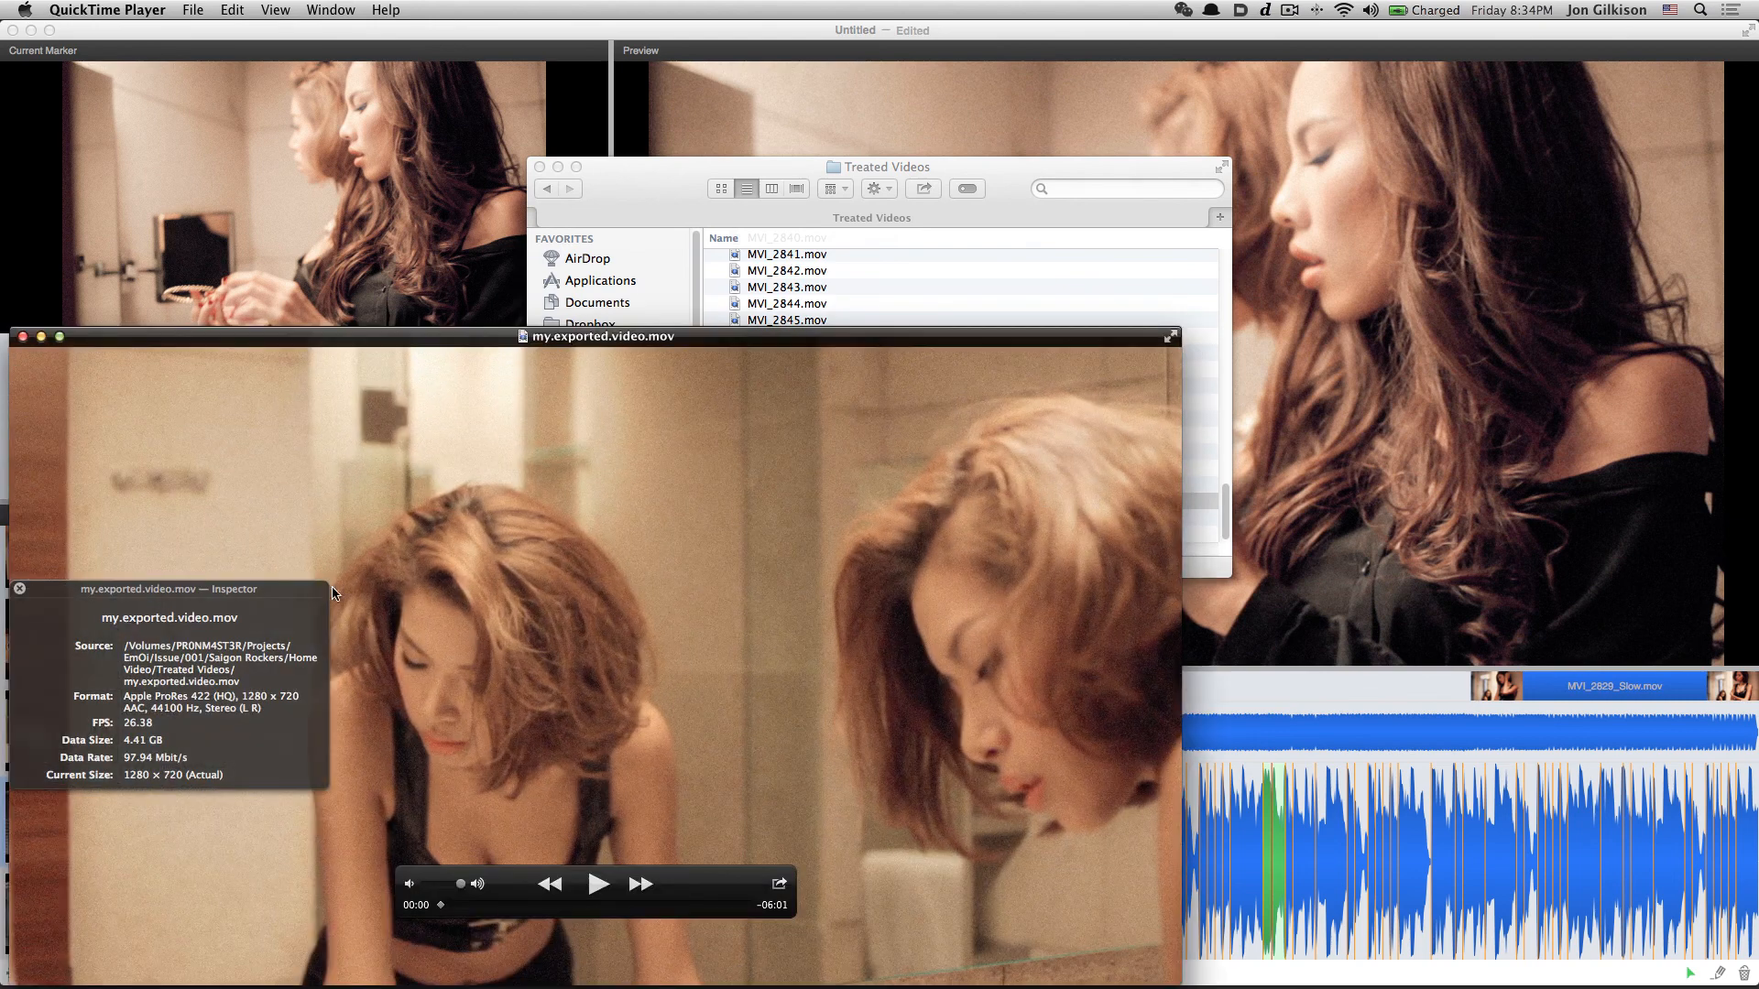
Check the exported movie's format details, close the inspector, and centre the player window to watch the playback
{"action": "left_click_drag", "start_coordinate": [223, 597], "coordinate": [1511, 349]}
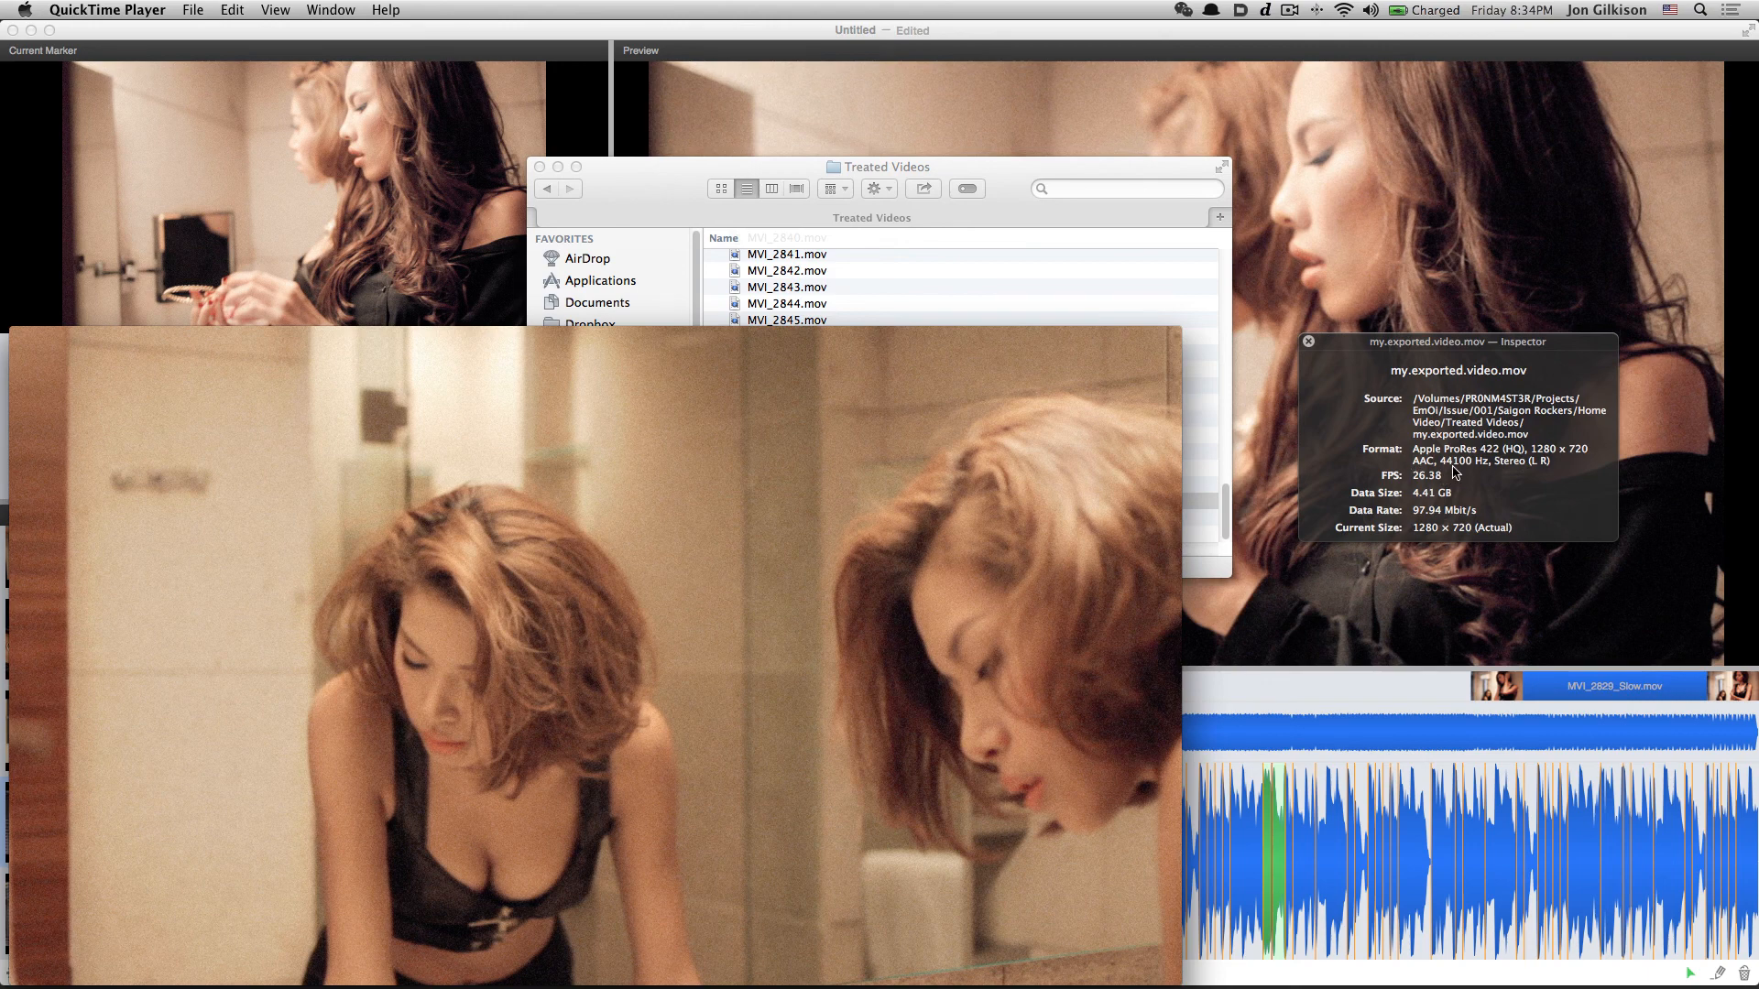
{"action": "left_click", "coordinate": [1310, 341]}
{"action": "left_click_drag", "start_coordinate": [604, 728], "coordinate": [859, 556]}
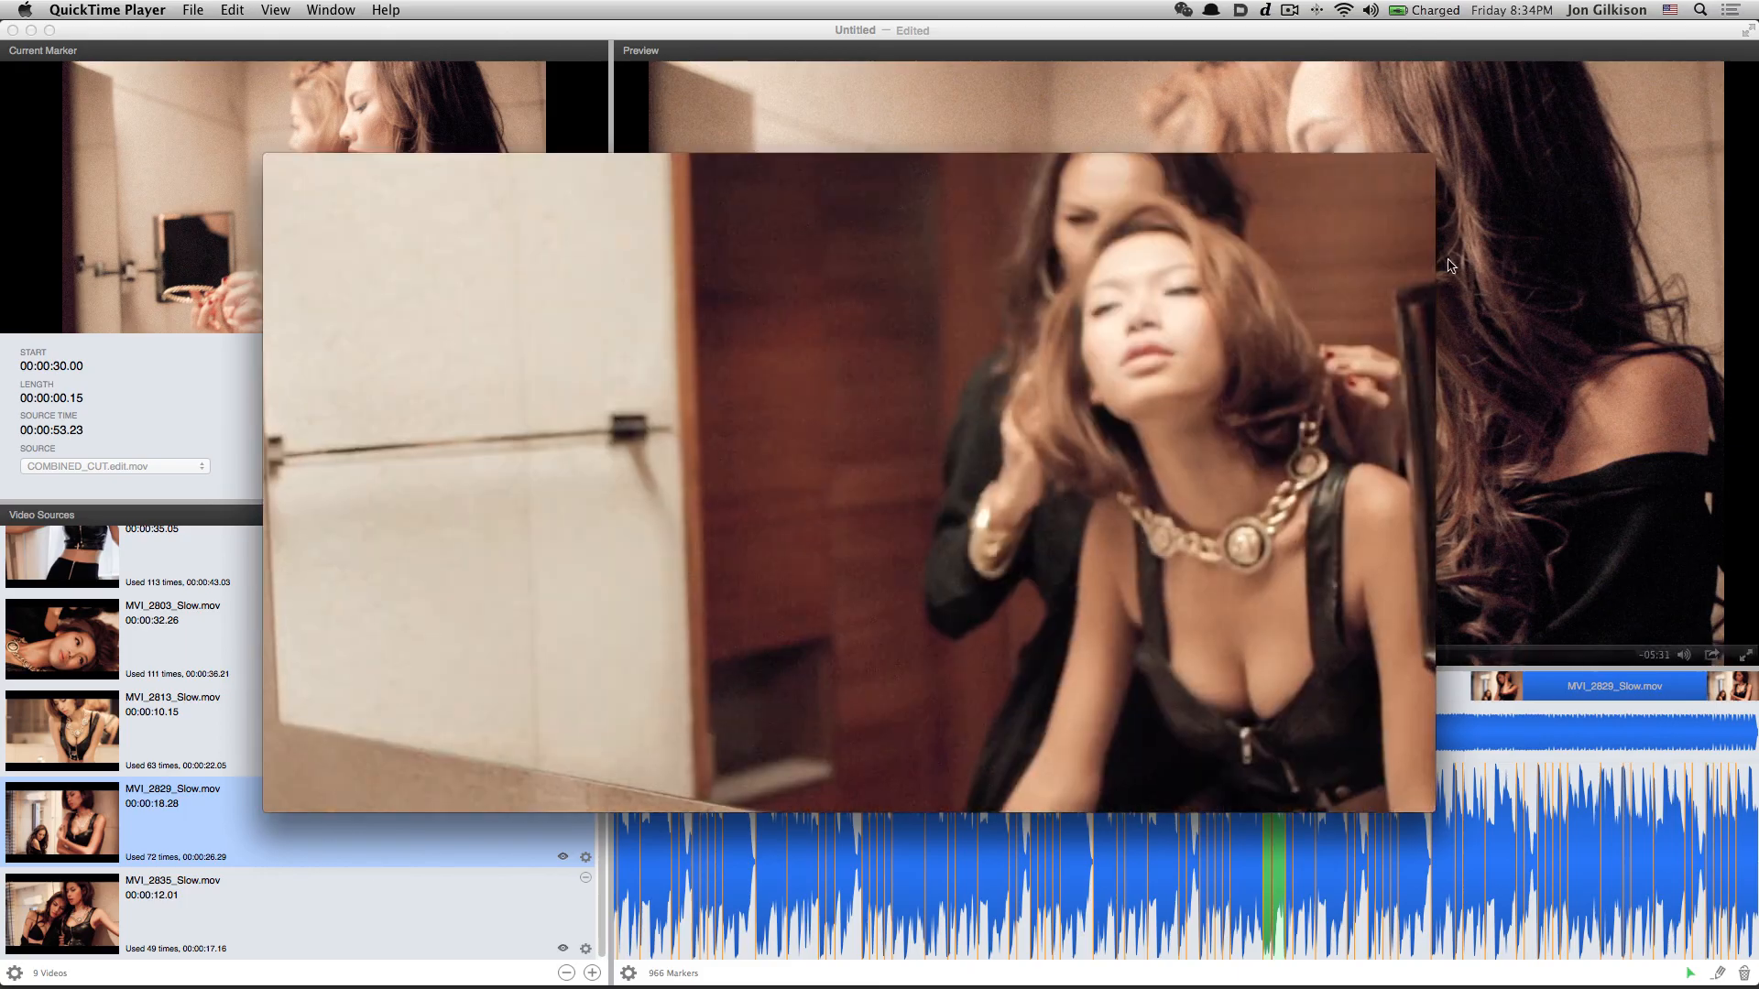
{"action": "mouse_move", "coordinate": [355, 326]}
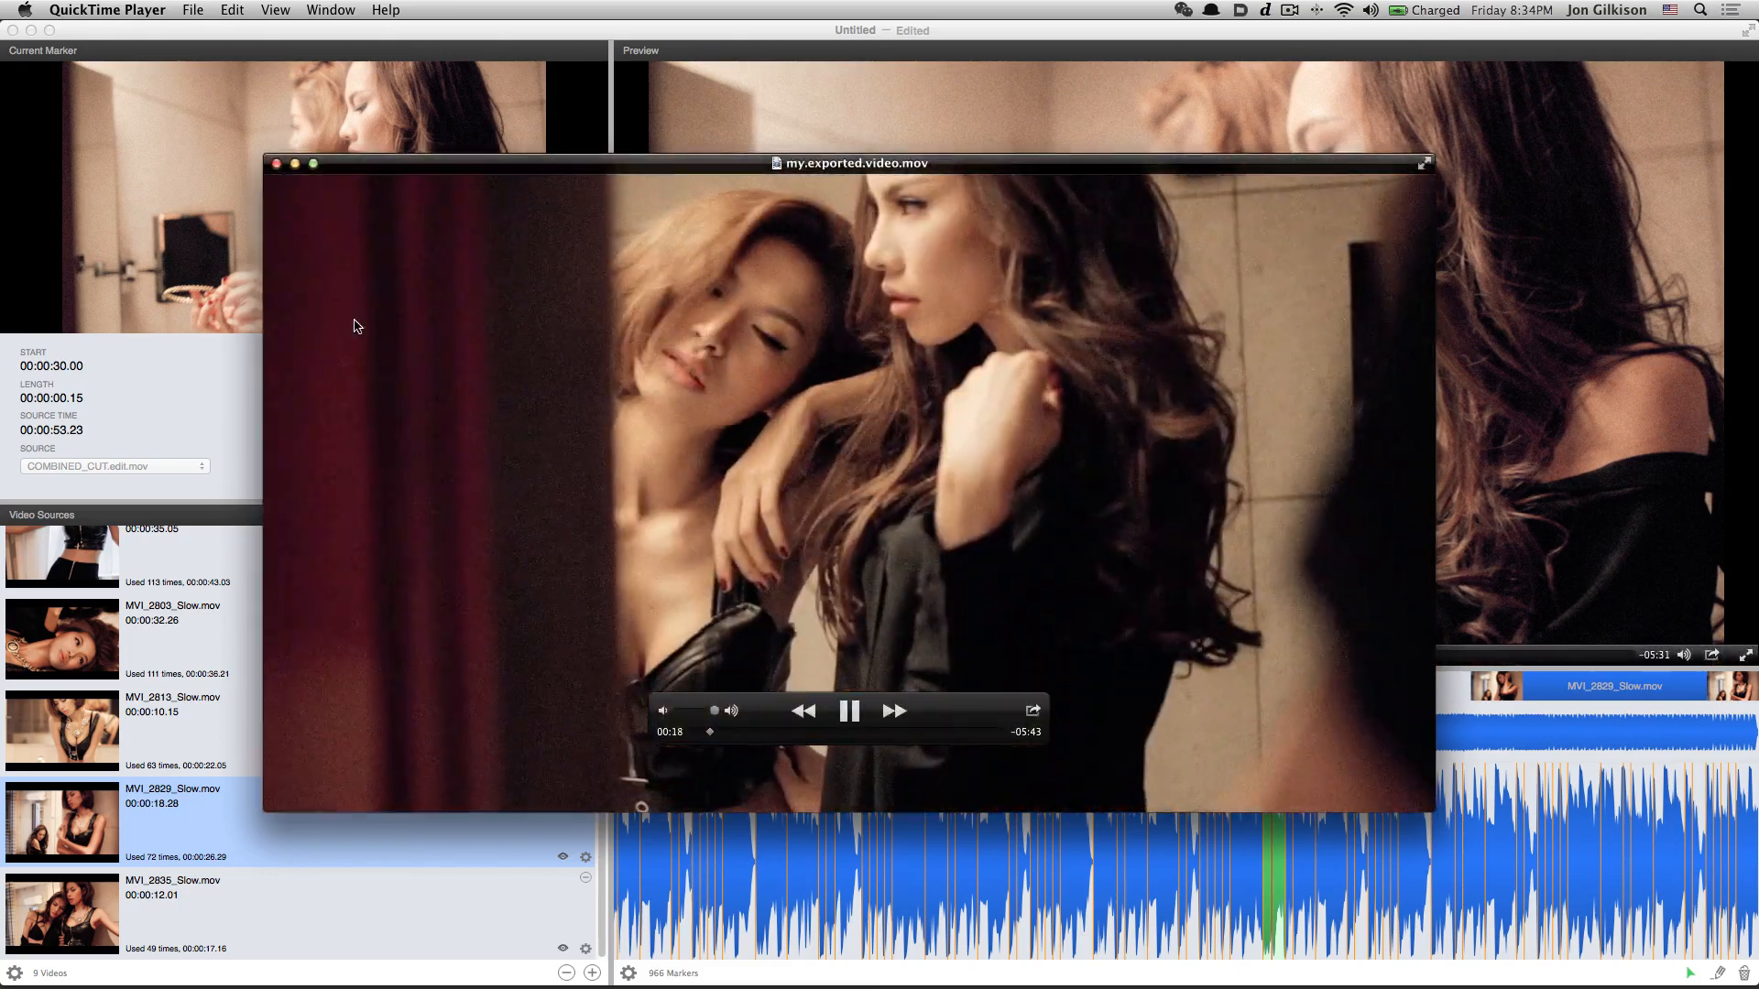